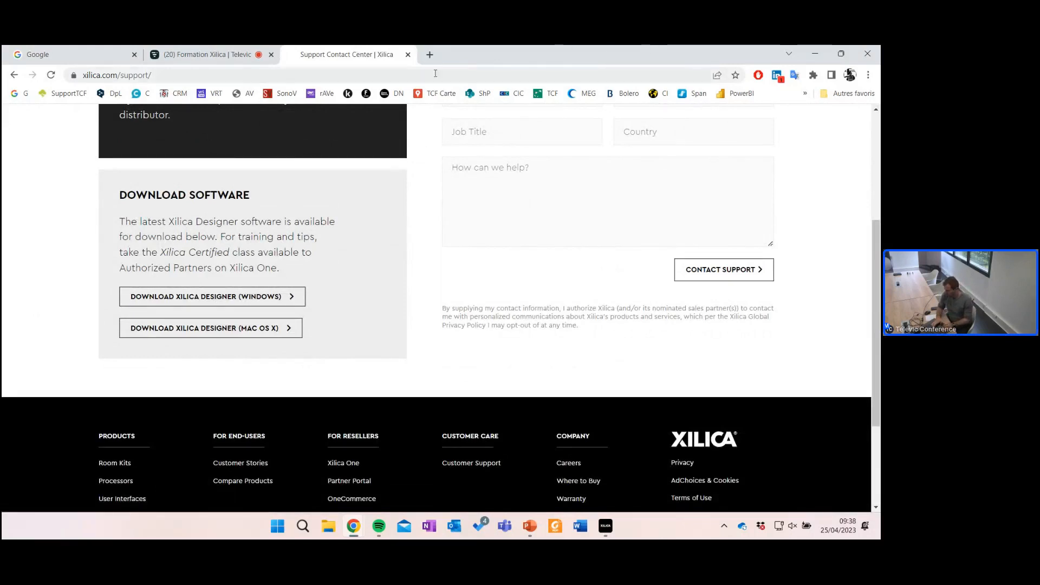
Step: Switch from the browser and presentation to Xilica Designer, then close the open project and save its changes
click(820, 59)
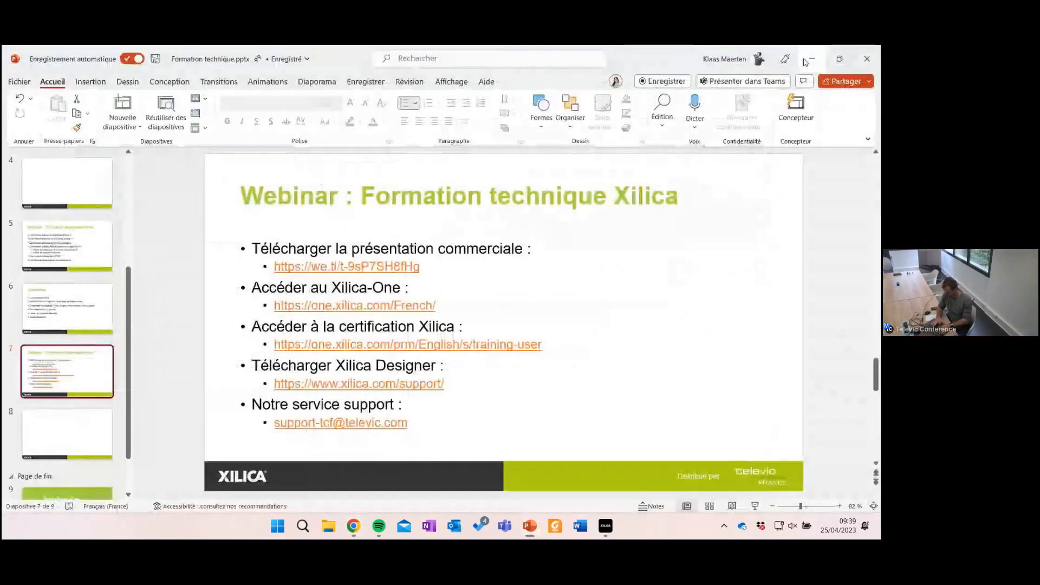
click(807, 61)
click(810, 53)
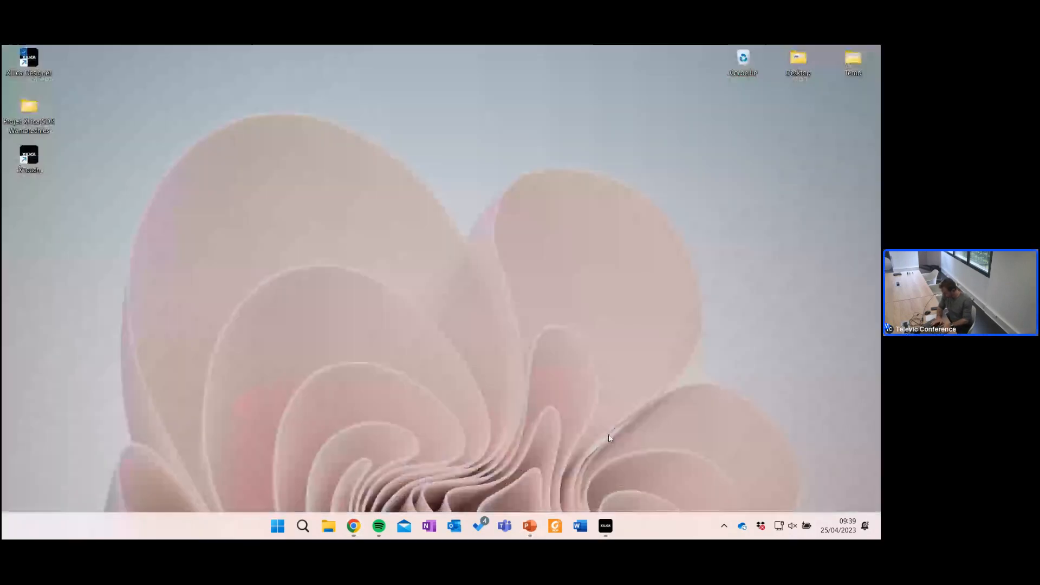
click(605, 528)
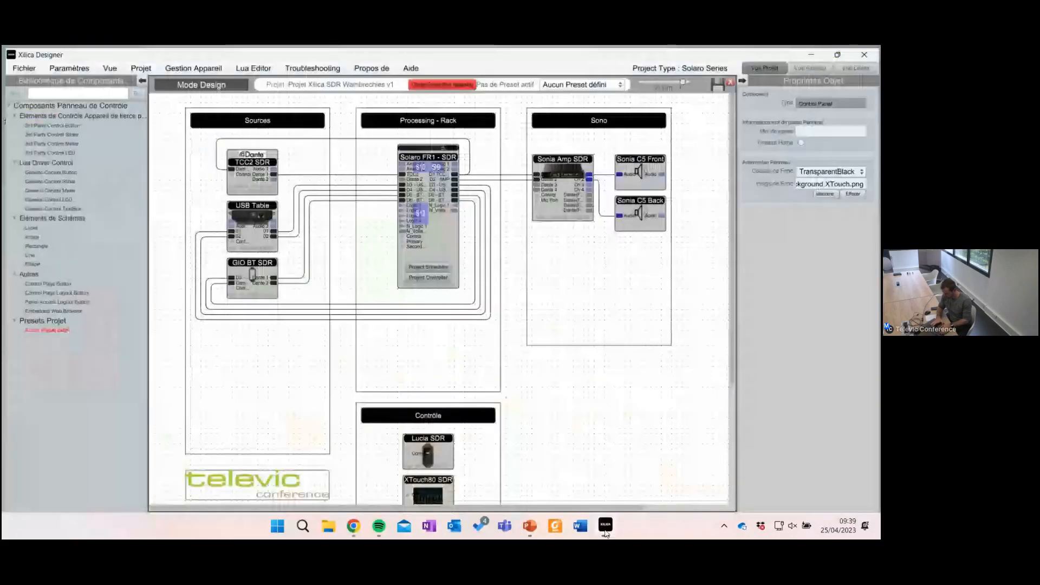
click(731, 81)
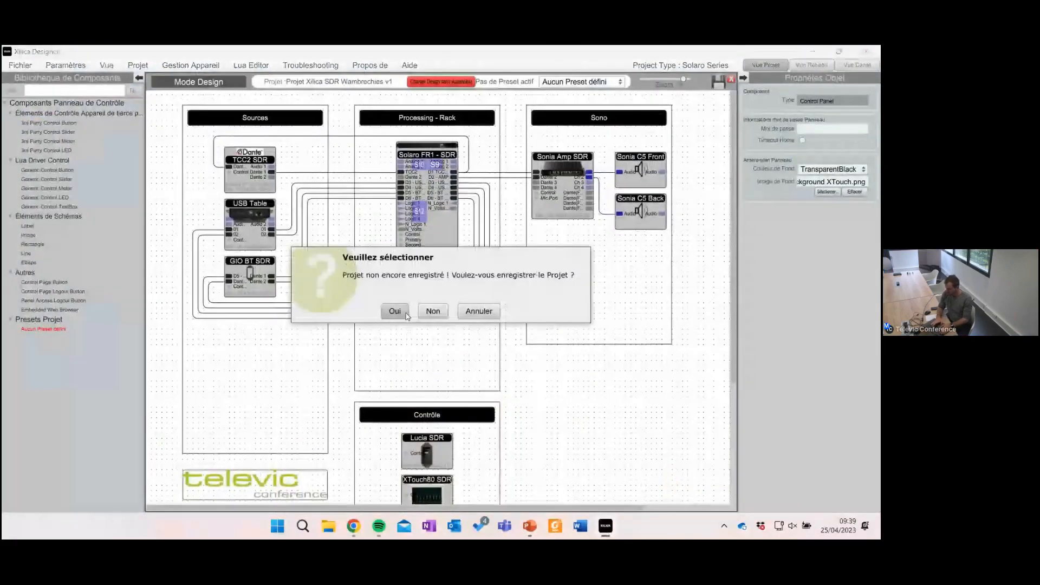
click(397, 310)
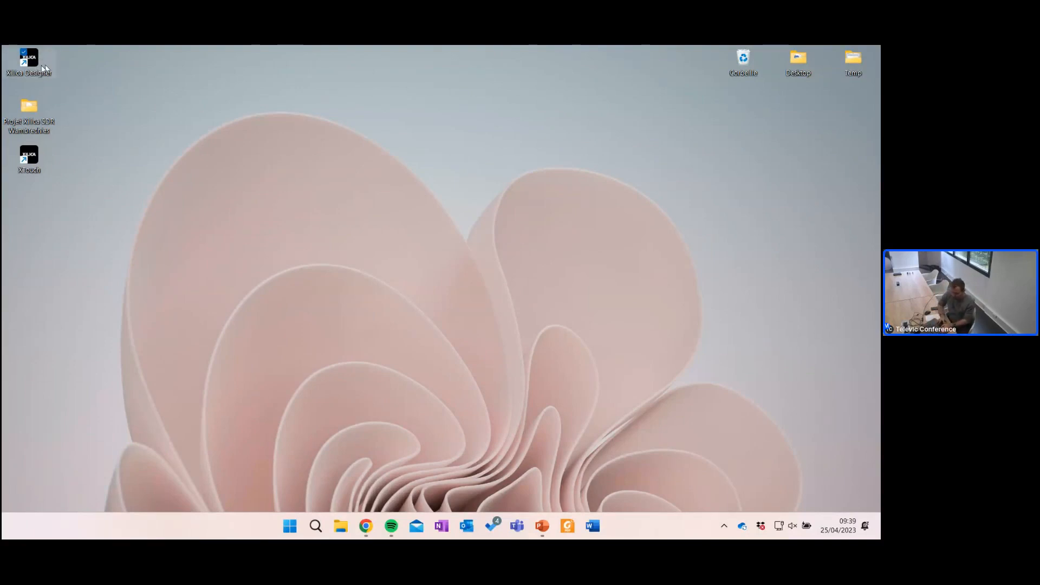
Step: Relaunch Xilica Designer and start the Network View to manage the online devices
double_click(45, 68)
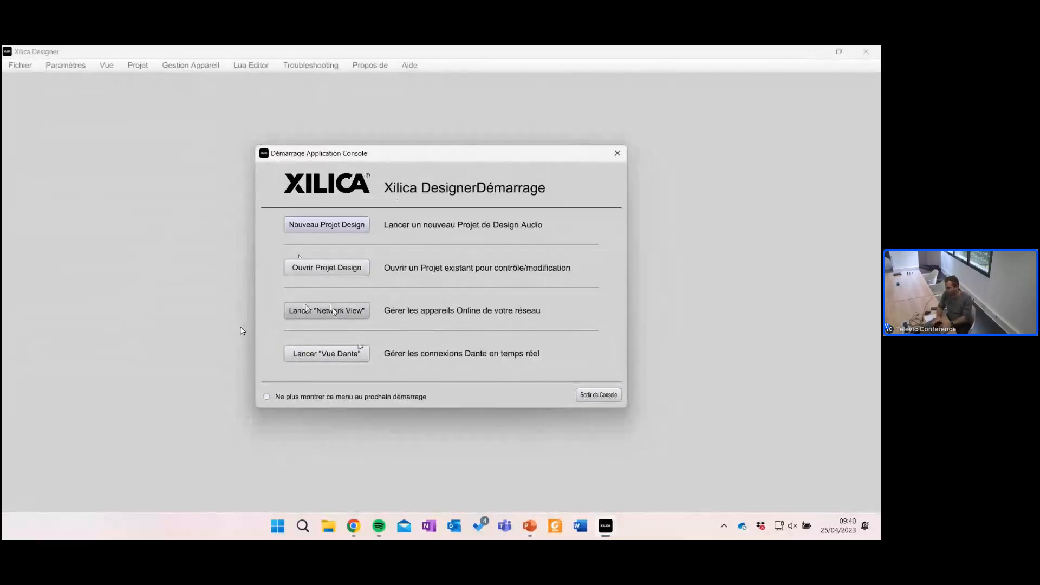
click(345, 316)
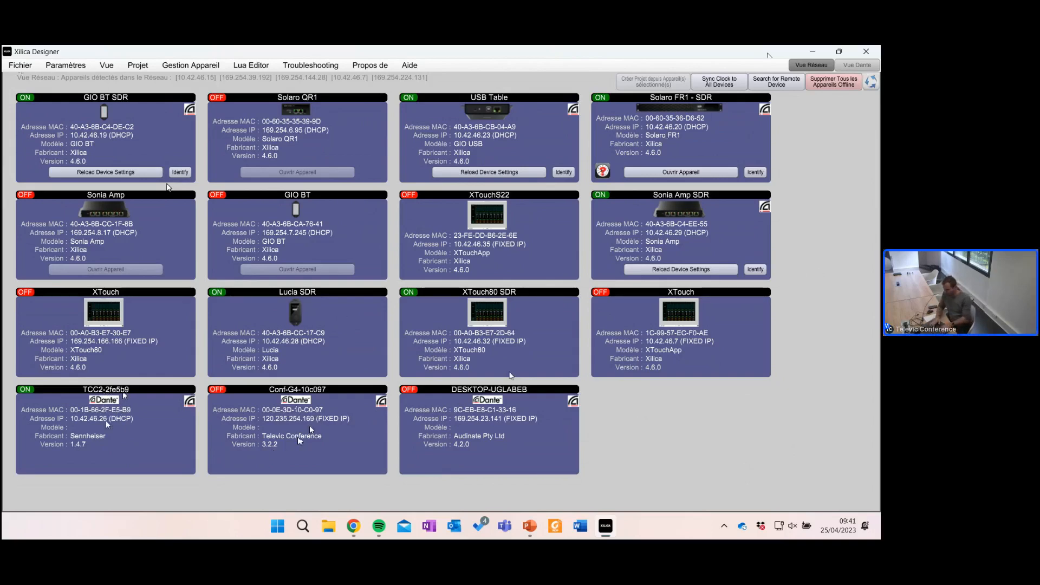
key(alt+Tab)
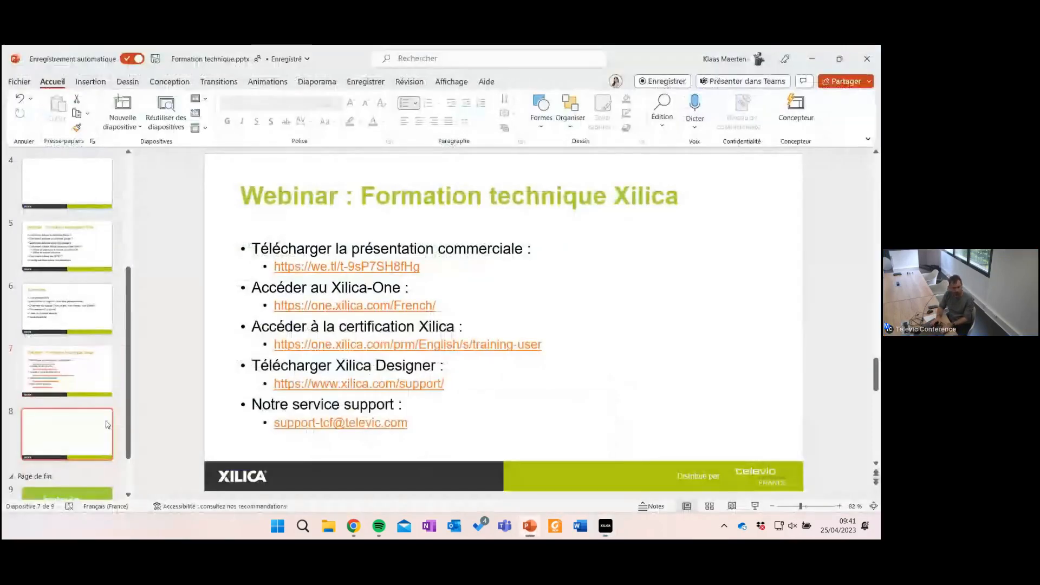
key(alt+Tab)
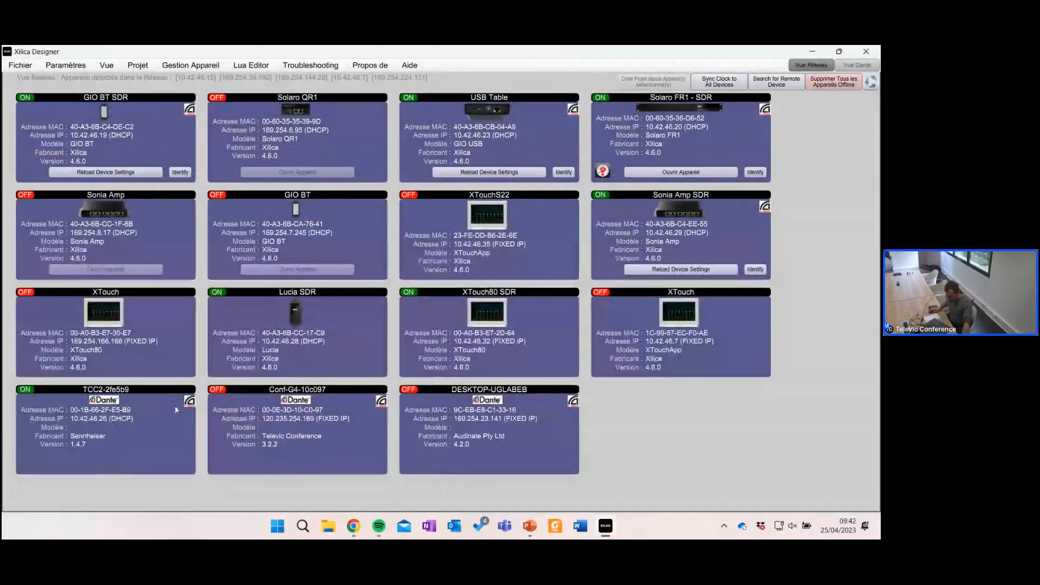
Step: Review the downloaded firmware versions per device in the firmware update manager, then close it
click(187, 68)
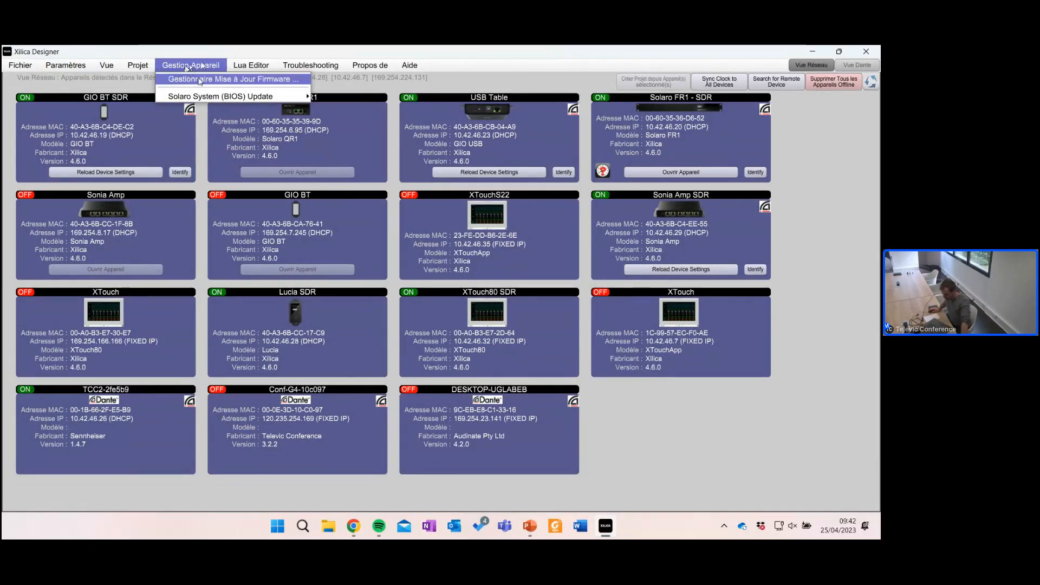
click(203, 81)
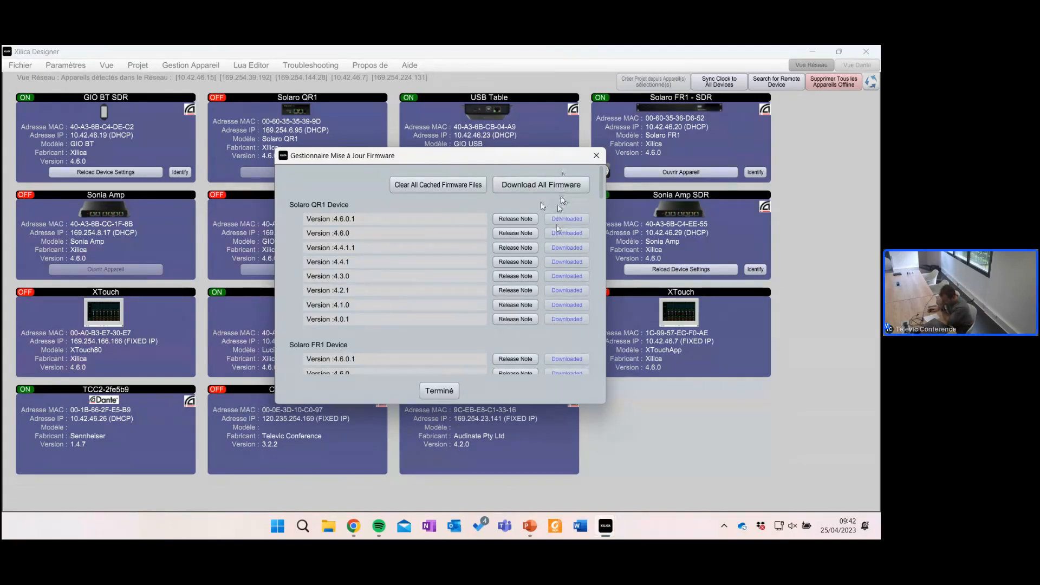
scroll(561, 216, down, 5)
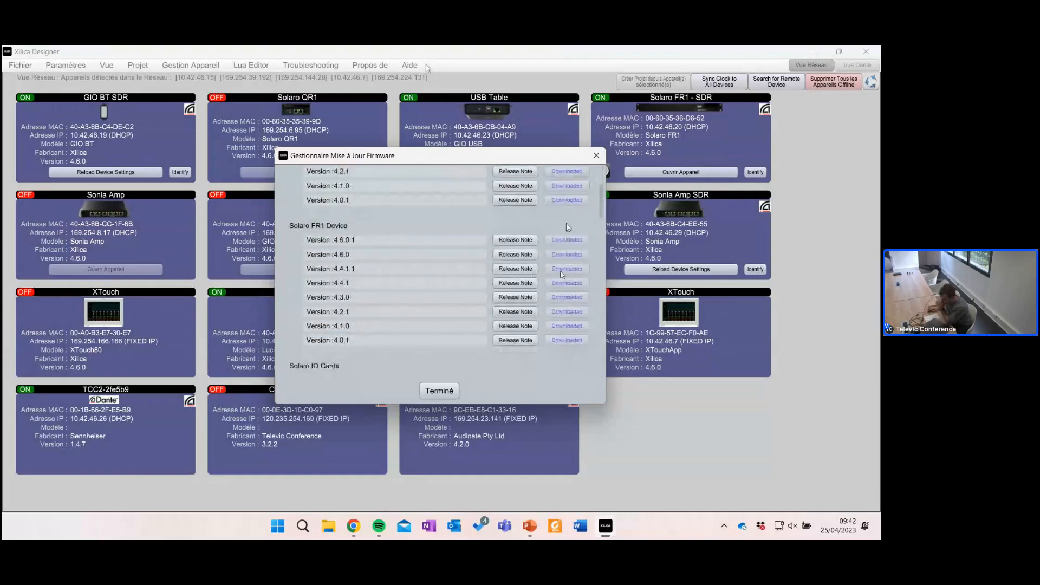
scroll(561, 241, down, 5)
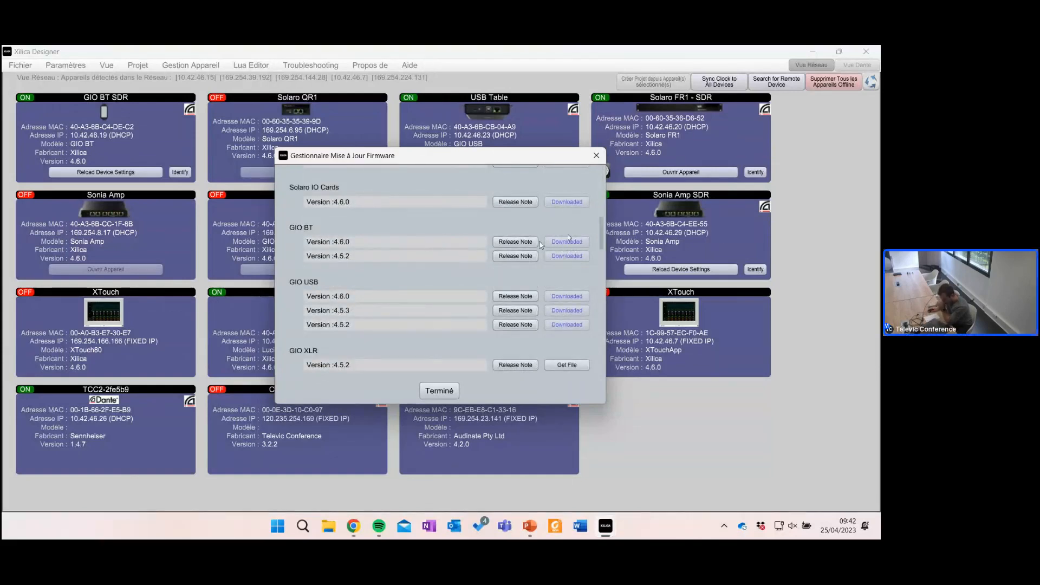
click(596, 156)
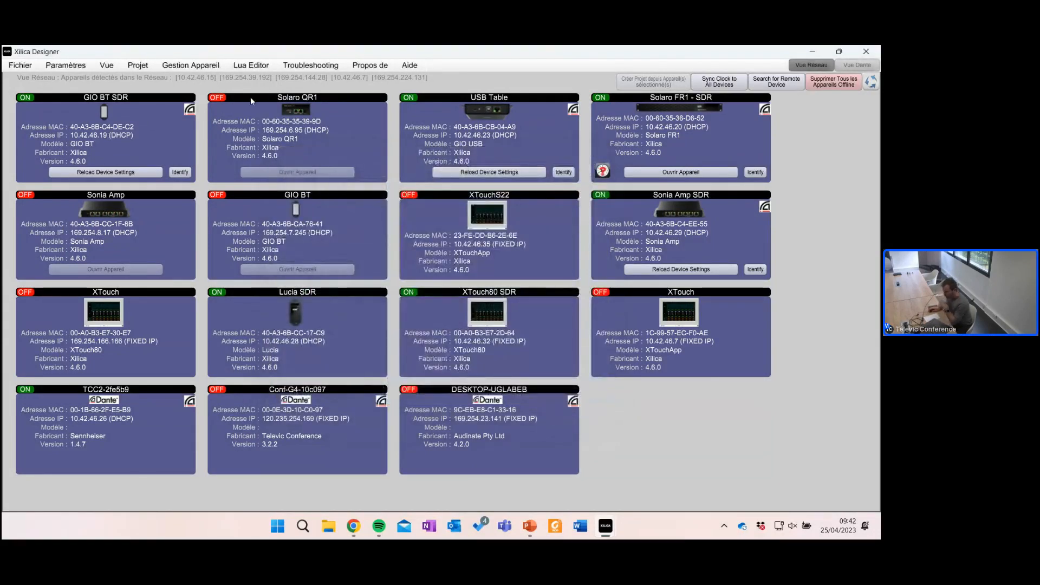
Step: Check which firmware versions can be loaded on the GIO BT SDR device, then cancel without updating
right_click(708, 133)
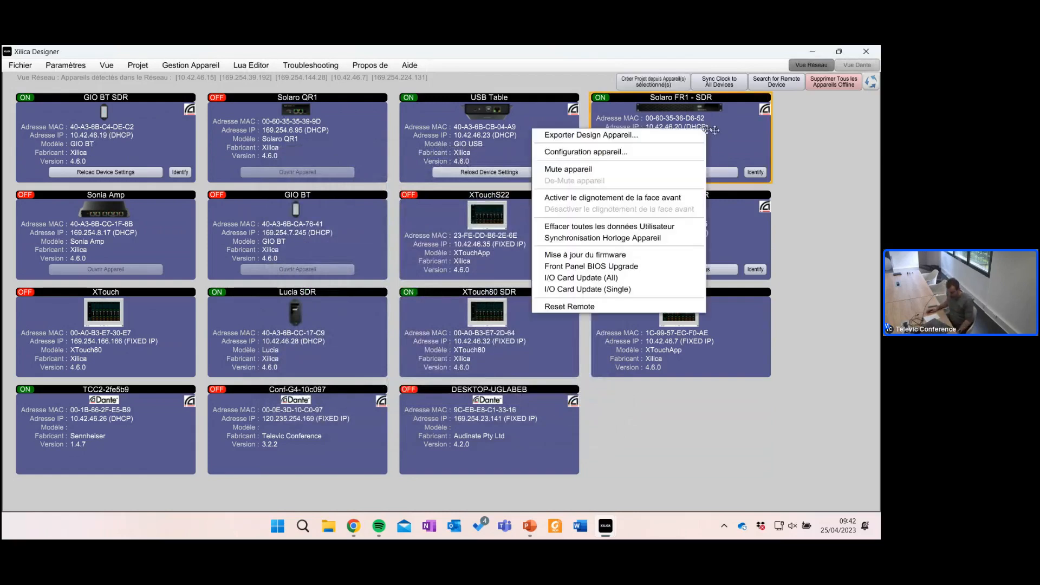
right_click(135, 135)
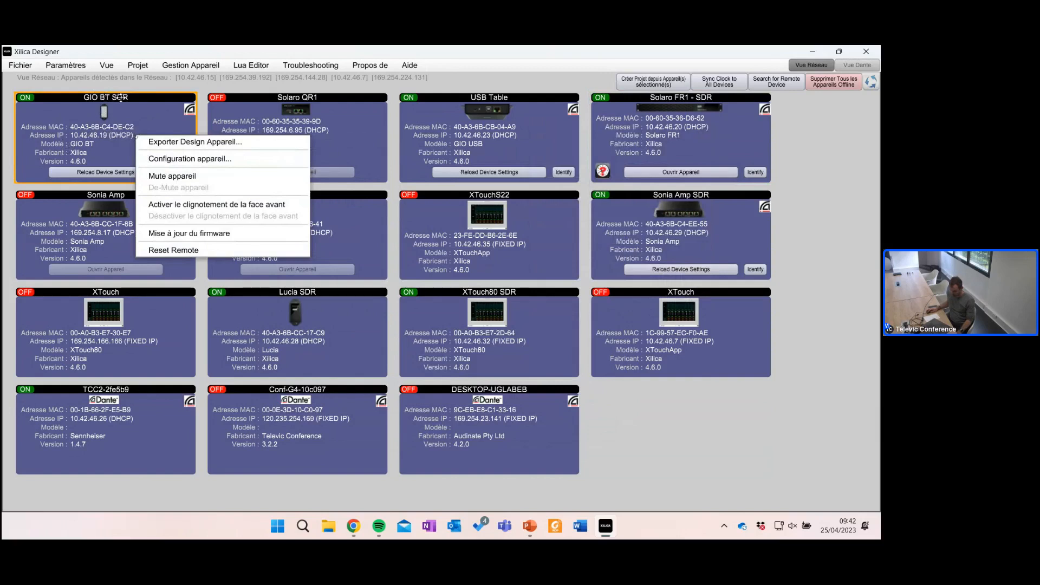
click(191, 233)
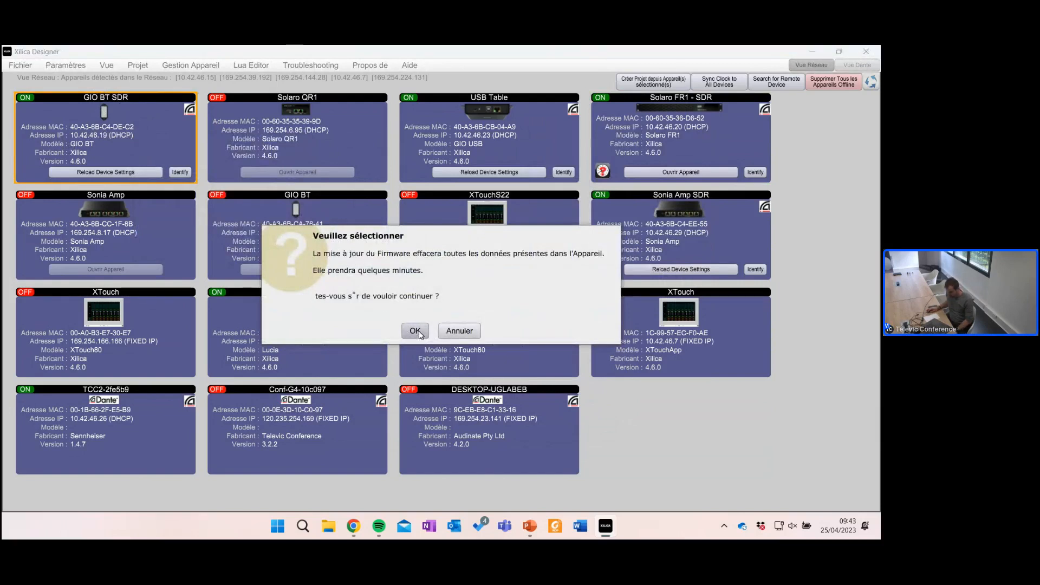
click(415, 331)
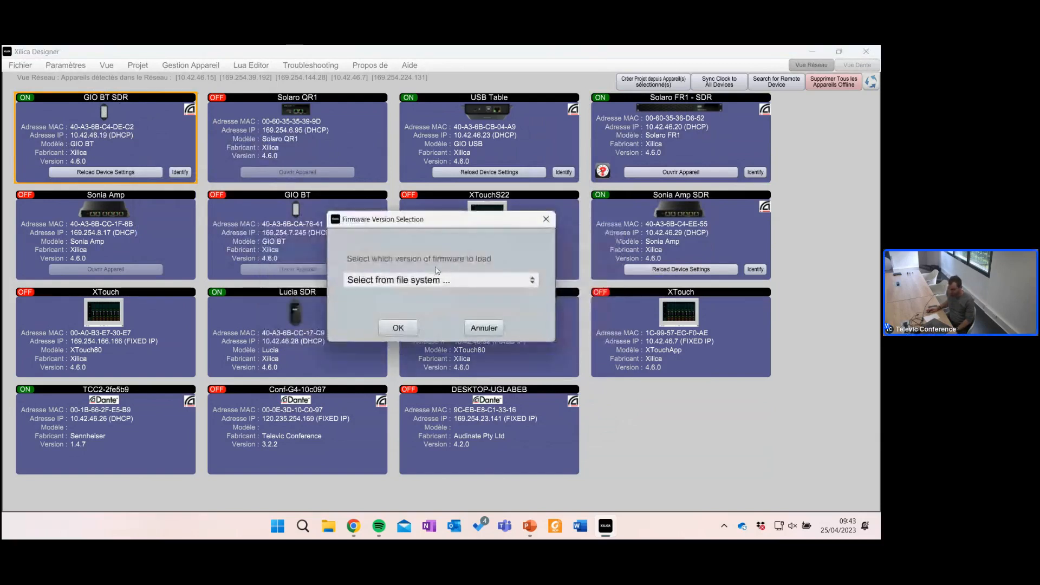
click(437, 281)
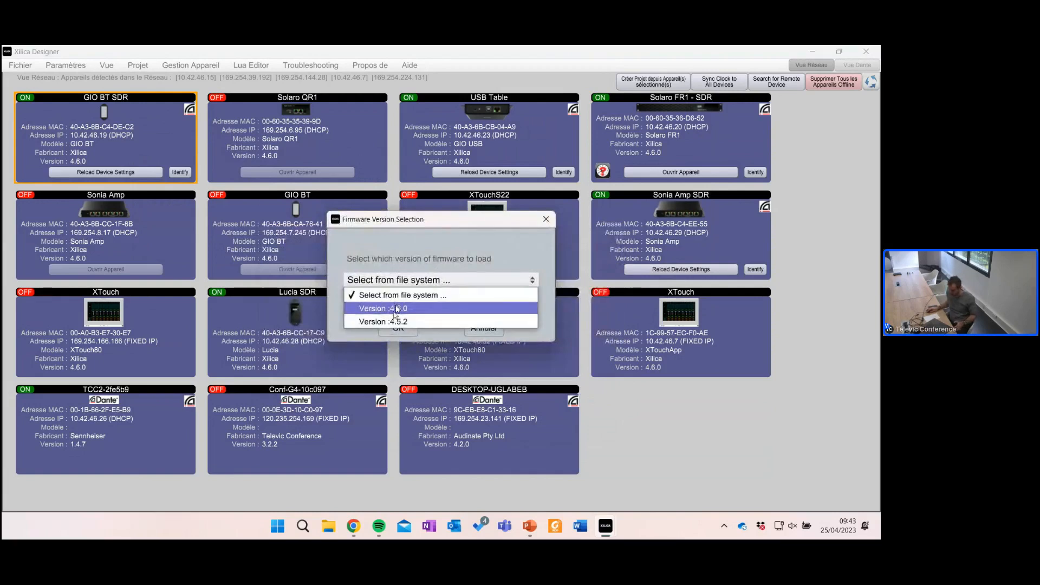
click(515, 252)
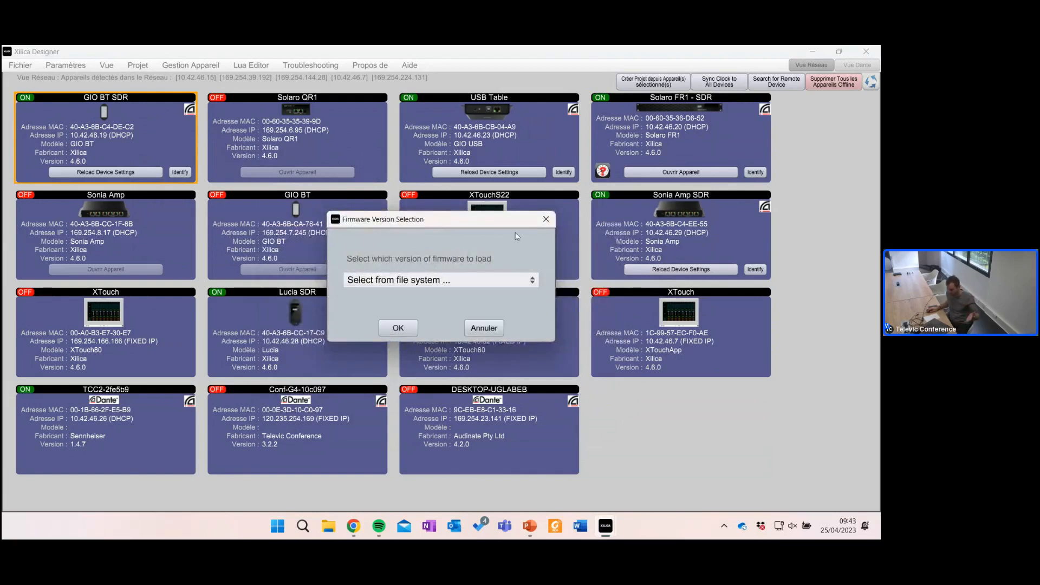
click(484, 328)
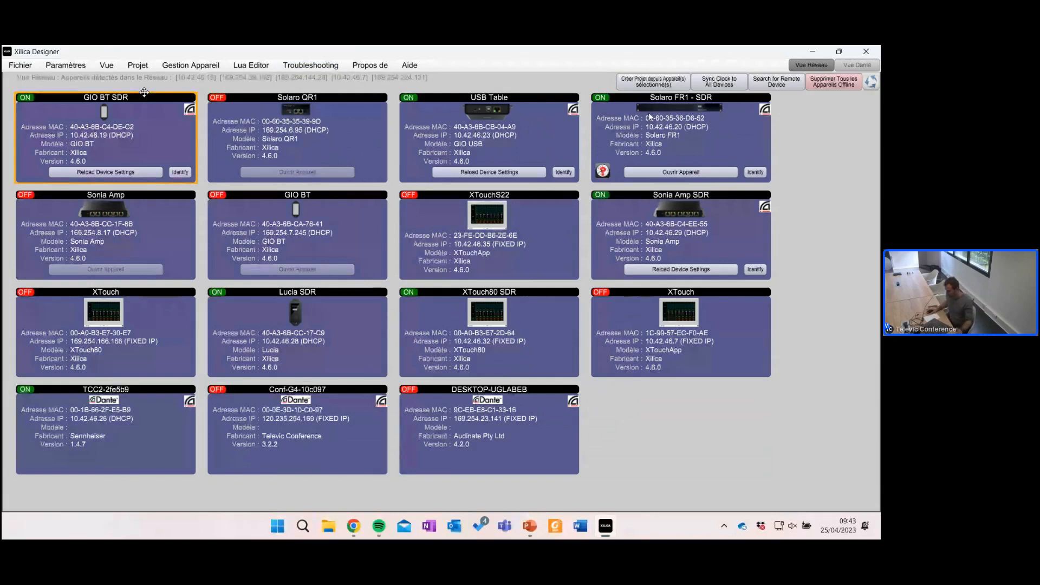
Step: Check the firmware versions offered for the Solaro FR1 - SDR, cancel the update, and review the device's available commands
right_click(696, 128)
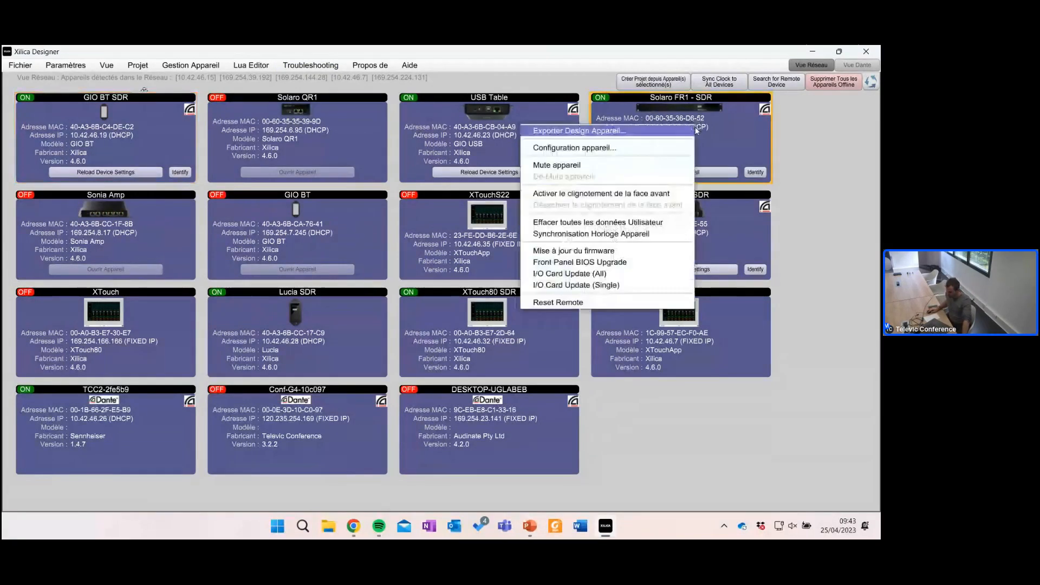
click(606, 251)
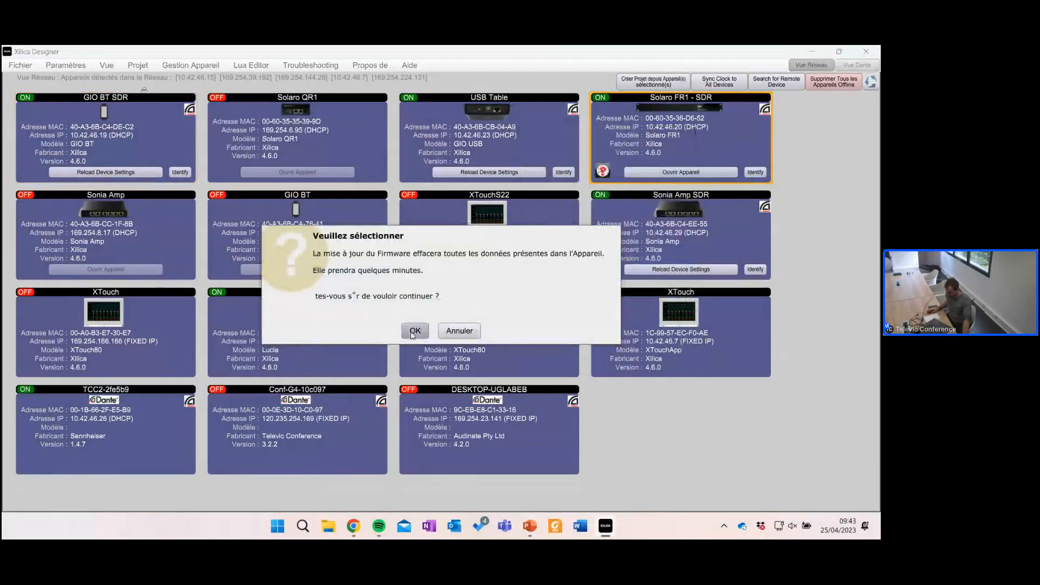
click(413, 330)
click(433, 280)
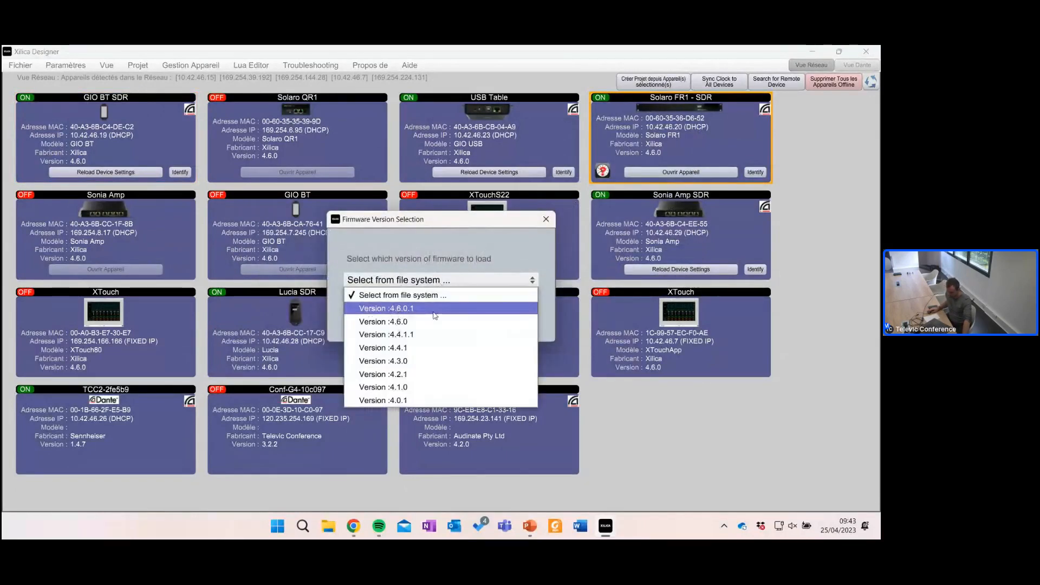
click(552, 220)
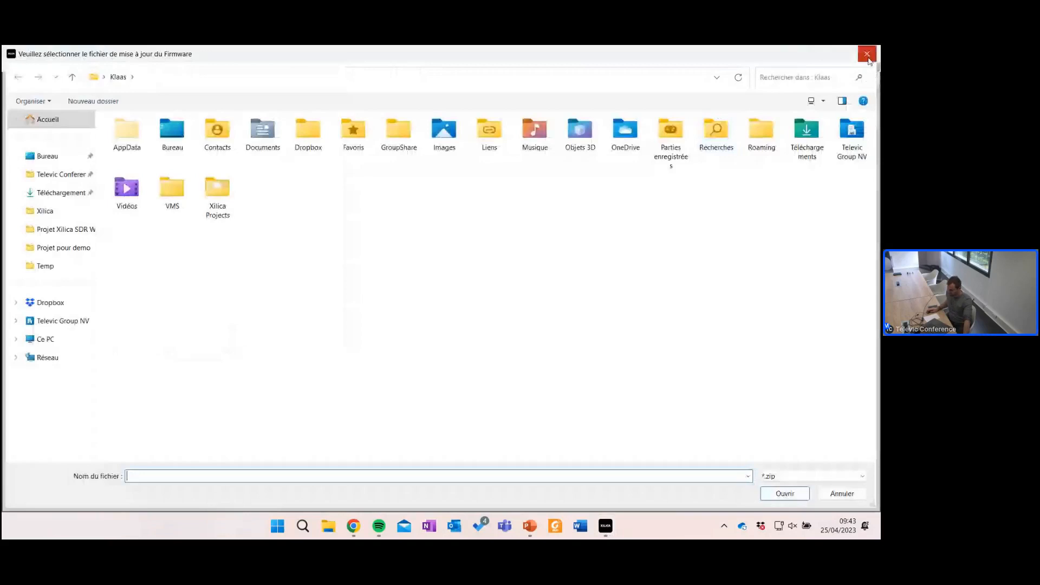
click(867, 54)
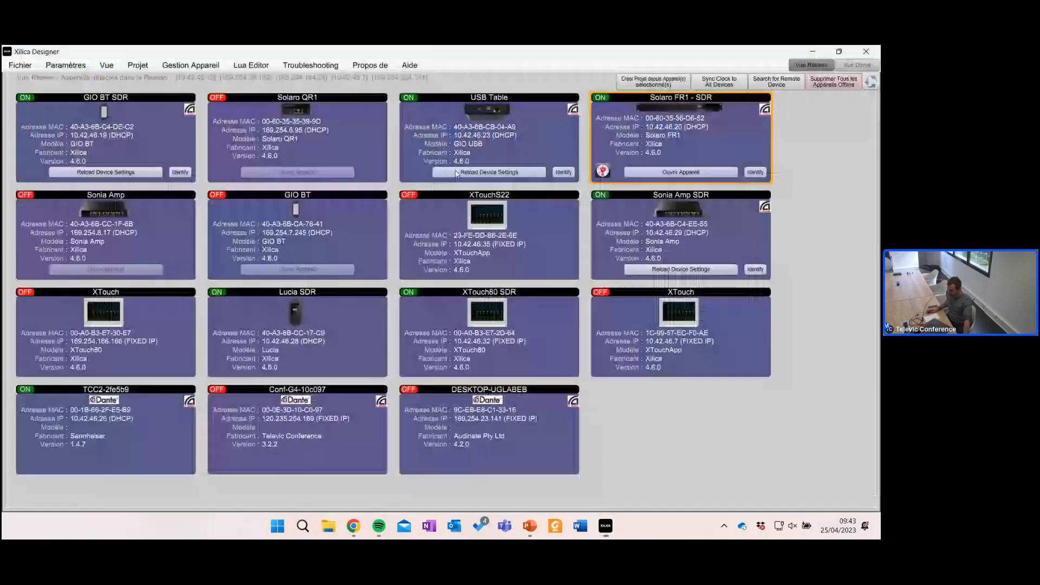
right_click(709, 133)
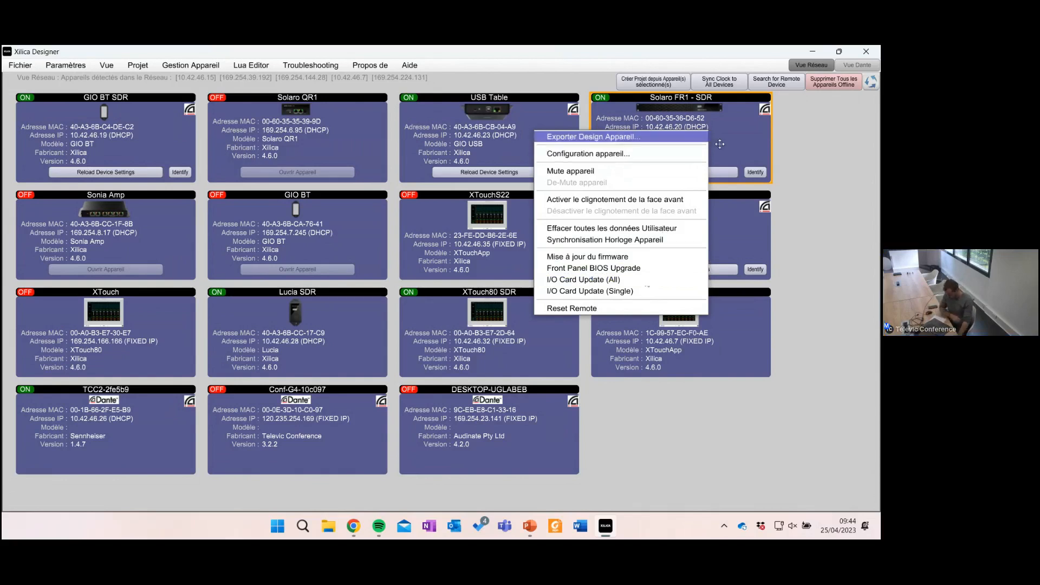
click(813, 175)
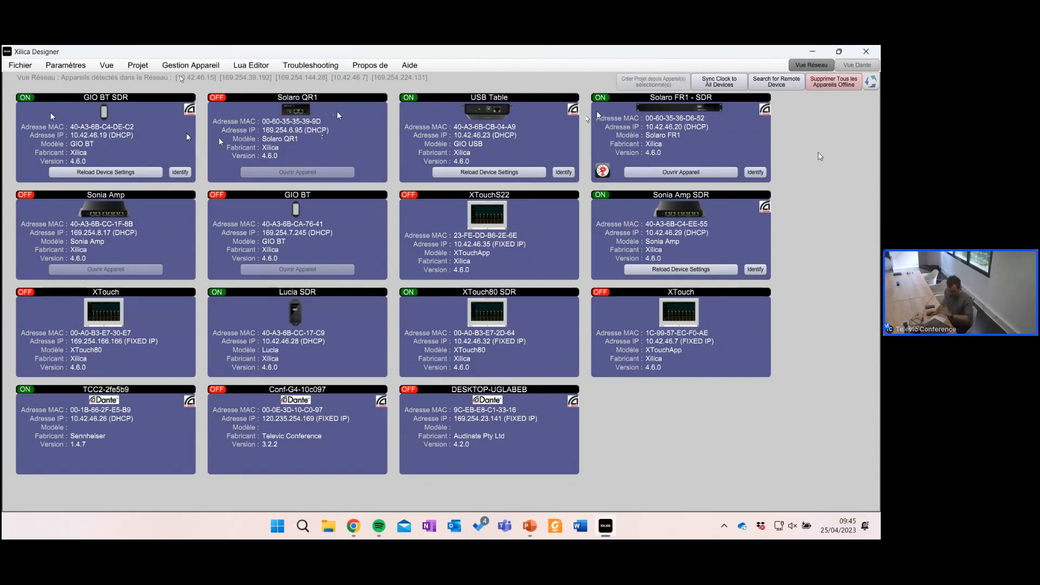
Step: Review the general, Look & Feel and debug information sections of the system preferences, then close them
click(68, 65)
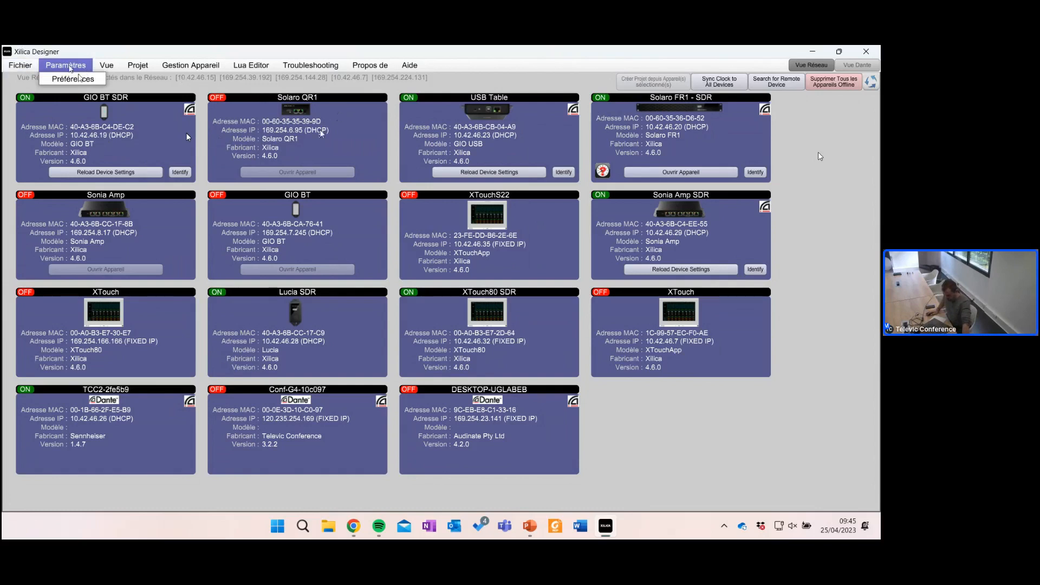
click(84, 81)
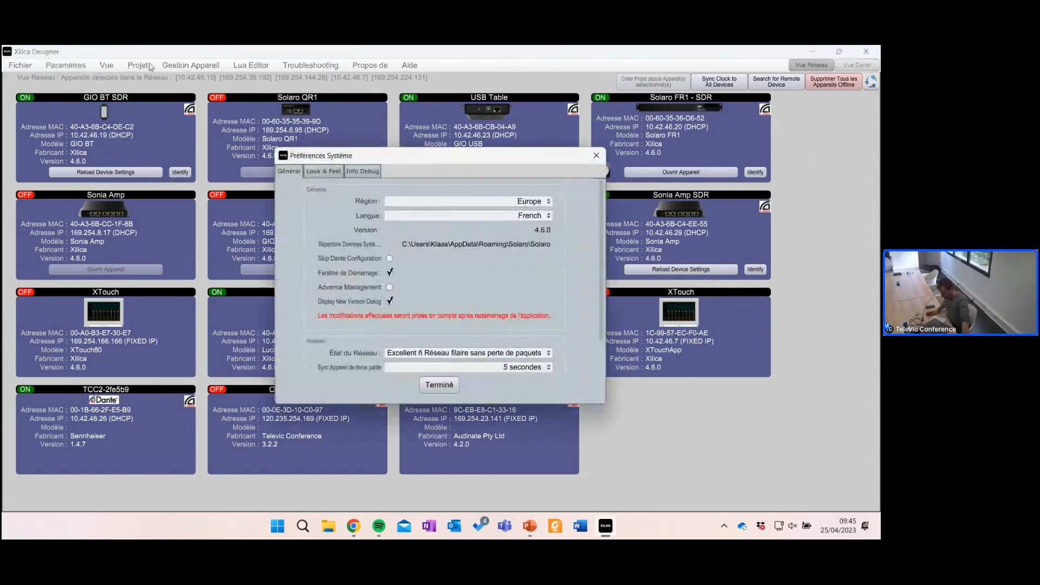
click(316, 171)
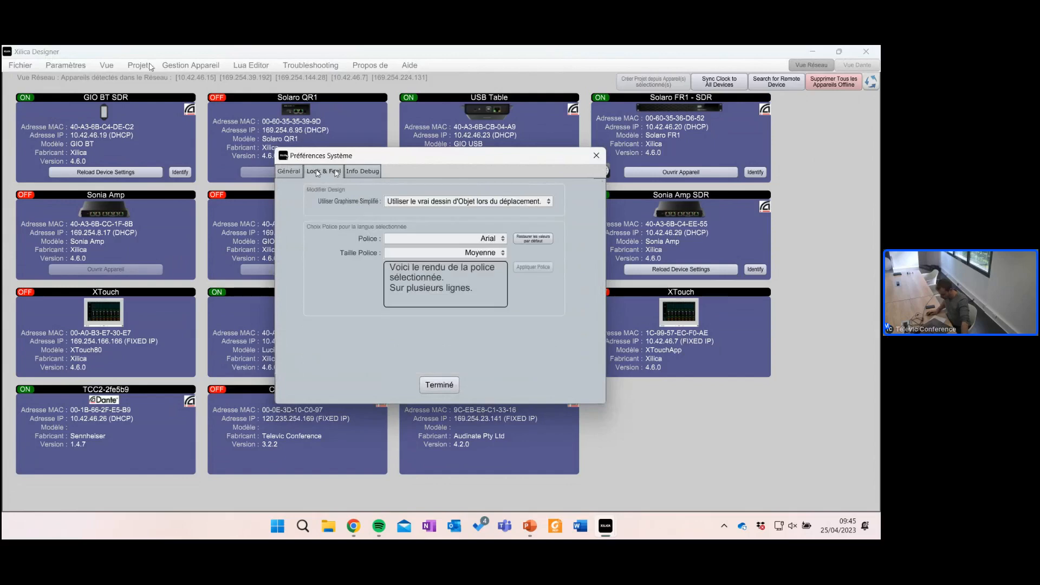
click(375, 171)
click(596, 155)
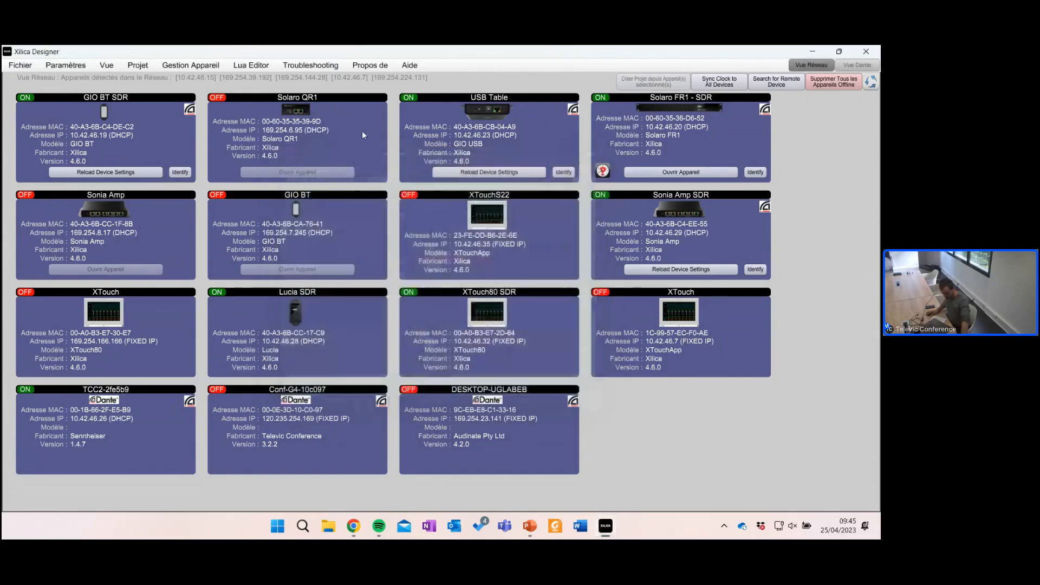
click(111, 67)
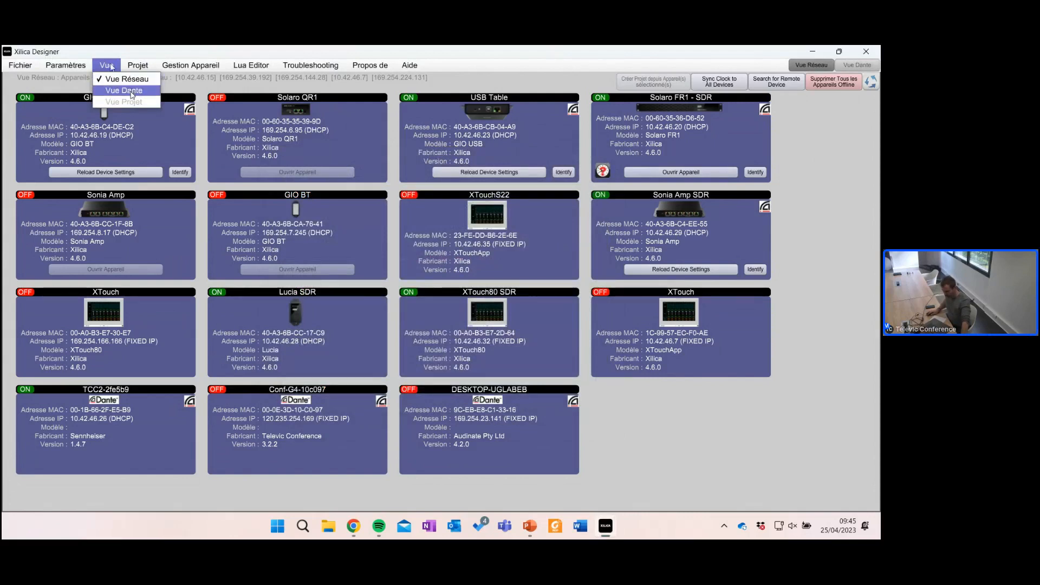
click(835, 144)
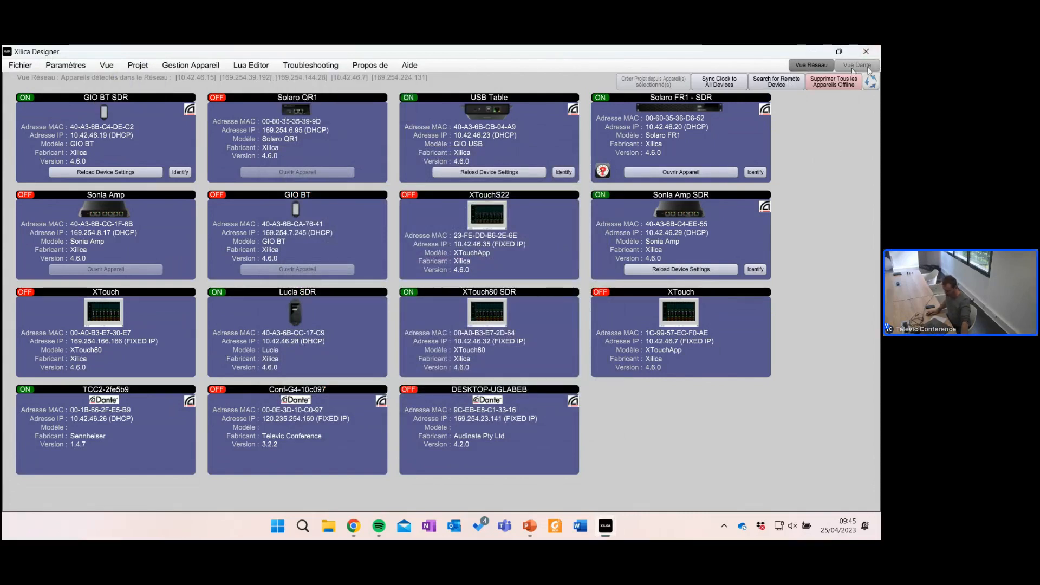
click(135, 66)
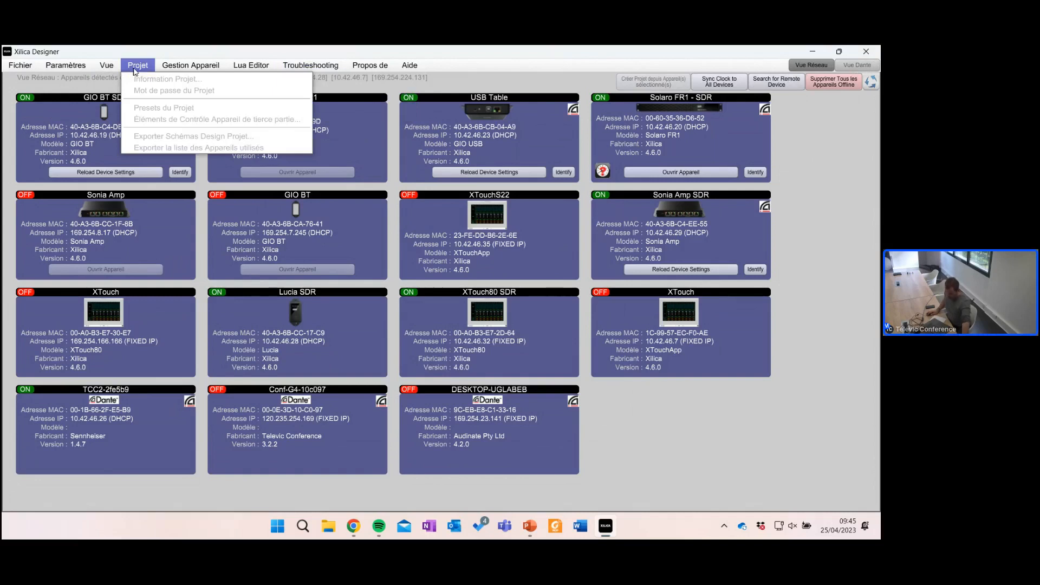
Step: Review the list of Lua device drivers, with its official and custom entries, then close it
mouse_move(177, 66)
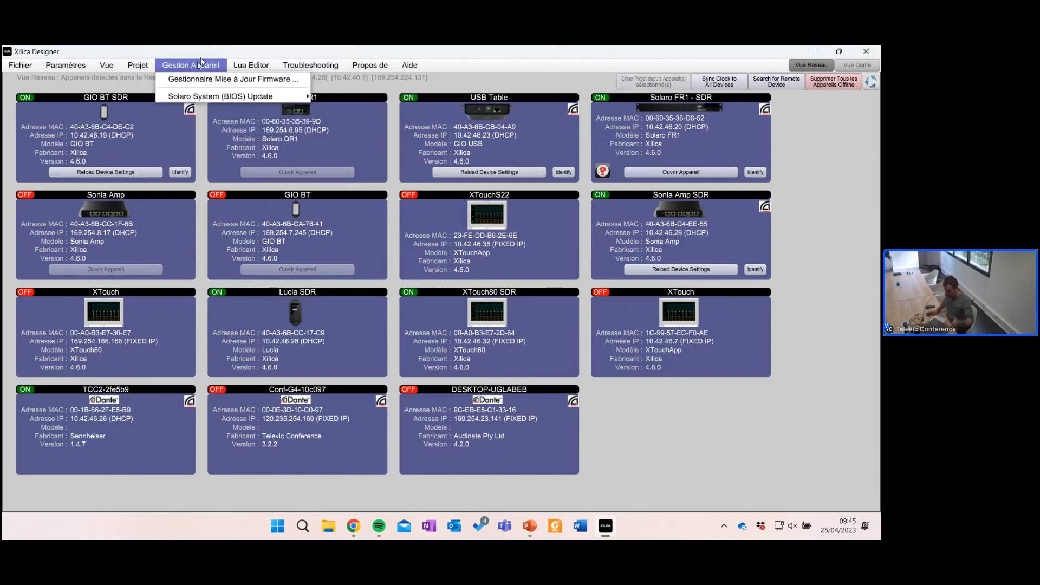
mouse_move(255, 66)
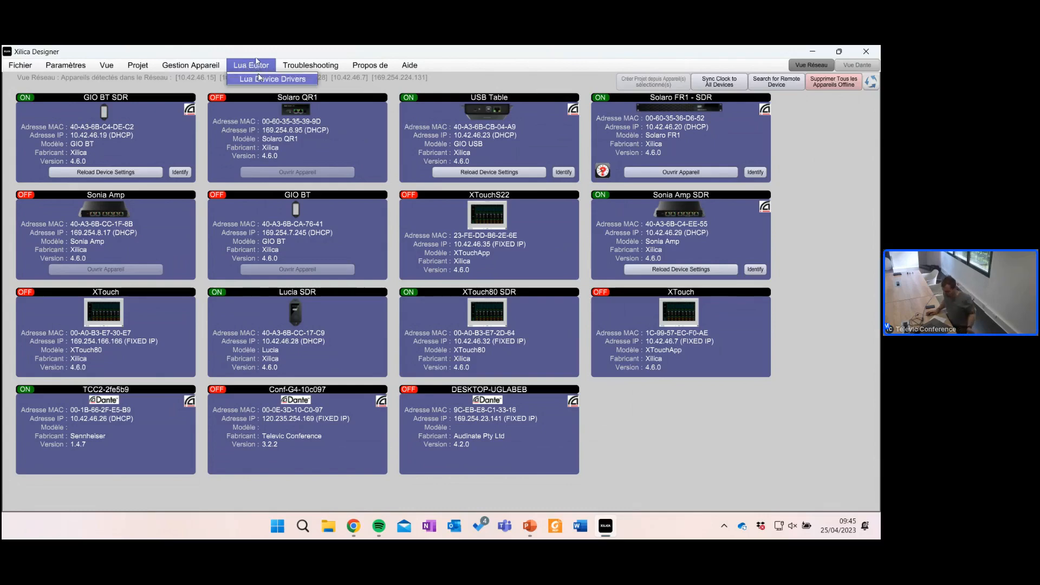
click(259, 78)
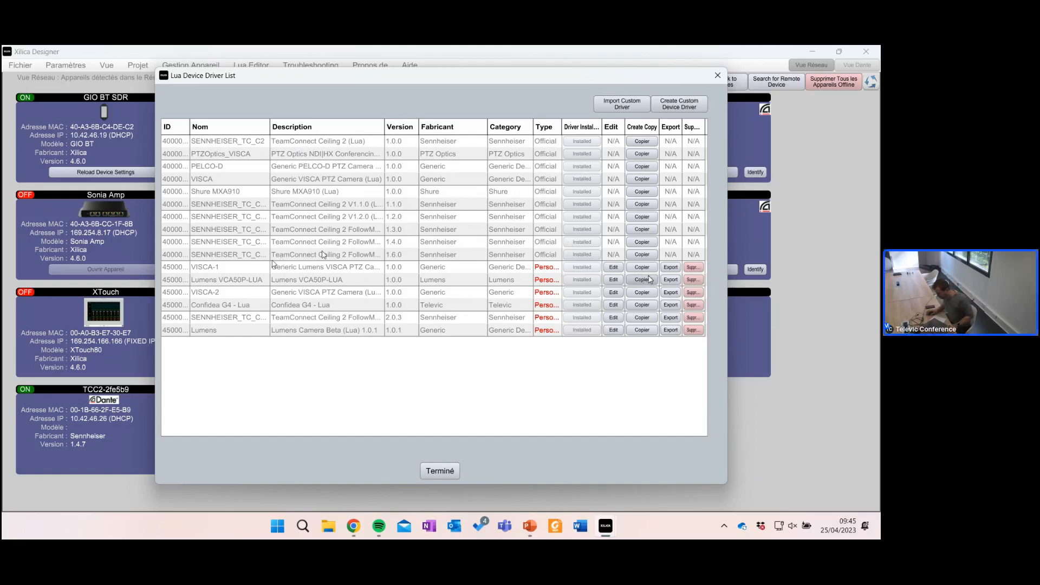
click(723, 79)
Step: Review the available troubleshooting and help commands without running any of them
click(310, 66)
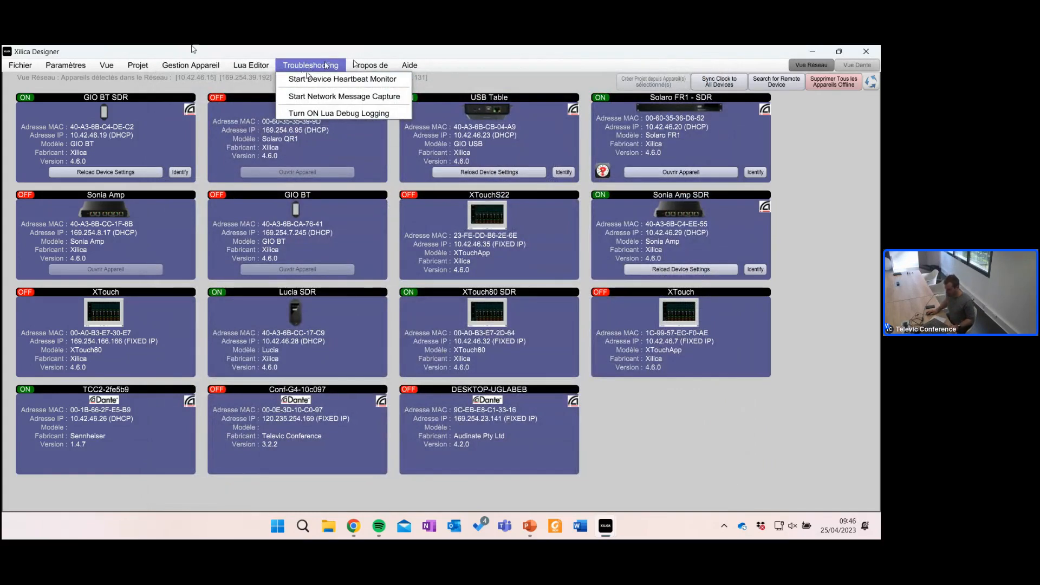
mouse_move(398, 64)
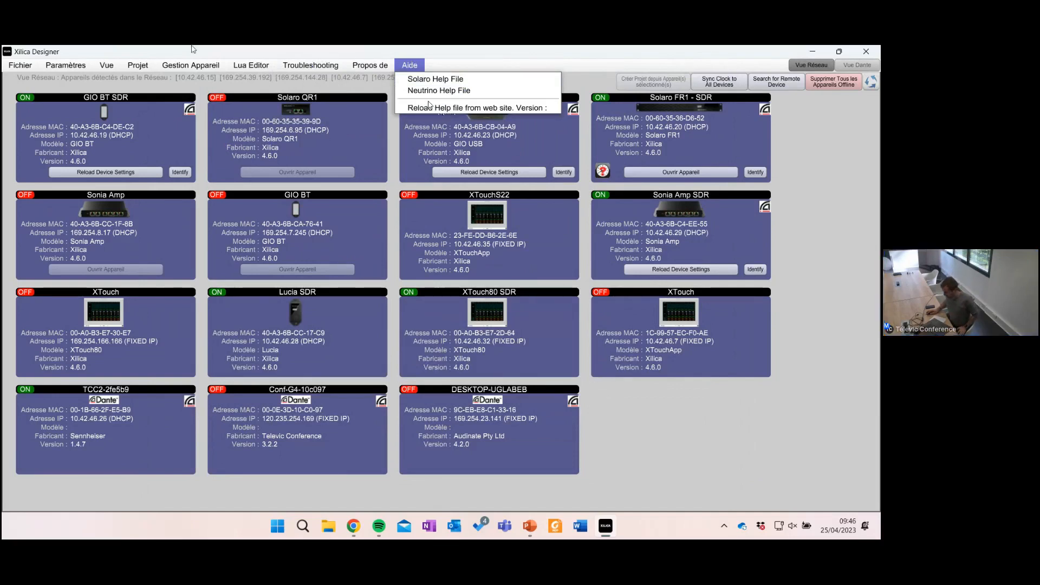
click(411, 63)
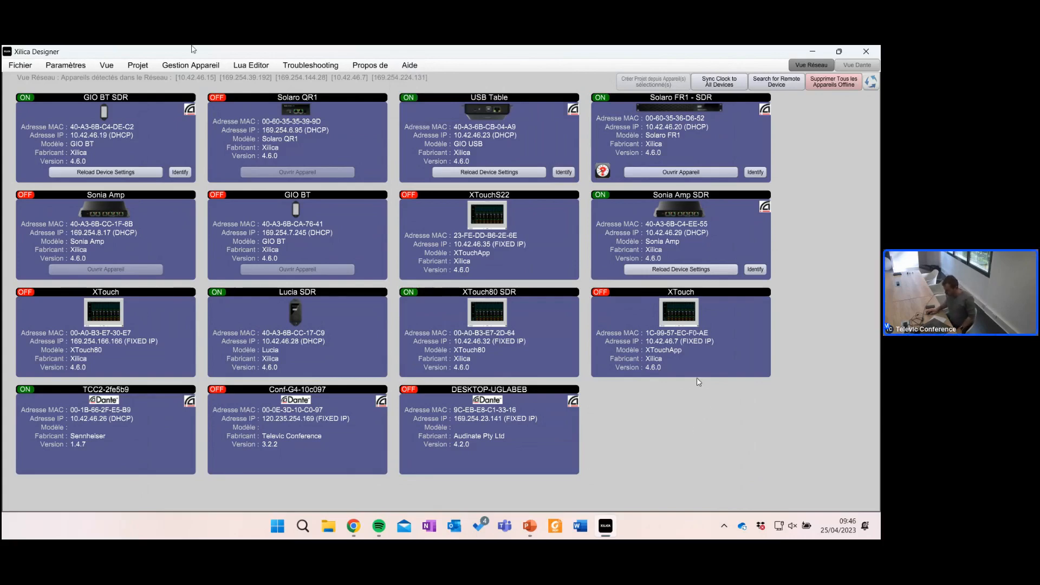
Step: View the Dante routing matrix between the detected devices, then return to the Network View
click(861, 66)
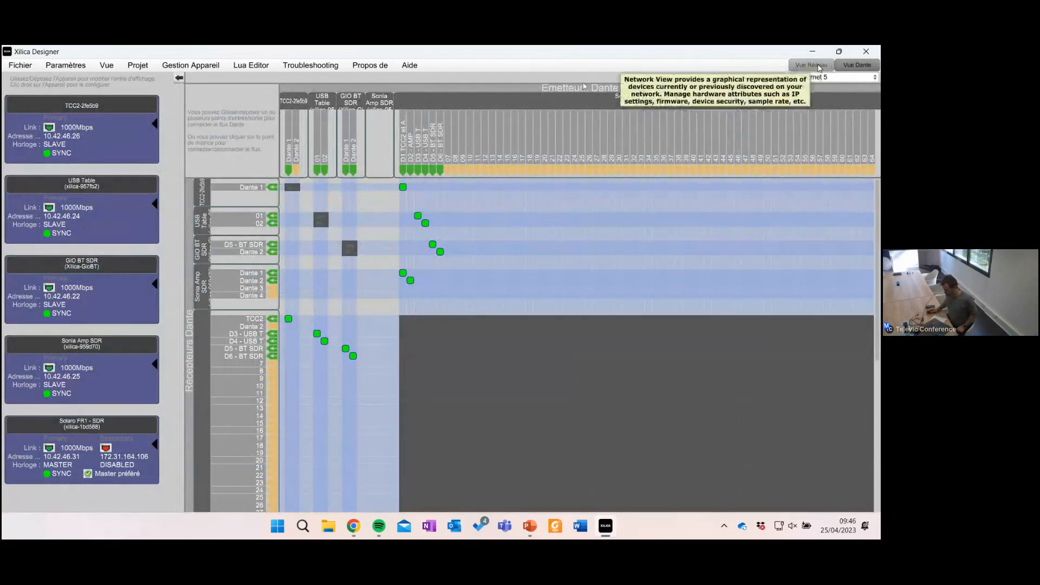
click(819, 67)
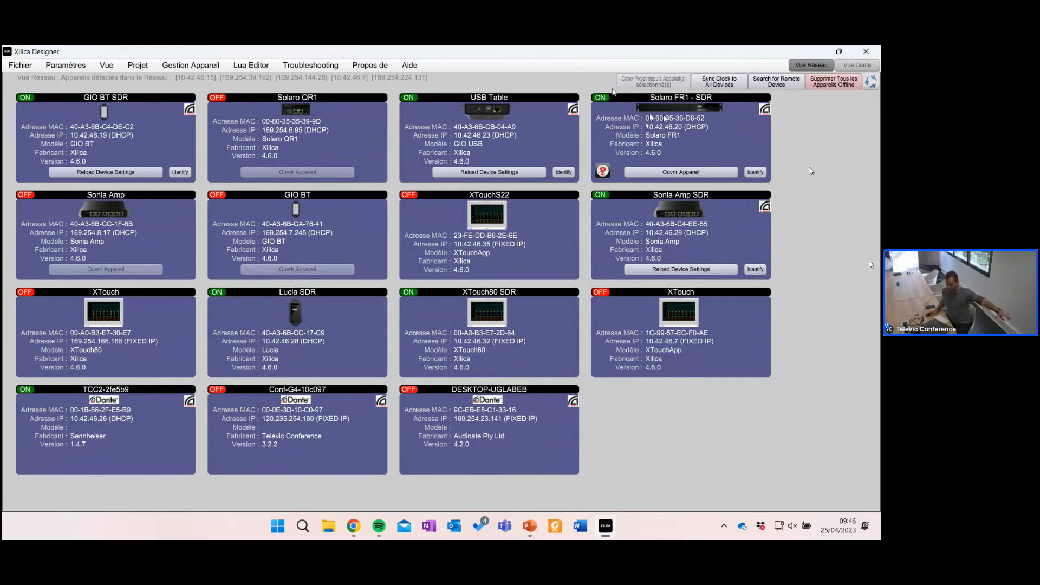
Step: Highlight the USB Table, Sonia Amp SDR, XTouch80 SDR and Lucia SDR devices one by one in the Network View
click(498, 135)
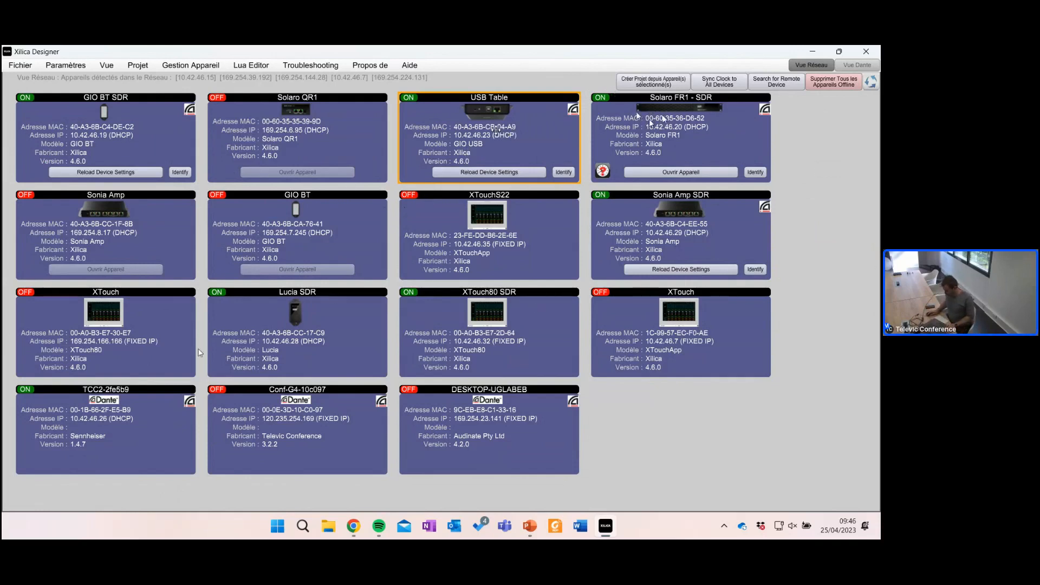
click(675, 213)
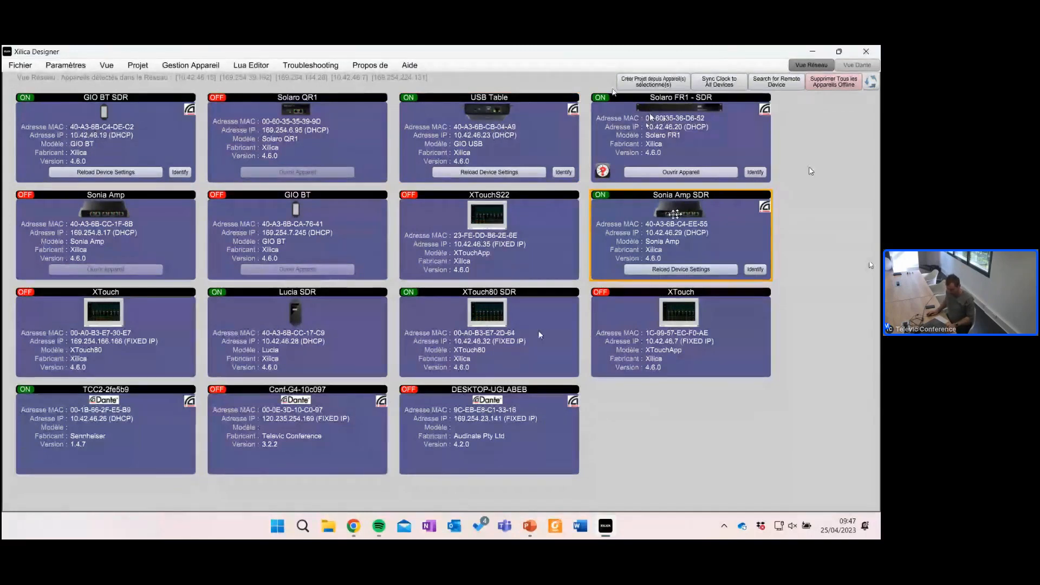
click(515, 333)
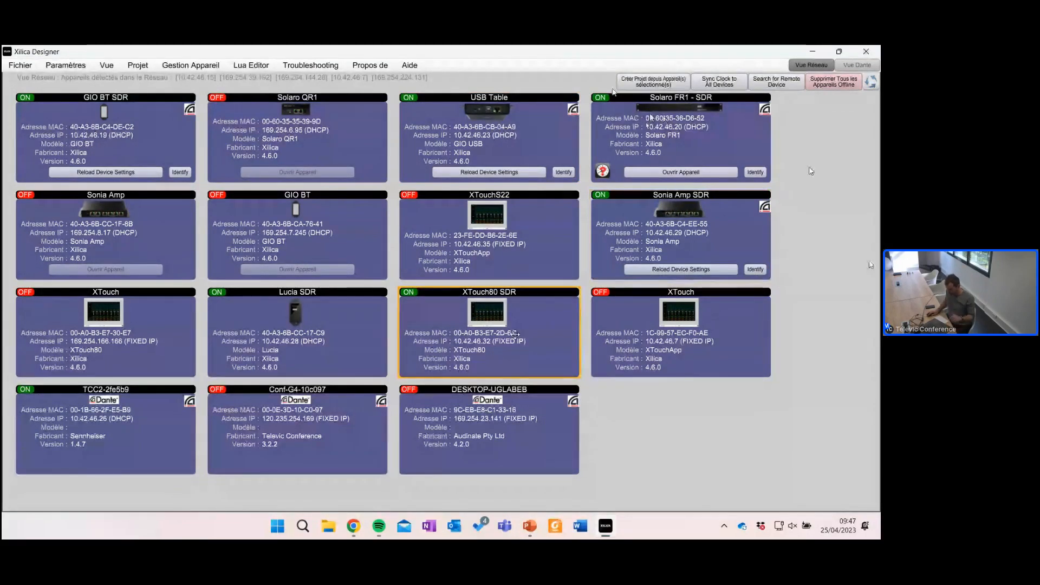
click(373, 331)
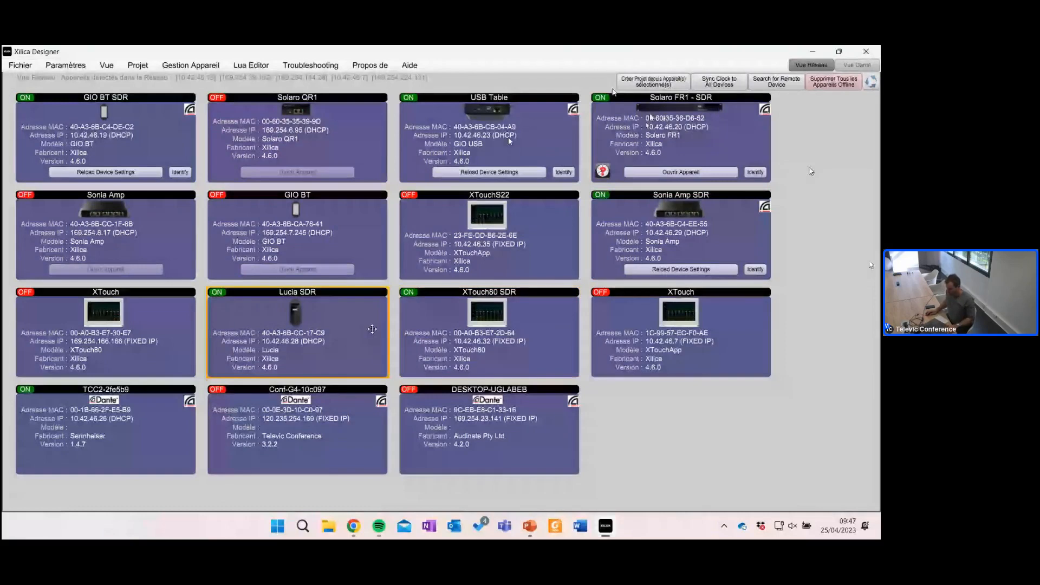
Step: Create a project from Solaro FR1 - SDR, USB Table, GIO BT SDR, Lucia SDR, XTouch80 SDR, Sonia Amp SDR, TCC2-2fe5b9 and the 10.42.46.7 XTouch
click(704, 133)
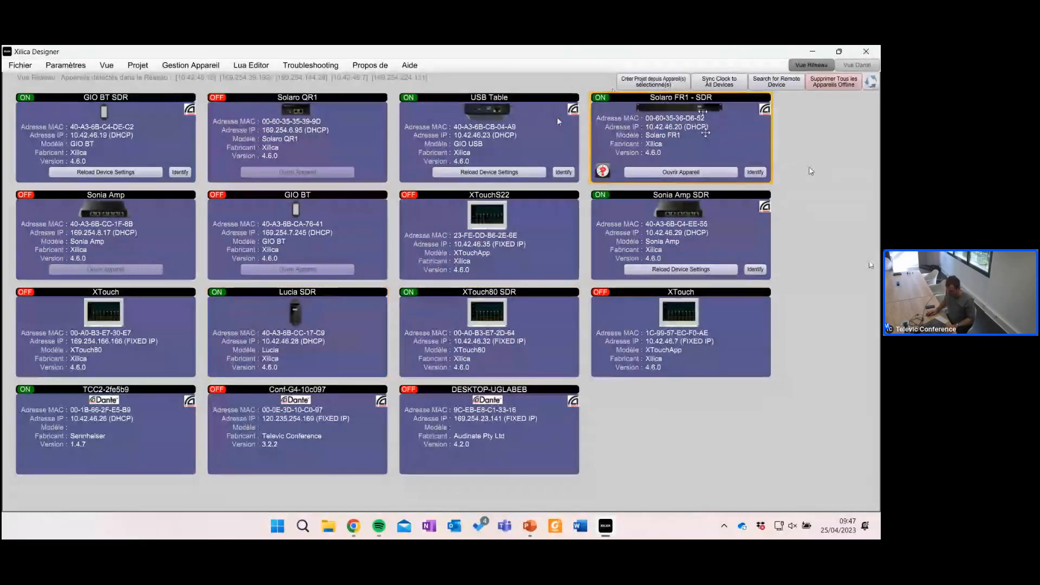
ctrl+click(507, 130)
ctrl+click(130, 148)
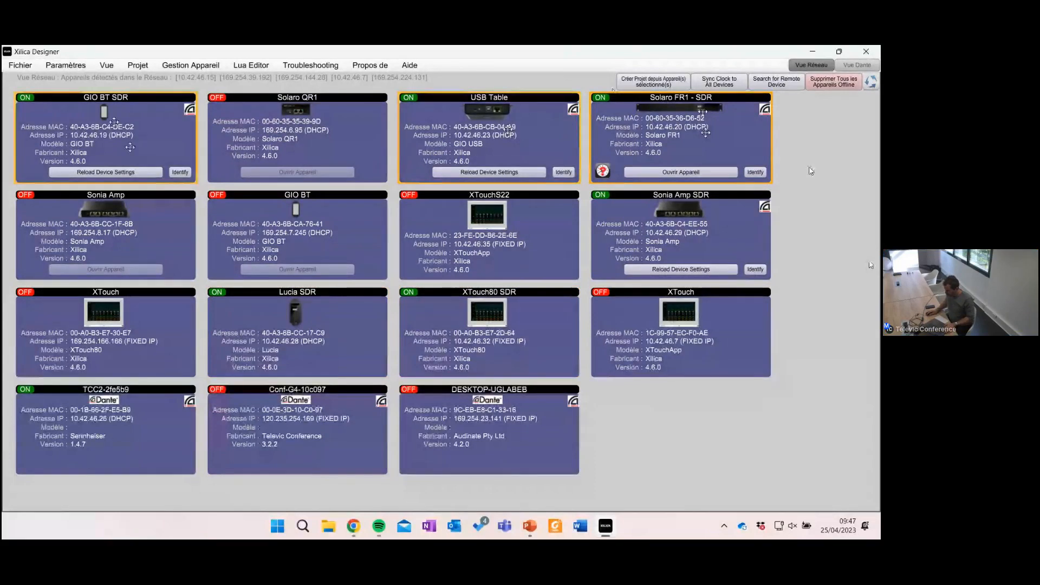
ctrl+click(318, 330)
ctrl+click(495, 314)
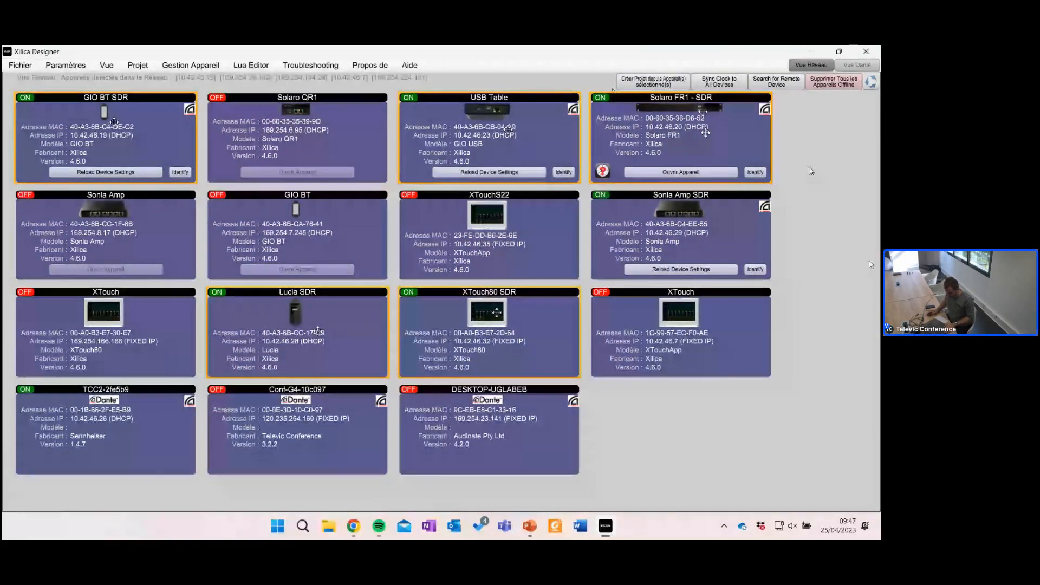
ctrl+click(662, 211)
ctrl+click(124, 429)
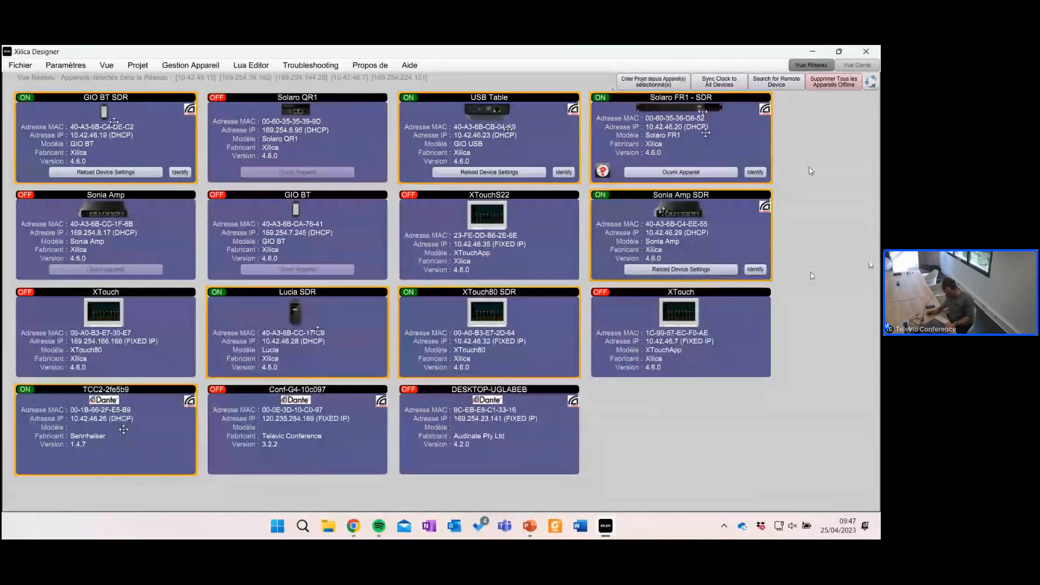
ctrl+click(749, 321)
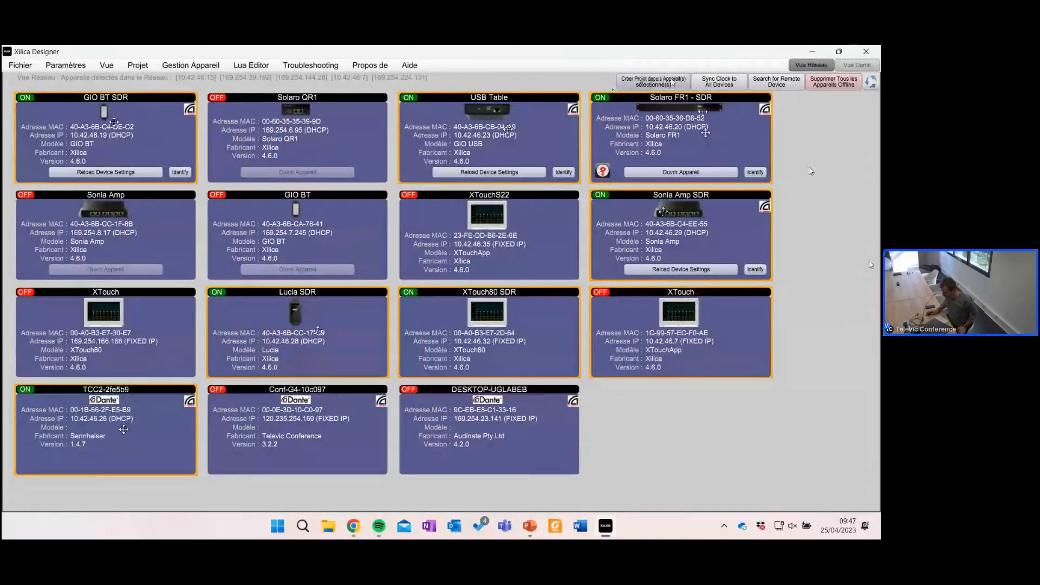
click(658, 85)
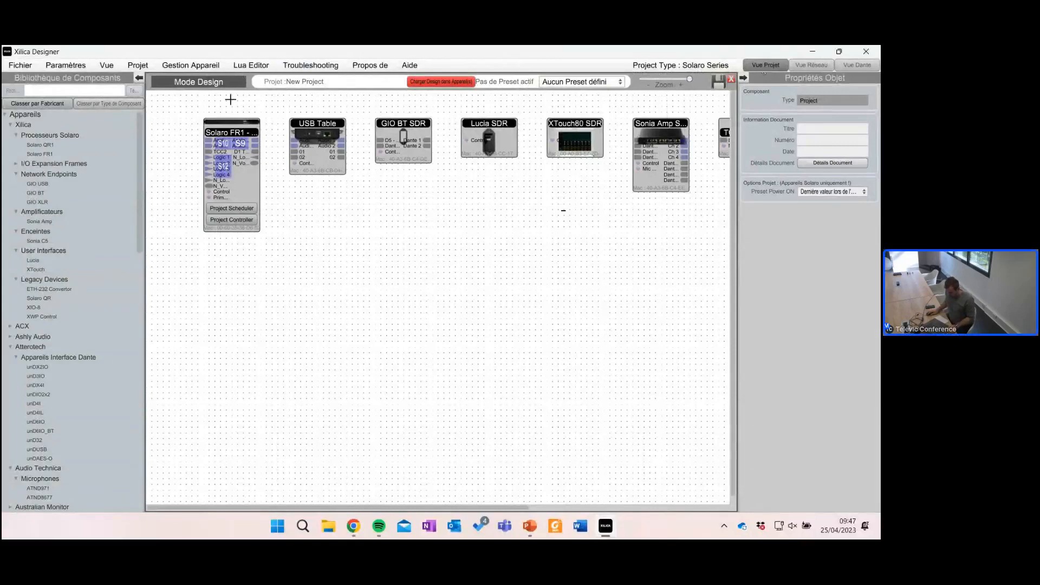
Step: Move the Solaro FR1 - SDR block below the GIO BT SDR block, to about X 400, Y 190
drag(231, 124, 404, 204)
click(487, 233)
click(414, 204)
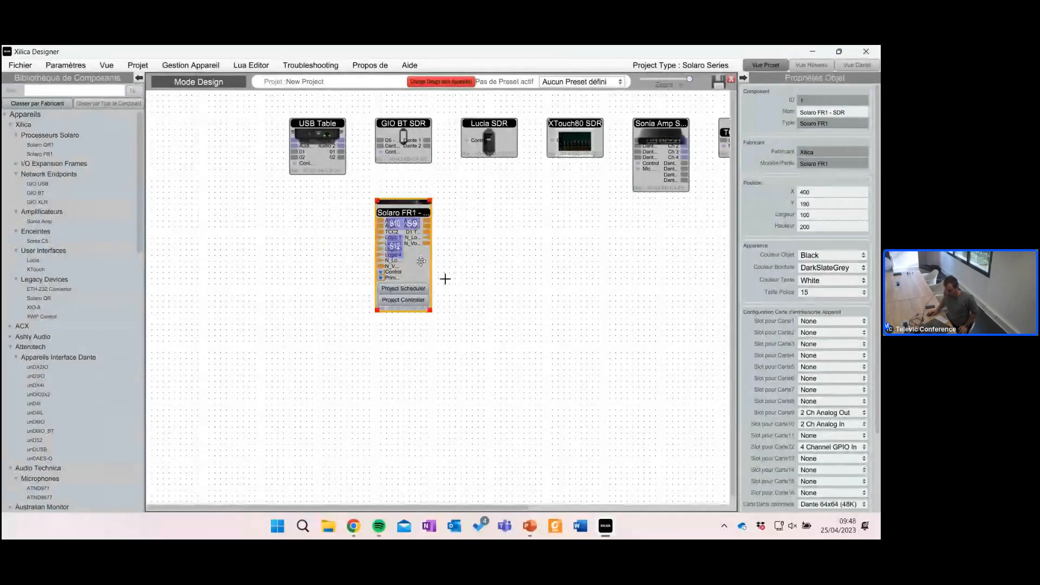
Step: Inspect the USB Table and Solaro FR1 - SDR properties, including the processor's card slots and Dante channel options, without changing them
click(314, 123)
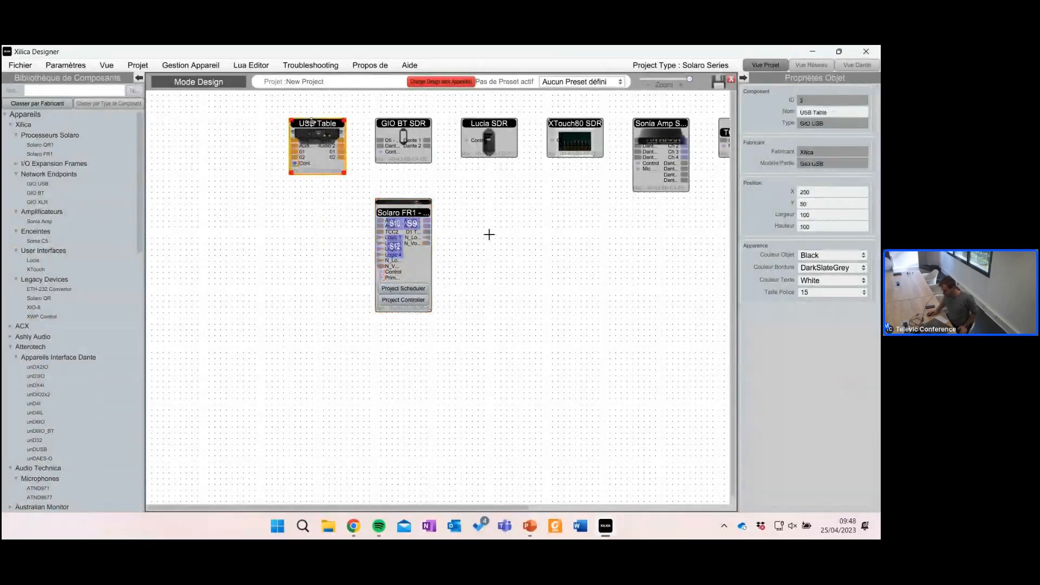
click(418, 258)
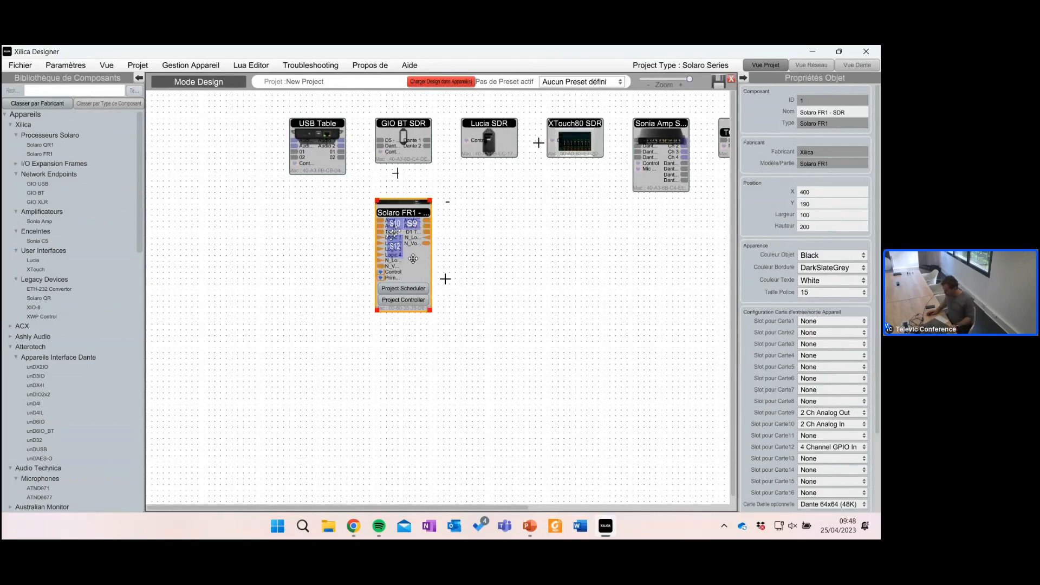
scroll(792, 289, down, 3)
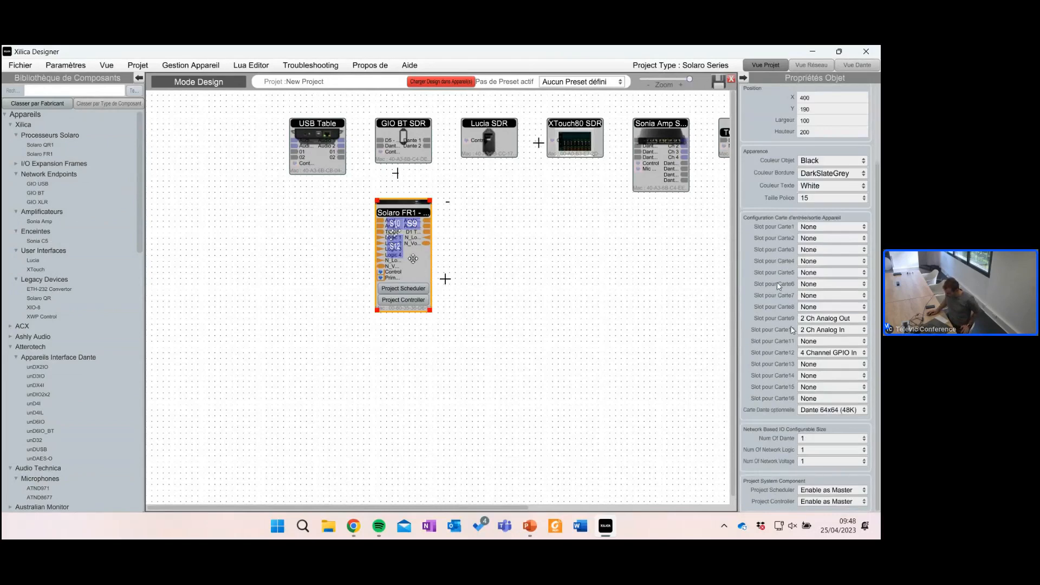
click(840, 439)
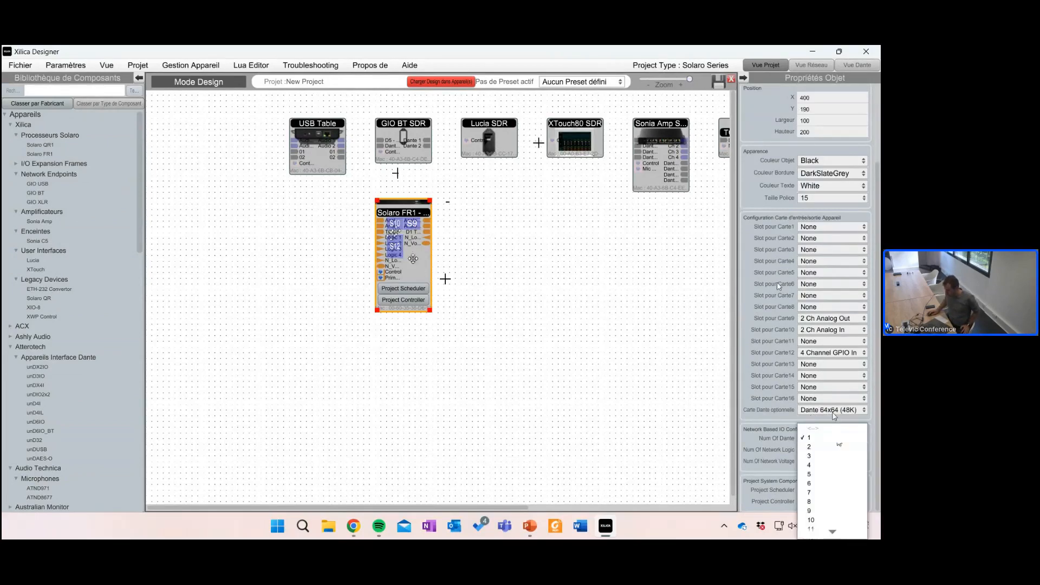
click(533, 362)
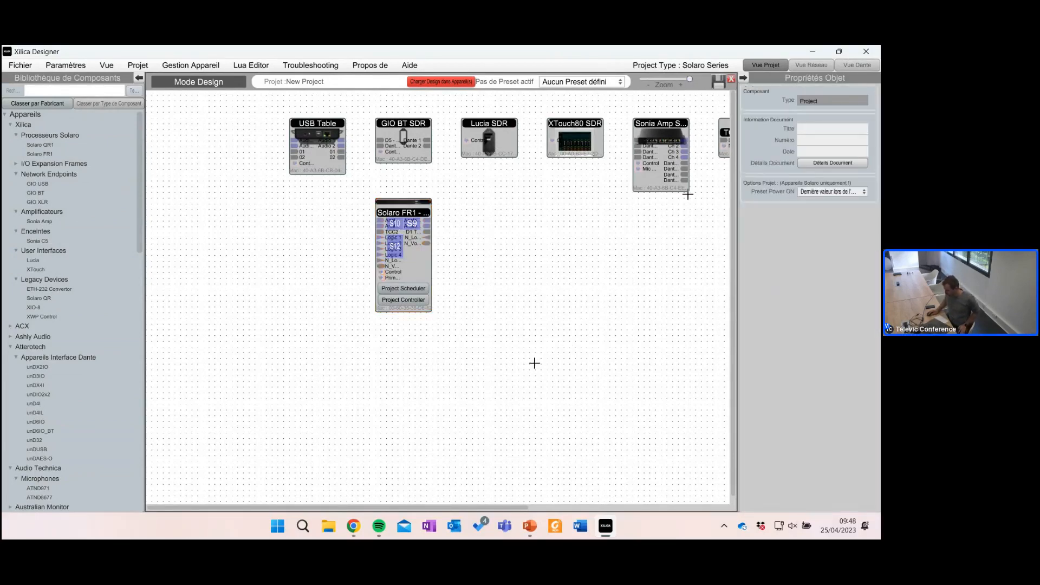
Step: Compare the object properties of the project and the Solaro FR1 - SDR, USB Table, GIO BT SDR and Lucia SDR blocks
click(405, 201)
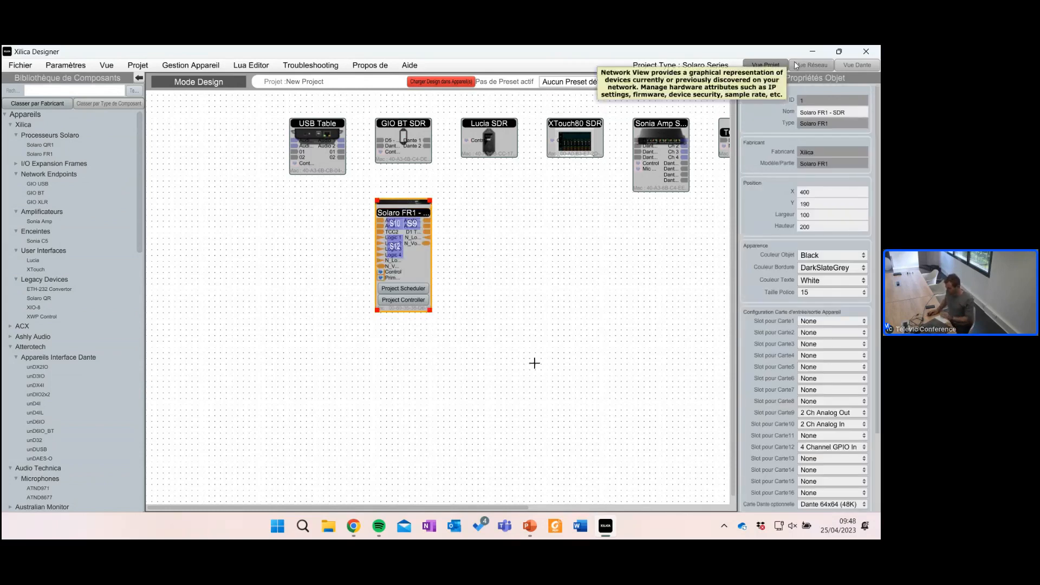
click(523, 219)
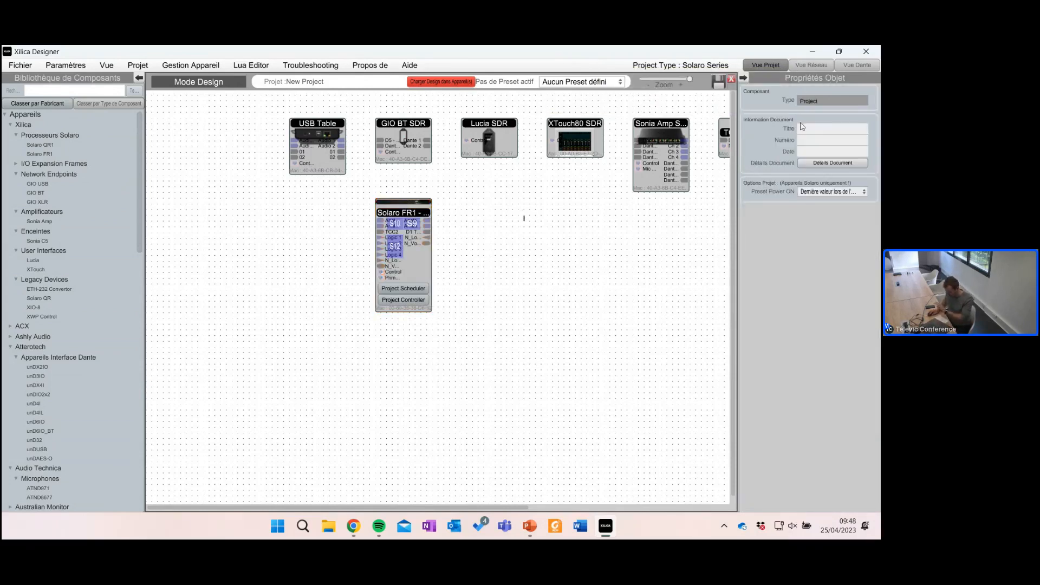
click(395, 206)
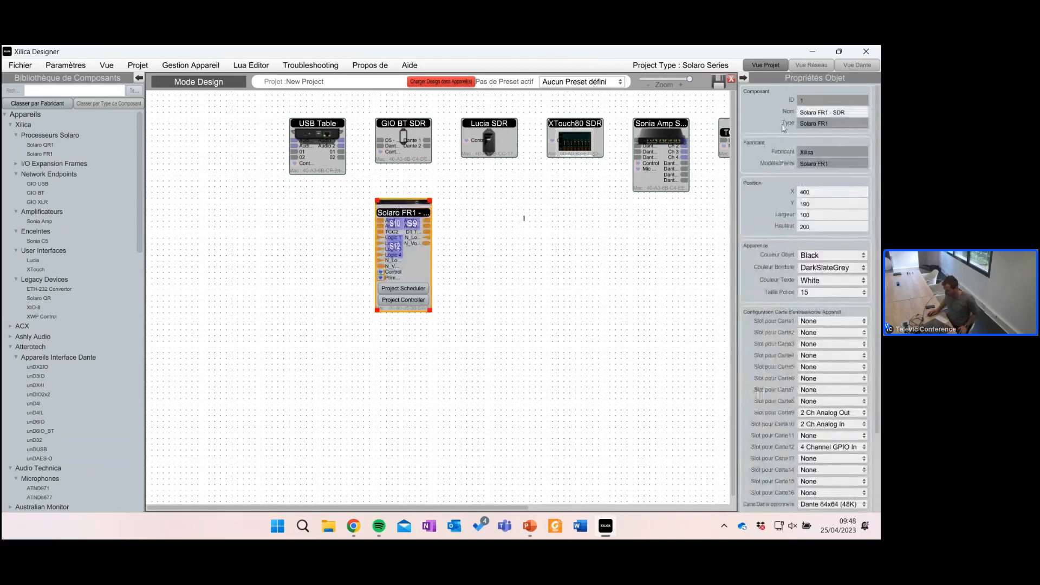
click(325, 129)
click(398, 130)
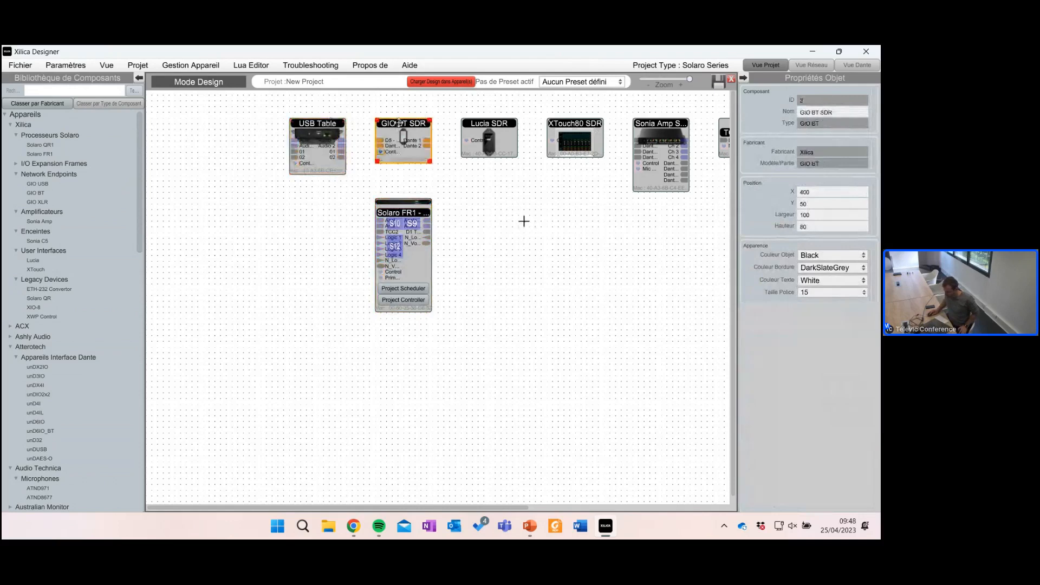
click(474, 121)
Step: Set the Solaro FR1 - SDR's number of Dante channels to 10
click(413, 202)
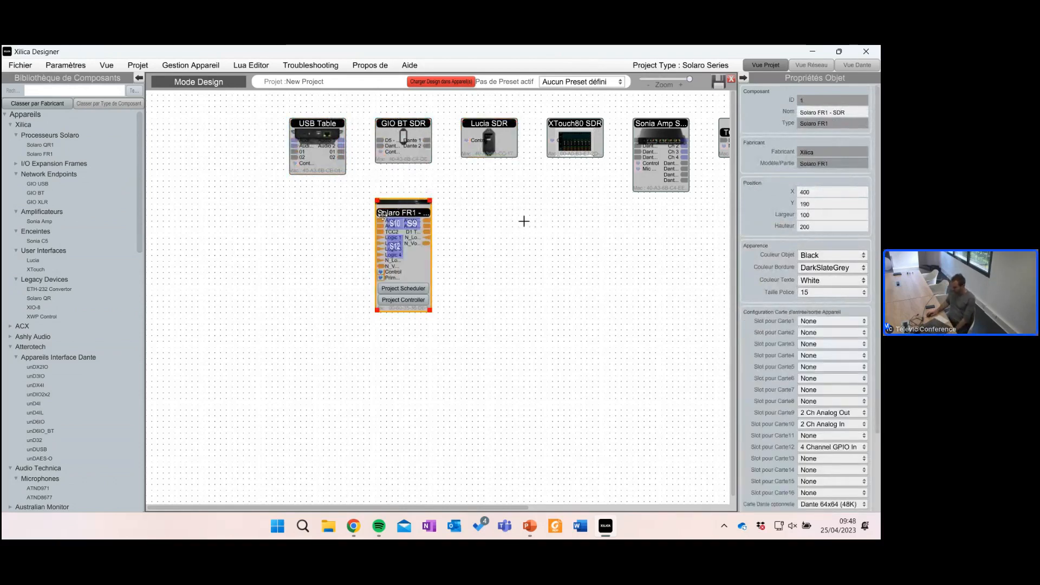
scroll(788, 284, down, 3)
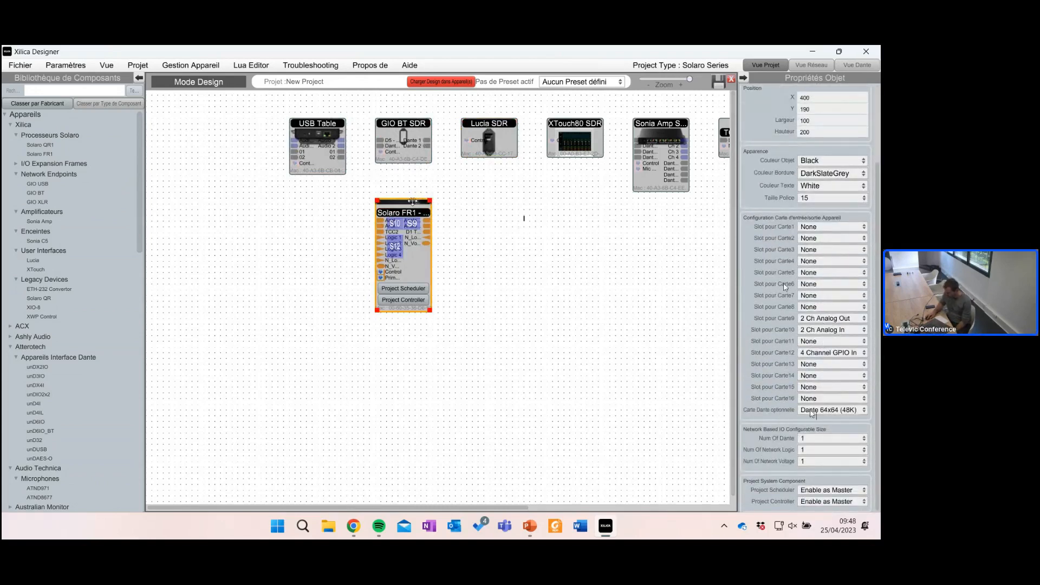
click(828, 439)
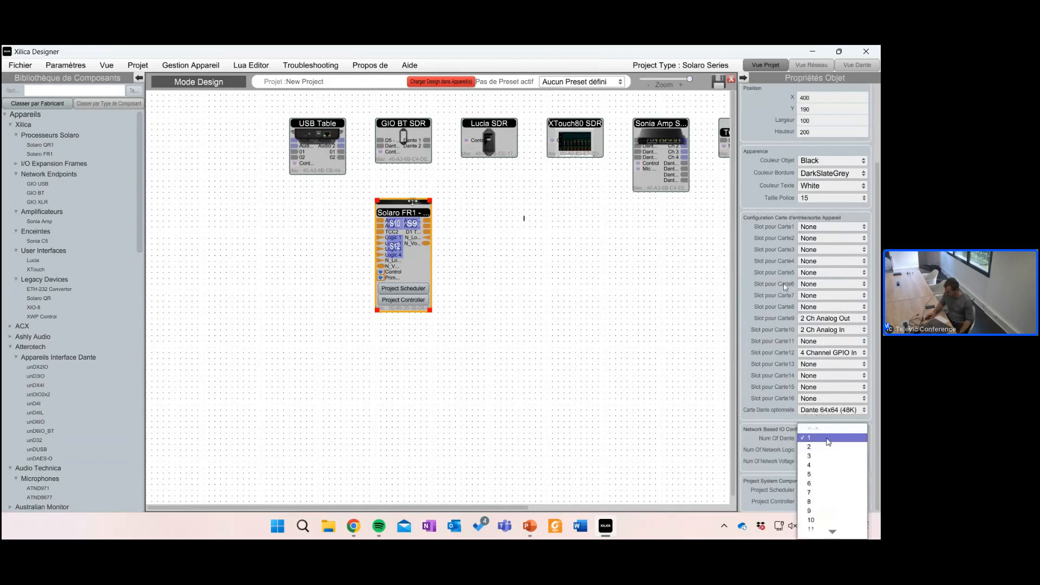
click(831, 337)
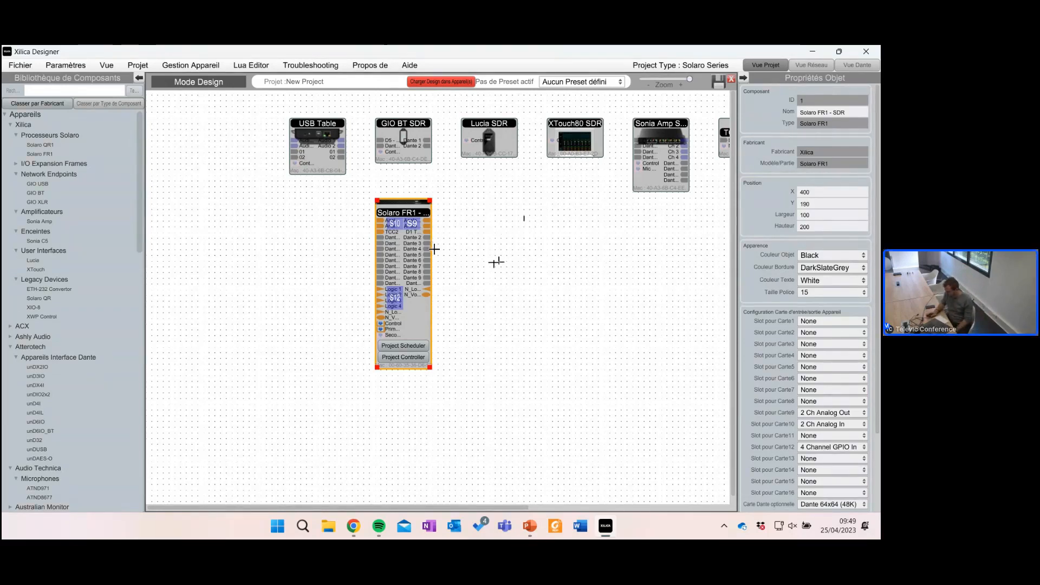
Step: Recheck the Solaro FR1 - SDR's network I/O size settings, leave the Dante options unchanged, and reselect the block
scroll(746, 275, down, 3)
scroll(731, 281, down, 1)
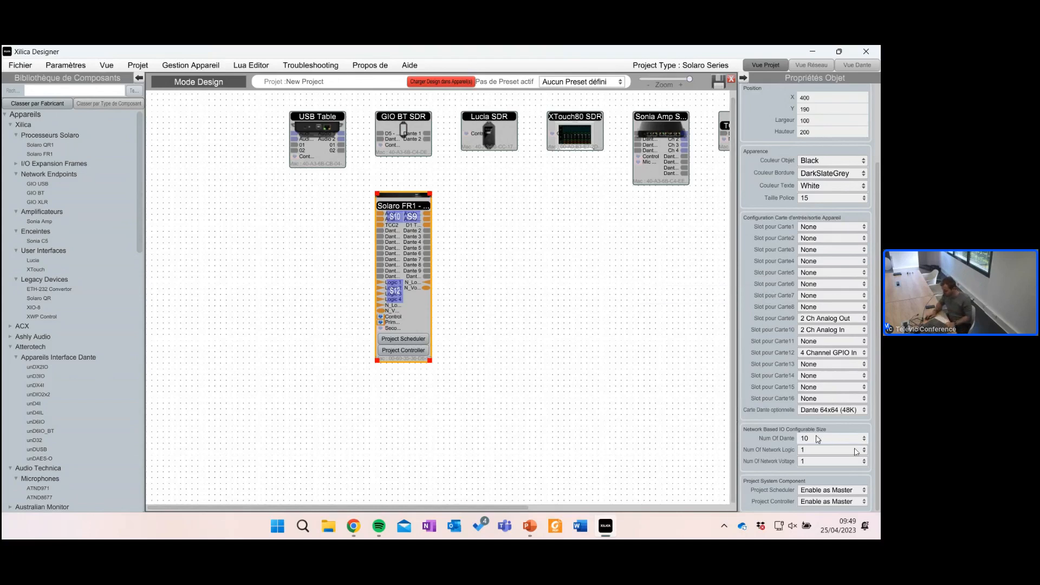
click(834, 439)
click(644, 385)
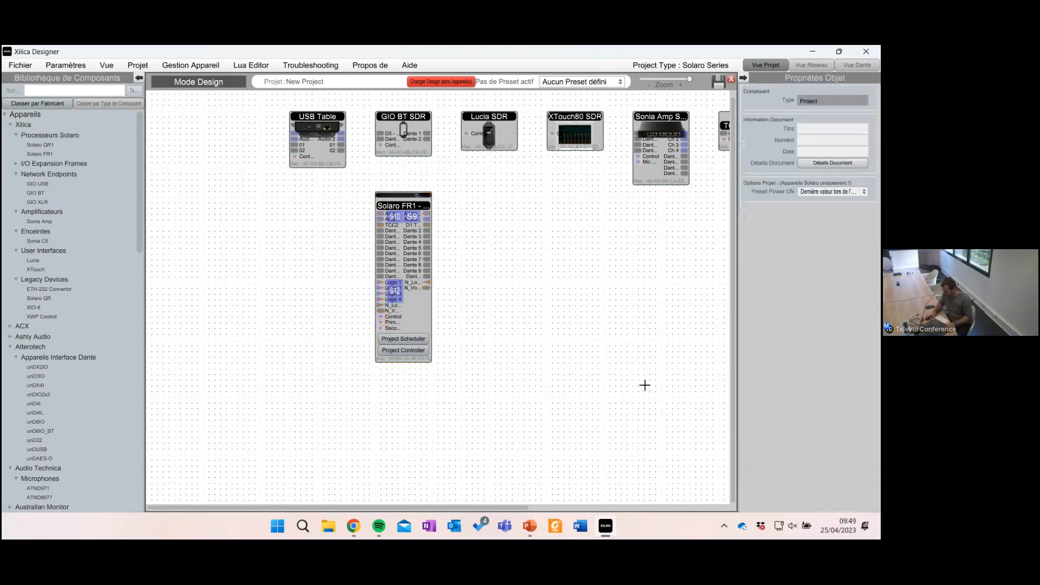
click(426, 312)
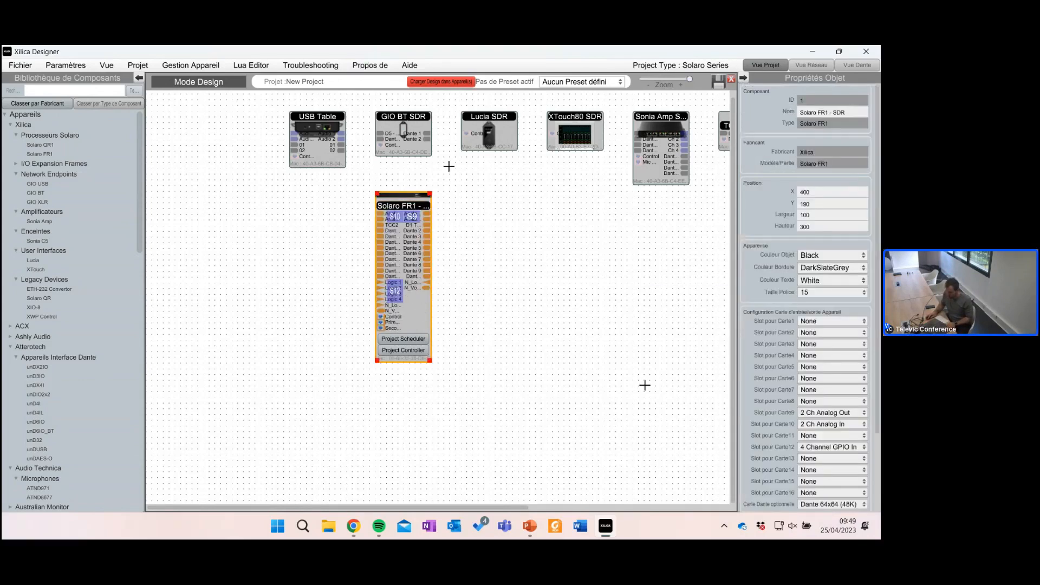
Step: Add a Solaro QR1 processor to the design with 2 Ch Analog In in card slot 1 and 2 Ch Analog Out in slot 2
click(301, 270)
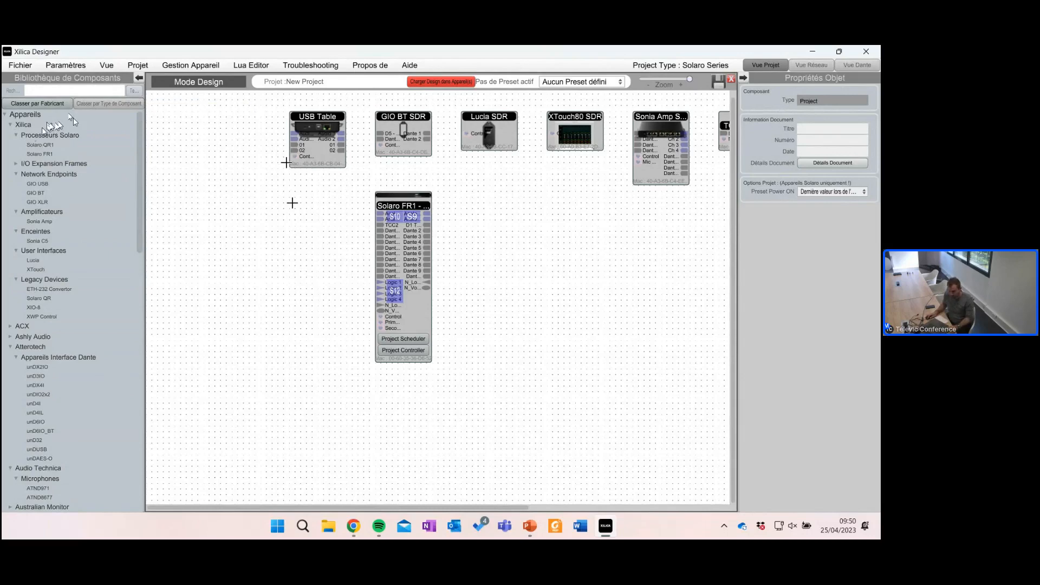
drag(40, 144, 223, 227)
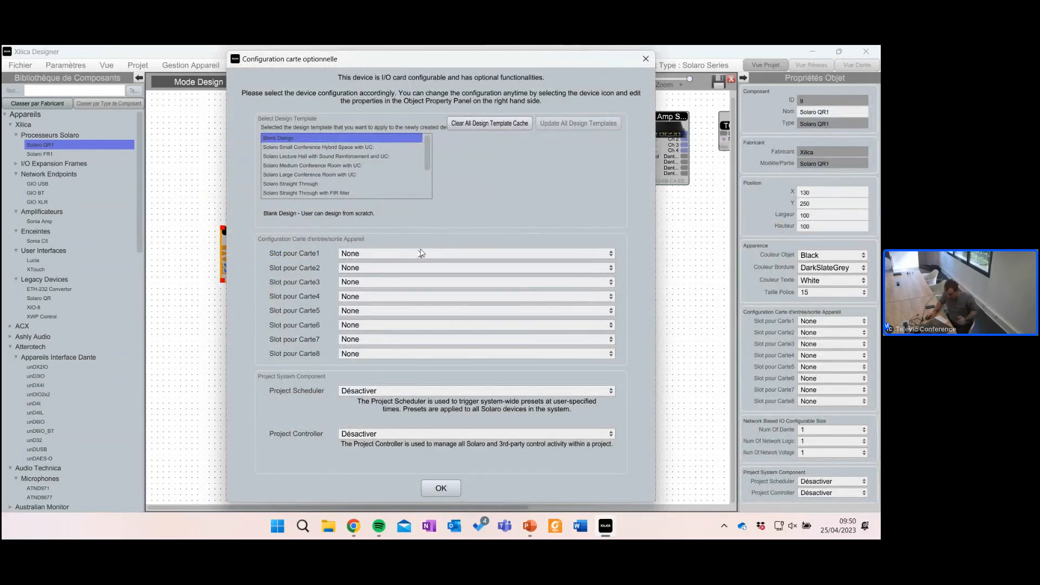
click(420, 254)
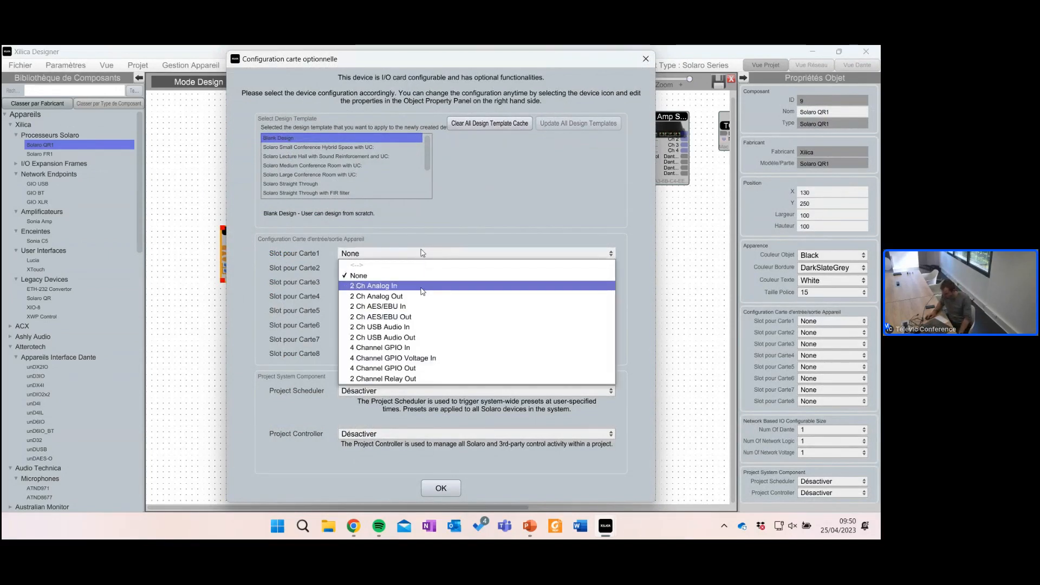
click(431, 282)
click(430, 274)
click(407, 309)
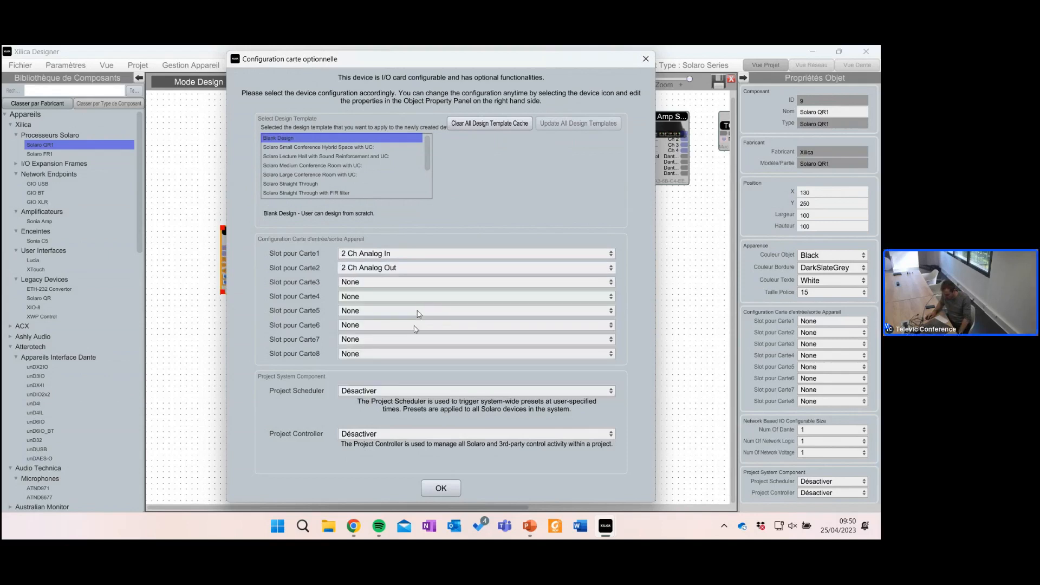
Step: Fit the Solaro QR1 with 2 Ch USB Audio In in card slot 3 and 2 Ch USB Audio Out in slot 4, and accept the configuration
click(397, 281)
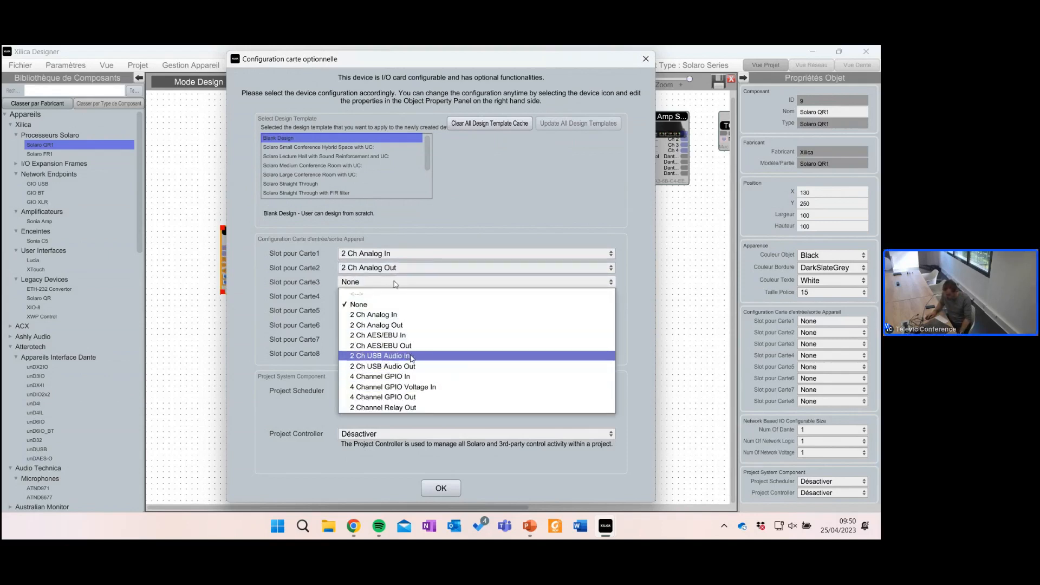
click(413, 355)
click(414, 297)
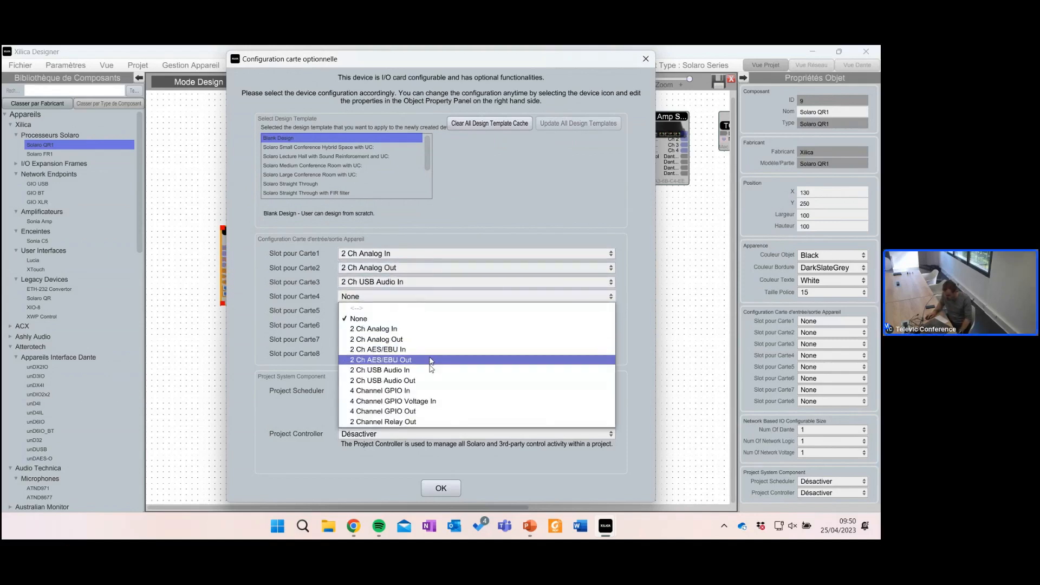
click(431, 380)
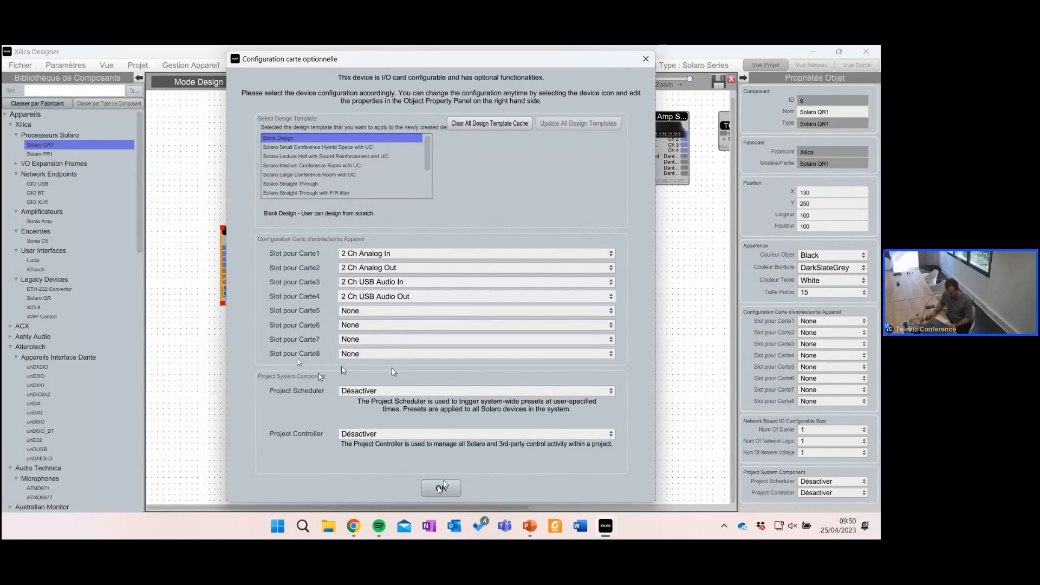
click(440, 489)
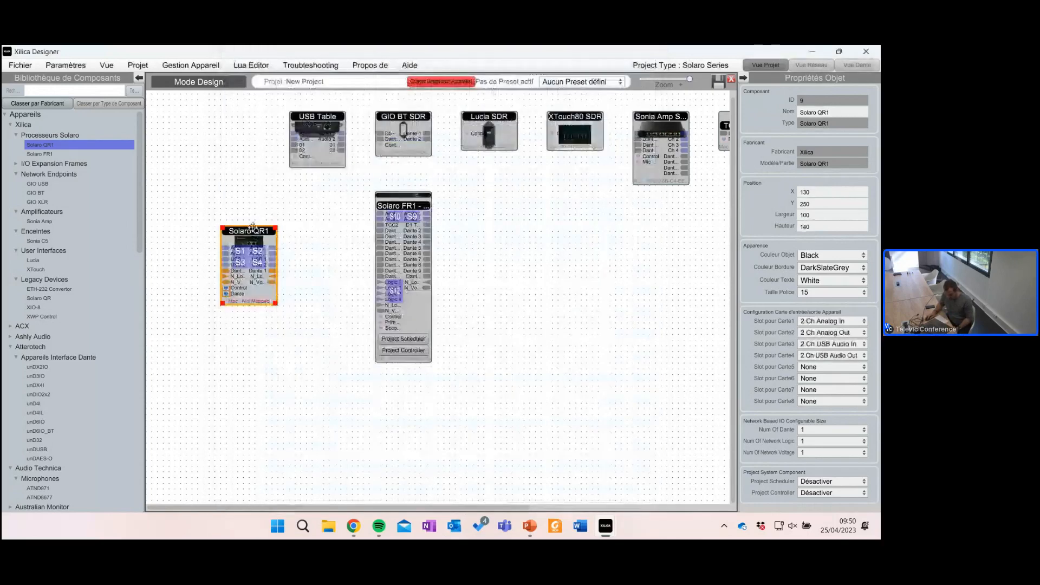
Step: Try to map the Solaro QR1 block to the detected physical device, and delete the block from the design
drag(254, 227, 238, 228)
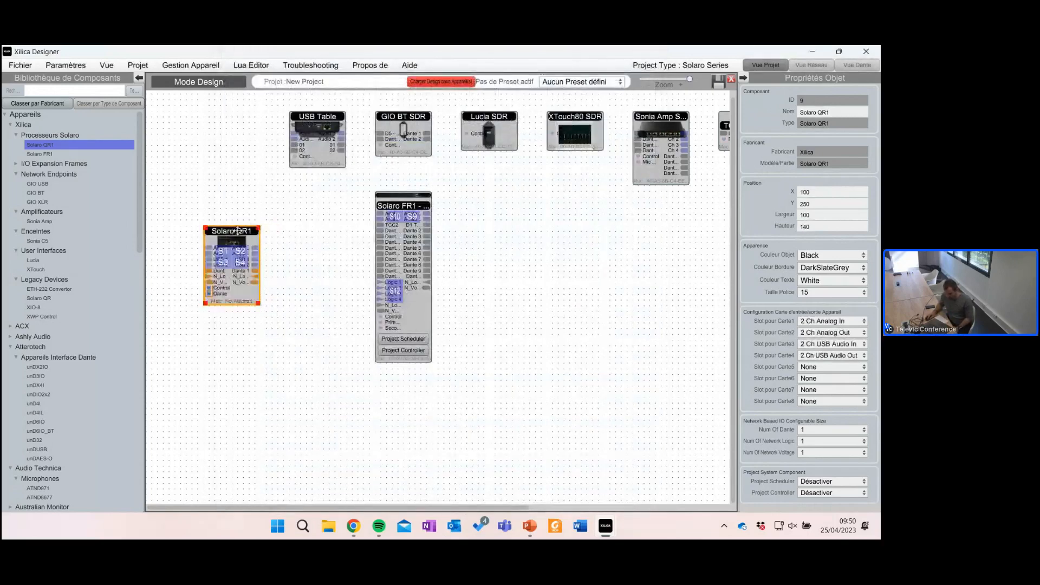
right_click(244, 294)
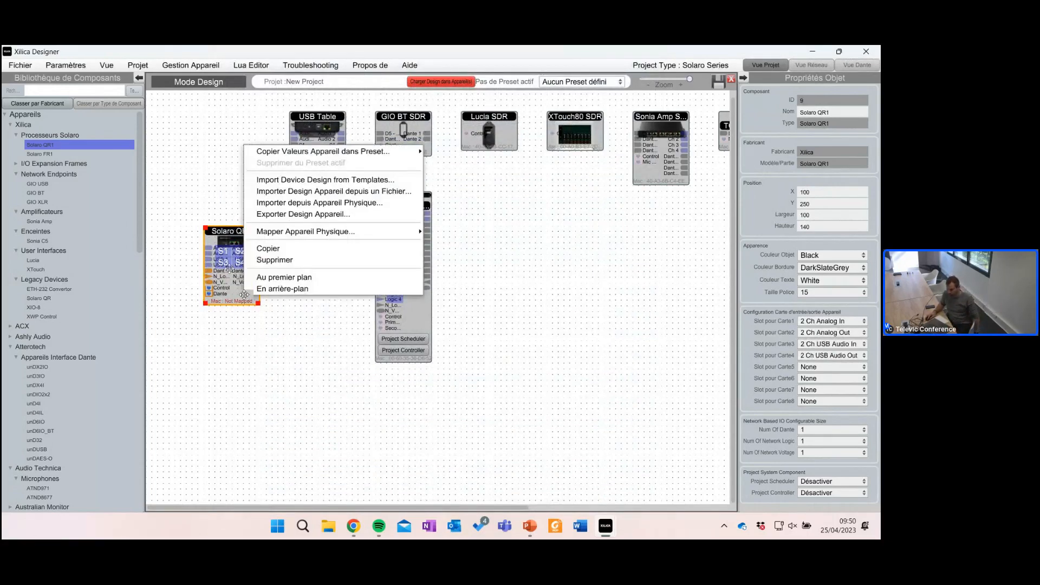
mouse_move(274, 231)
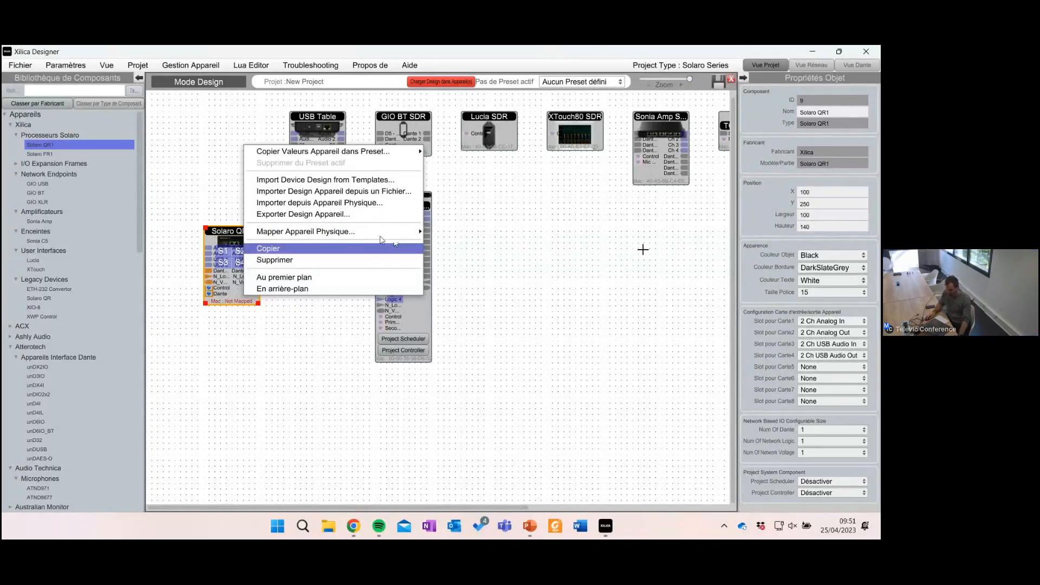
mouse_move(375, 237)
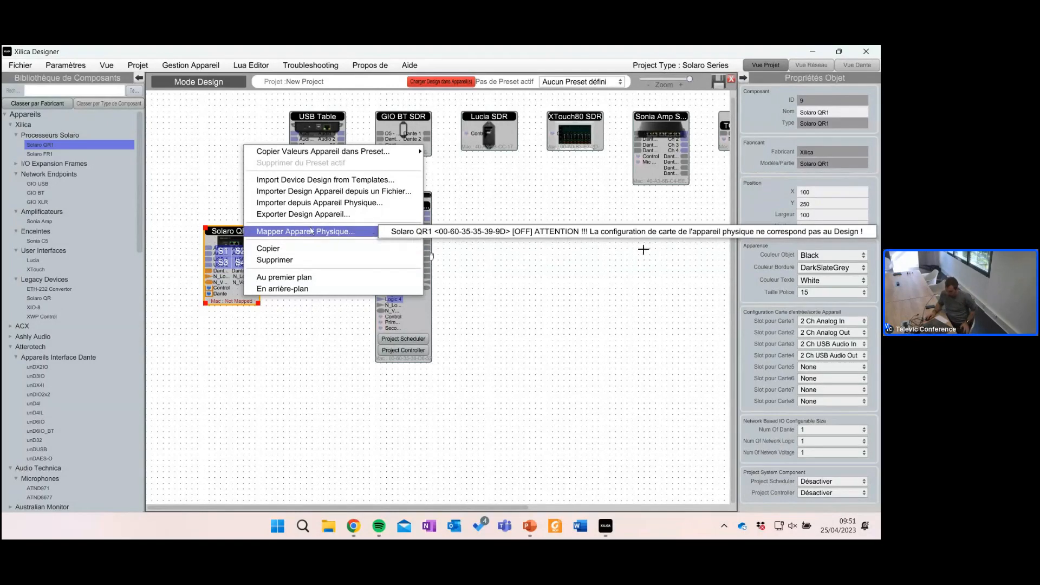
click(251, 332)
click(247, 290)
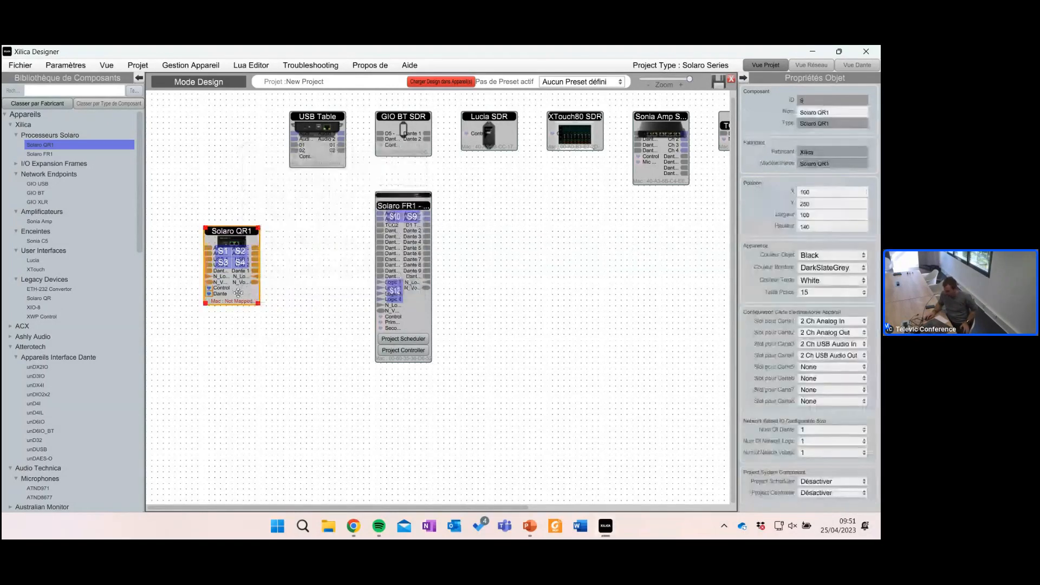
right_click(251, 287)
mouse_move(331, 375)
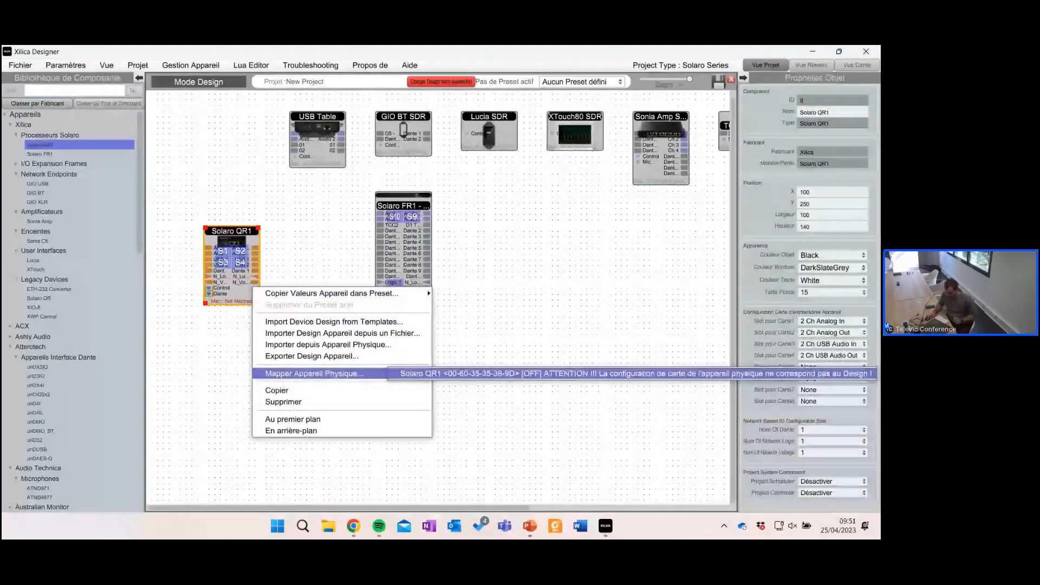
click(488, 373)
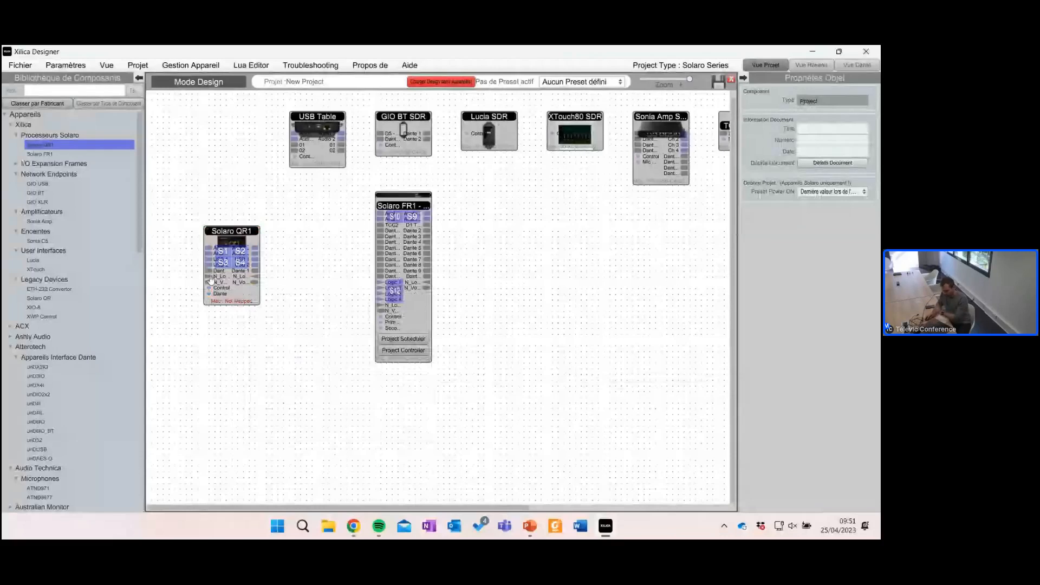
key(Delete)
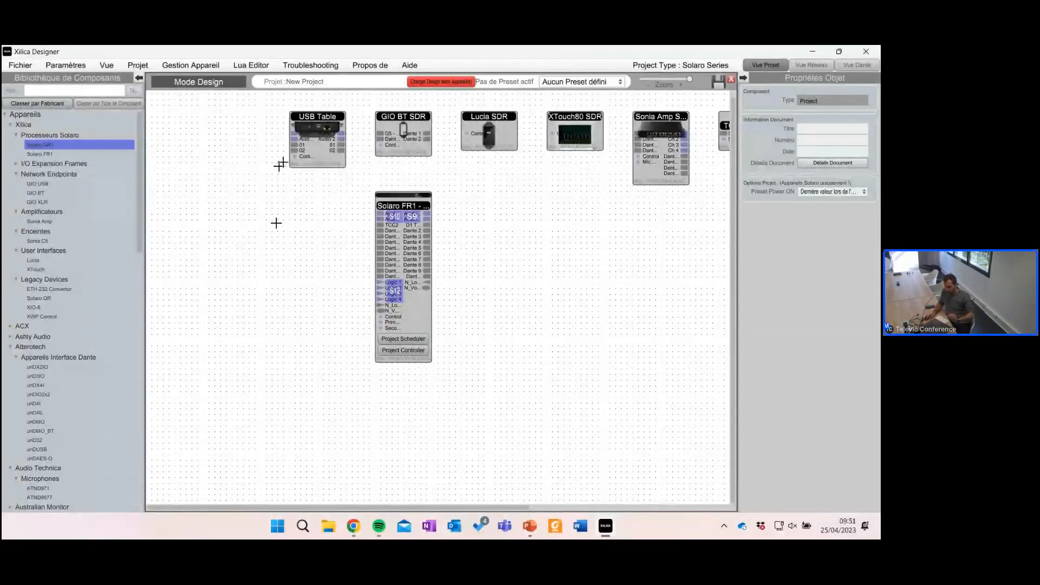
Step: Place the USB Table block to the left of the Solaro FR1 and the Sonia Amp SDR to its right at about X 680, Y 190
drag(311, 120, 253, 201)
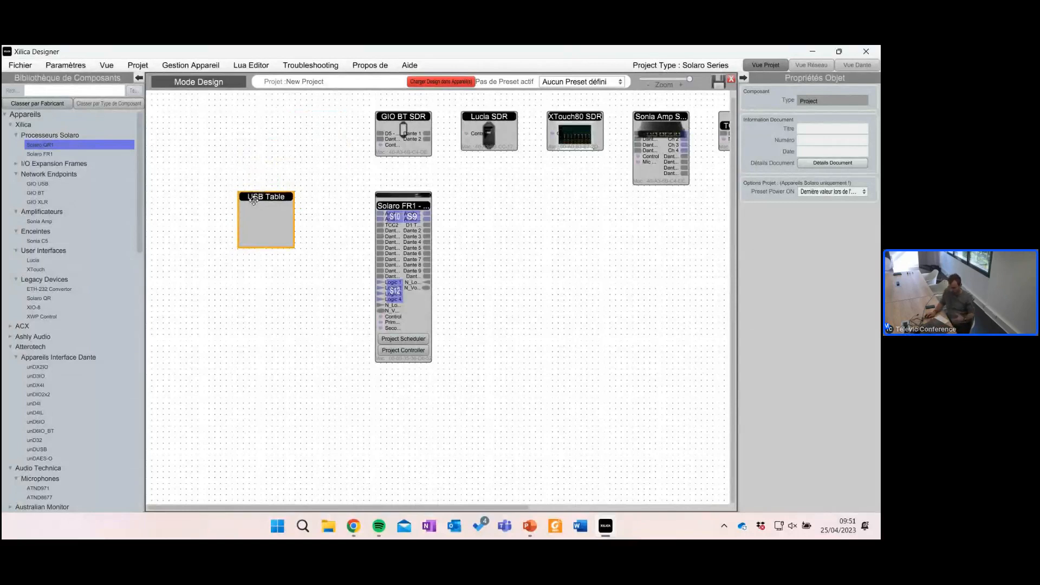
click(318, 197)
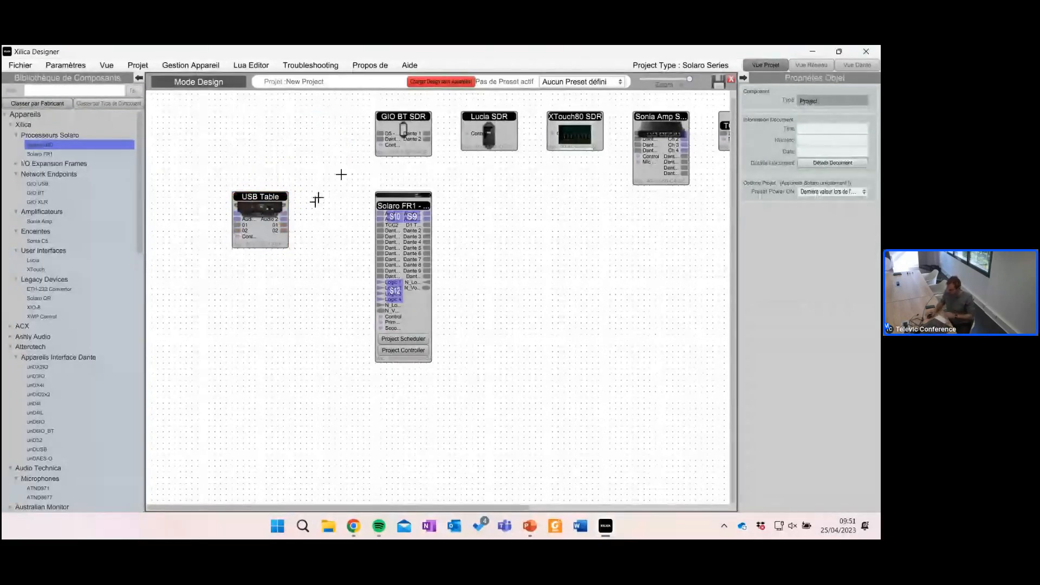
click(661, 115)
drag(662, 115, 565, 196)
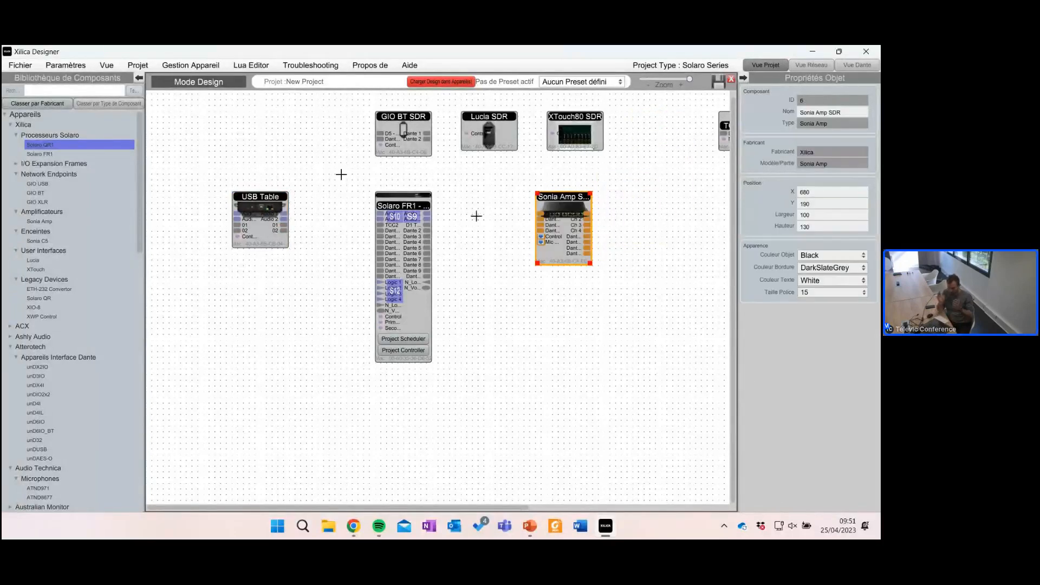
click(486, 223)
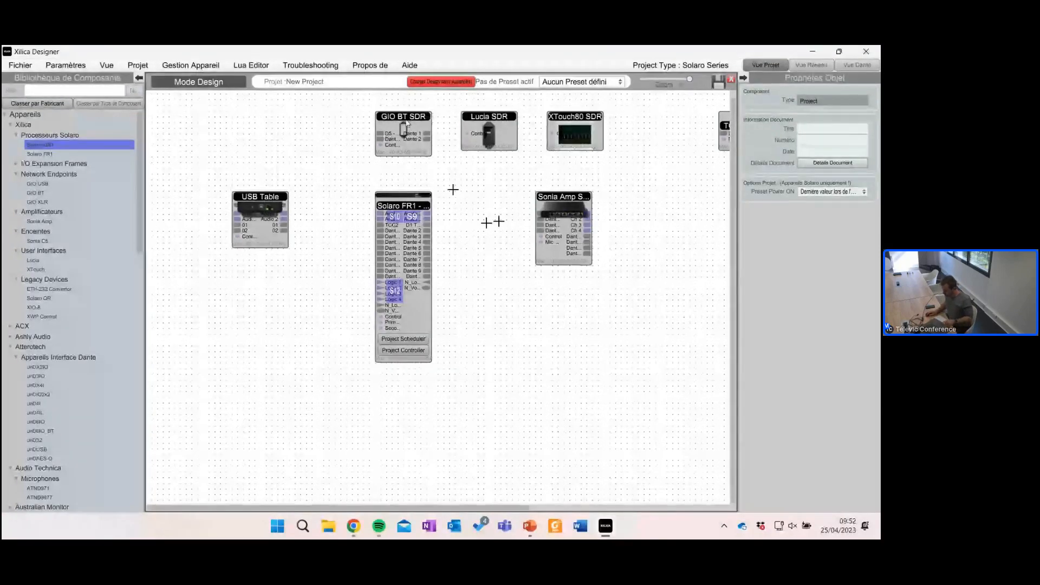
Step: Set the project's title to "Design Demo" and its date to 25/04/2023
click(808, 131)
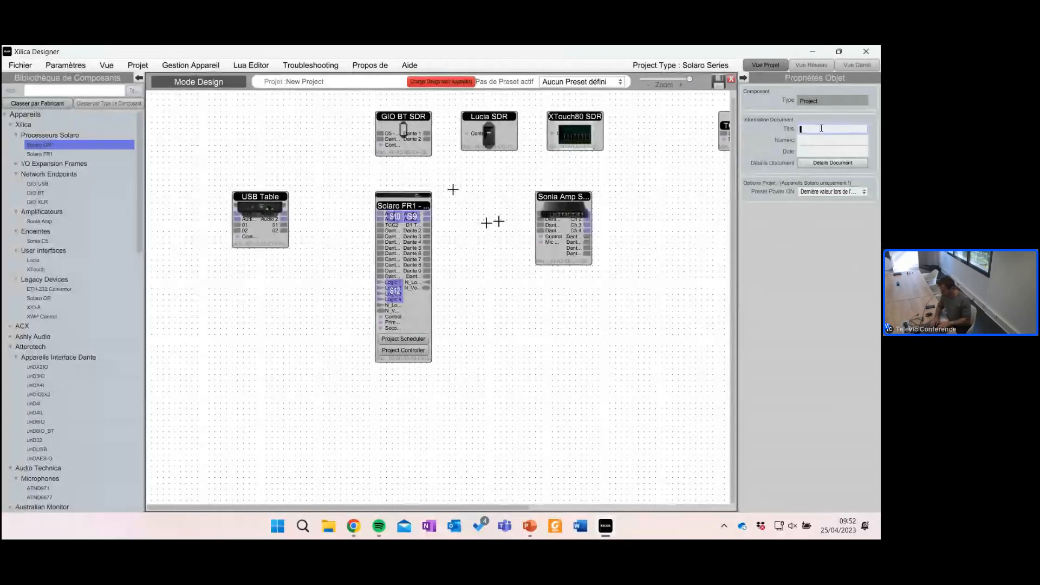
text(Design Demo)
key(Tab)
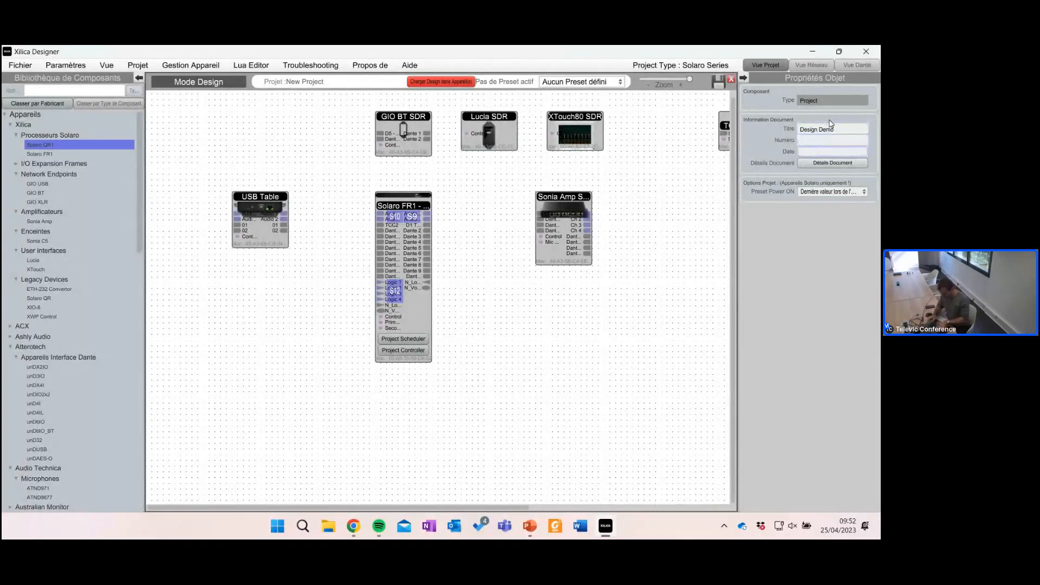
text(25/04)
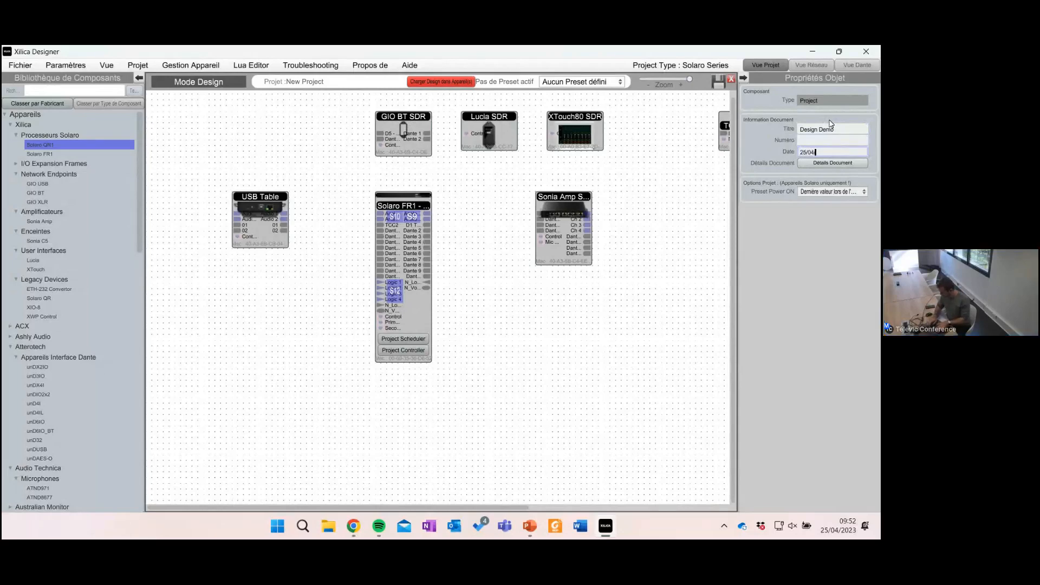
text(/2023)
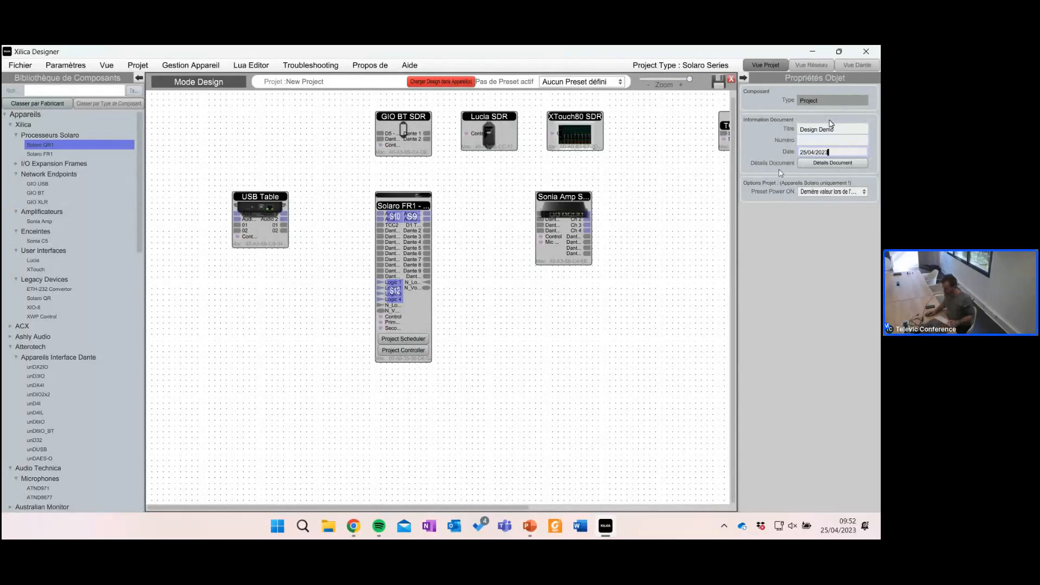
Step: Enter Televic as the company name and the author's initials in the project's document details, and save them
click(833, 162)
click(461, 167)
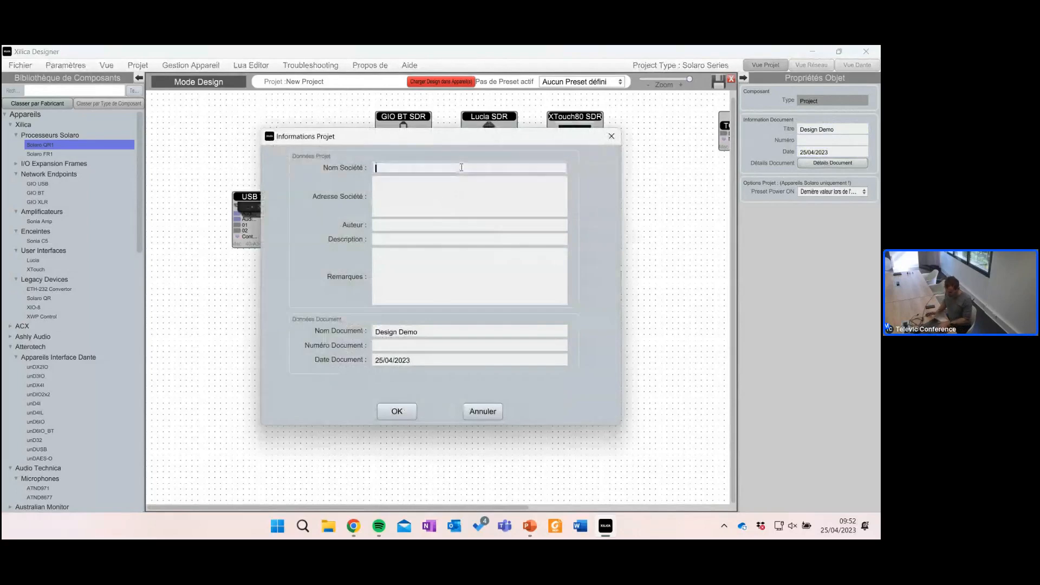
text(Televi)
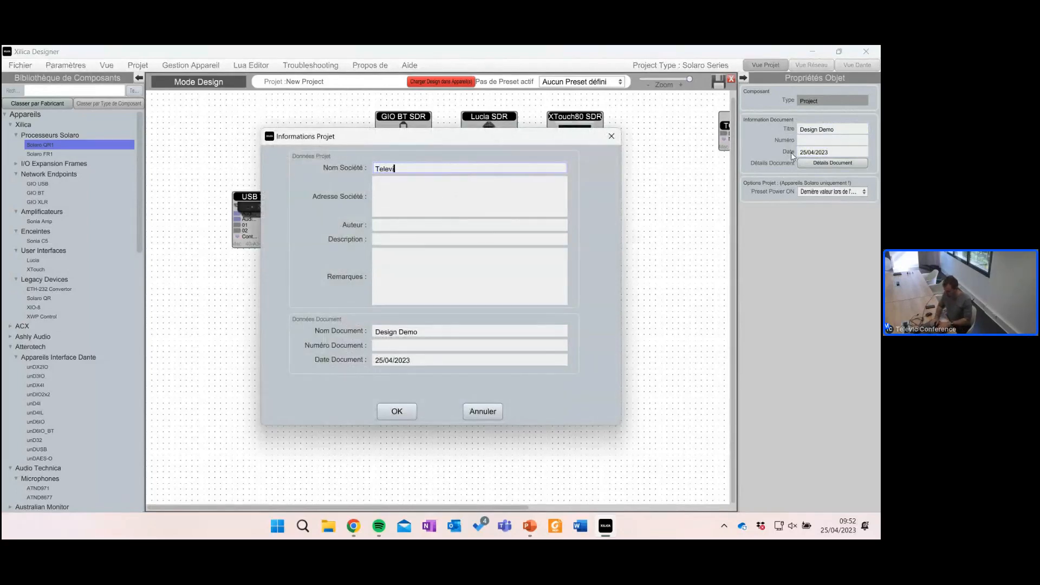
text(c)
key(Tab)
key(Tab)
key(Tab)
key(shift+Tab)
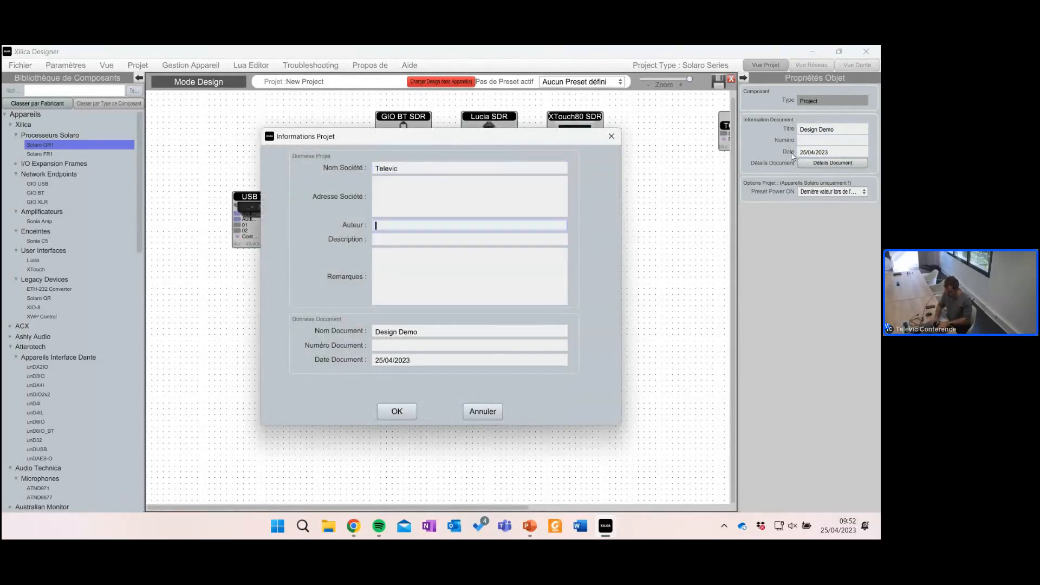
text(KM)
key(Tab)
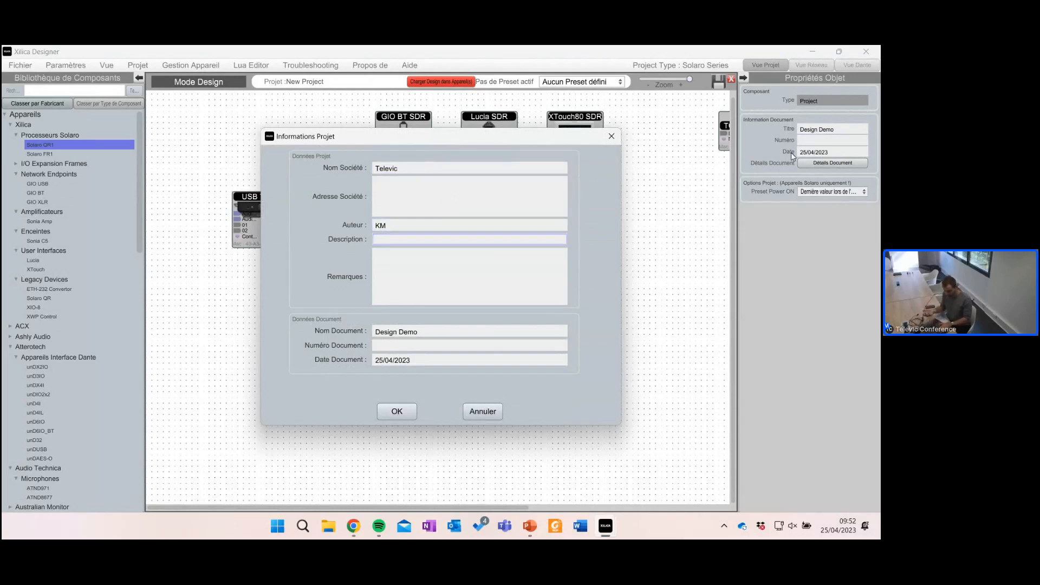
key(Tab)
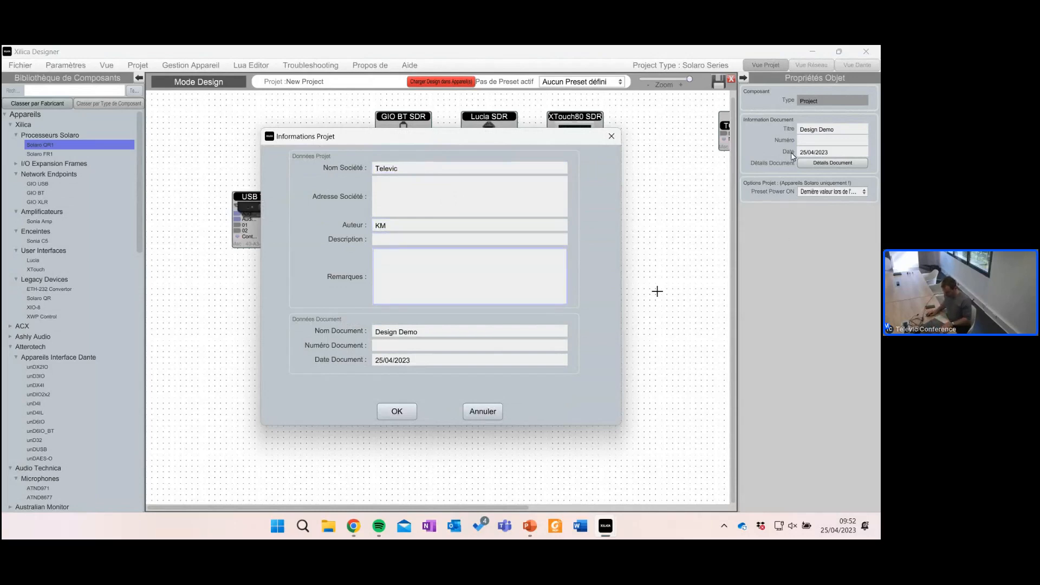
click(397, 412)
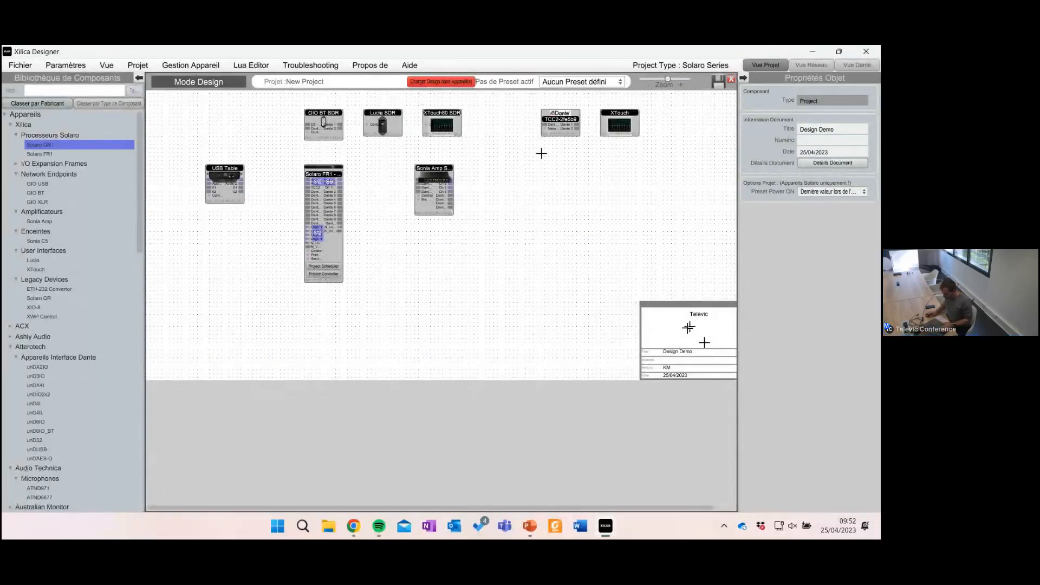
Step: Move the GIO BT SDR block directly below the USB Table, at about X 150, Y 310
scroll(217, 141, up, 6)
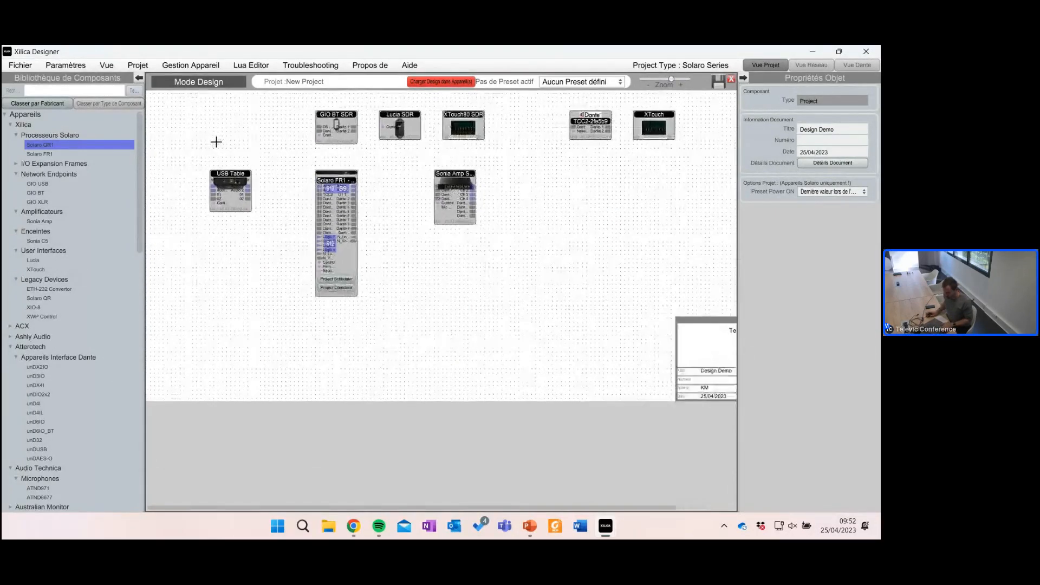
scroll(280, 199, up, 2)
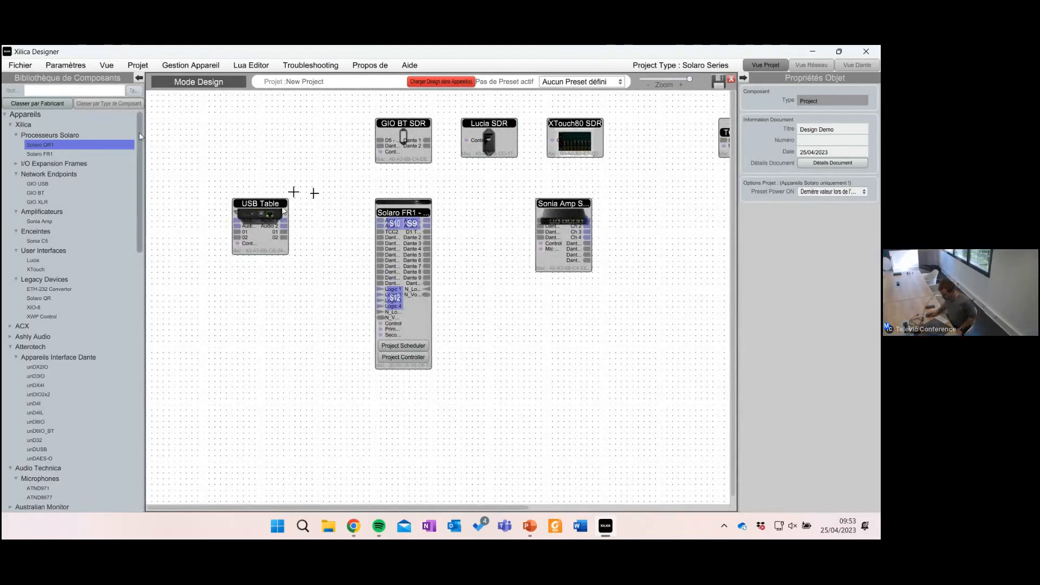
drag(406, 123, 266, 271)
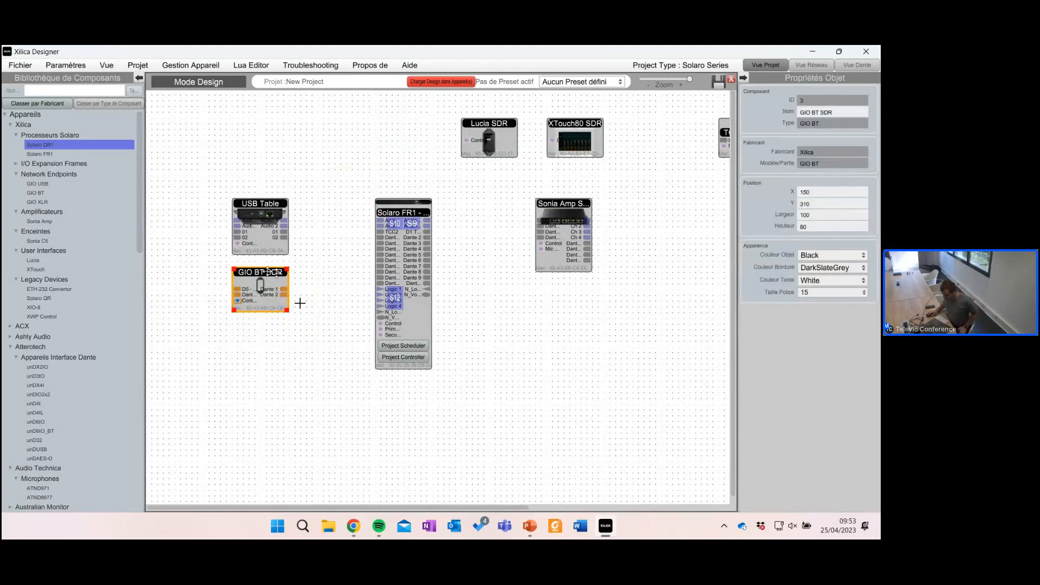
click(342, 293)
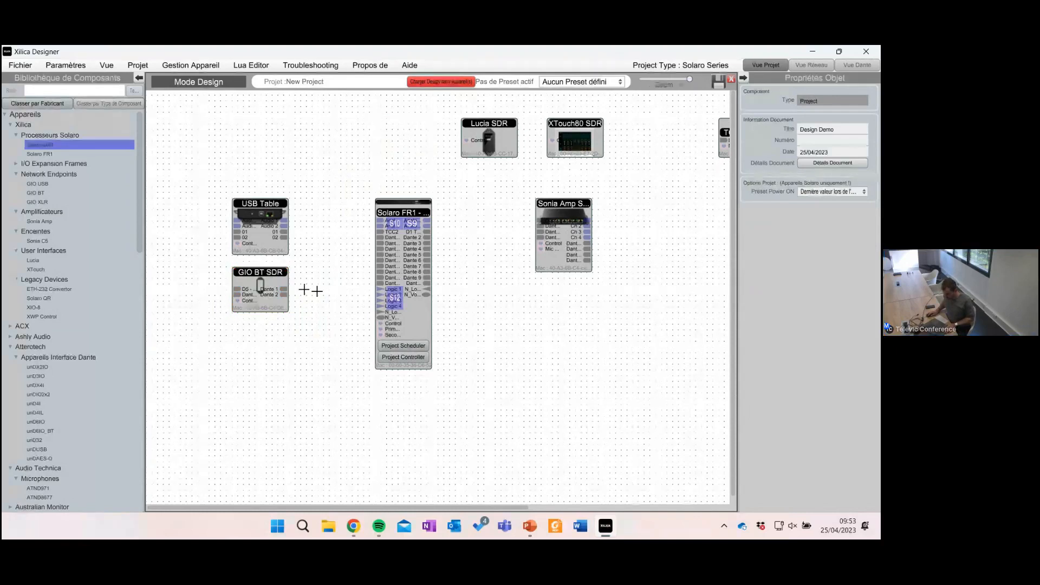
Step: Connect the GIO BT SDR's Dante 1 and 2 outputs to the Solaro FR1, and the Solaro's Dante 4 and 5 outputs to the Sonia Amp SDR
click(284, 290)
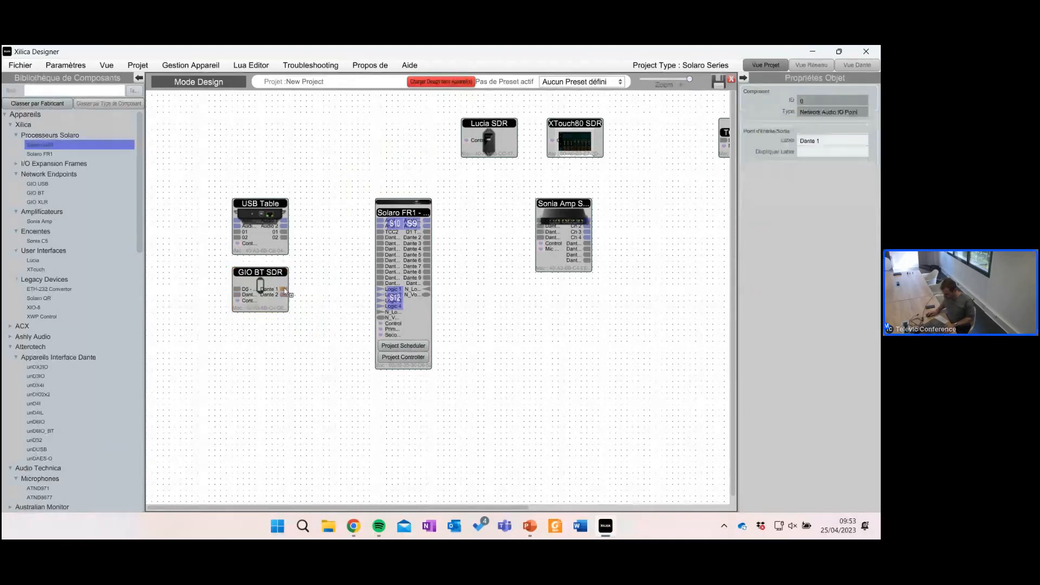
drag(285, 290, 380, 263)
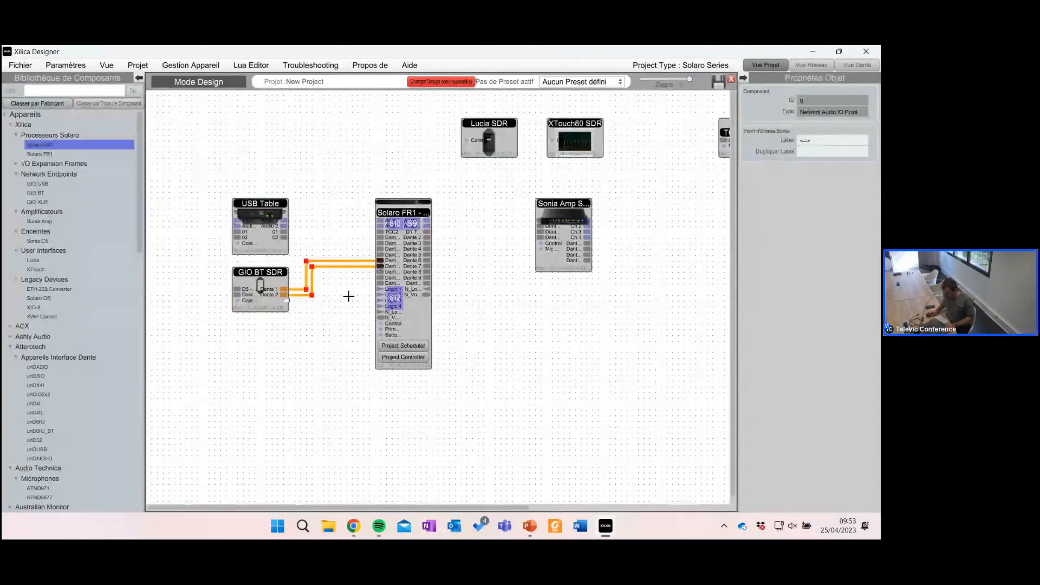
click(452, 219)
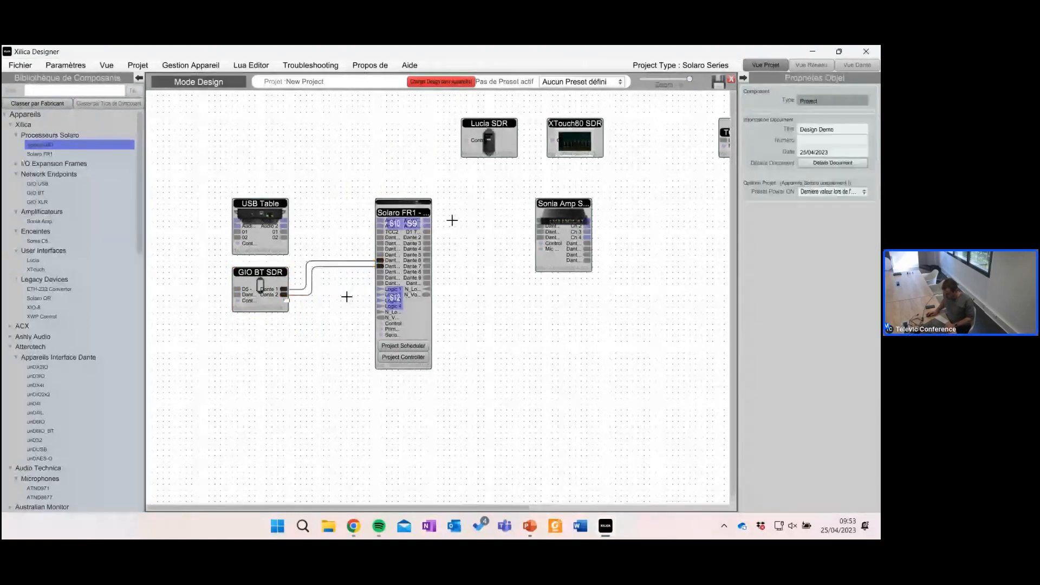
click(429, 261)
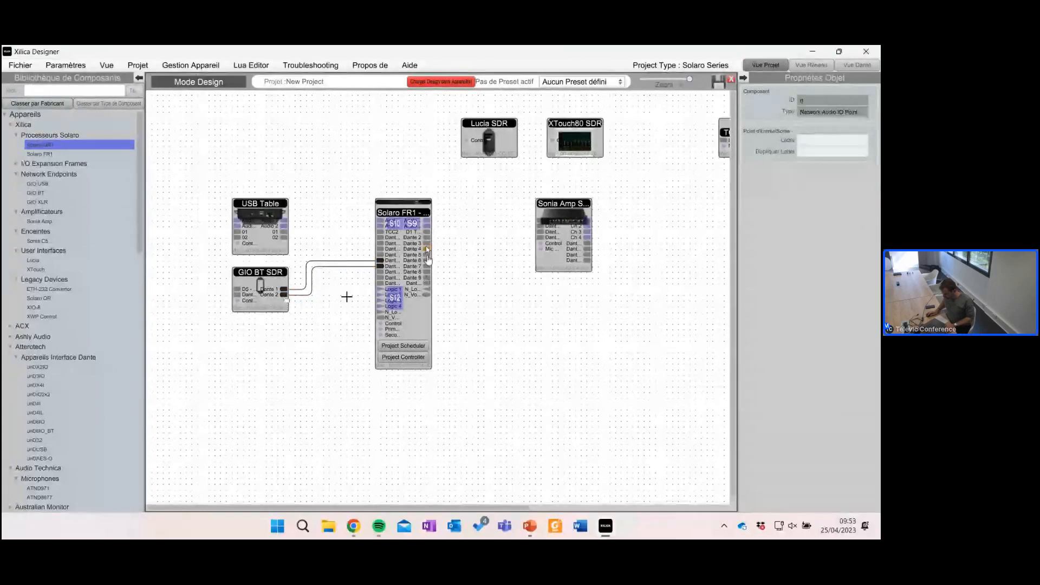
click(540, 223)
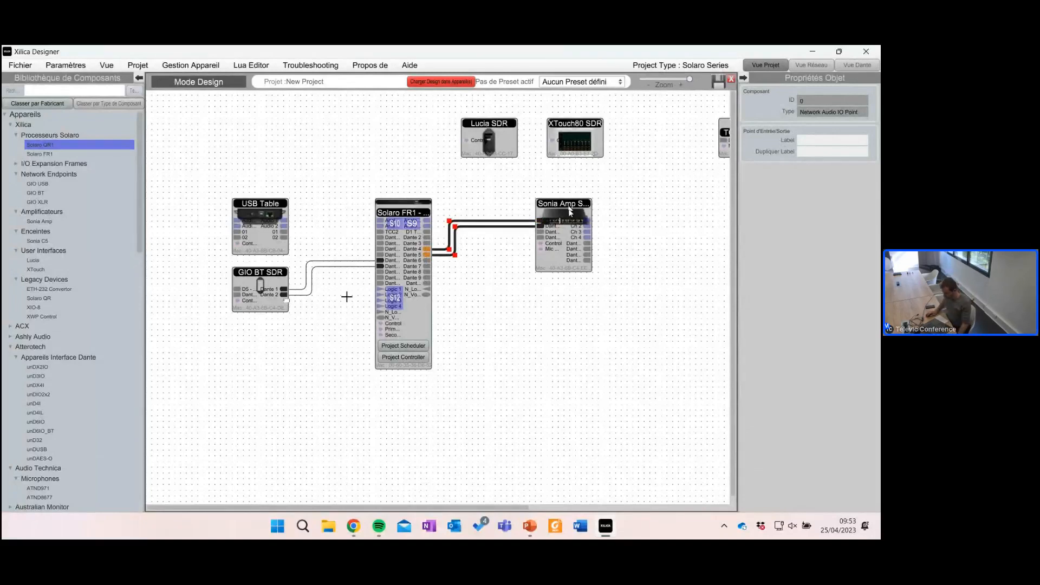
Step: Reposition the Sonia Amp SDR at X 710, Y 240, raise the USB Table, and move the GIO BT SDR to X 150, Y 260 to straighten the wiring
drag(558, 215, 573, 236)
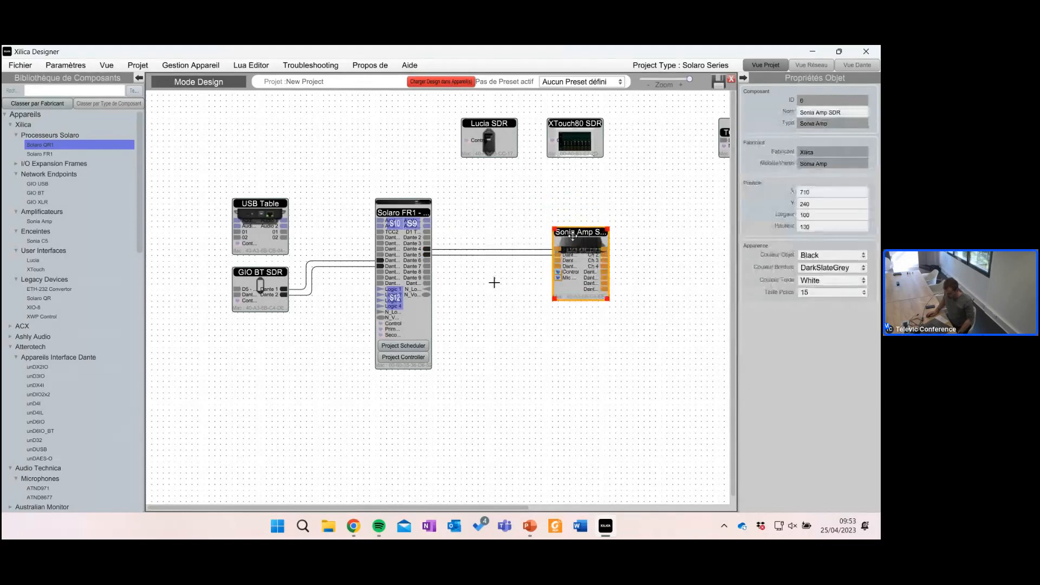
drag(288, 211, 288, 170)
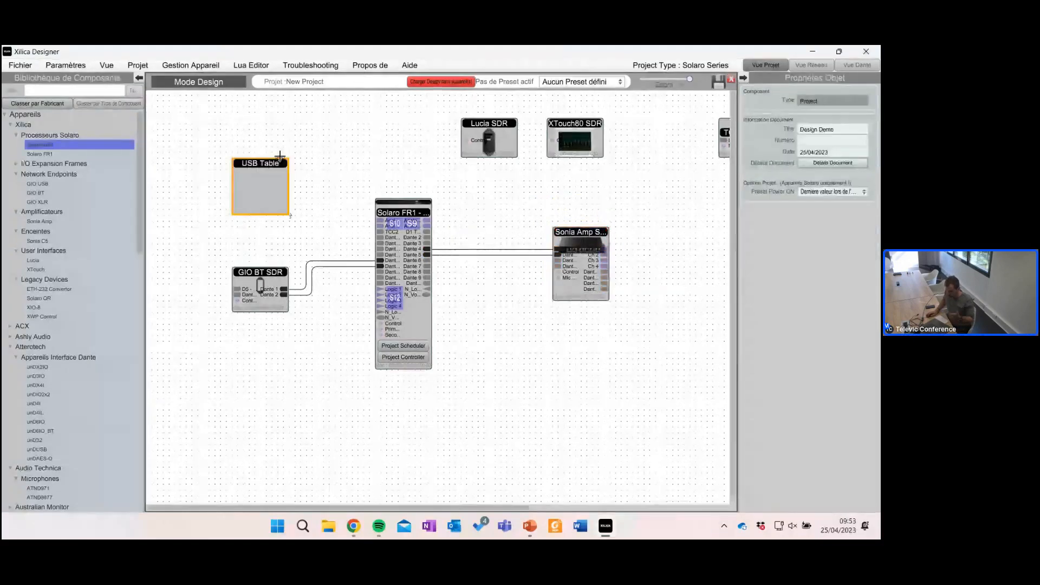
drag(258, 263, 258, 234)
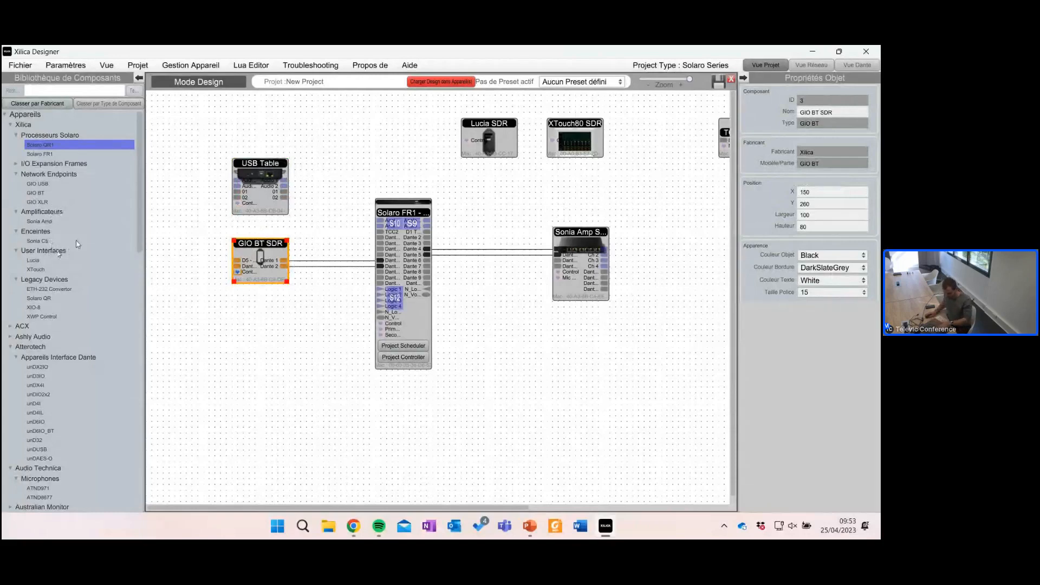
Step: Collapse the expanded third-party manufacturer groups in the component library from Atterotech to Yamaha, except Sennheiser, and review the shortened list
scroll(70, 260, down, 3)
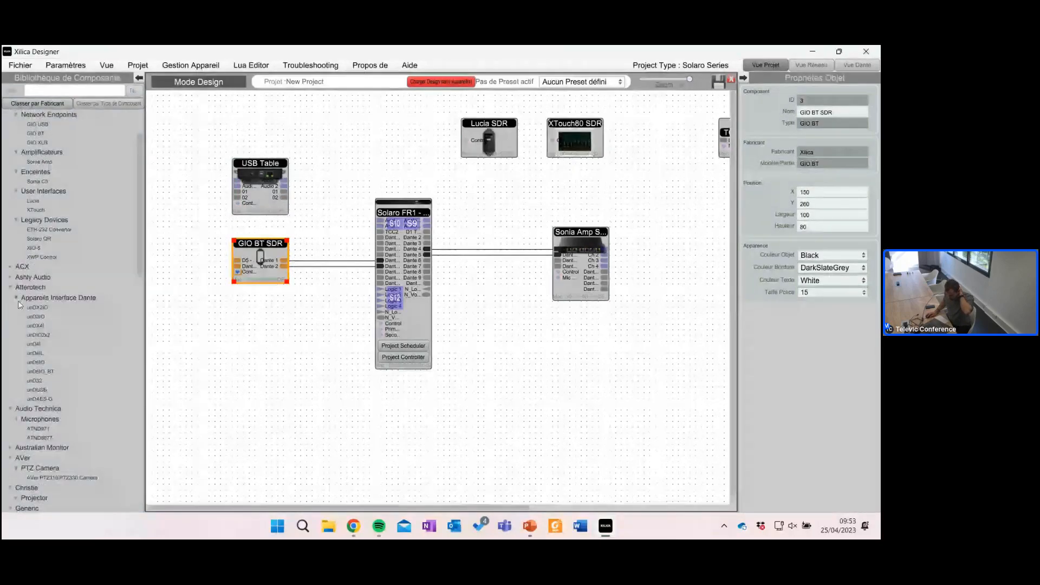
click(10, 287)
click(11, 298)
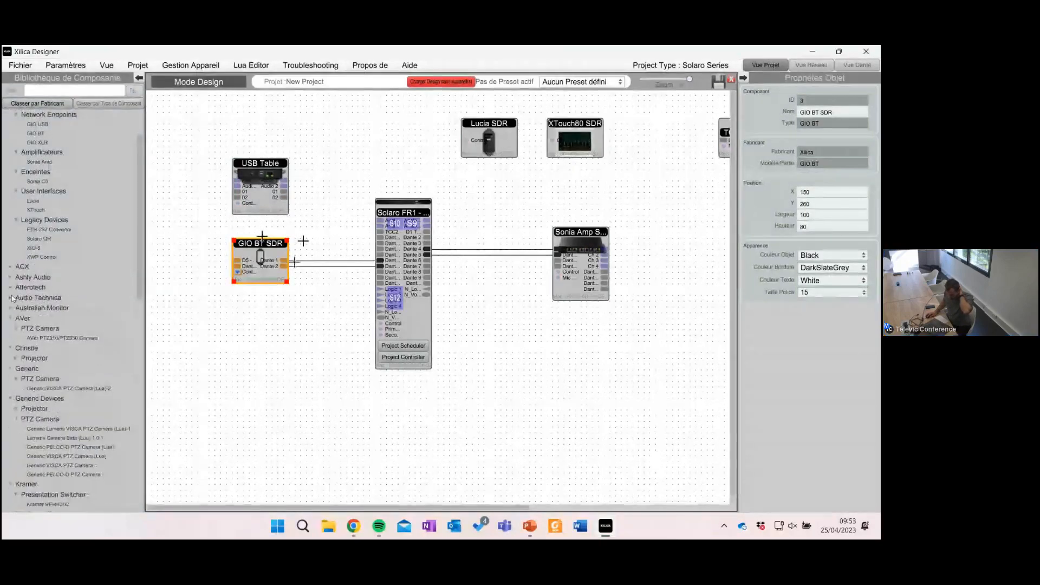
click(11, 319)
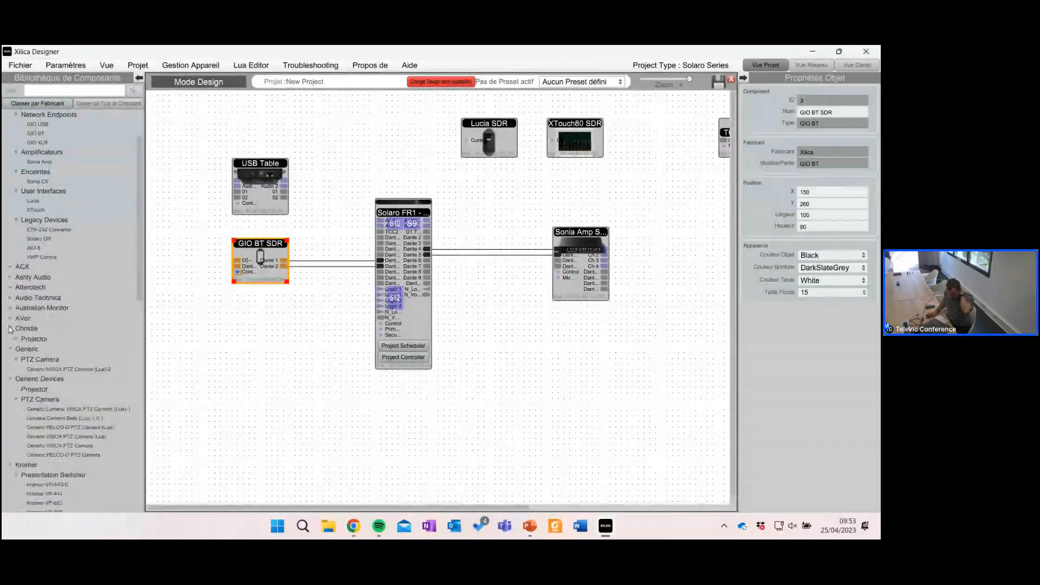
click(9, 328)
click(11, 339)
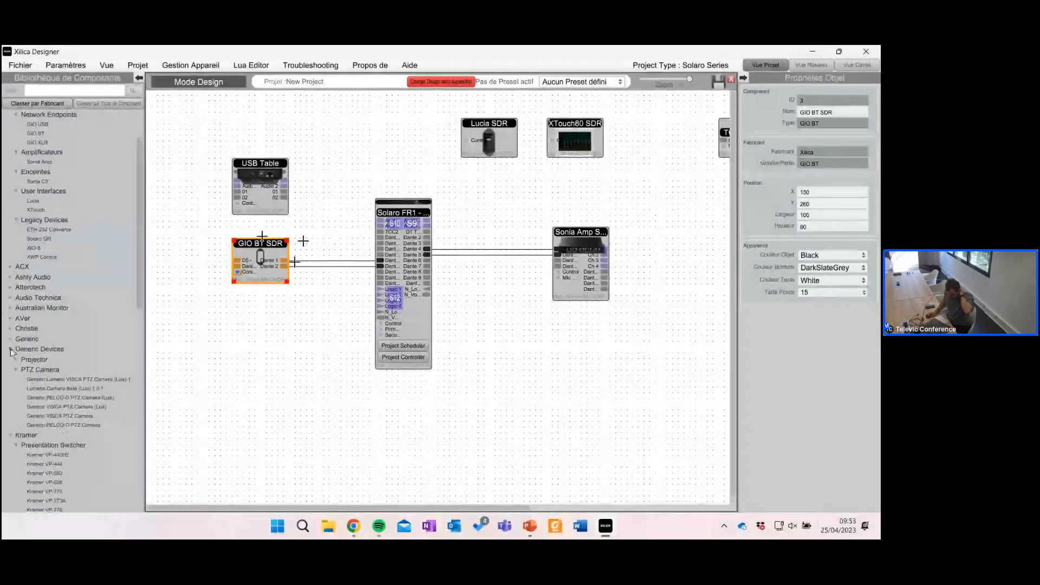
click(10, 349)
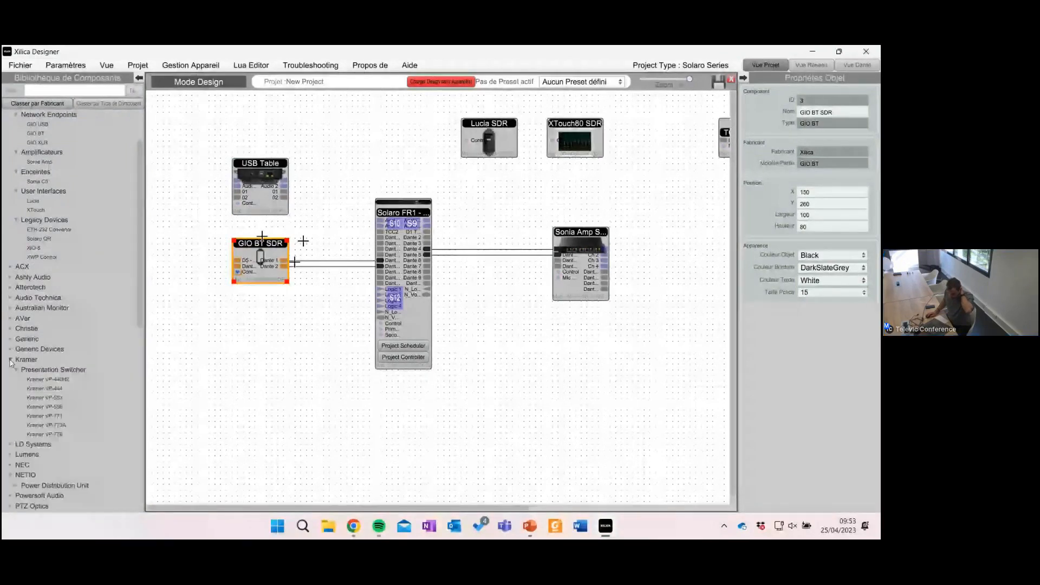
click(11, 360)
scroll(8, 389, down, 3)
click(10, 282)
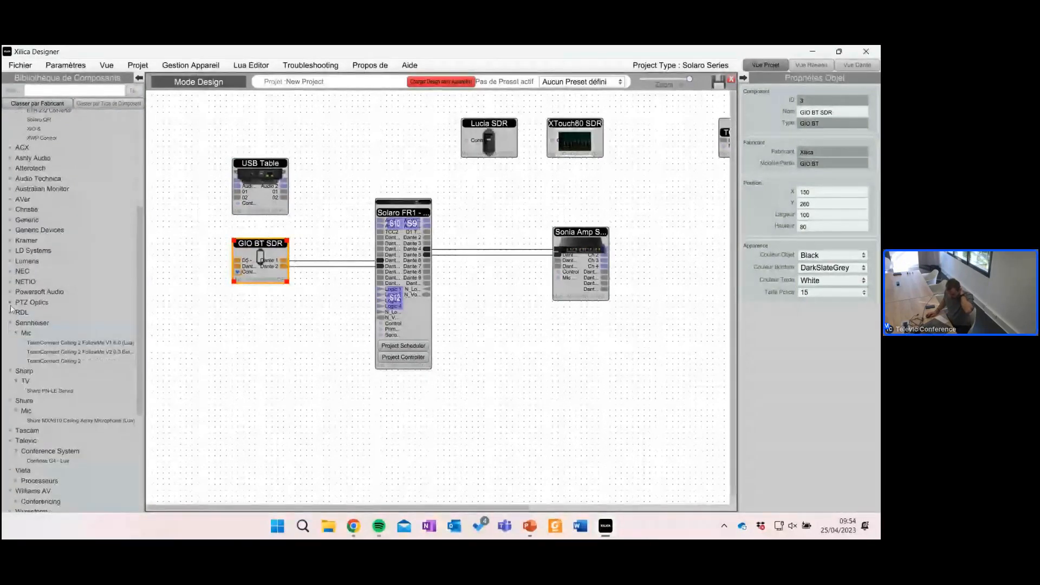
click(11, 371)
click(10, 382)
click(11, 402)
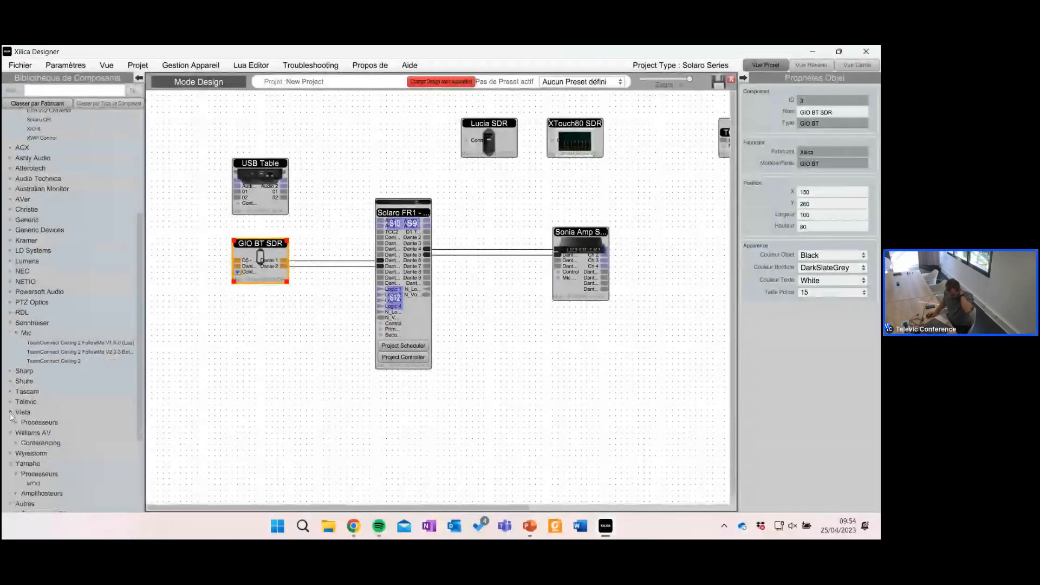
click(10, 412)
click(10, 423)
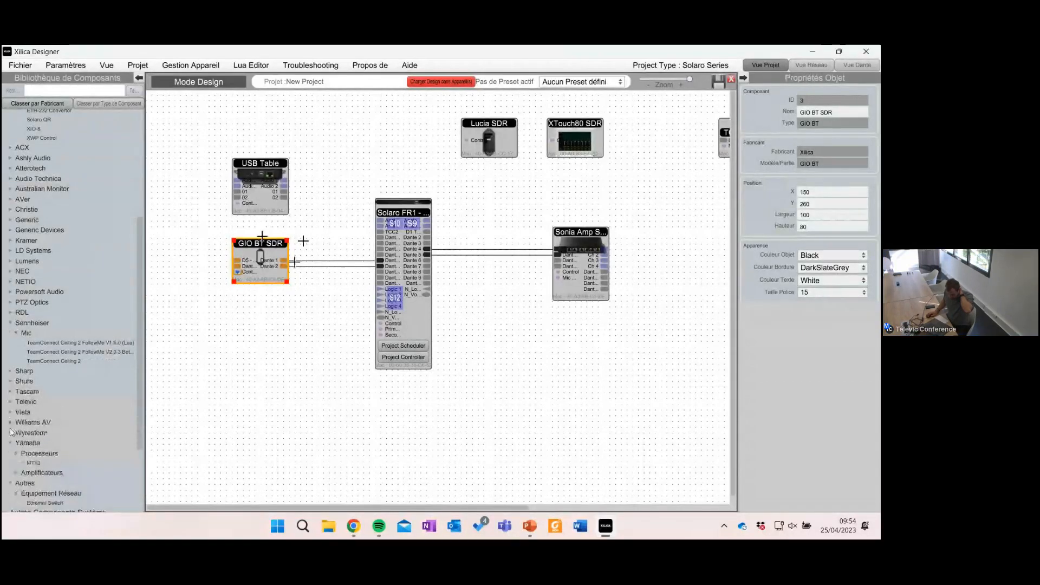
click(10, 443)
scroll(41, 354, up, 5)
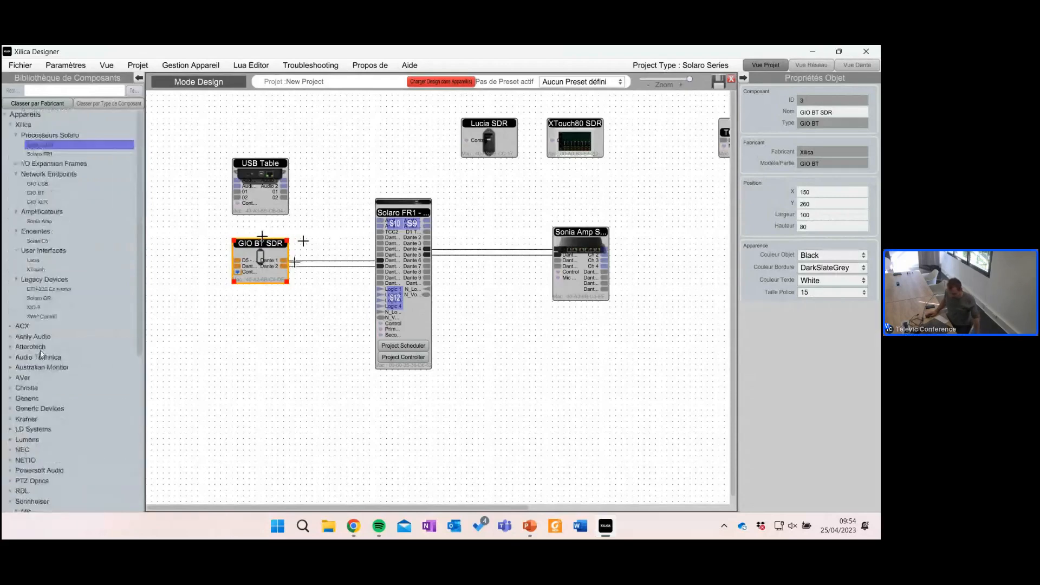
scroll(55, 269, down, 5)
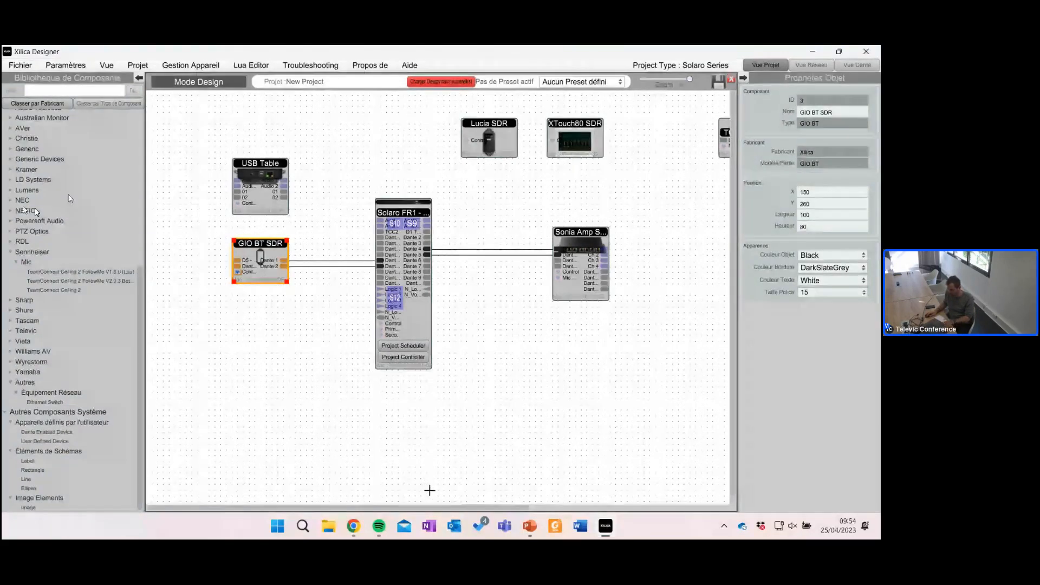
Step: Bring the TCC2 Dante block over from the far right and place it directly below the GIO BT SDR at X 150, Y 360
drag(439, 507, 557, 502)
drag(568, 138, 225, 406)
drag(340, 508, 234, 498)
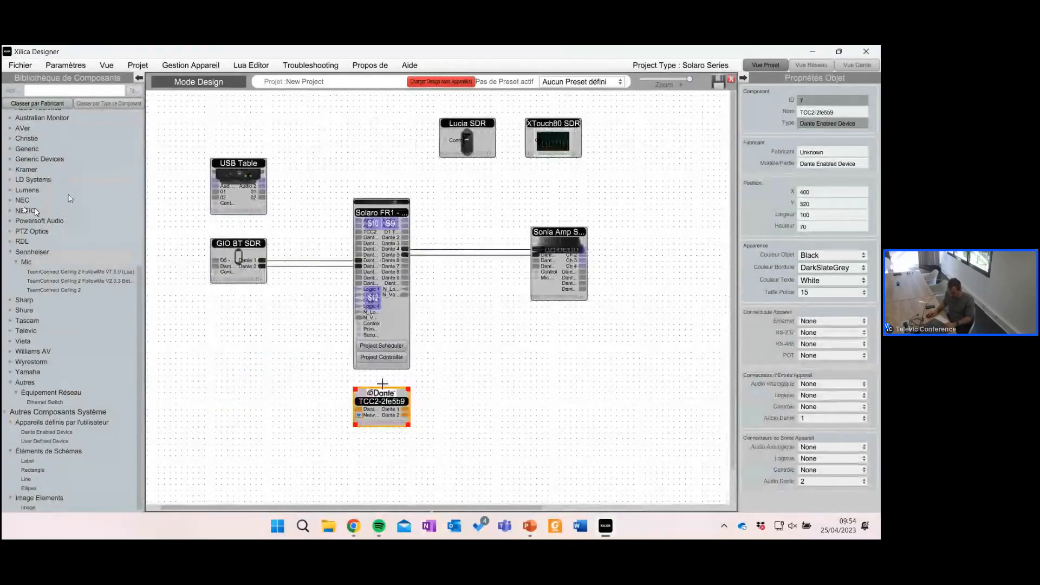
drag(383, 388, 237, 296)
Step: Connect the TCC2 block's Dante 1 and Dante 2 outputs to the last two Dante inputs of the Solaro FR1
click(263, 318)
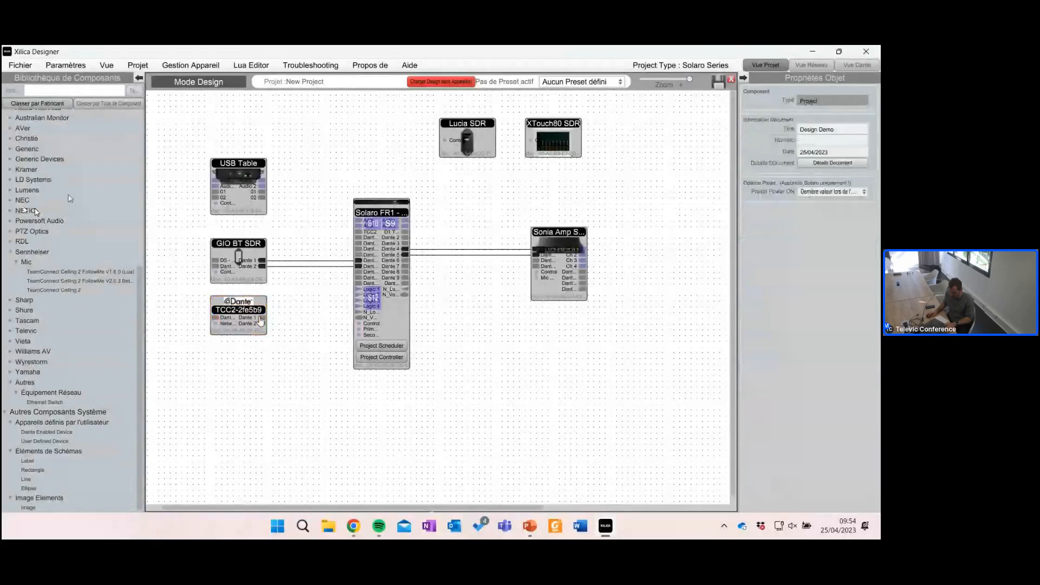
drag(264, 324, 359, 278)
click(310, 320)
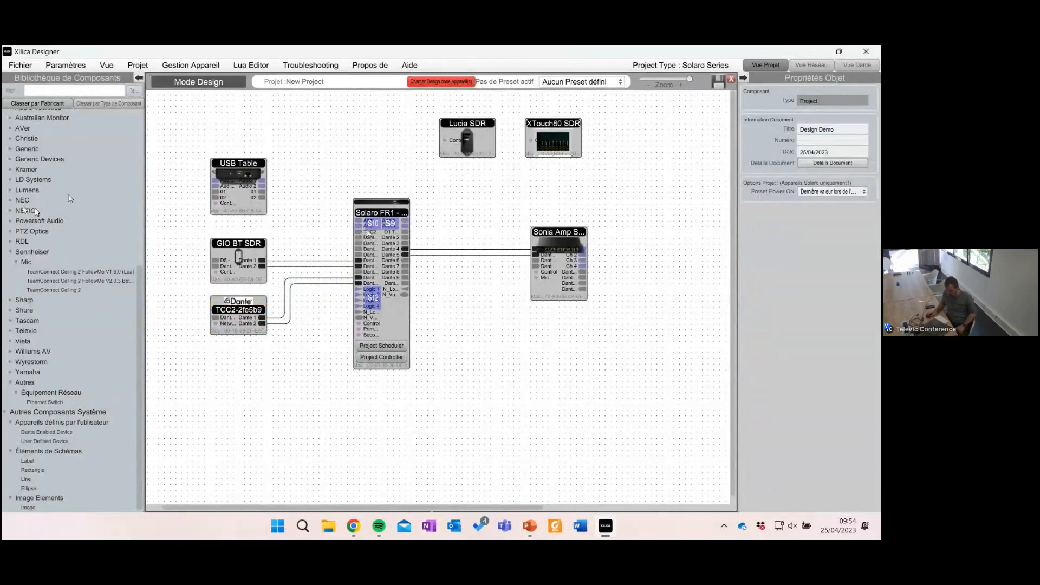
Step: Examine the TCC2 block's name, manufacturer, model and connector properties
click(259, 299)
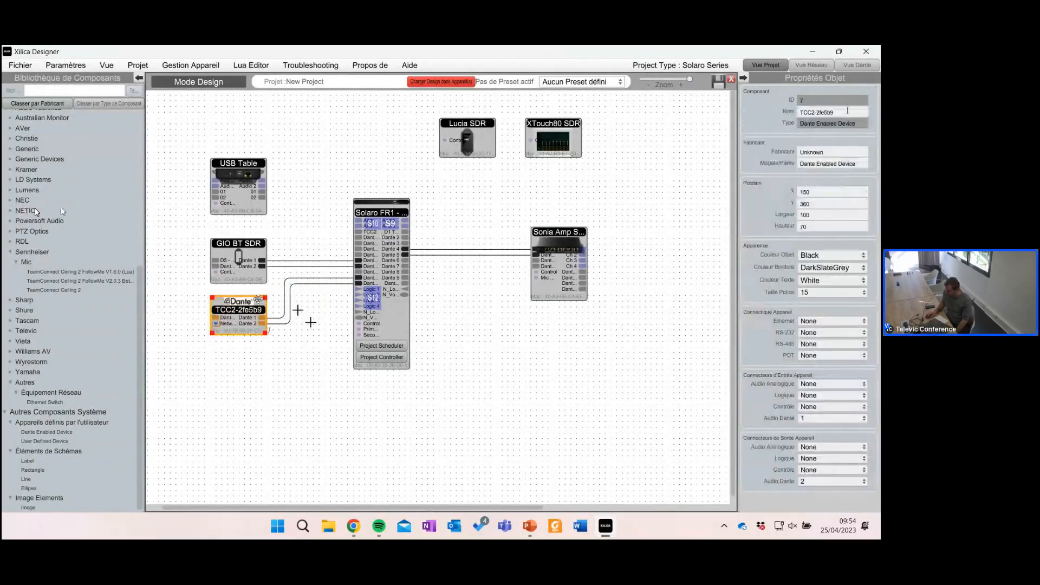
click(847, 111)
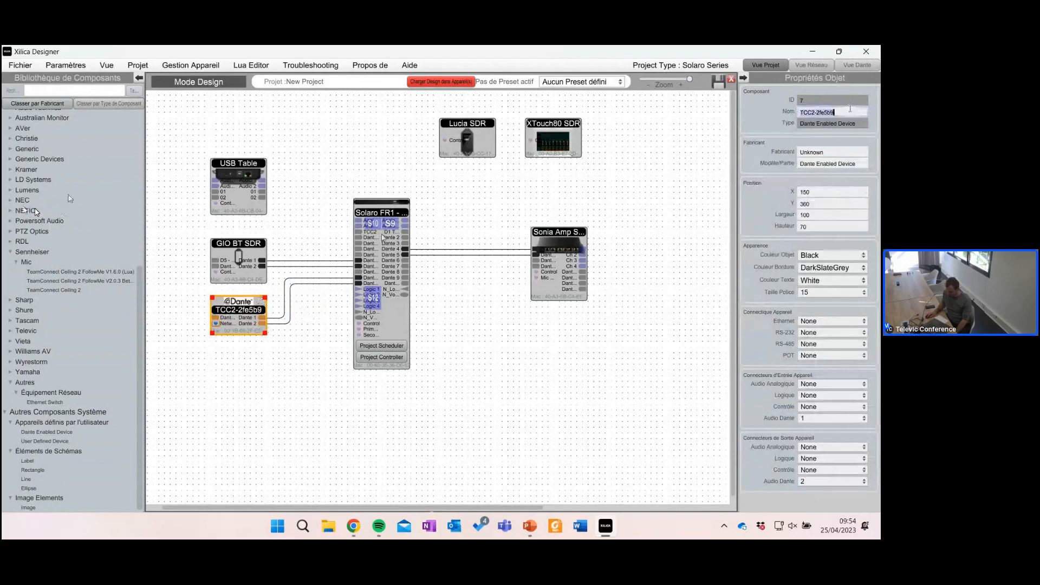
click(826, 164)
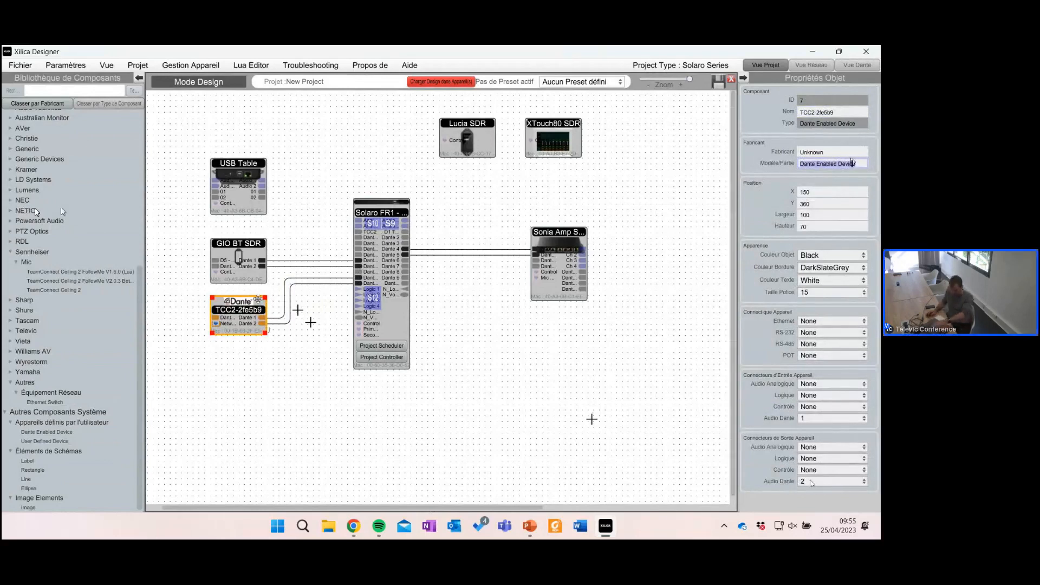
click(450, 361)
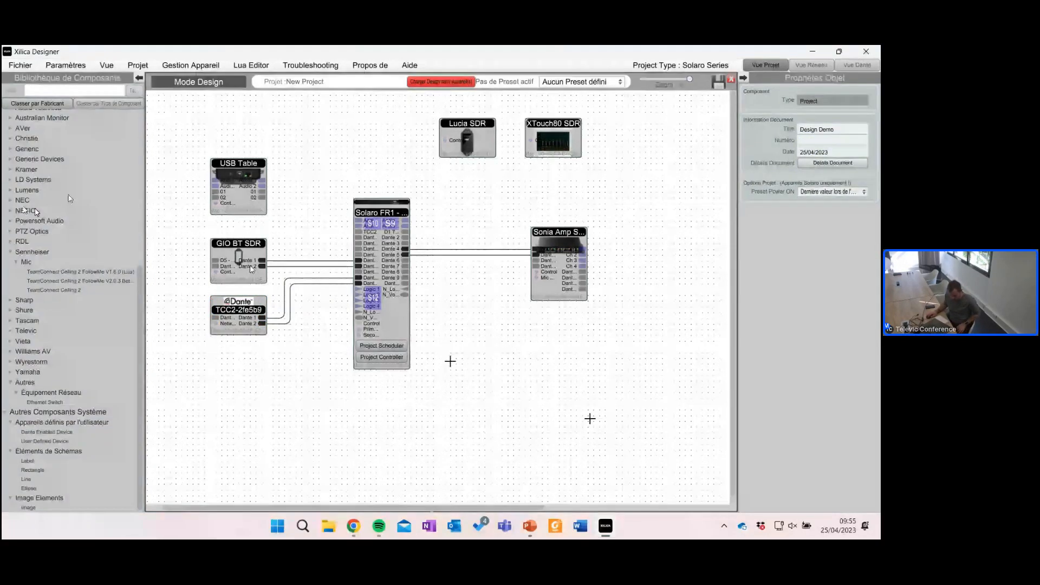
Step: Add a Dante Enabled Device below the TCC2 block at X 150, Y 460, with manufacturer Televic and model Confidea G4
click(49, 432)
drag(49, 432, 259, 357)
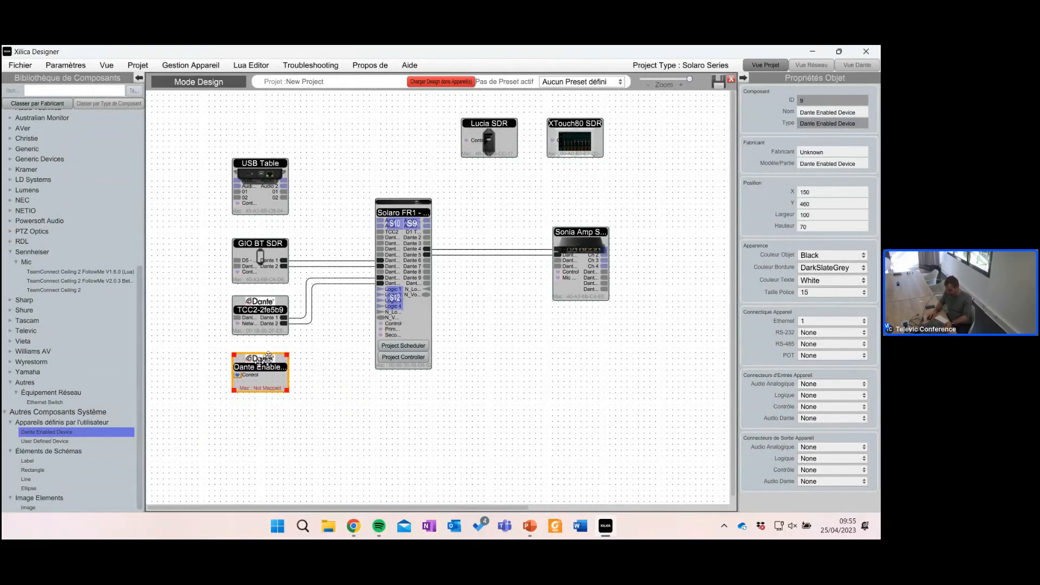
double_click(852, 152)
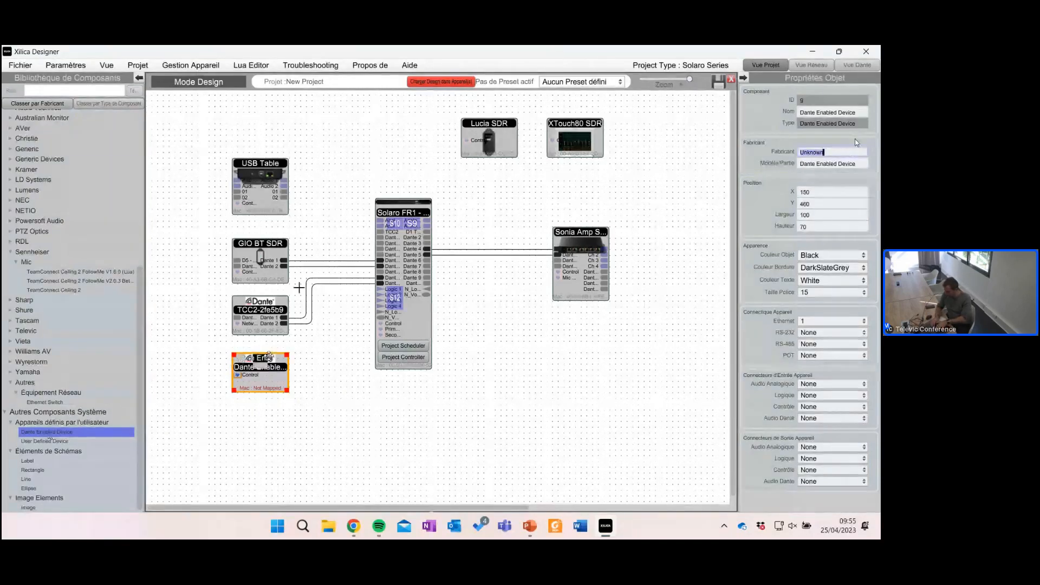
text(Televic)
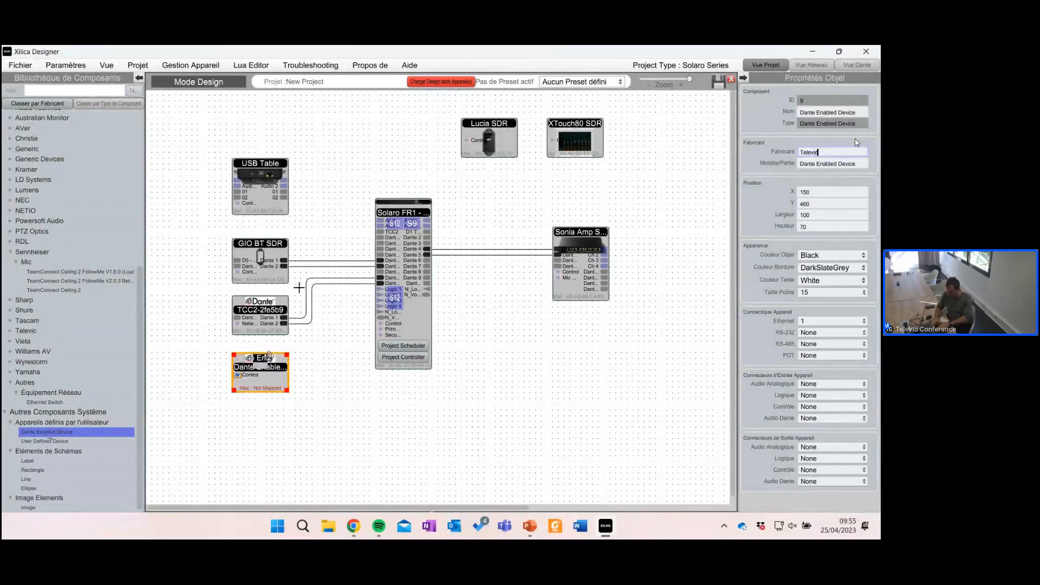
key(Tab)
text(d)
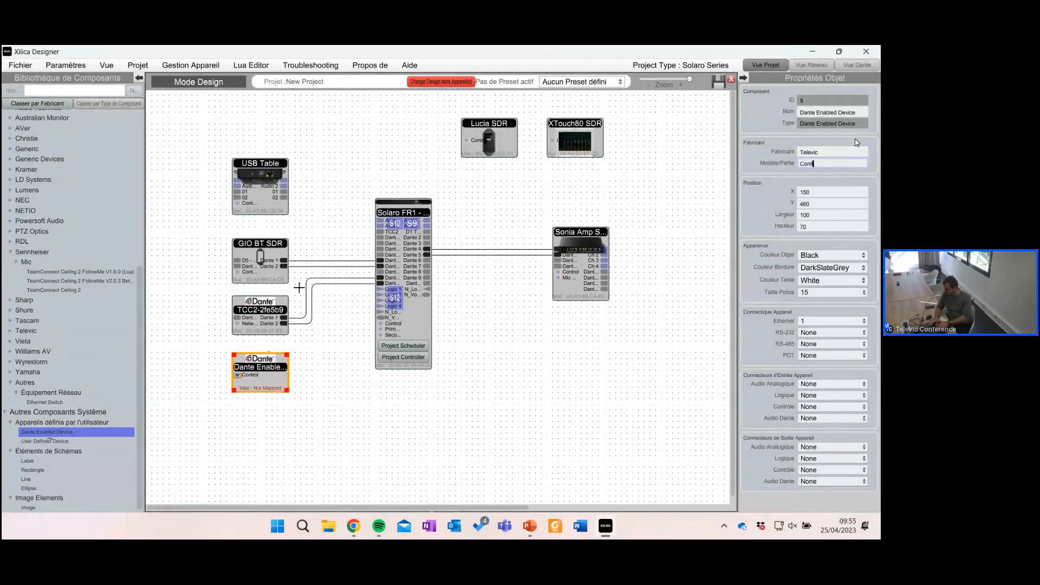
text(onfidea G4)
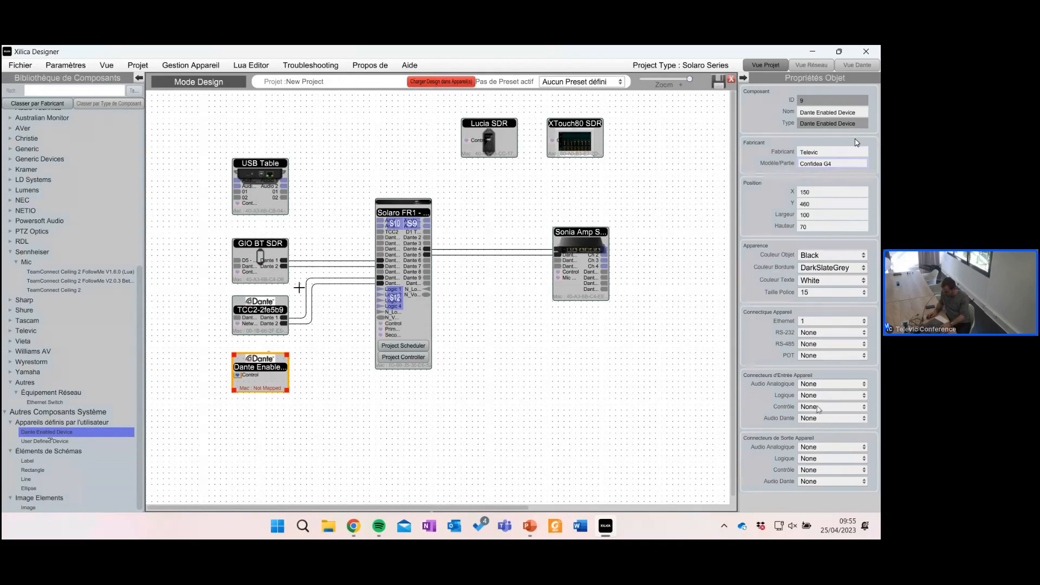
Step: Give the Confidea G4 device 8 Dante inputs, 8 Dante outputs, 1 analogue audio input and 1 analogue audio output
scroll(822, 418, down, 8)
click(822, 481)
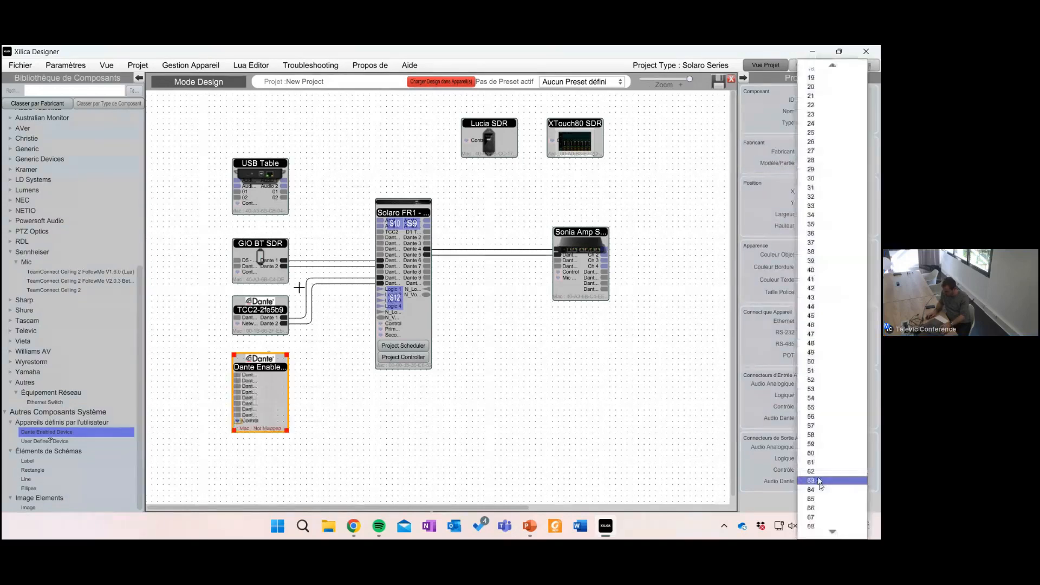
click(834, 149)
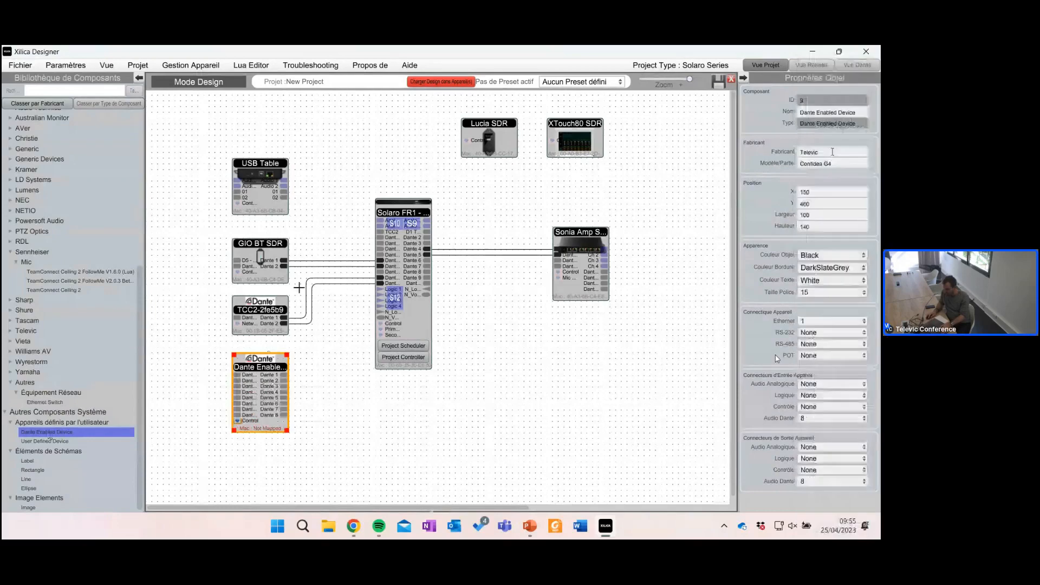
click(831, 383)
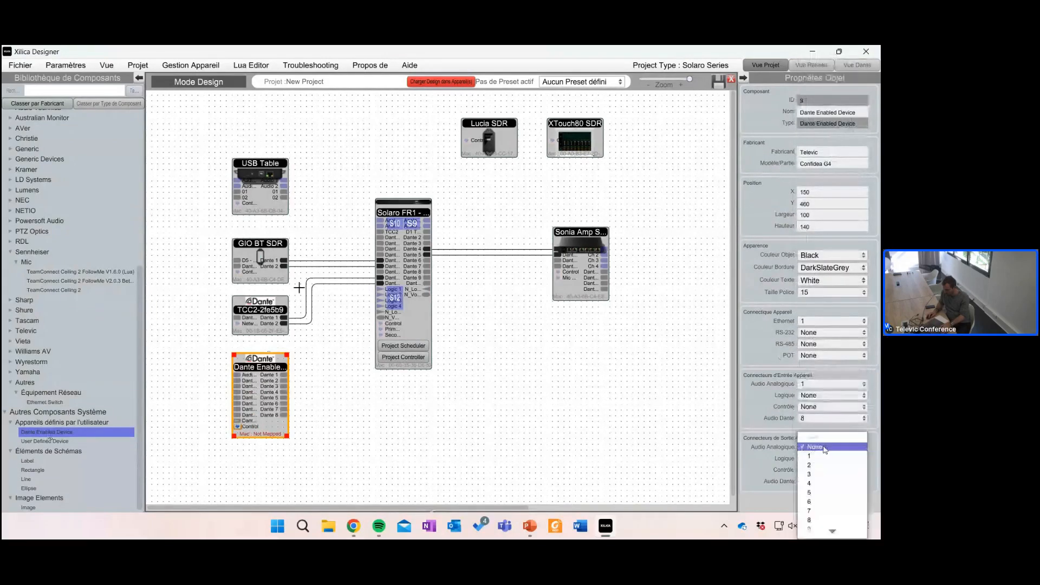
click(829, 392)
click(829, 446)
click(828, 458)
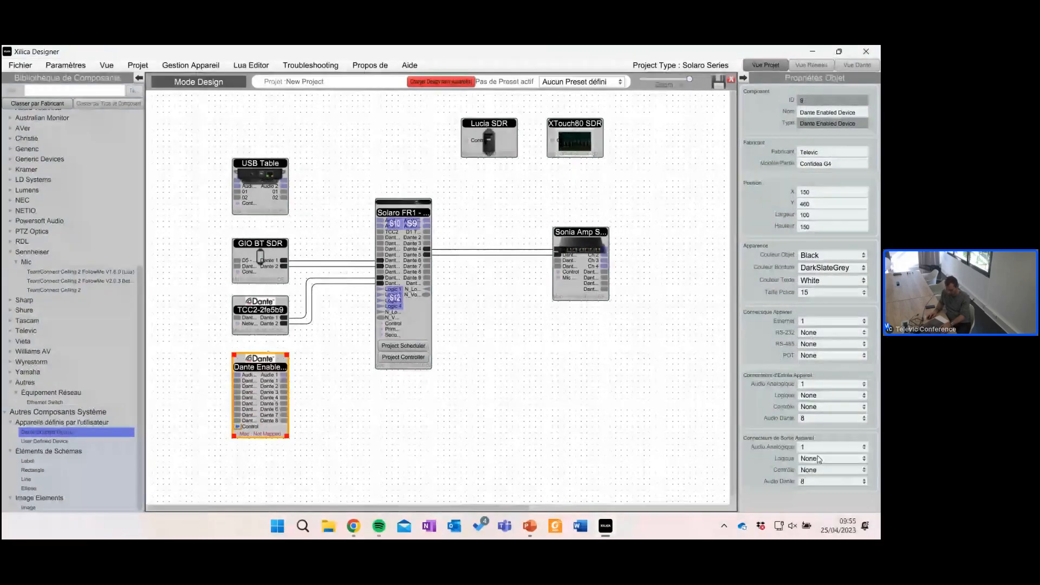
click(553, 413)
drag(259, 356, 259, 355)
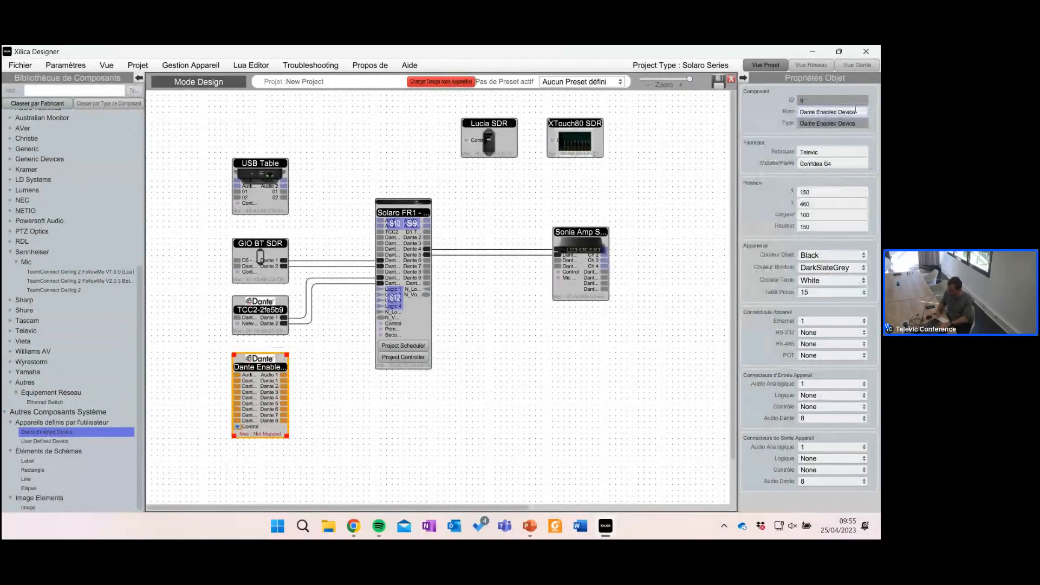
Step: Rename the Confidea G4 Dante device as Confidea G4 SDC and widen its block to 140
text(Con)
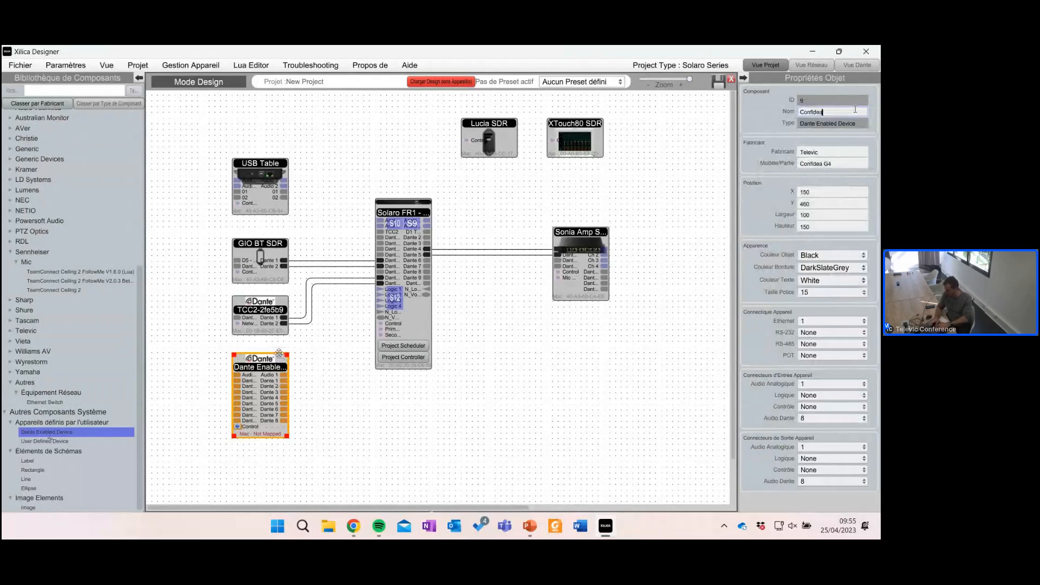
text(fidea)
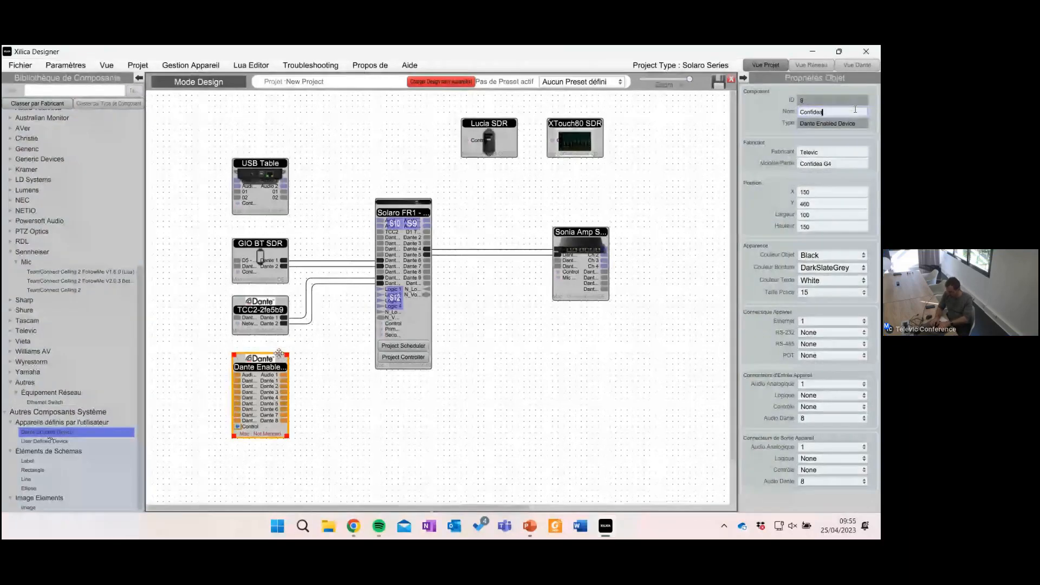
text( G4 SDC)
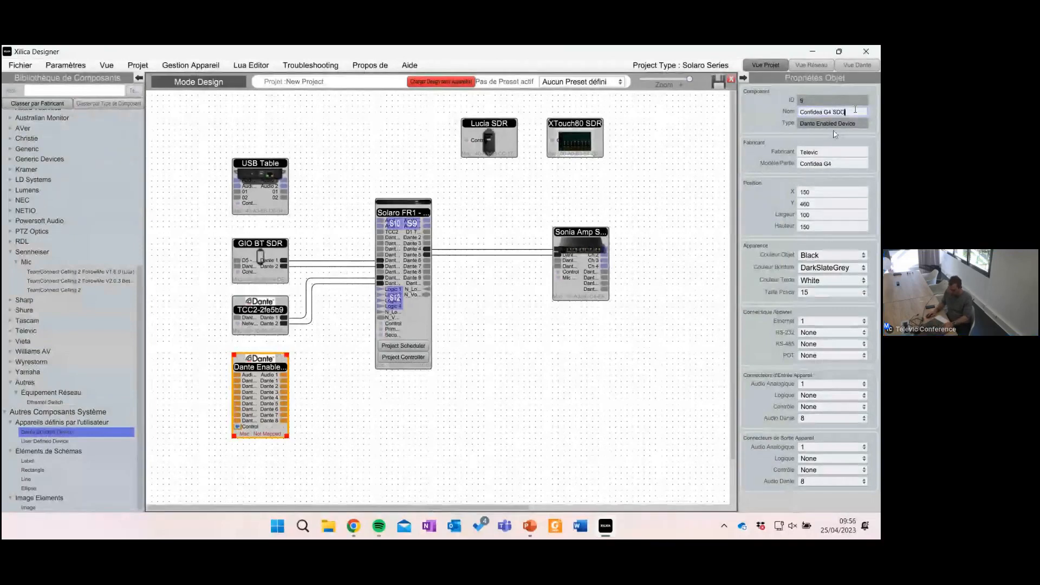
key(Return)
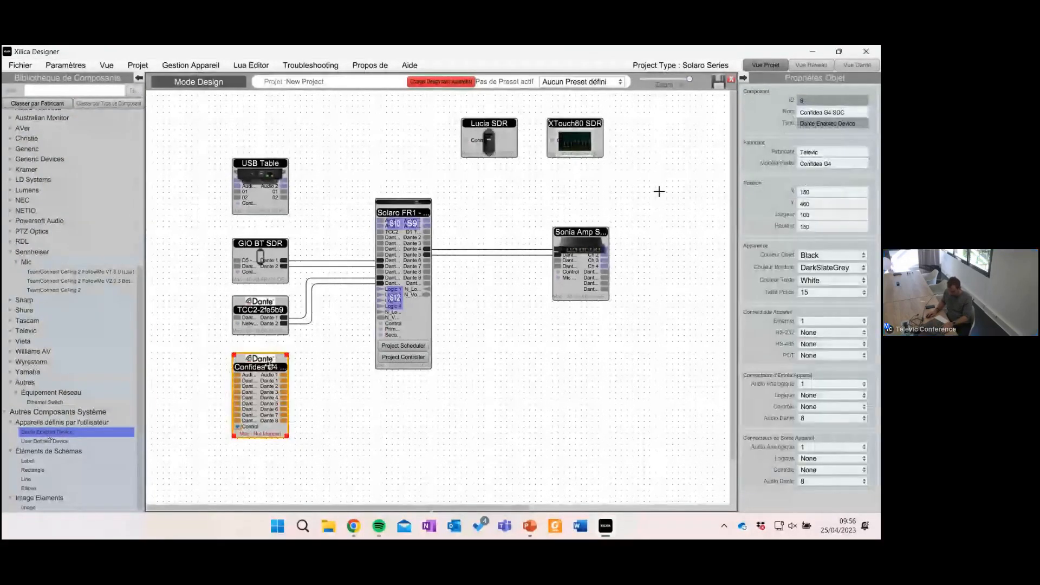
drag(288, 437, 311, 435)
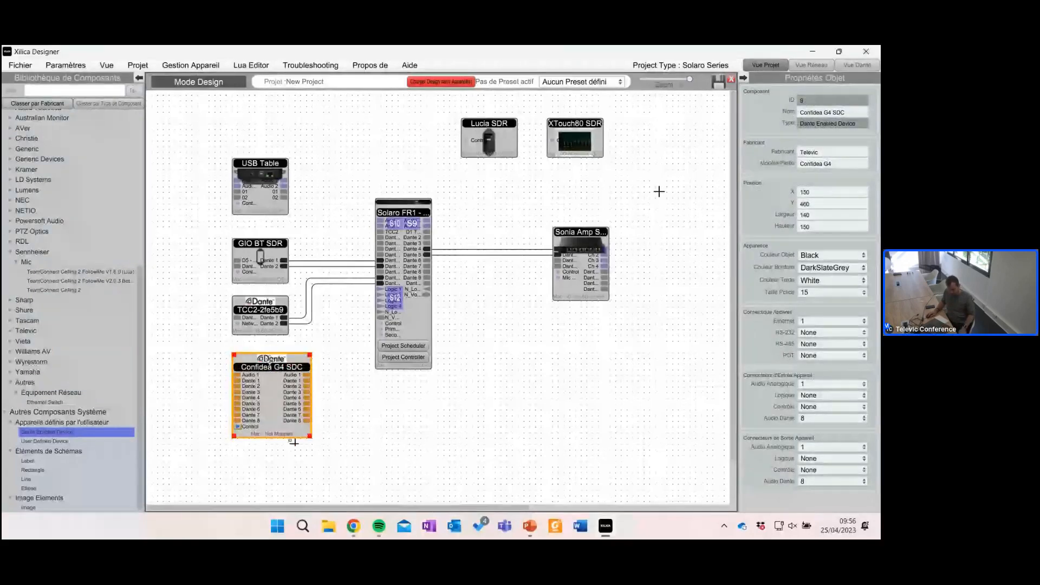
Step: Shift the Confidea G4 SDC block to X 130 and connect its Audio 1 output to the Solaro FR1's first analogue input
drag(280, 356, 268, 356)
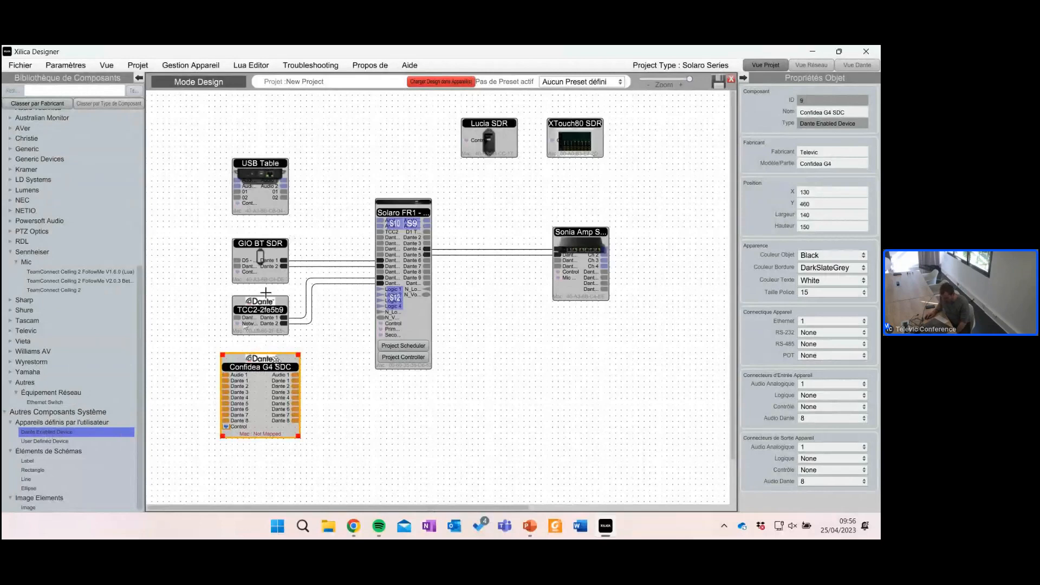
click(261, 305)
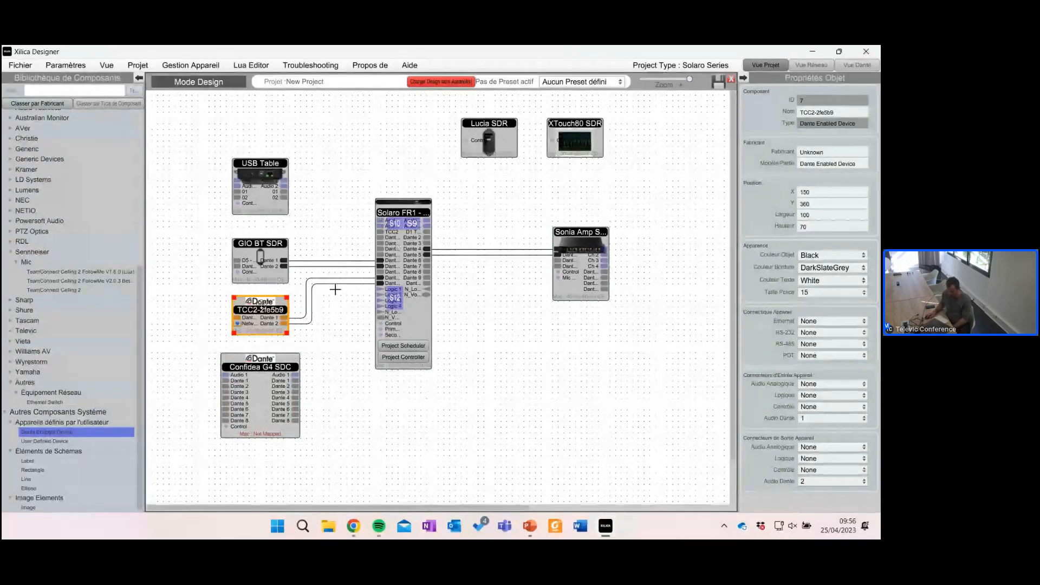
click(296, 375)
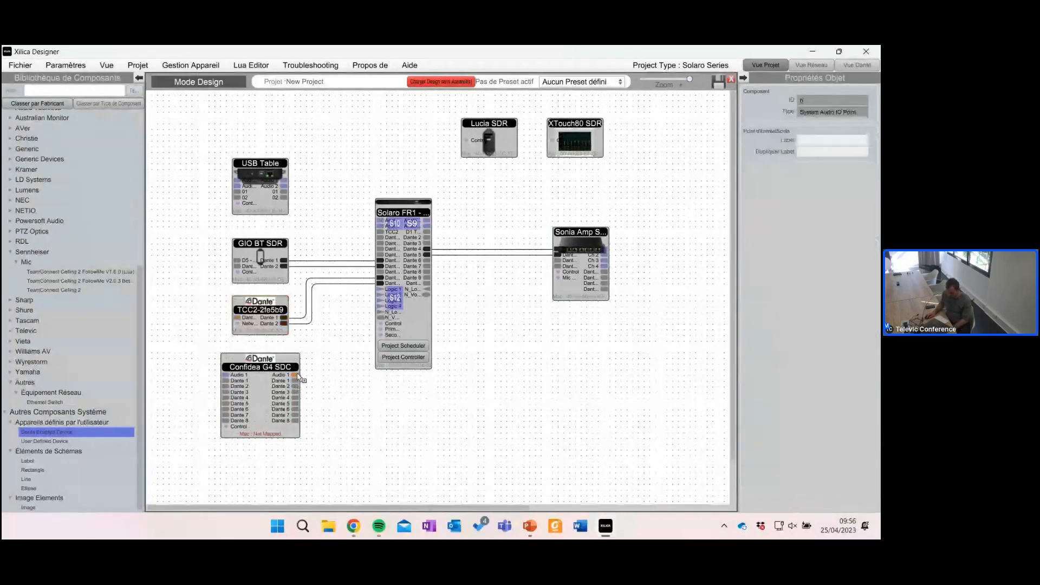
click(382, 221)
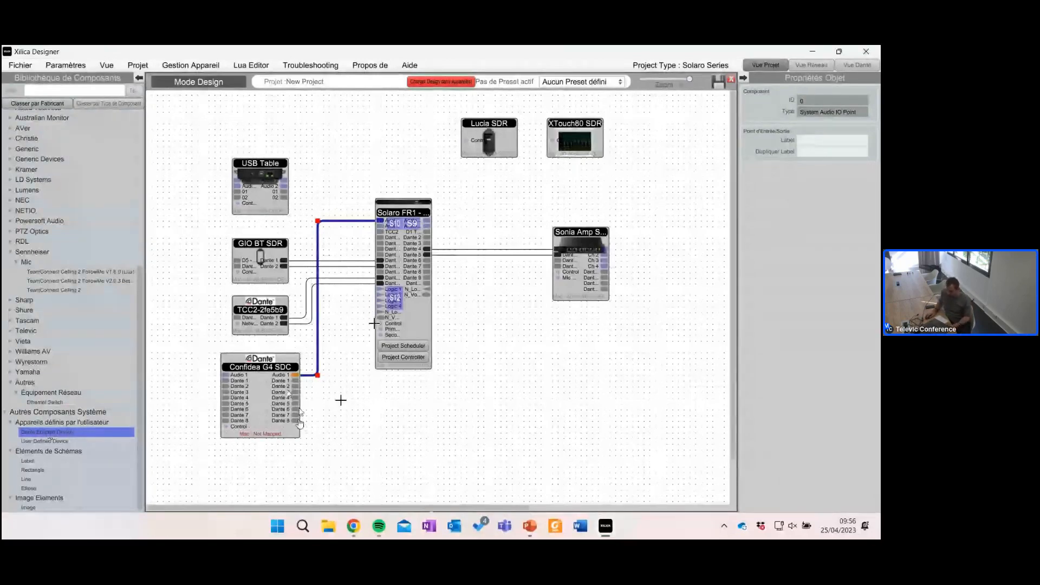
Step: Move the USB Table block up to Y 90 and the Confidea G4 SDC block to X 10, Y 190
click(270, 162)
drag(269, 163, 268, 146)
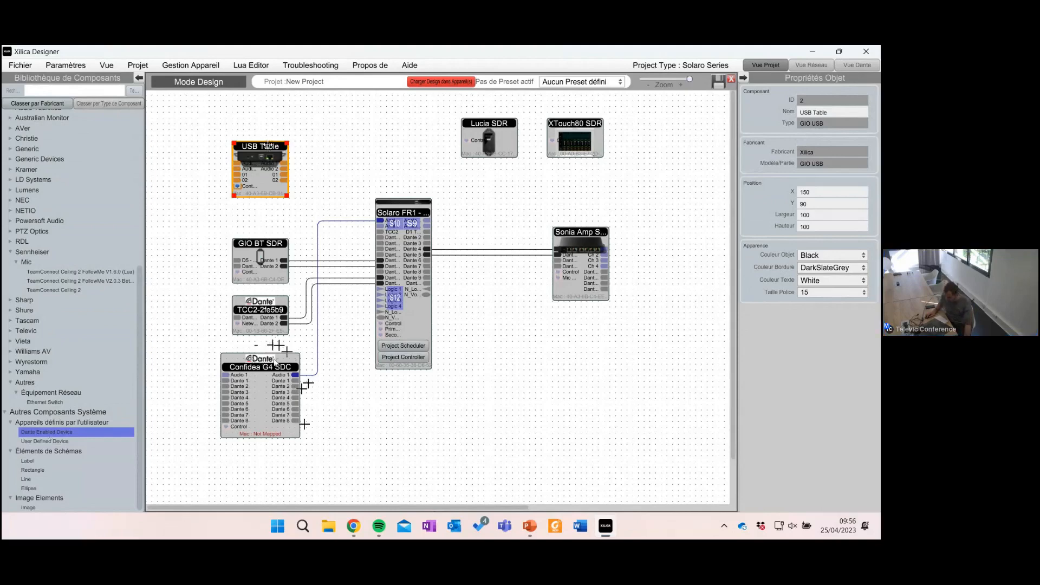
drag(264, 361, 196, 199)
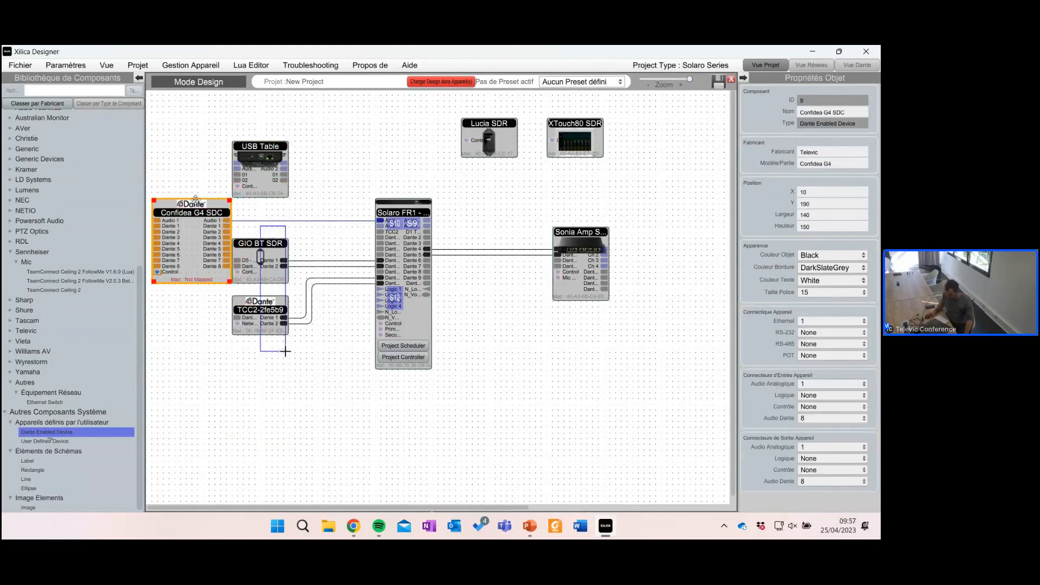
Step: Move the GIO BT SDR and TCC2 blocks together to X 190
click(298, 383)
drag(310, 376, 281, 239)
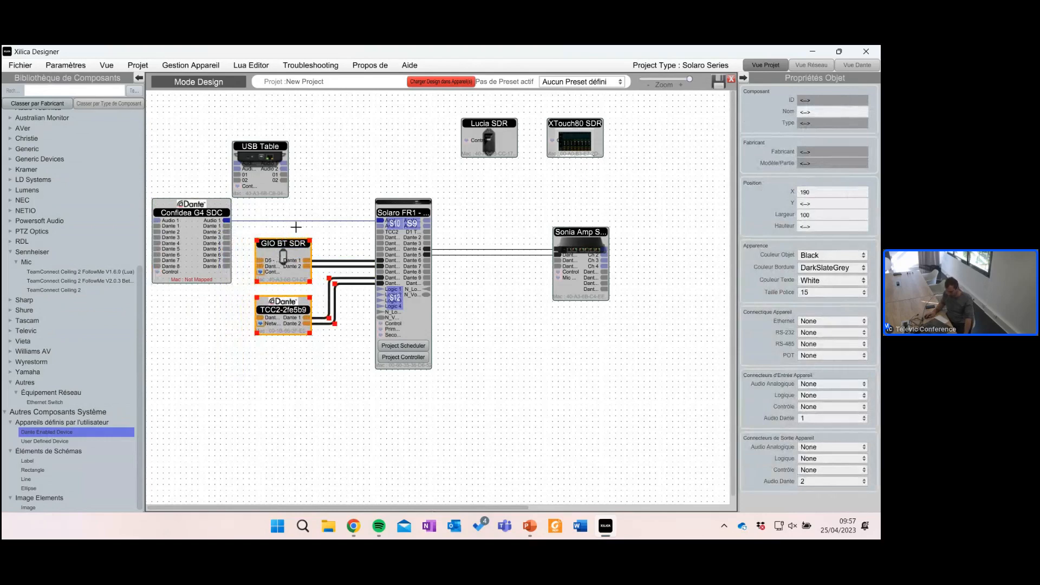
click(331, 225)
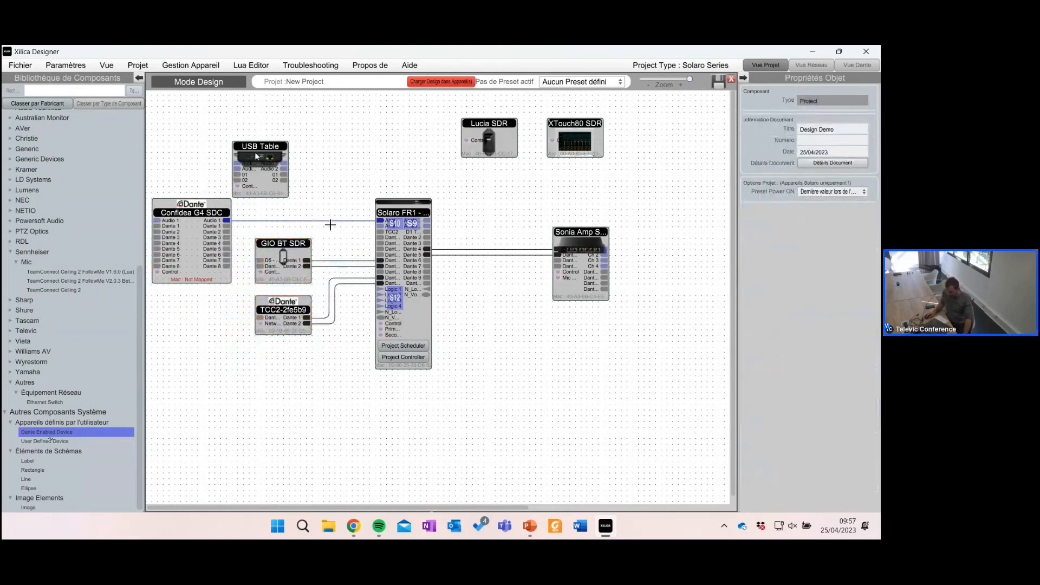
Step: Reposition the USB Table block at X 180, Y 30 and the Confidea G4 SDC block at X 70, Y 500
drag(257, 156, 251, 112)
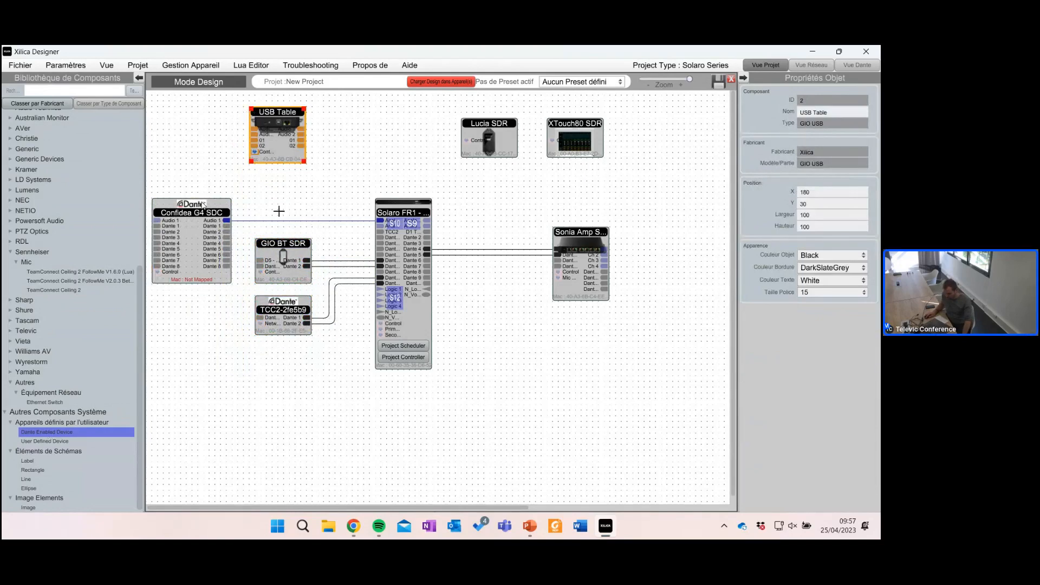
drag(206, 205, 248, 371)
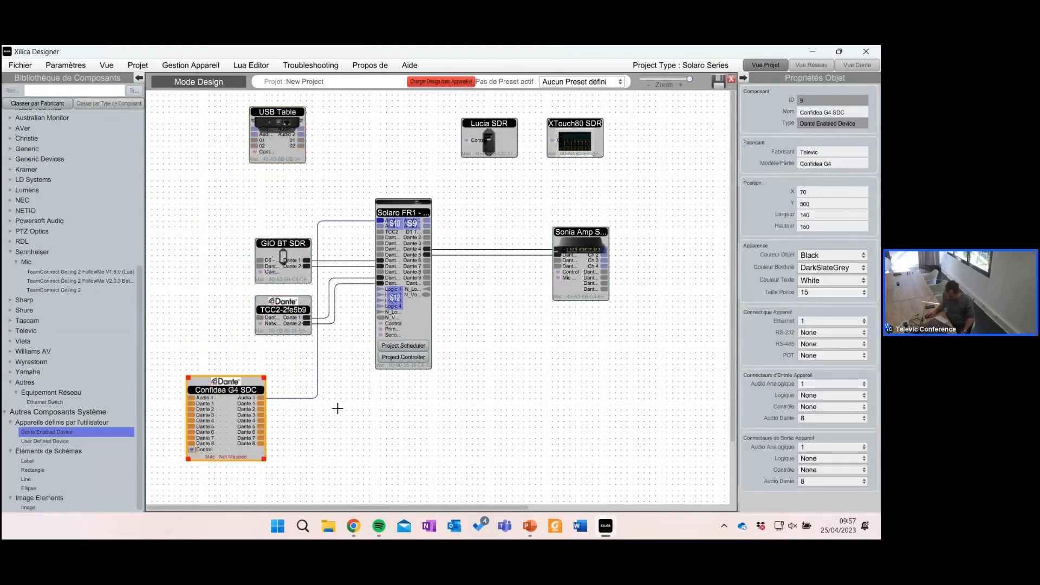
Step: Reroute the Confidea G4 SDC's audio link closer to the Solaro FR1, adding a bend in its vertical run below the TCC2 block
mouse_move(339, 412)
mouse_down()
mouse_move(299, 379)
mouse_move(336, 393)
mouse_up()
click(384, 440)
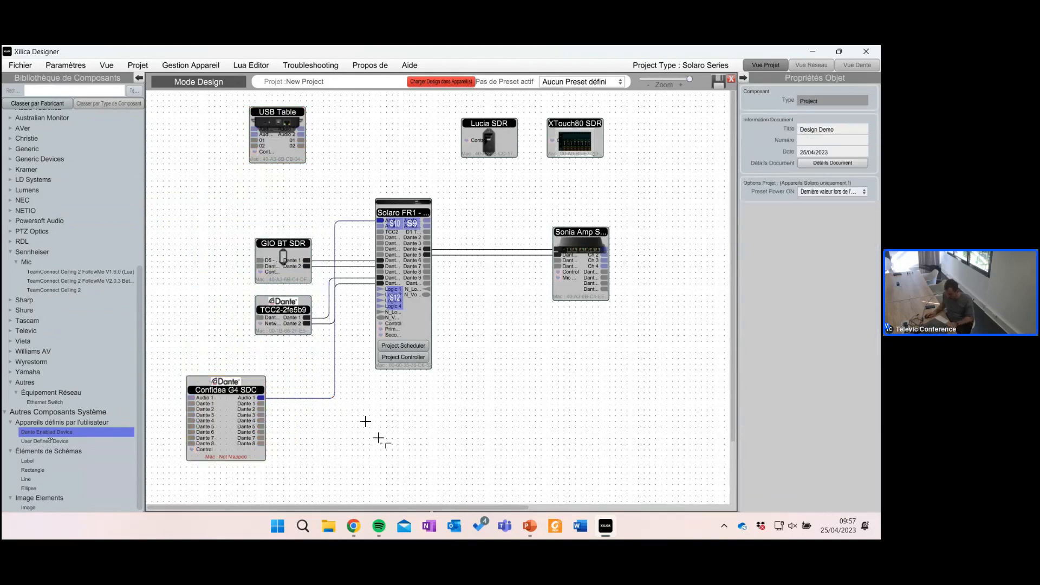
click(335, 357)
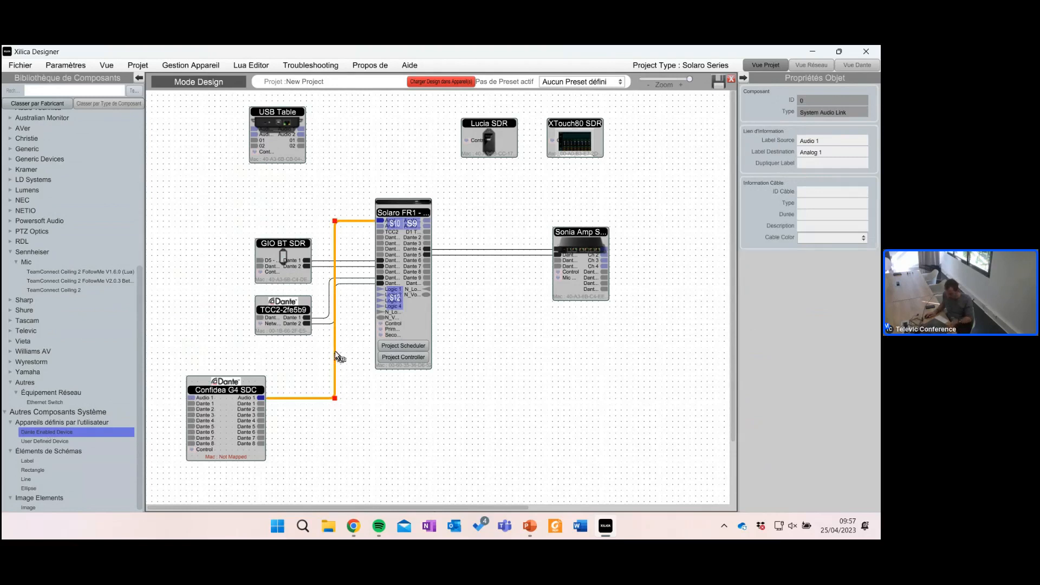
drag(336, 358, 356, 355)
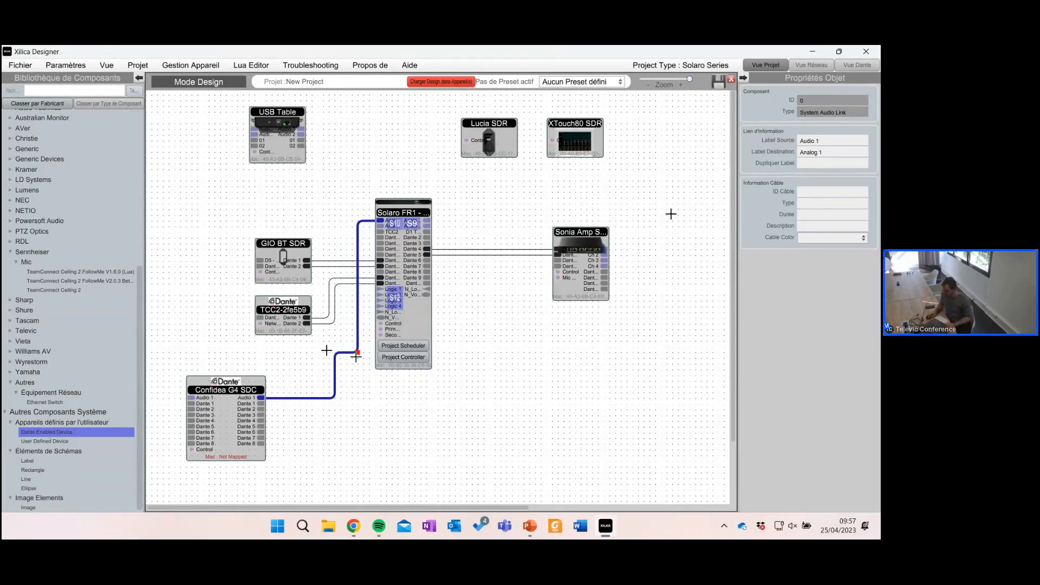
Step: Label the source of the Confidea-to-Solaro audio link Sortie conf and its destination Conf
click(843, 150)
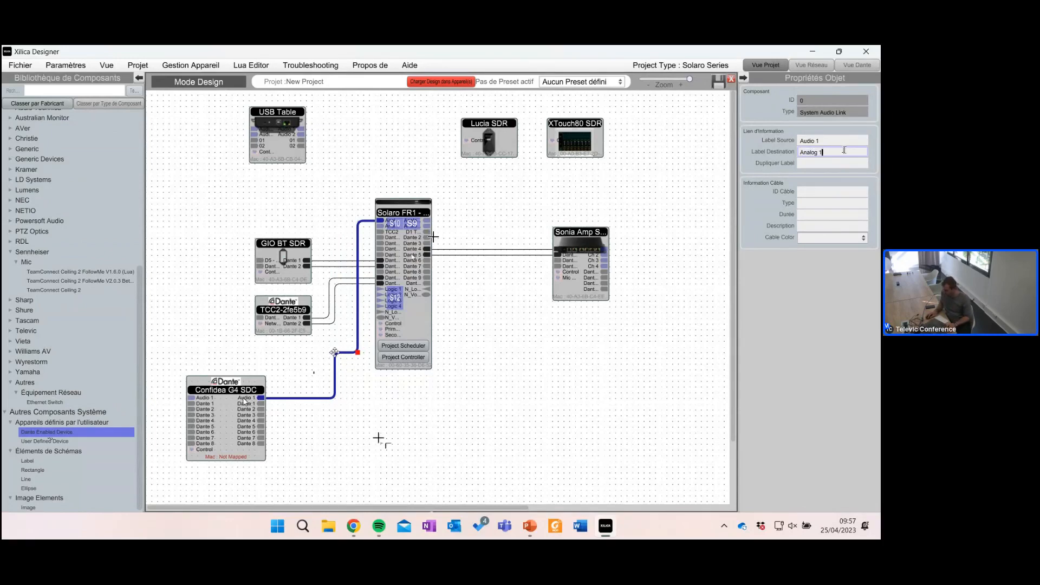
click(841, 139)
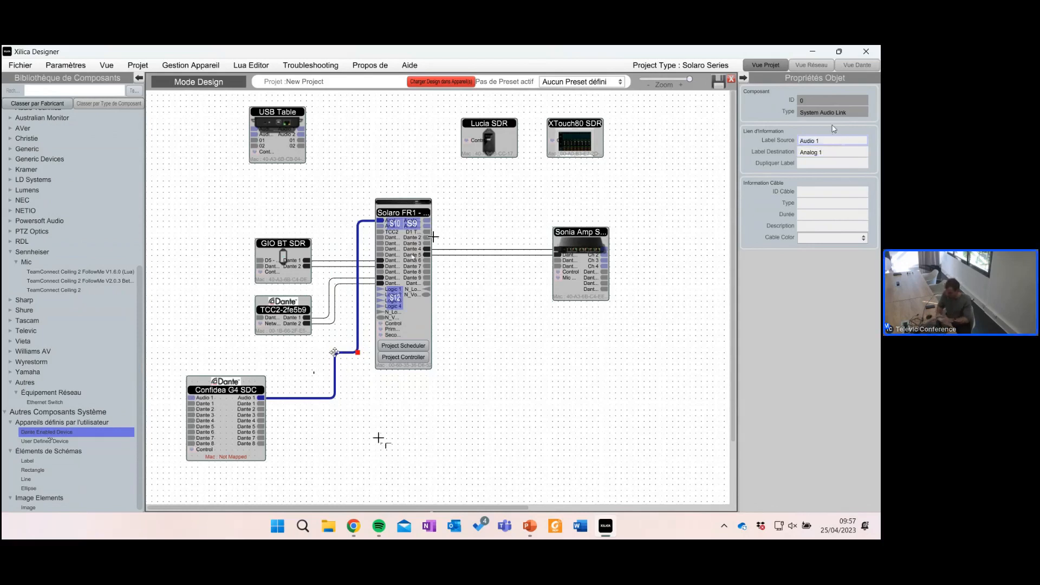
key(BackSpace)
key(BackSpace)
key(BackSpace)
key(BackSpace)
key(BackSpace)
key(BackSpace)
key(BackSpace)
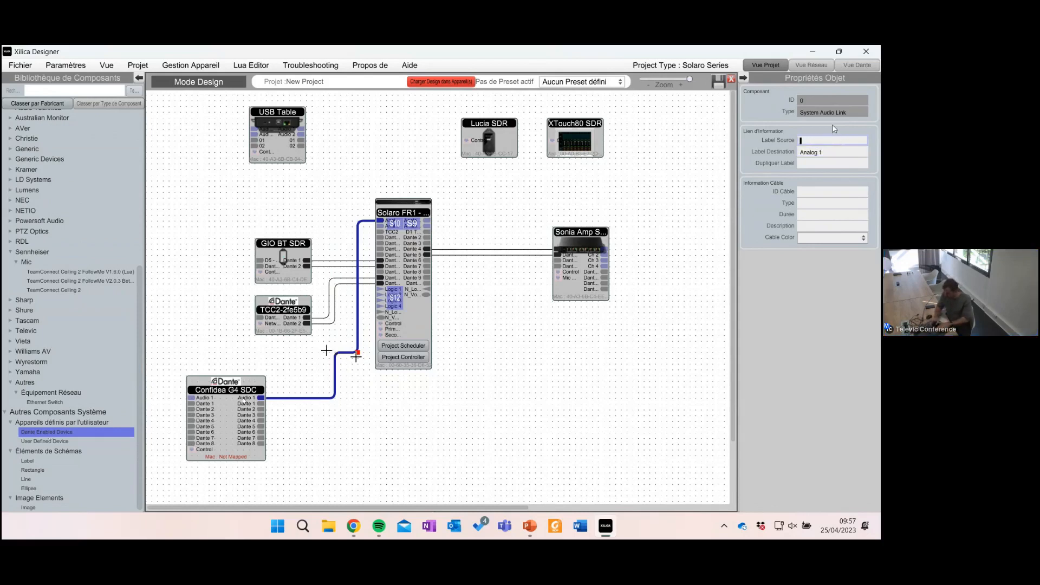
text(Sortie conf)
click(836, 151)
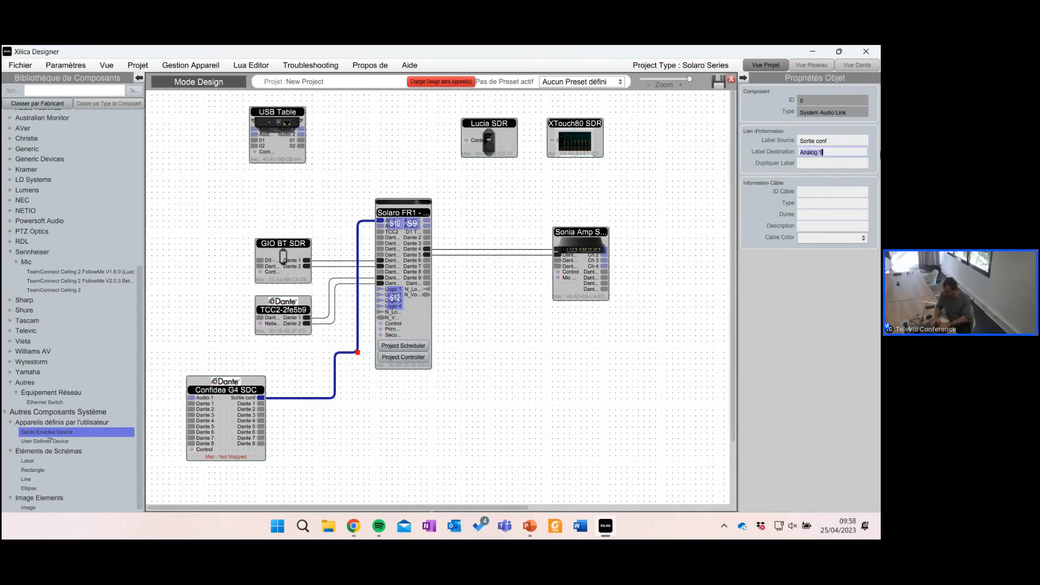
text(Conf)
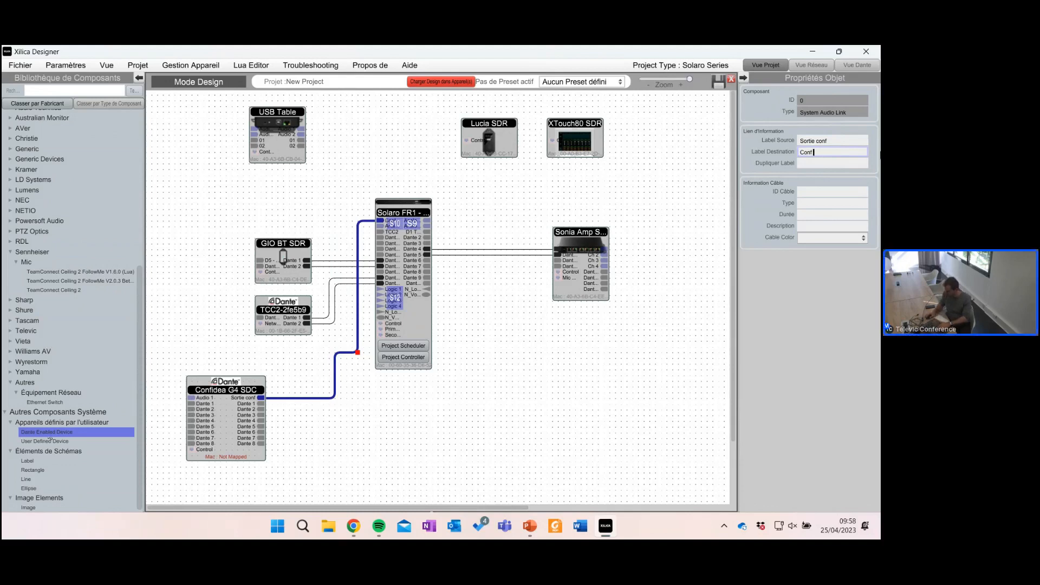
click(441, 223)
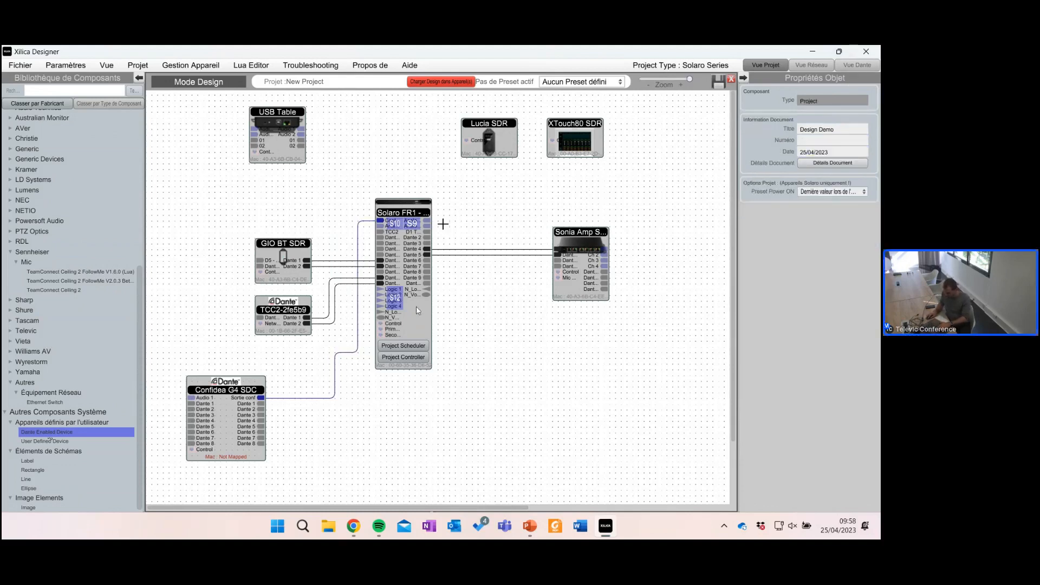
Step: Widen the Solaro FR1 block to 160
click(417, 308)
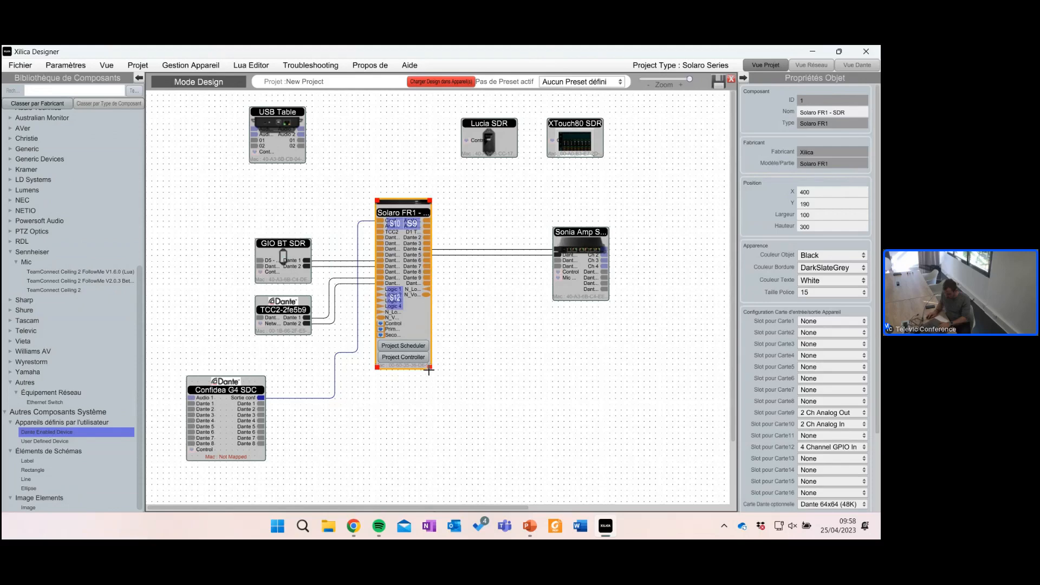
drag(430, 367, 466, 369)
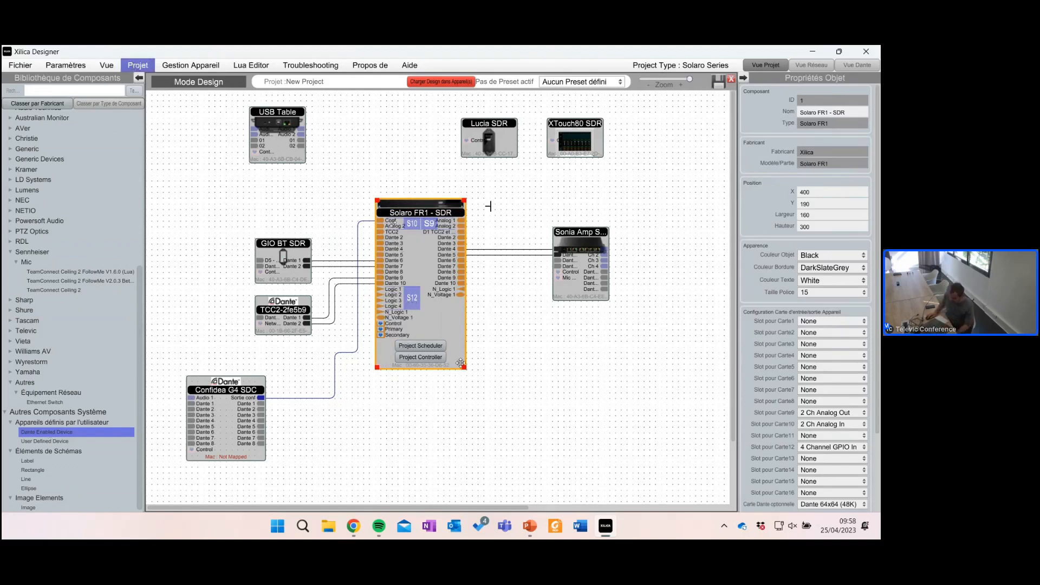
Step: Start exporting the project's design schematics, saving the project as Demo 1 in the Projet Xilica SDR Wambrechies folder
click(138, 66)
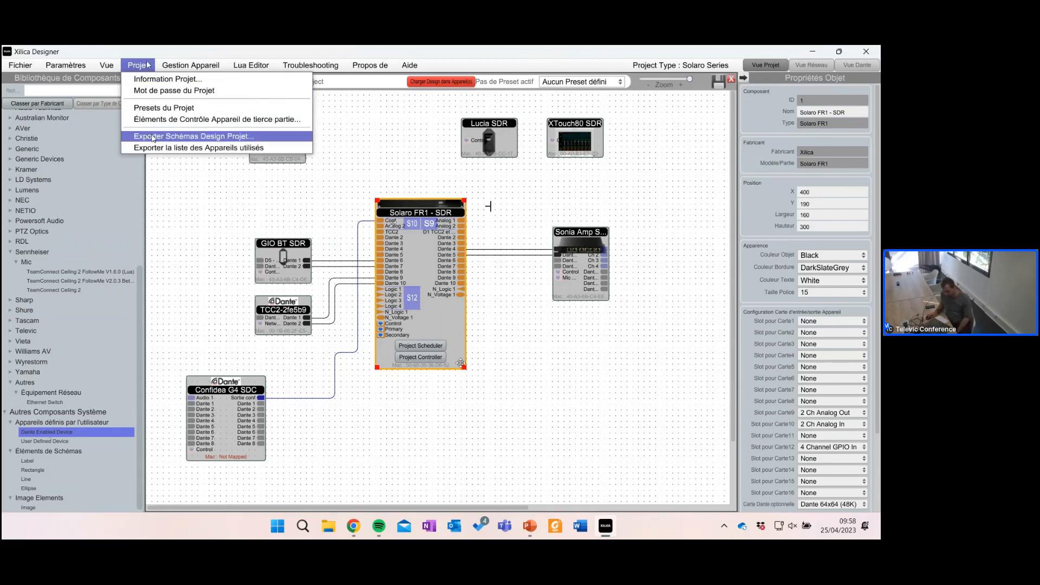
click(197, 137)
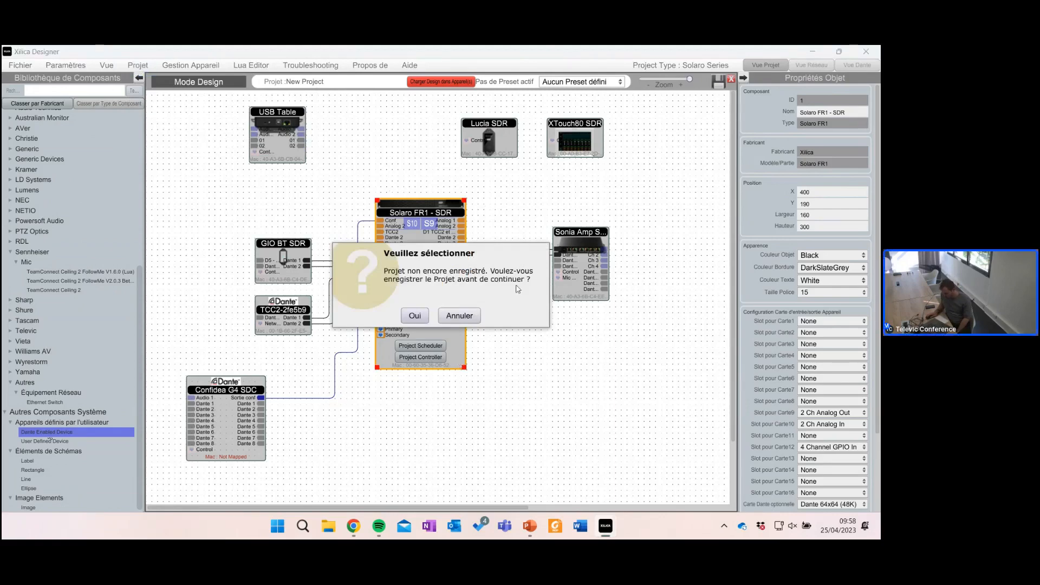
click(415, 316)
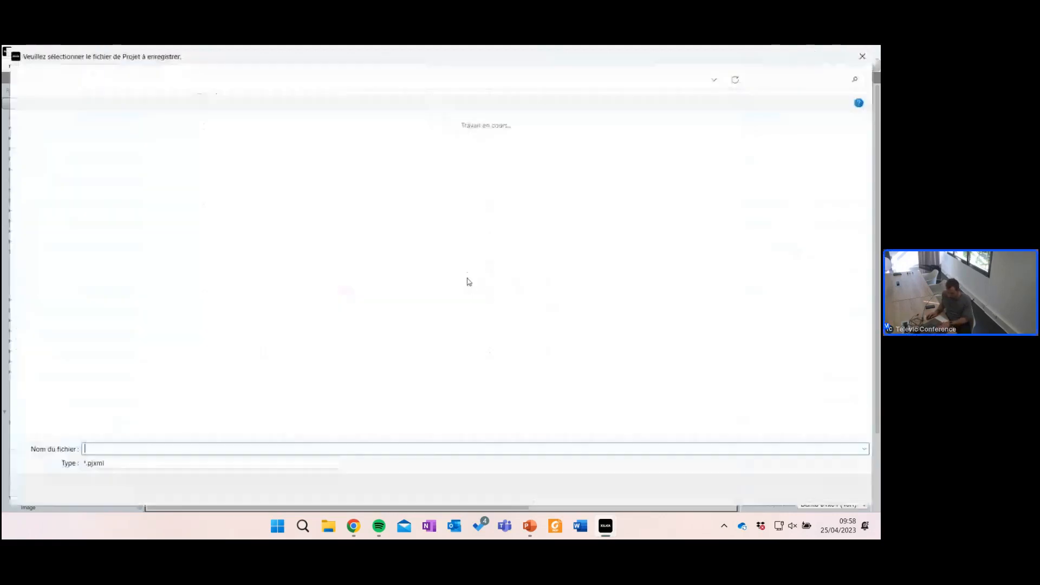
click(47, 156)
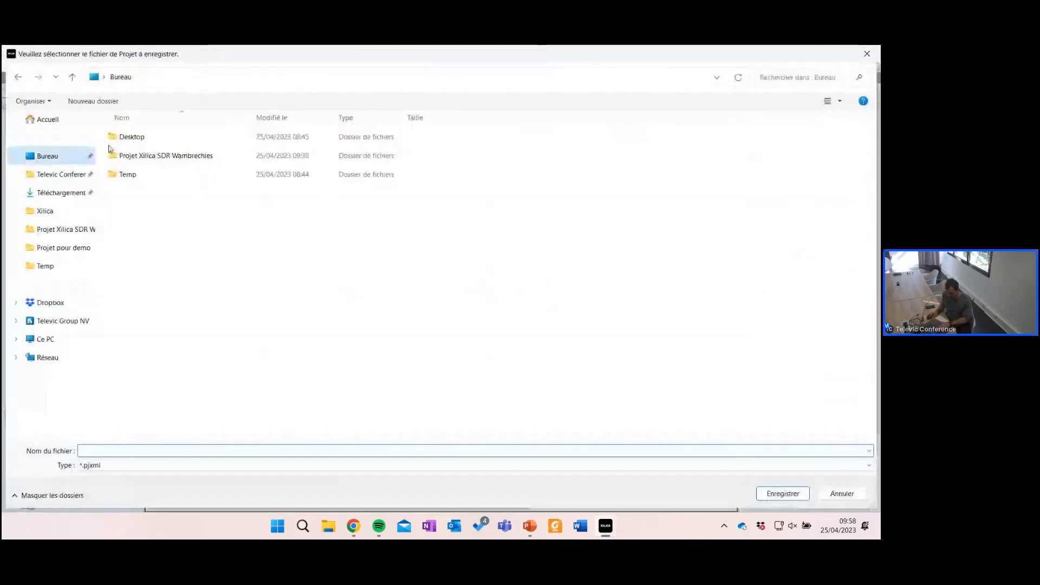
double_click(168, 154)
click(178, 450)
text(Demo 1)
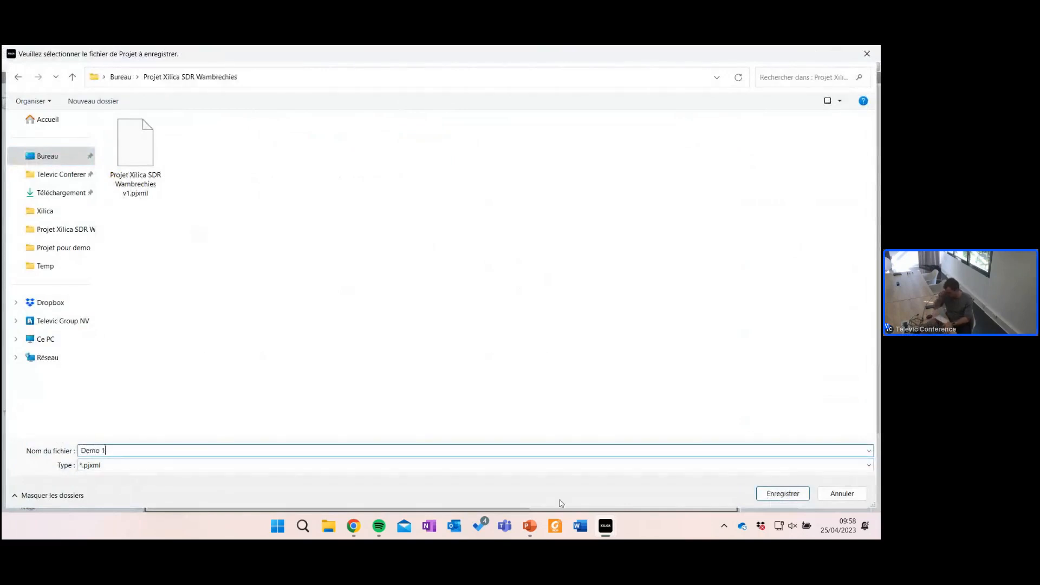
key(Return)
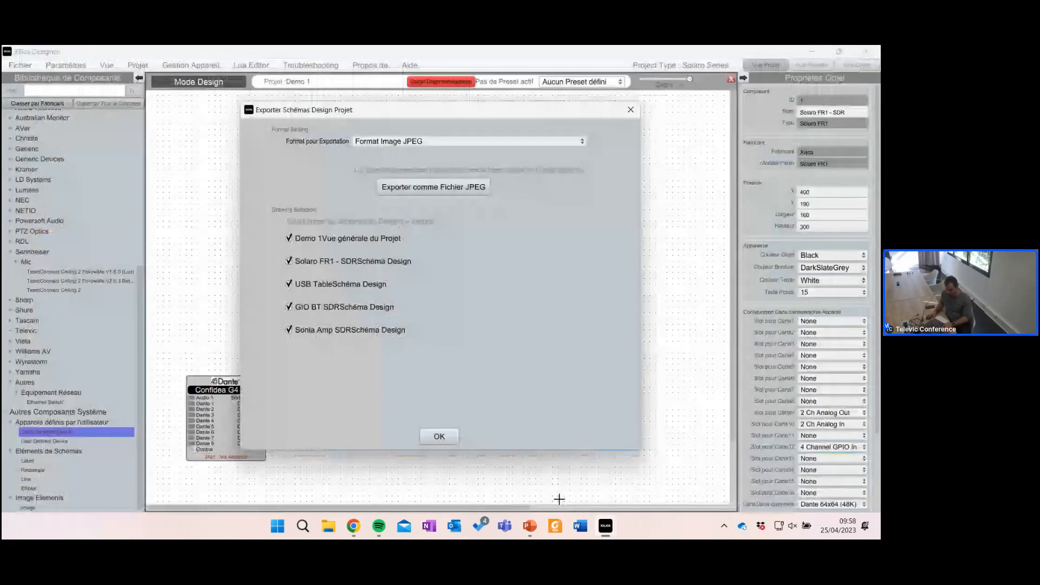
Step: Switch the schematic export format to AutoCAD .dxf and examine the available save modes
click(445, 142)
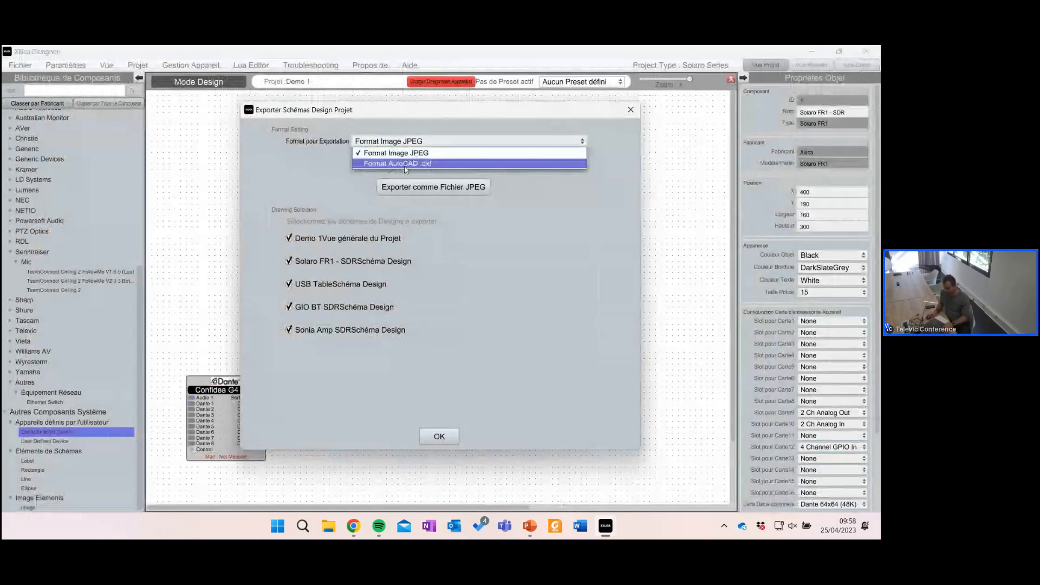
click(405, 166)
click(391, 157)
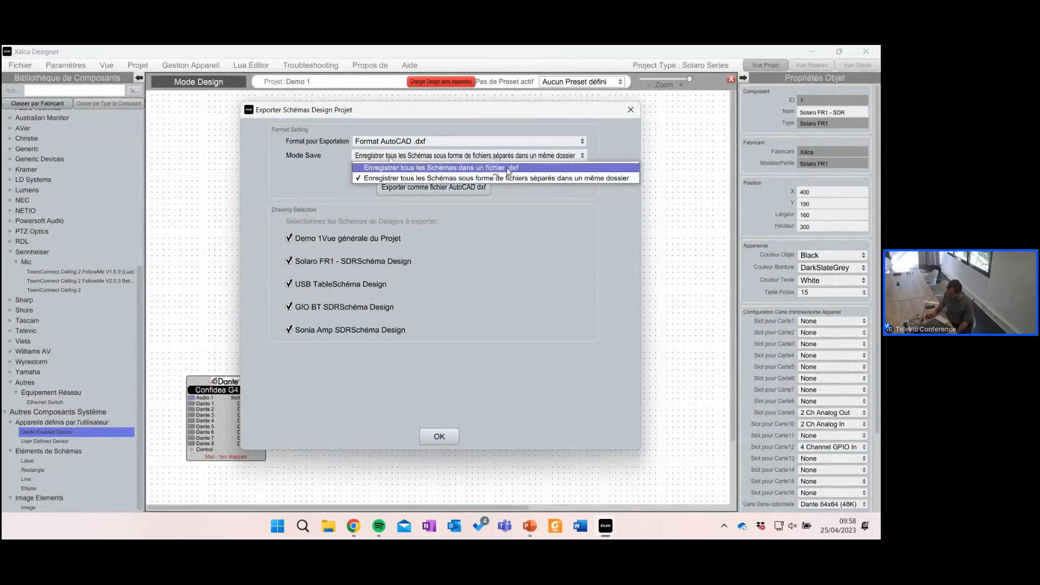
click(596, 202)
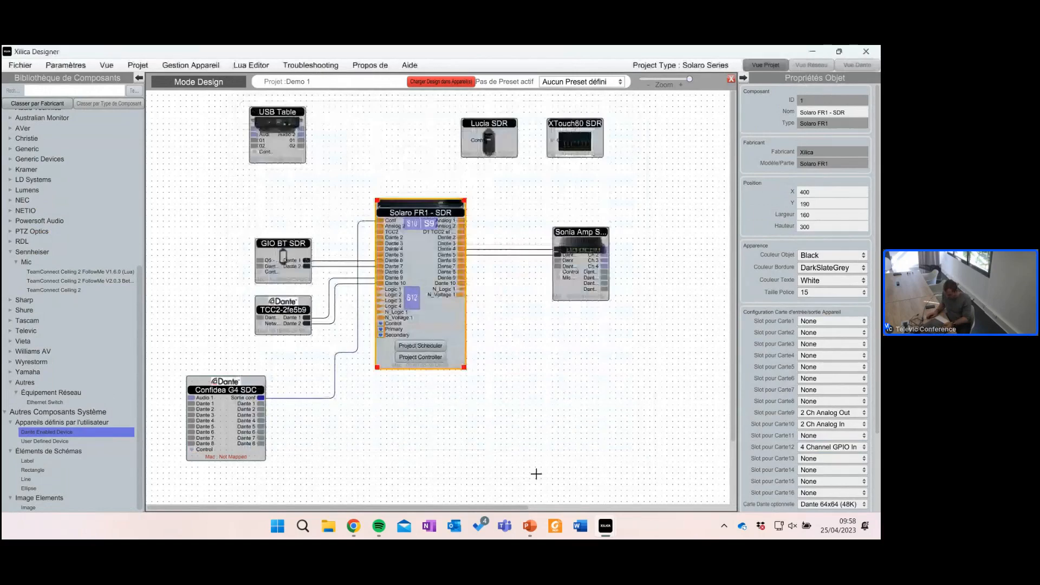
Step: Switch to File Explorer and view Projet Xilica SDR Wambrechies v1.jpg from the desktop's Projet Xilica SDR Wambrechies folder, returning to Xilica Designer
click(334, 529)
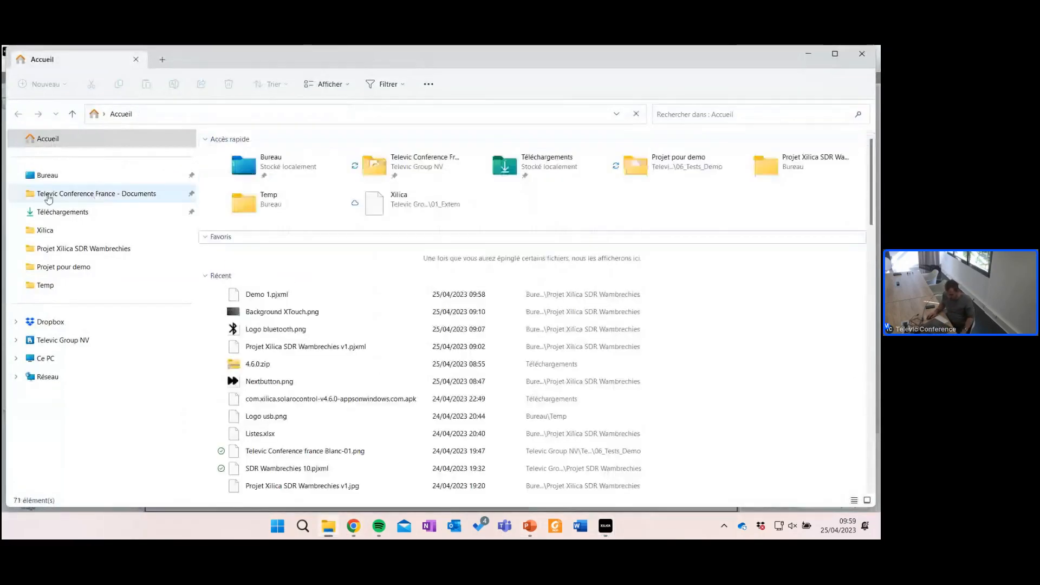
click(59, 175)
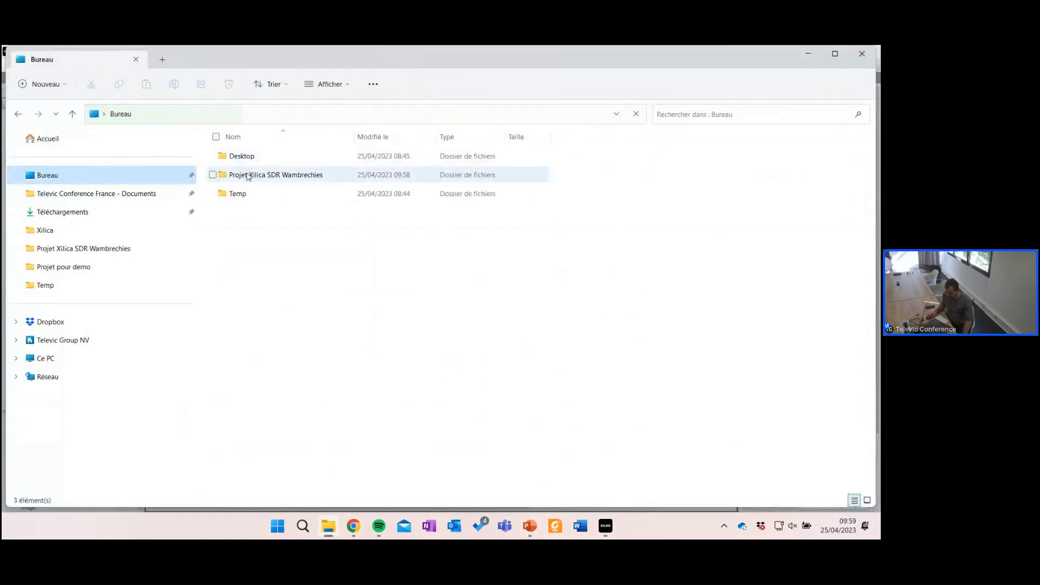
double_click(252, 175)
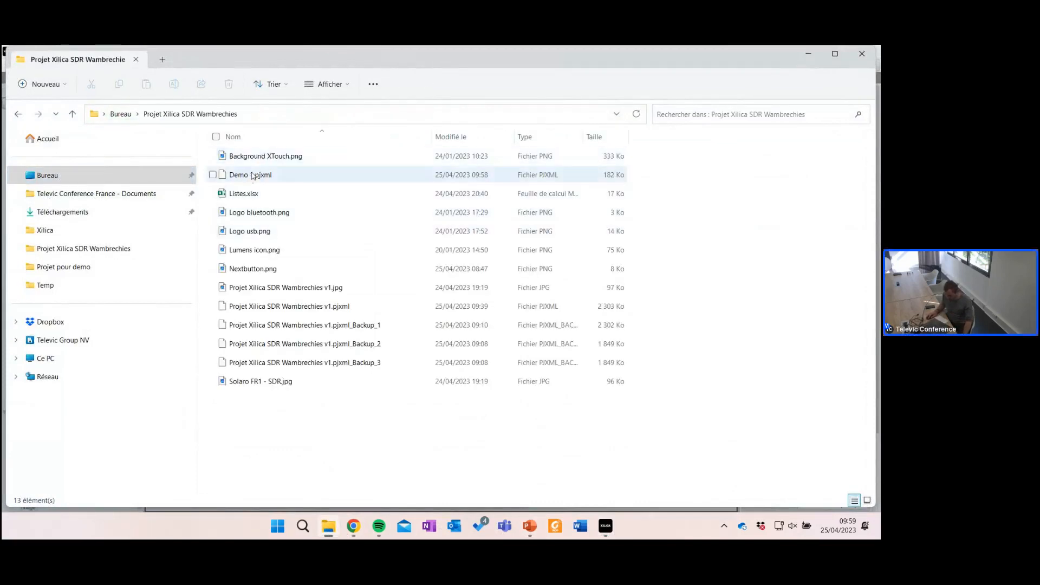
double_click(287, 287)
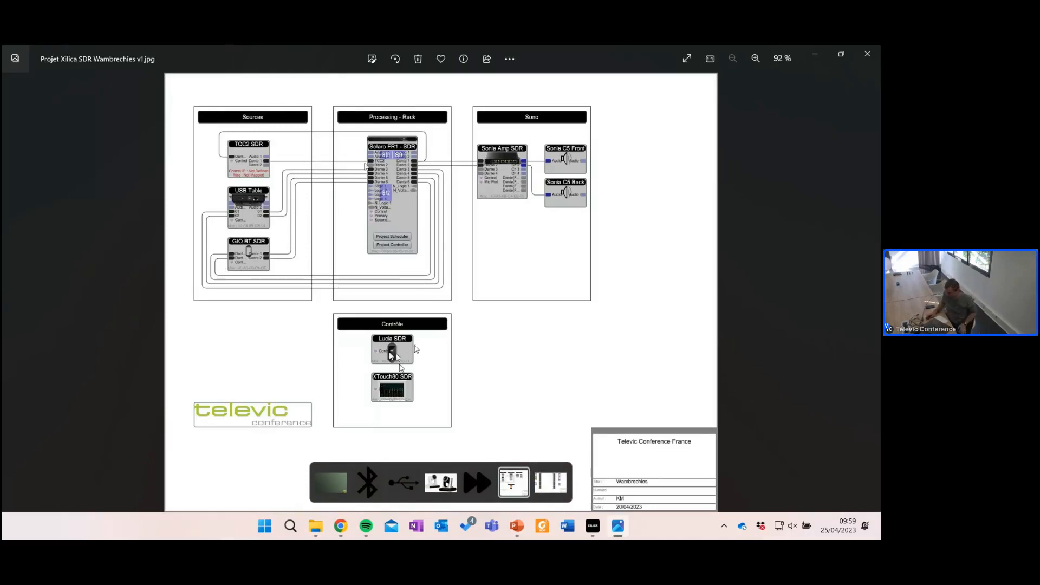
click(864, 52)
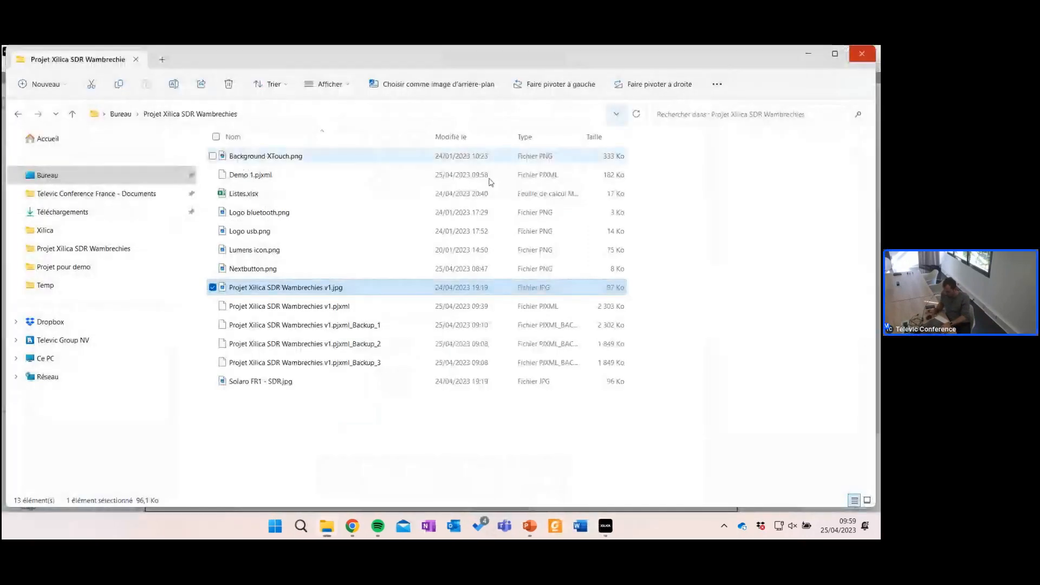
key(alt+Tab)
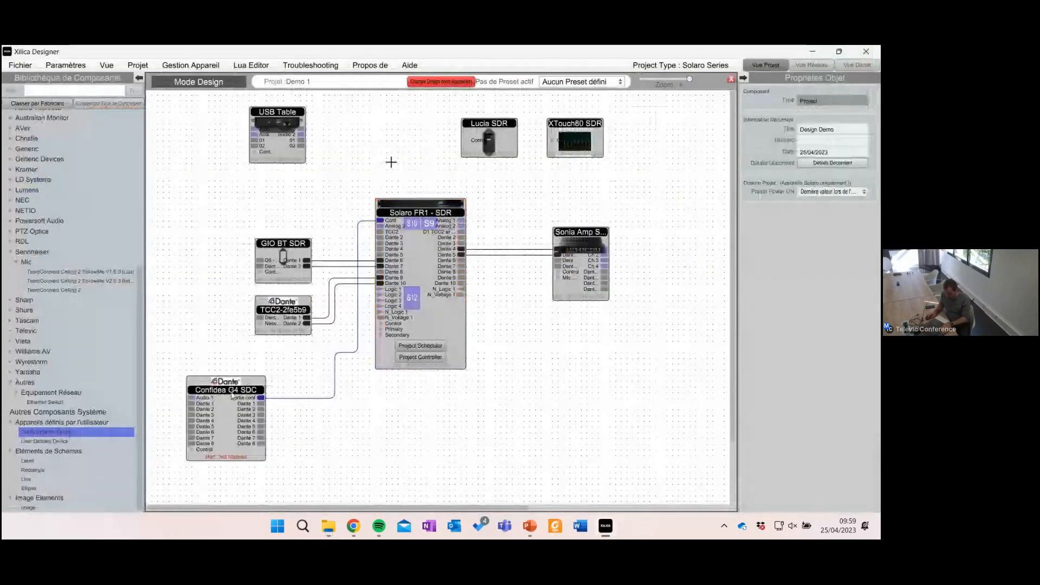
Step: Examine the list of devices used in the project, including their models, input connections and cable numbers
click(136, 65)
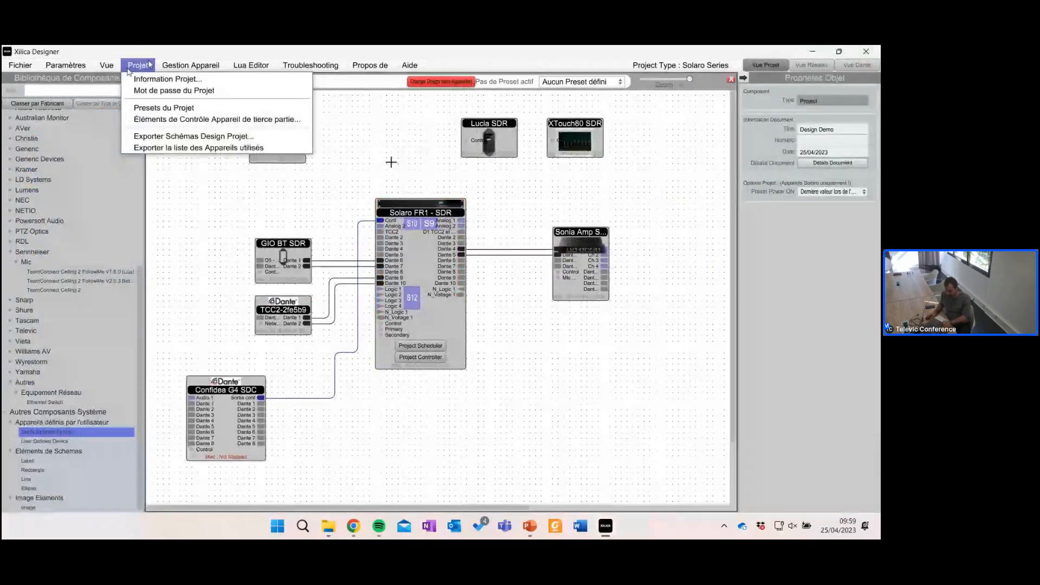
click(154, 148)
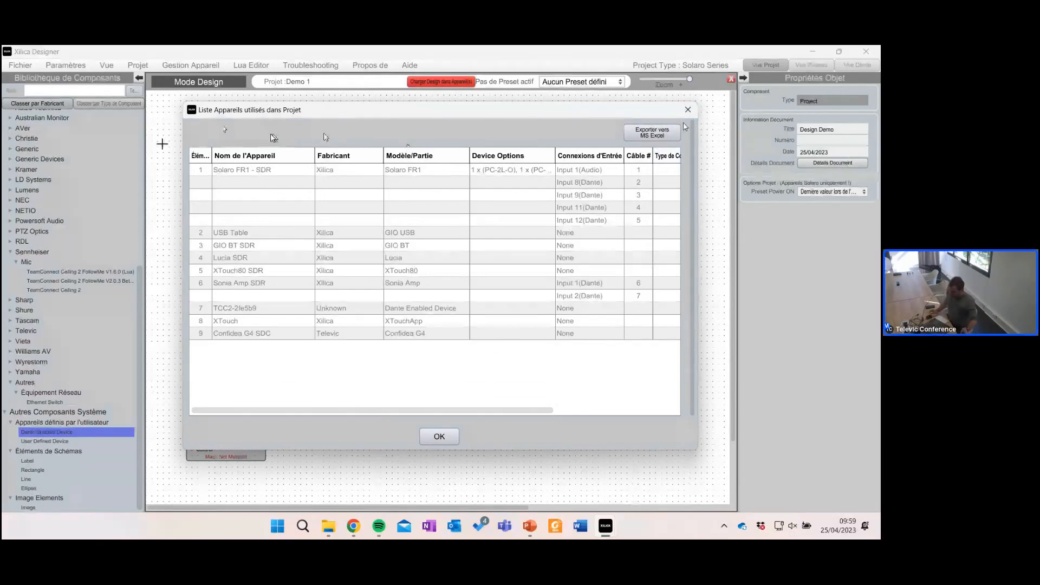
click(687, 109)
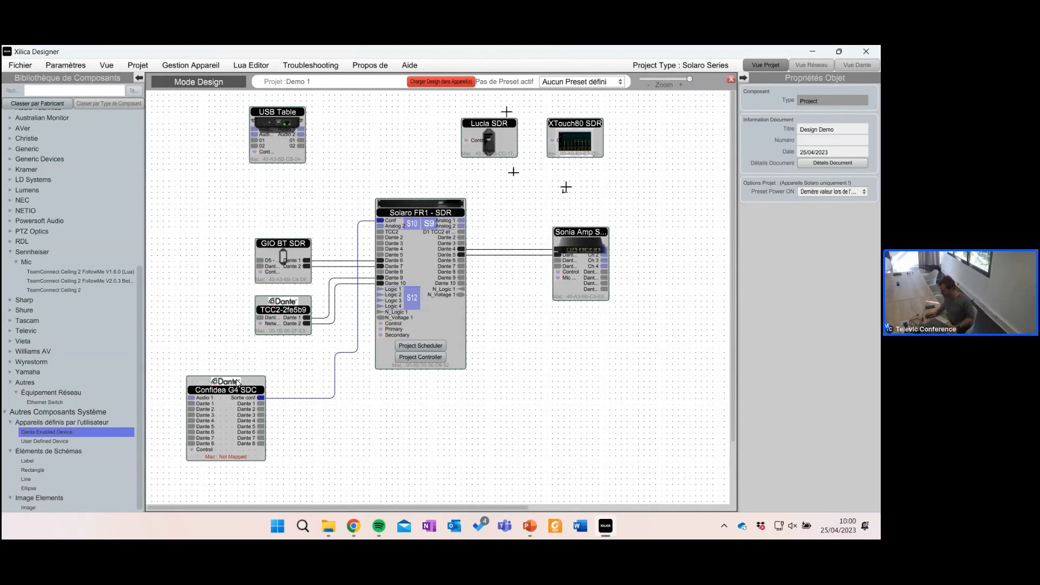
Step: Close the Demo 1 project and try exporting the device design of the detected Solaro FR1 - SDR
click(731, 80)
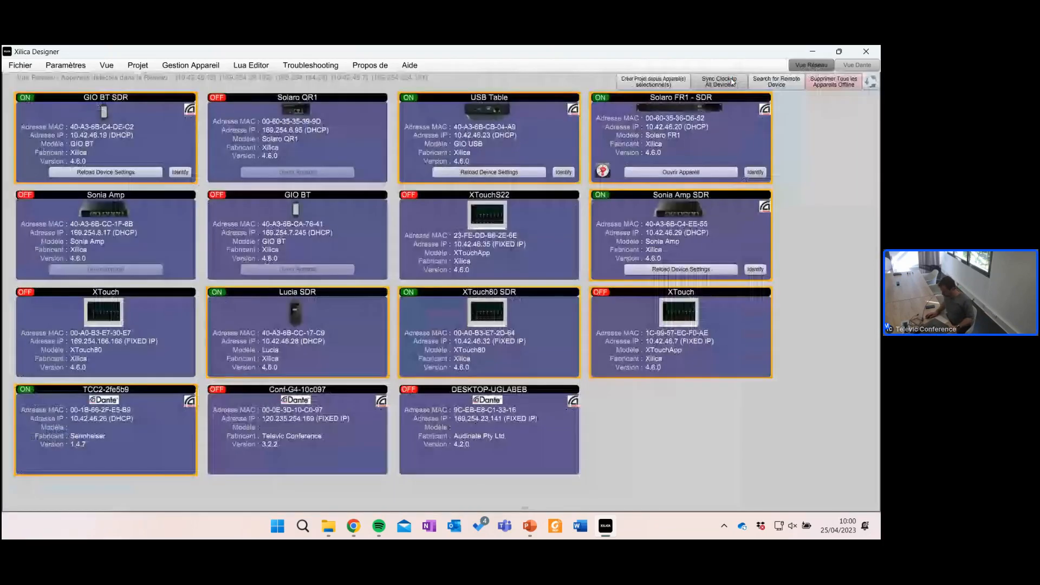
right_click(720, 132)
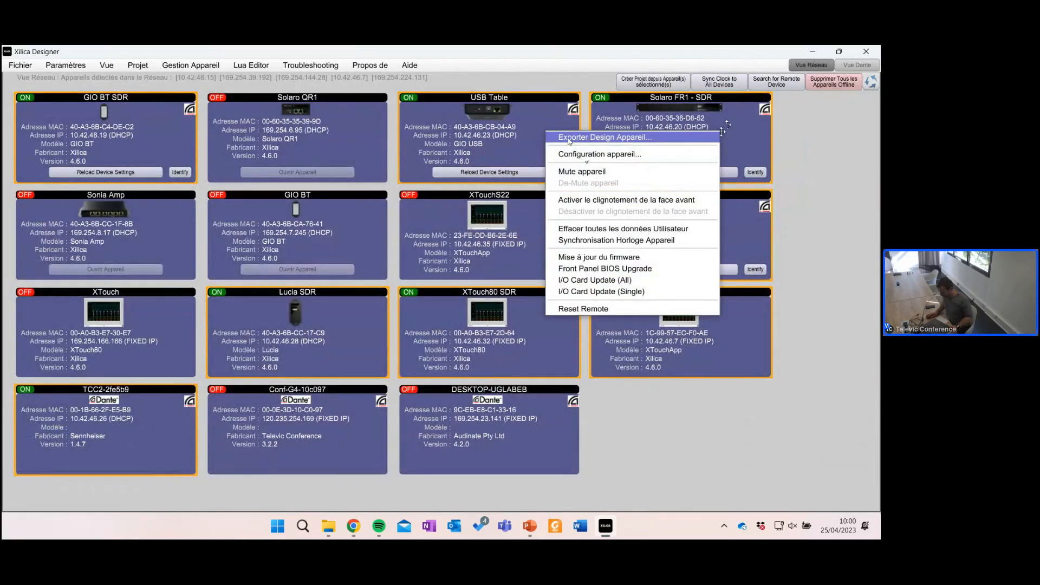
click(596, 139)
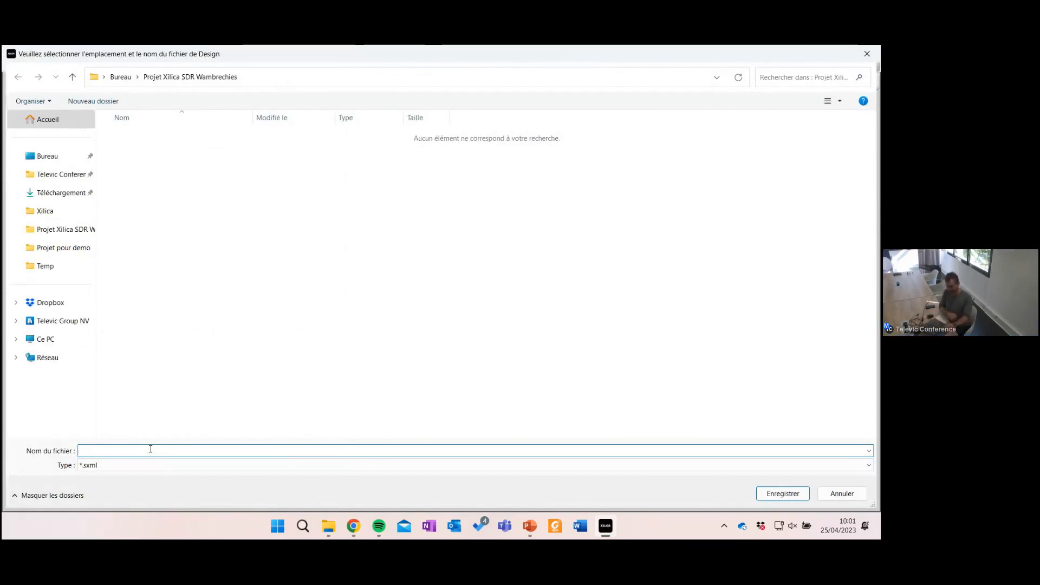
key(Escape)
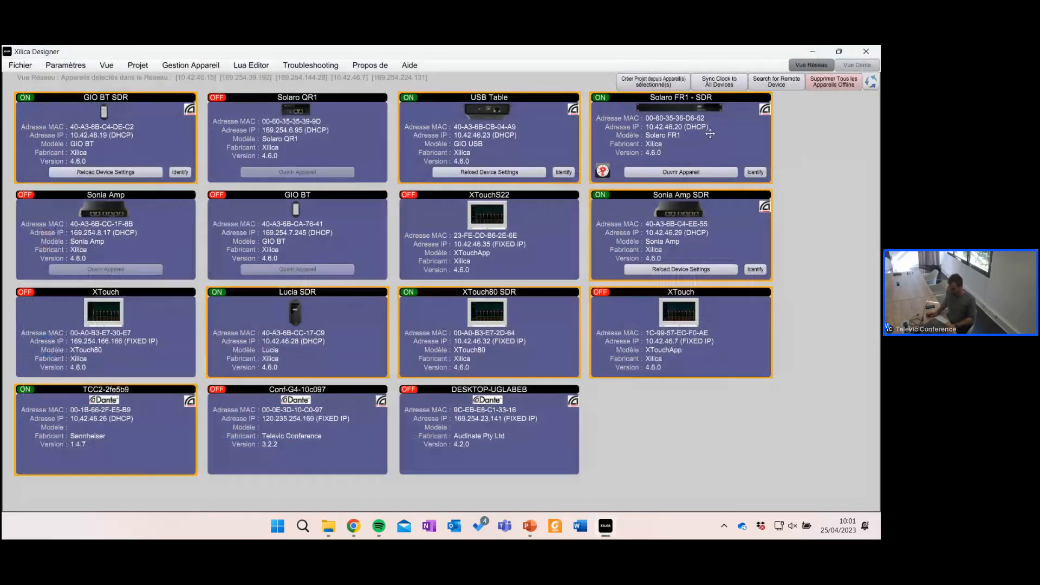
Step: Download the project backup file from the Solaro FR1 - SDR's device configuration, saving it as Projet Xilica SDR Backup
right_click(711, 133)
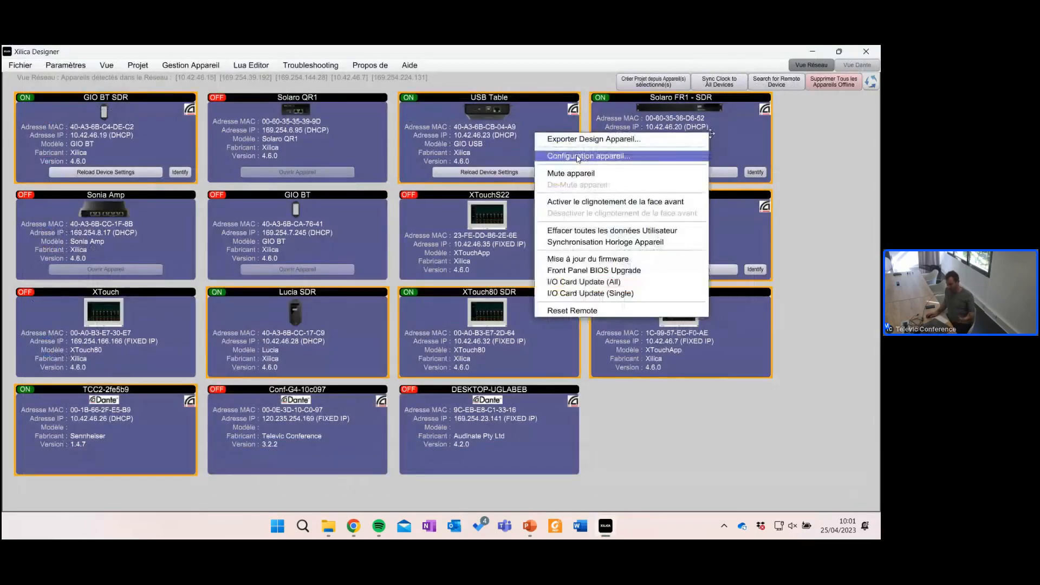
click(578, 157)
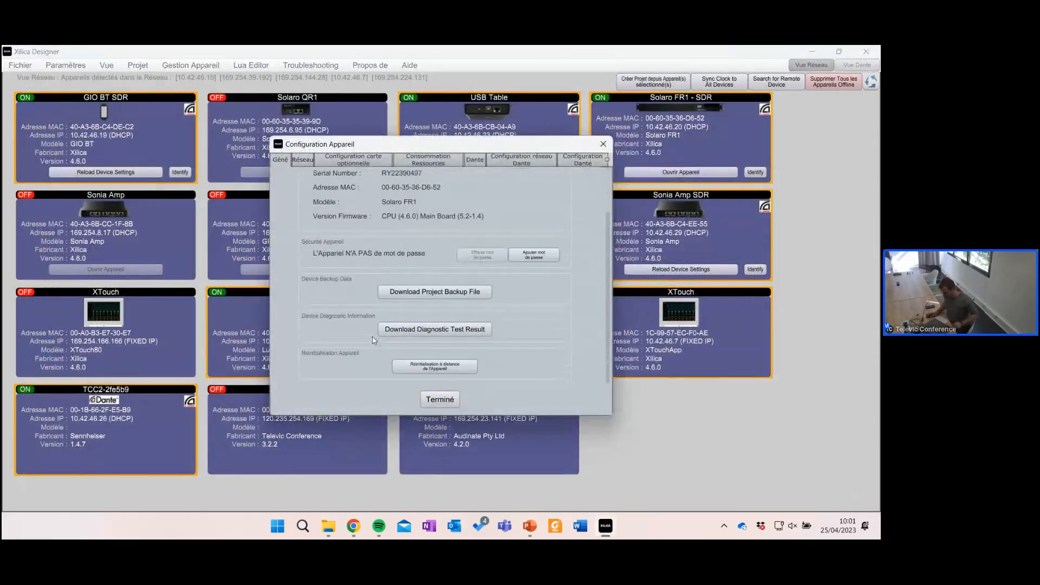
click(436, 292)
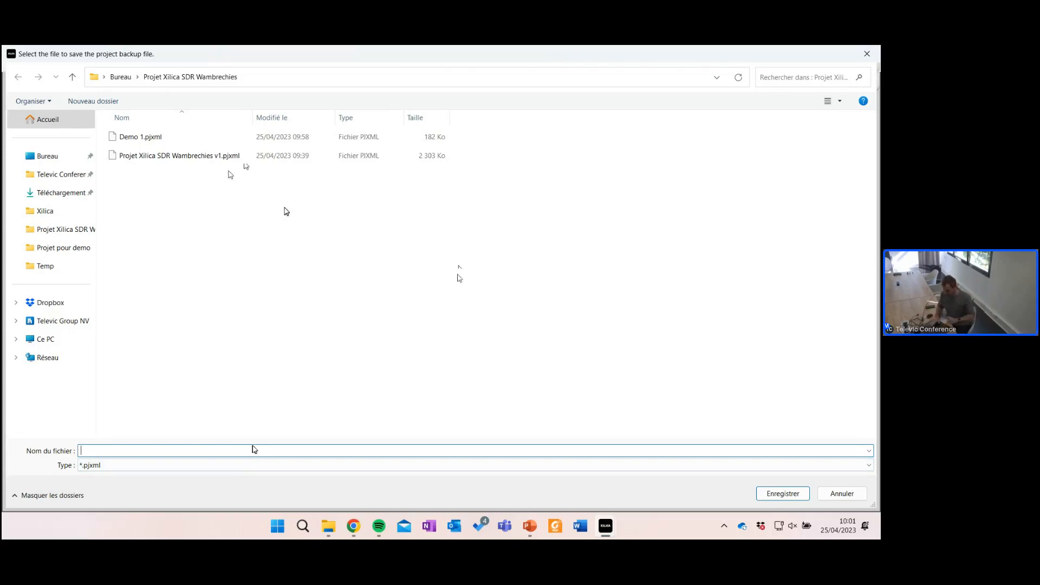
text(Proj)
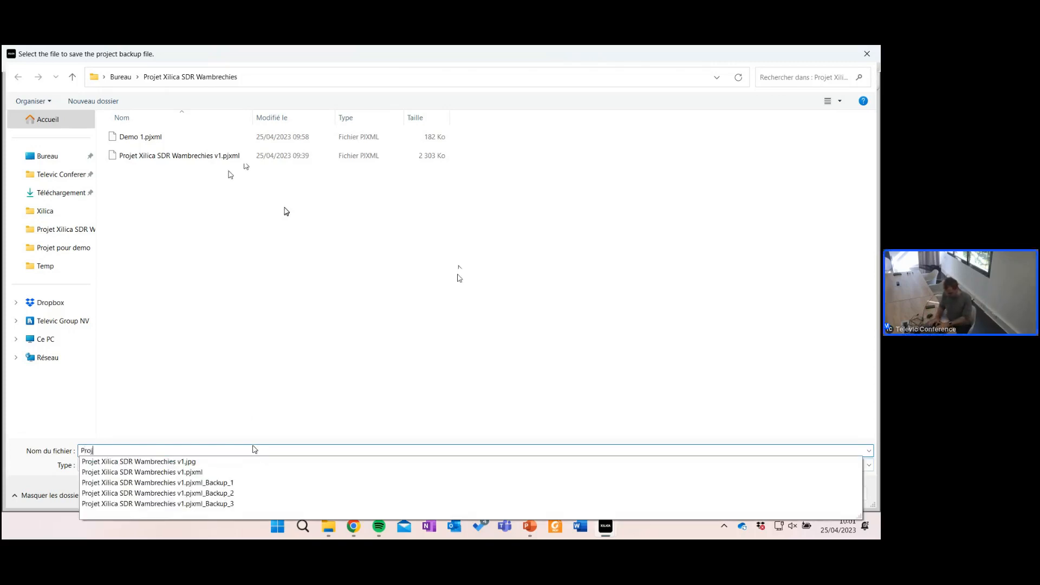
text(et Xilica SDR Ba)
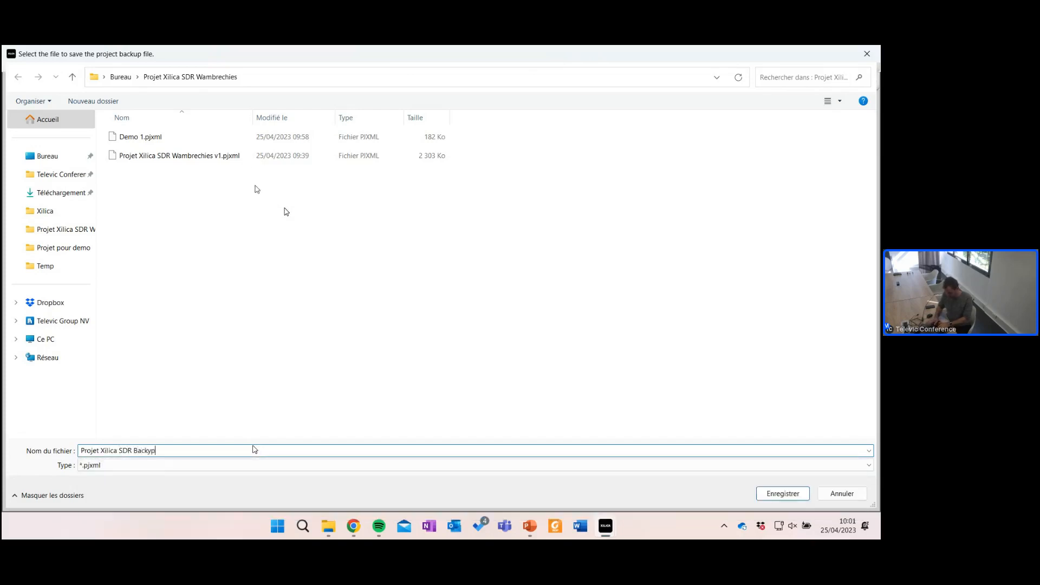
text(ckup)
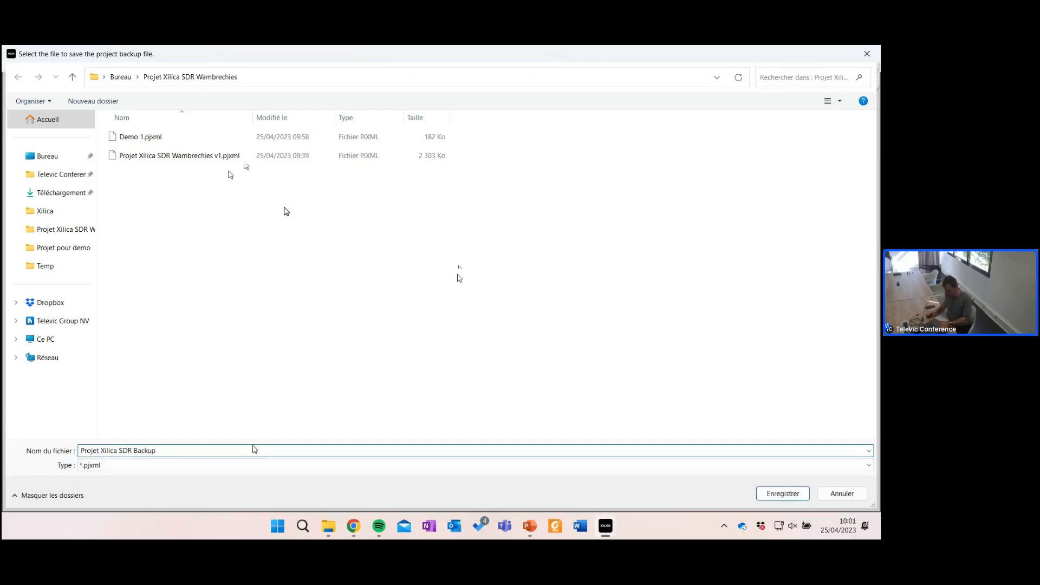
key(Return)
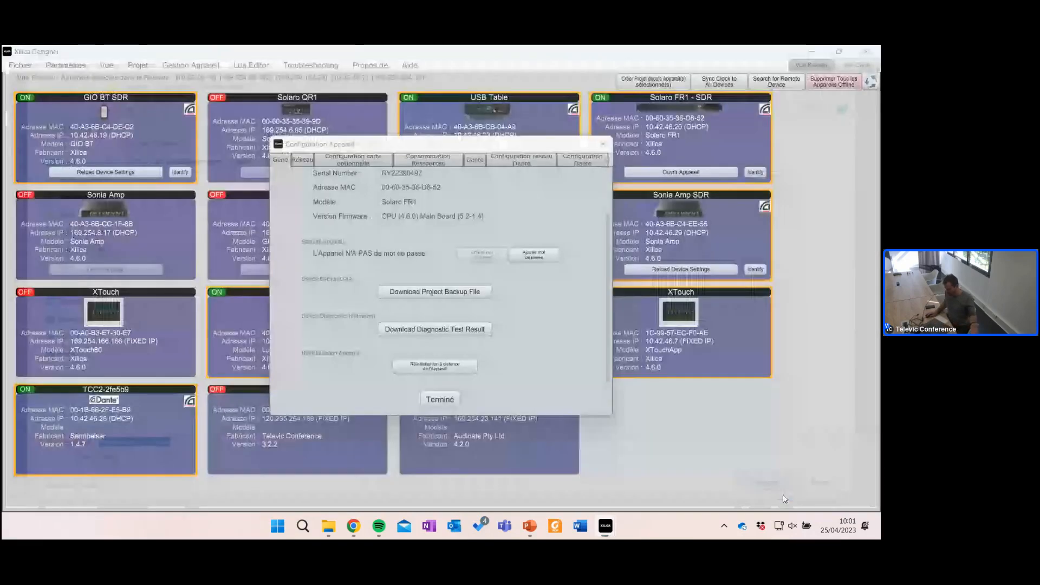
click(603, 144)
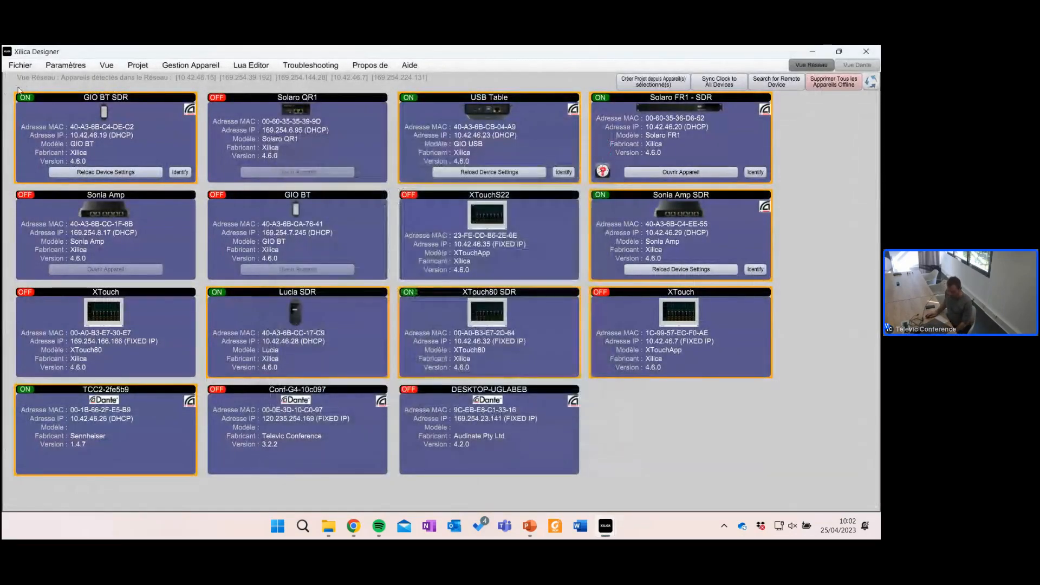
Step: Open the project file Projet Xilica SDR Wambrechies v1.pjxml and inspect the rectangle framing the Sources group
click(20, 65)
click(46, 90)
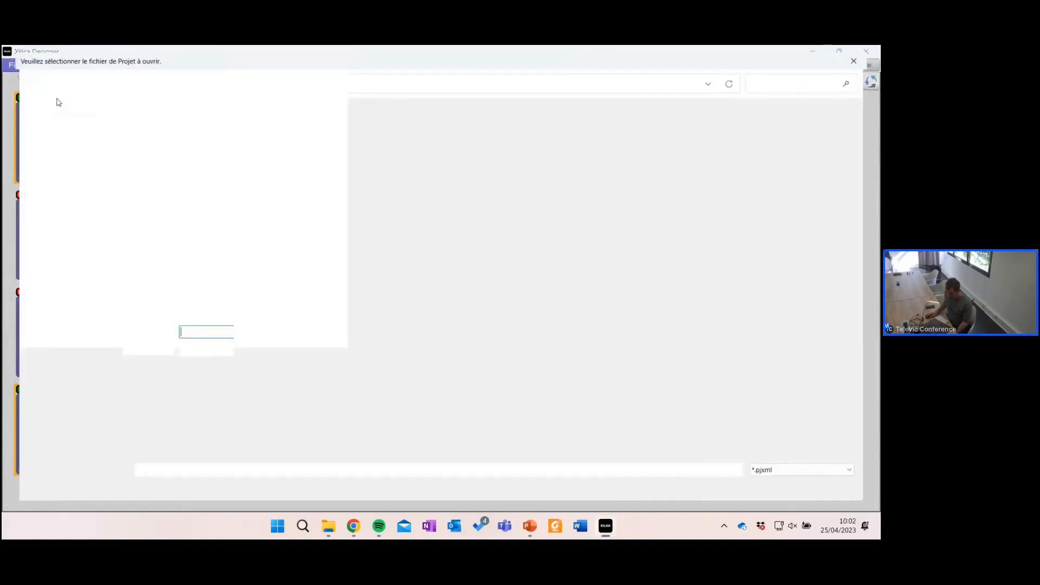
double_click(190, 156)
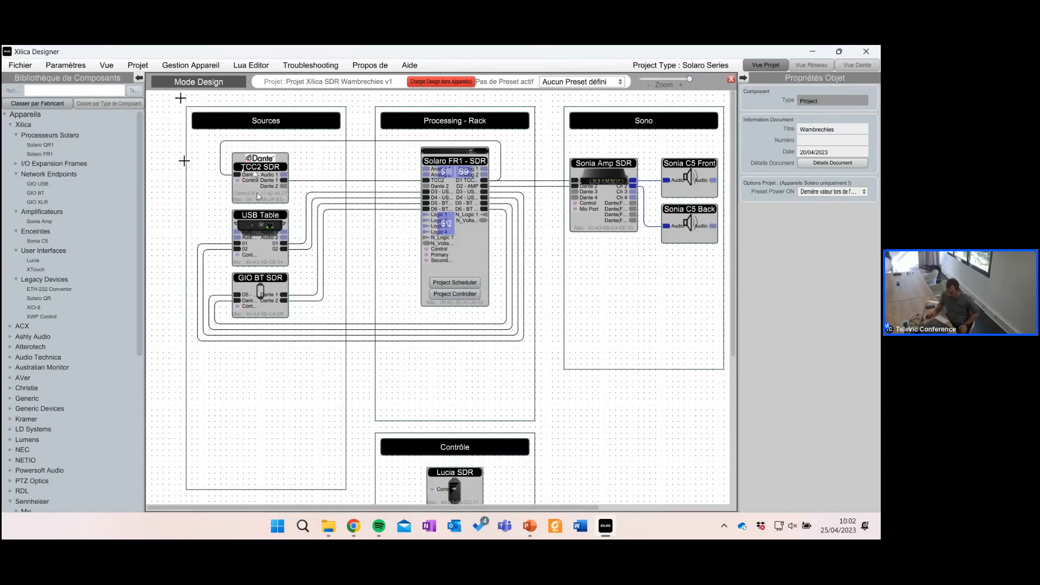
click(186, 157)
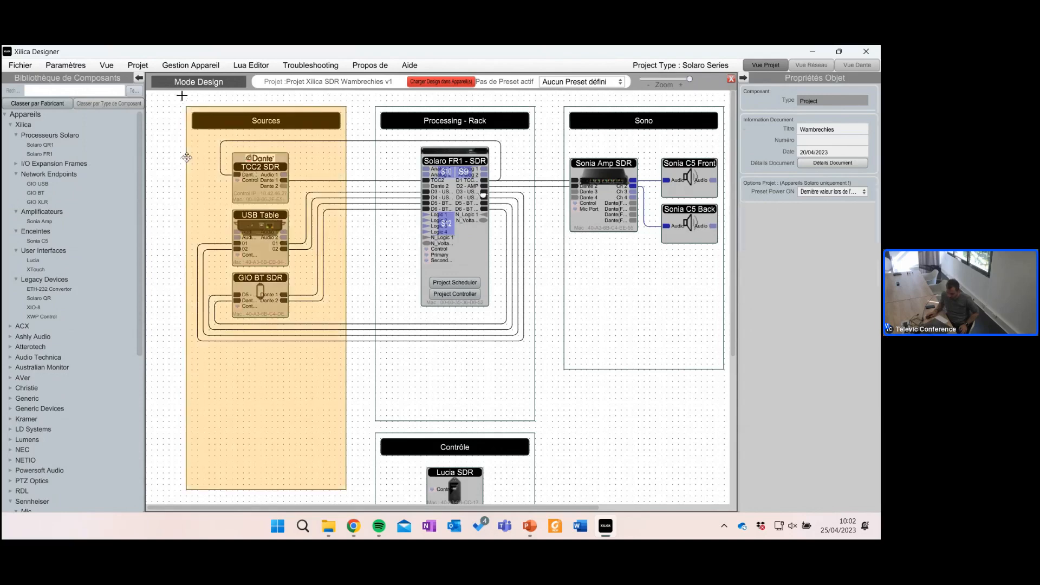
scroll(65, 390, down, 8)
scroll(63, 392, down, 1)
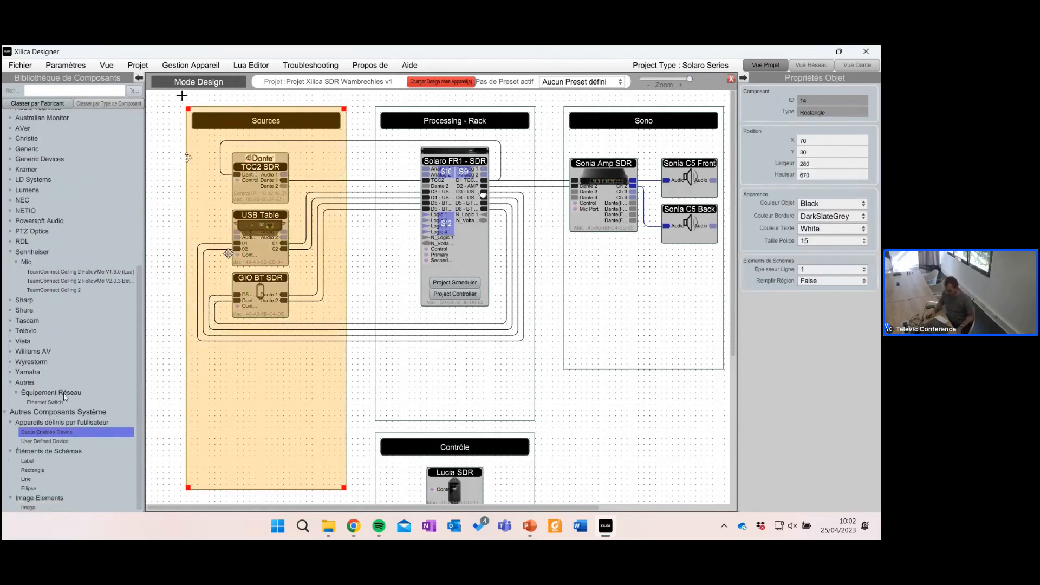
Step: Set the cable color of the D1 TCC2 et AMP link between the Solaro FR1 and TCC2 blocks to CadetBlue
click(367, 138)
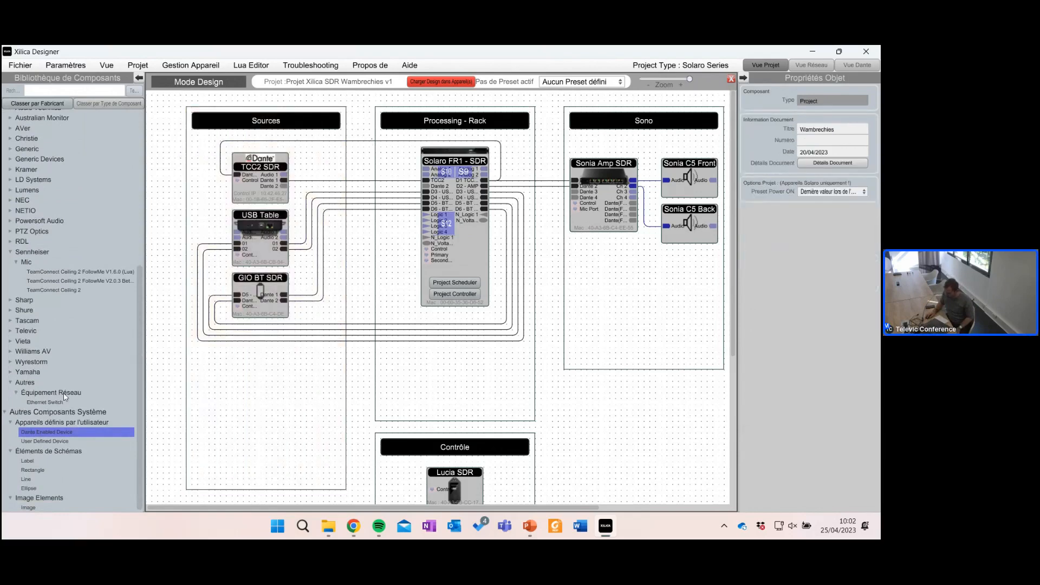
click(367, 142)
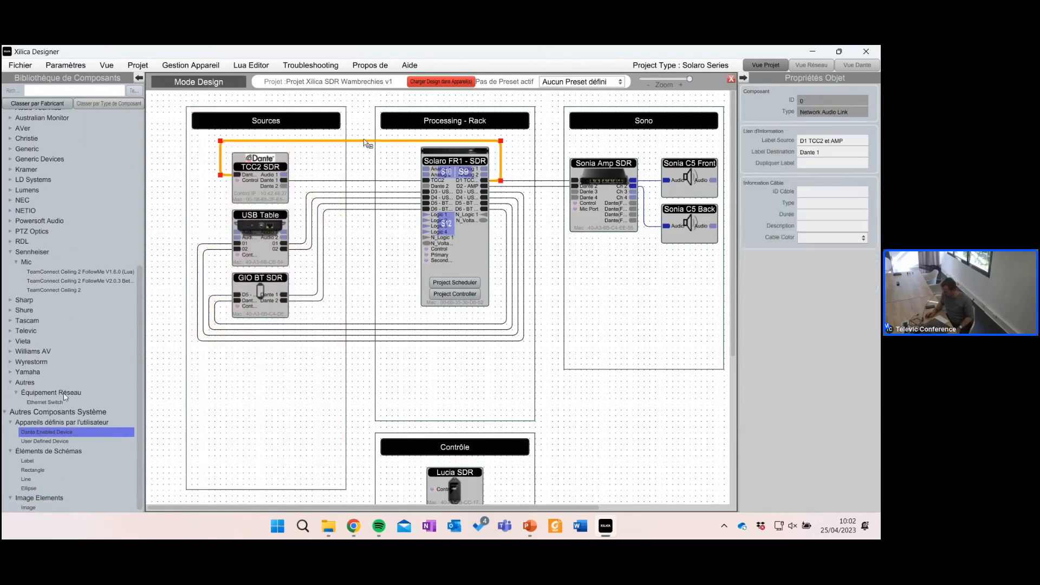
click(829, 239)
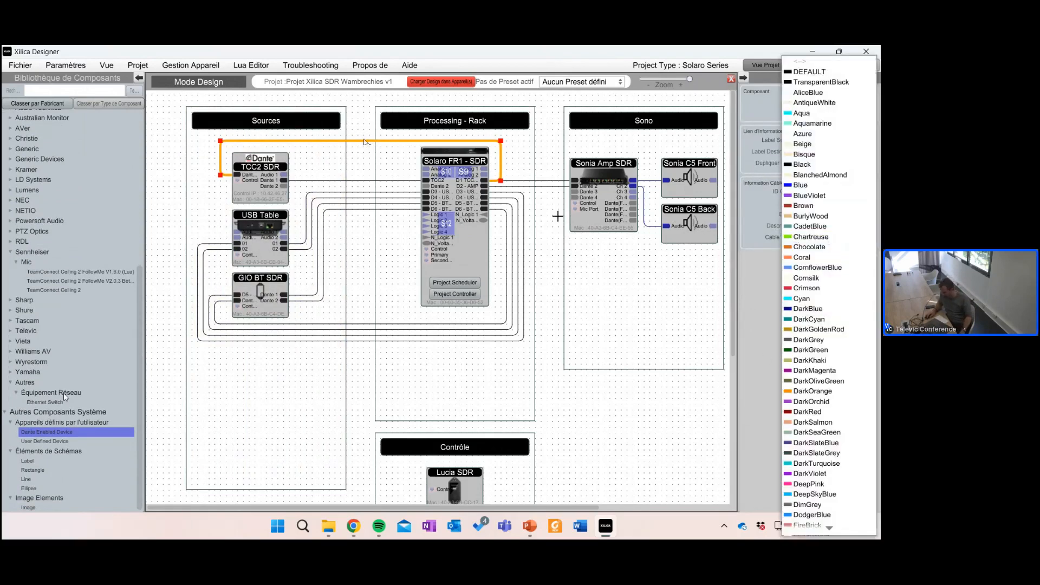
click(833, 226)
click(407, 270)
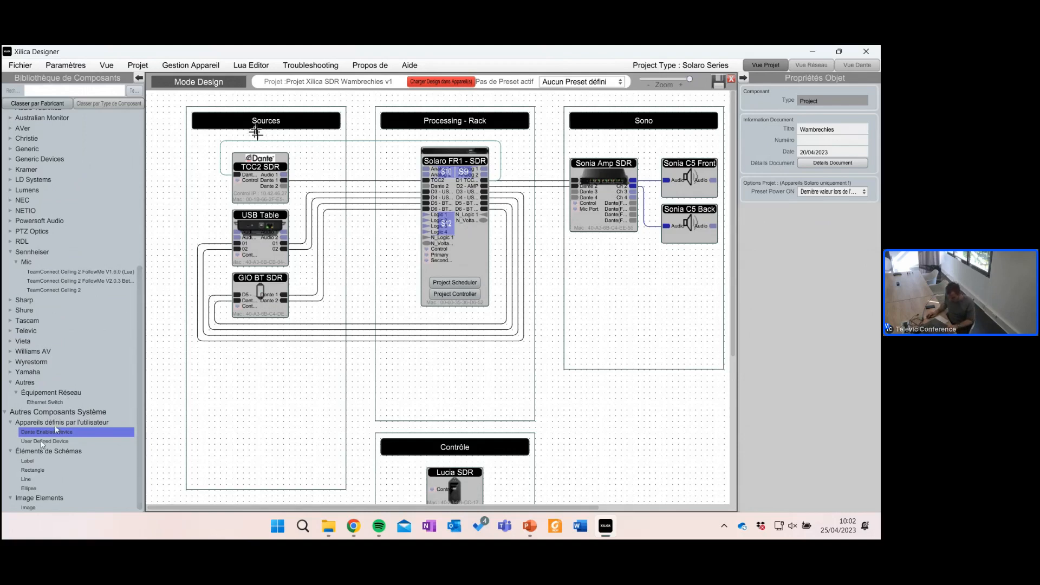
Step: Place a User Defined Device below the GIO BT SDR block at about X 170, Y 480, with one control input
drag(44, 441, 258, 374)
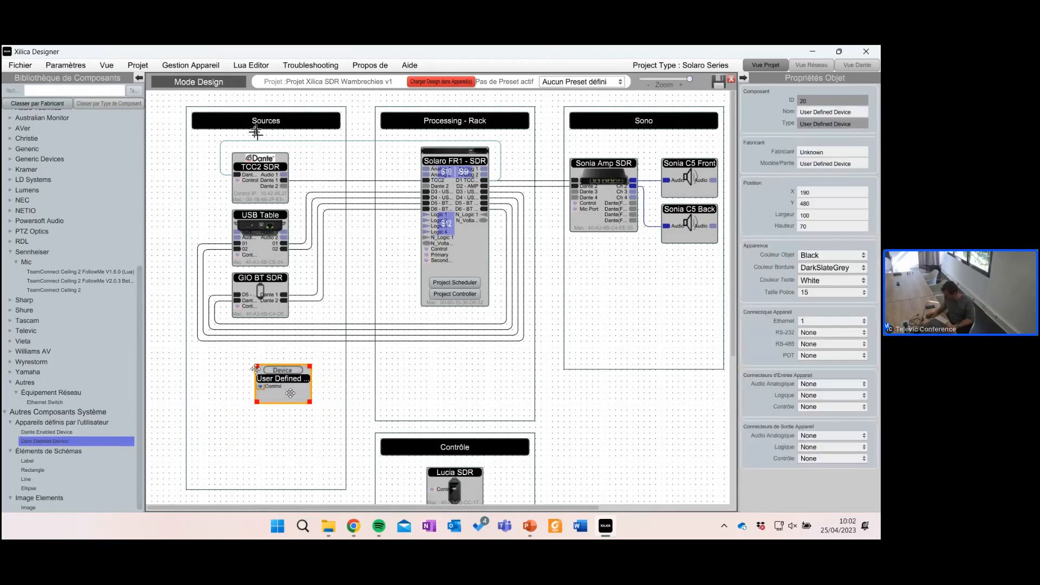
click(833, 407)
click(834, 415)
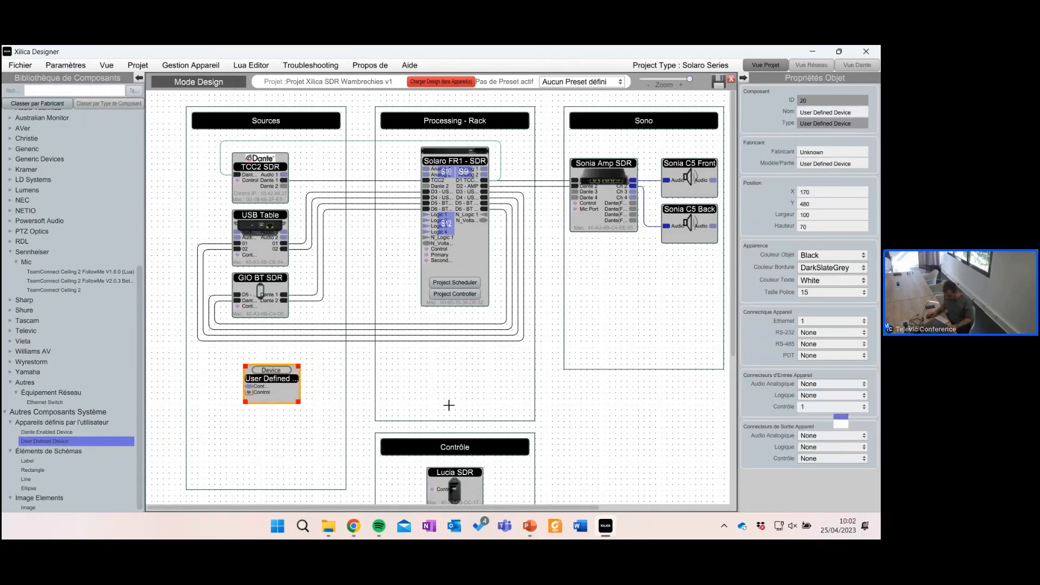
Step: Give the User Defined Device one logic output and connect it to the Logic 1 input of the Solaro FR1 - SDR
click(831, 395)
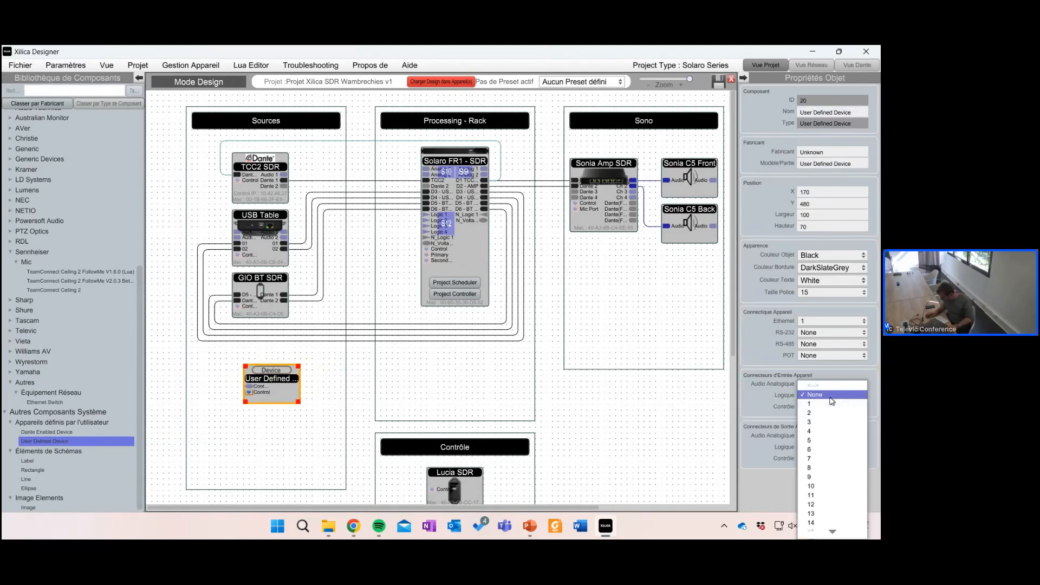
click(776, 401)
click(832, 446)
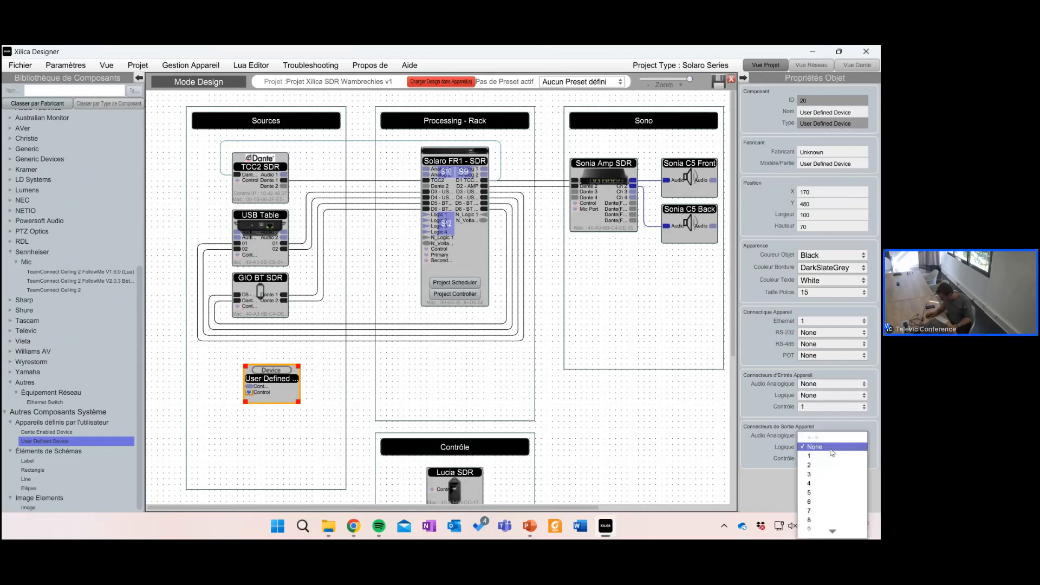
click(815, 459)
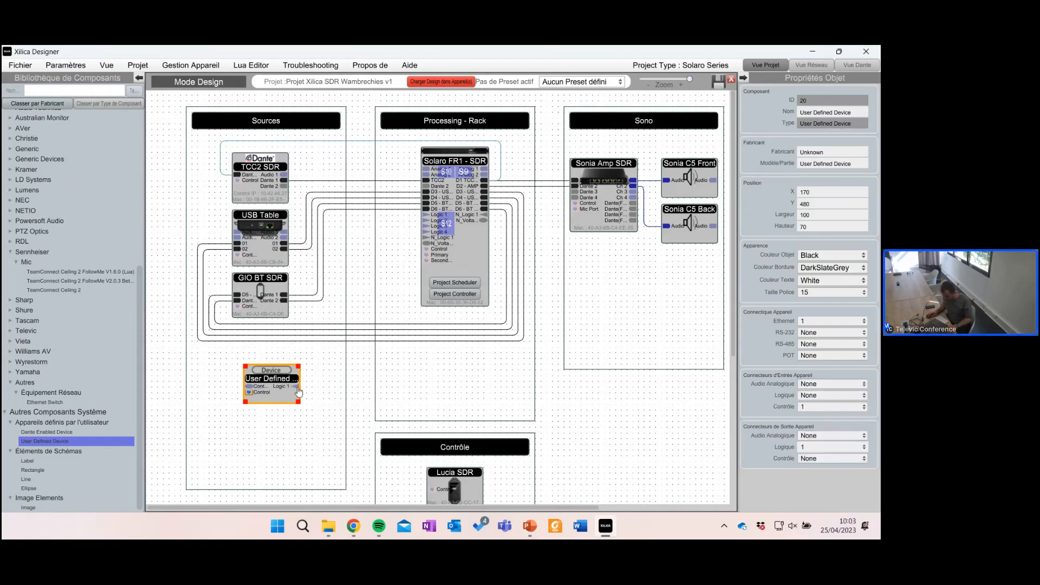
drag(297, 386, 429, 215)
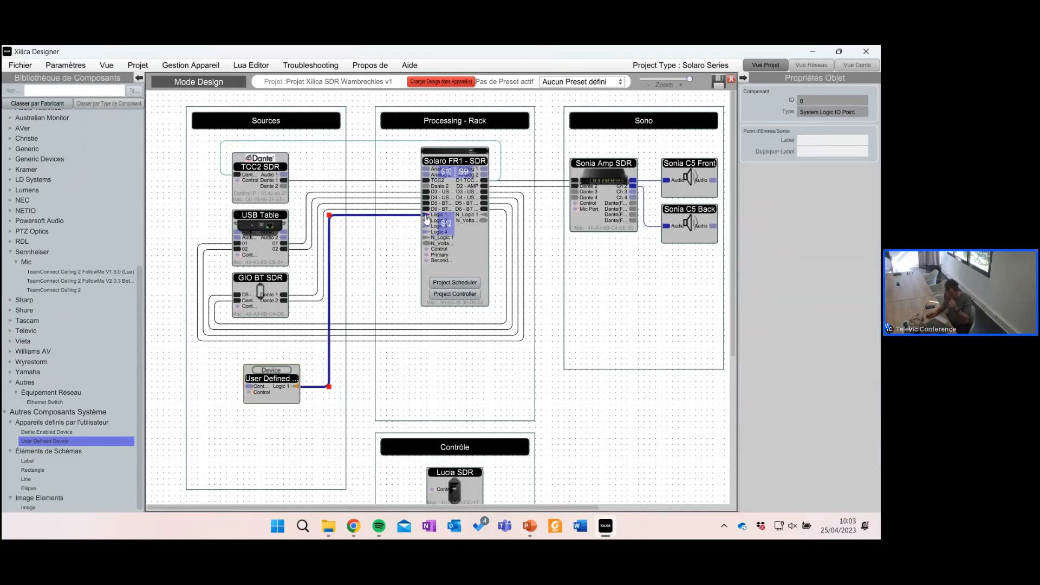
Step: Set the User Defined Device's manufacturer to "--" and rename the device Interrupteur
click(276, 379)
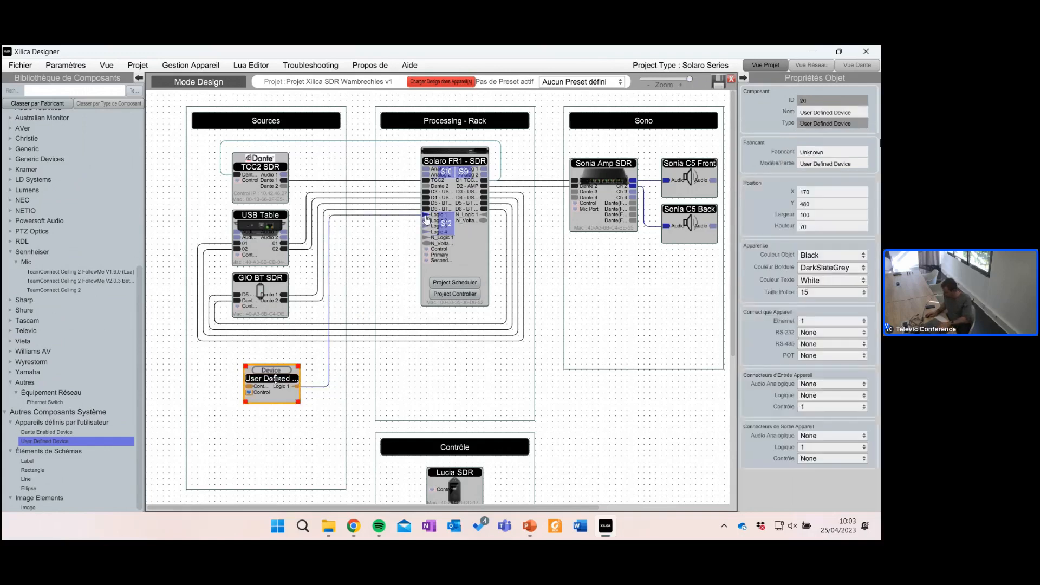
click(843, 152)
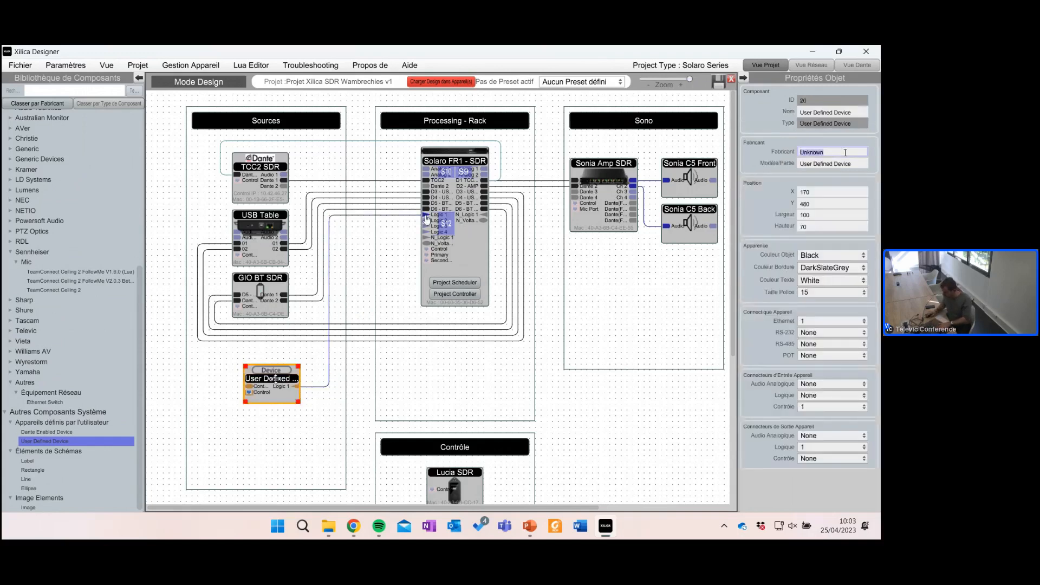
text(--)
click(863, 111)
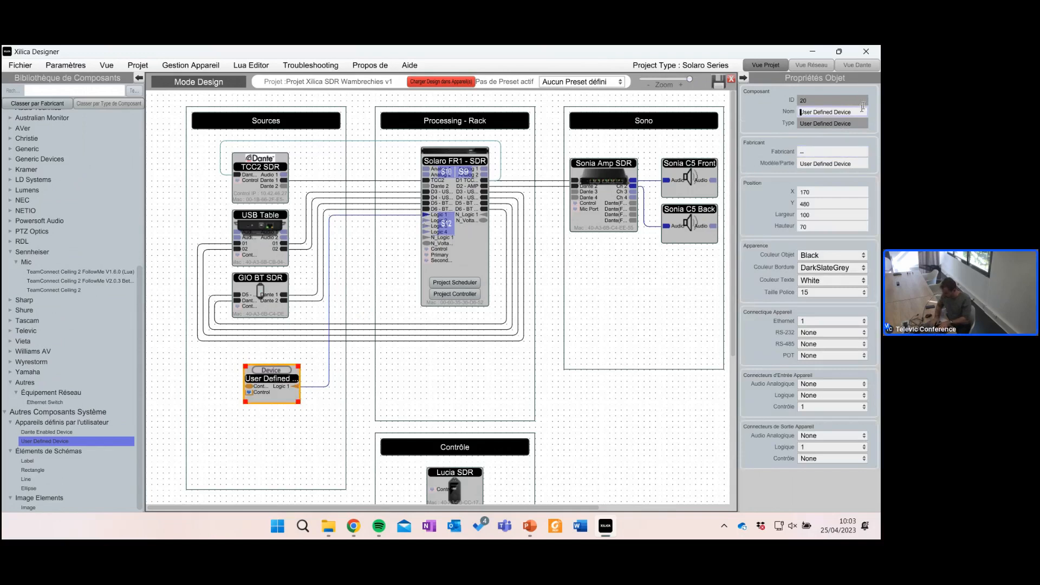
key(ctrl+a)
text(Interrup)
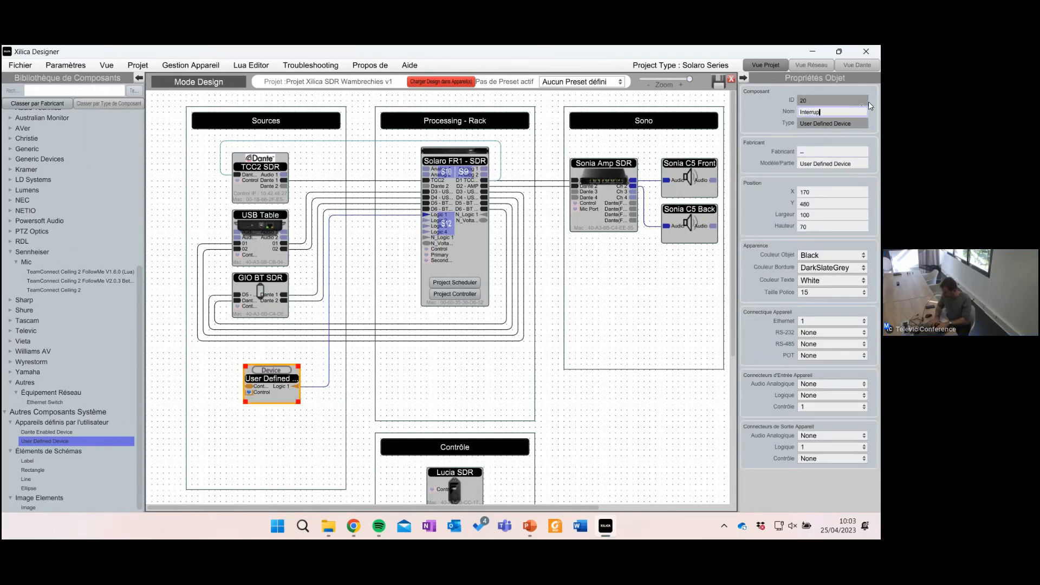
text(teur)
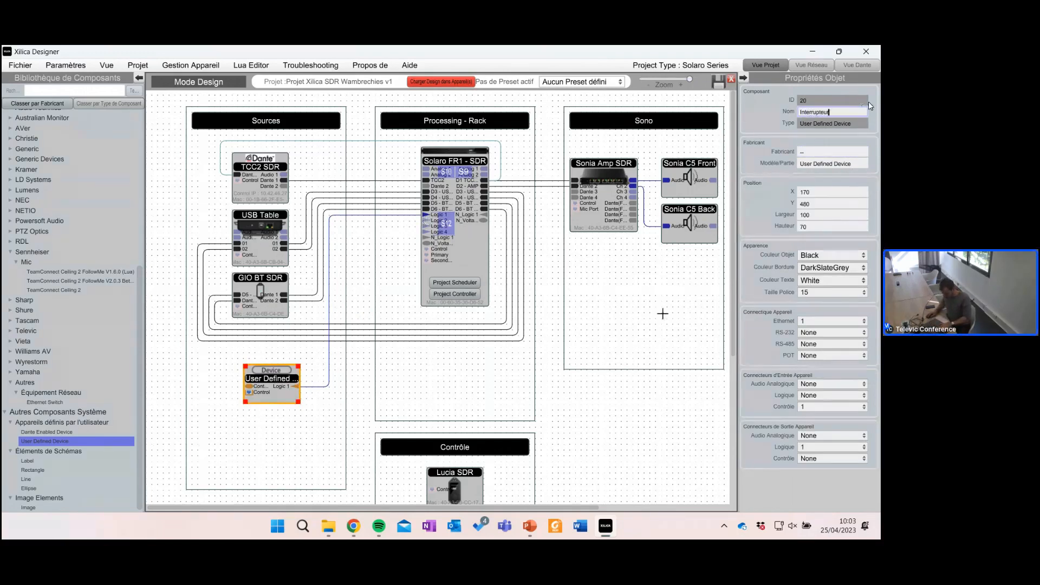
key(Return)
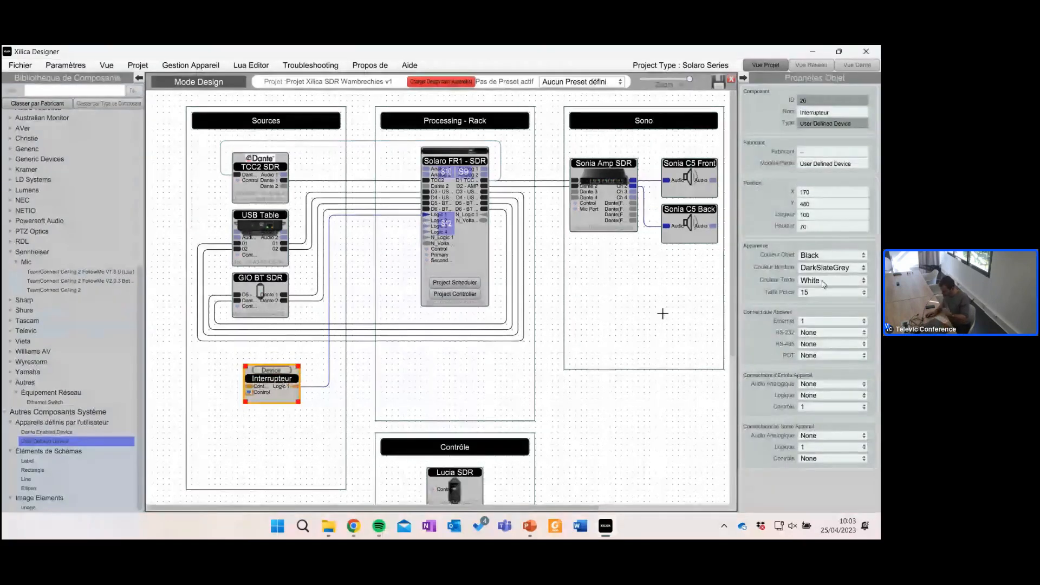
Step: Set the object color of the Interrupteur device to Brown
click(823, 282)
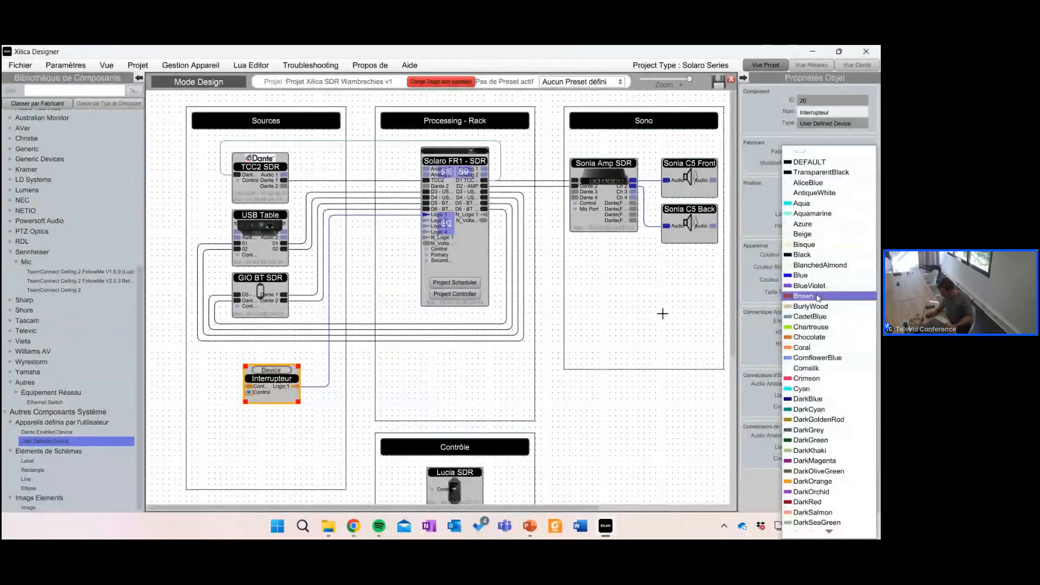
click(818, 296)
click(566, 408)
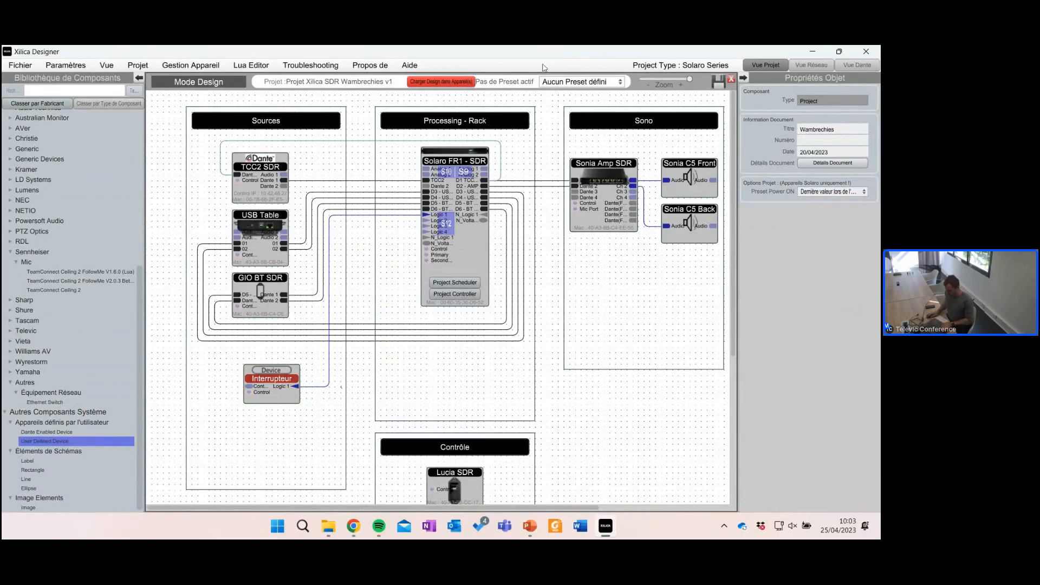
Step: Close the current project without saving and open the recent project Demo 1.pjxml
click(733, 79)
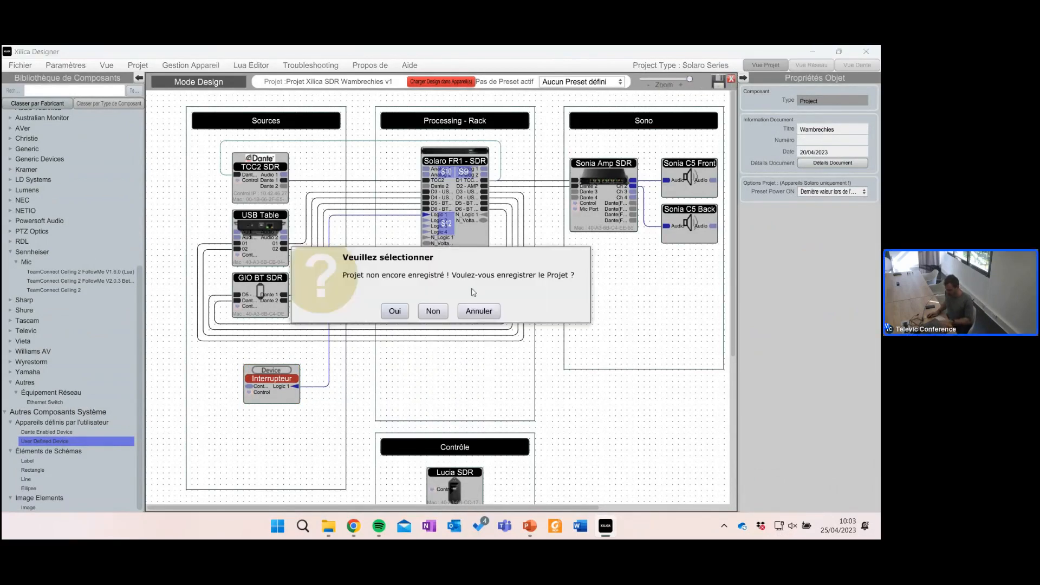
click(433, 310)
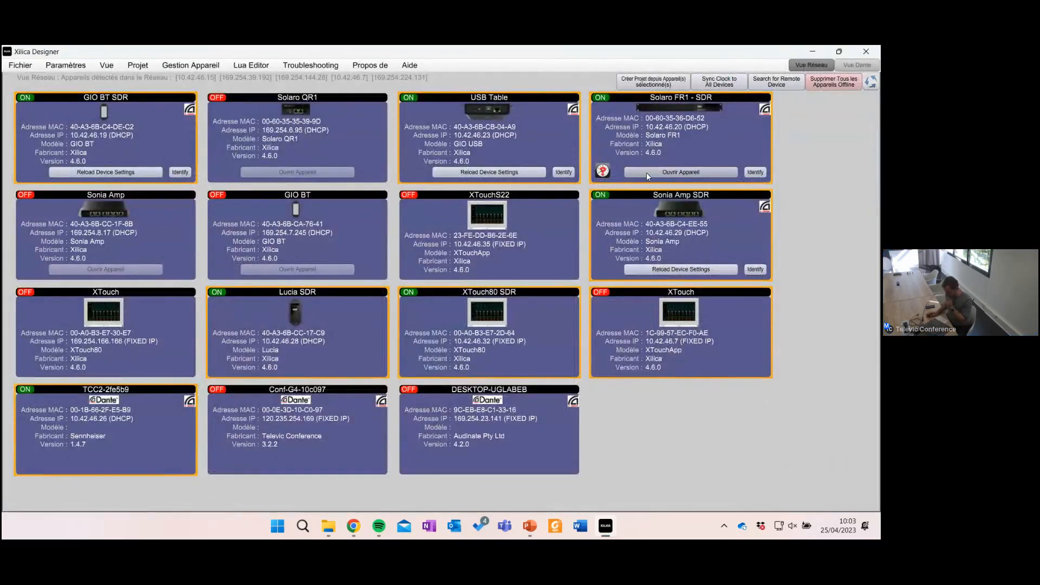
click(20, 65)
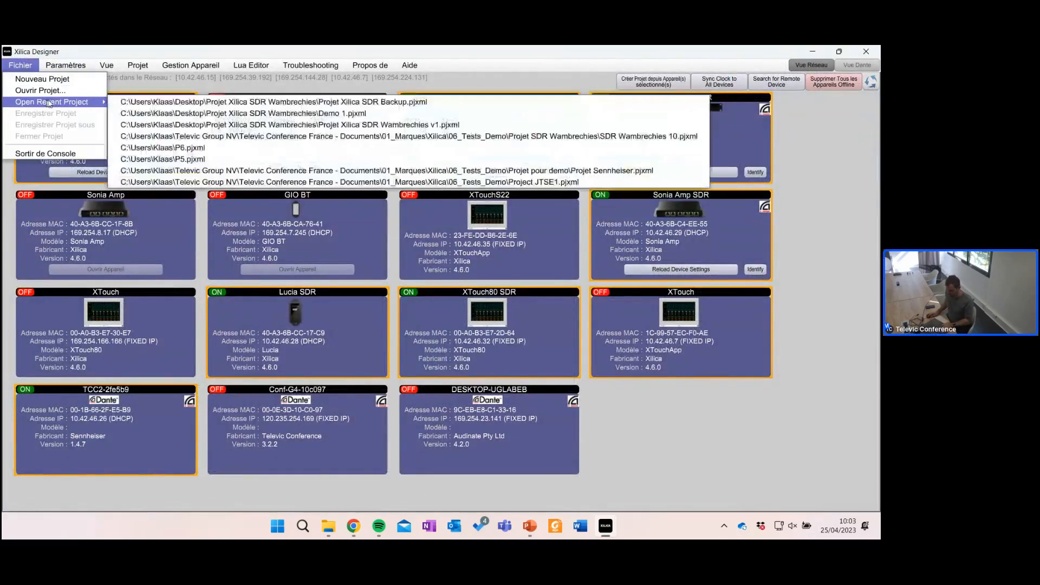
mouse_move(84, 104)
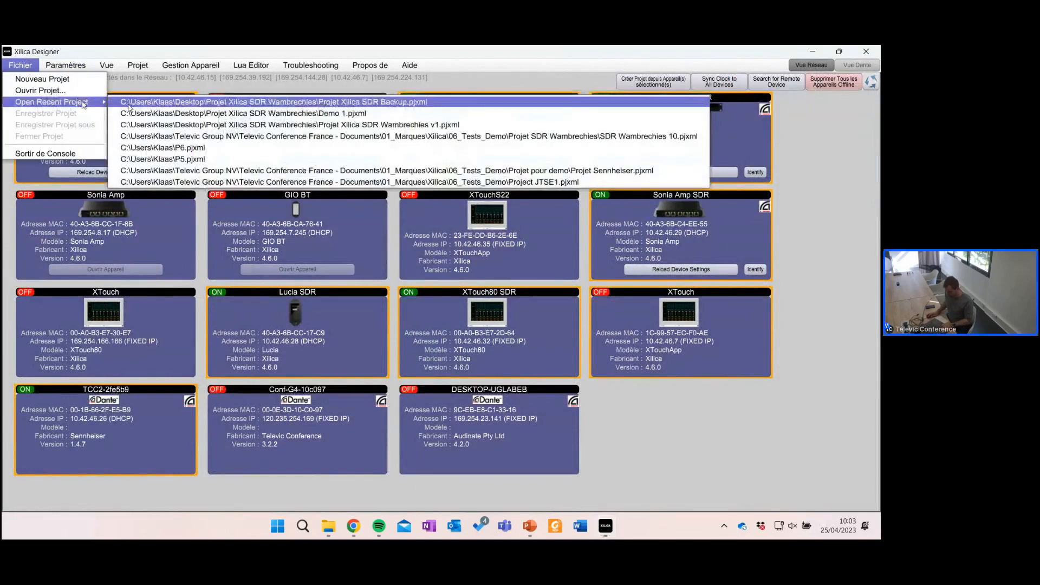
click(165, 113)
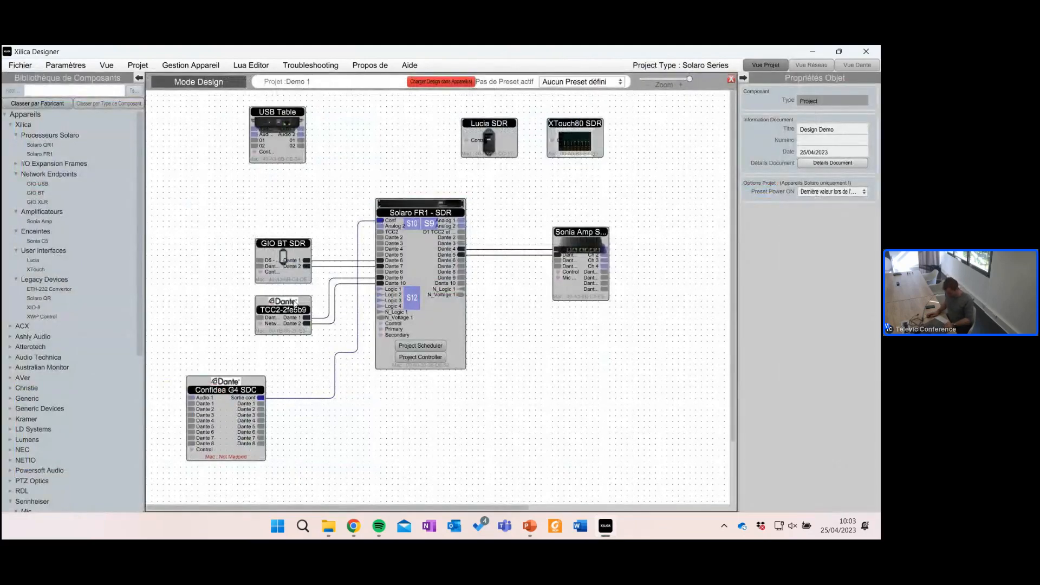
Step: Move the GIO BT SDR block up below USB Table and shift the bend of its Dante 1 link so its two links do not cross
drag(288, 241, 285, 194)
click(341, 221)
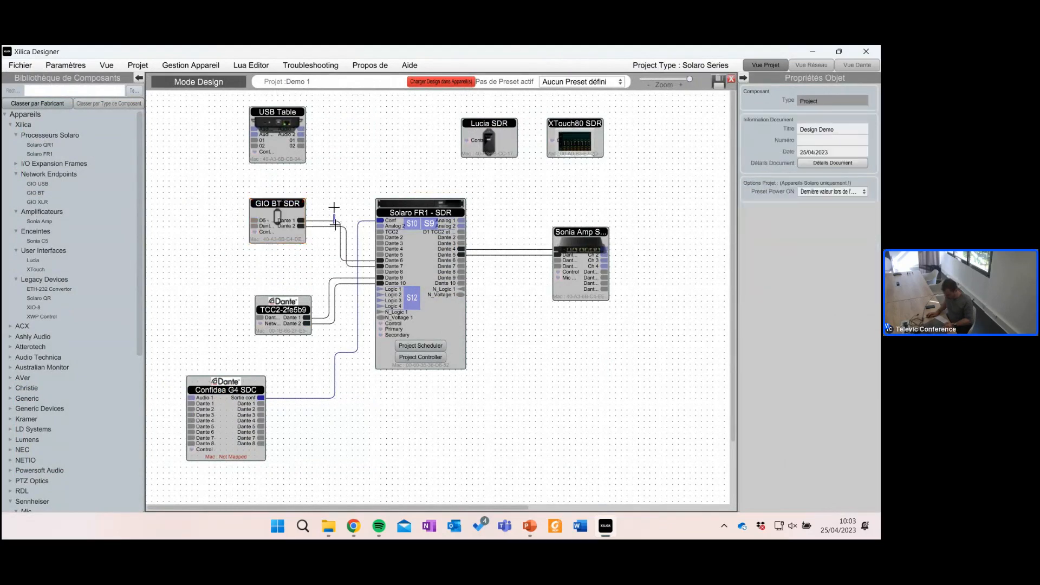
click(341, 221)
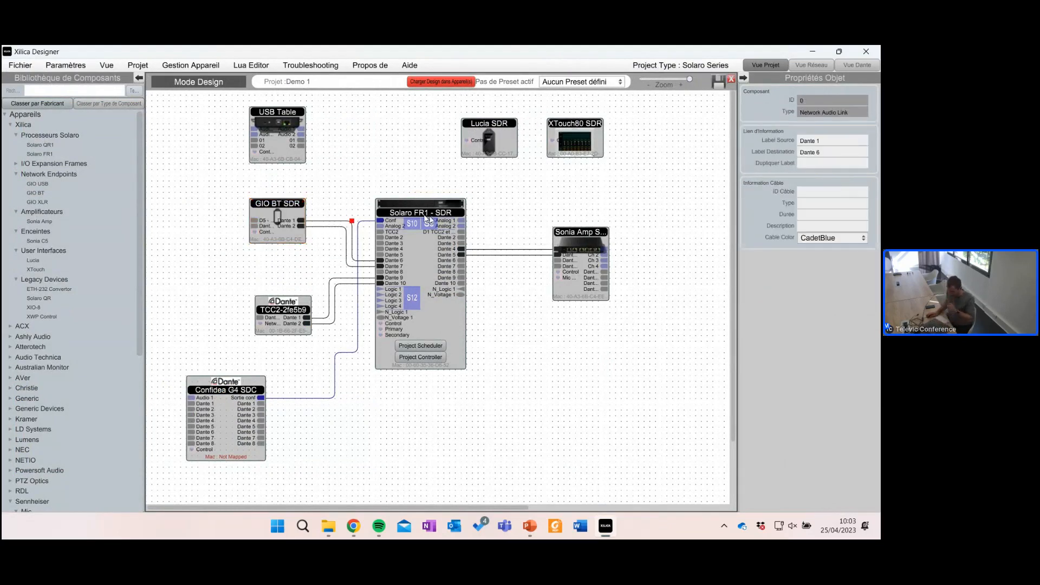
click(347, 174)
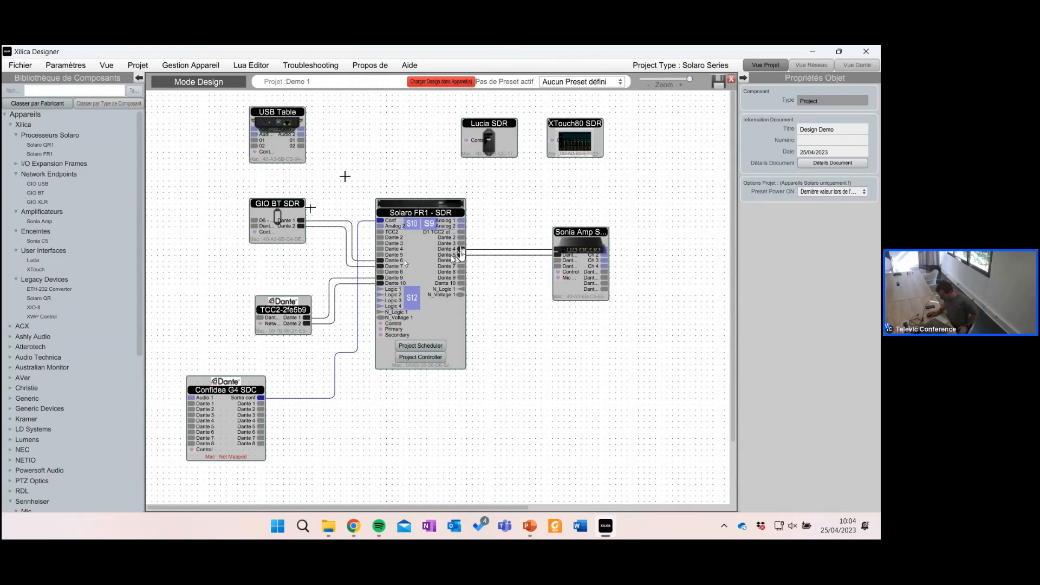
Step: Label the Dante 4 output of the Solaro FR1 - SDR, which feeds the Sonia Amp, as Amp1
click(581, 230)
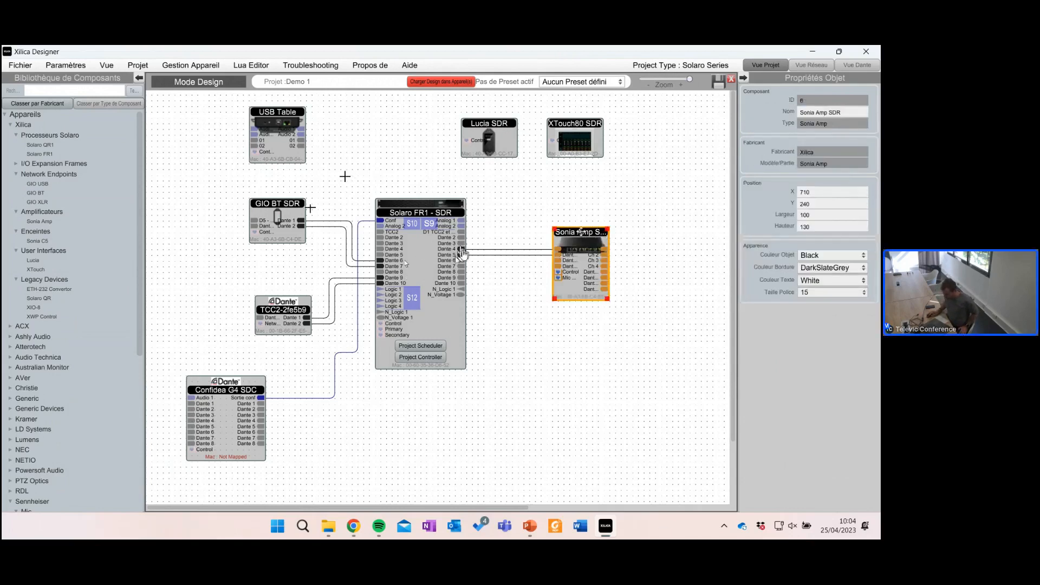
click(462, 250)
click(456, 252)
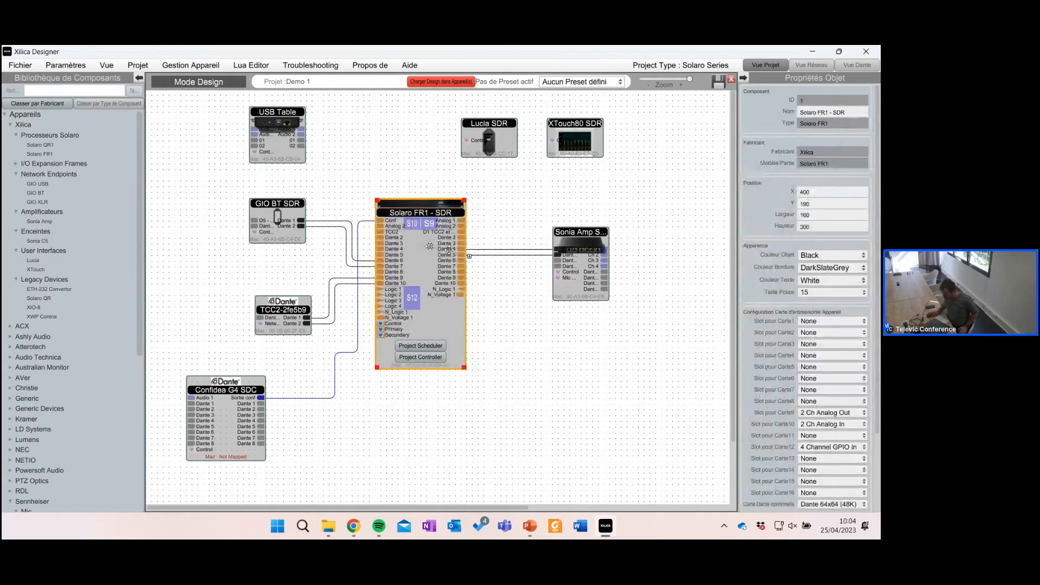
click(476, 292)
click(462, 251)
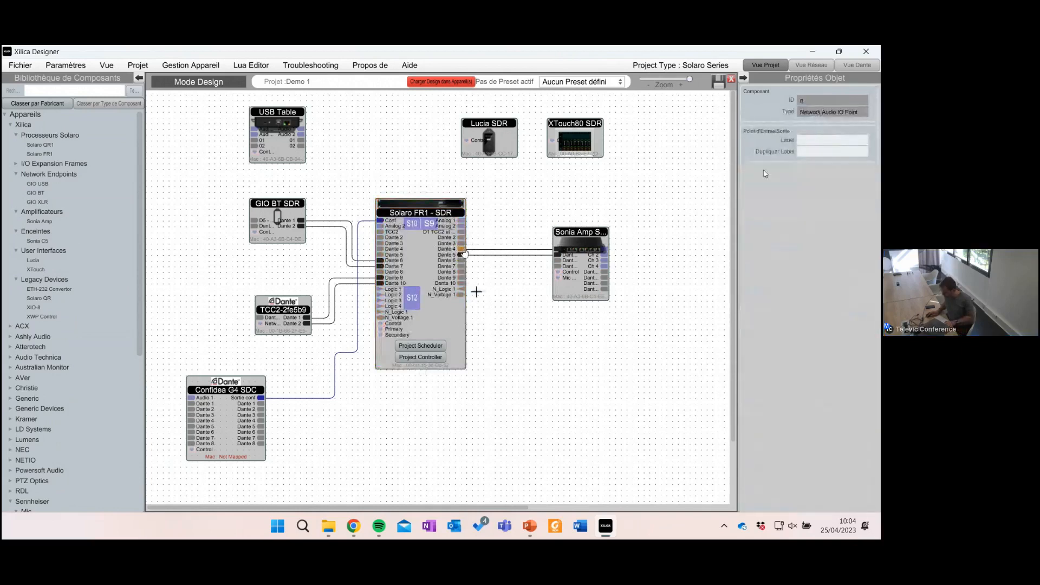
click(832, 140)
text(S)
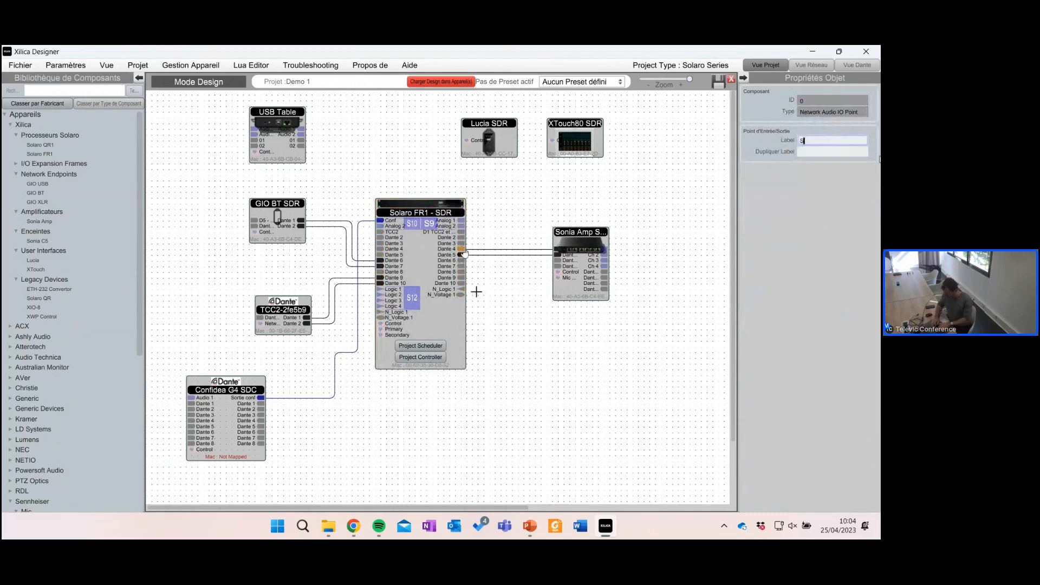
key(BackSpace)
text(Amp1)
click(687, 211)
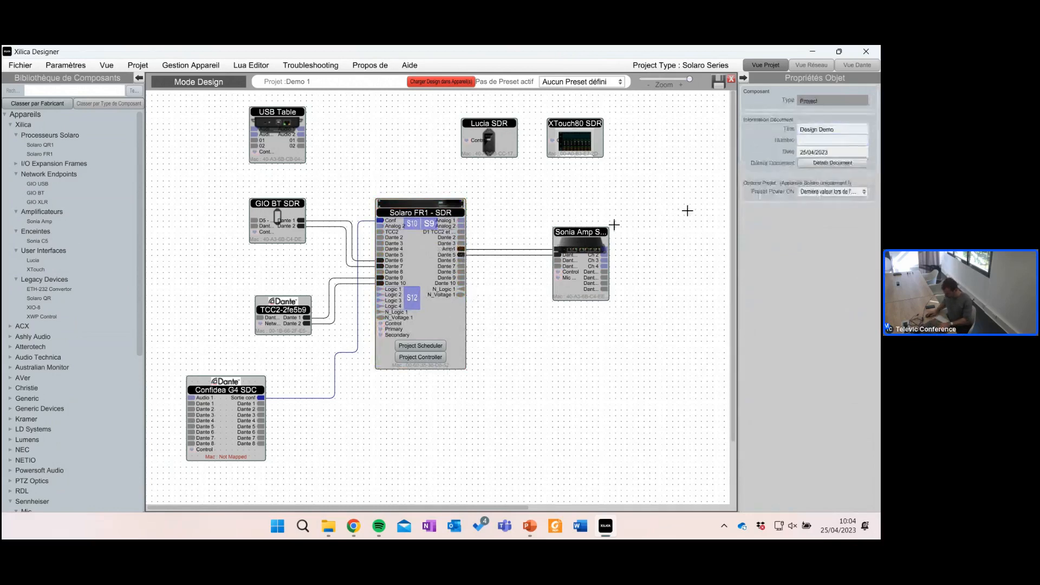
Step: Label the Dante 5 output of the Solaro FR1 - SDR as Amp2
click(462, 255)
click(816, 140)
text(A)
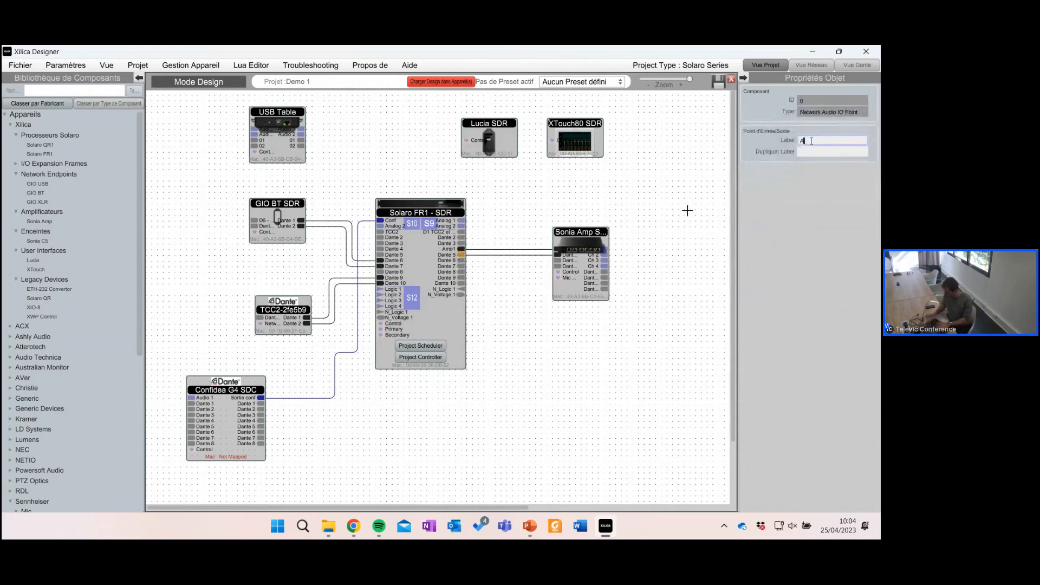
text(mp2)
click(684, 176)
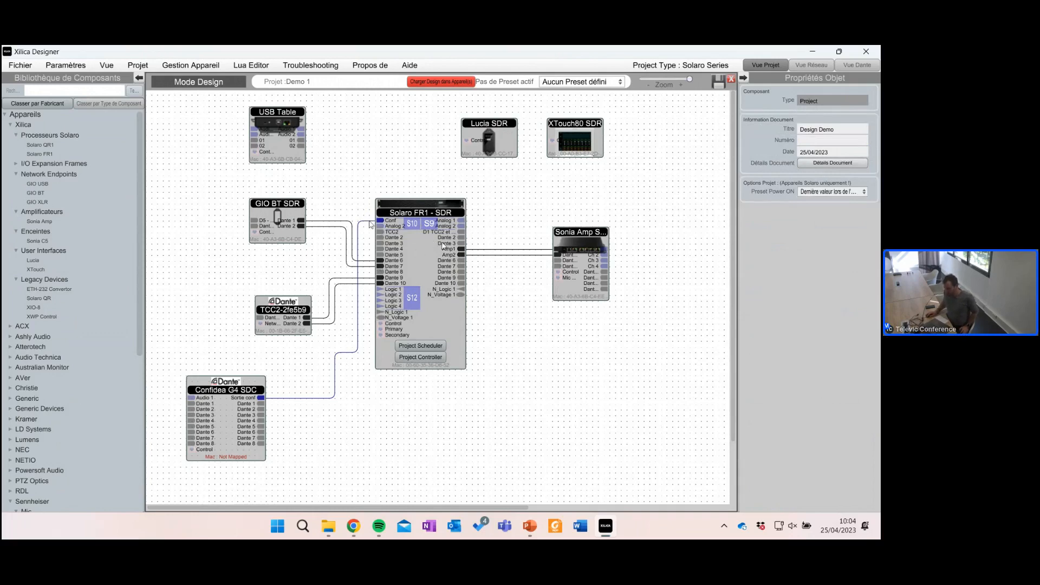
Step: Open the Solaro FR1 - SDR schematic at full size and move its Network Logic and Network Voltage input blocks below the Dante Card
double_click(418, 252)
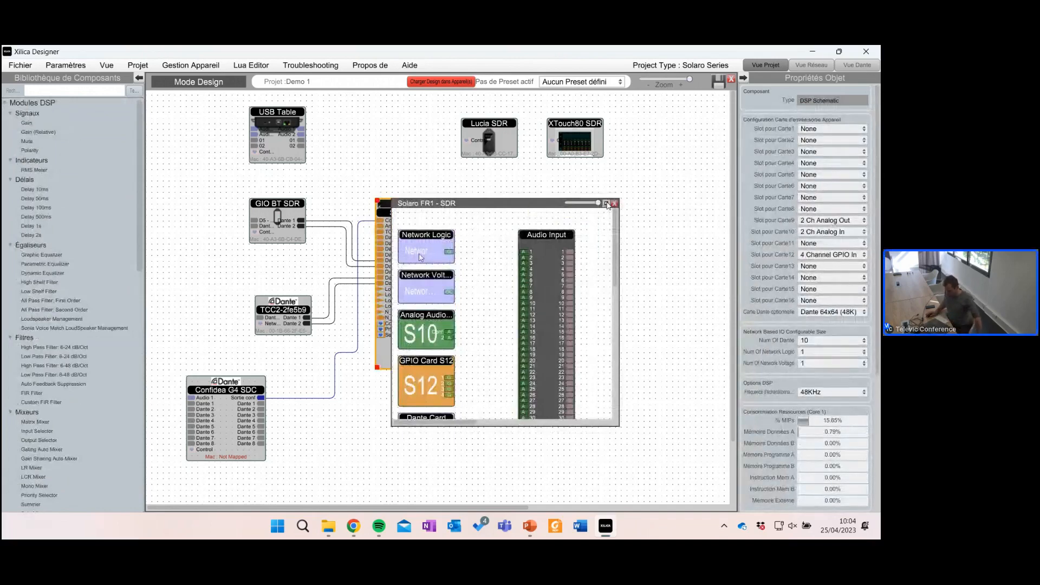
click(606, 203)
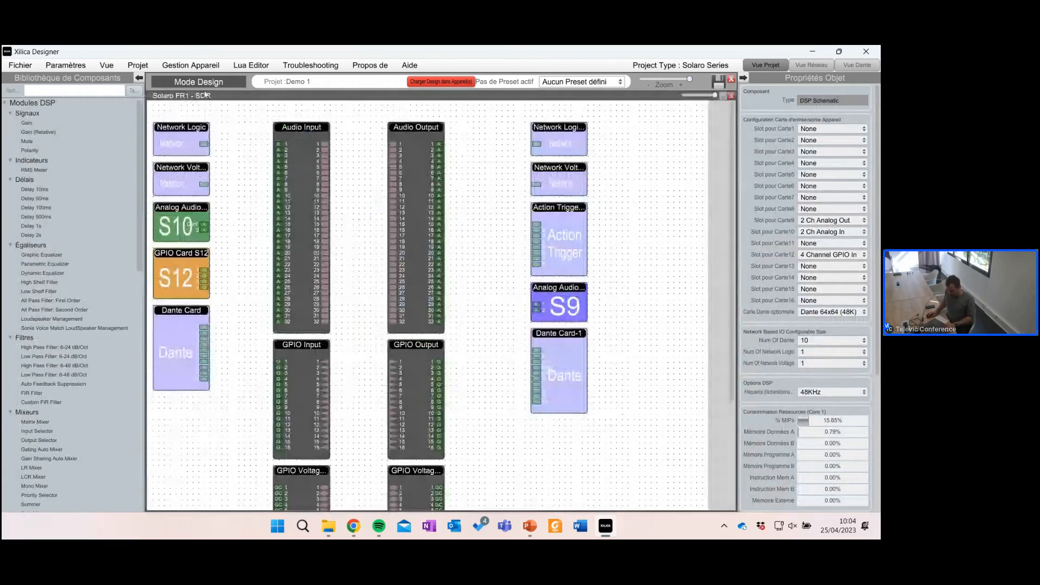
click(194, 141)
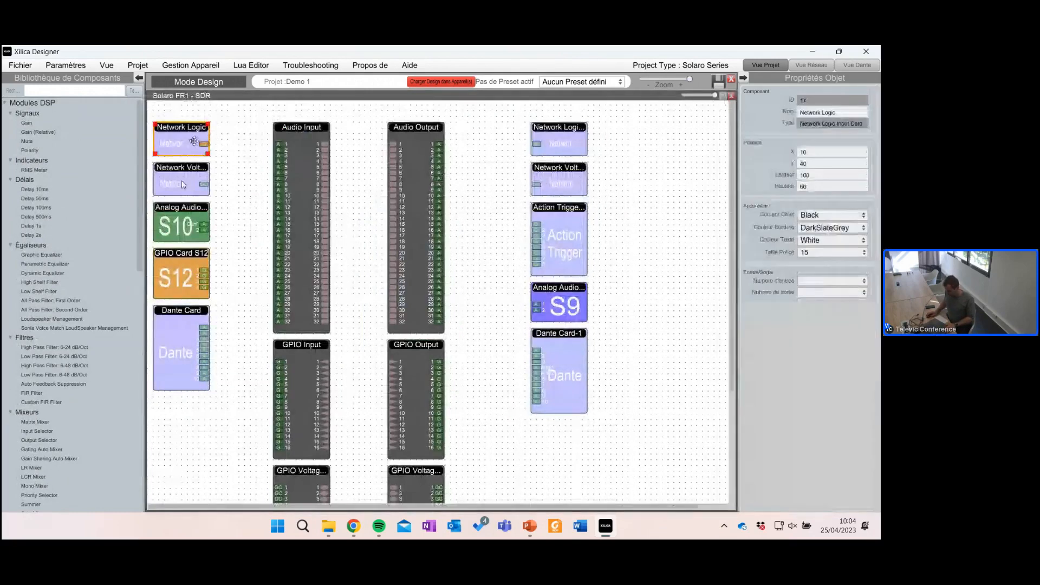
ctrl+click(182, 185)
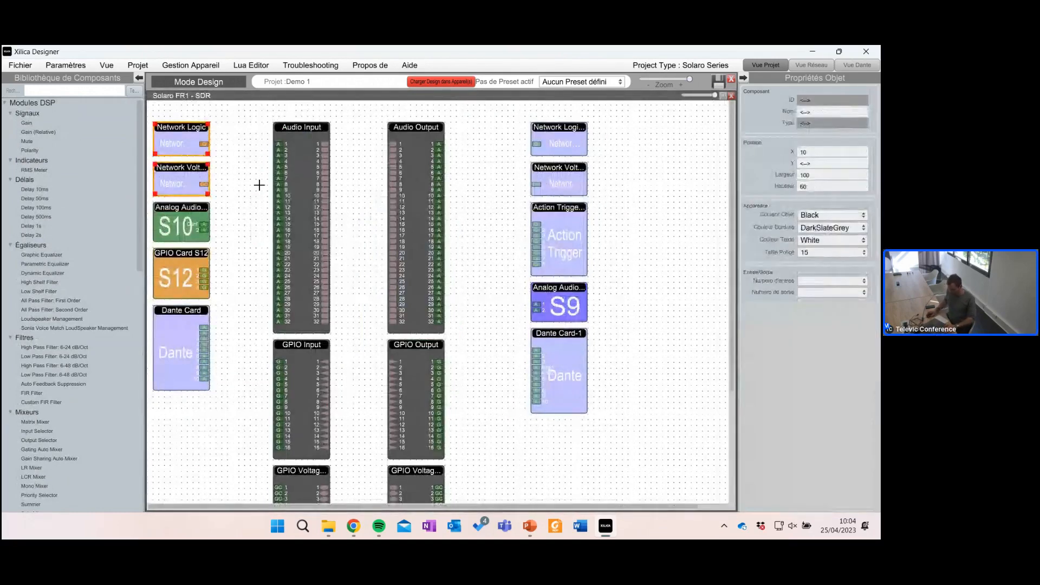
scroll(186, 222, down, 1)
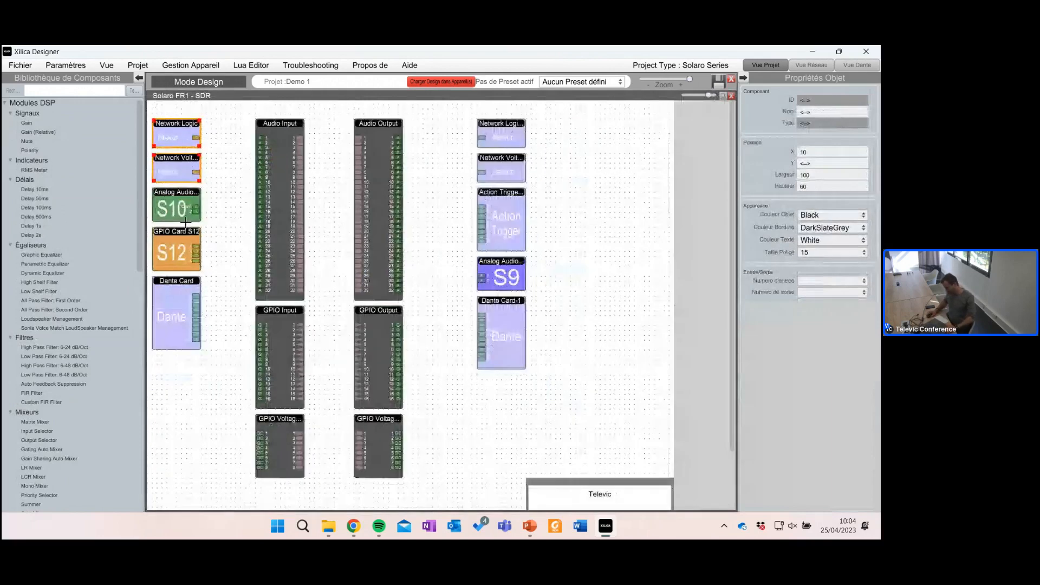
scroll(186, 222, down, 2)
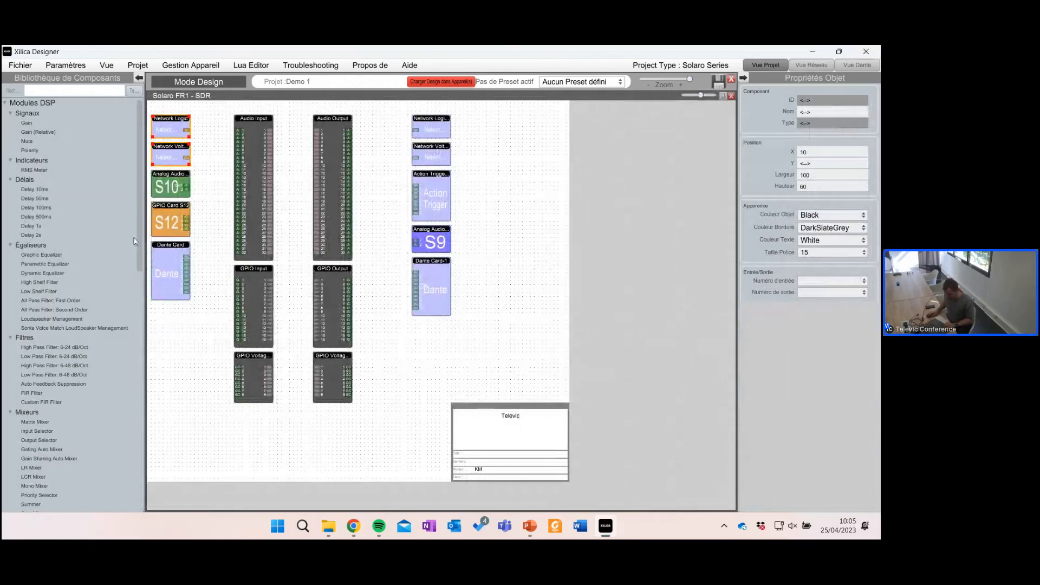
drag(167, 129, 167, 319)
click(217, 275)
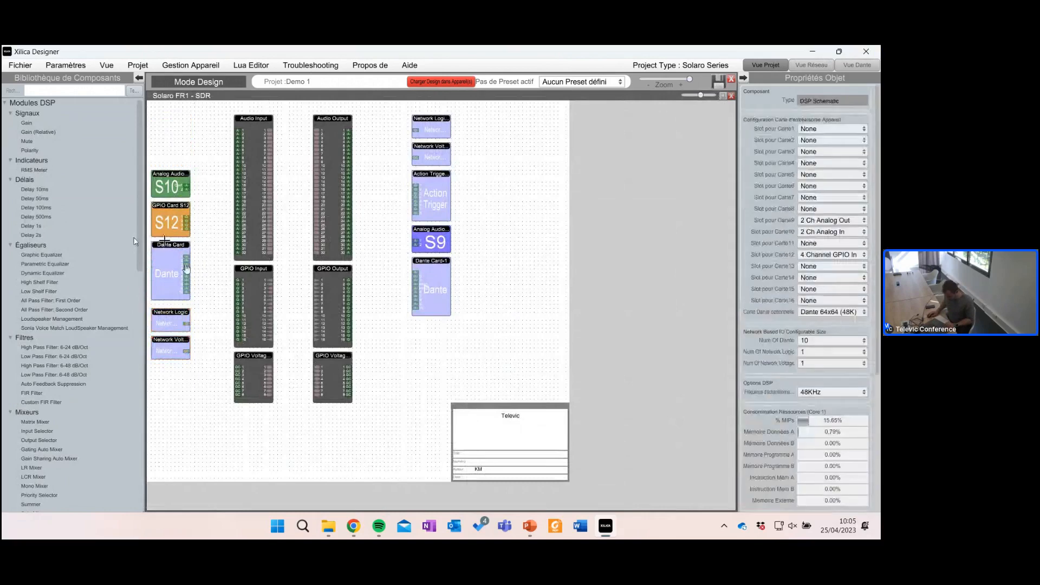
Step: Place the Dante Card at the head of the input card column and lower the S10 and S12 cards beneath it
drag(186, 267, 186, 141)
click(235, 235)
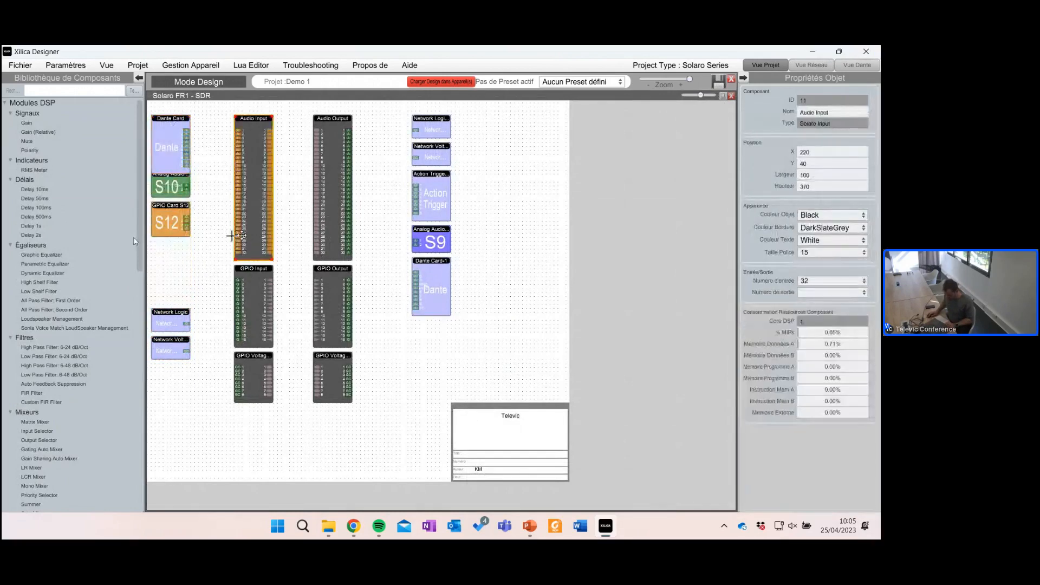
drag(213, 247, 170, 221)
click(217, 183)
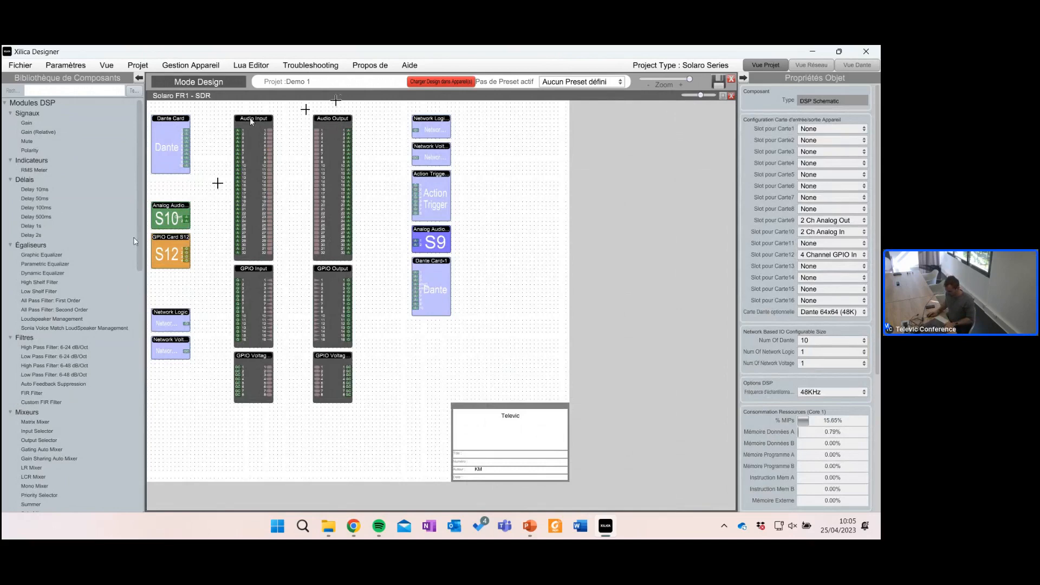
Step: Shift the Audio Output, GPIO output and output card blocks together to the right, widening the gap between the input and output blocks
drag(304, 103, 488, 422)
key(Right)
key(Right)
key(Right)
key(Right)
key(Right)
key(Right)
key(Right)
key(Right)
key(Right)
key(Right)
key(Right)
key(Right)
key(Right)
key(Right)
key(Right)
key(Right)
key(Right)
key(Right)
key(Right)
key(Right)
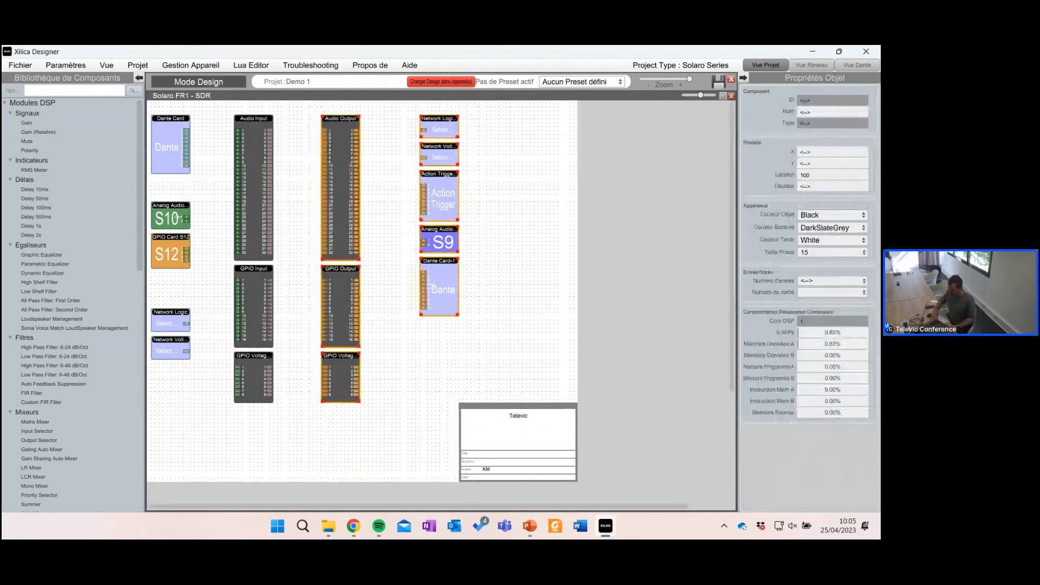
key(Right)
key(Right)
key(Right)
key(Right)
key(Right)
key(Right)
key(Right)
key(Right)
key(Right)
key(Right)
key(Right)
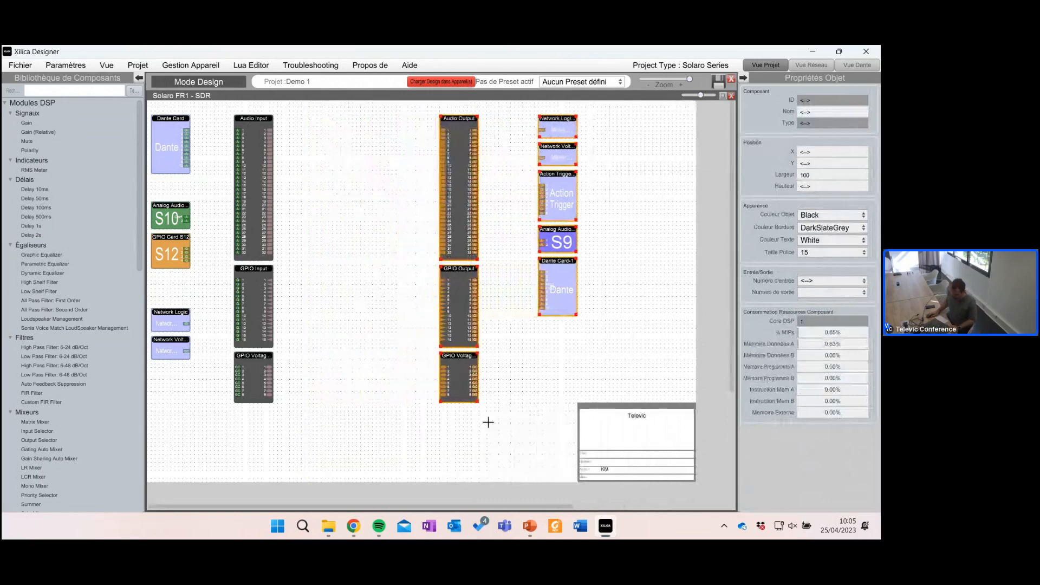
click(386, 339)
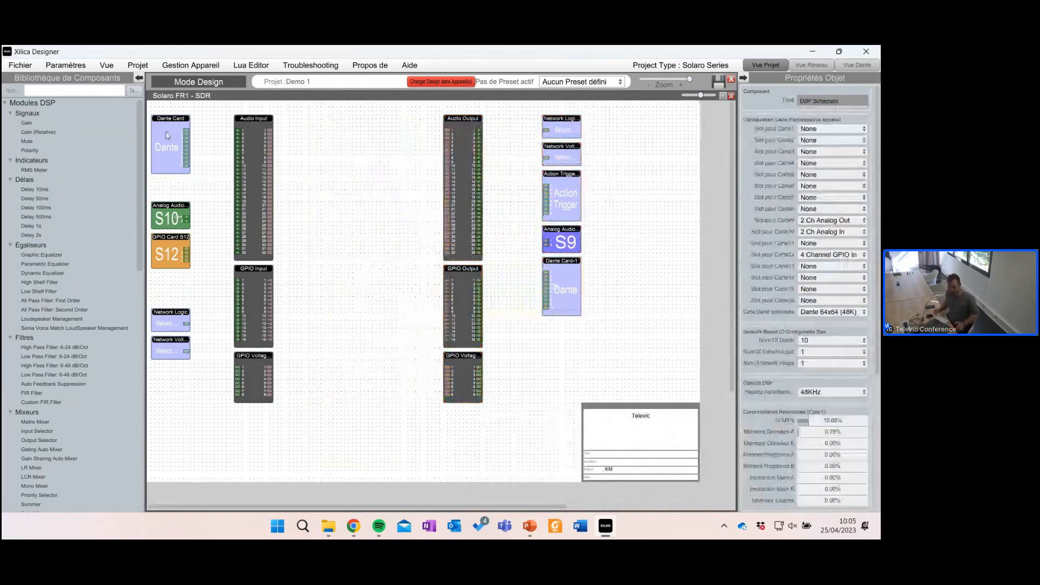
Step: Wire two adjacent Dante Card outputs to the matching inputs of the Audio Input block
click(253, 195)
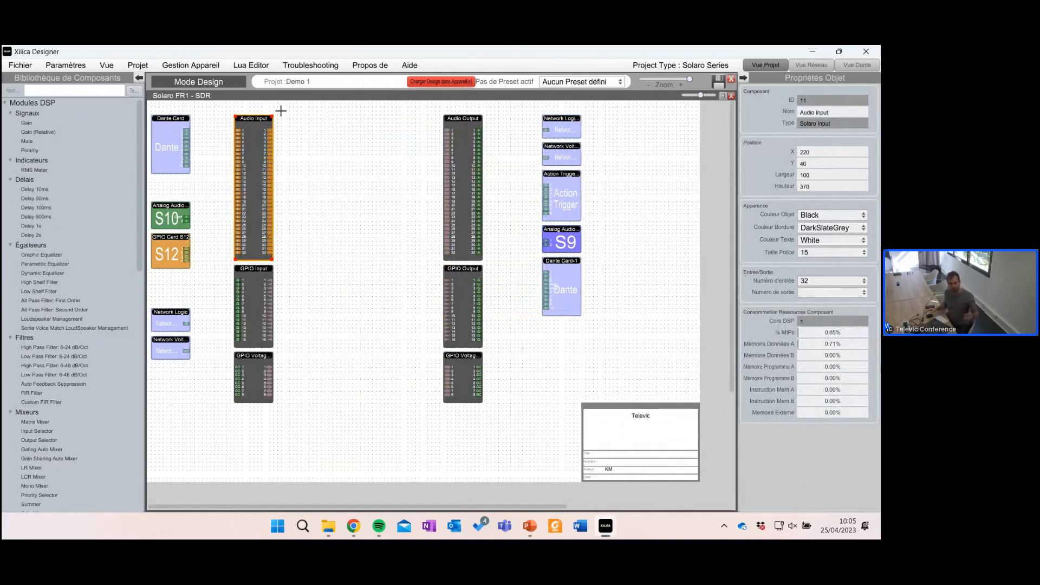
click(381, 312)
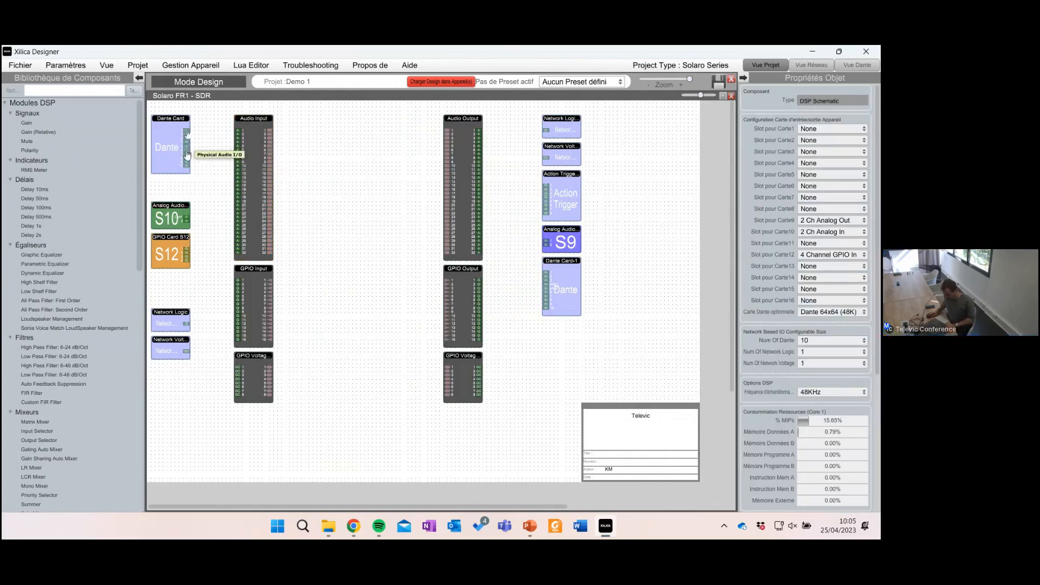
click(186, 157)
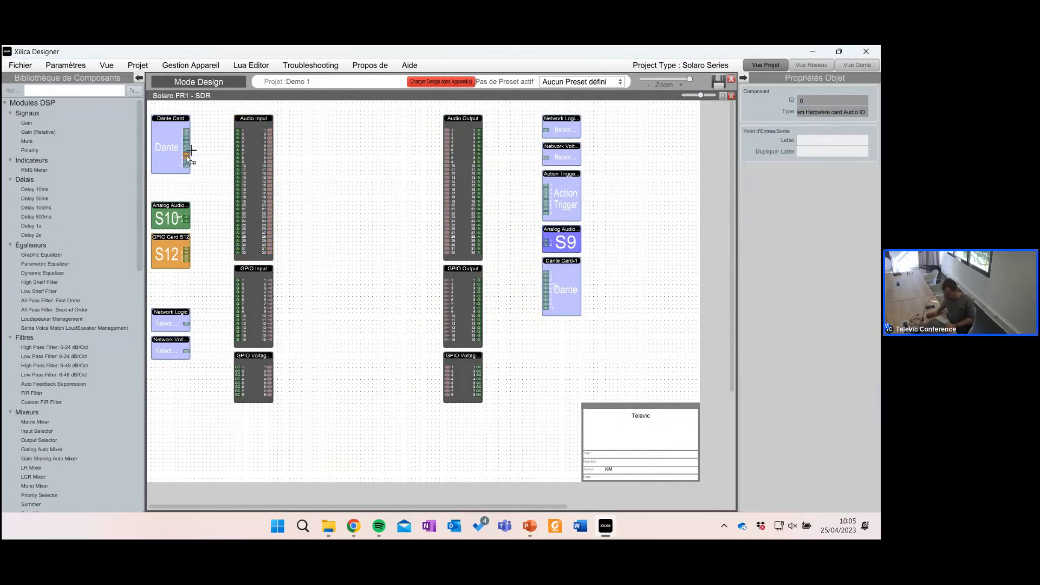
drag(188, 157, 240, 157)
click(320, 153)
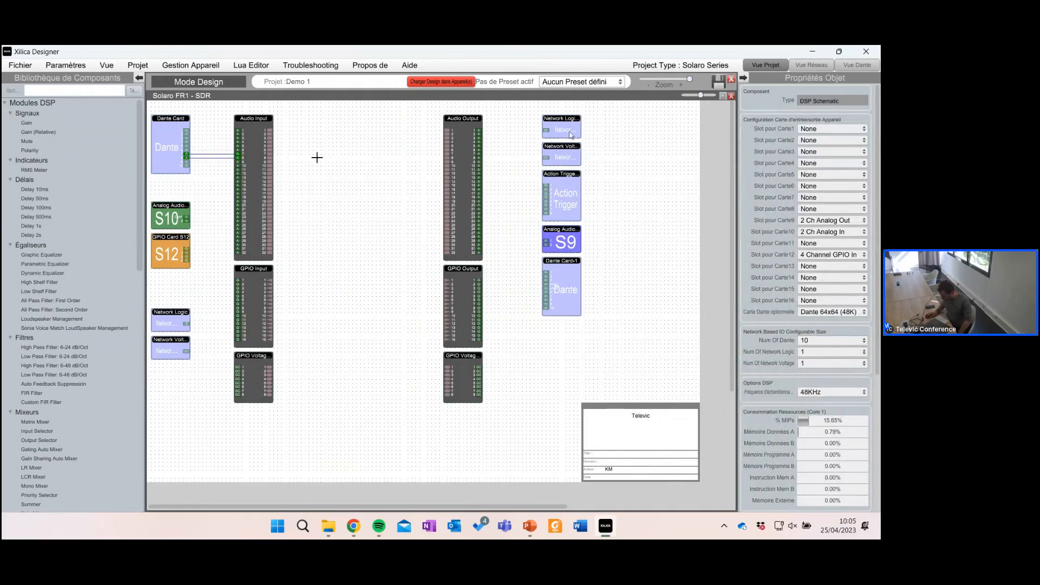
Step: Move the Network Logic and Network Voltage output blocks below the output cards and place Dante Card-1 at the column's head, level with Audio Output
drag(525, 101, 565, 360)
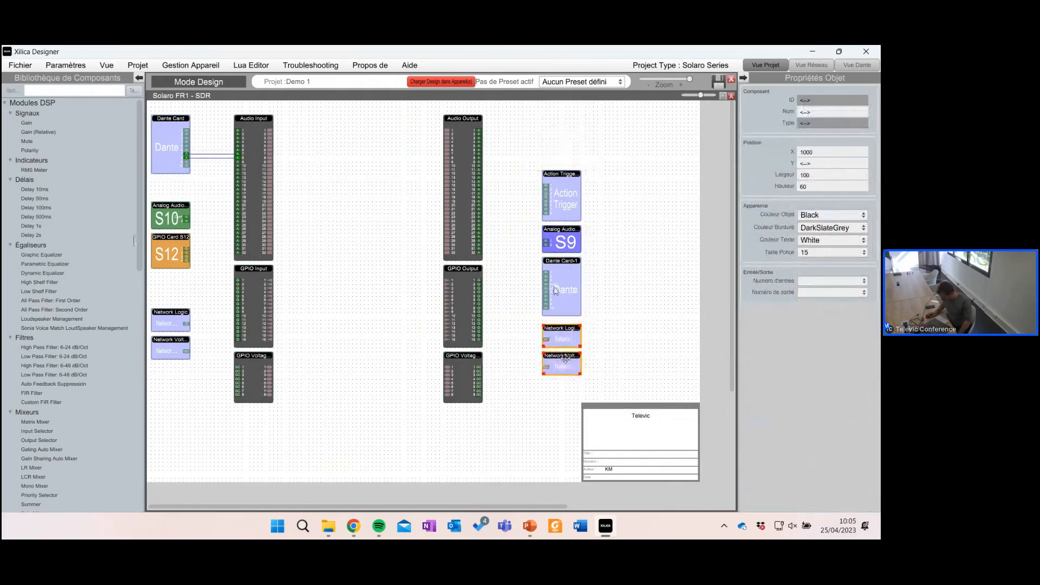
drag(521, 146, 532, 363)
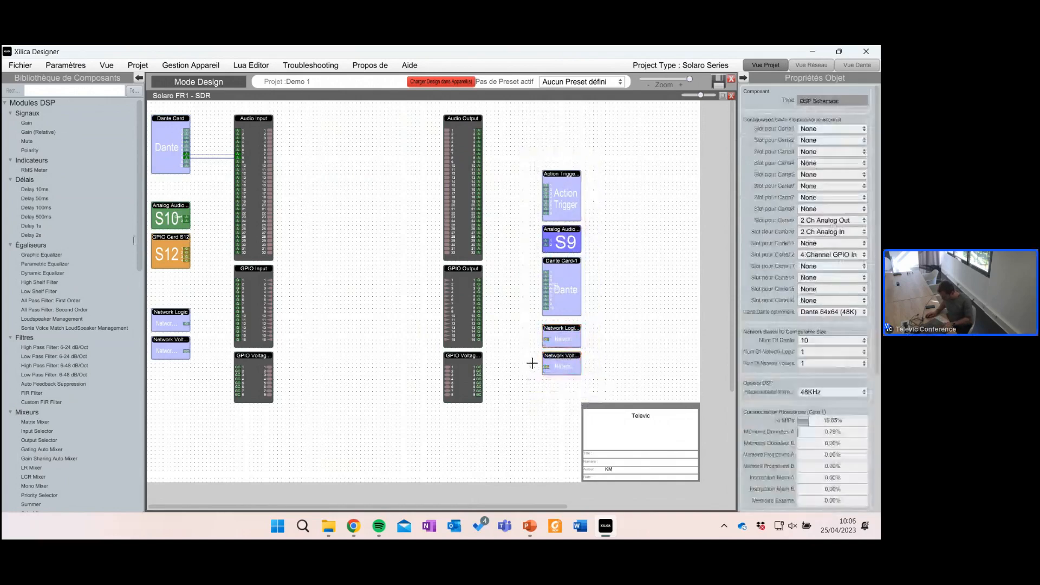
drag(566, 298, 566, 148)
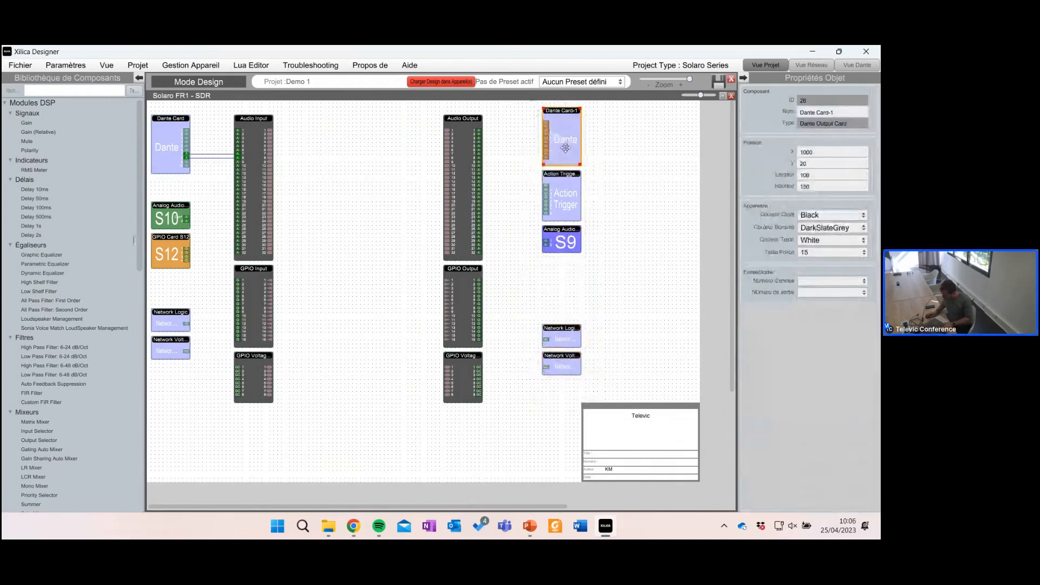
drag(528, 106, 609, 272)
key(Down)
key(Down)
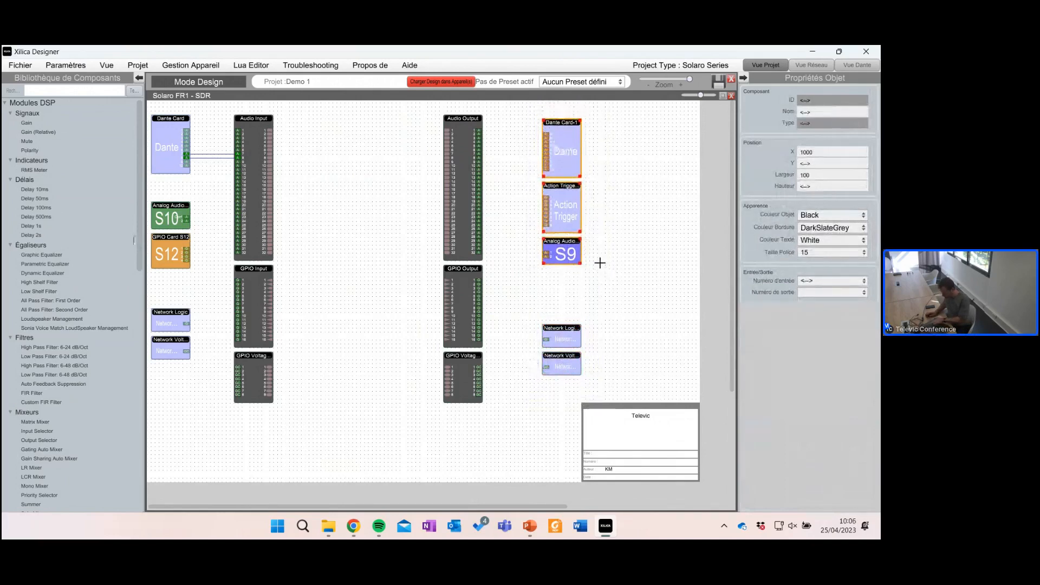
click(505, 167)
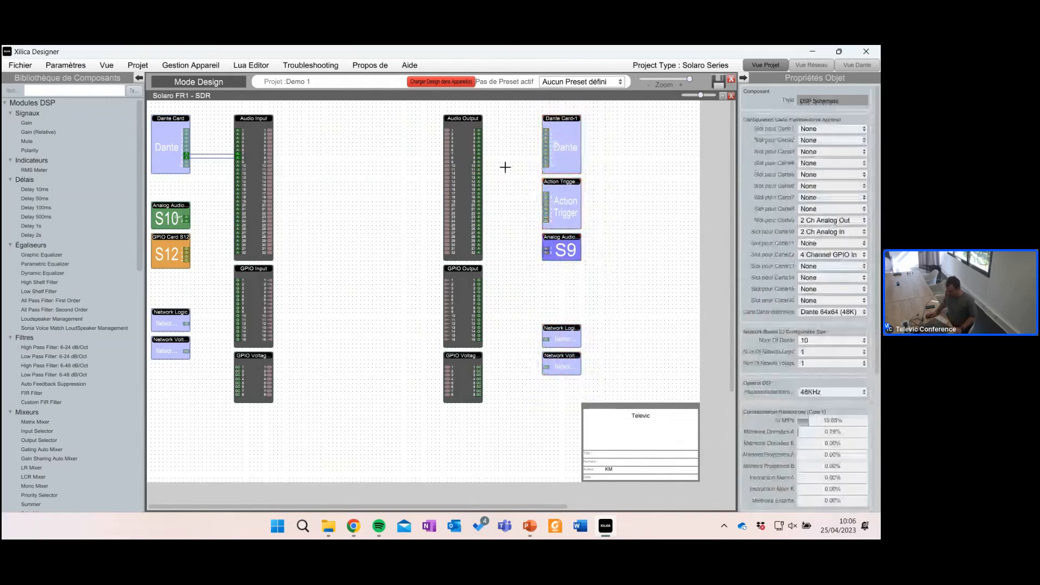
Step: Set the Audio Input block's number of inputs to 14 and resize the block to a height of 370
click(253, 117)
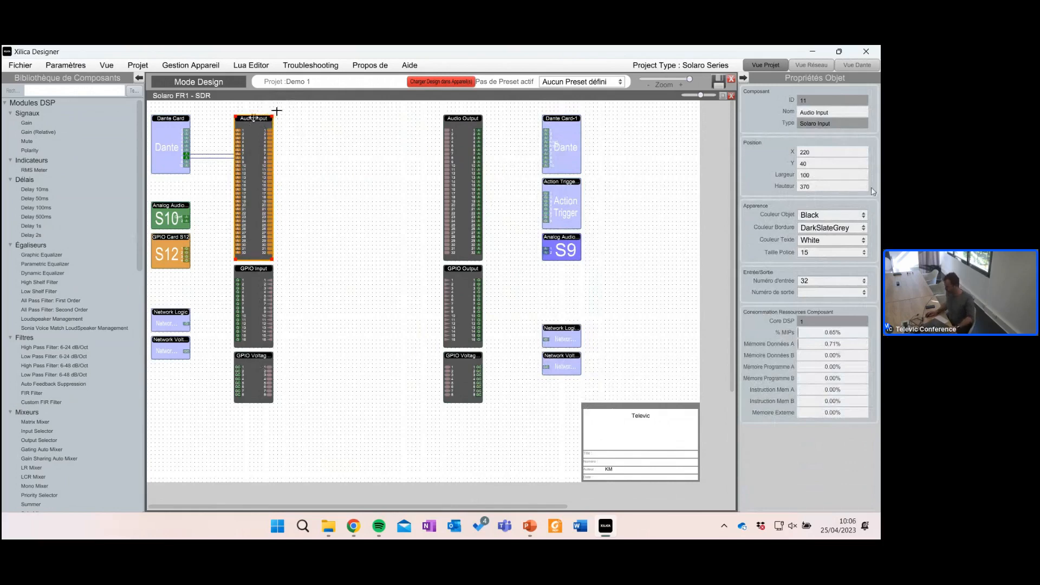
click(812, 280)
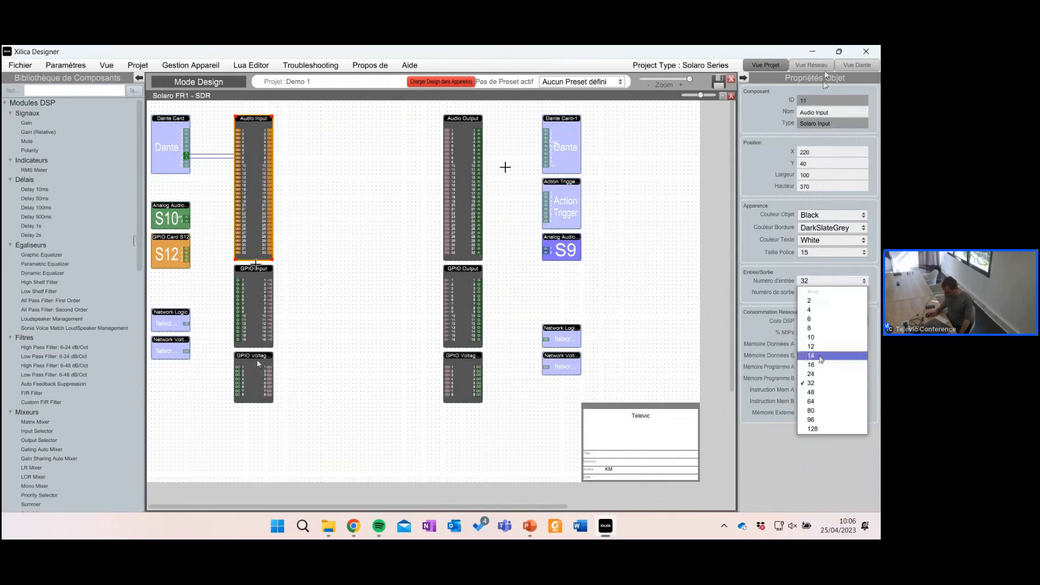
click(822, 357)
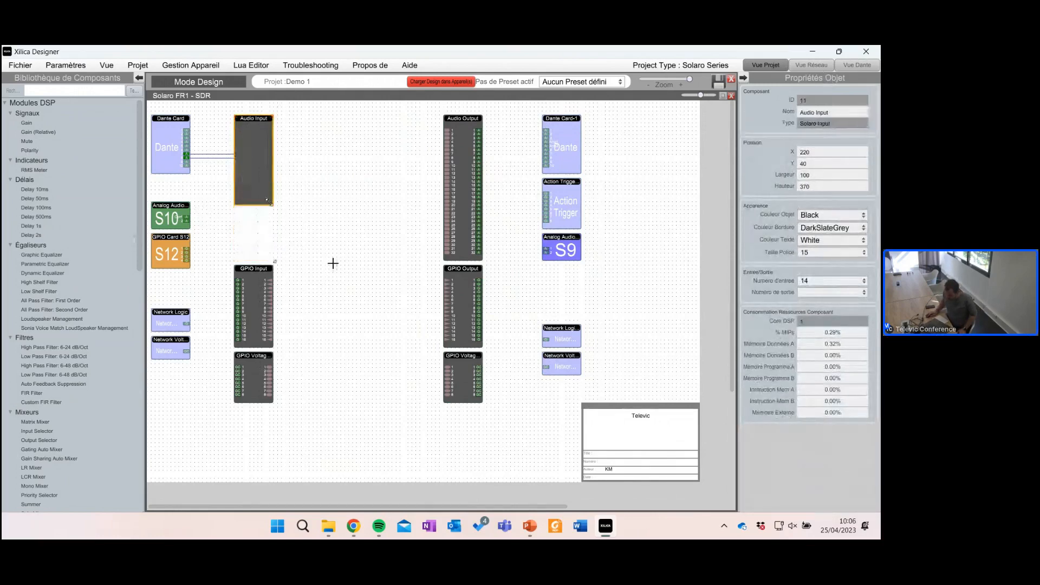
drag(267, 200, 264, 257)
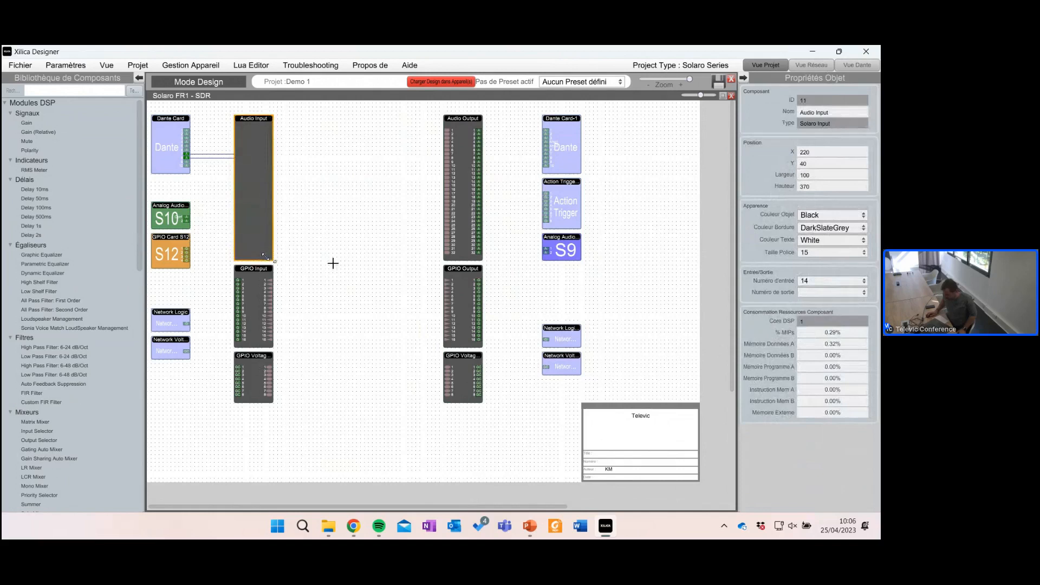
Step: Set the Audio Input block's number of inputs to 24 and shorten the block to a height of 310
click(827, 282)
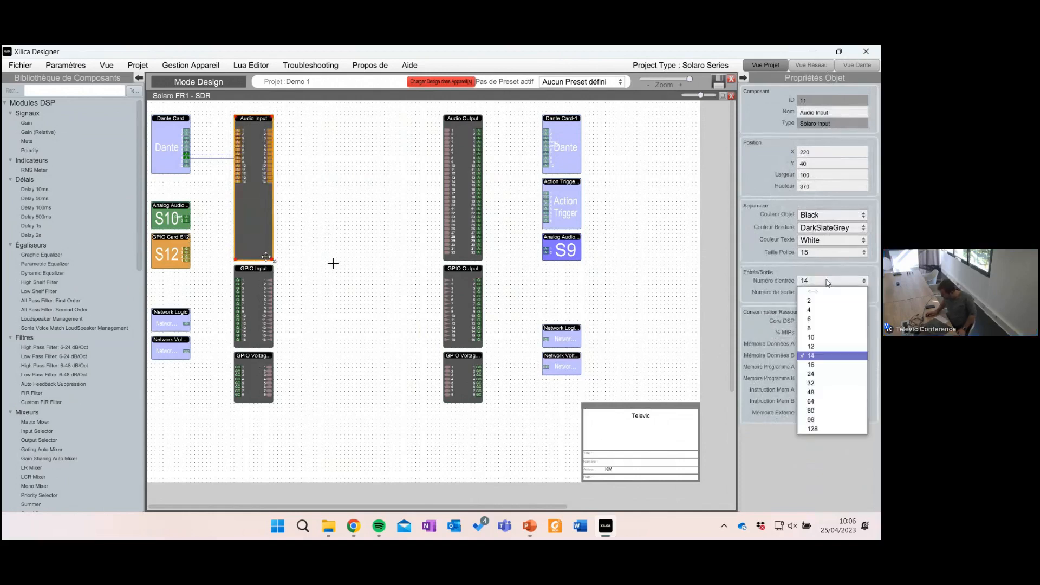
click(811, 374)
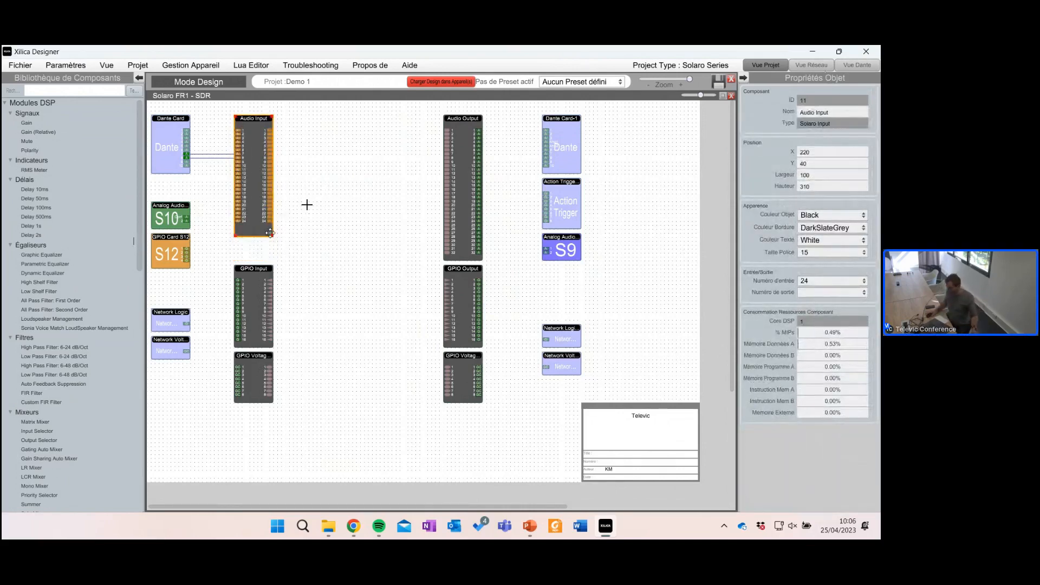
click(828, 282)
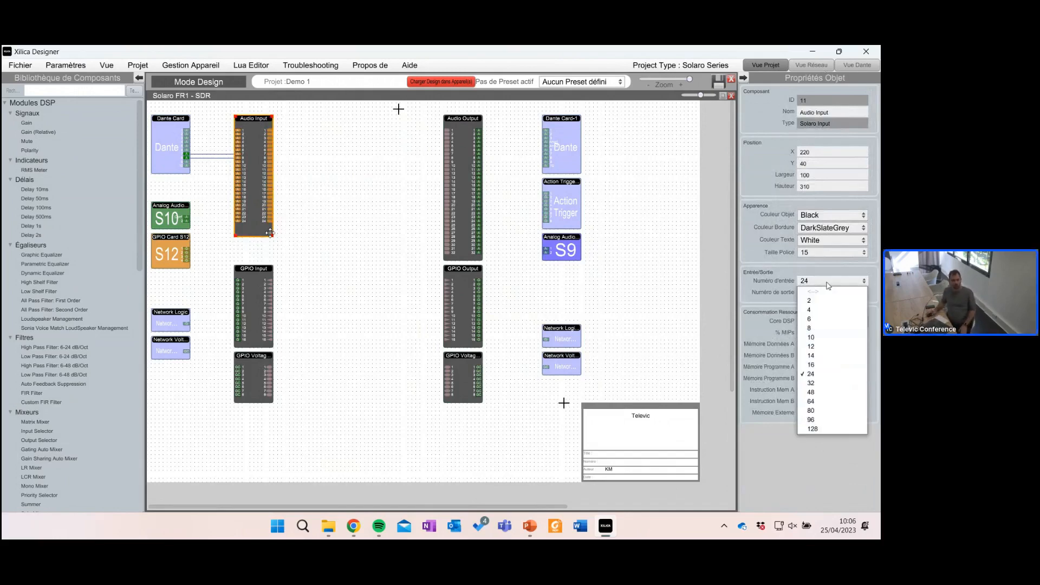
Step: Review the DSP sampling frequency options of the Solaro FR1 schematic and keep 48KHz
click(358, 172)
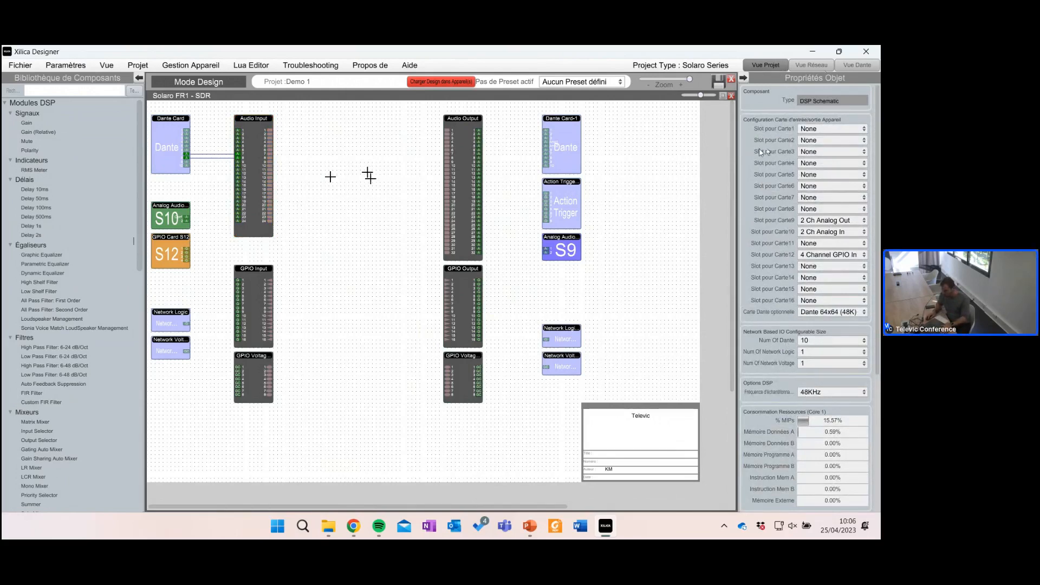
click(830, 392)
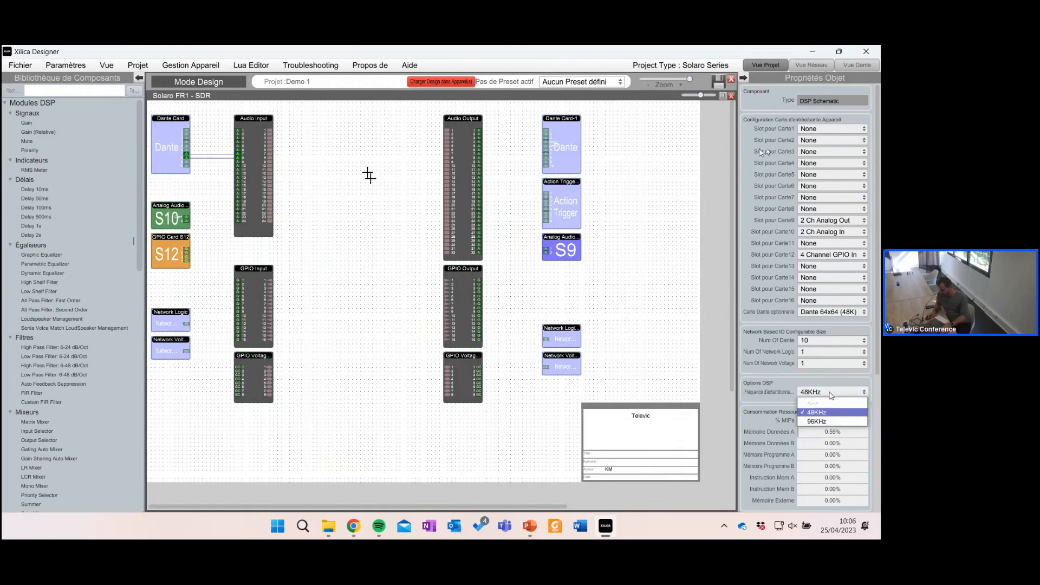
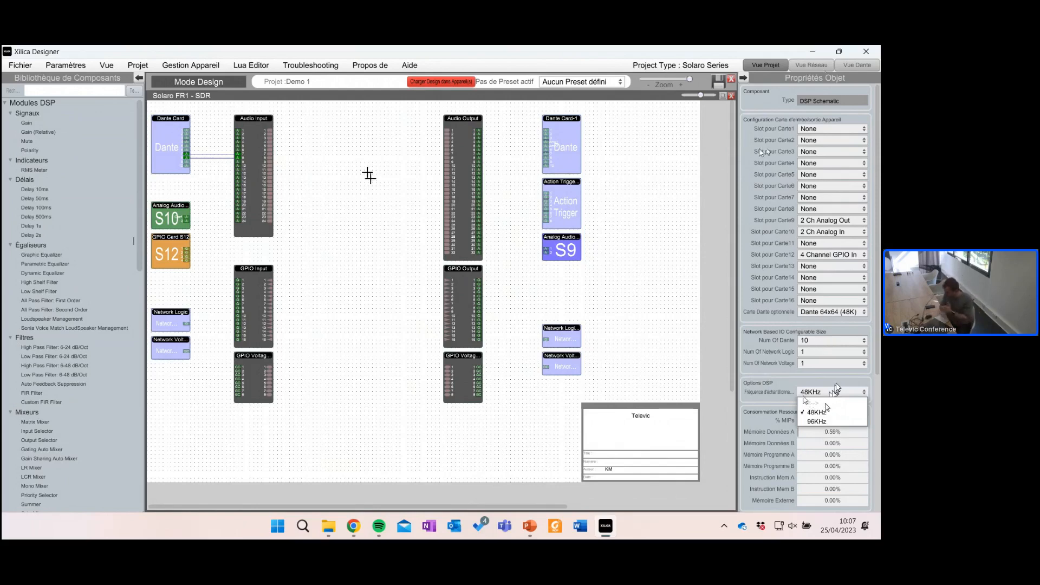
click(825, 410)
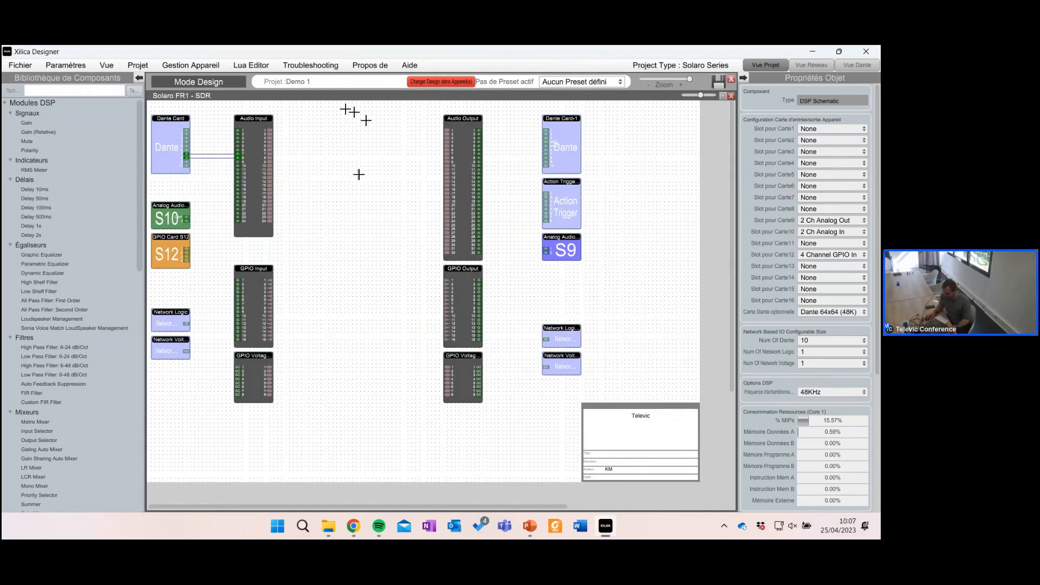
Step: Widen the Dante Card-1 output block to a width of 130
click(573, 145)
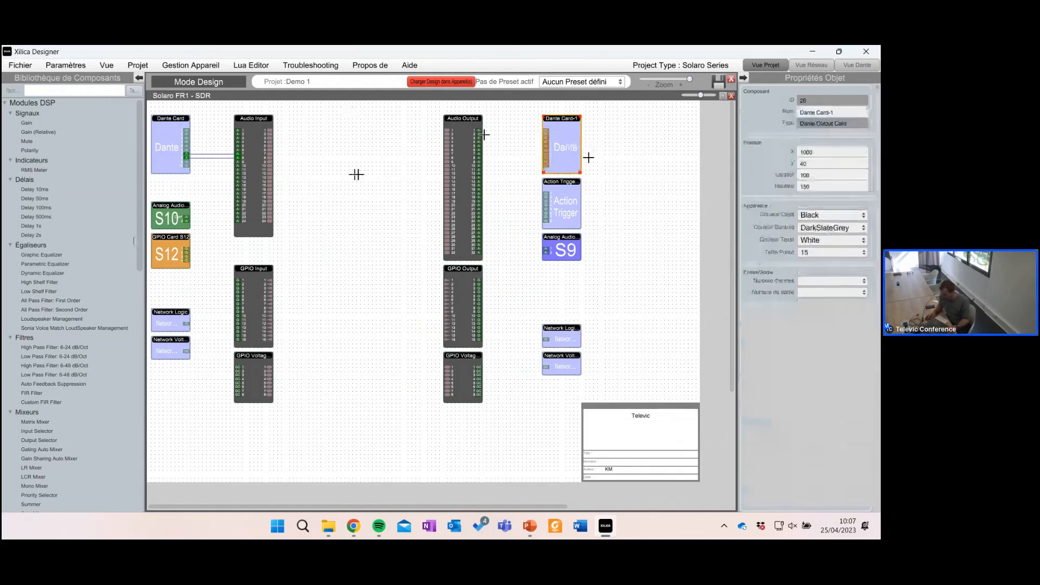
drag(581, 173, 596, 171)
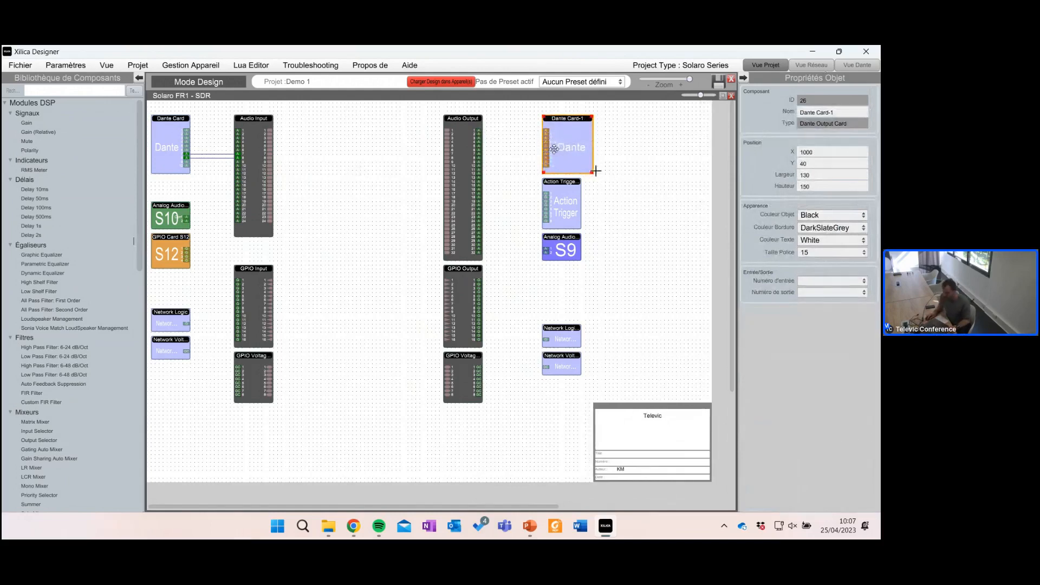
click(532, 131)
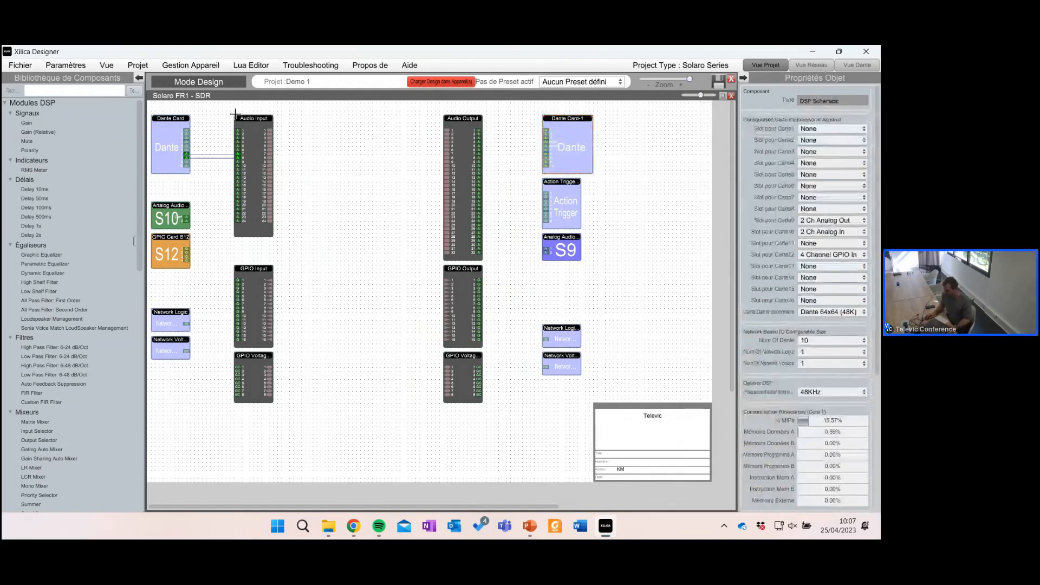
Step: Close the DSP schematic and label the Dante 6 input of the Solaro FR1 - SDR as BT1
click(731, 96)
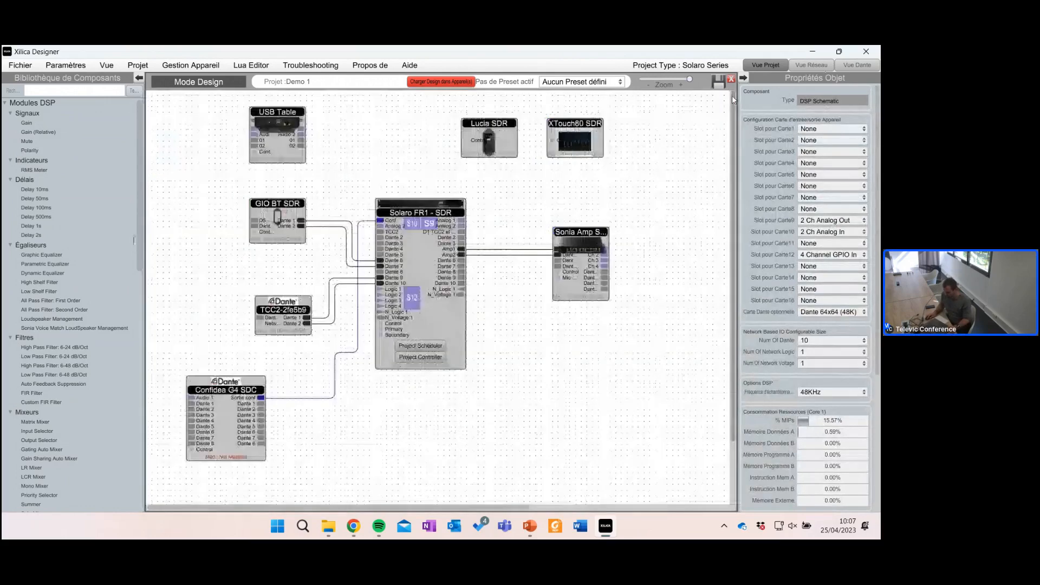
click(422, 249)
click(380, 266)
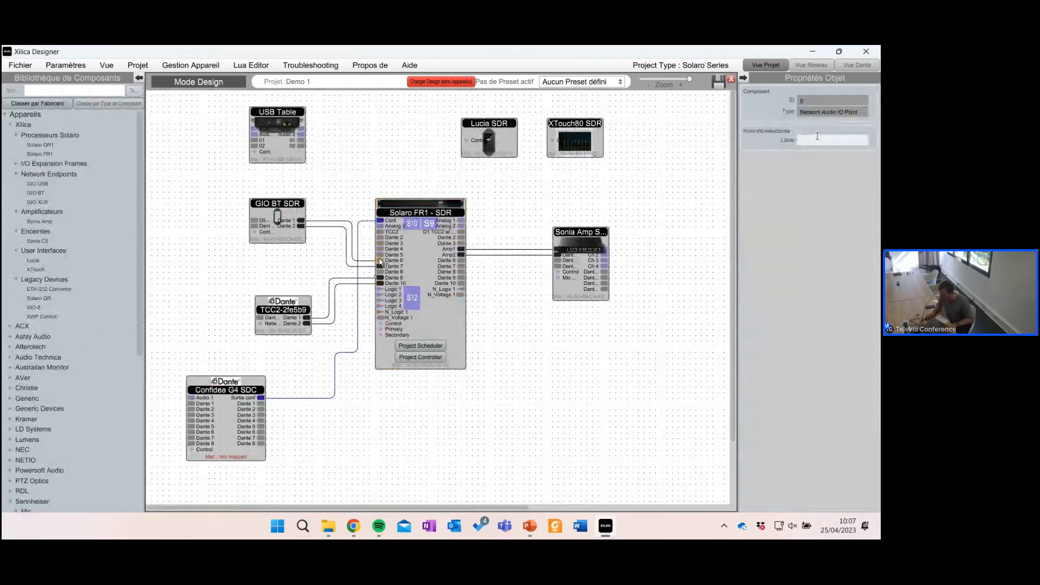
click(816, 136)
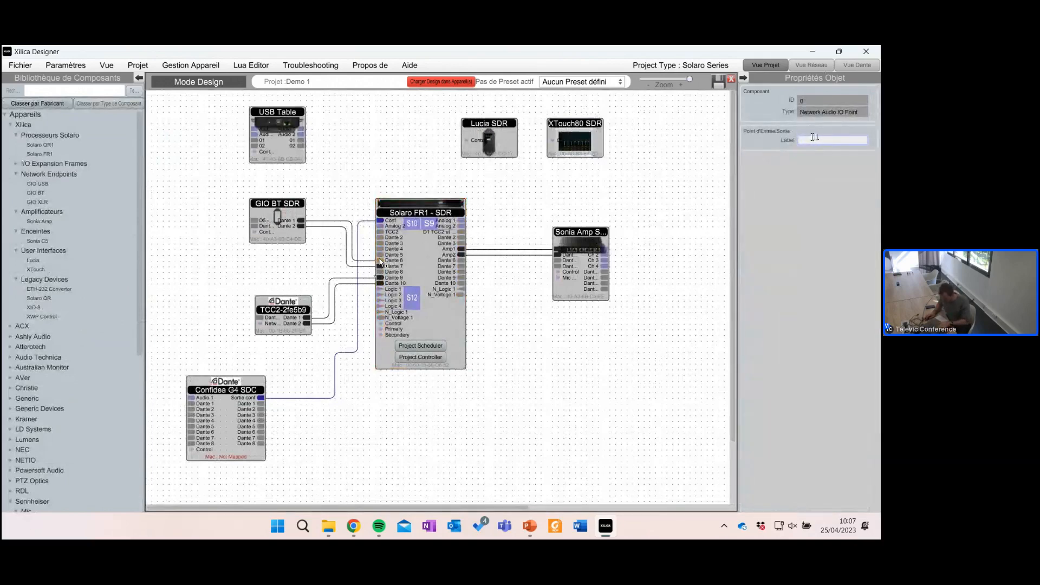
text(BT1)
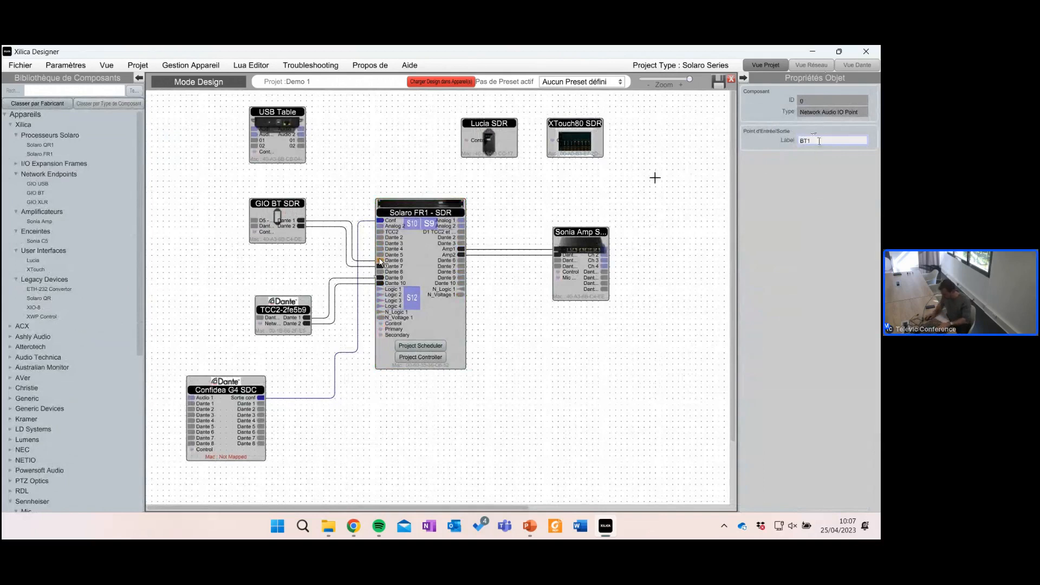
click(654, 178)
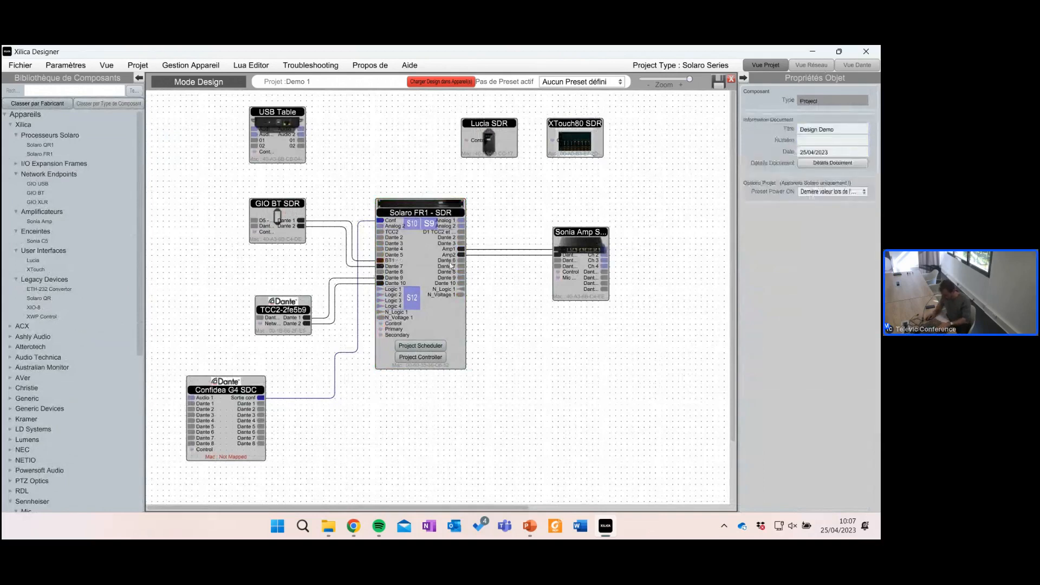
Step: Label the Dante 7 input of the Solaro FR1 - SDR as BT2
click(381, 268)
click(831, 139)
text(BT)
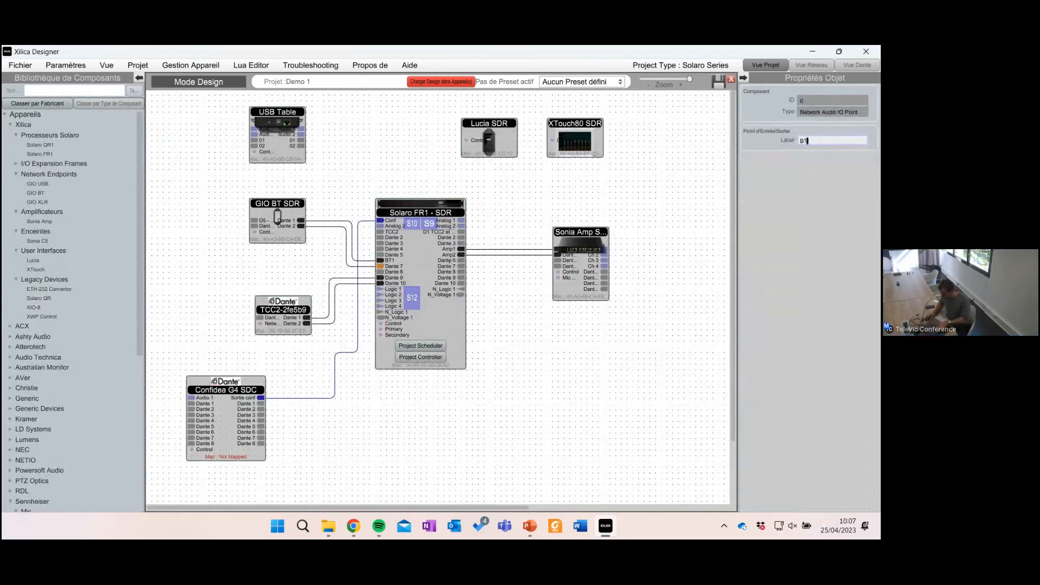
text(2)
click(634, 174)
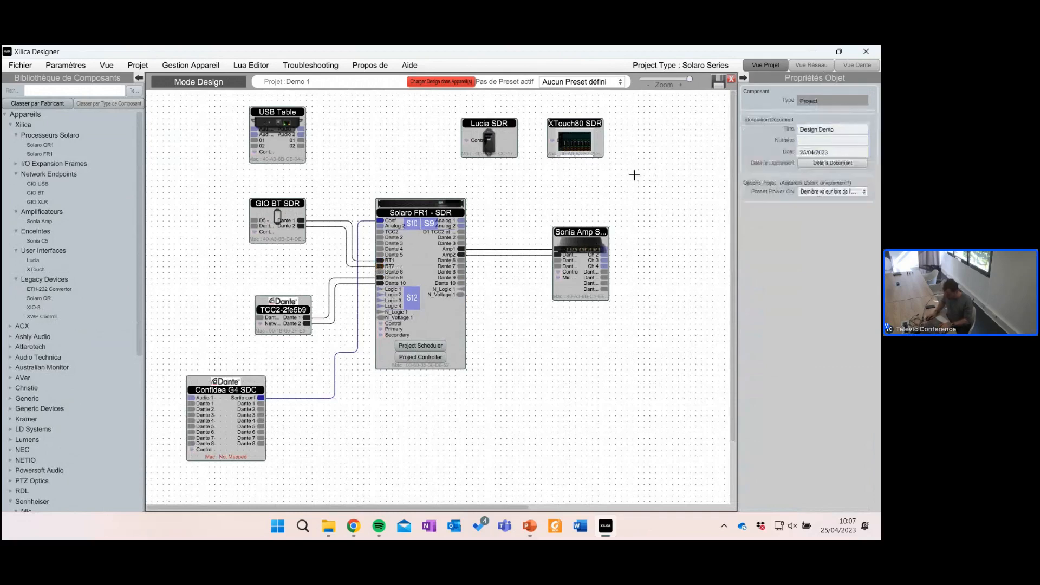
Step: Select the Dante 1 output of the GIO BT SDR
click(301, 220)
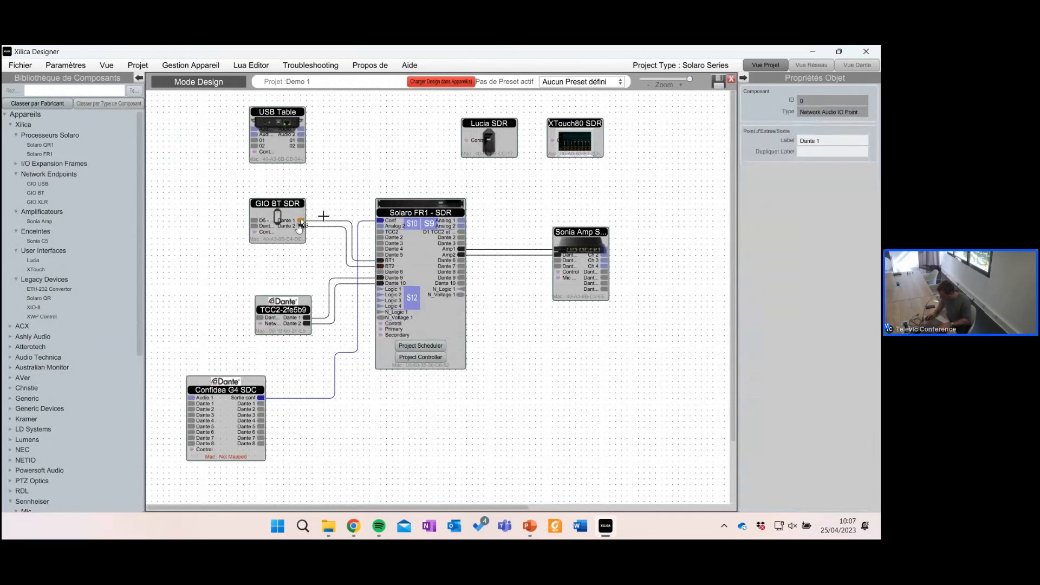
Step: Relabel the first Dante output of the GIO BT SDR as BT1
click(842, 153)
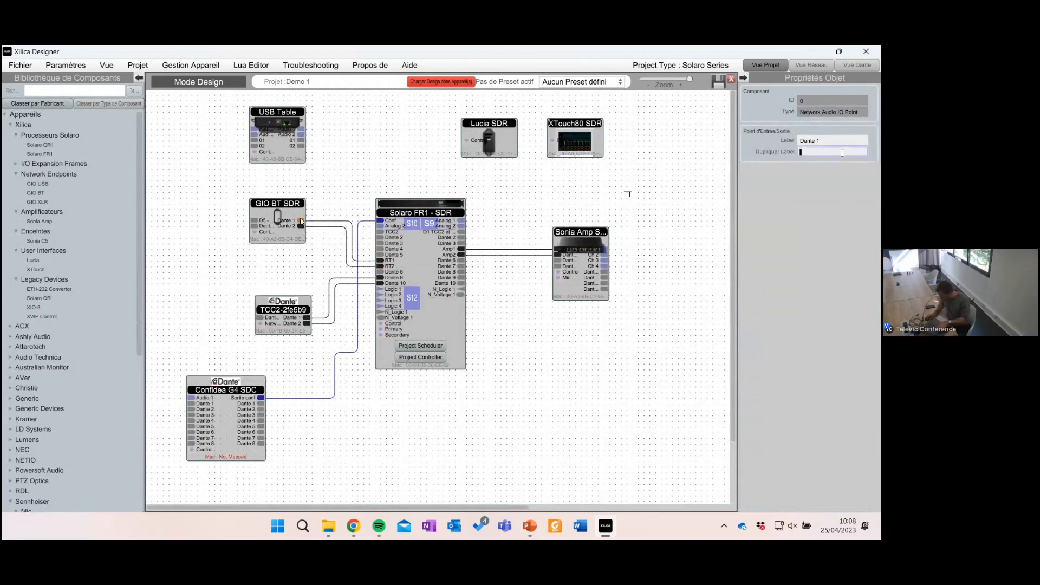
text(BT1)
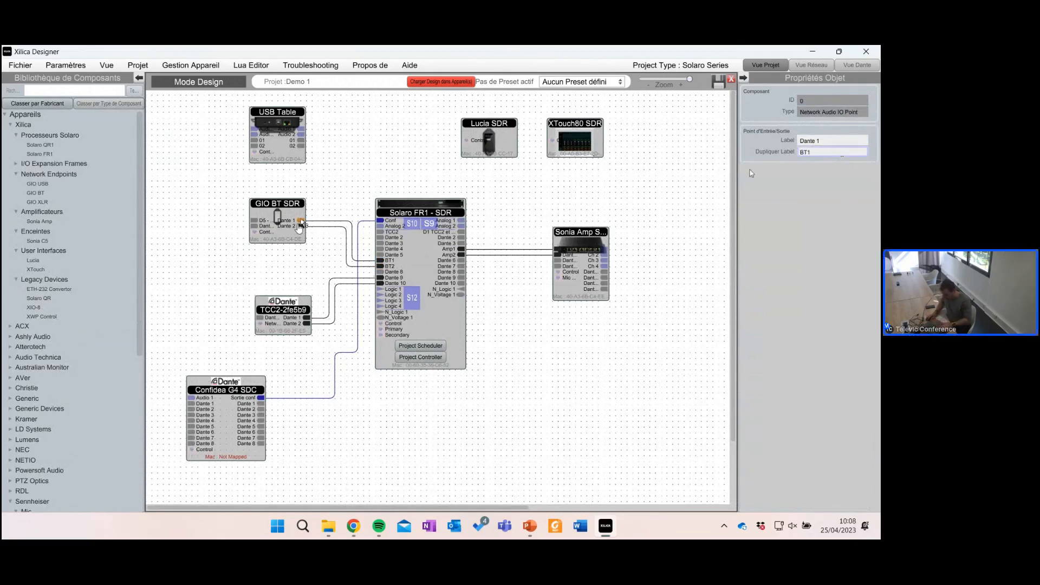
key(Return)
click(545, 195)
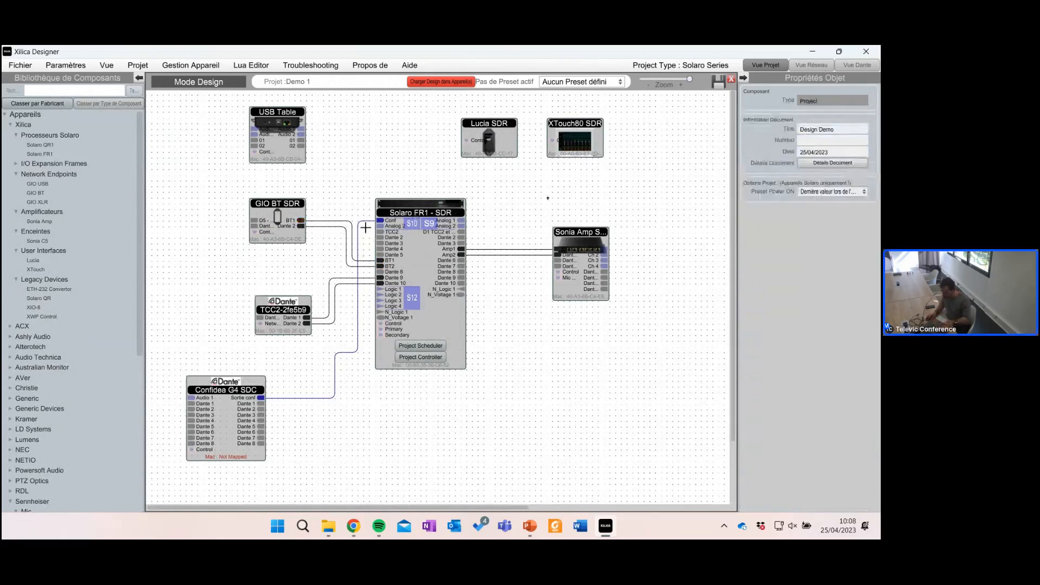
Step: Open the Solaro FR1 schematic full size and replace the Dante card's channel 8 link with one from BT1 to Audio Input channel 6
click(426, 252)
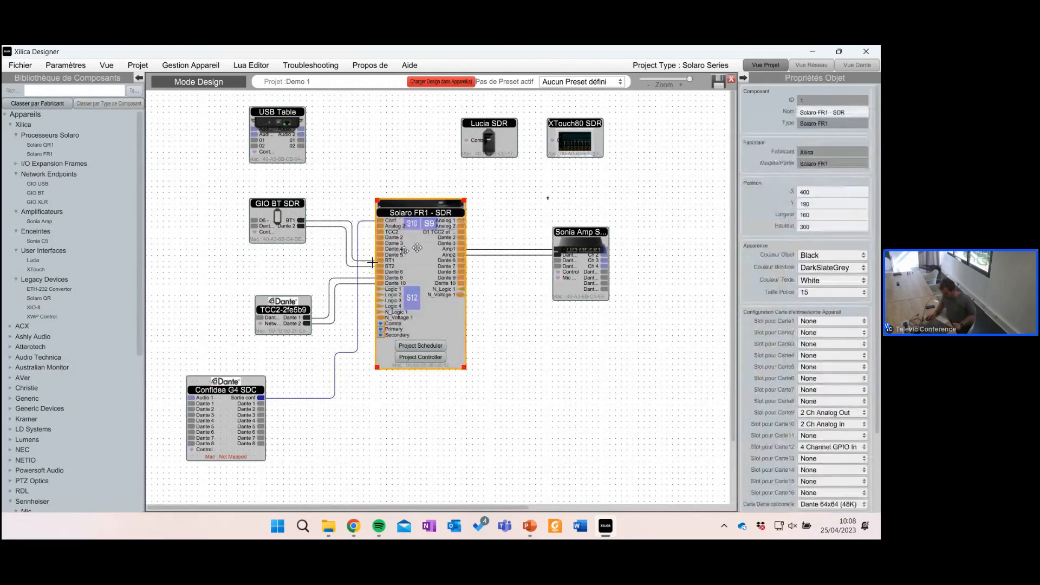
double_click(417, 247)
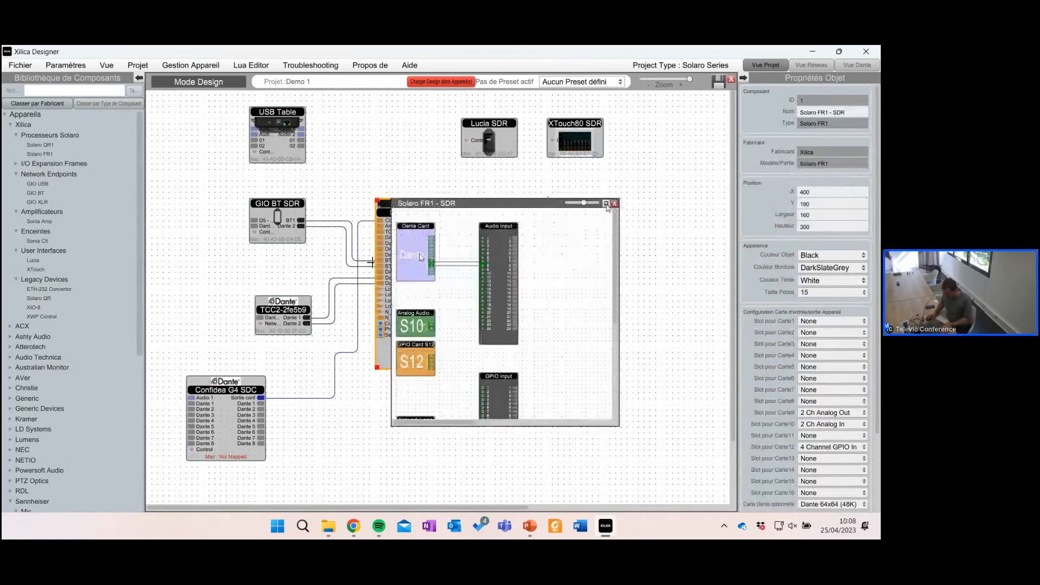
click(605, 203)
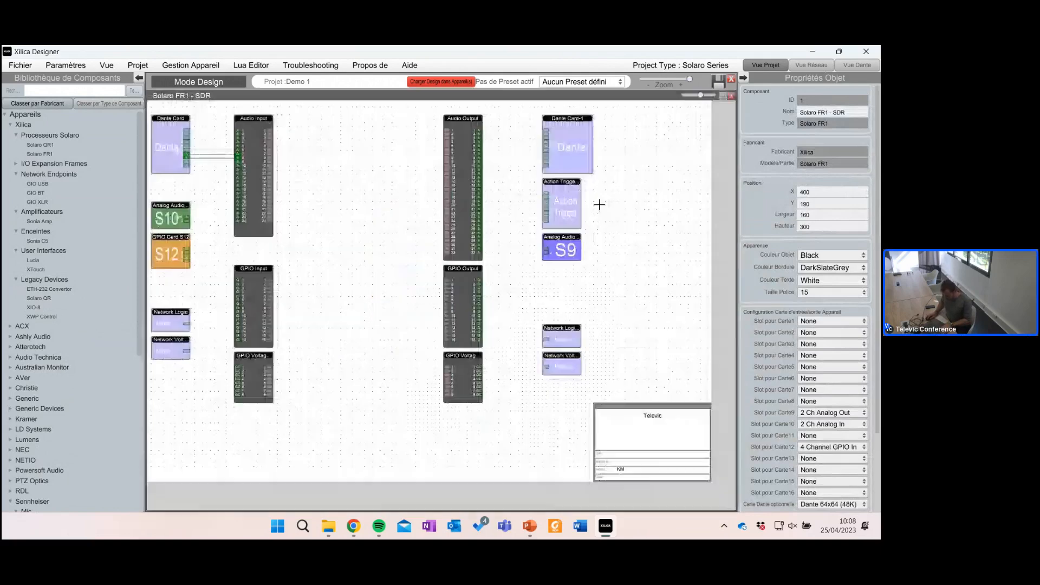
click(202, 157)
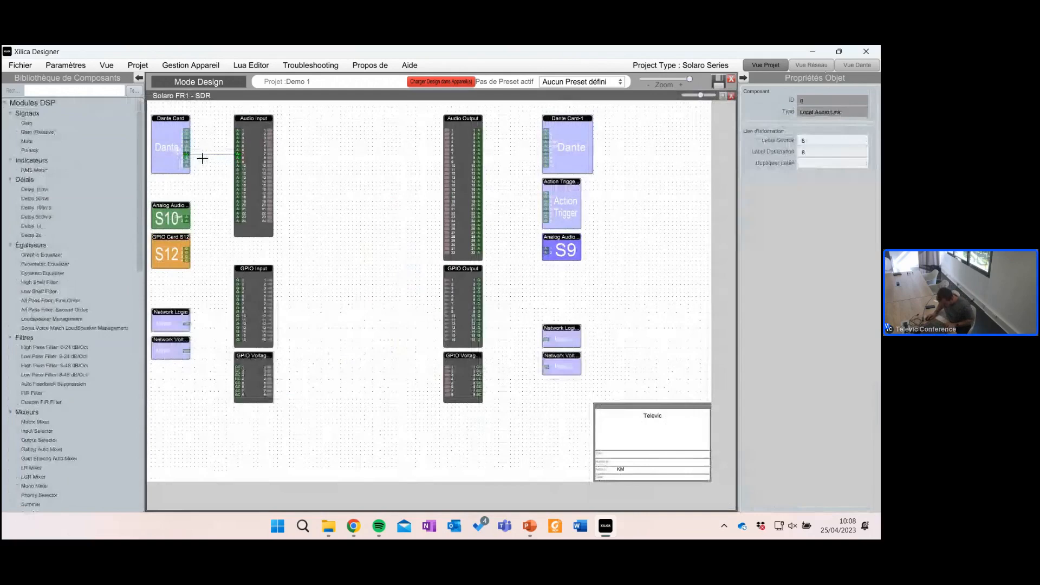
click(237, 151)
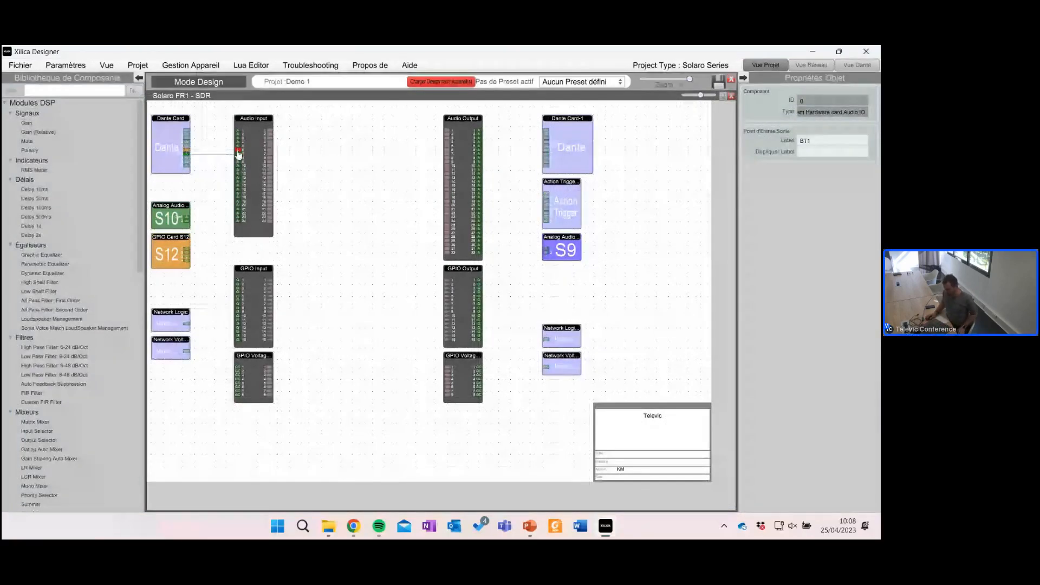
click(206, 179)
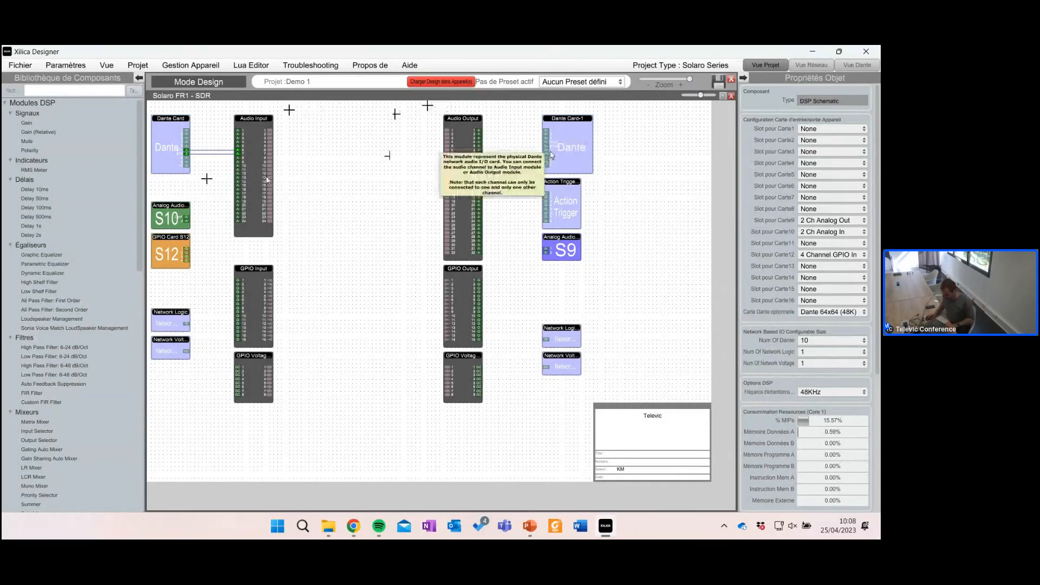
Step: Link Audio Input channels 6 and 7 to Audio Output channels 4 and 5, and those outputs to the output Dante card
click(270, 154)
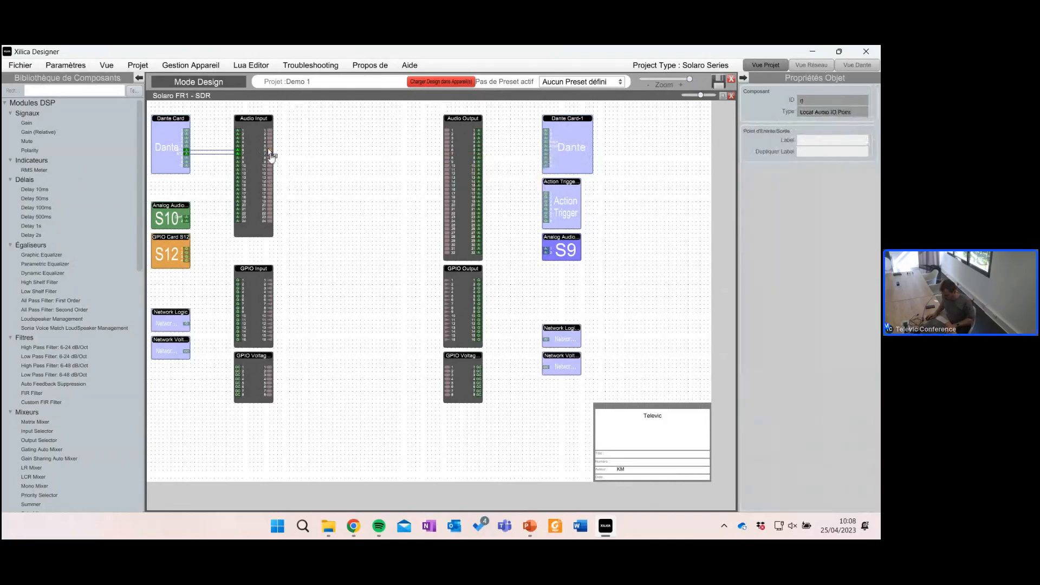
click(445, 143)
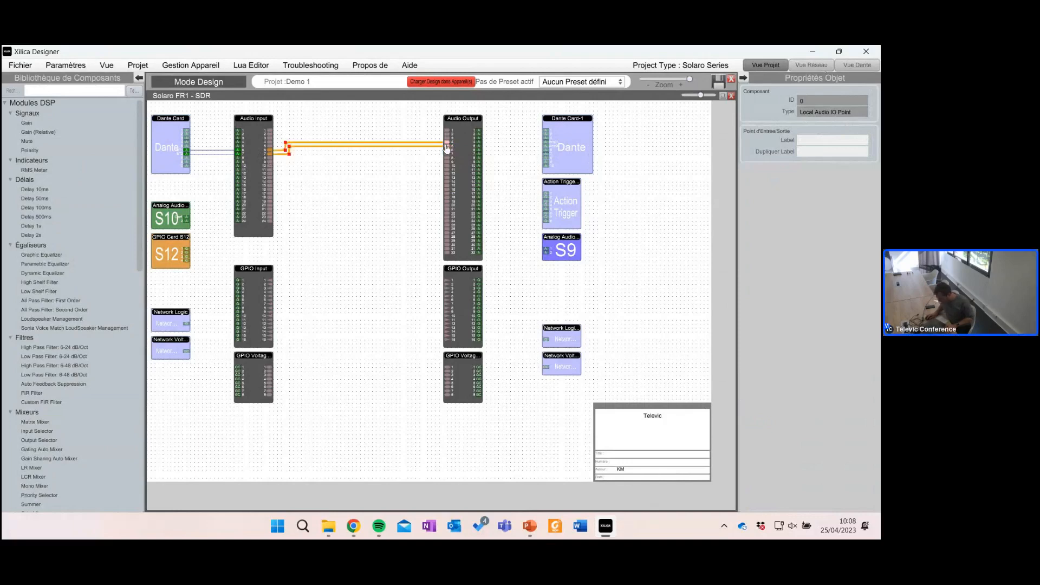
click(478, 144)
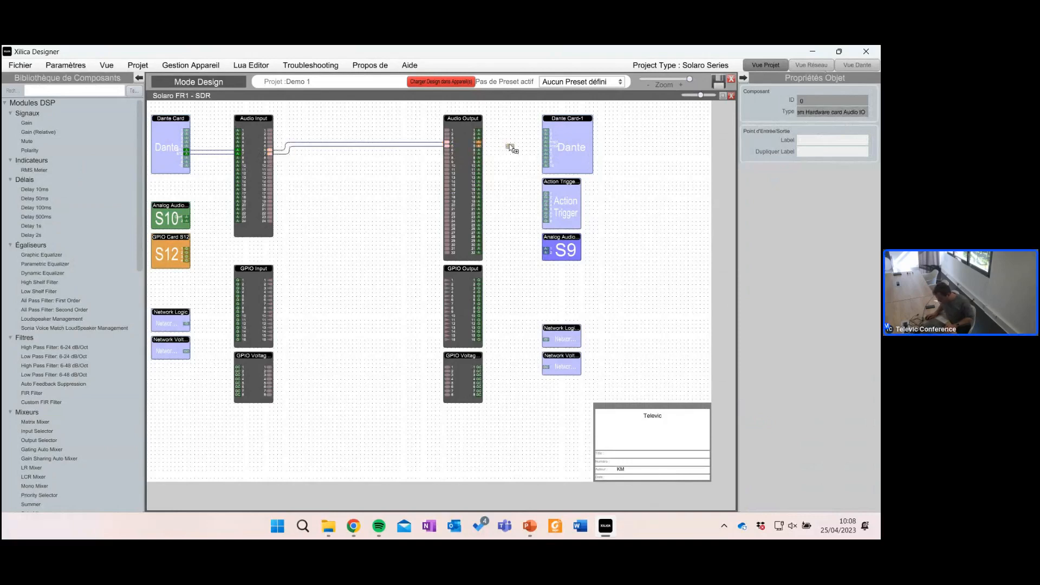
click(546, 145)
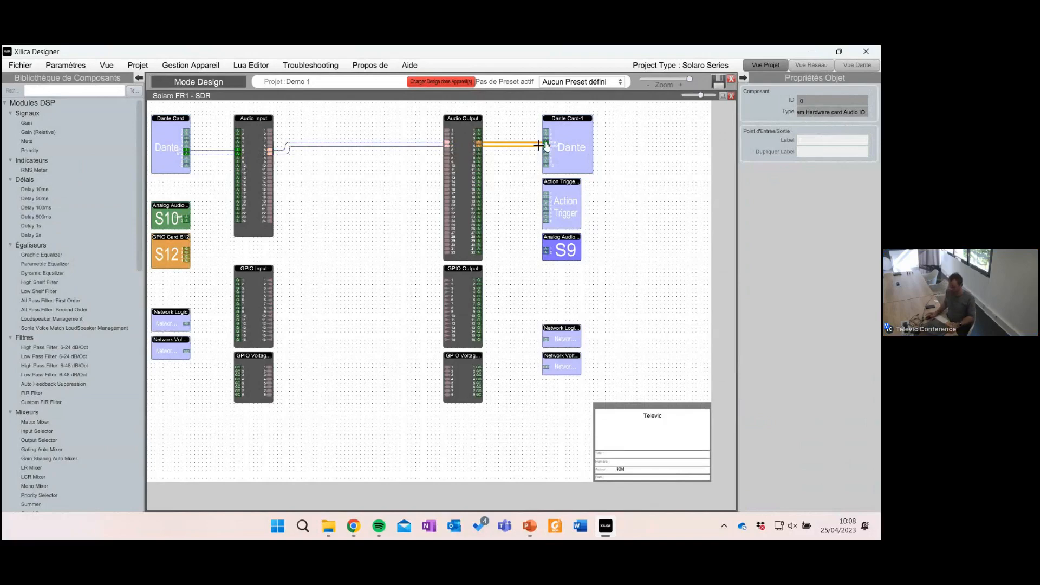
click(509, 183)
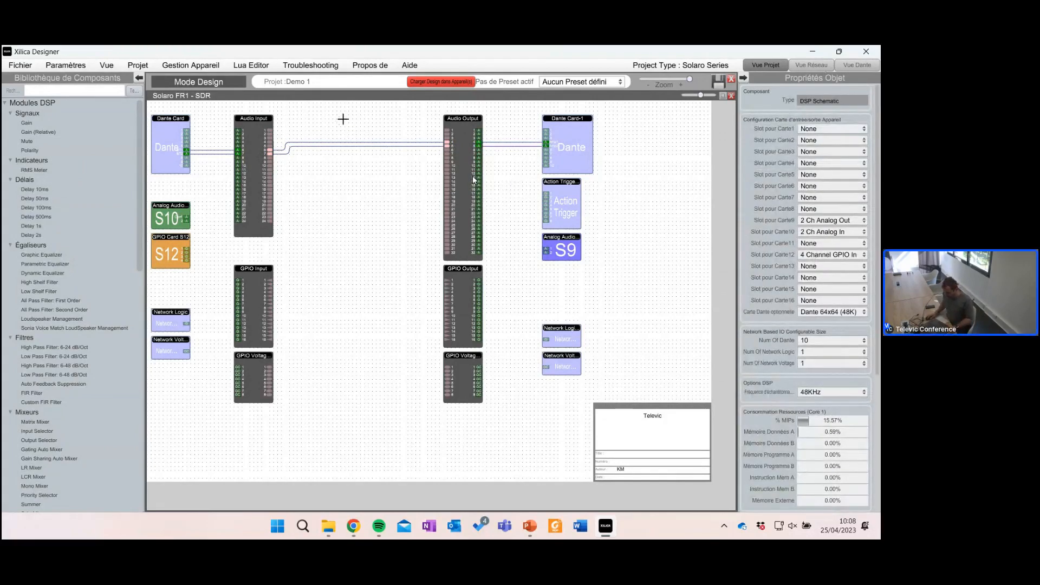
Step: Review the Audio Input block's meters, digital trim, mute and invert controls, and close its control window
click(251, 125)
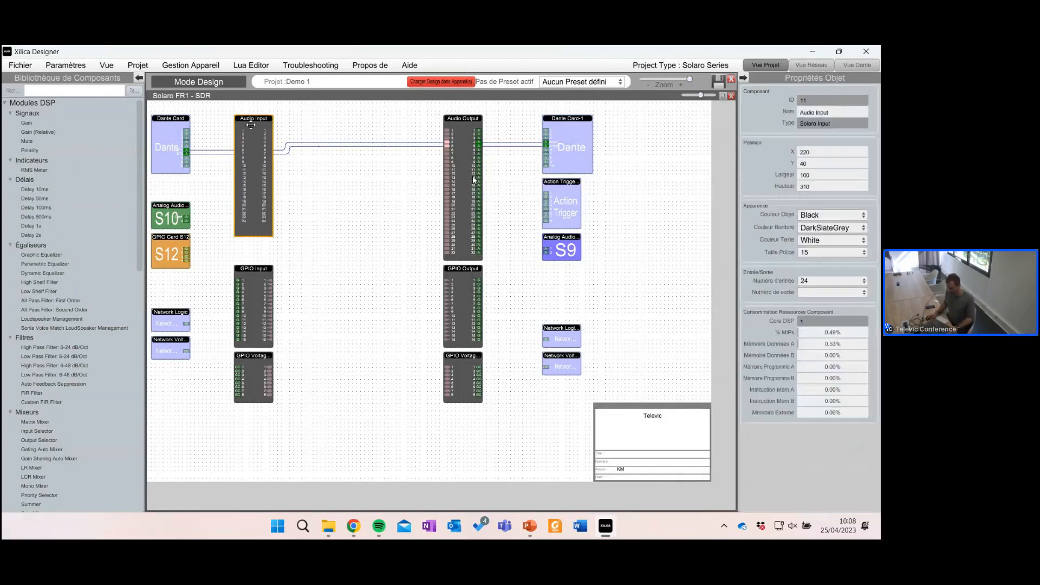
double_click(251, 124)
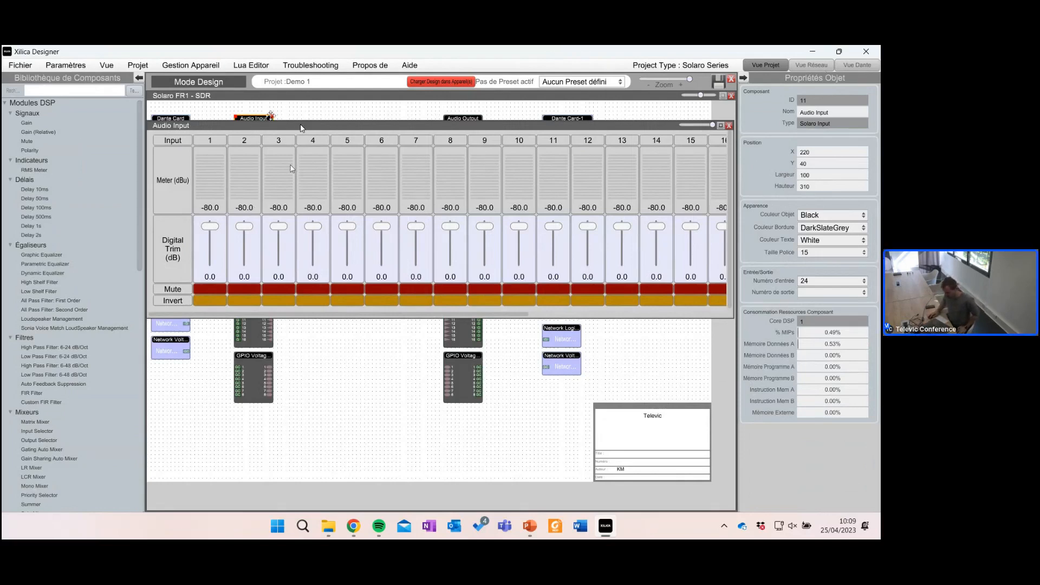
click(253, 166)
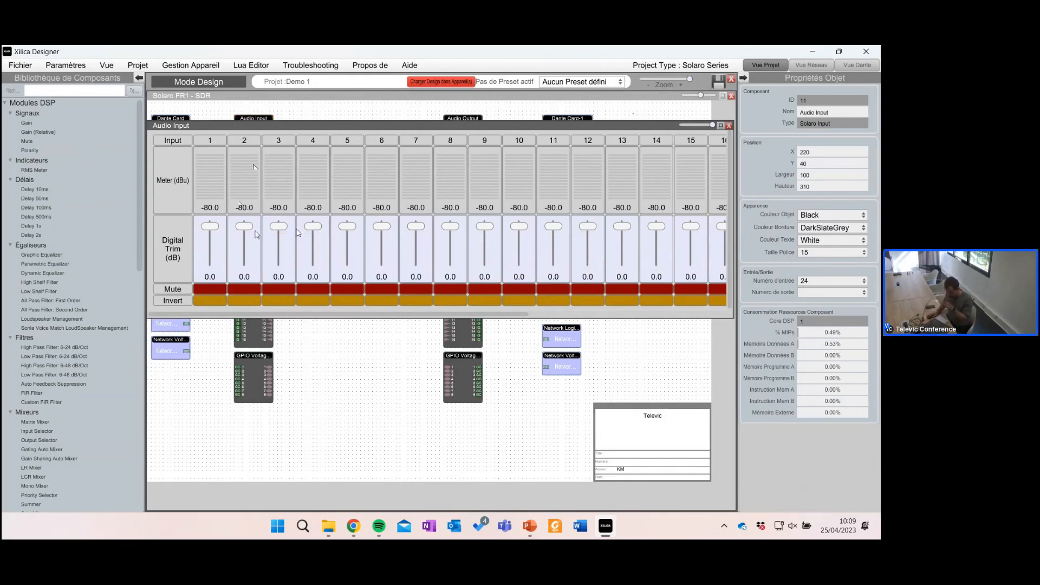
click(729, 125)
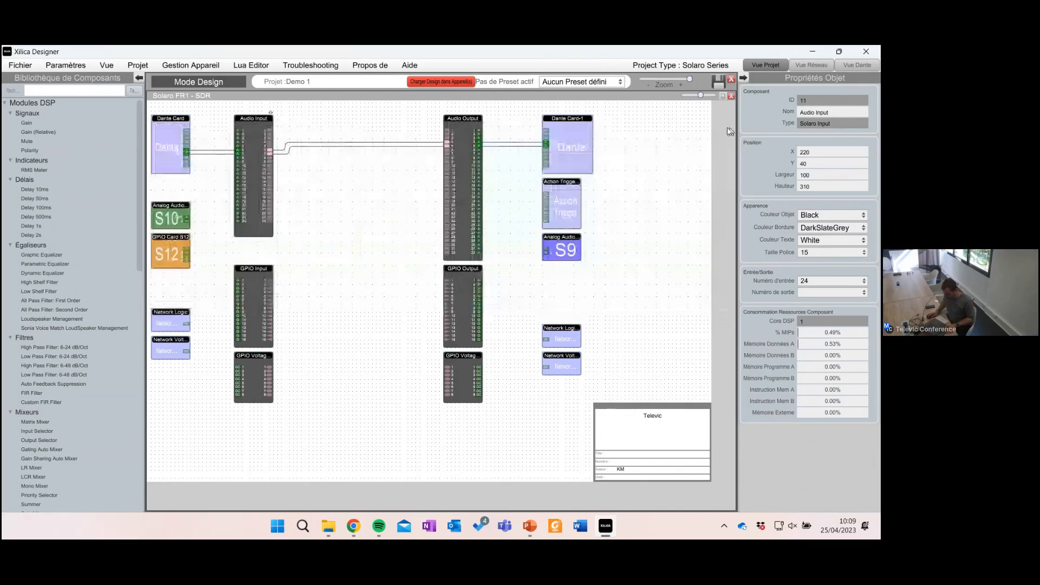
Step: Review the Audio Output block's meters, gain, mute and invert controls, and return to the project's device layout
click(396, 208)
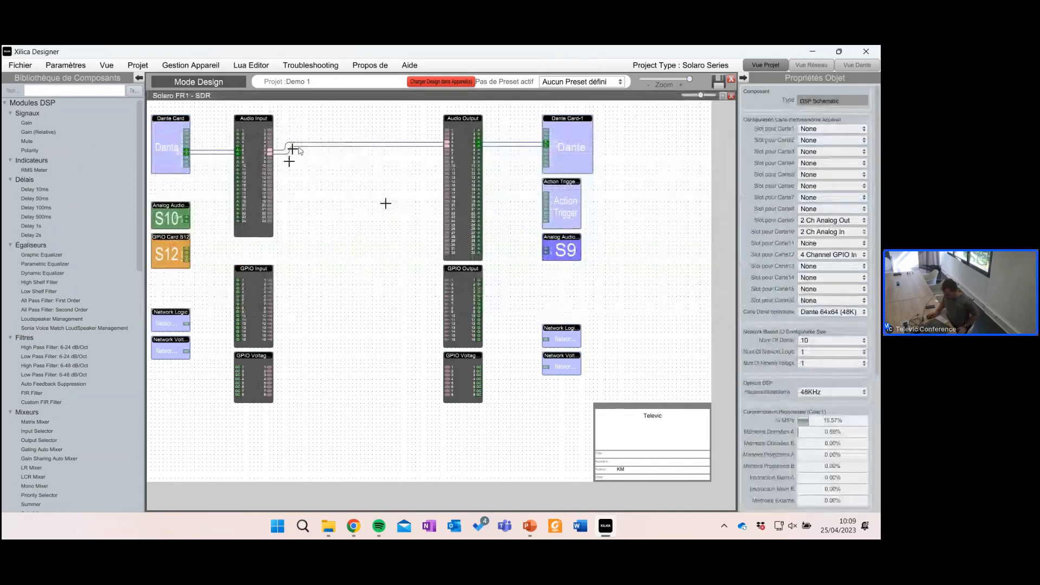
click(298, 147)
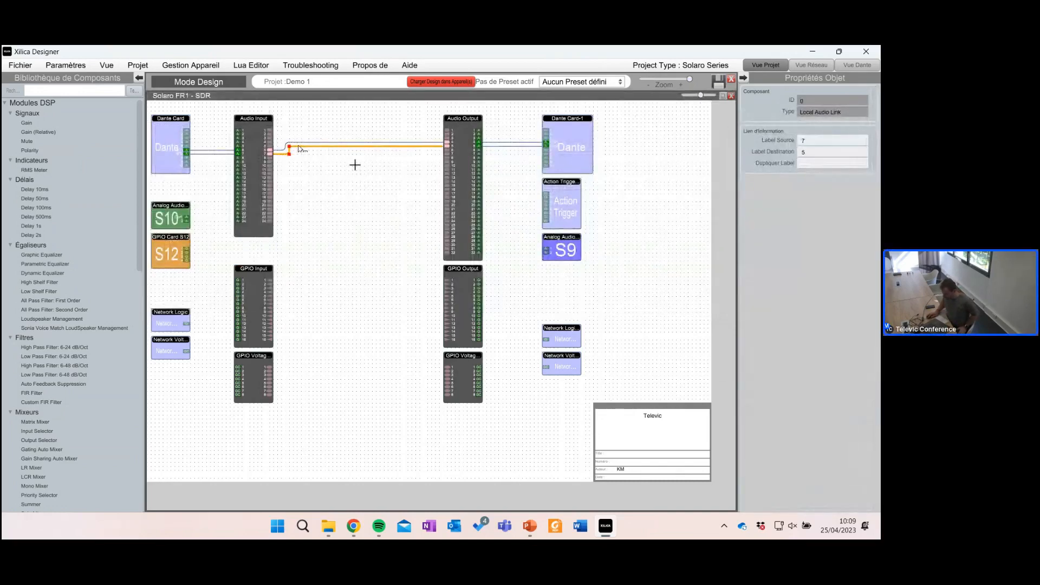
click(464, 131)
double_click(465, 130)
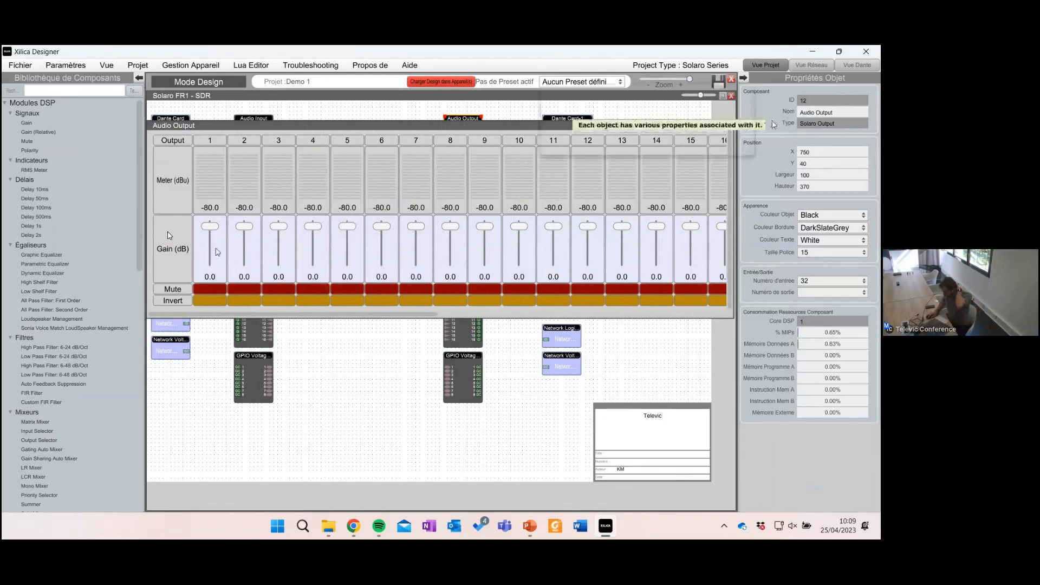
click(727, 132)
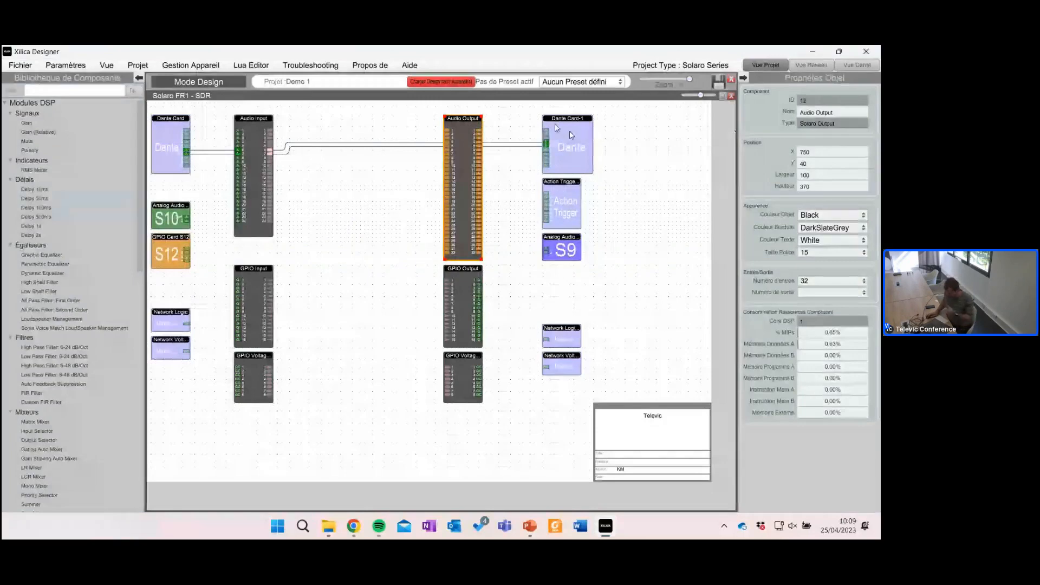
click(731, 97)
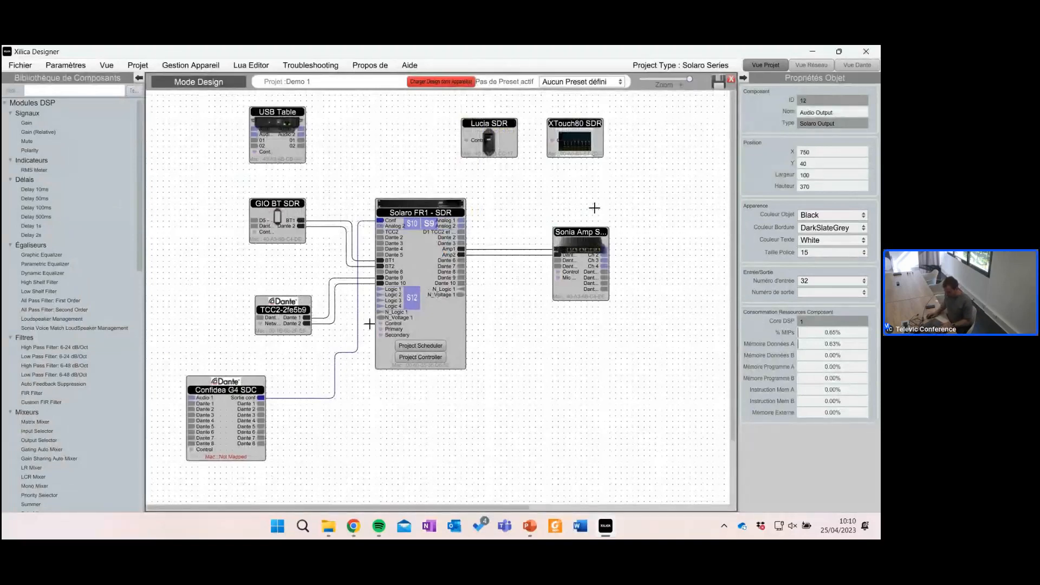
Step: Load the Demo 1 design into all checked online devices, keeping the Dante configuration included
click(436, 84)
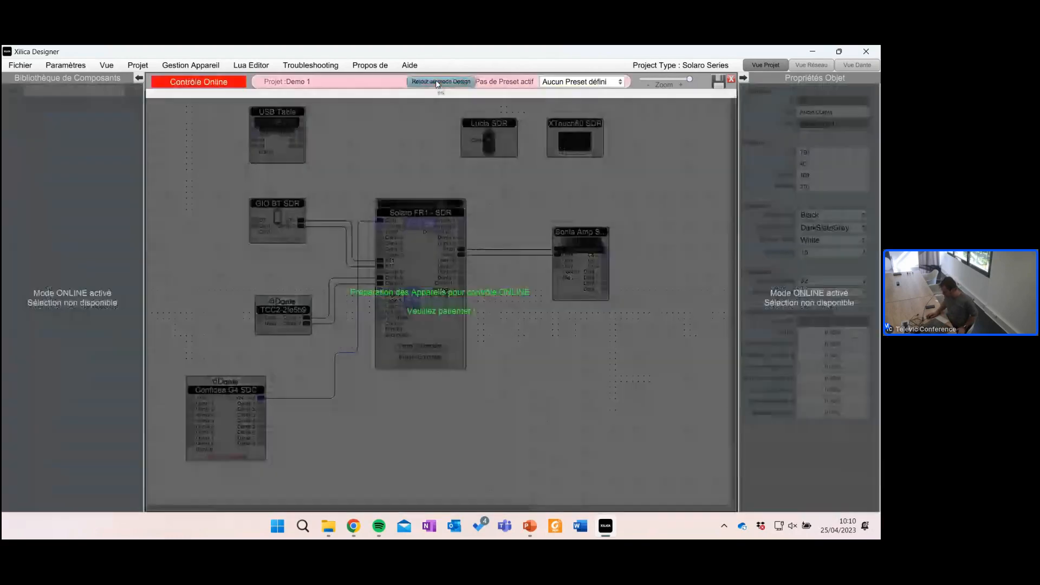
click(414, 314)
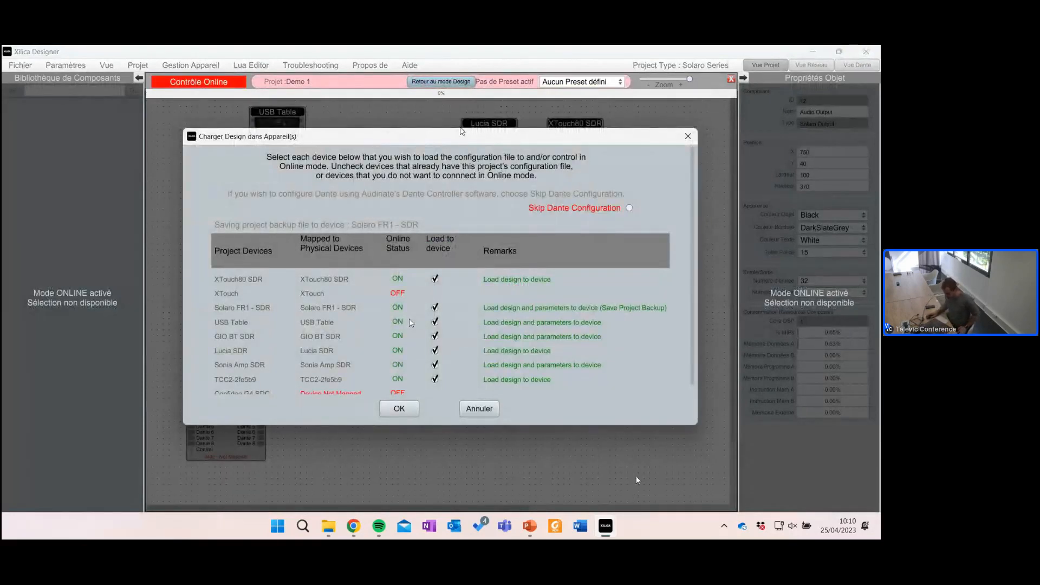
scroll(367, 315, down, 1)
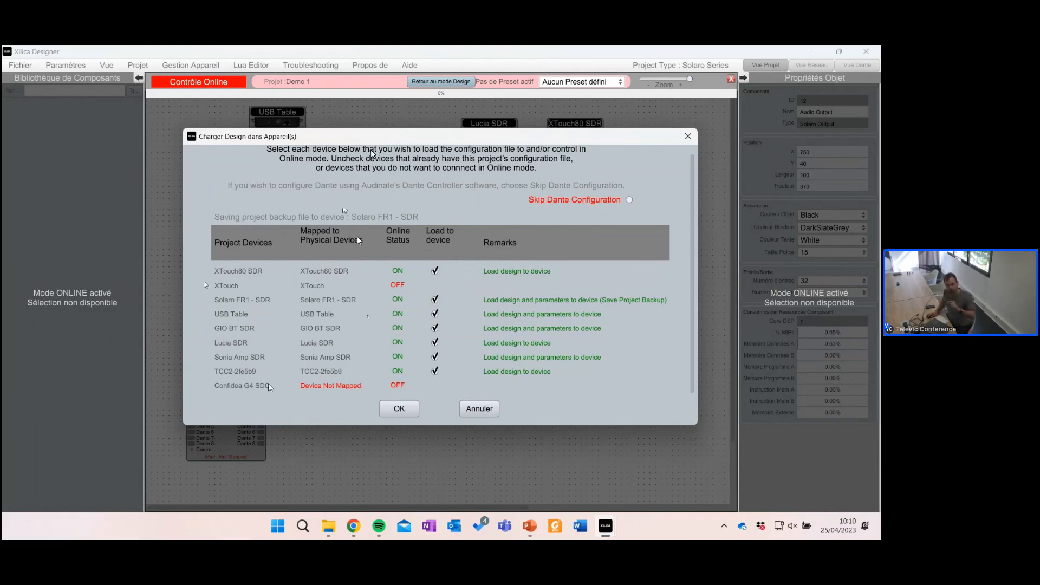
mouse_move(418, 140)
mouse_down()
mouse_move(410, 179)
mouse_move(519, 416)
mouse_move(640, 192)
mouse_move(518, 173)
mouse_move(434, 136)
mouse_up()
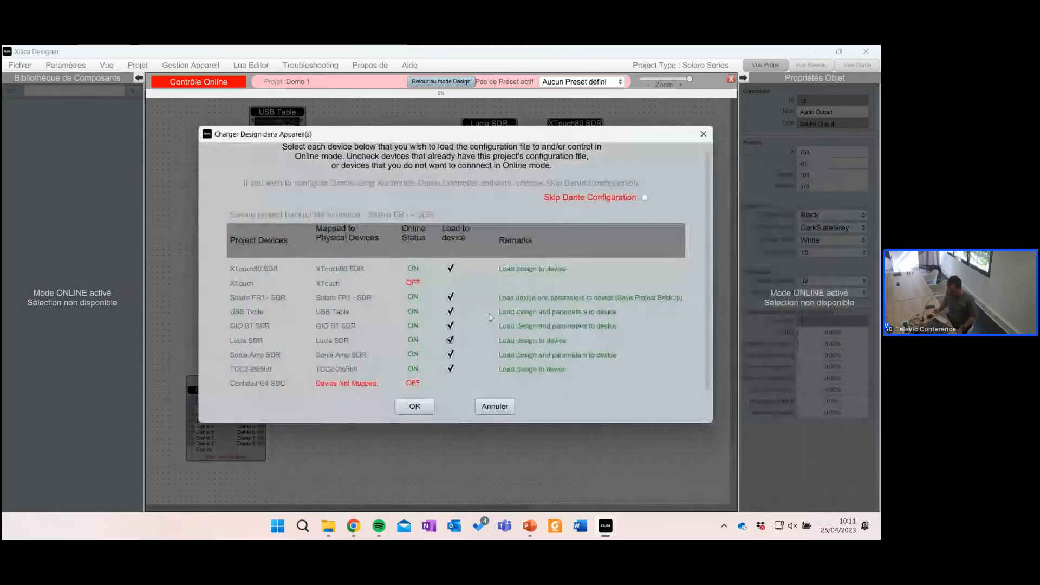
click(415, 407)
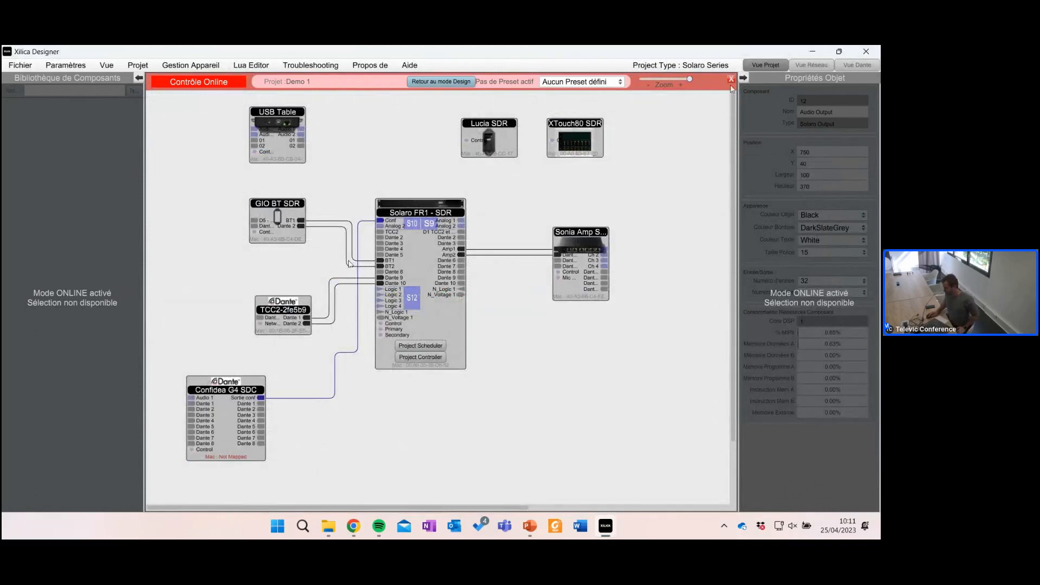
Step: Examine the Dante routing matrix against the project layout, checking the TCC2, GIO BT and Sonia Amp connections with the Solaro FR1
click(859, 65)
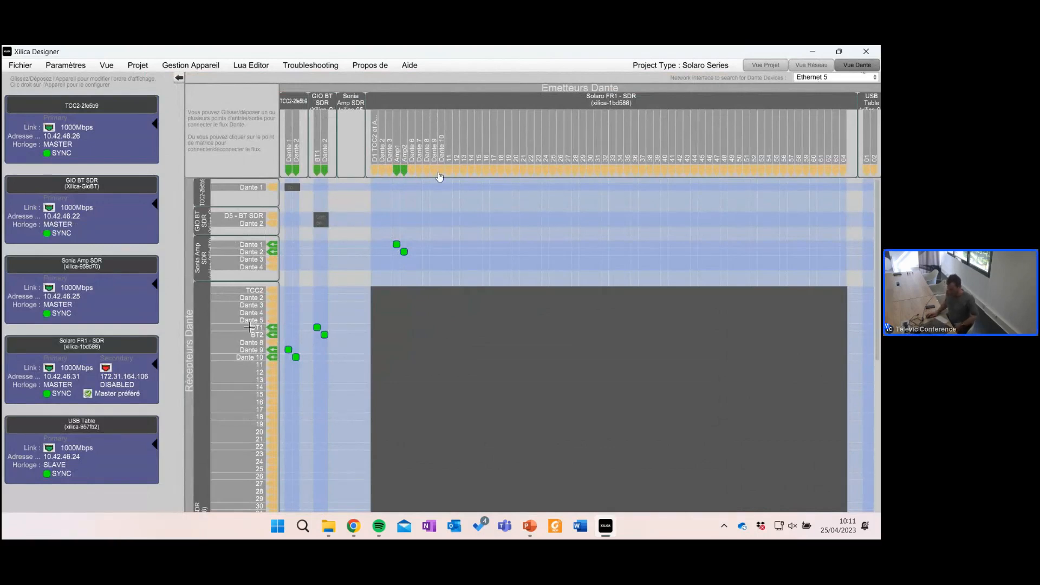
click(786, 68)
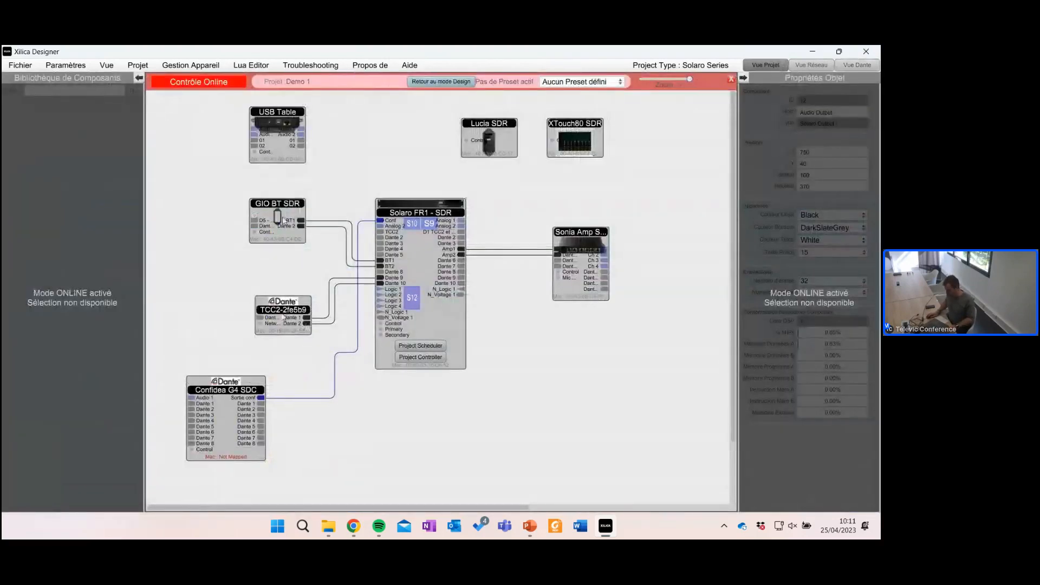
click(850, 69)
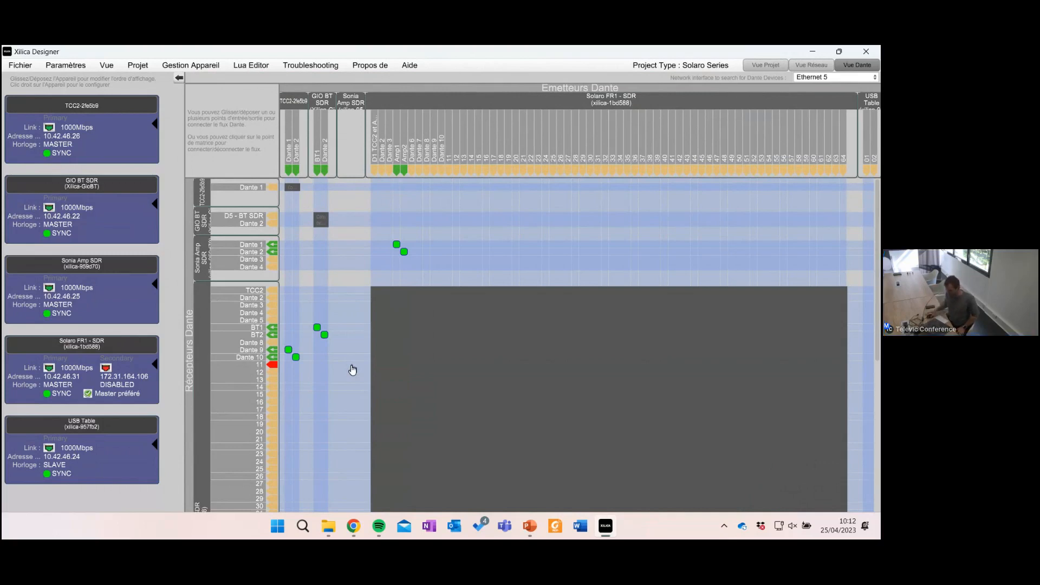
click(78, 115)
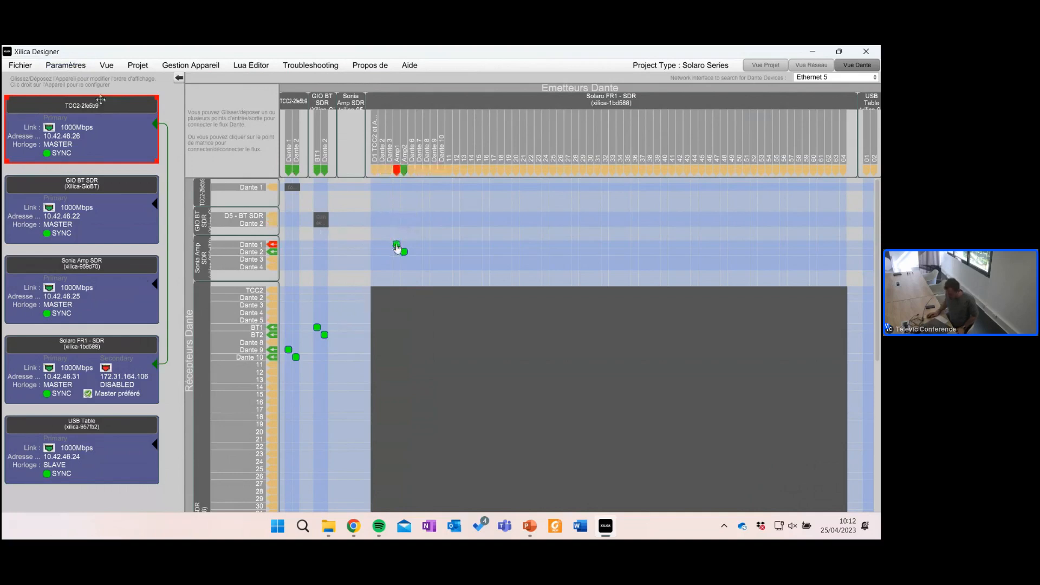
click(396, 245)
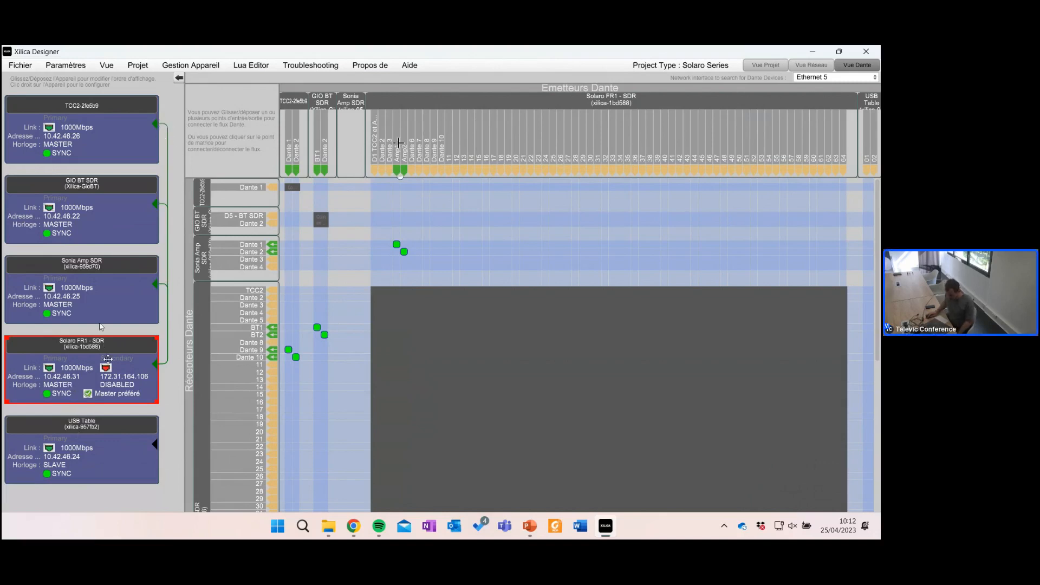
Step: Reorder the Dante devices so the Solaro FR1 sits between the GIO BT and the Sonia Amp
drag(95, 351, 102, 152)
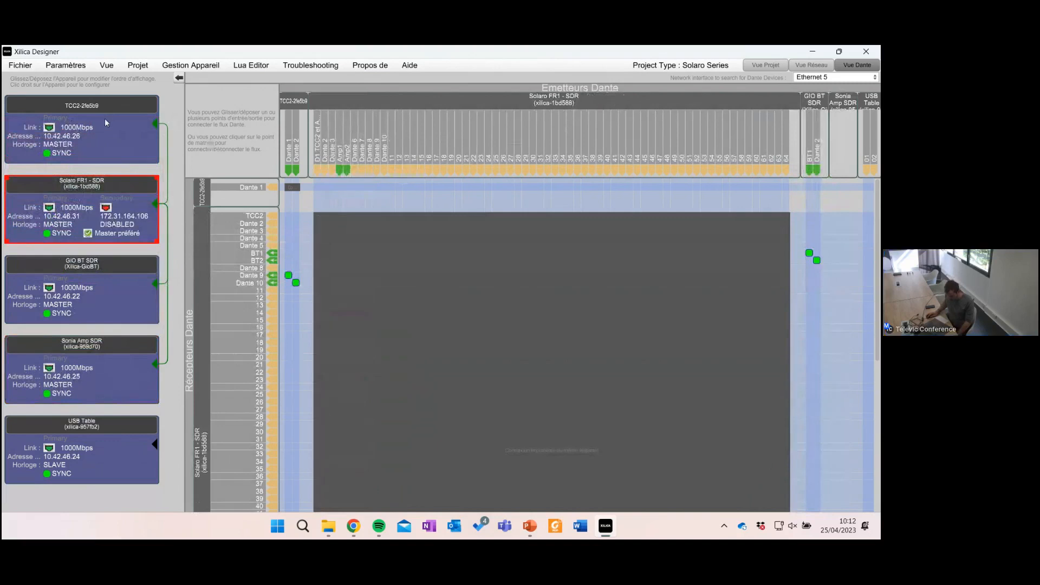
drag(102, 187, 102, 287)
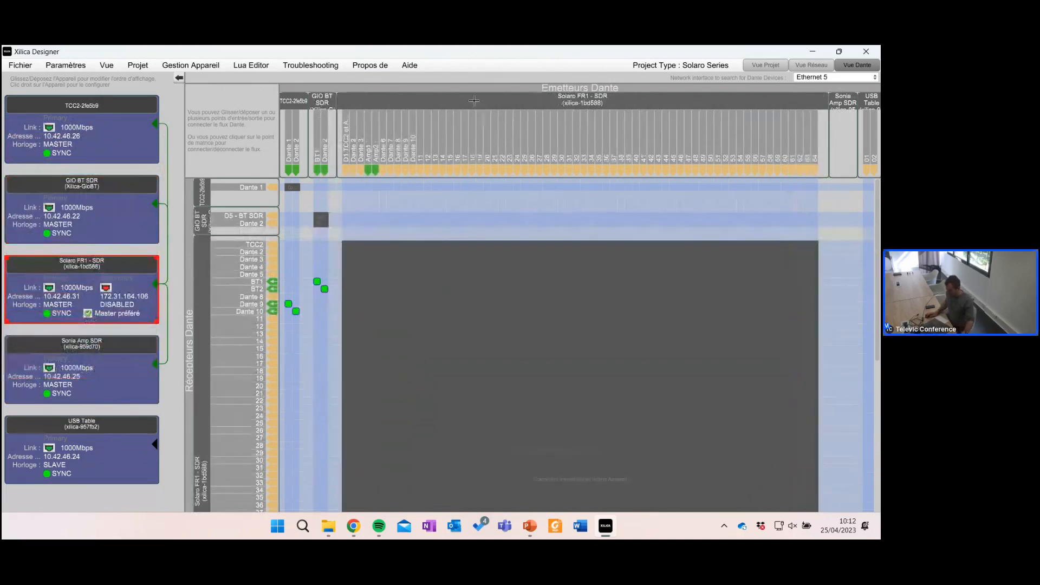
Step: Return to the project layout and check the GIO BT SDR's Bluetooth name, host connection and streaming status
click(815, 66)
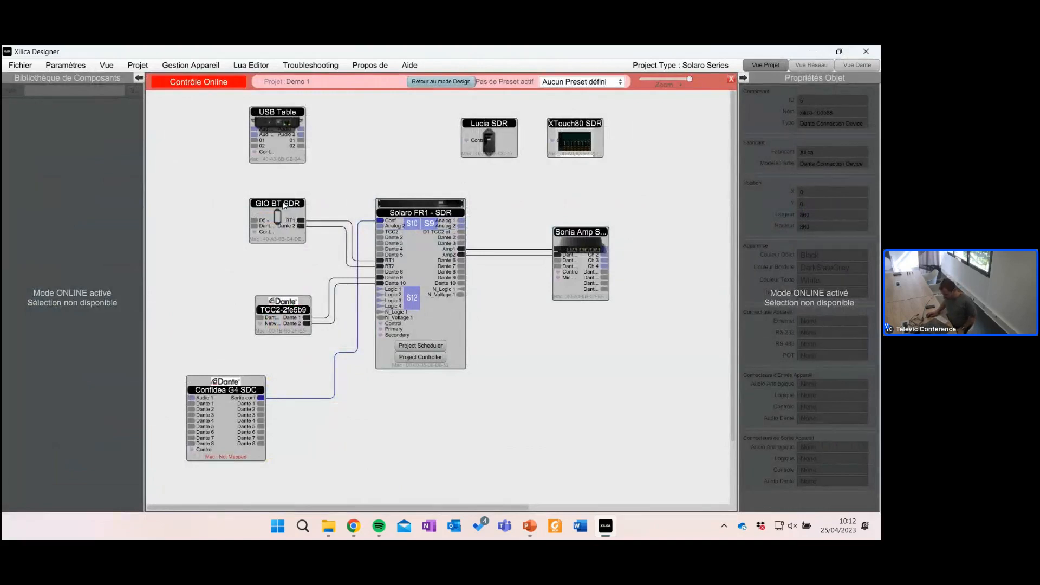
click(283, 203)
double_click(283, 203)
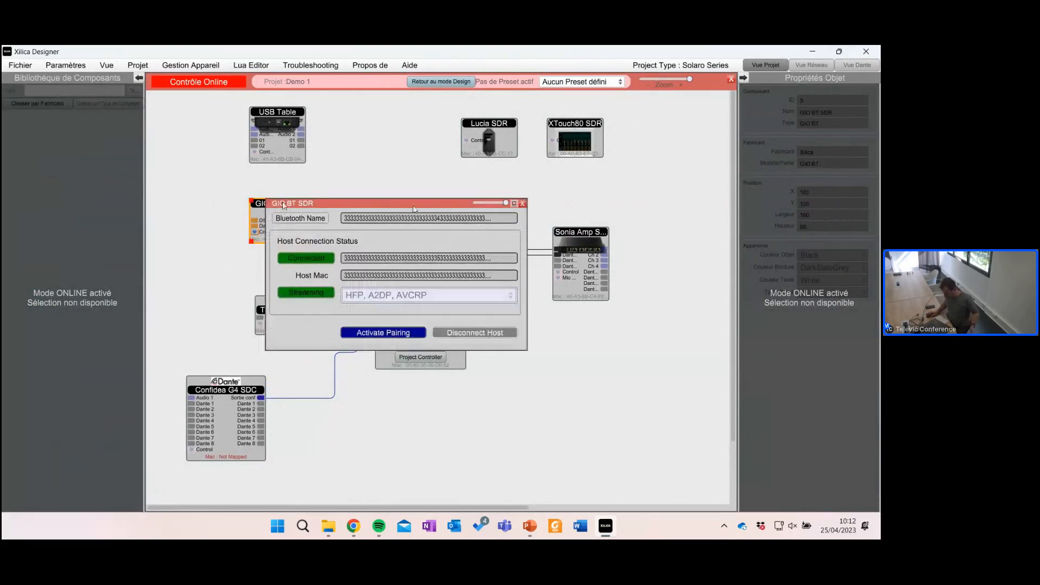
drag(414, 208, 450, 260)
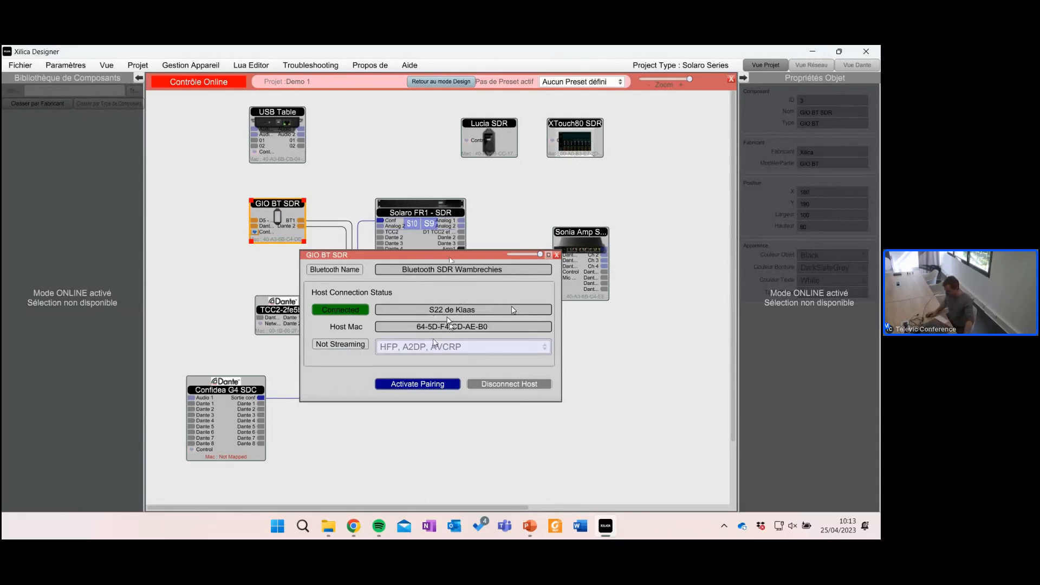
click(557, 254)
Step: Inspect the input meters and digital trims in the Solaro FR1's Audio Input block
double_click(410, 252)
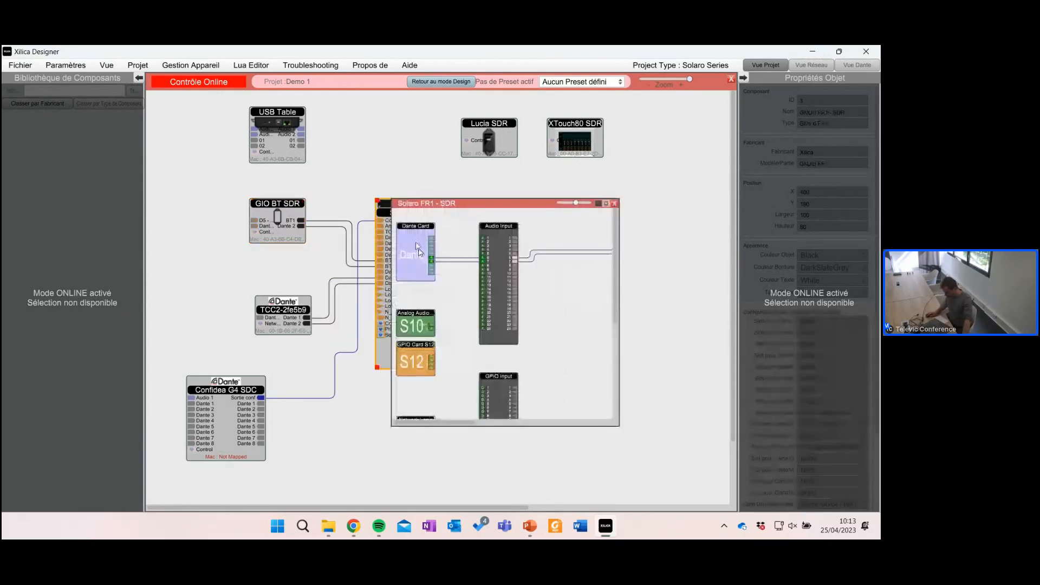
double_click(487, 266)
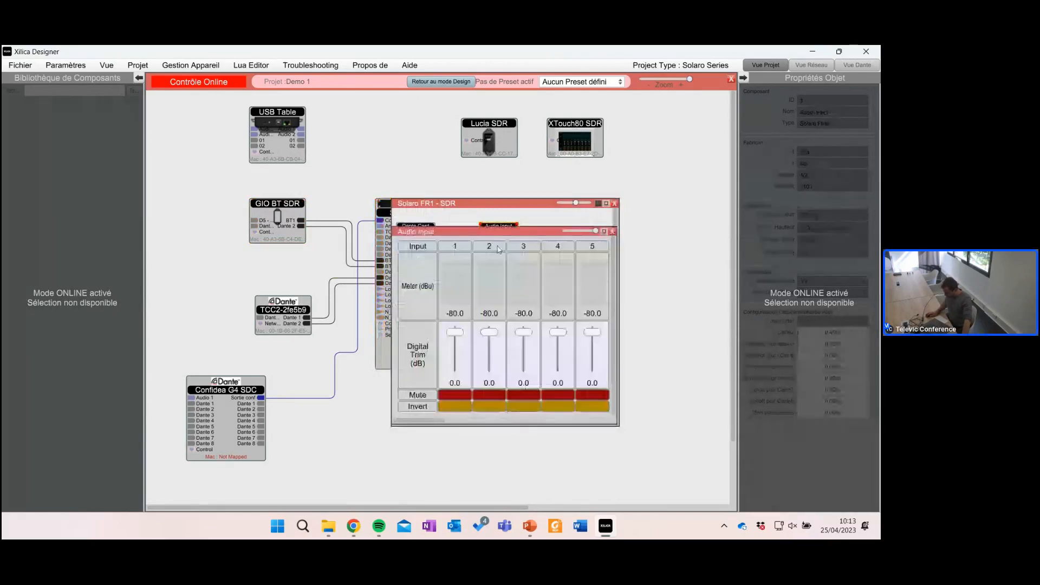
click(612, 231)
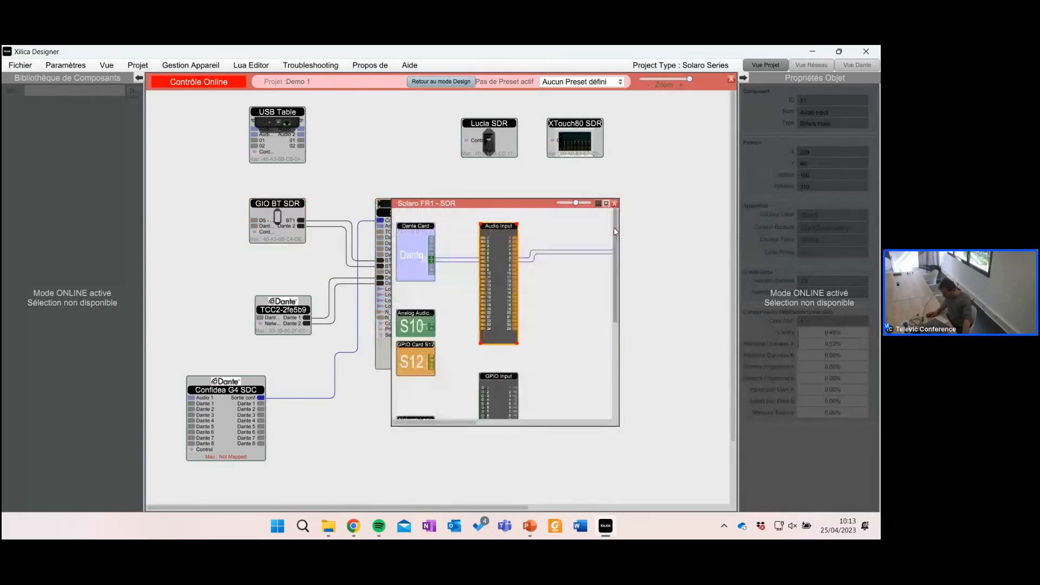
Step: Inspect the Solaro FR1's Audio Output meters, widening the device window to show more output channels
drag(437, 422, 518, 425)
double_click(508, 256)
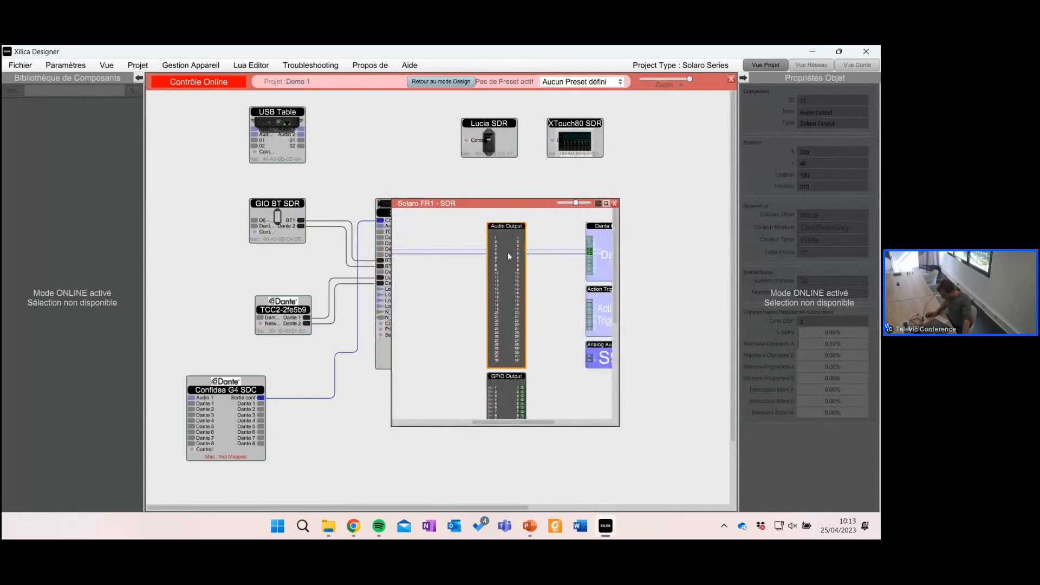
click(604, 231)
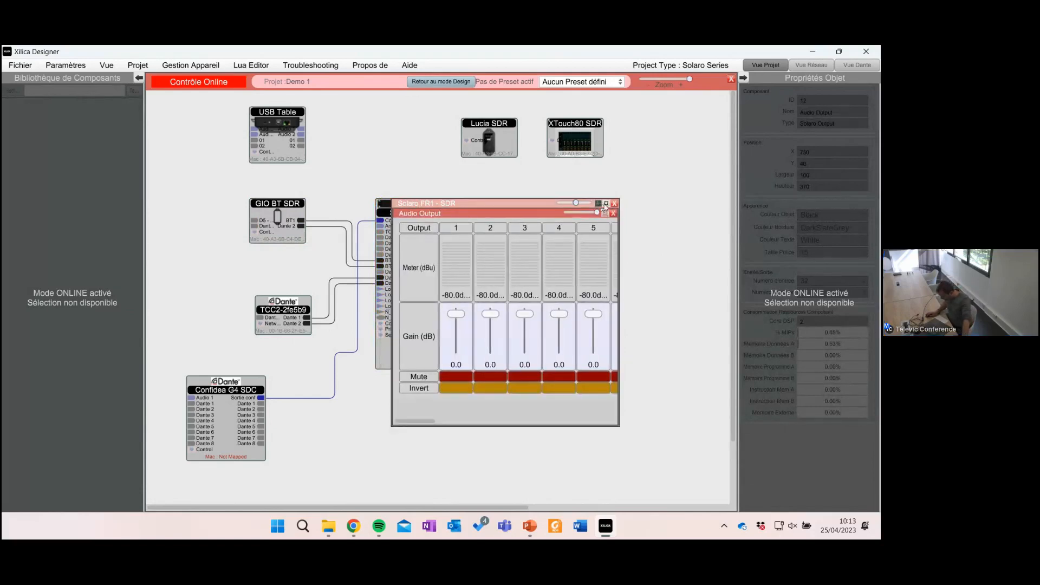
drag(620, 230, 707, 229)
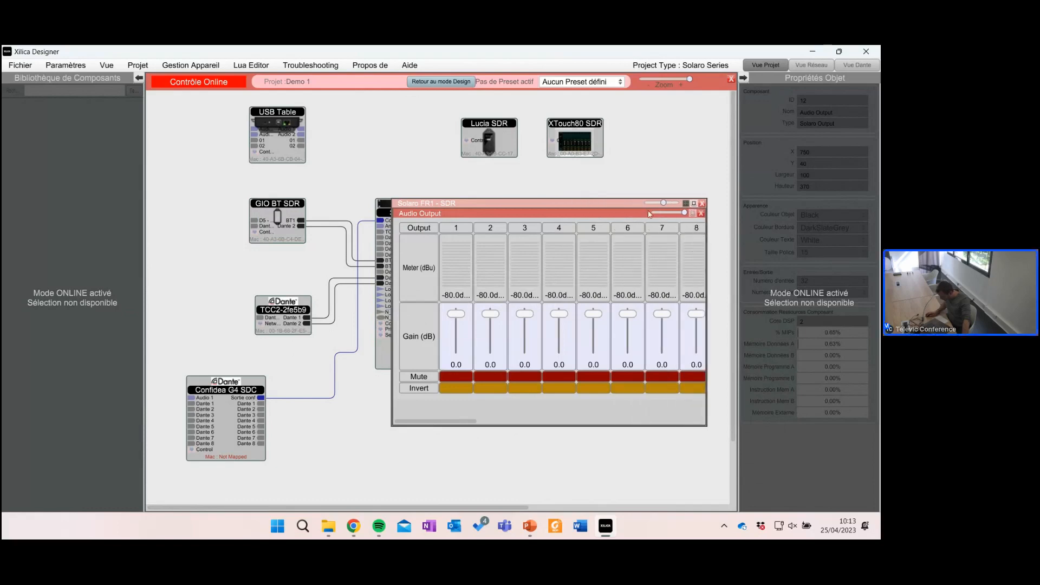
click(701, 213)
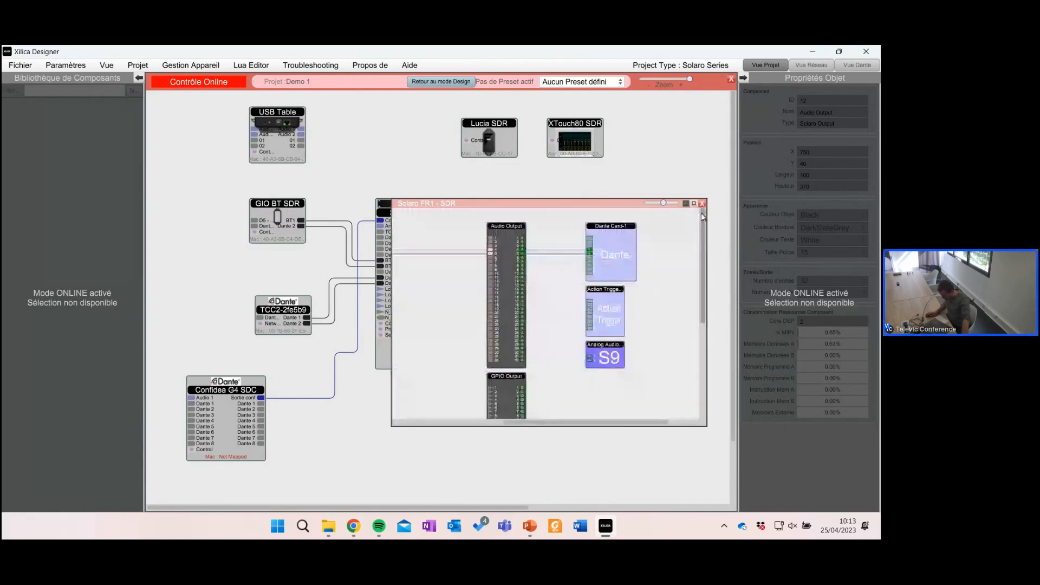
Step: Test lower gains on Audio Output channels 4 and 5, finishing with both at -0.9 dB, and close the block
double_click(505, 249)
drag(556, 332, 592, 347)
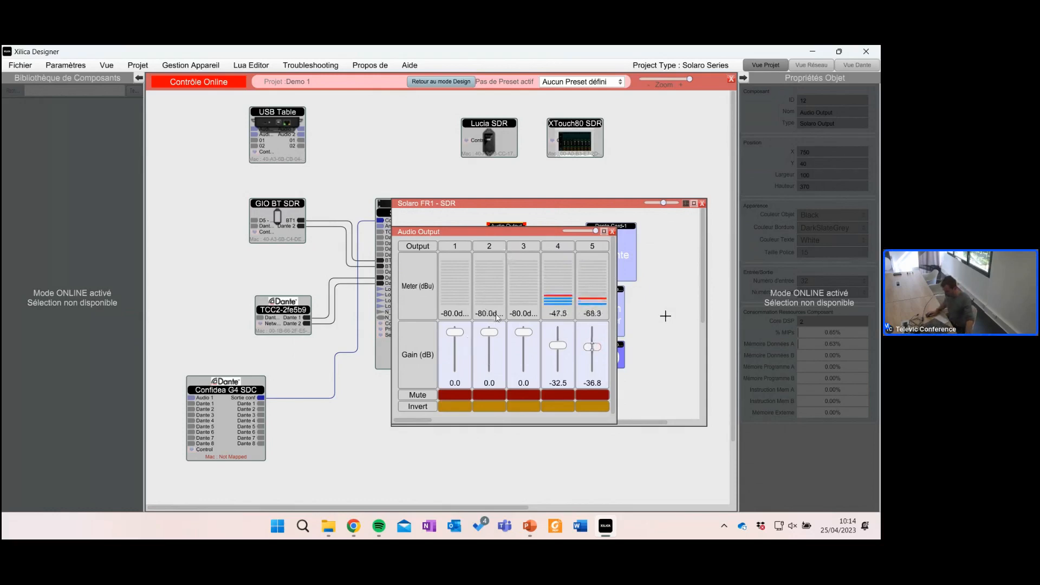
drag(594, 349, 559, 342)
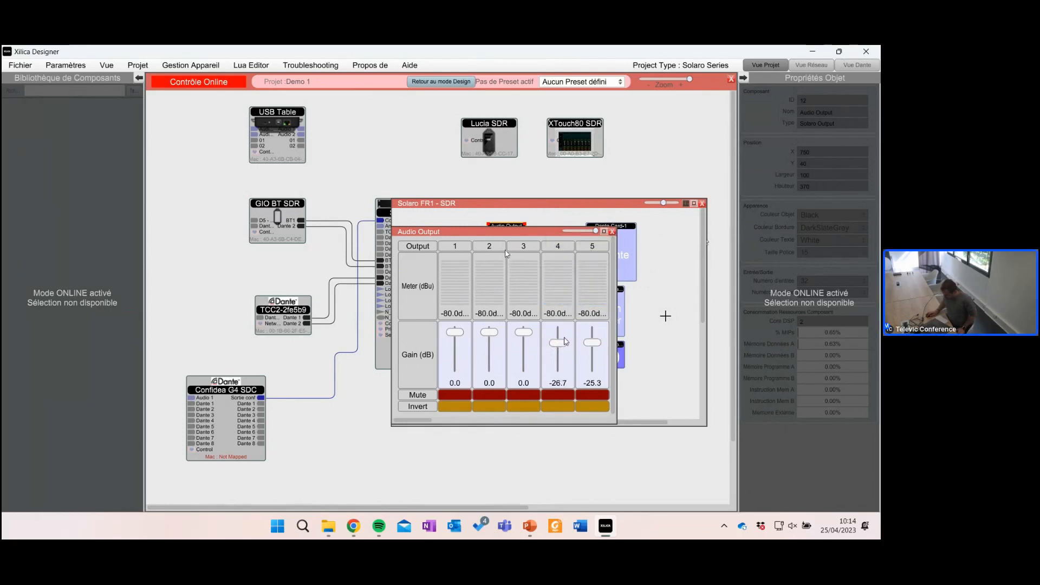
drag(558, 342, 593, 332)
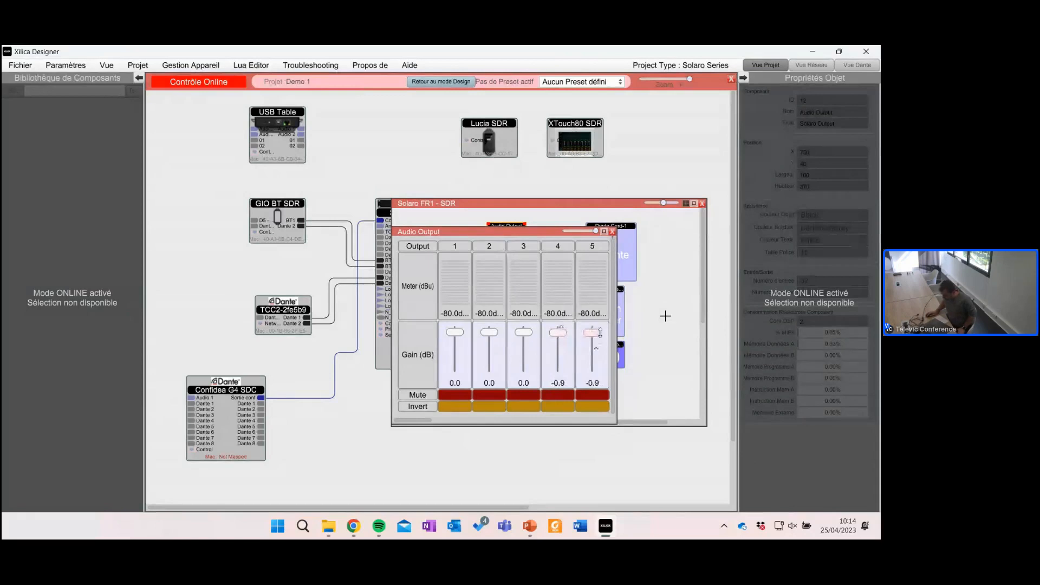
click(612, 232)
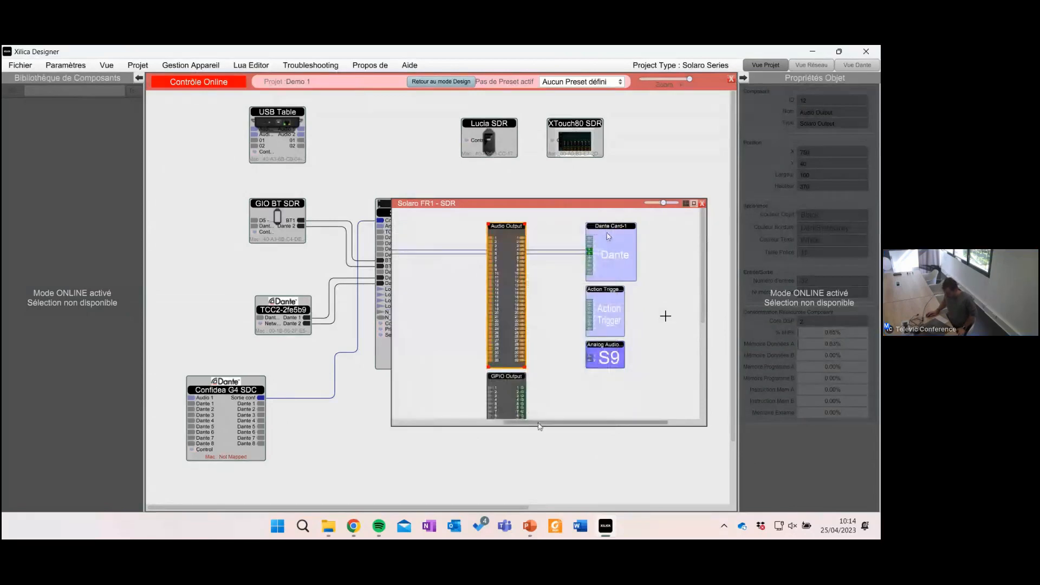
Step: View the full Solaro FR1 schematic, return to design mode saving the online parameter values to the project, and close the schematic
drag(539, 423, 453, 428)
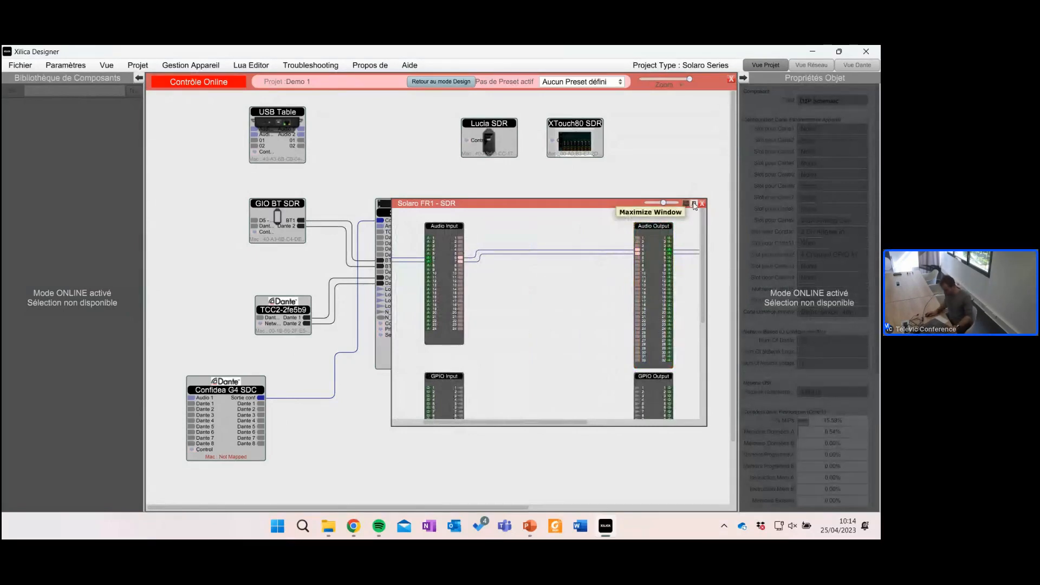
click(693, 204)
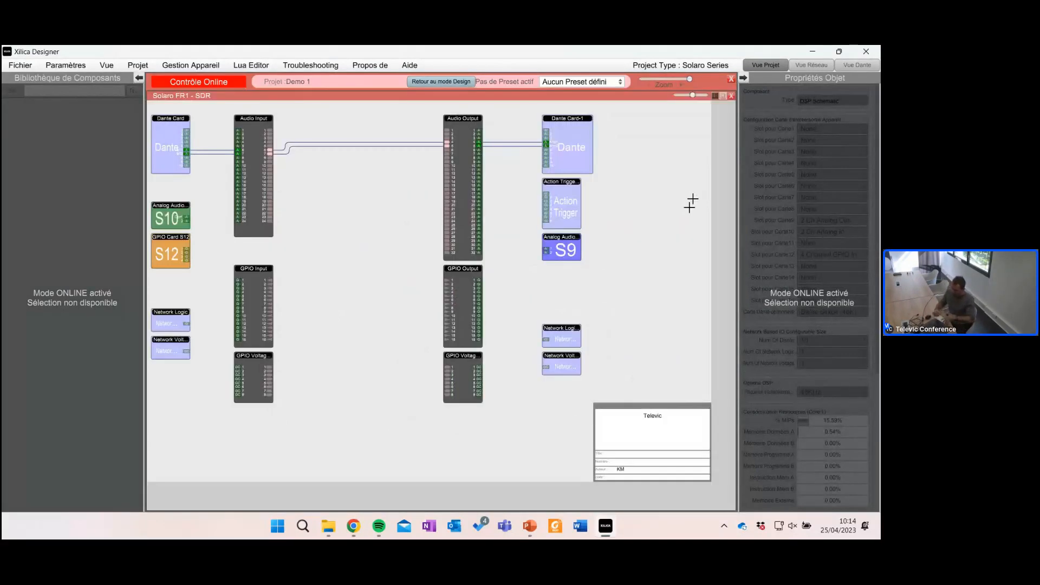
click(450, 83)
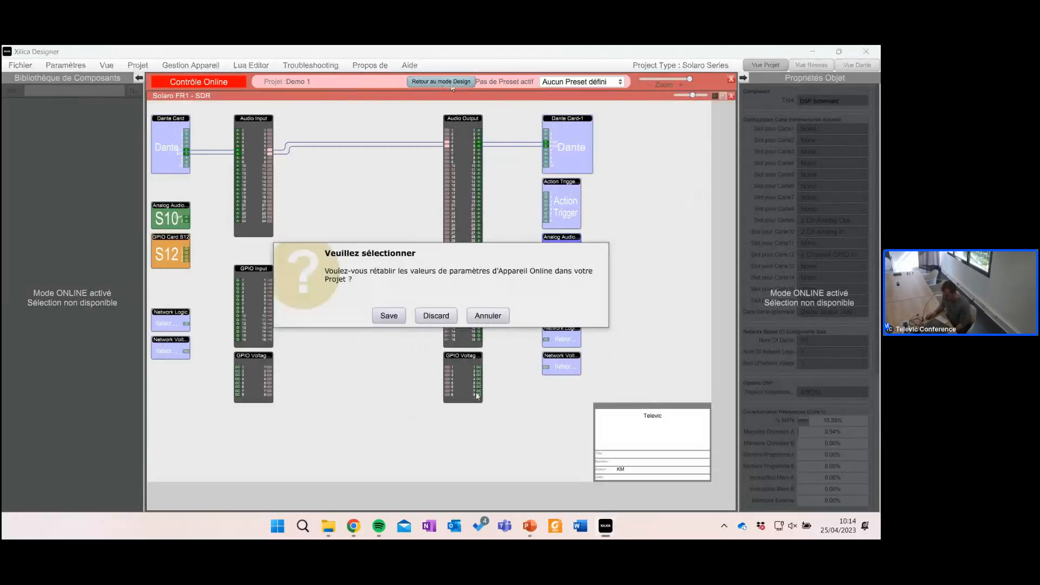
click(389, 316)
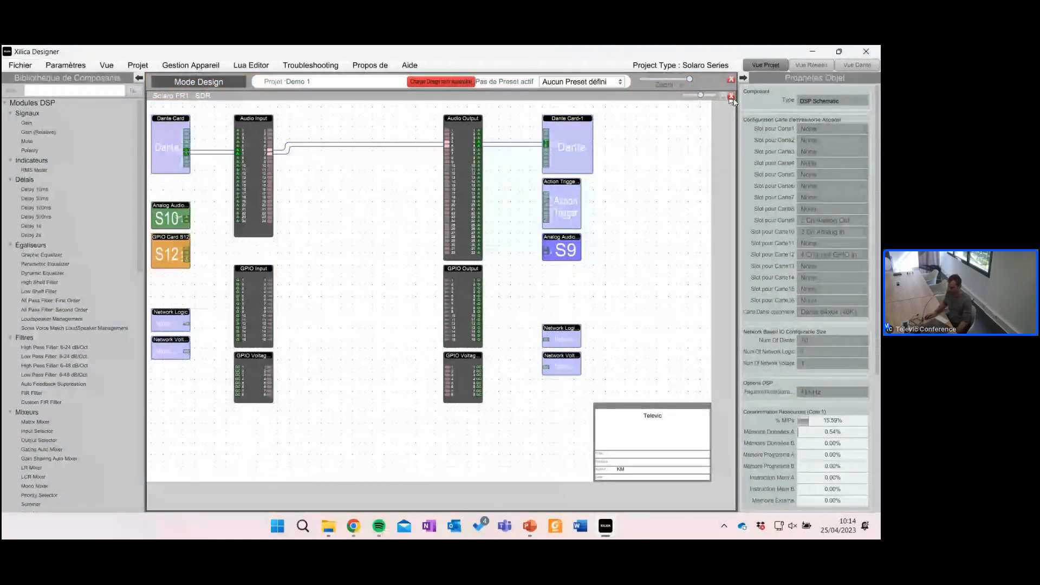
click(730, 97)
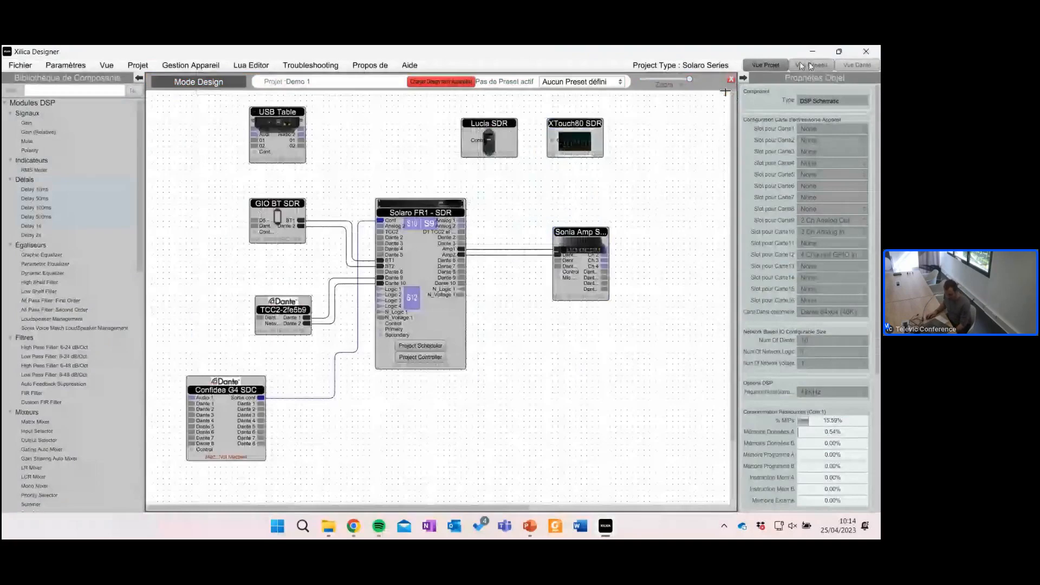
Step: Review the GIO BT SDR's device configuration in the network view, covering general, network, sample rate, Bluetooth and Dante settings
click(811, 66)
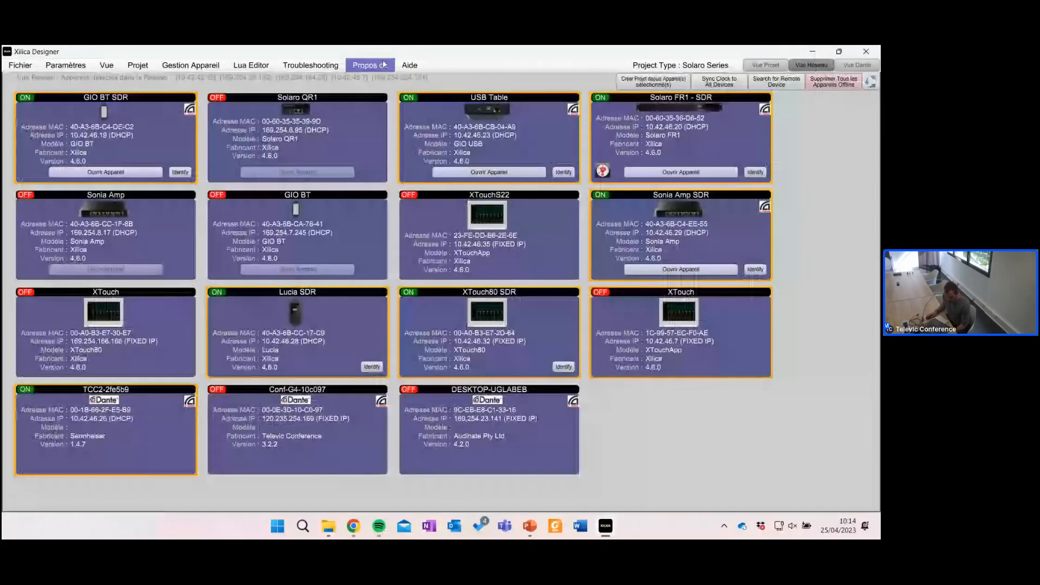
right_click(153, 135)
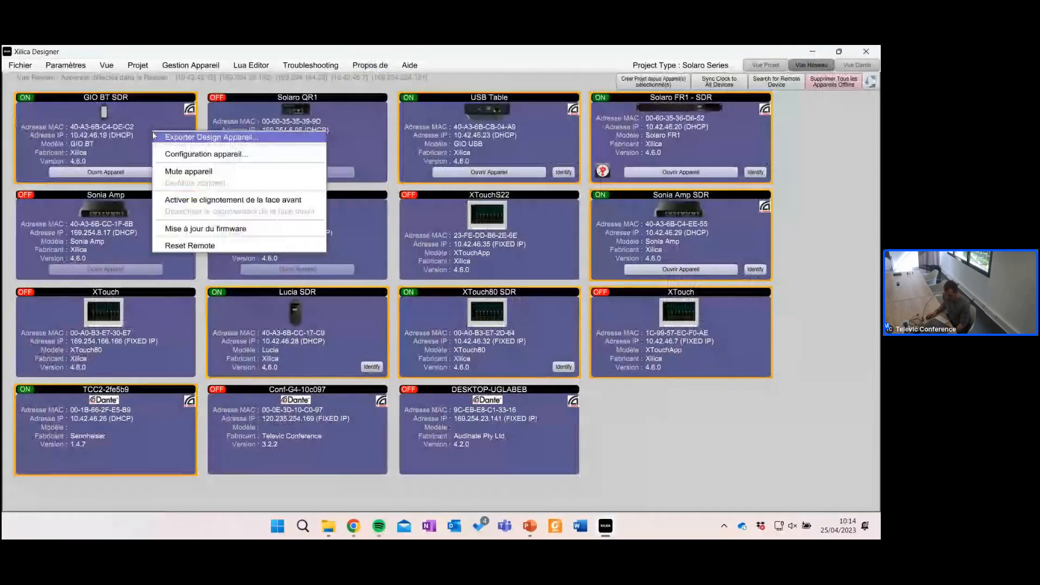
click(215, 156)
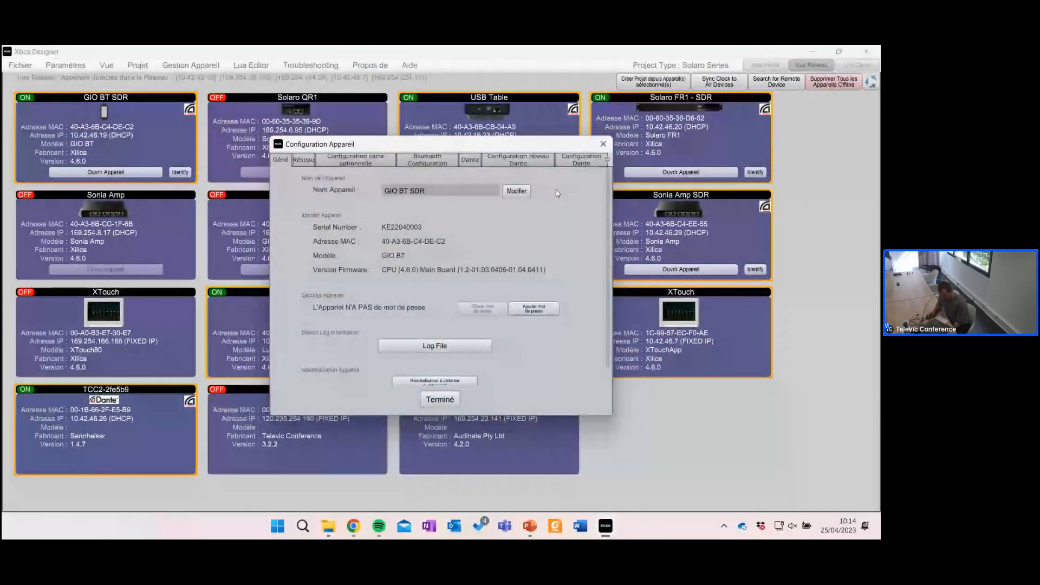
click(304, 160)
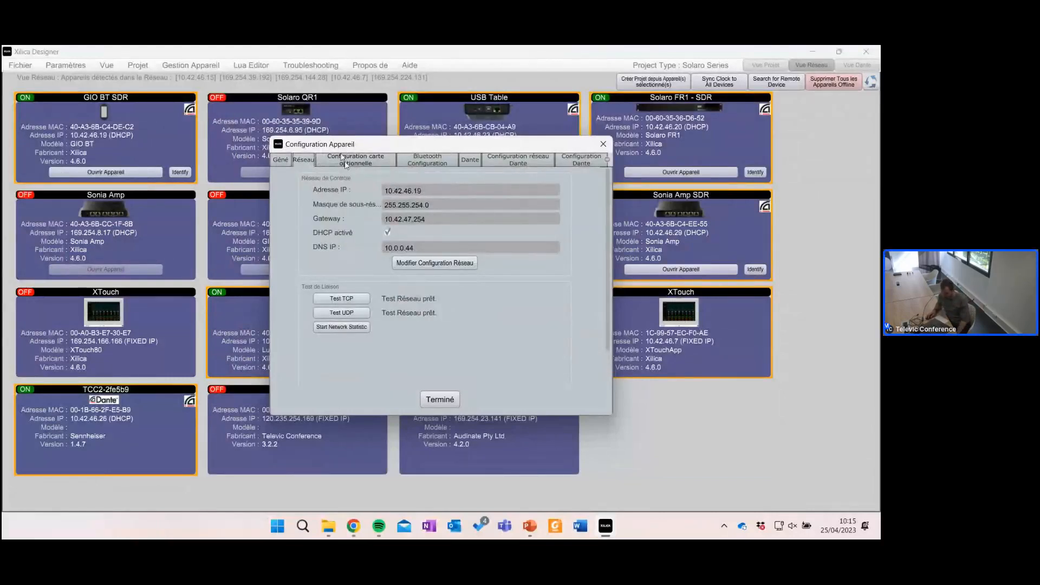
click(344, 159)
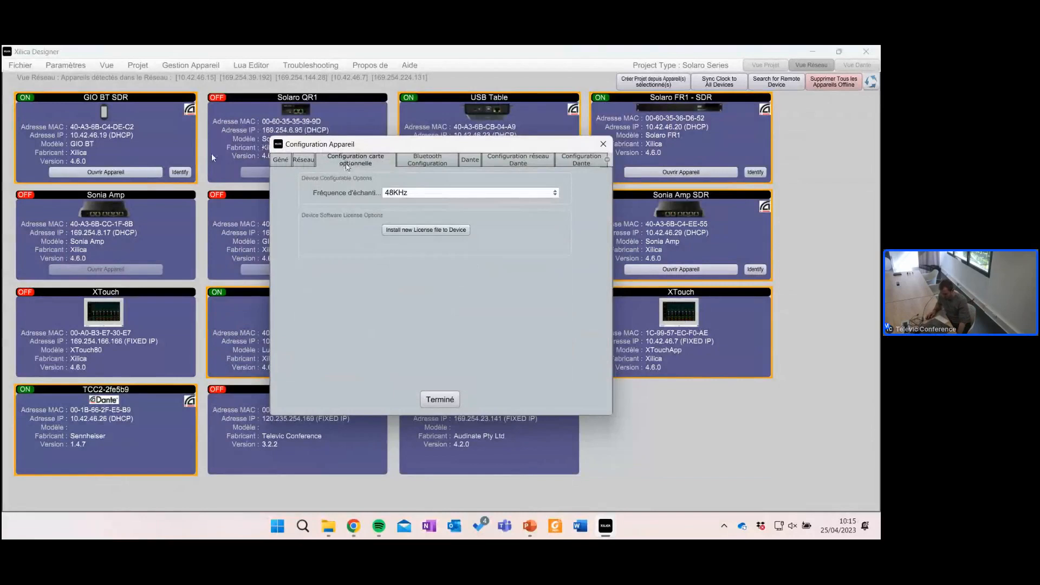
click(426, 161)
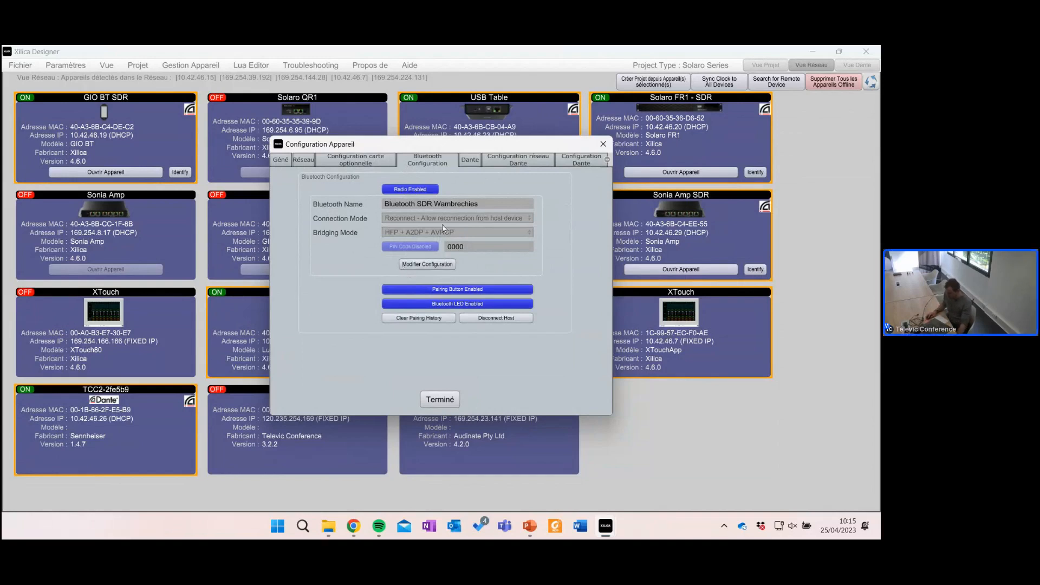
click(501, 162)
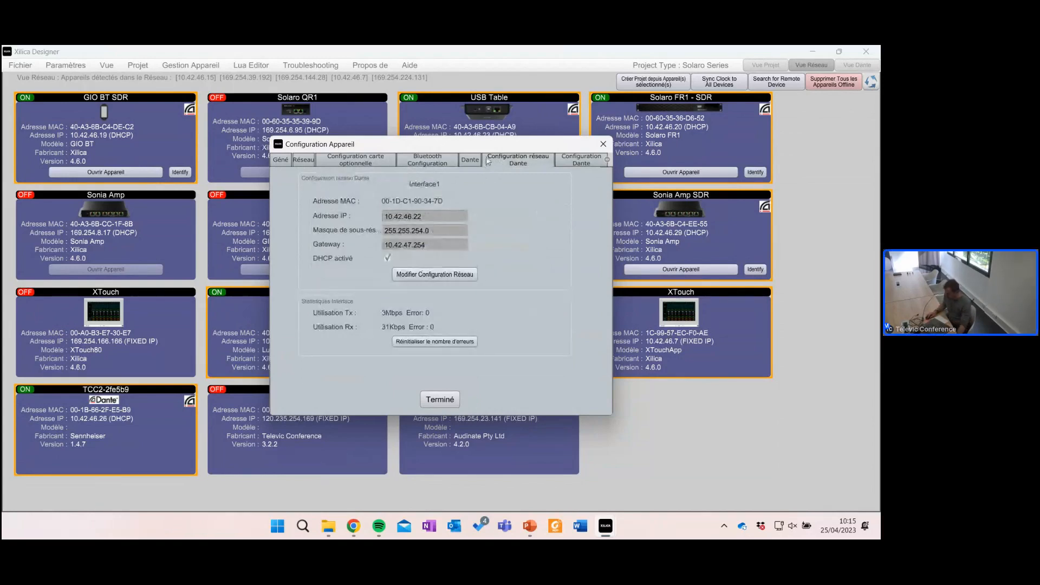
click(574, 159)
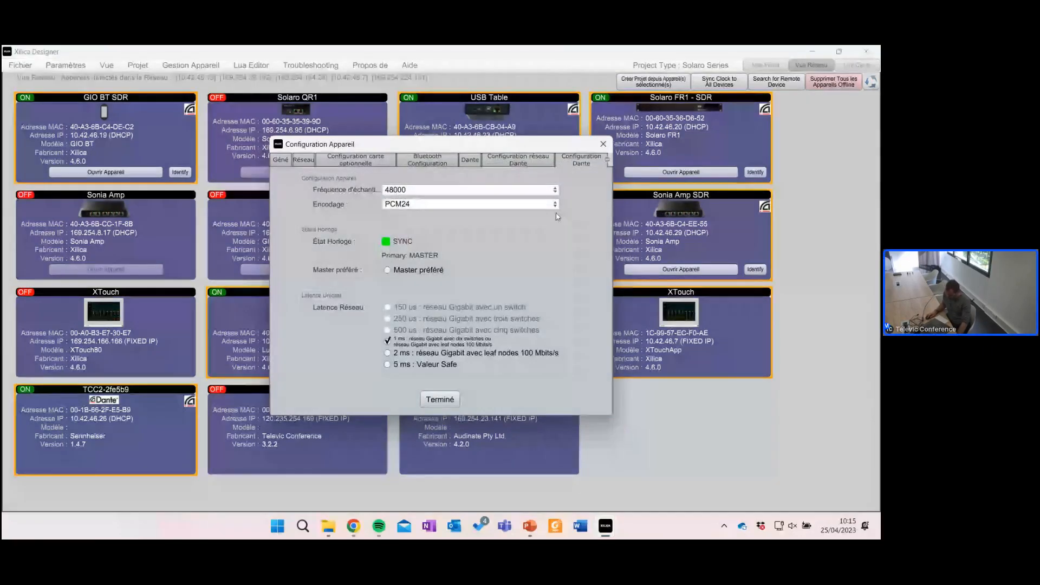
click(603, 144)
right_click(521, 133)
click(454, 157)
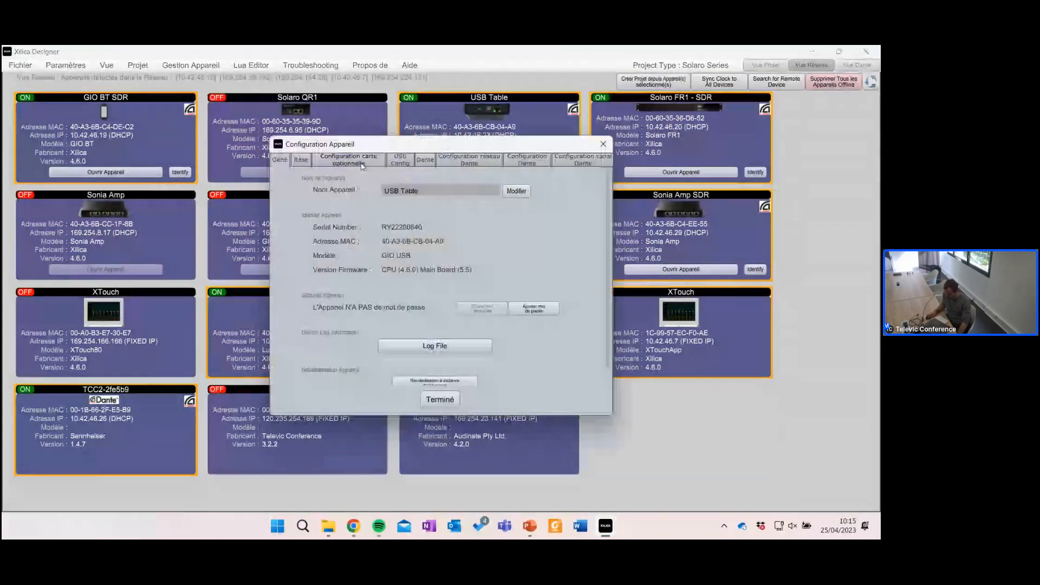
click(422, 161)
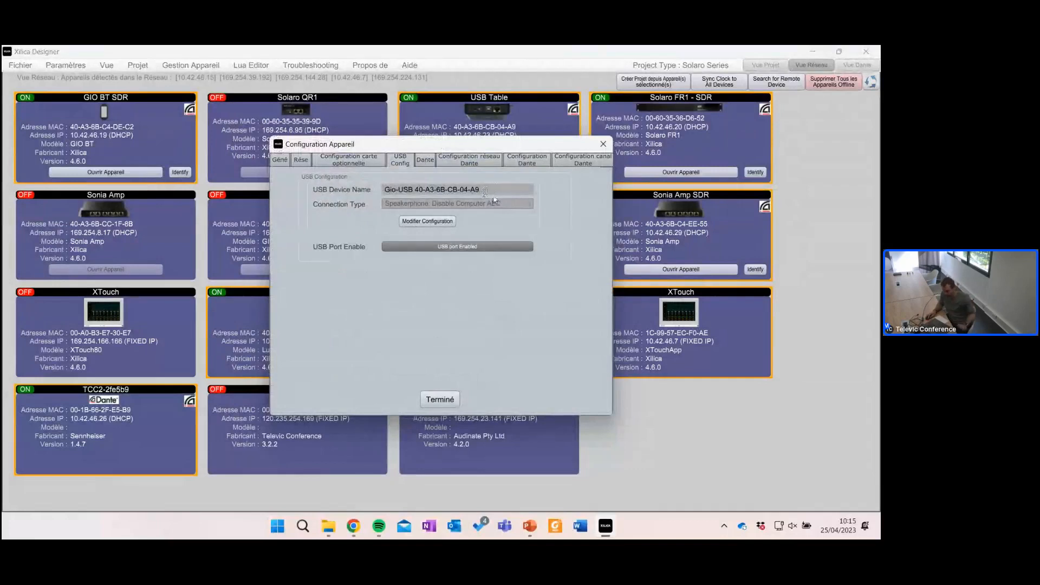
click(603, 144)
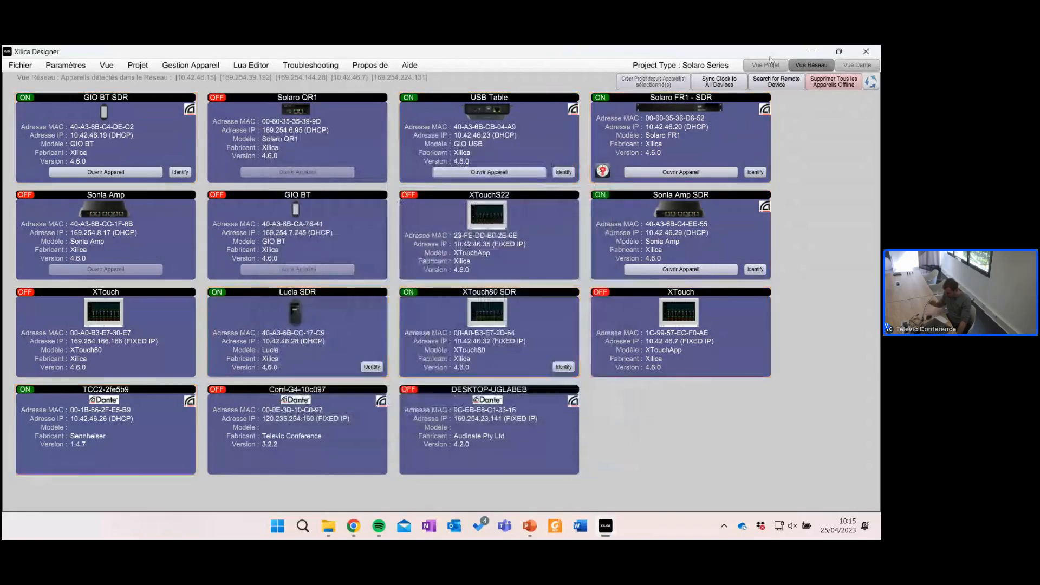
Step: Go back to the project layout, review the Solaro FR1's internal schematic from inputs to outputs, and close it
click(768, 63)
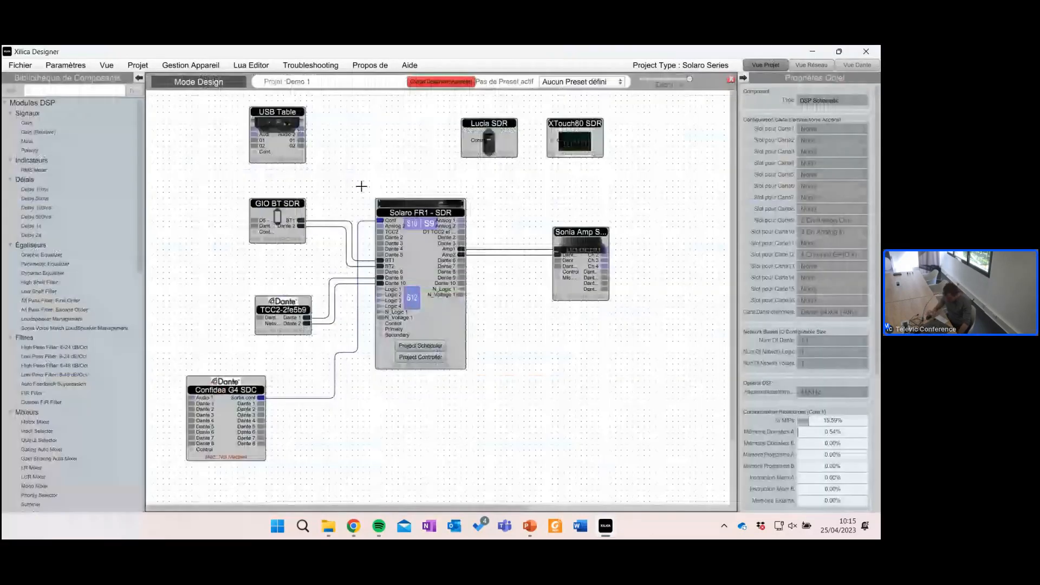
click(424, 204)
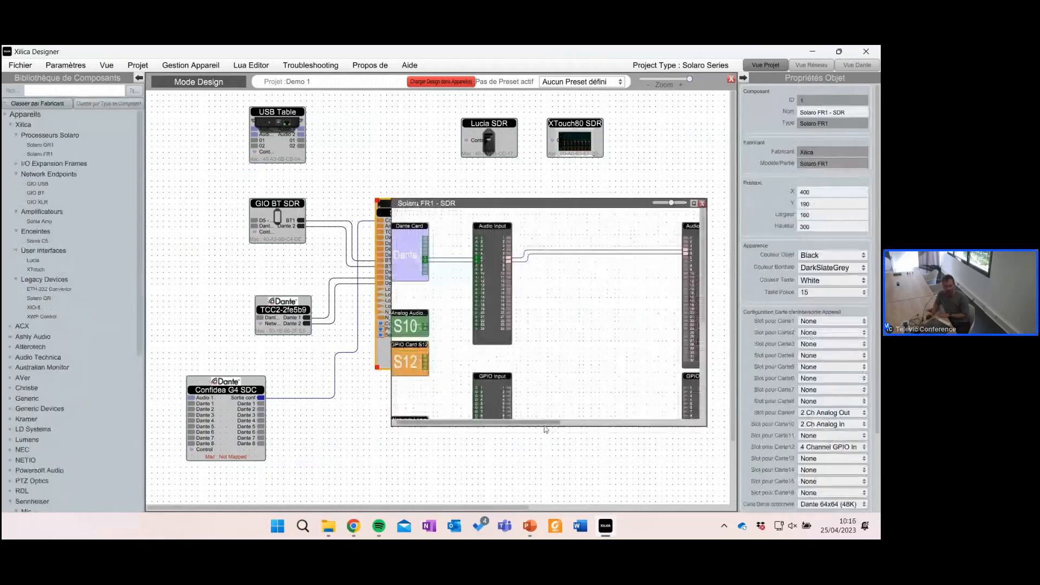
drag(546, 425, 641, 417)
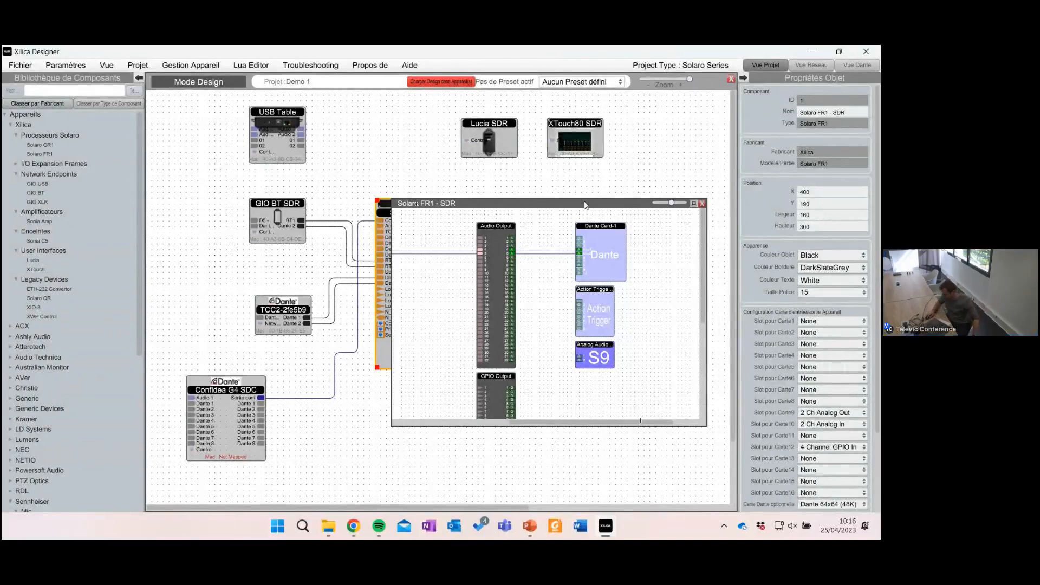
click(701, 203)
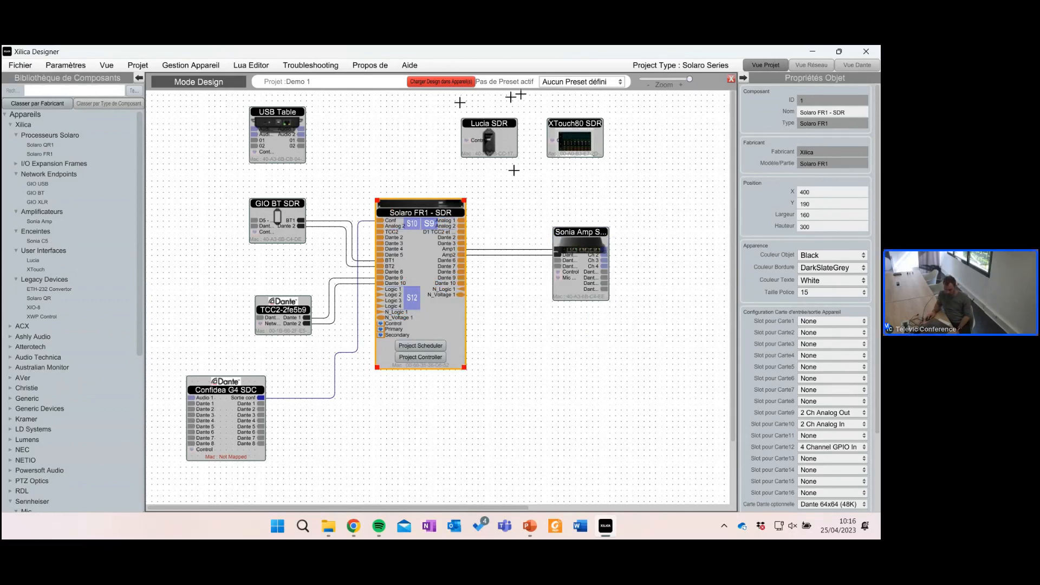
click(453, 106)
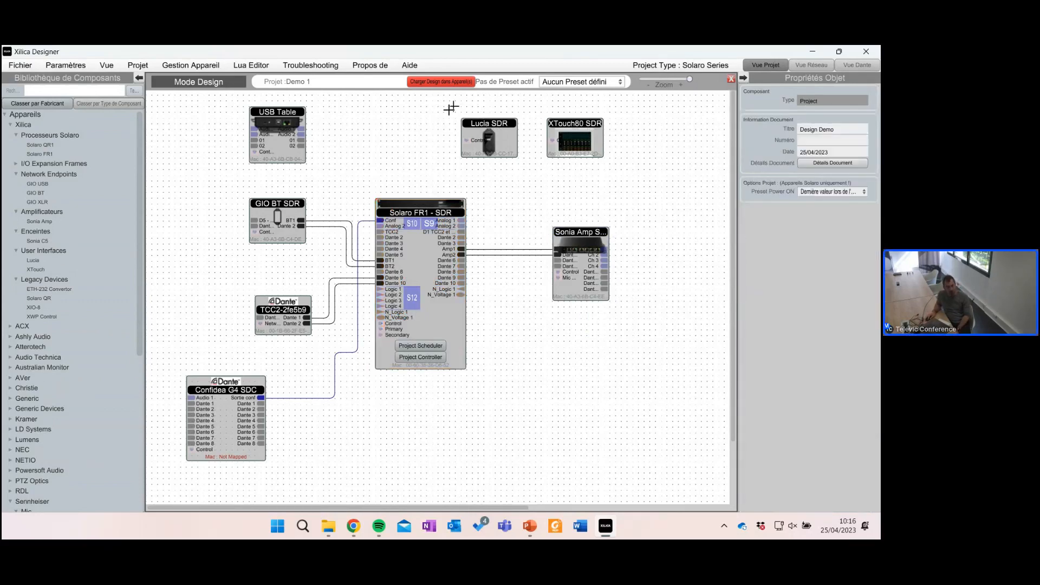
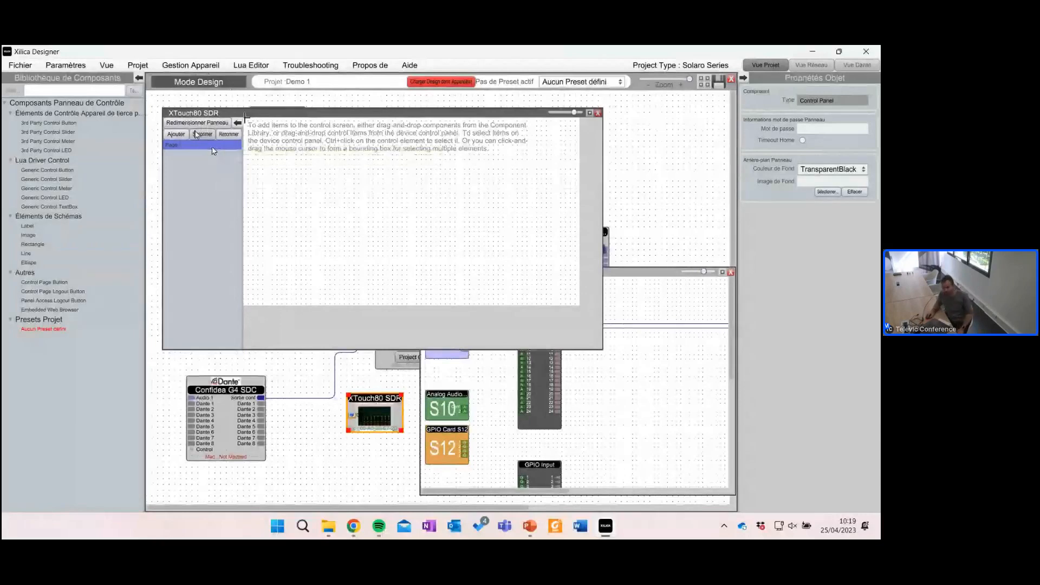
Step: Resize the XTouch80 SDR control page to the XTouch80 Landscape format
click(201, 122)
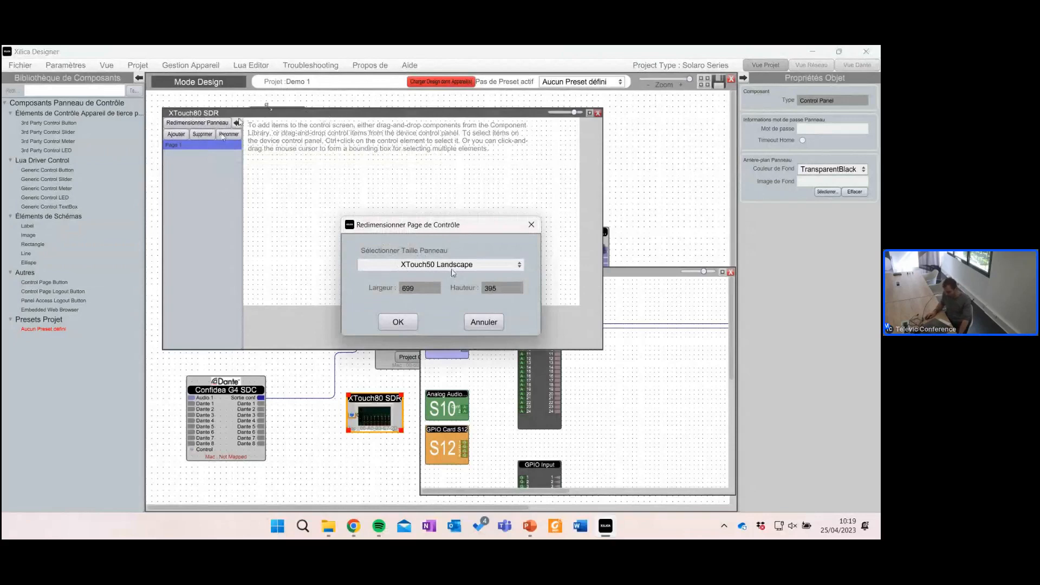
click(378, 264)
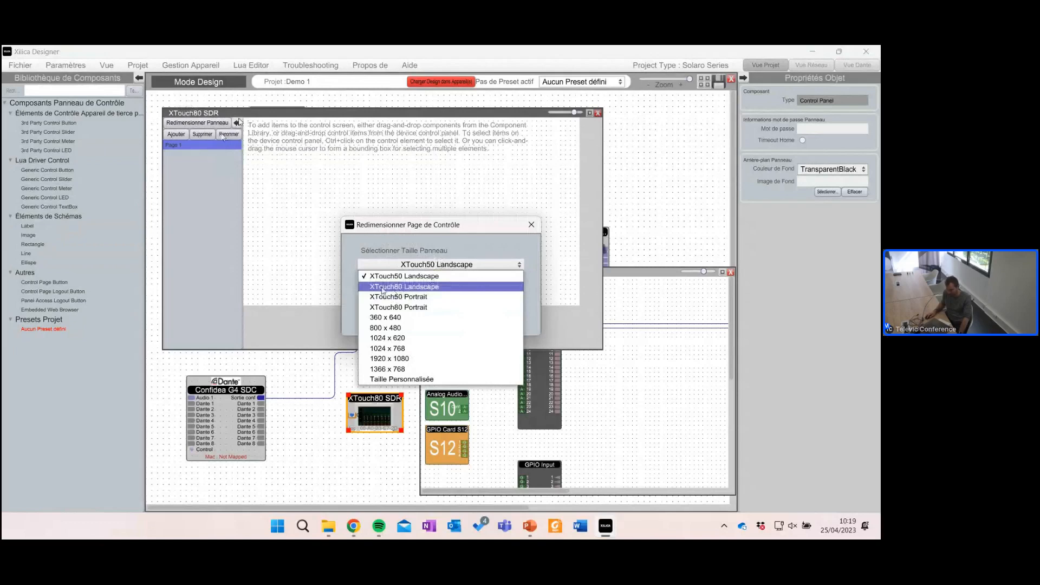
click(404, 288)
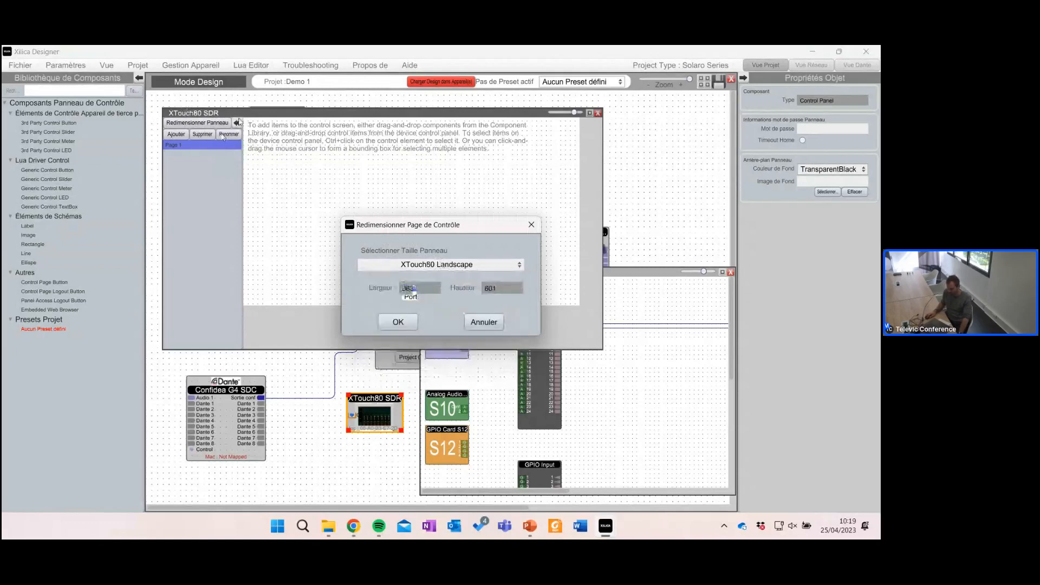
click(403, 322)
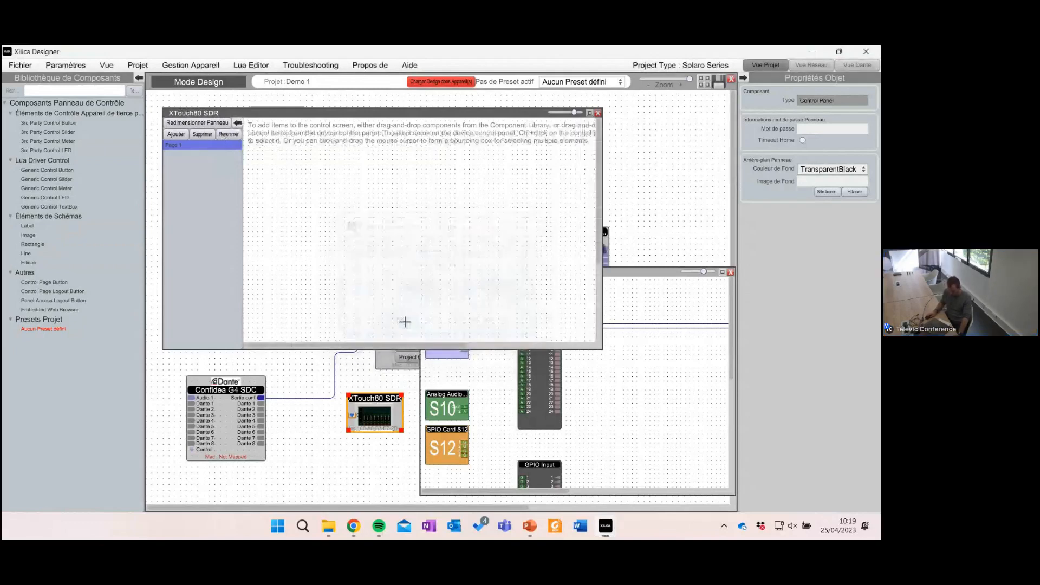
Step: Review the available control page sizes without changing them, and close the XTouch80 SDR panel and the Solaro FR1 schematic
click(202, 123)
click(438, 265)
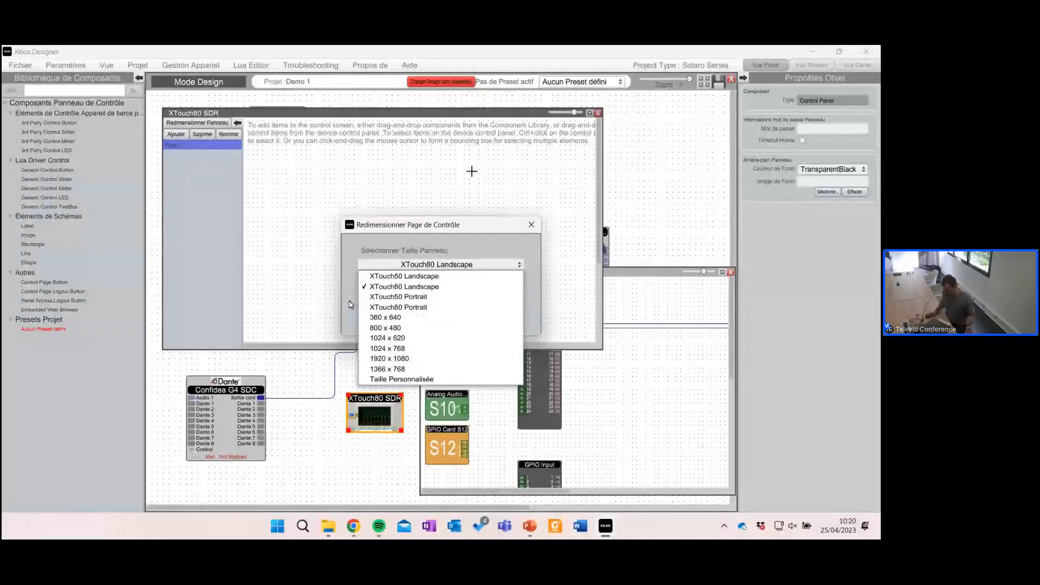
click(349, 305)
click(532, 226)
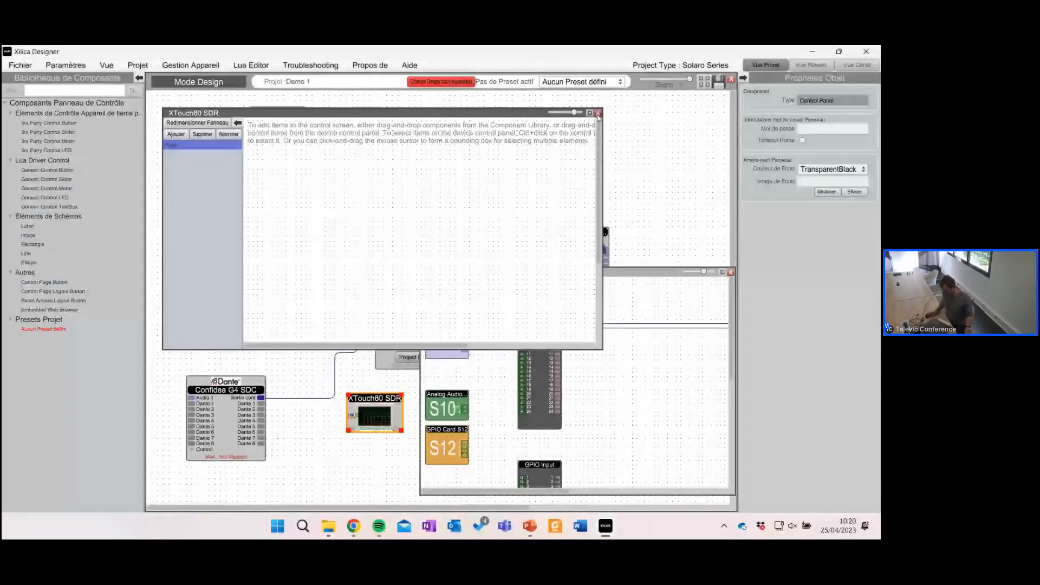
click(598, 113)
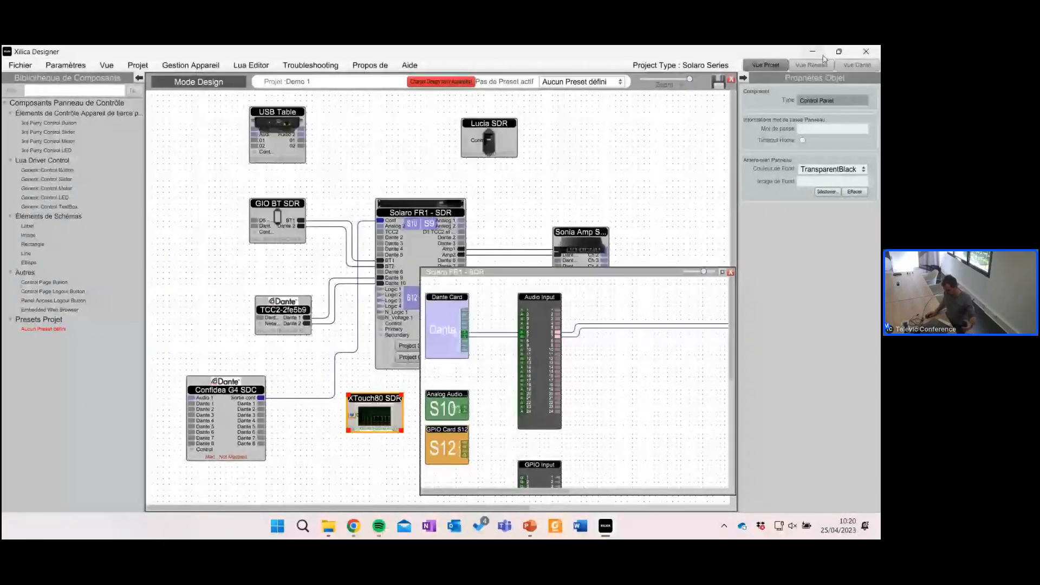
click(730, 272)
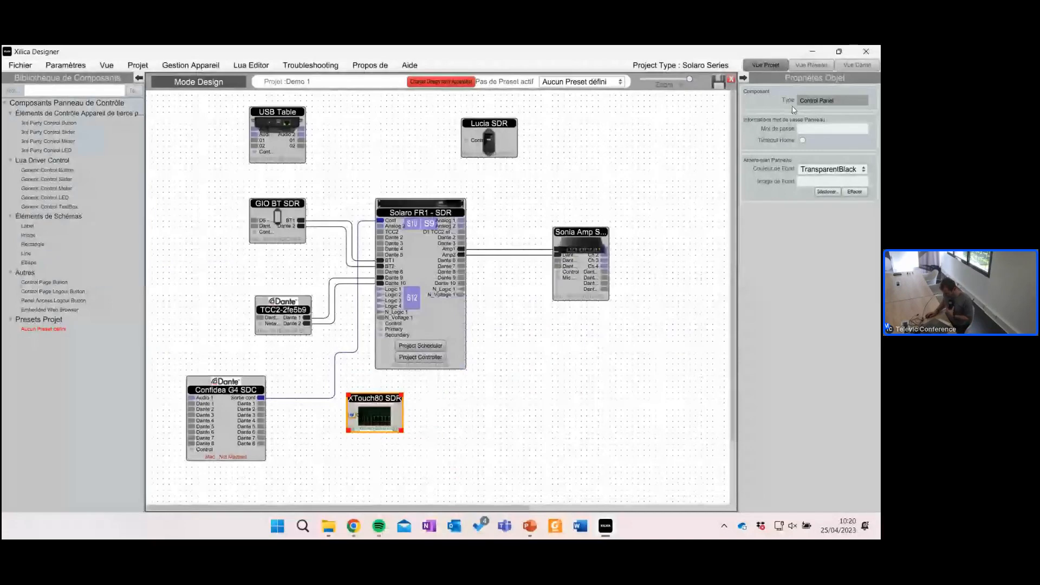
Step: Examine the XTouch, XTouch80 SDR and XTouch-1 devices in the network view
click(811, 66)
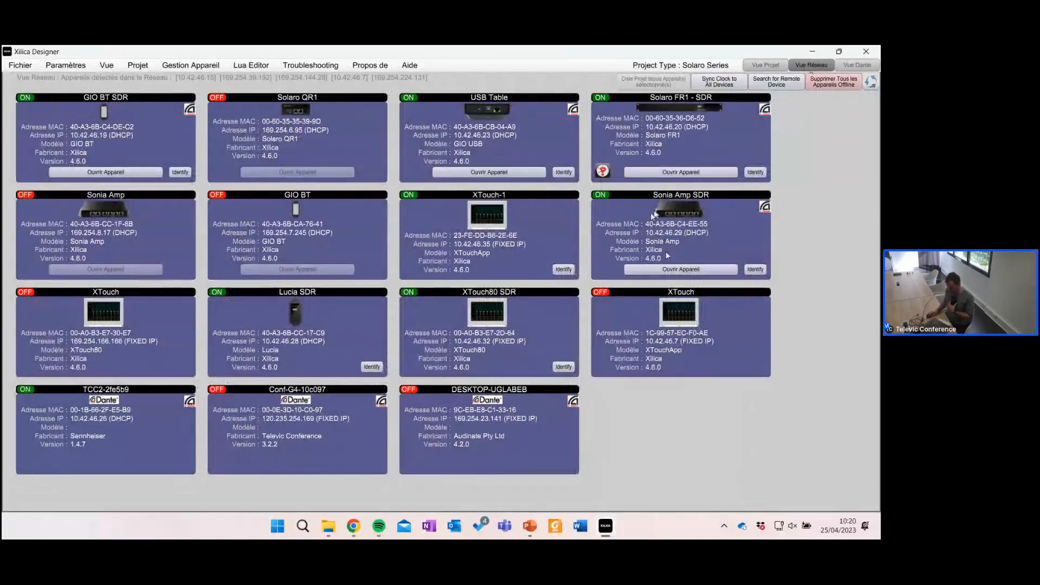
click(655, 347)
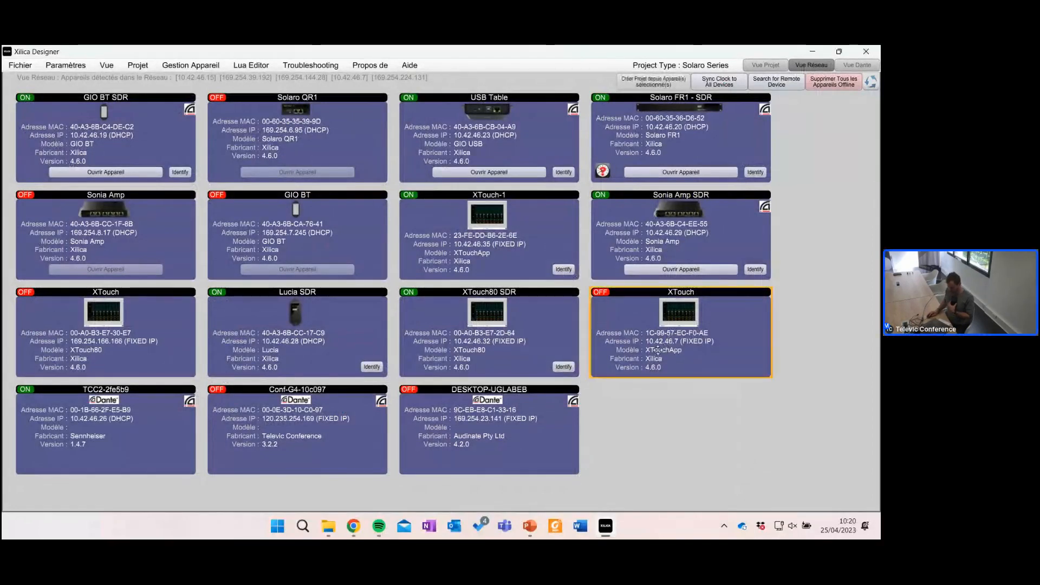
click(459, 345)
click(476, 238)
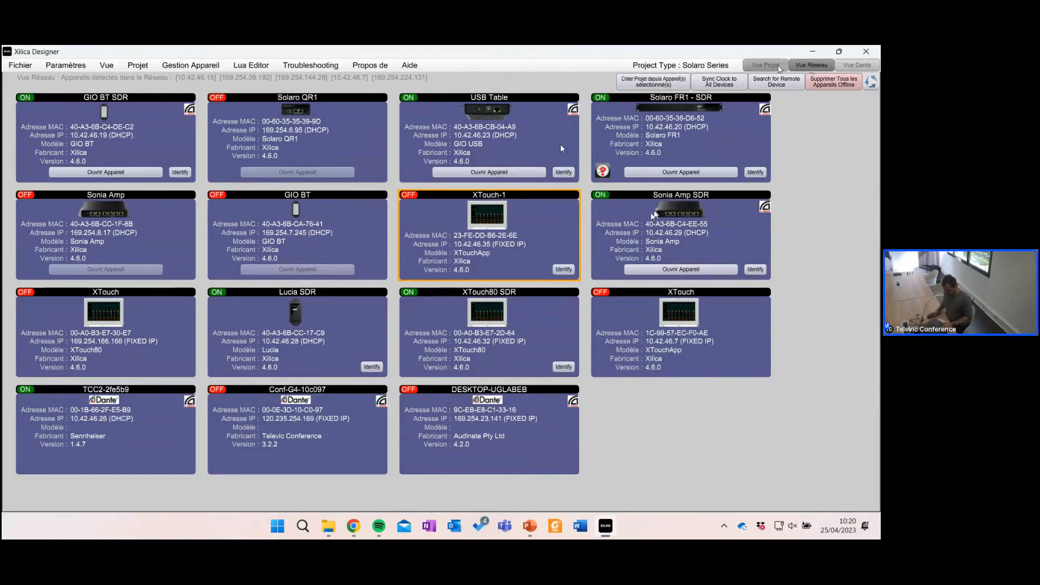
Step: Return to the project layout and move the XTouch80 SDR block just beneath the Solaro FR1
click(779, 66)
drag(386, 409, 431, 405)
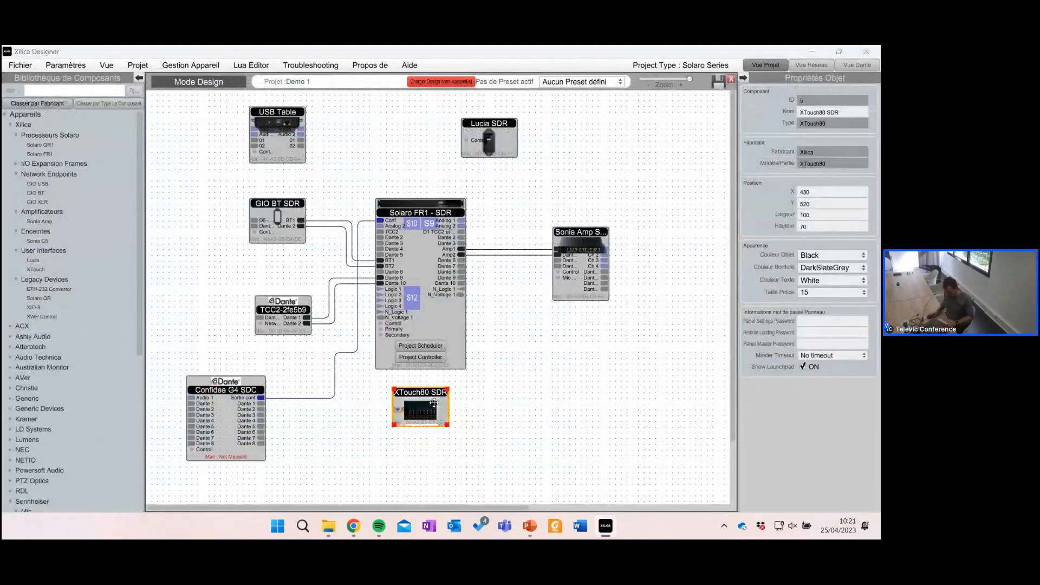
Step: Launch the XTouch application from the desktop, view its control interface, close it and return to Xilica Designer
key(super+d)
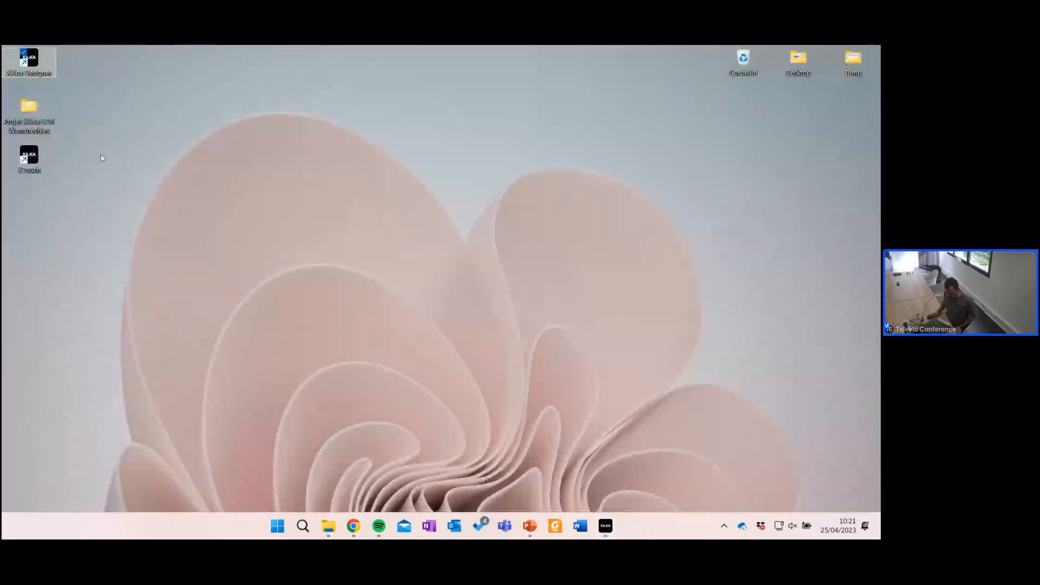
click(31, 155)
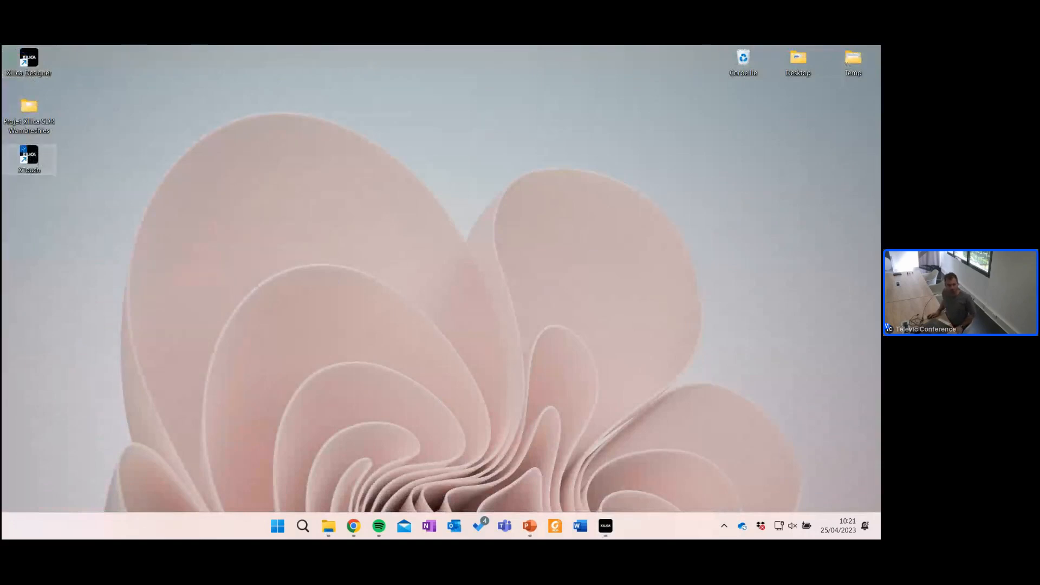
double_click(41, 162)
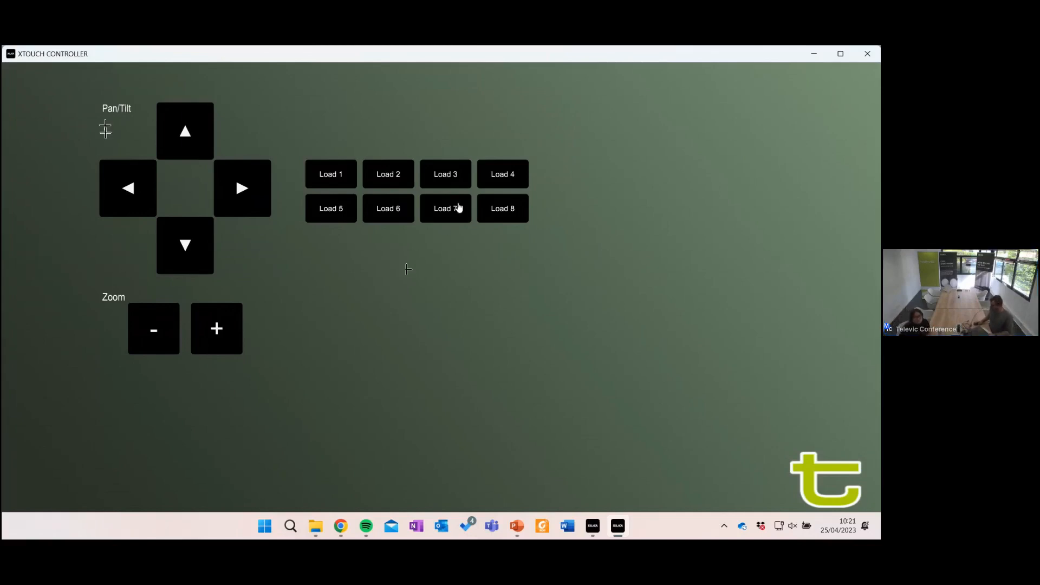
click(867, 54)
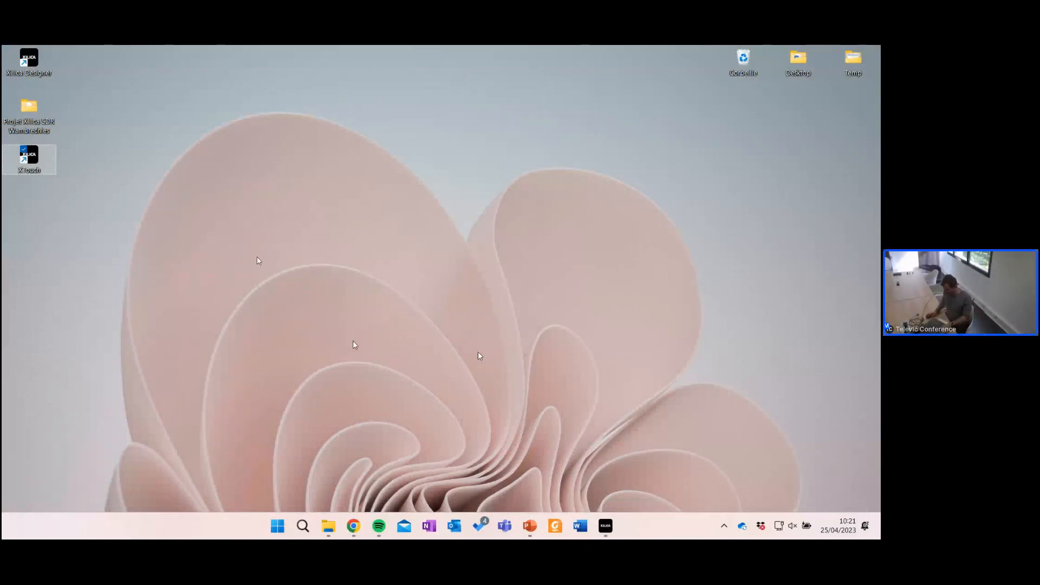
click(606, 534)
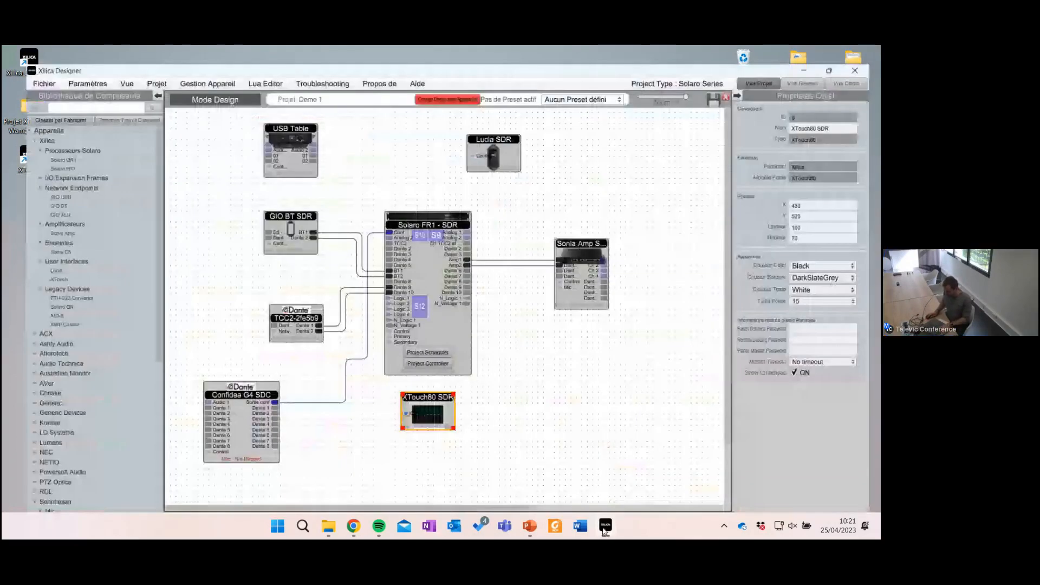
Step: Open the Solaro FR1 schematic and the XTouch80 SDR control panel, and check the panel size without changing it
click(390, 146)
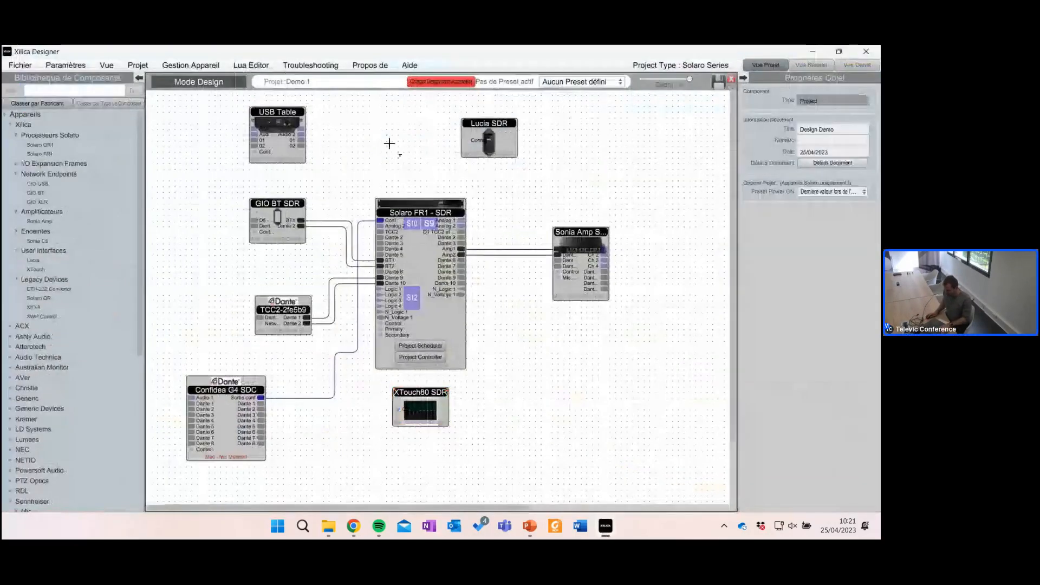
double_click(420, 203)
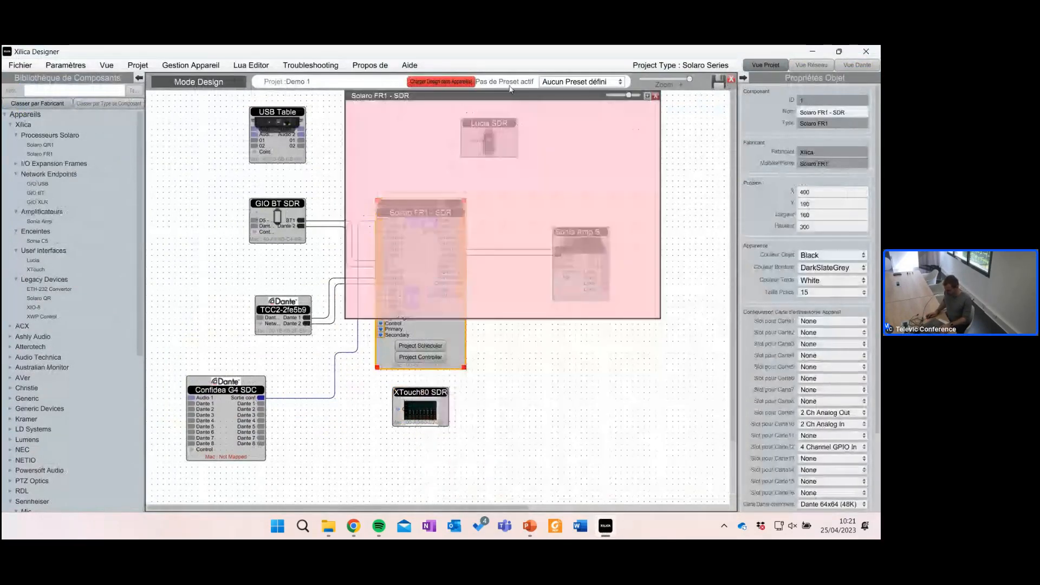
double_click(424, 401)
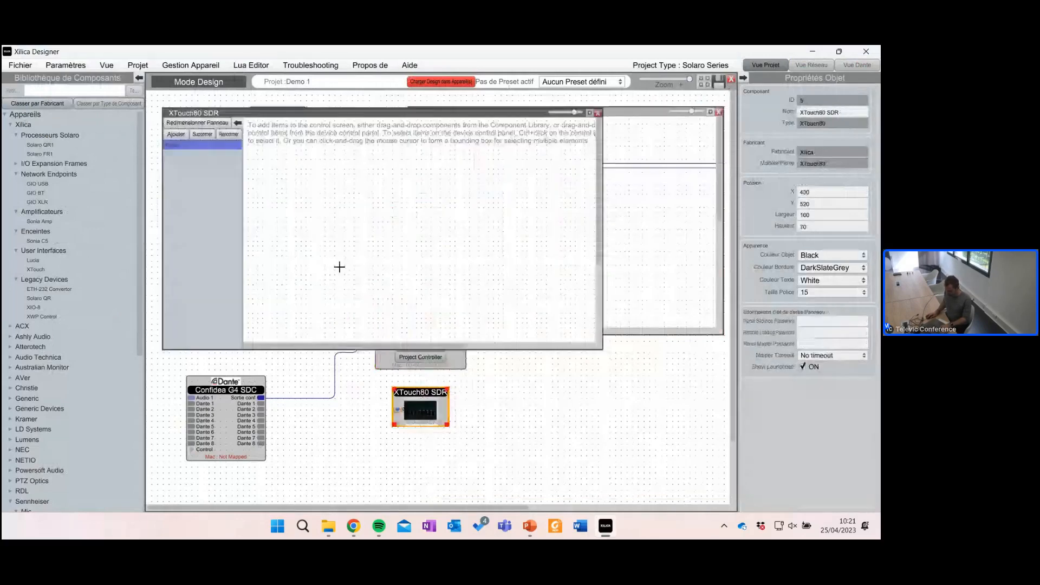
click(198, 125)
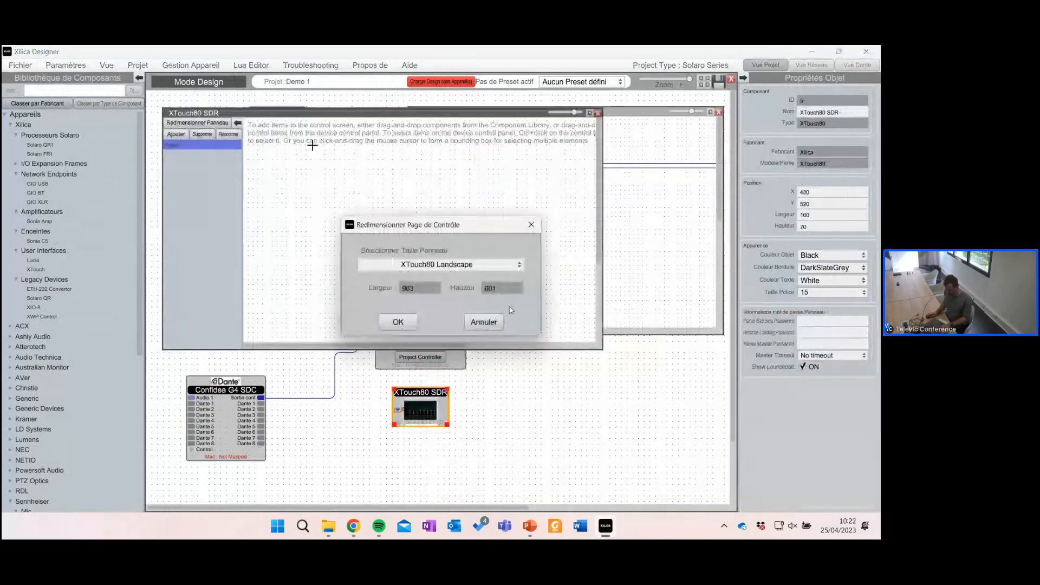
click(484, 318)
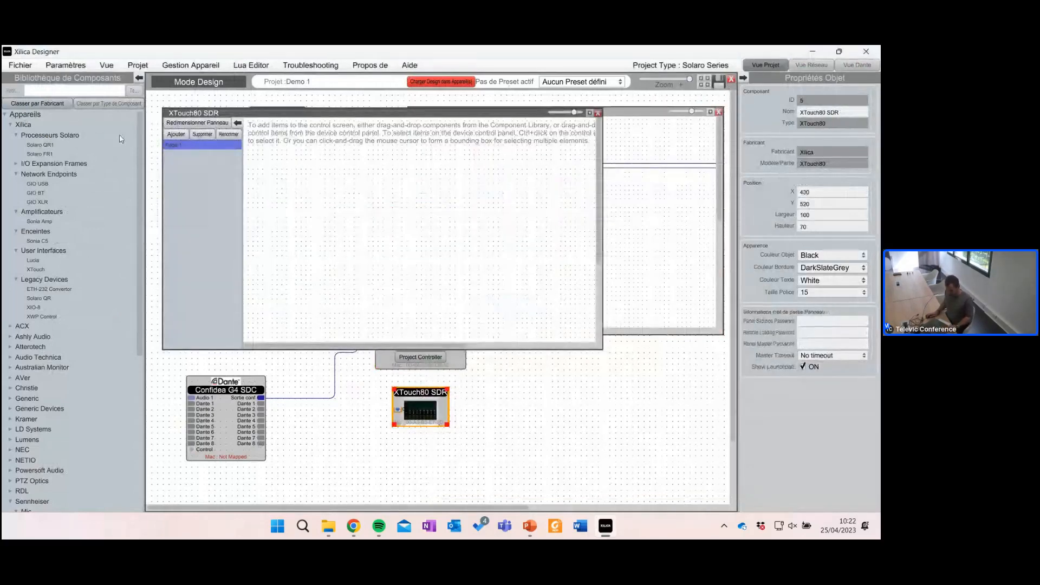
Step: Bring up the control panel component library and rearrange the XTouch80 SDR and Solaro FR1 windows so both are accessible
click(434, 195)
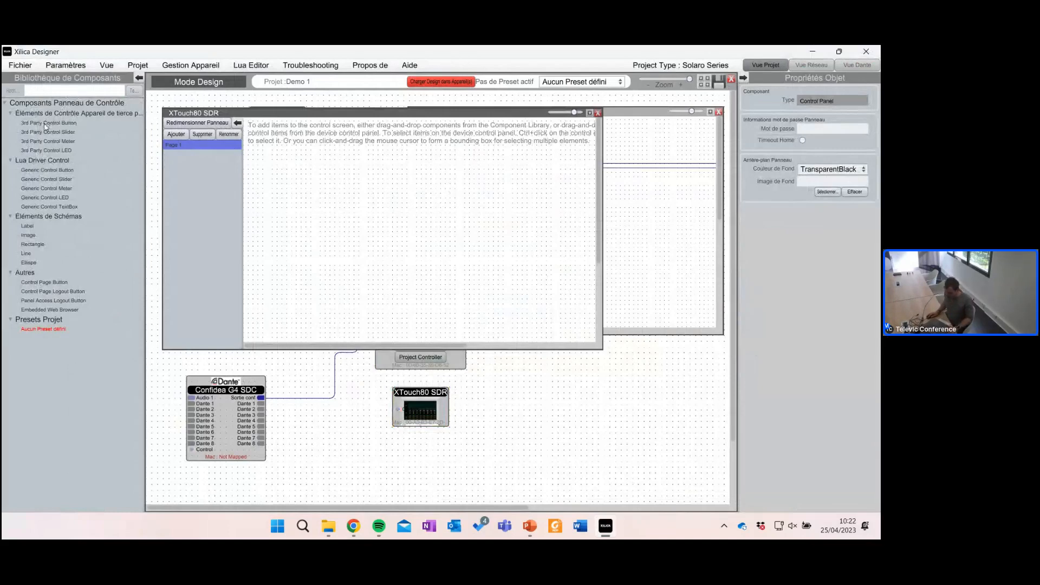
drag(44, 124, 453, 199)
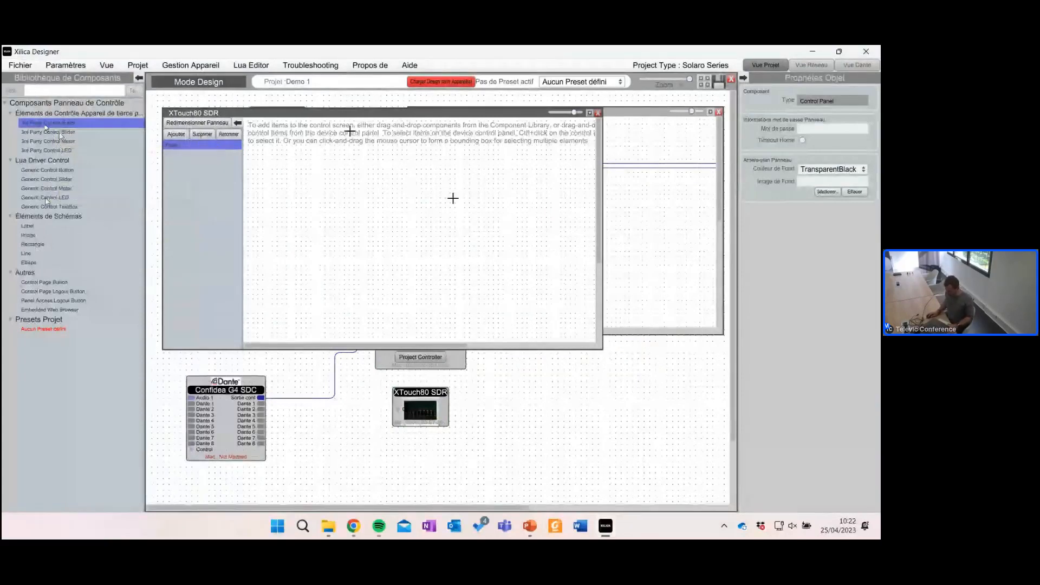
drag(384, 113, 370, 258)
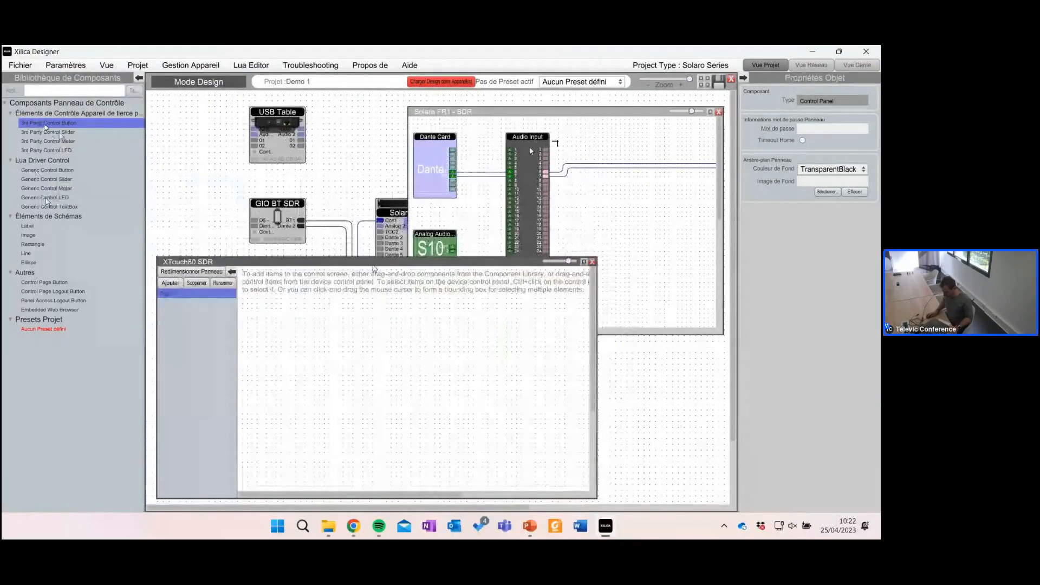
drag(540, 113, 522, 98)
scroll(521, 141, down, 1)
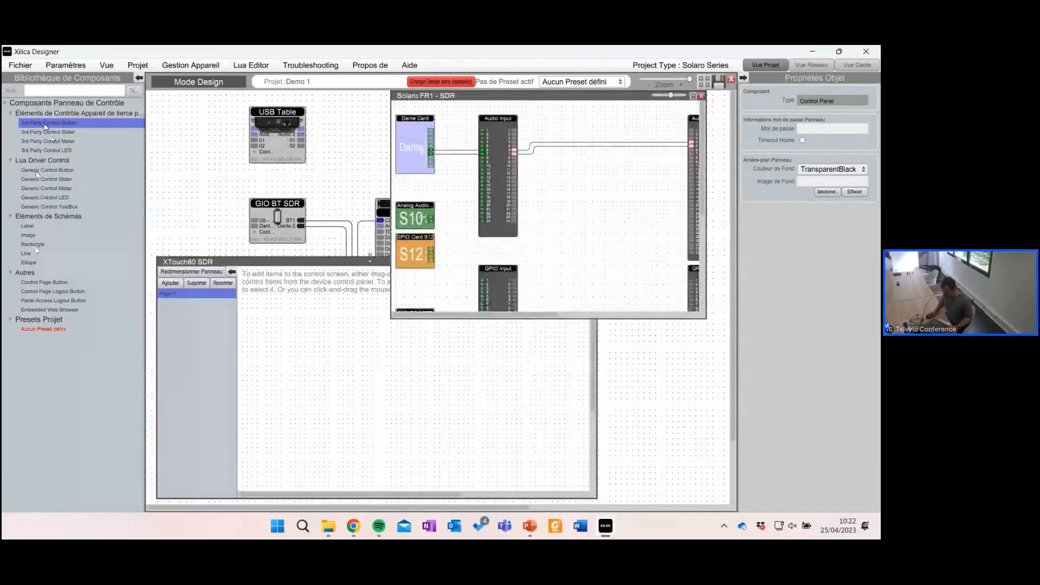
Step: Copy the meters and gain faders of channels 6 and 7 from the Solaro FR1 Audio Input module onto the XTouch80 SDR page
double_click(495, 141)
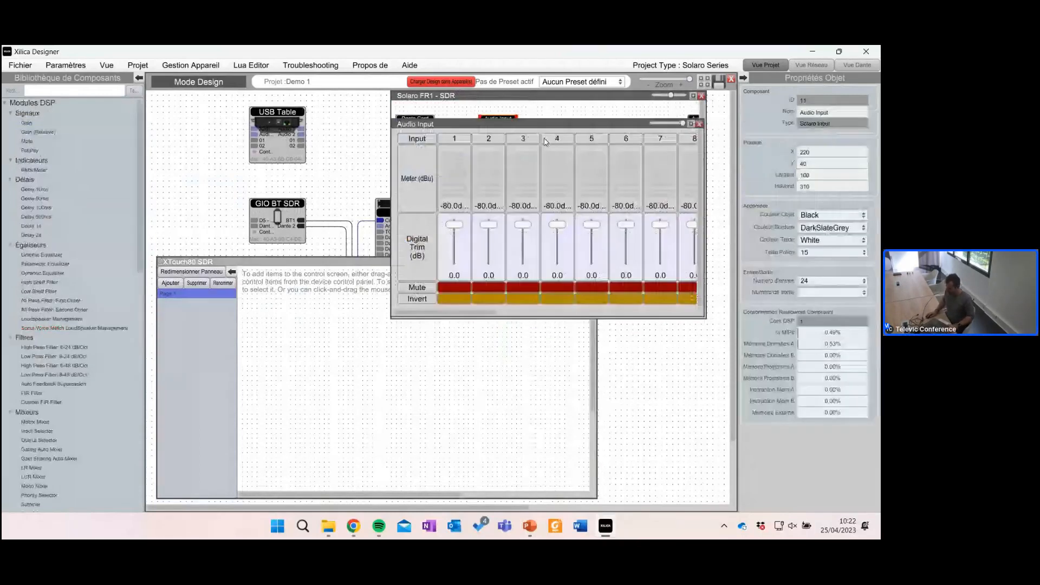
click(631, 170)
ctrl+click(628, 252)
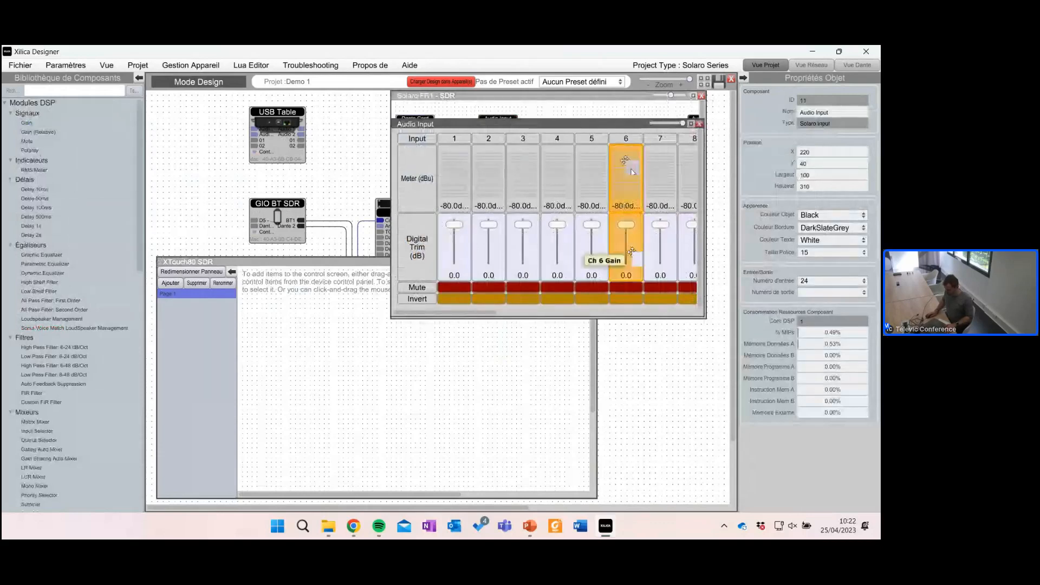
ctrl+click(667, 168)
ctrl+click(664, 244)
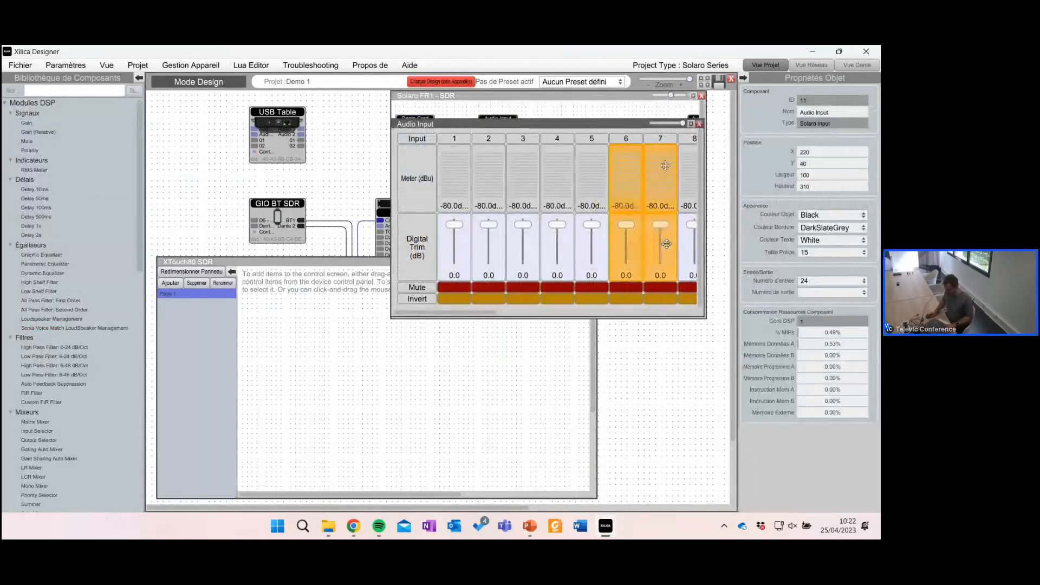
ctrl+click(622, 158)
drag(665, 165, 328, 301)
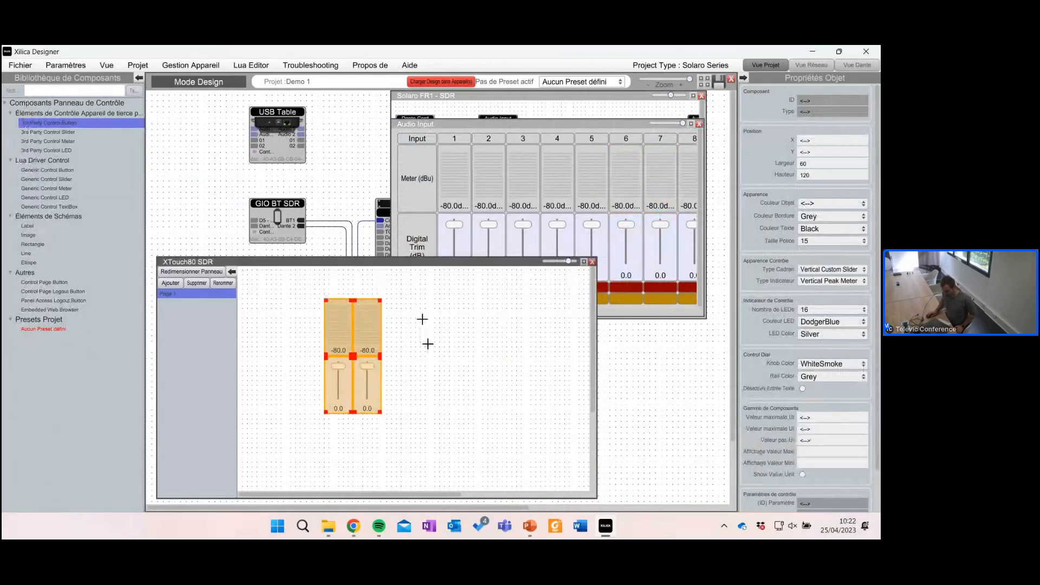
click(402, 325)
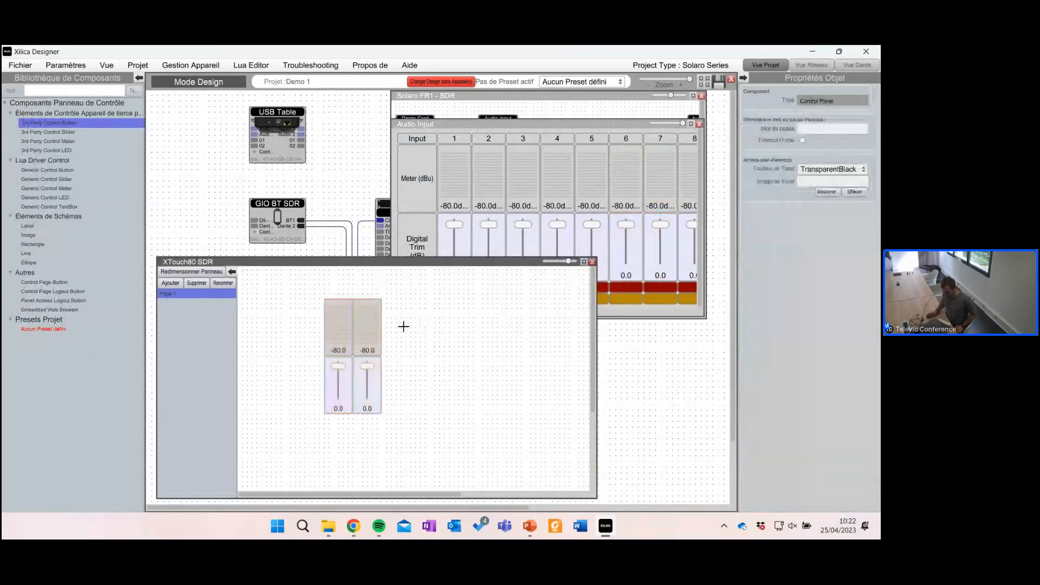
Step: Change the channel 7 meter on the XTouch80 SDR page to a Horizontal Peak Meter
click(369, 314)
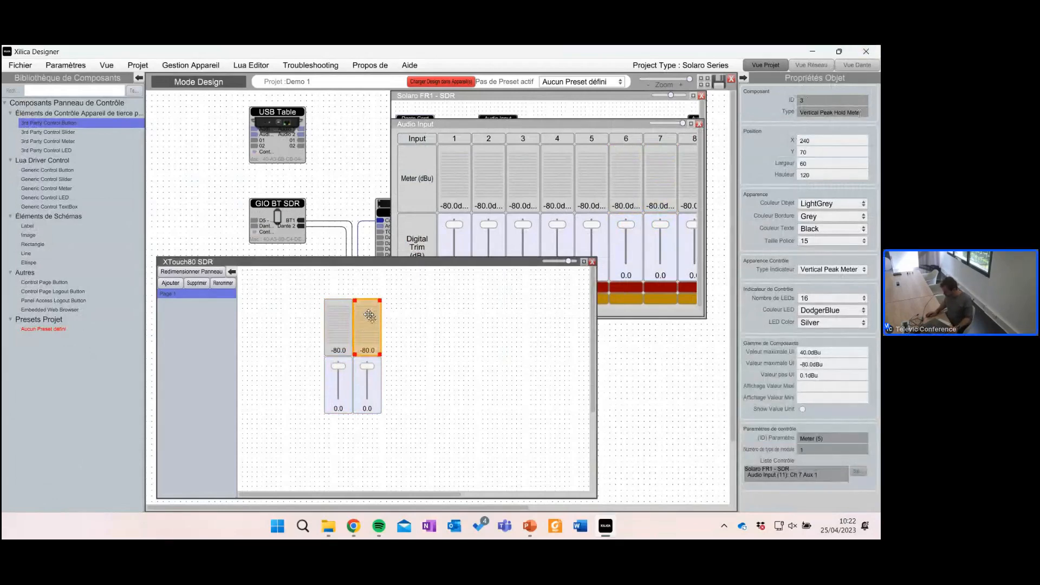
click(822, 270)
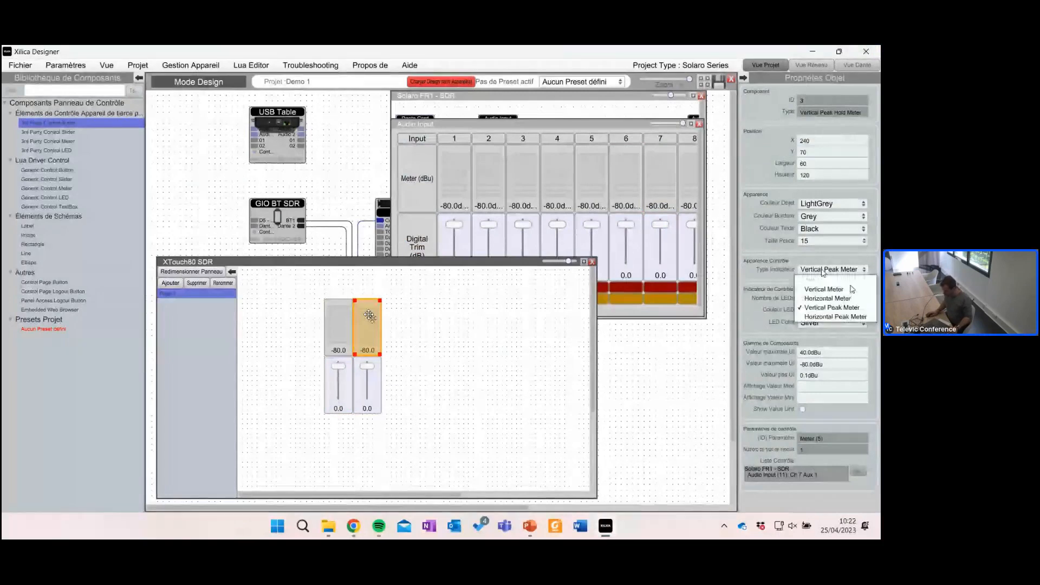
click(841, 318)
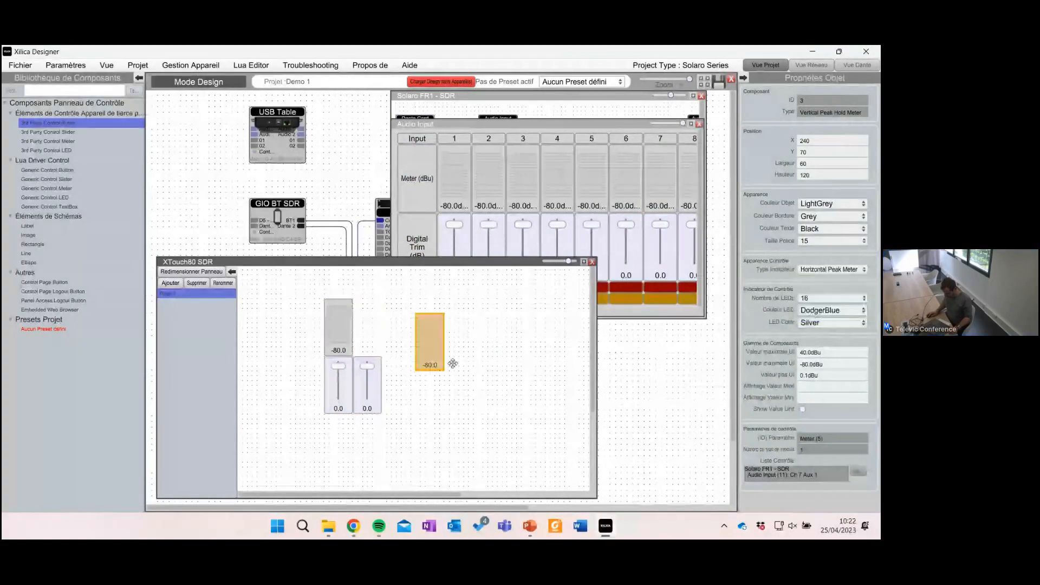
Step: Change the channel 6 meter on the XTouch80 SDR page to a Horizontal Peak Meter and stretch it to 500 by 90
click(337, 324)
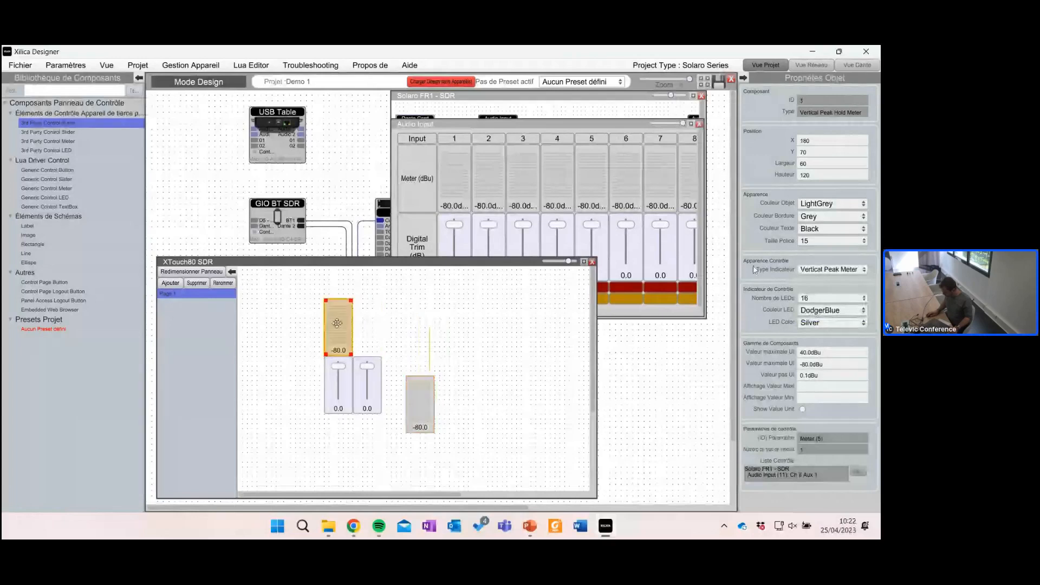
click(828, 269)
click(837, 320)
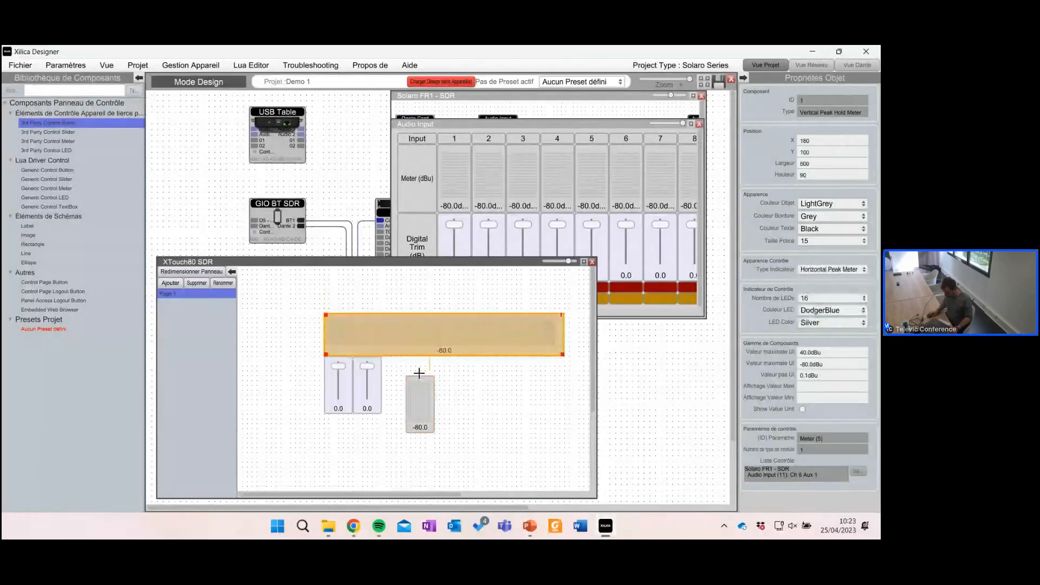
Step: Move both faders aside, raise the channel 6 meter to Y 50, and size the channel 7 meter 500 by 100 at X 180, Y 200
drag(298, 434, 298, 390)
drag(391, 333, 395, 309)
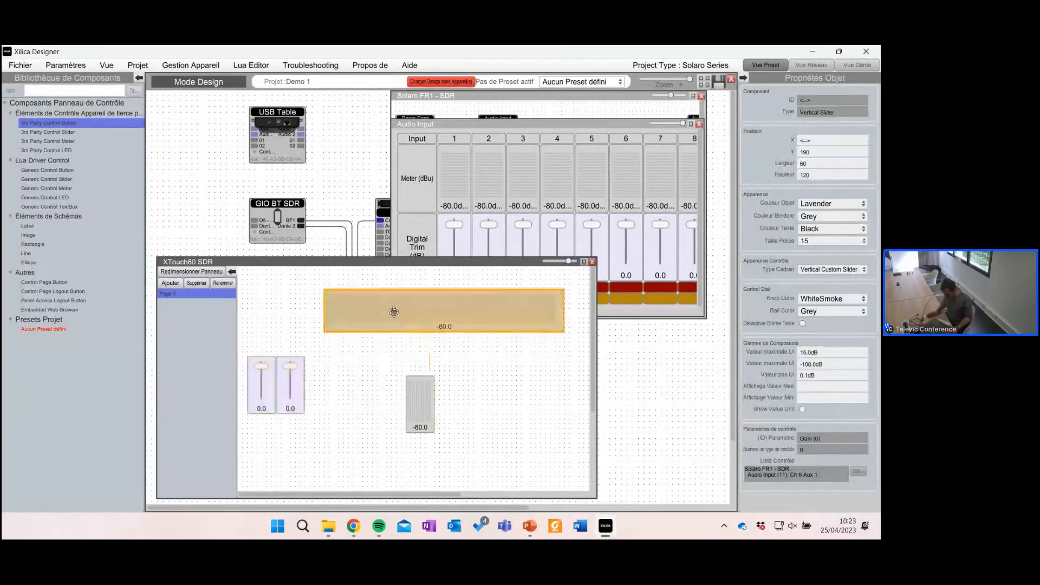
drag(420, 401, 566, 408)
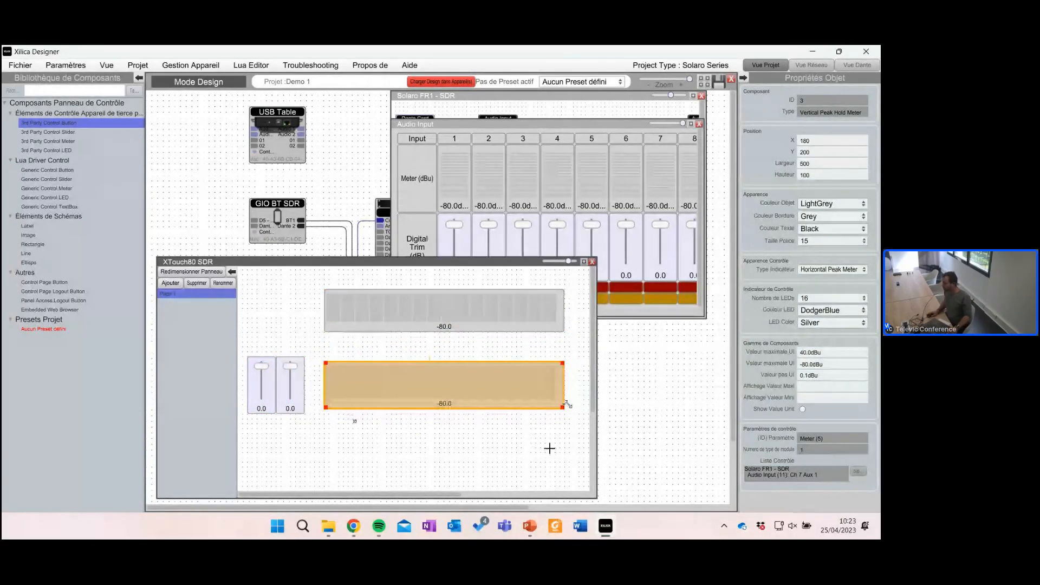
Step: Set the number of LEDs to 24 on both the channel 6 and channel 7 meters
click(438, 311)
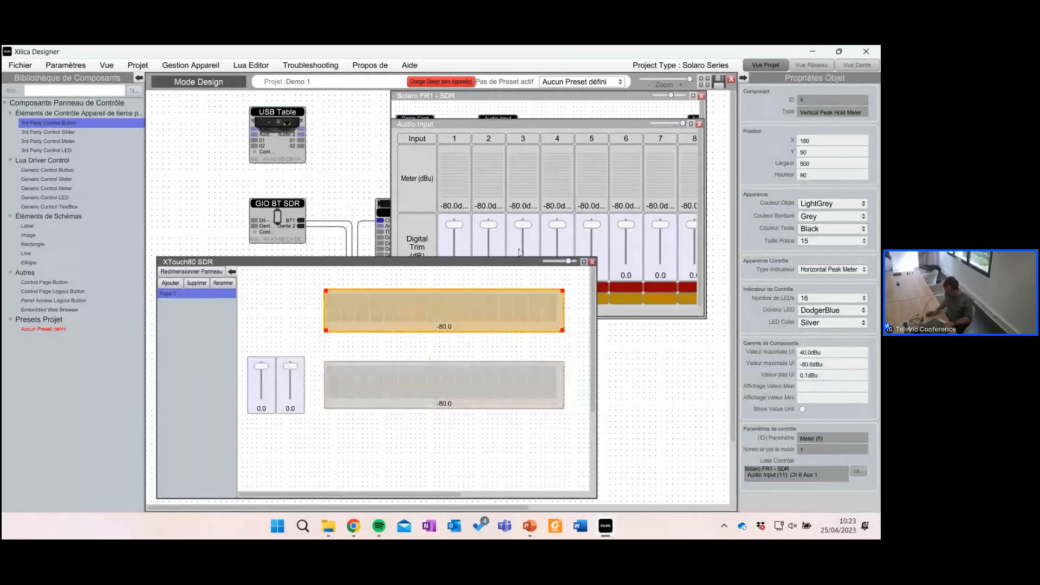
click(817, 299)
click(810, 345)
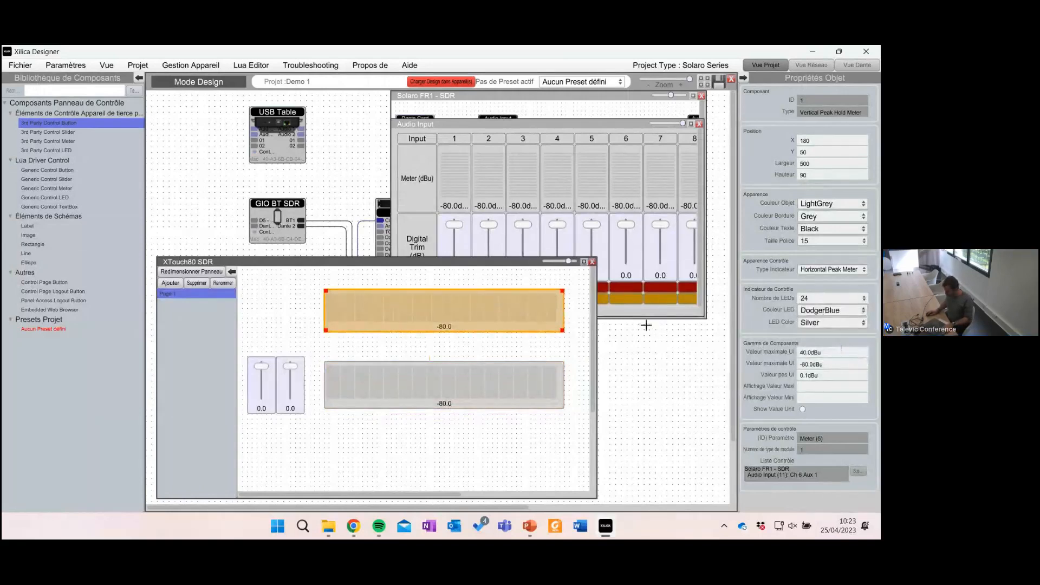
click(472, 383)
click(818, 299)
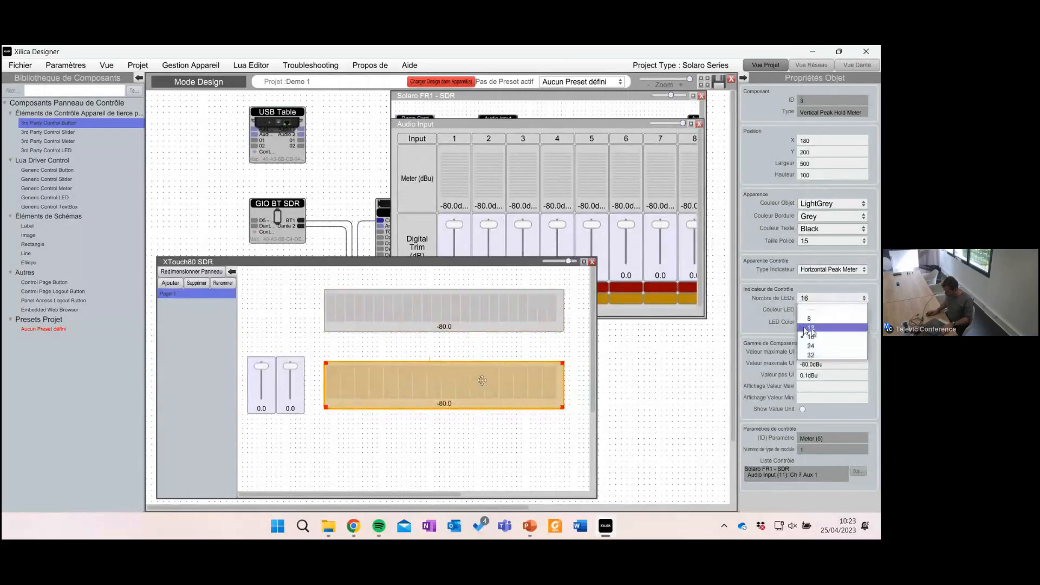
click(812, 346)
click(499, 355)
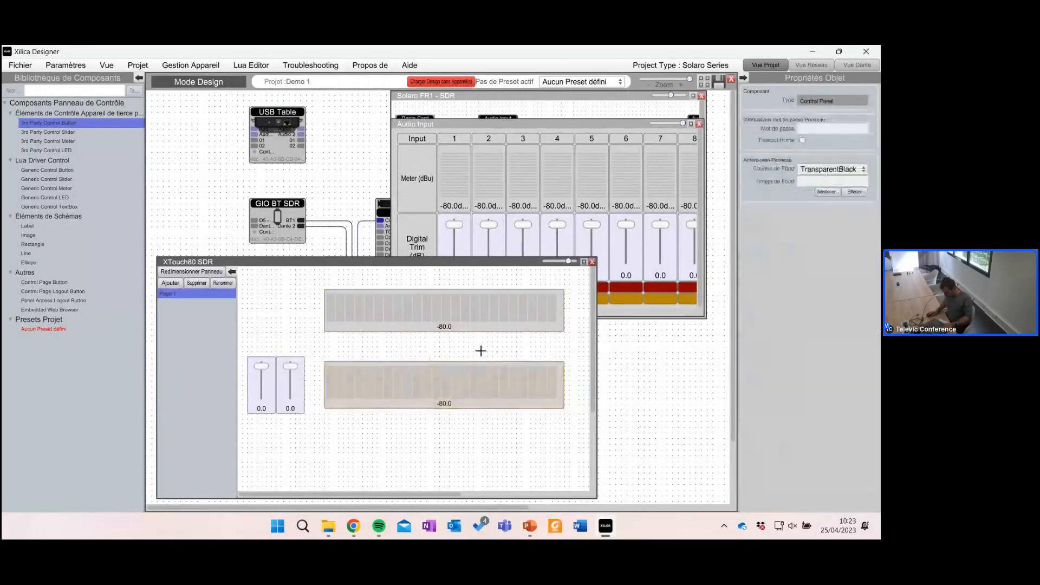
Step: Increase the height of the channel 6 meter to 100 to match the channel 7 meter
click(512, 325)
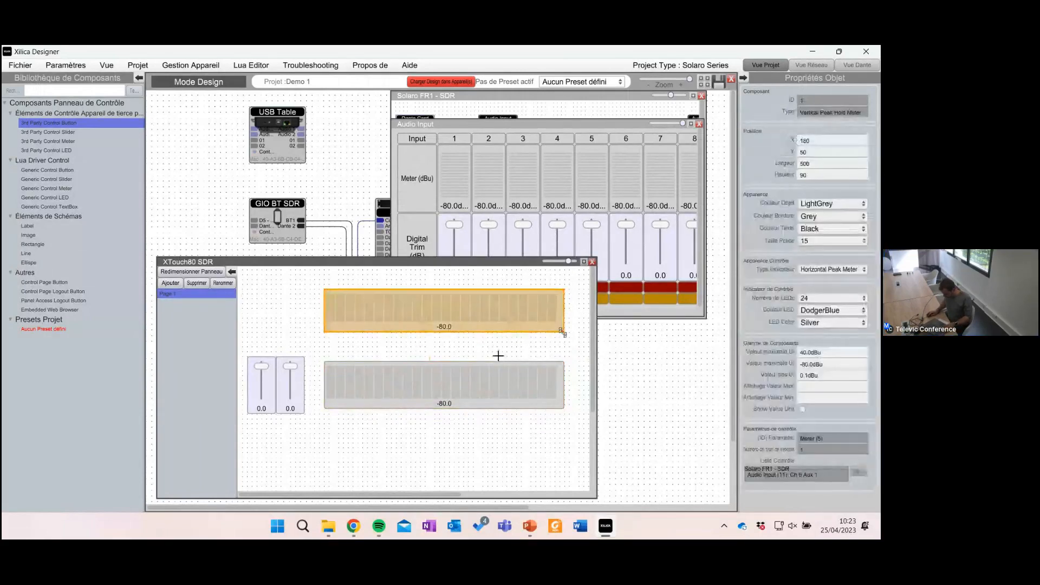
click(519, 435)
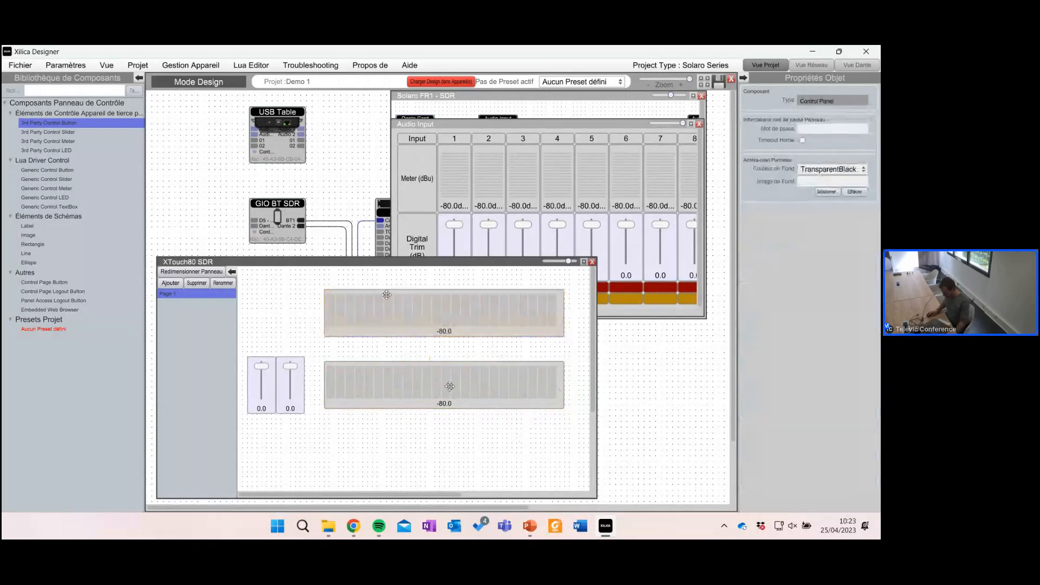
click(442, 310)
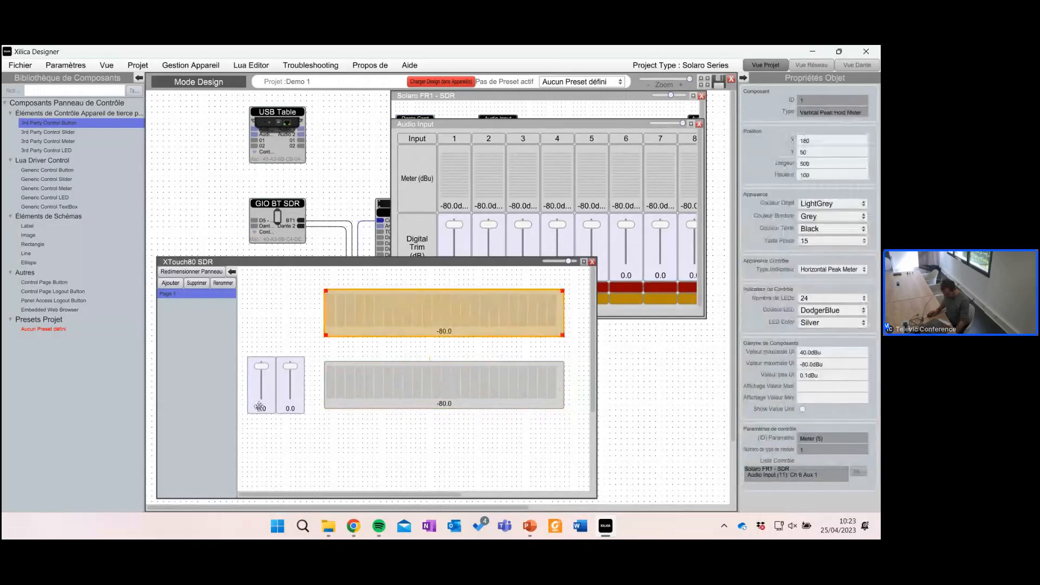
Step: Change the channel 6 fader to a Horizontal Custom Slider and stretch it to about 480 by 90 over the channel 6 meter
click(298, 399)
drag(259, 390, 288, 315)
click(836, 270)
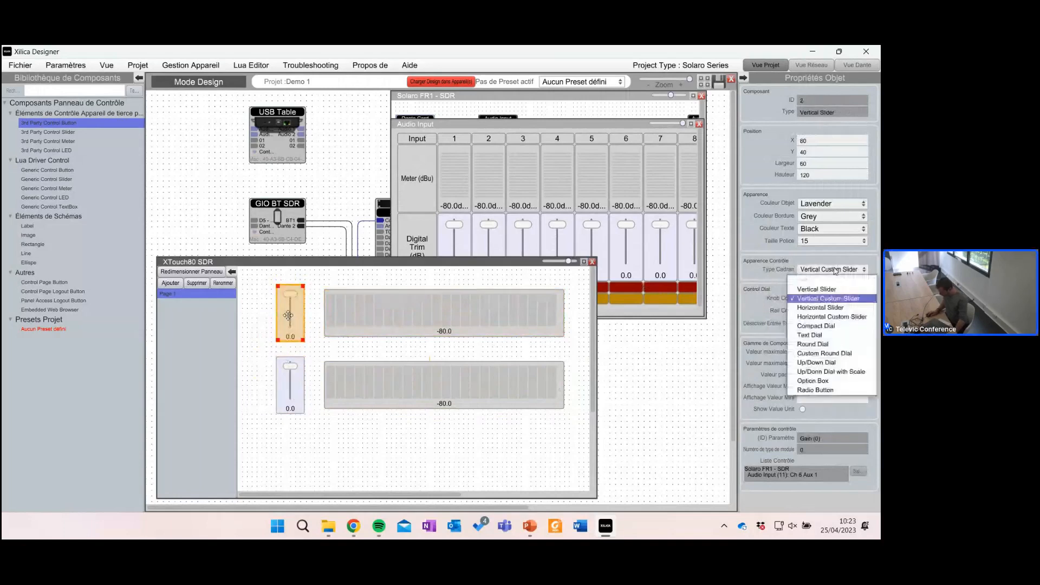
click(842, 318)
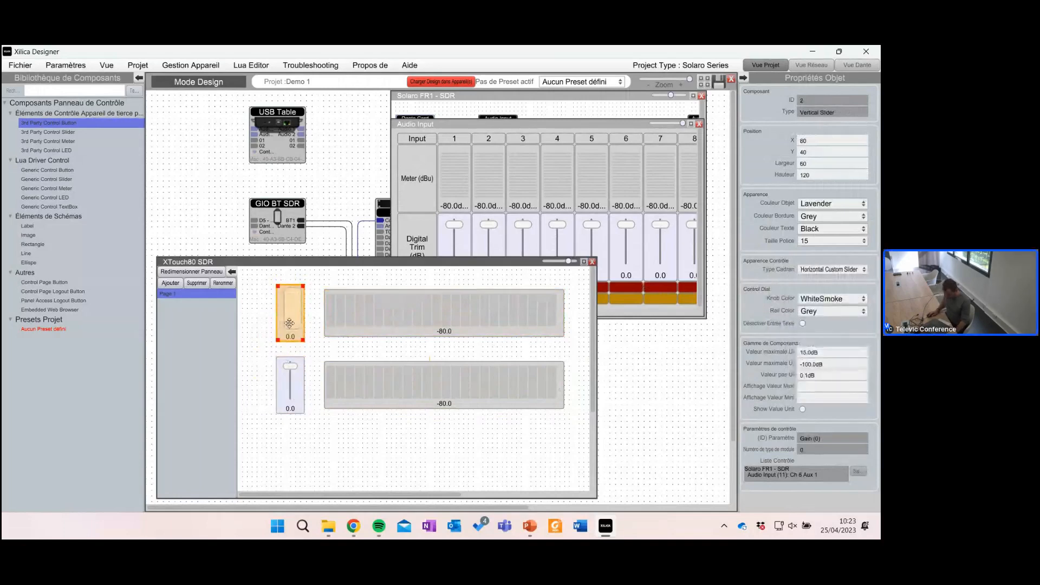
drag(302, 340, 549, 342)
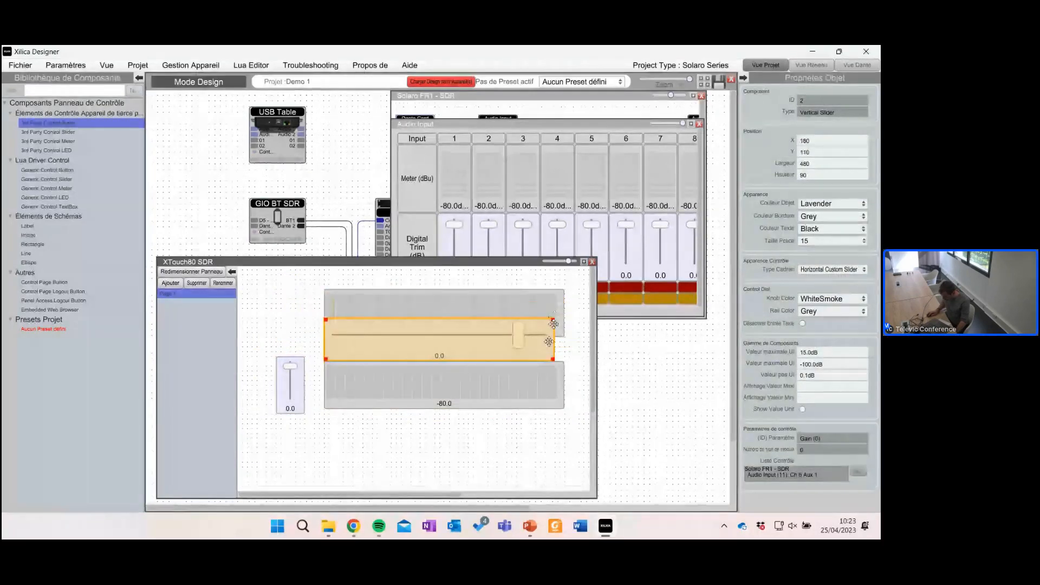
Step: Lower the channel 7 meter to Y 250 and fit the channel 6 slider between the meters at Y 150, sized 500 by 100
drag(536, 382, 536, 406)
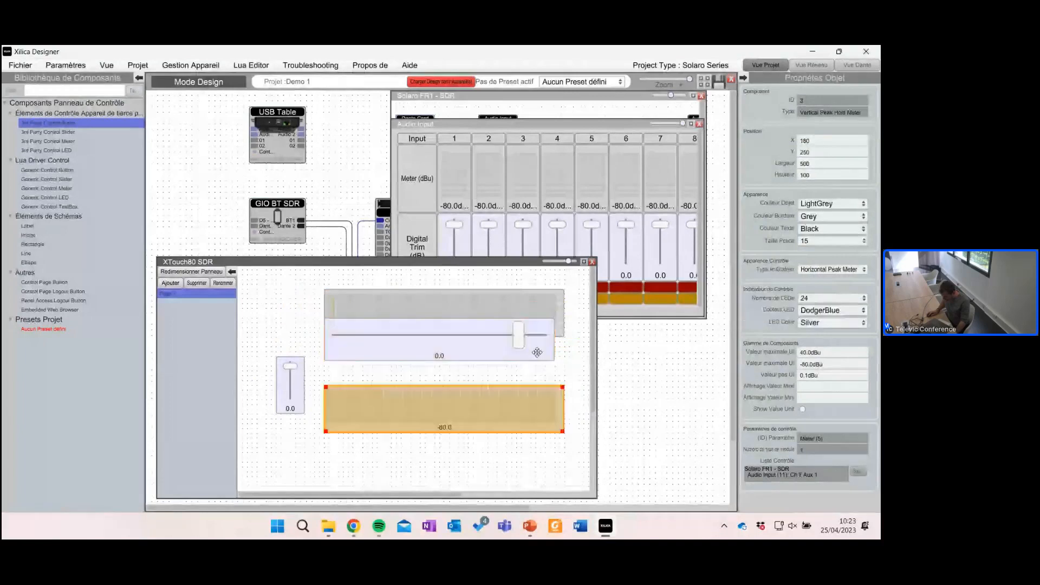
drag(537, 352, 536, 373)
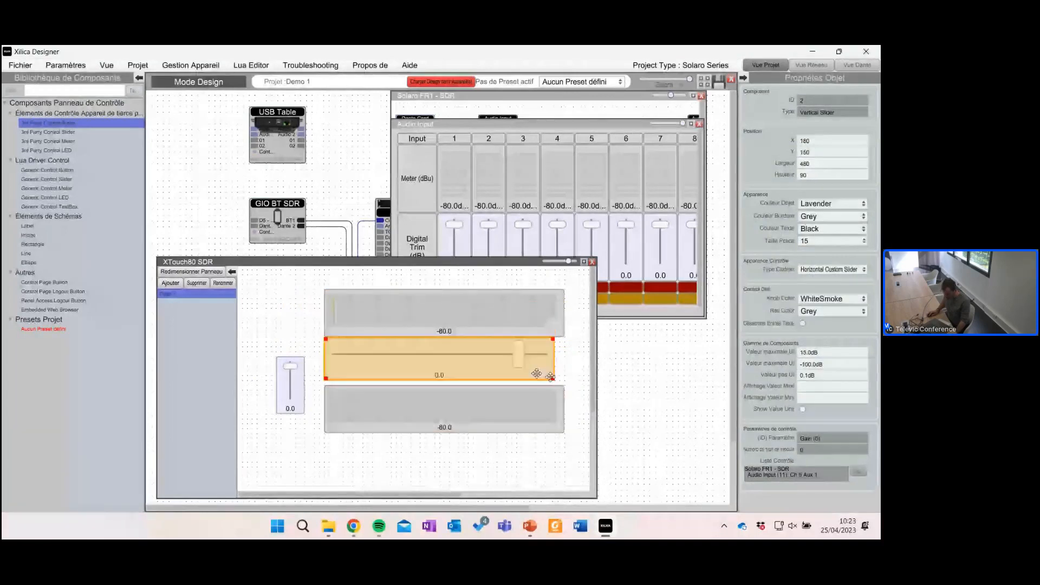
click(515, 460)
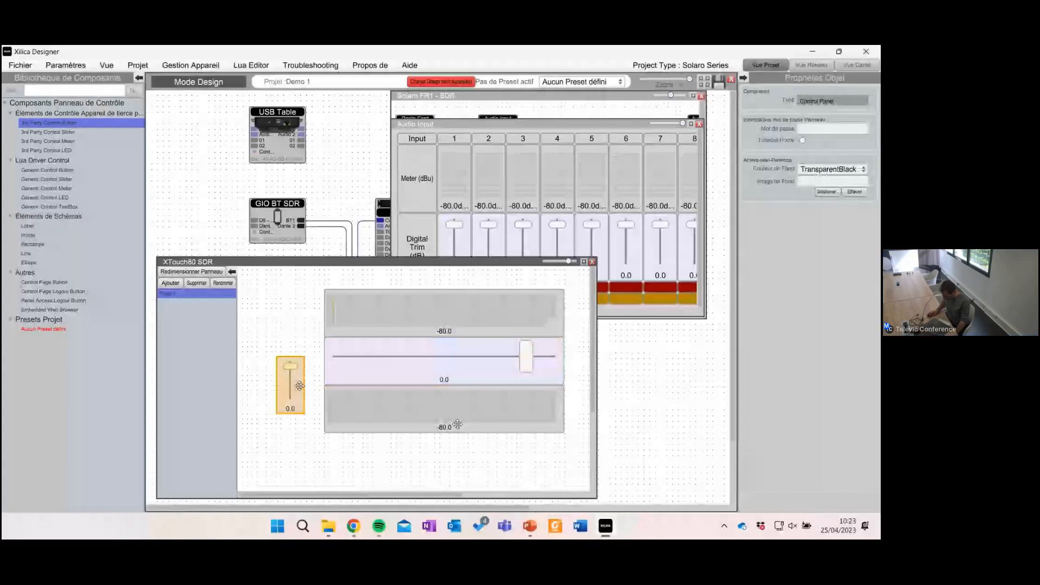
Step: Change the channel 7 fader to a Horizontal Custom Slider sized 500 by 100, placed at X 180, Y 350 below its meter
drag(299, 385, 313, 429)
click(830, 270)
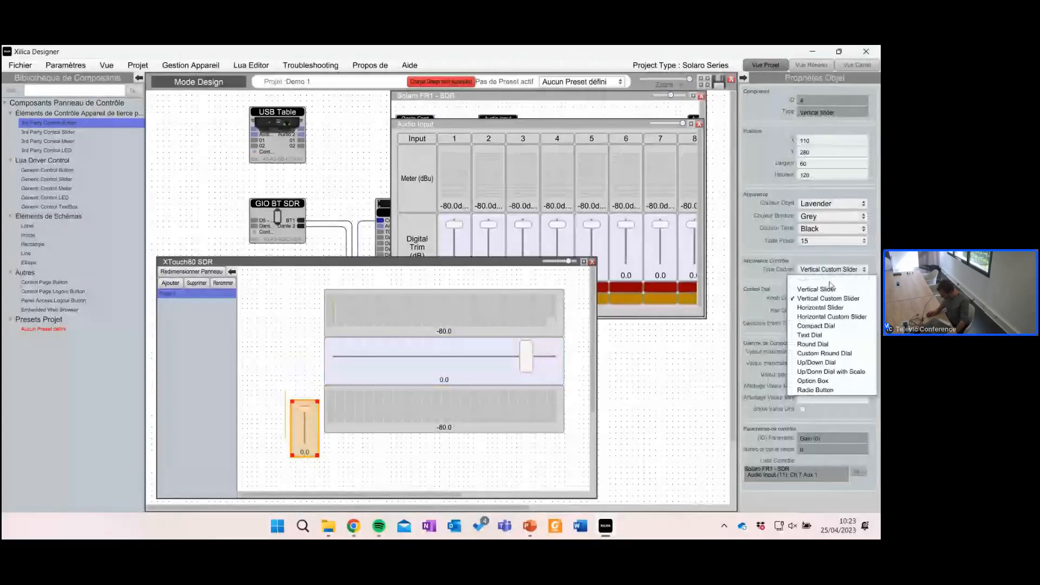
click(831, 316)
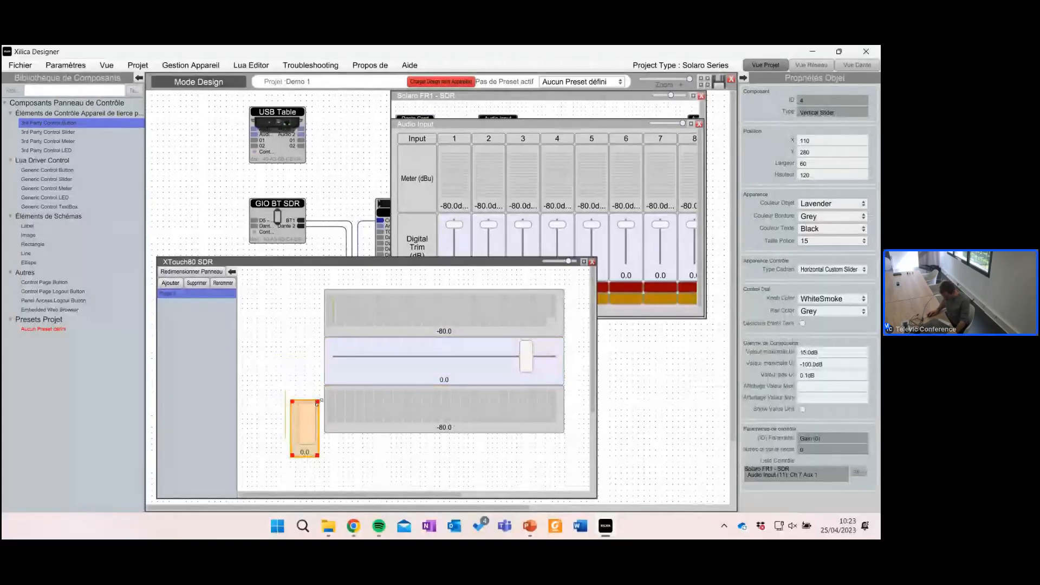
drag(318, 402, 548, 358)
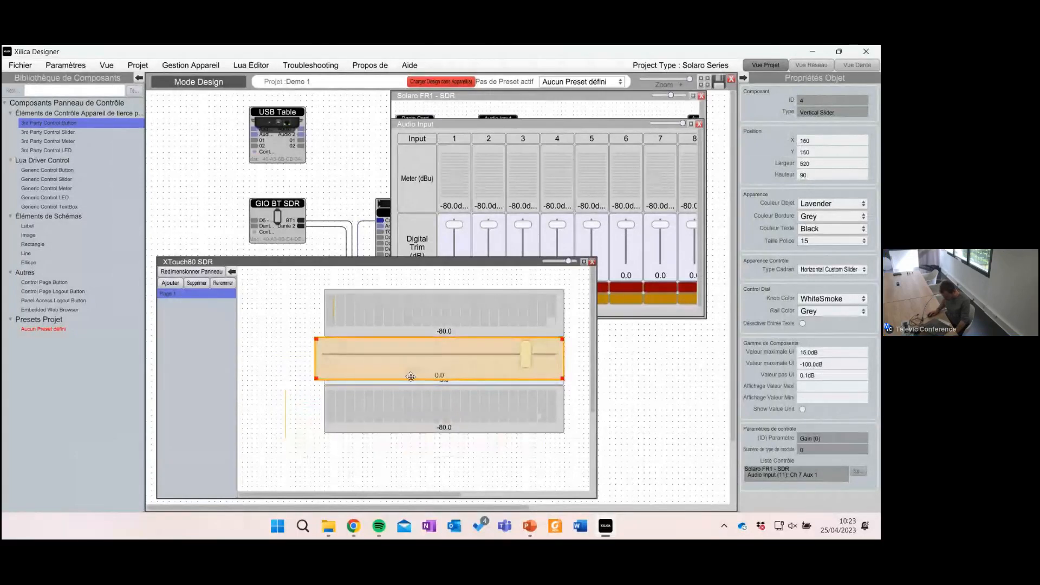
drag(316, 378, 365, 466)
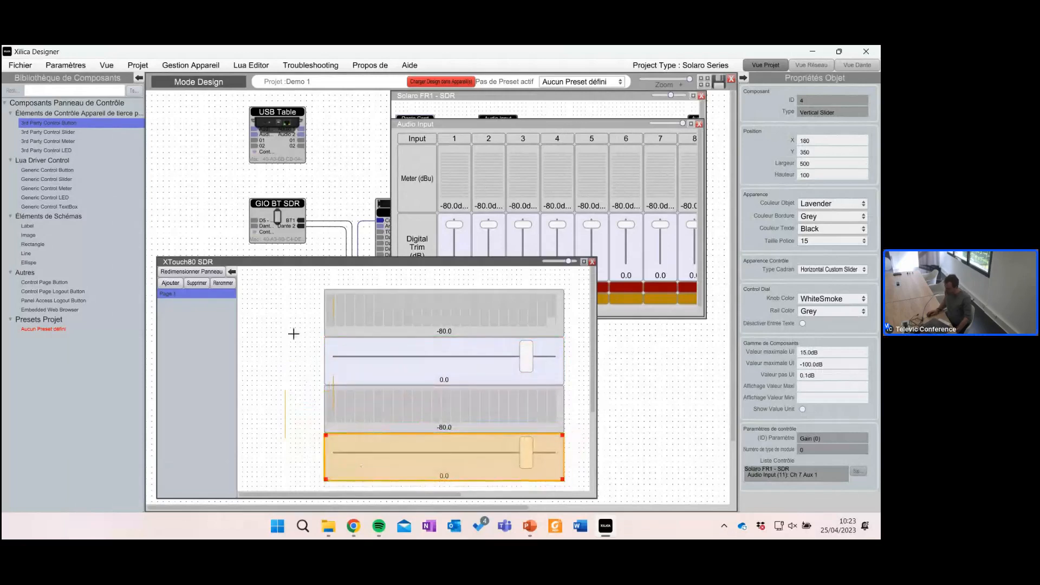
Step: Apply Background XTouch.png as the control panel's background image and maximize the XTouch80 SDR panel
click(271, 296)
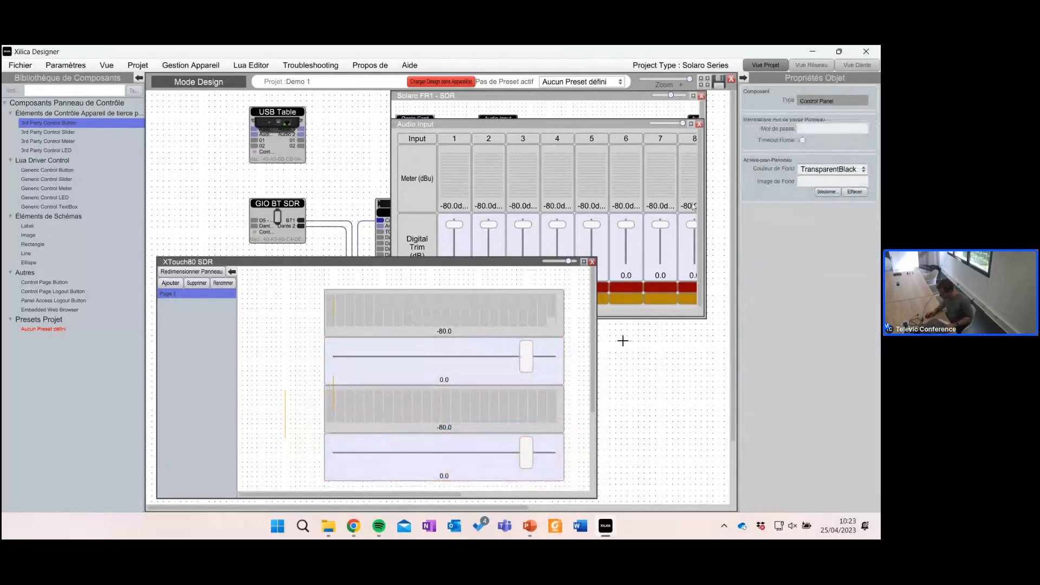
click(827, 191)
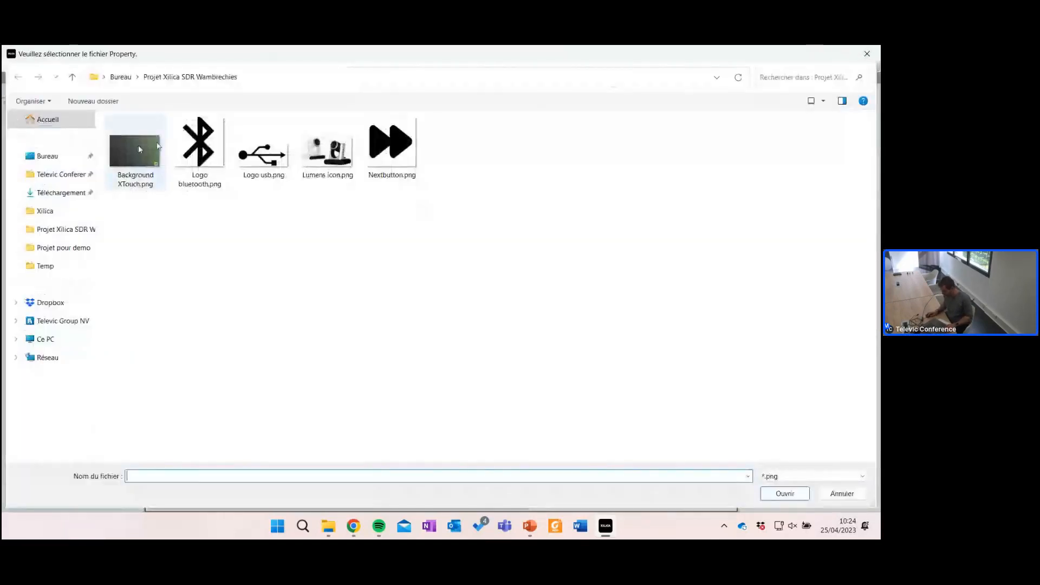
click(138, 145)
click(784, 493)
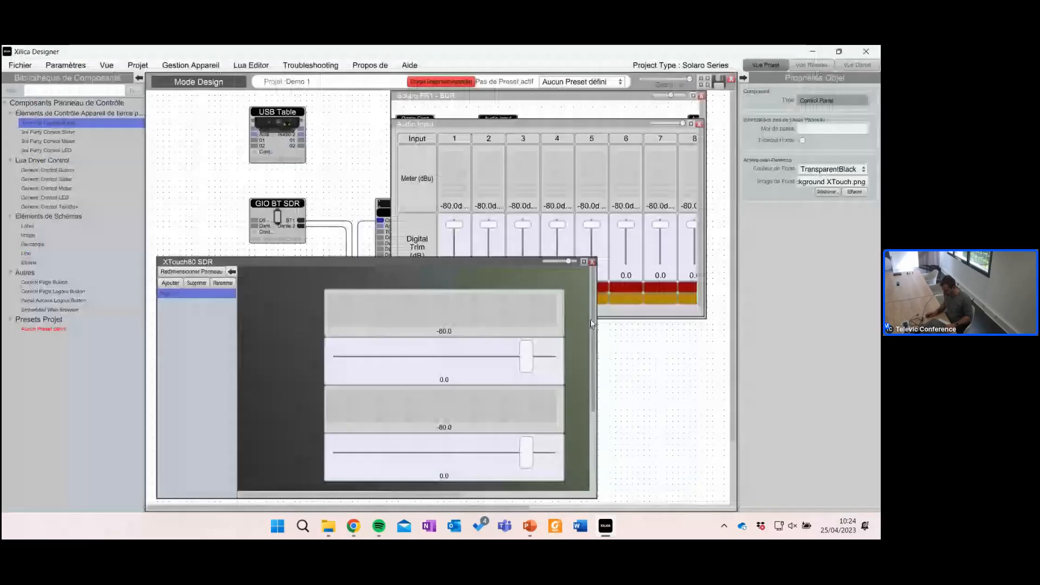
click(584, 262)
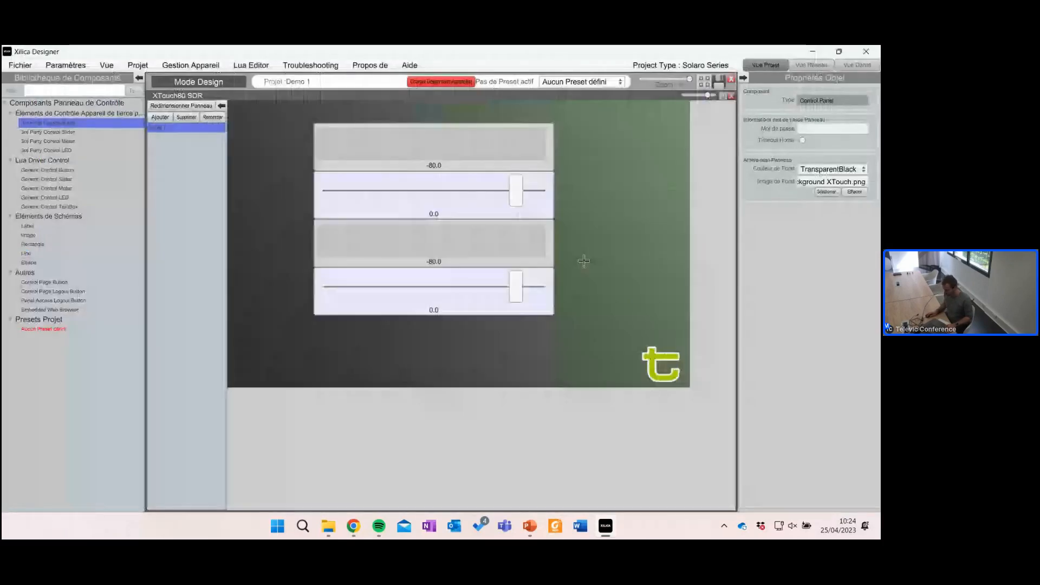
Step: Set the object colour of both the channel 6 and channel 7 horizontal sliders to Black
click(445, 178)
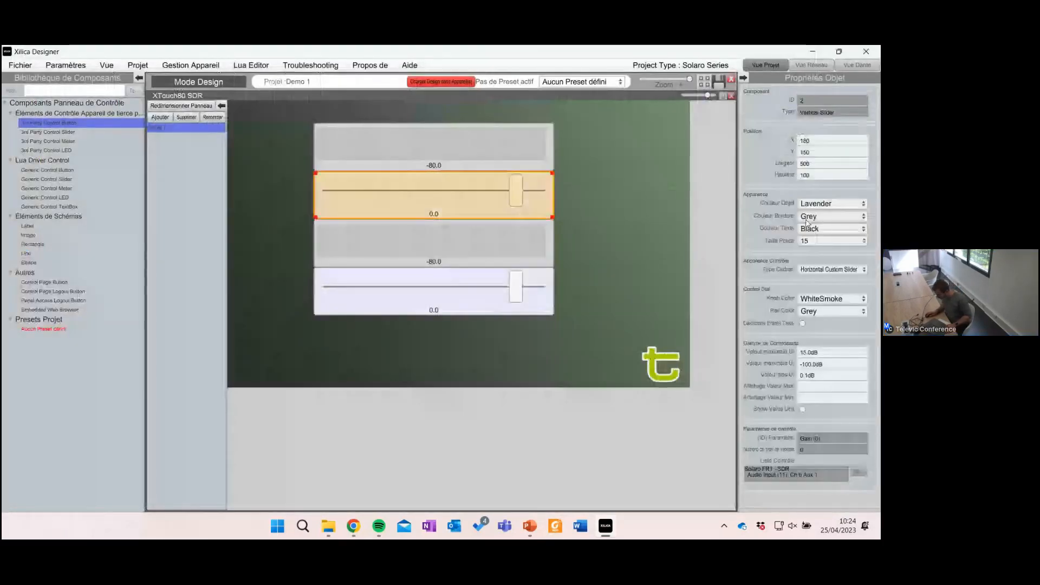
click(808, 217)
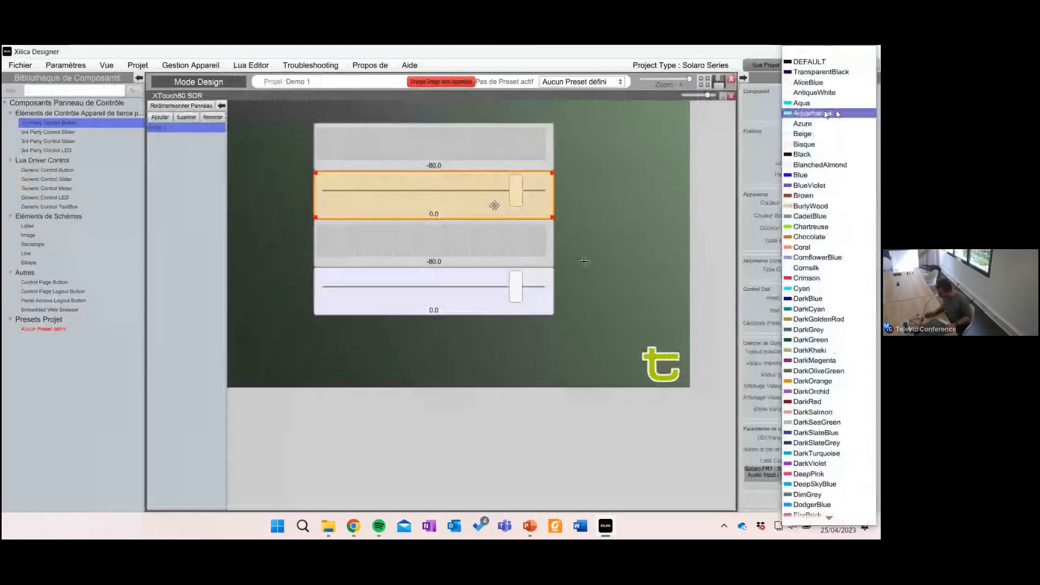
click(821, 153)
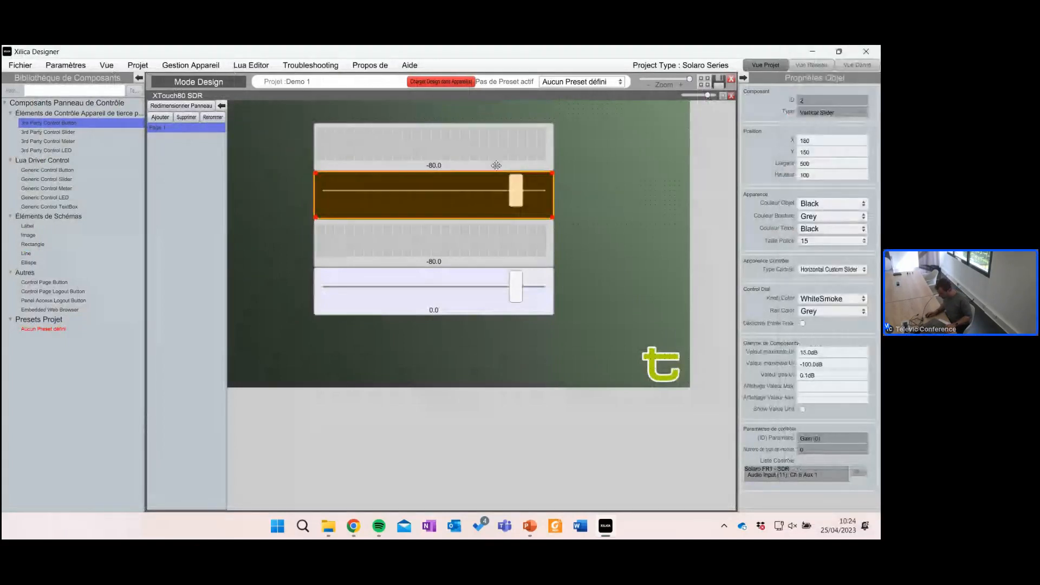
click(545, 301)
click(848, 216)
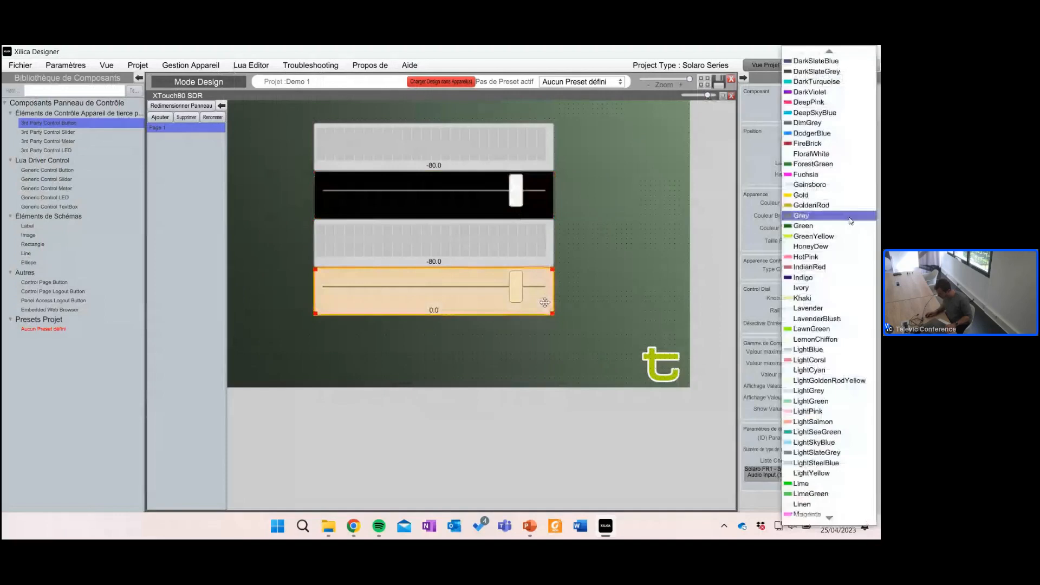
click(850, 217)
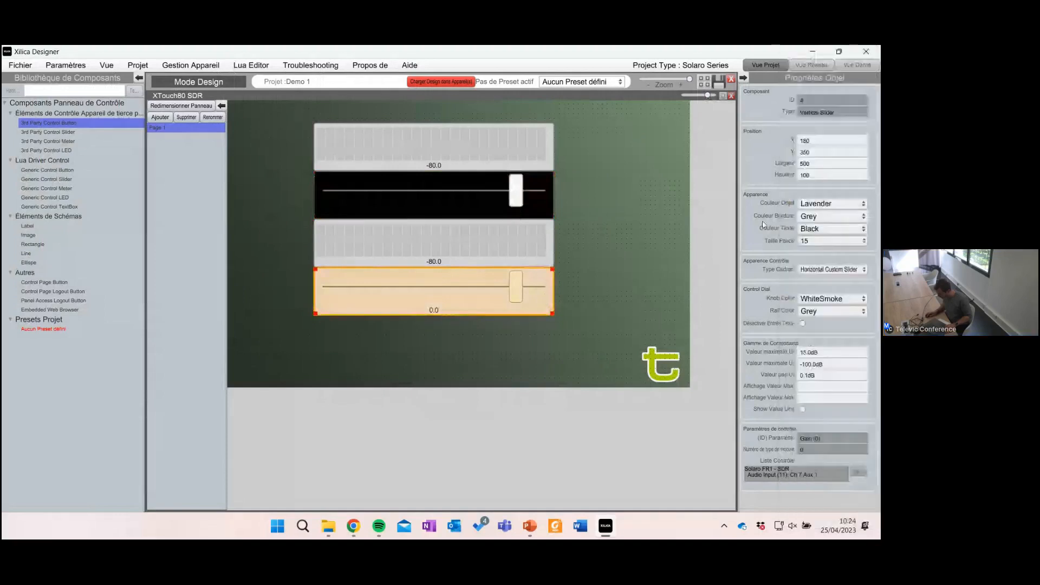
click(834, 204)
click(813, 132)
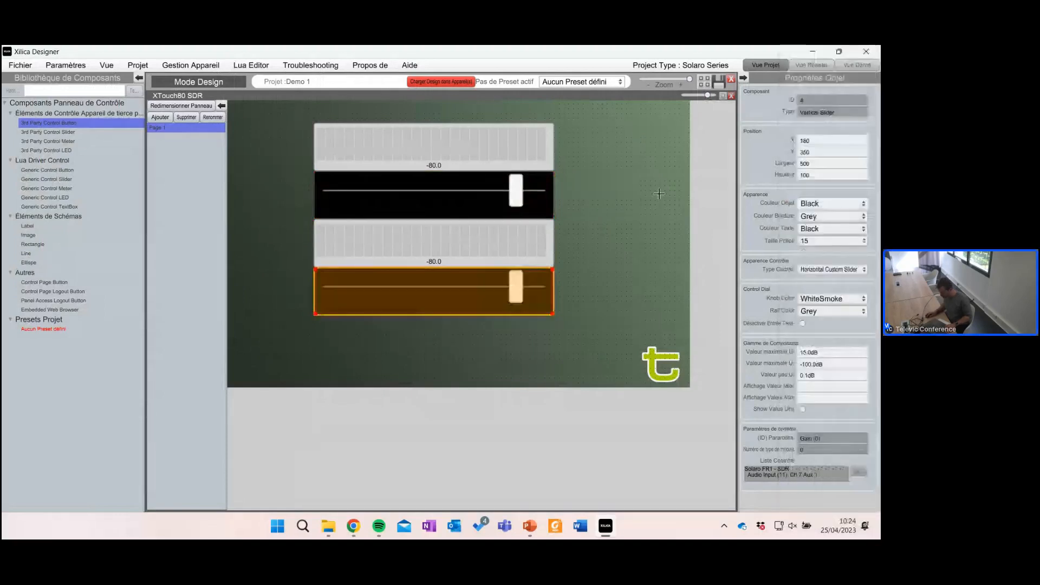
click(659, 193)
Step: Set the object colour of the channel 6 and channel 7 meters together to TransparentBlack
click(548, 144)
ctrl+click(550, 254)
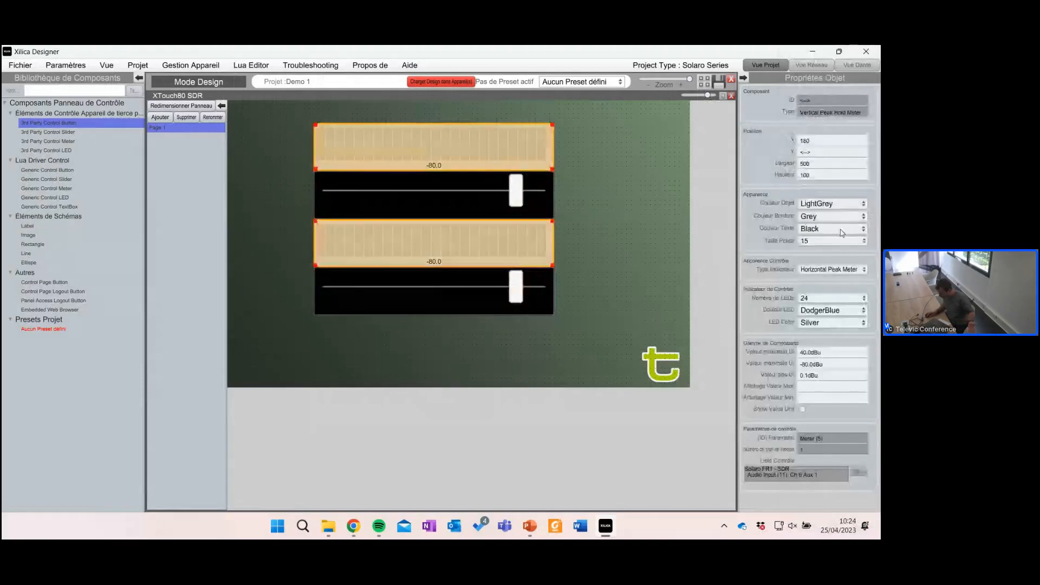
click(833, 206)
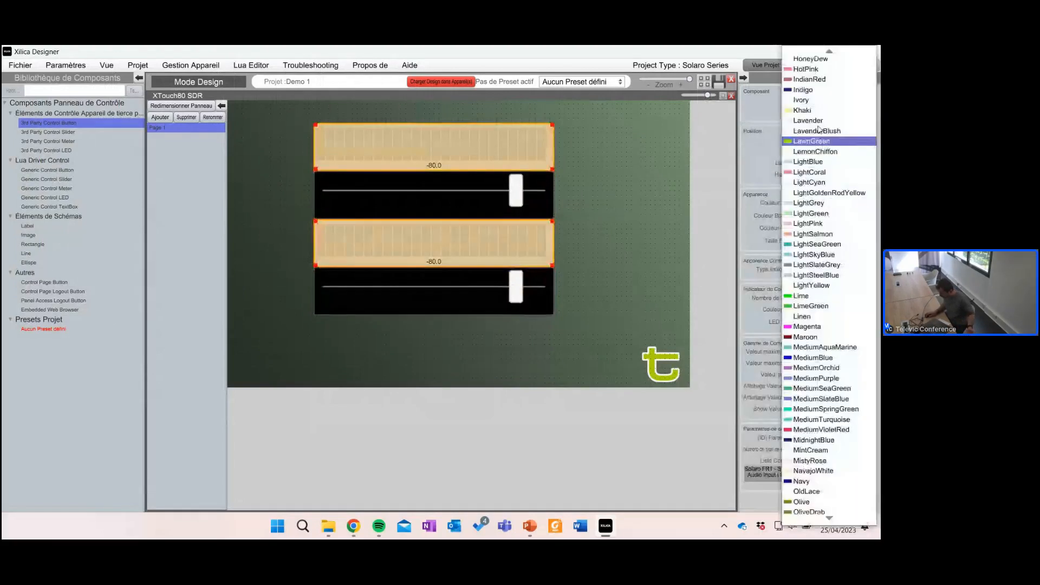
scroll(816, 97, up, 15)
click(830, 71)
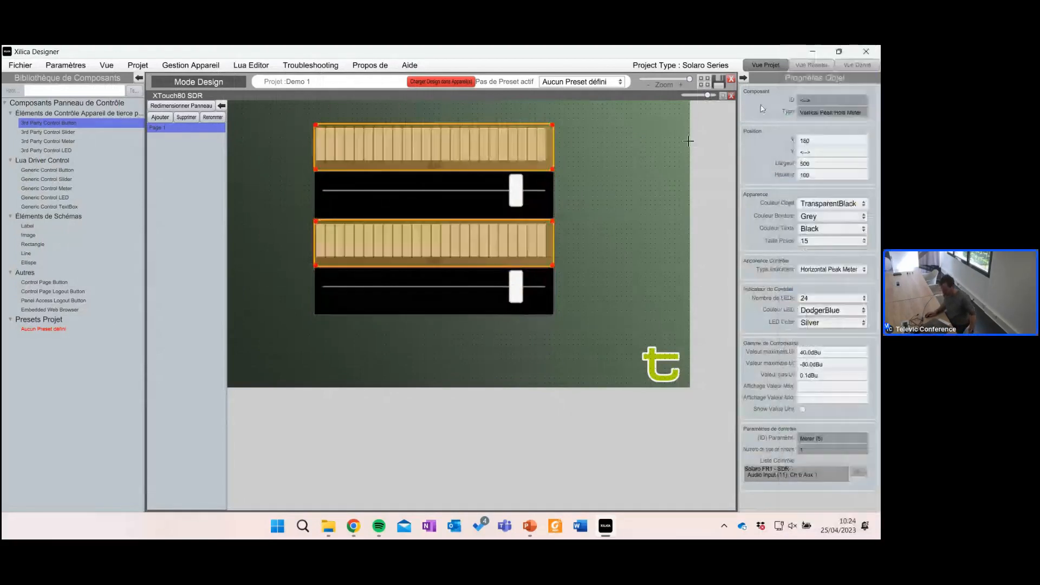
click(627, 167)
click(465, 137)
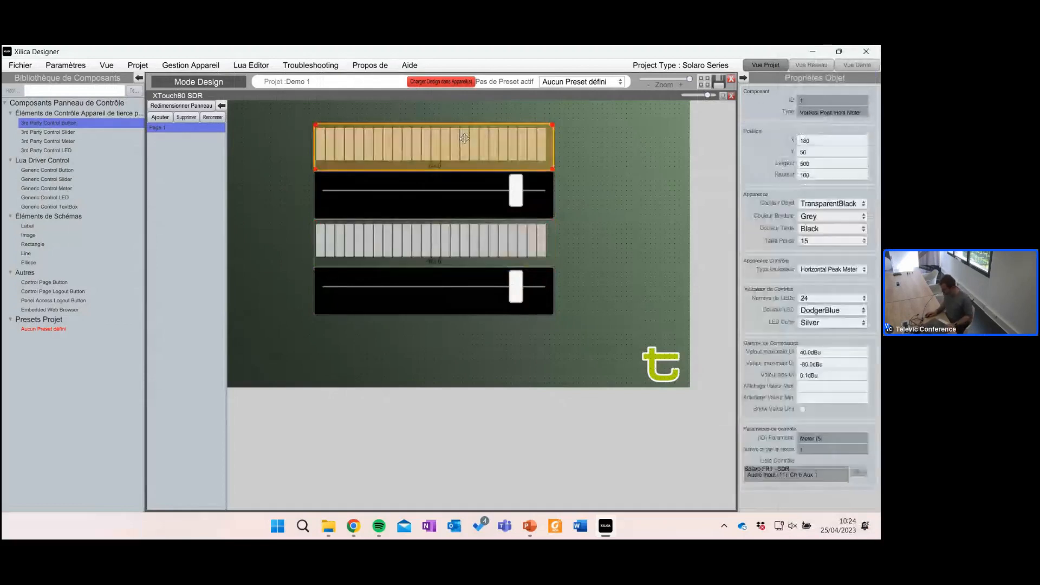
Step: Move the channel 7 slider down to Y 390 and change its control type to Up/Down Dial
click(459, 299)
drag(448, 307, 447, 328)
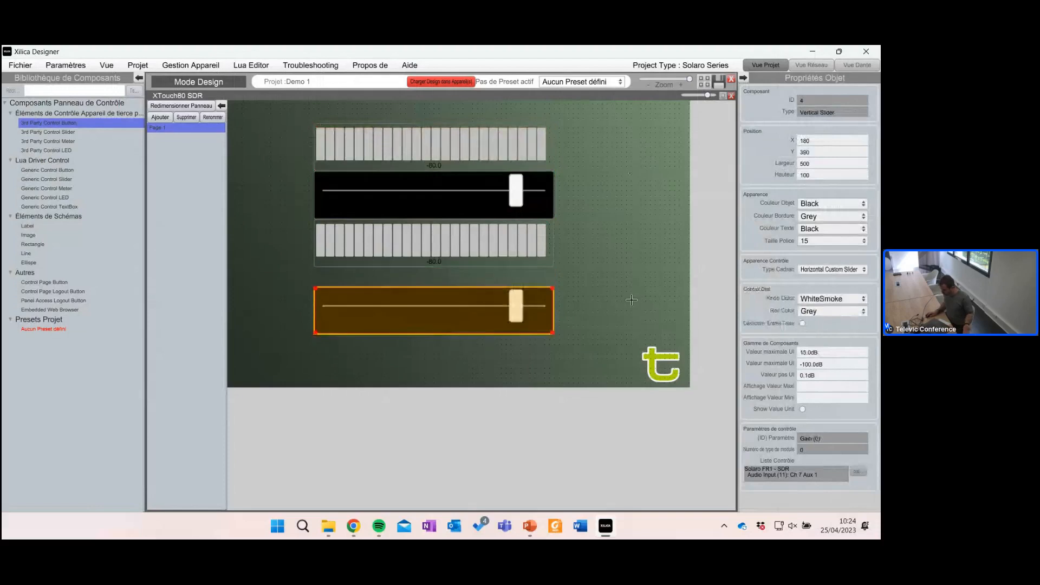
click(833, 269)
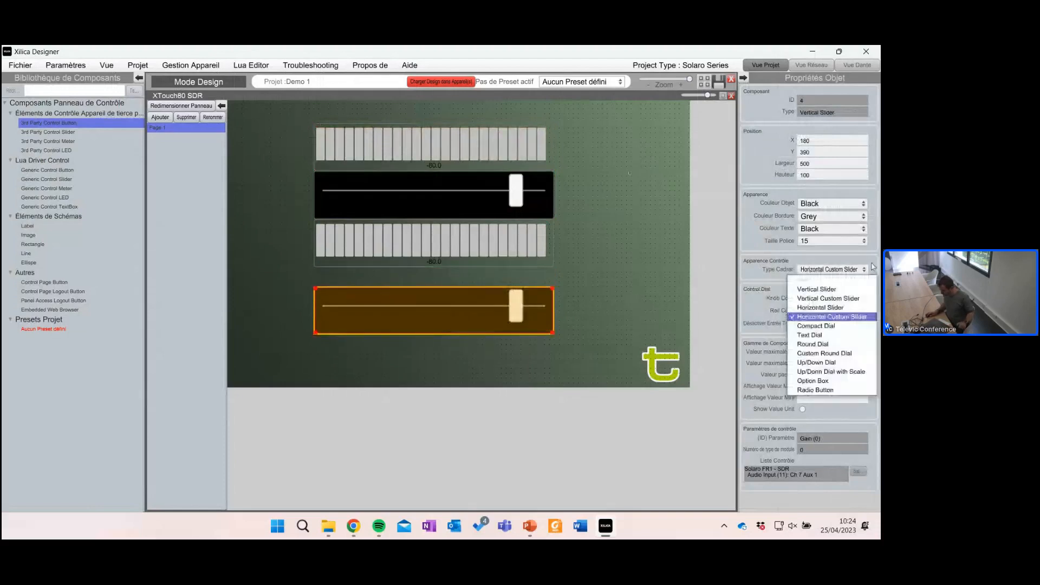
click(855, 373)
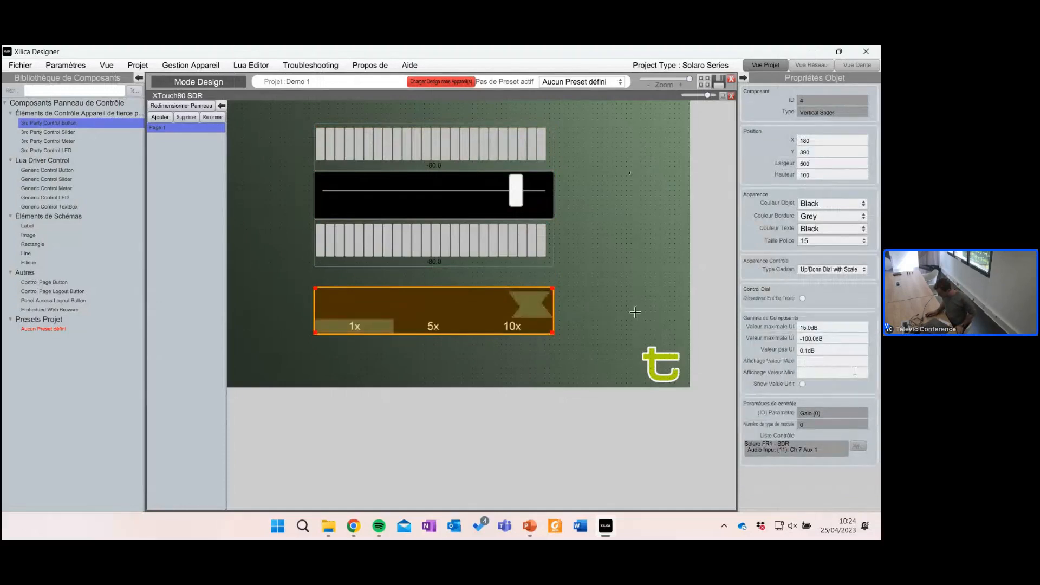
click(833, 269)
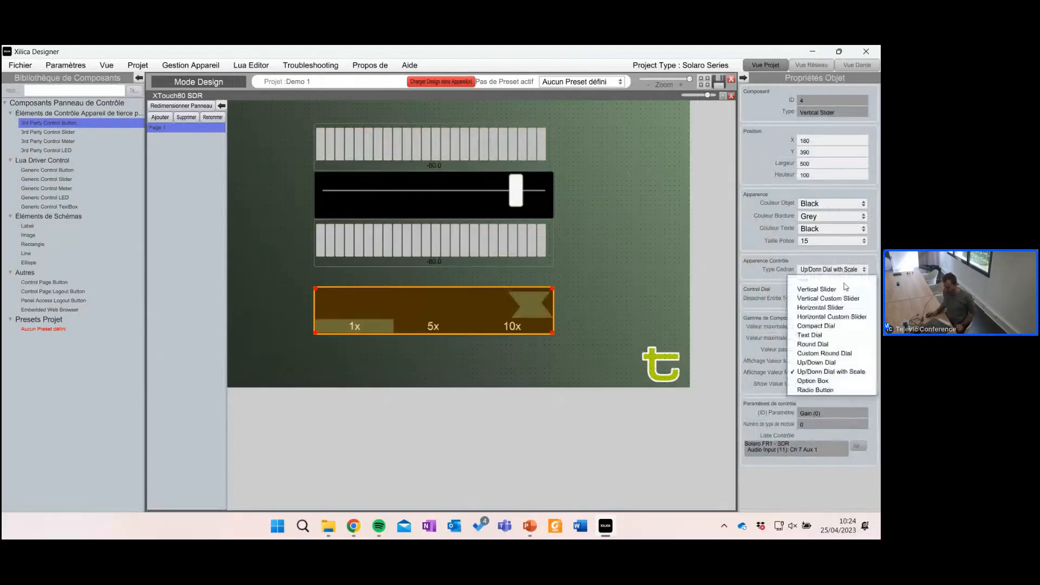
click(820, 363)
click(562, 305)
click(532, 298)
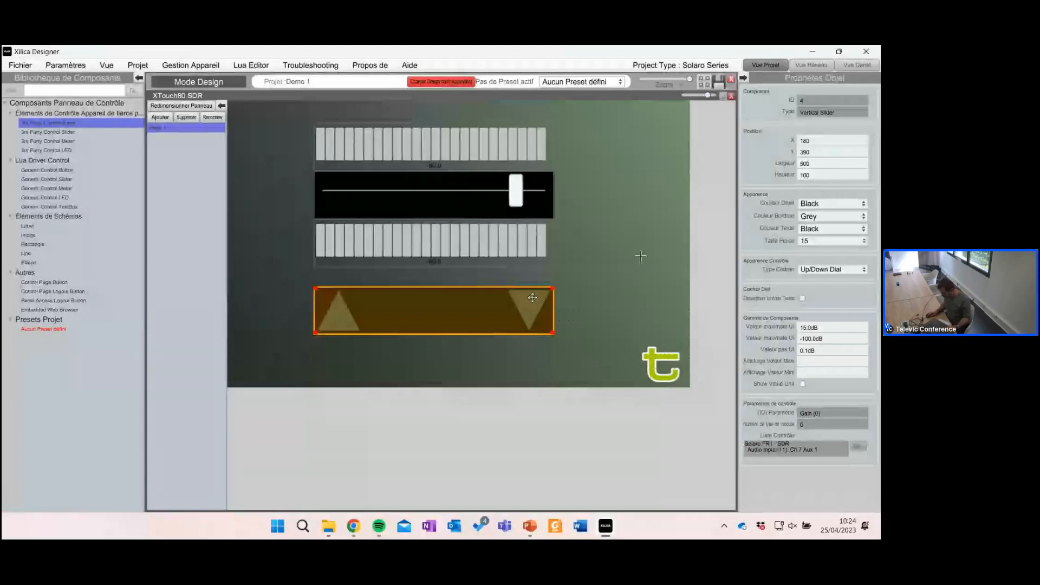
click(817, 350)
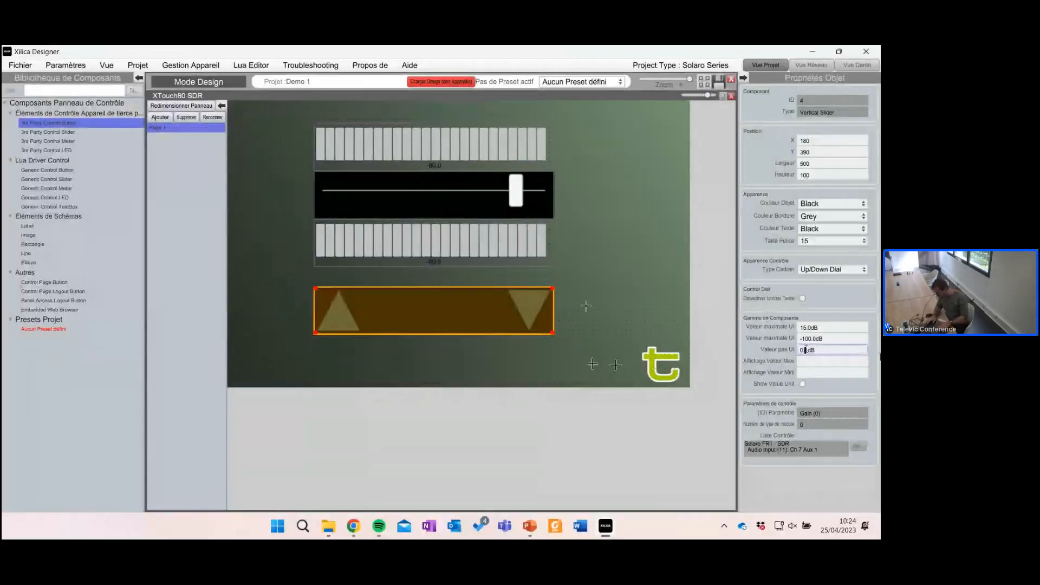
key(BackSpace)
key(BackSpace)
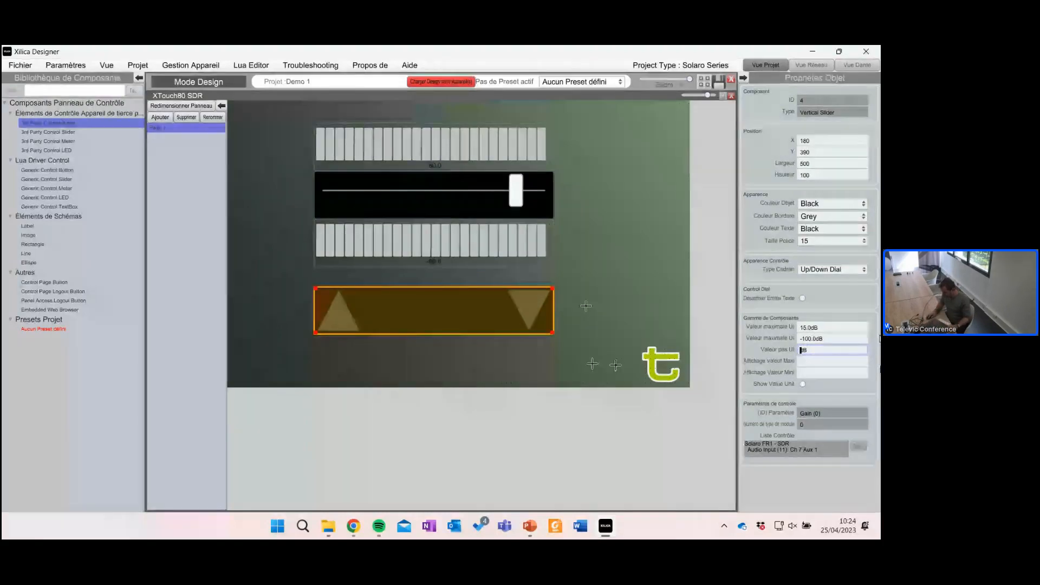
click(585, 303)
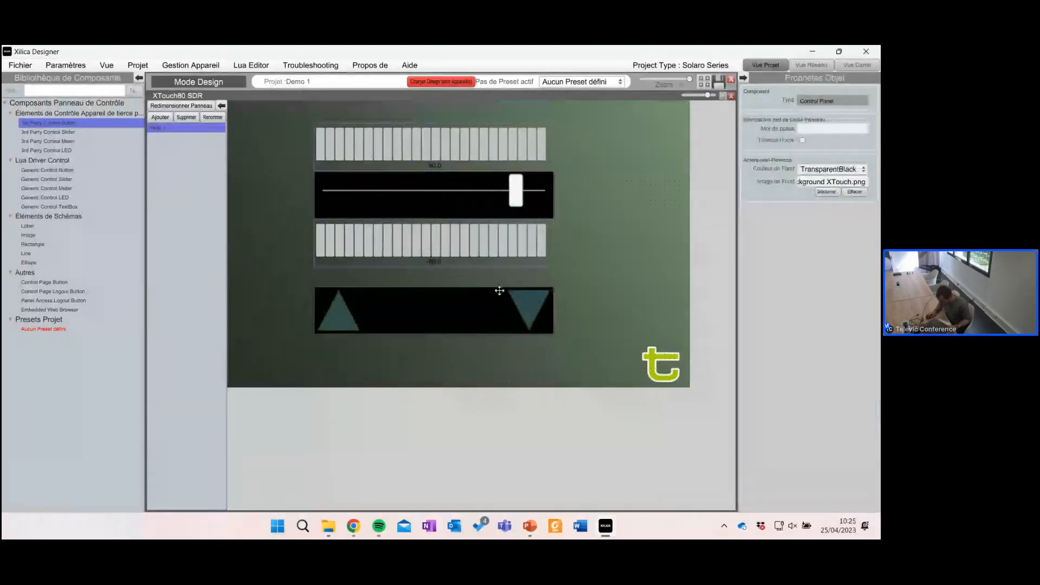
click(466, 310)
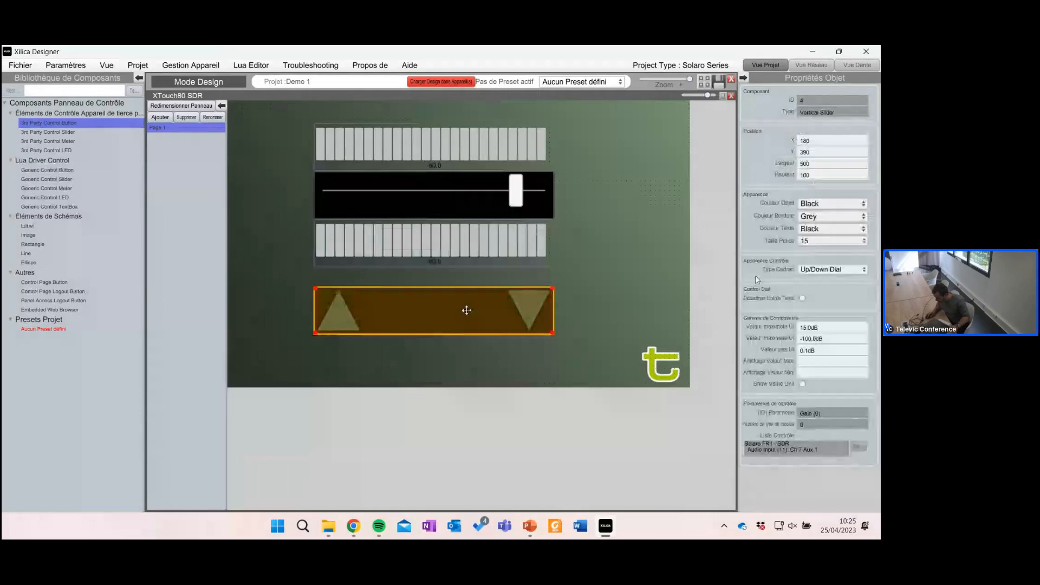
click(802, 298)
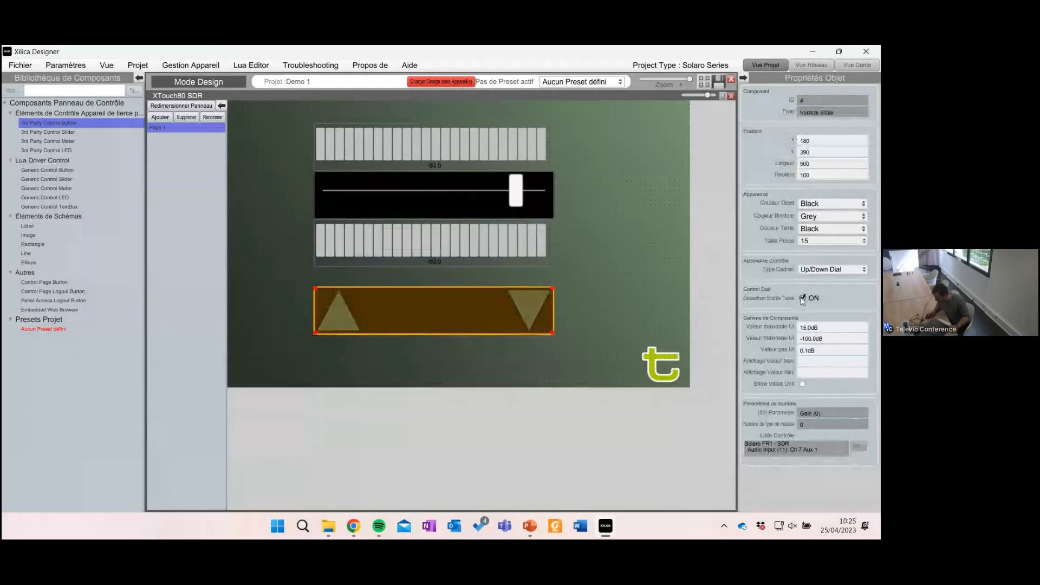
click(803, 299)
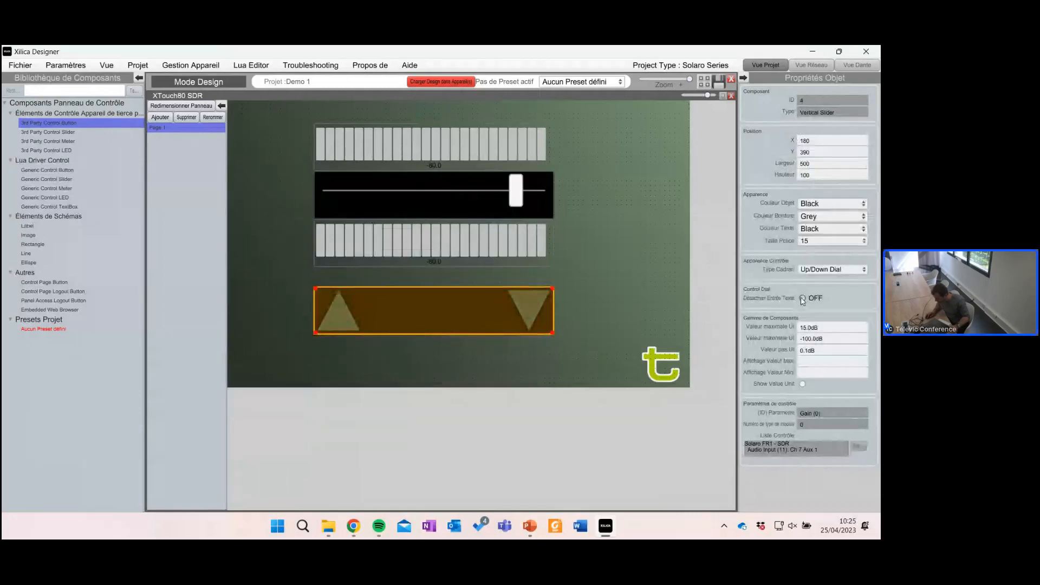
Step: Set the channel 7 dial's text colour to AliceBlue and font size to 20, and move it back to Y 350
click(847, 229)
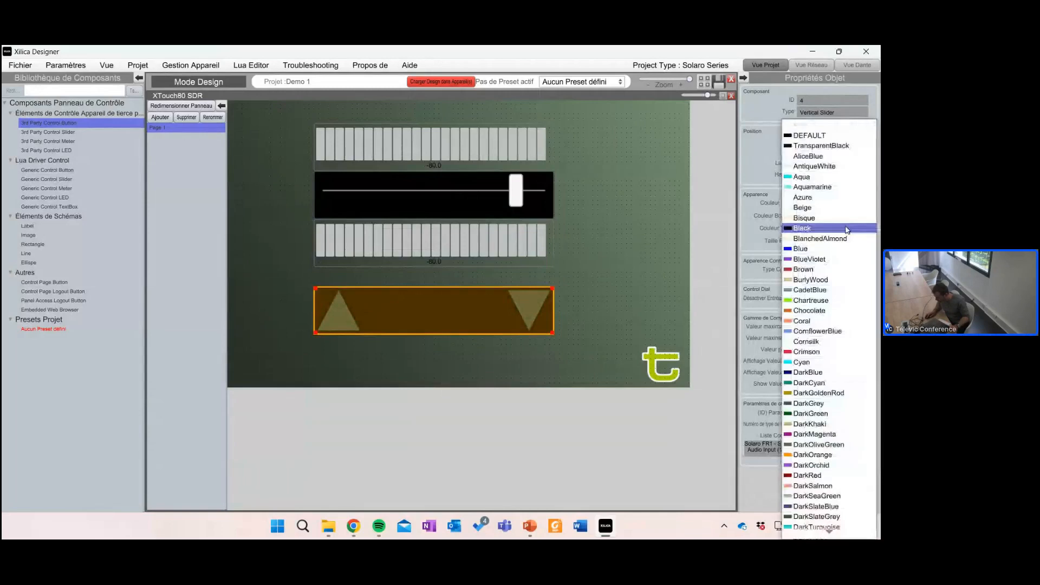
click(825, 158)
click(832, 242)
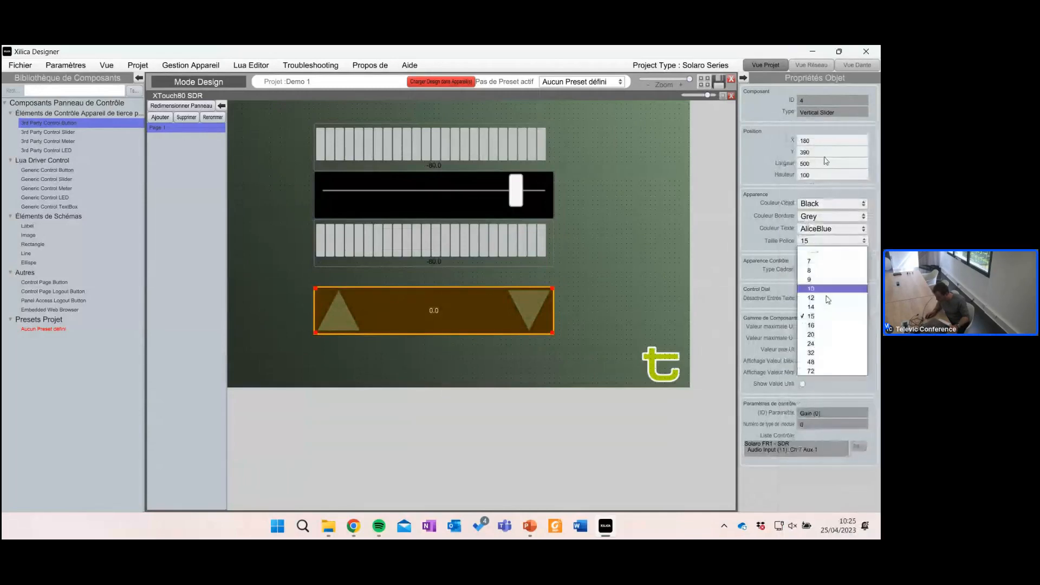
click(828, 334)
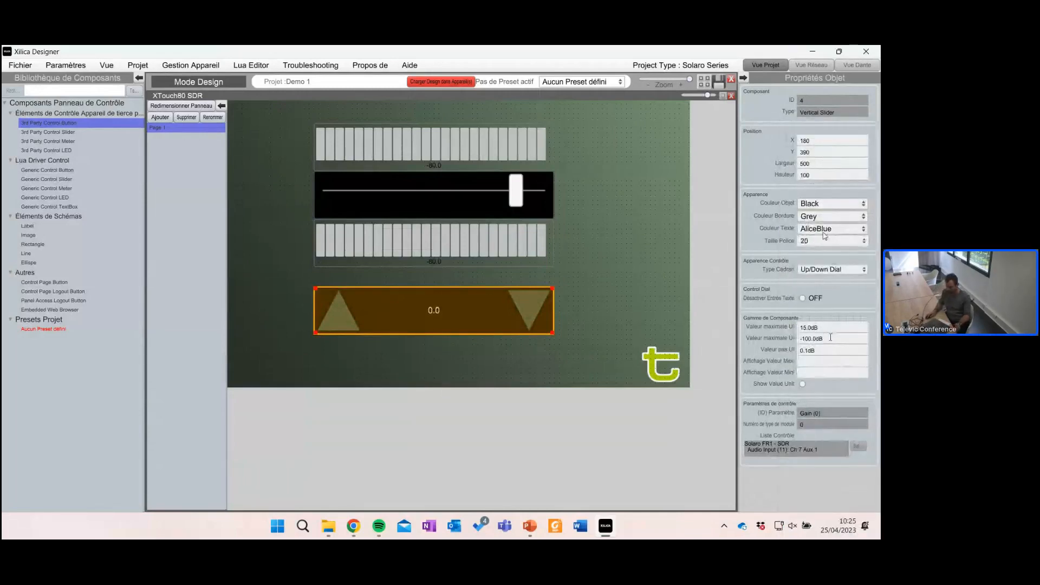
click(619, 224)
drag(473, 304, 474, 285)
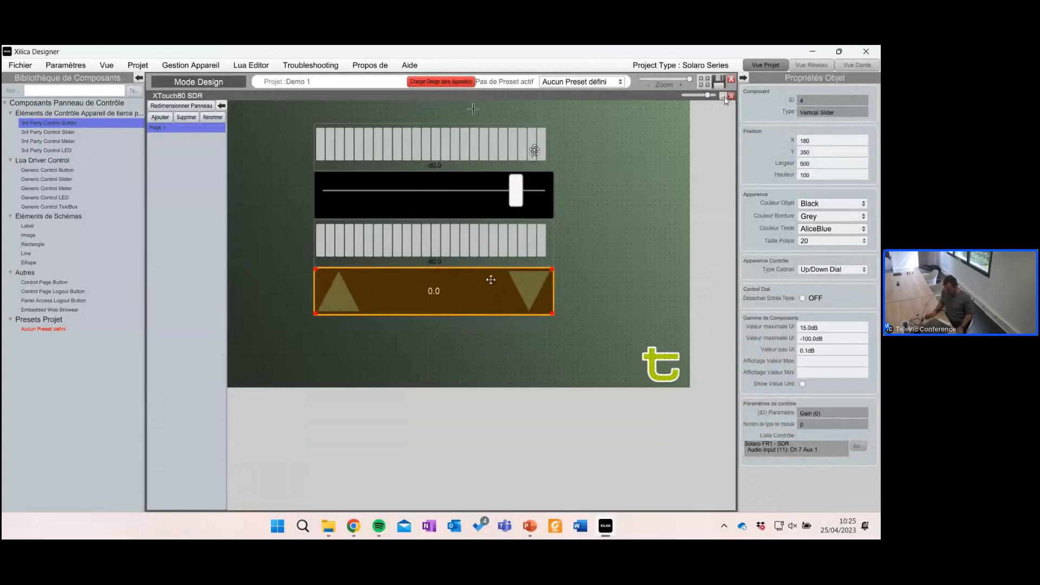
Step: Restore the XTouch80 SDR panel to a smaller window and load the design into the selected devices for online control
click(722, 95)
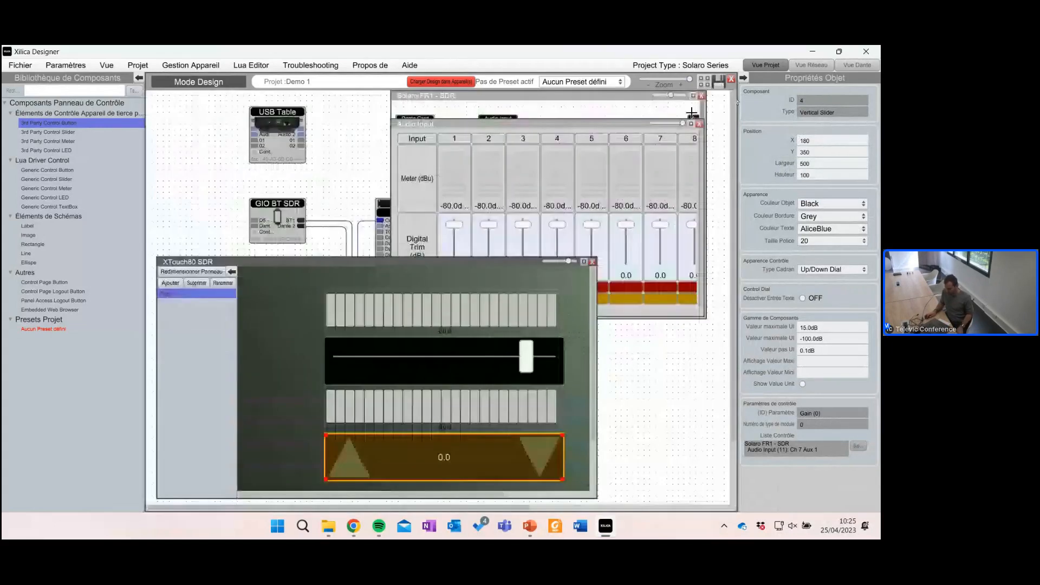
click(454, 83)
click(414, 315)
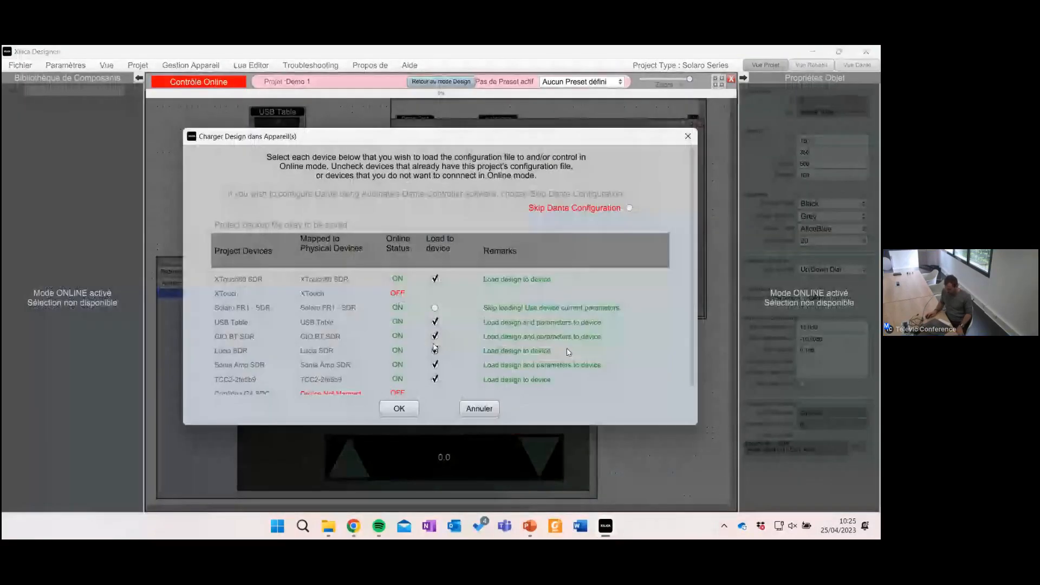
click(401, 409)
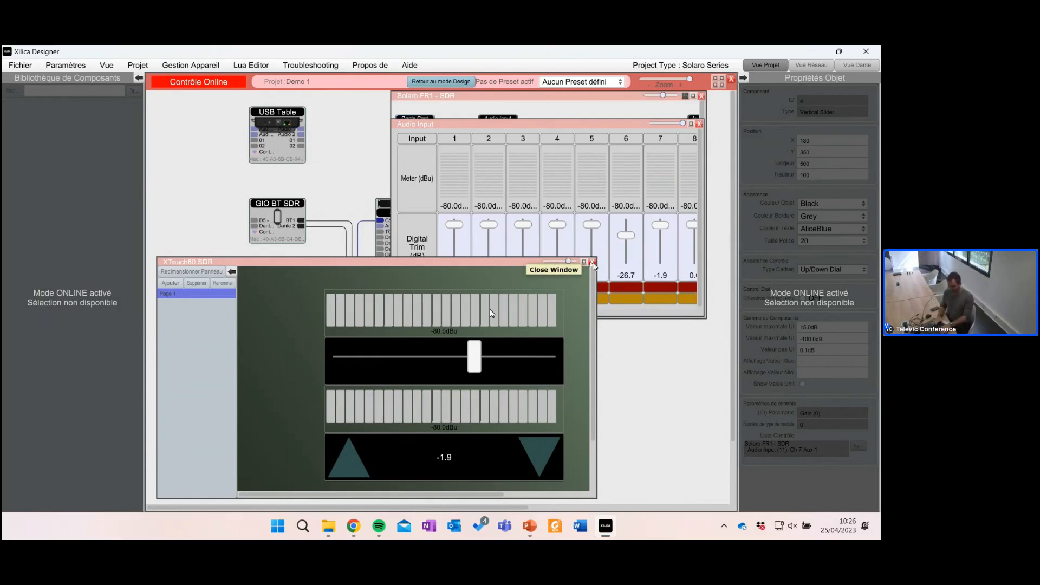
Step: Close the XTouch80 SDR, Audio Input and Solaro FR1 windows and return to design mode, saving the online parameter values
click(592, 264)
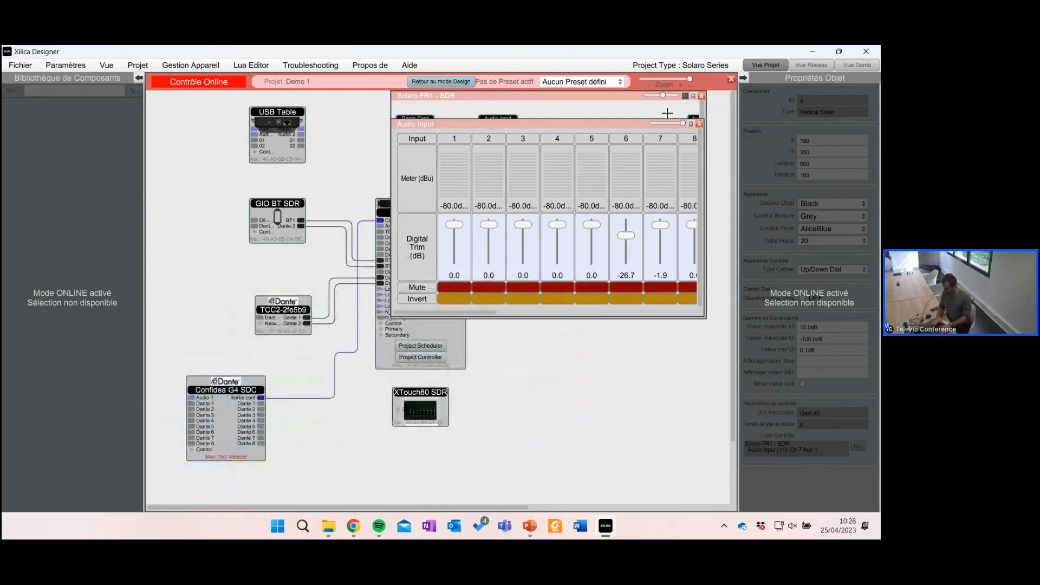
click(699, 125)
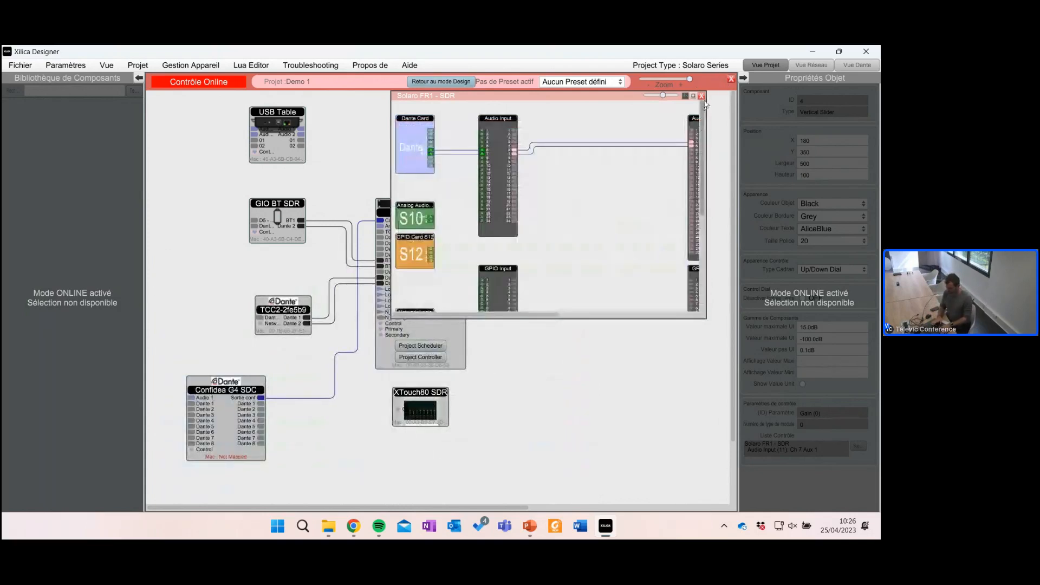
click(700, 94)
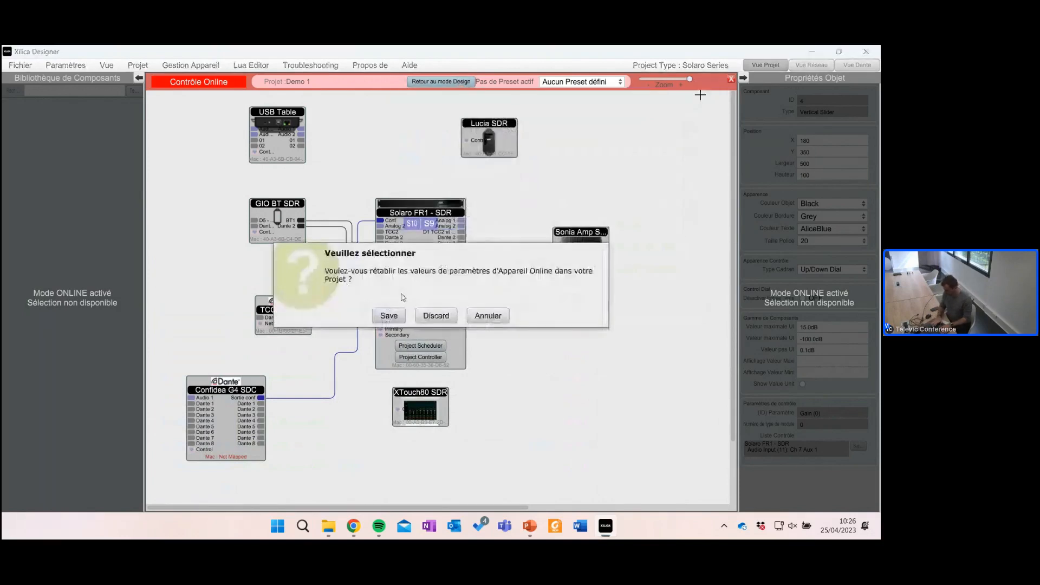
click(392, 319)
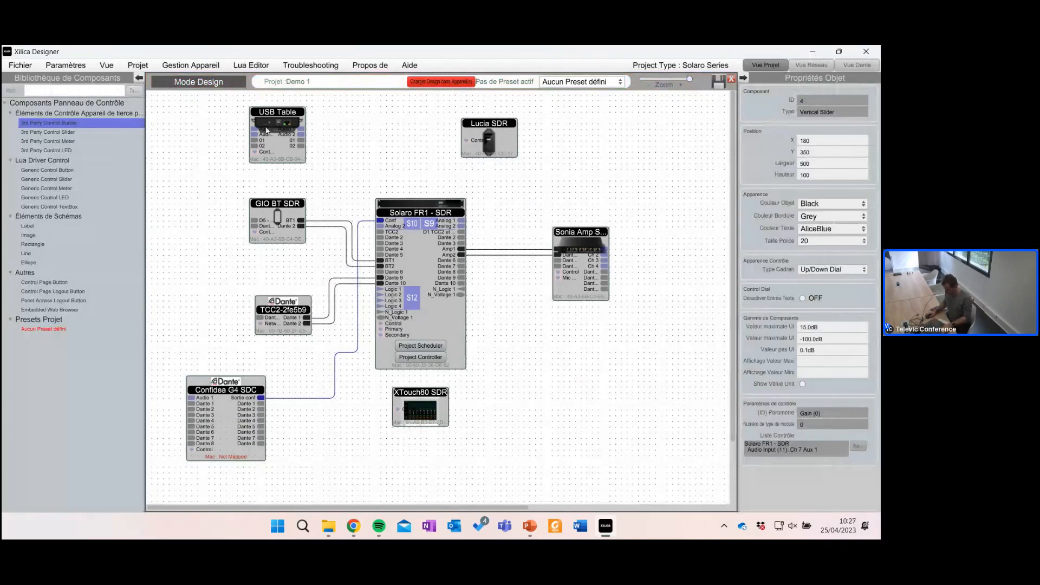
Step: Move the XTouch block directly beneath the XTouch80 SDR block in the project schematic, at X 420, Y 620
scroll(393, 406, down, 1)
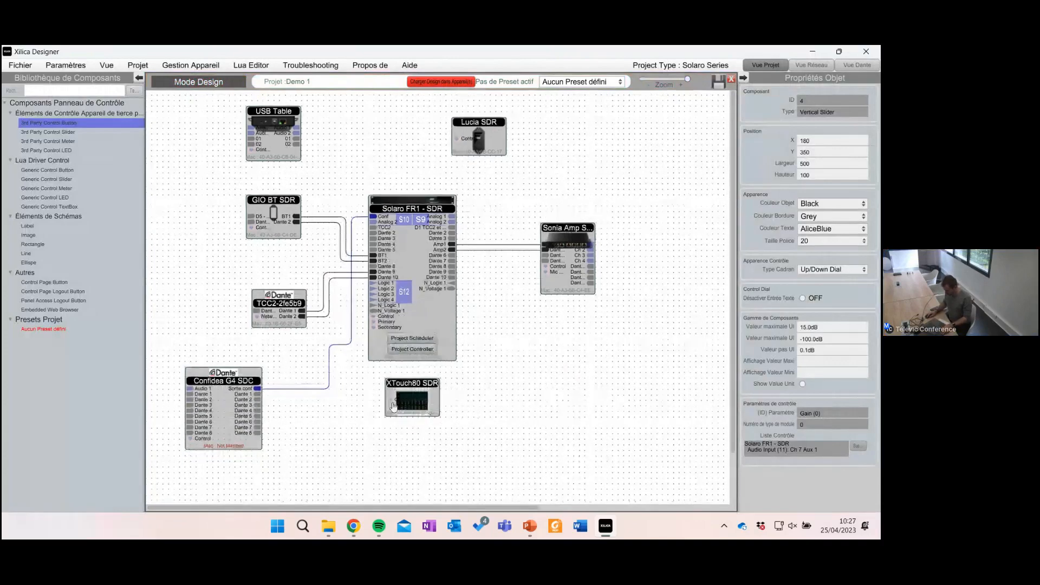
scroll(393, 406, down, 1)
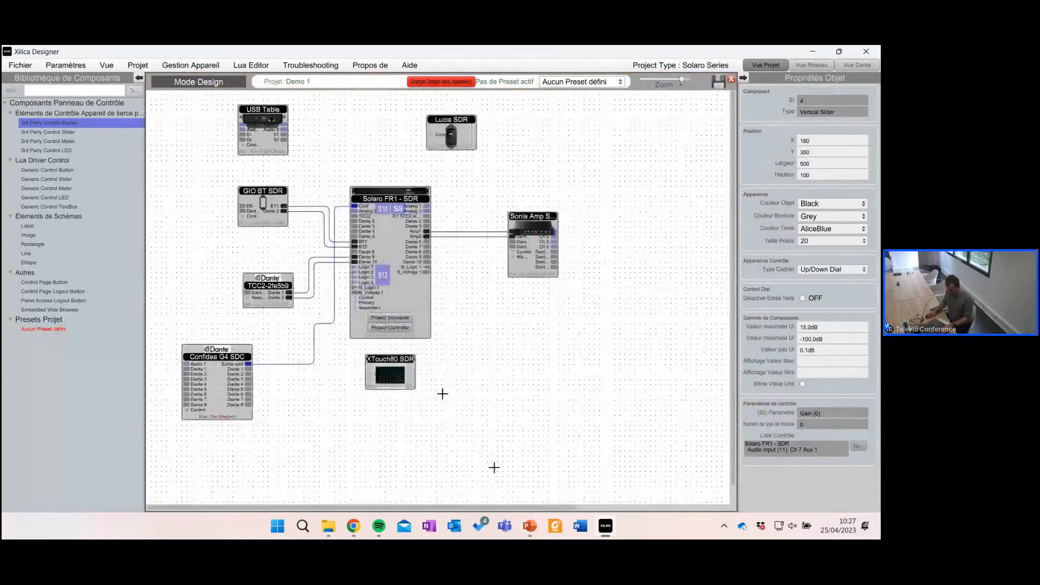
drag(515, 508, 626, 508)
drag(614, 137, 246, 428)
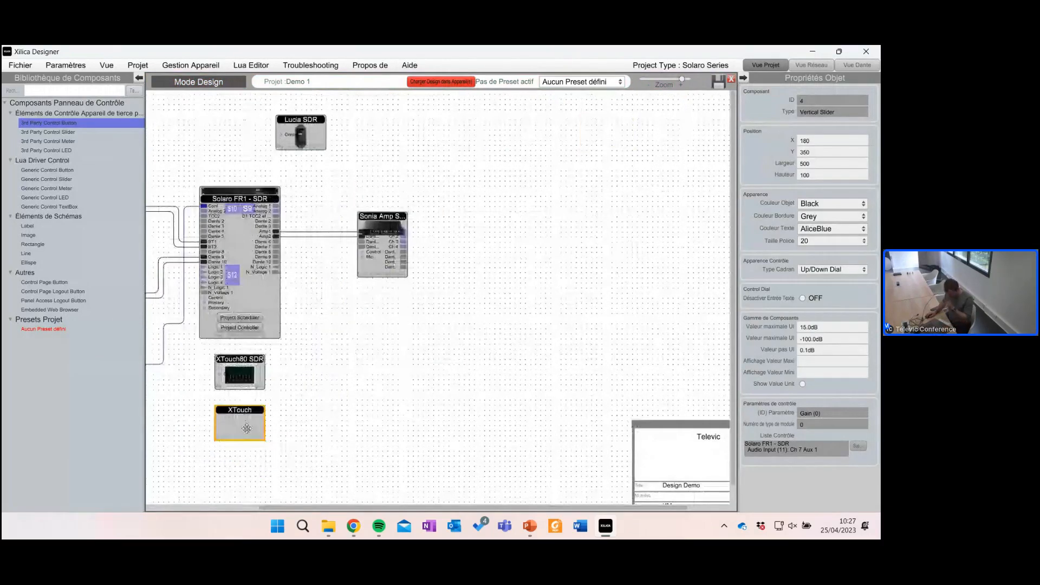
Step: Map the XTouch block to the physical device XTouch-1 and align it with the XTouch80 SDR block at X 430
right_click(338, 359)
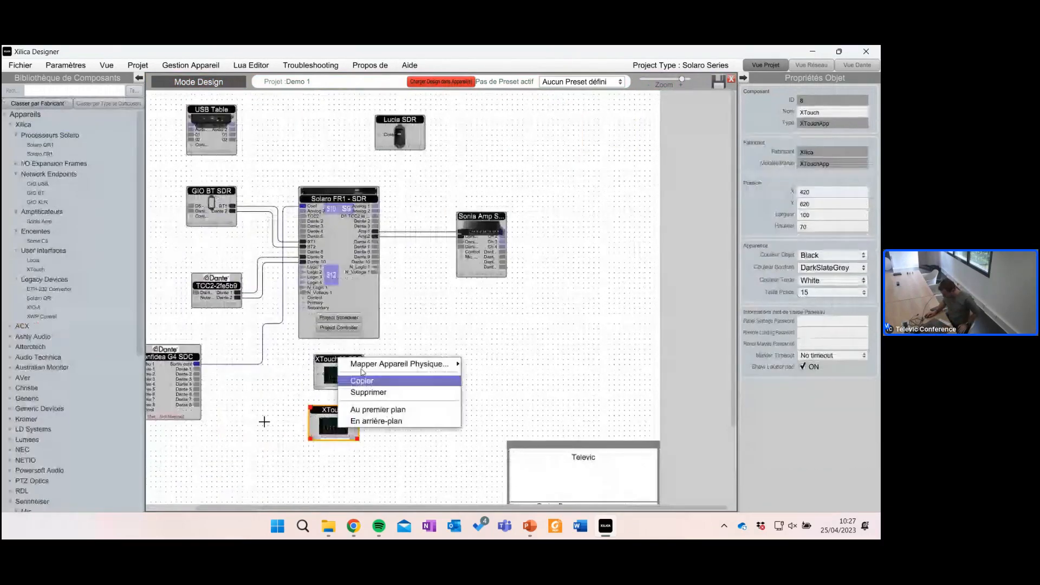
mouse_move(387, 369)
mouse_move(557, 368)
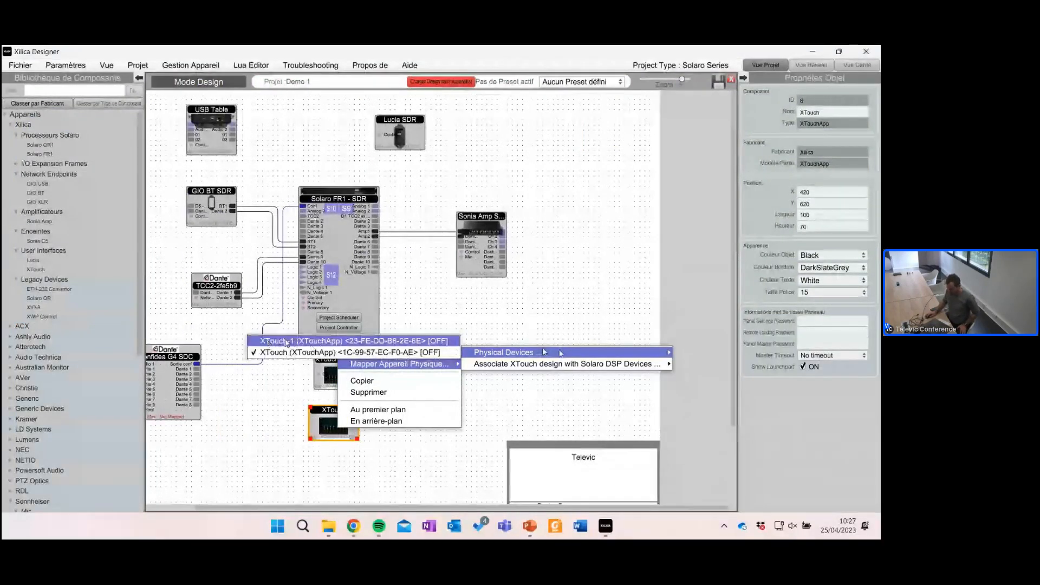
click(286, 342)
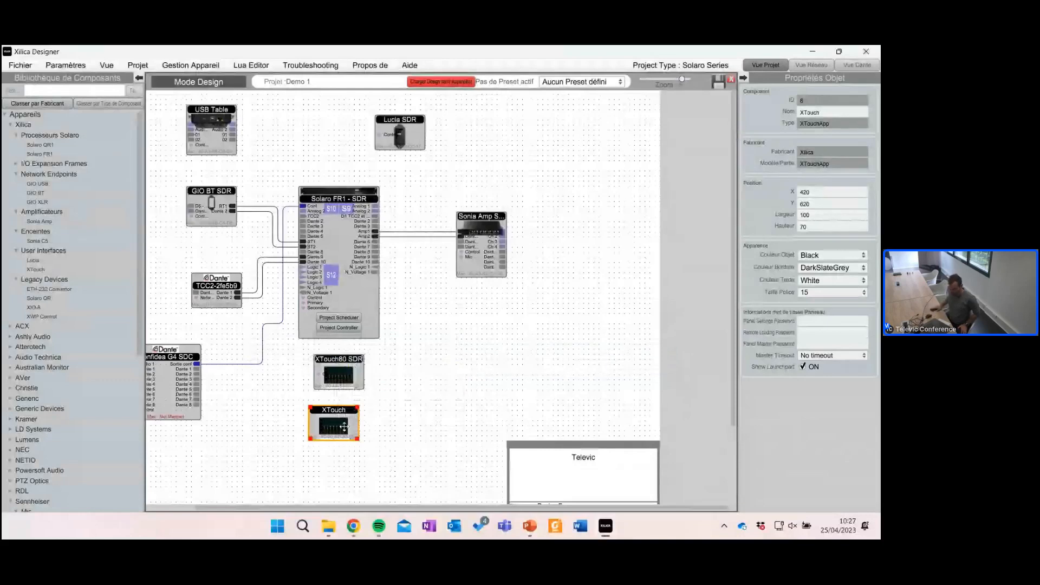
drag(344, 428, 349, 428)
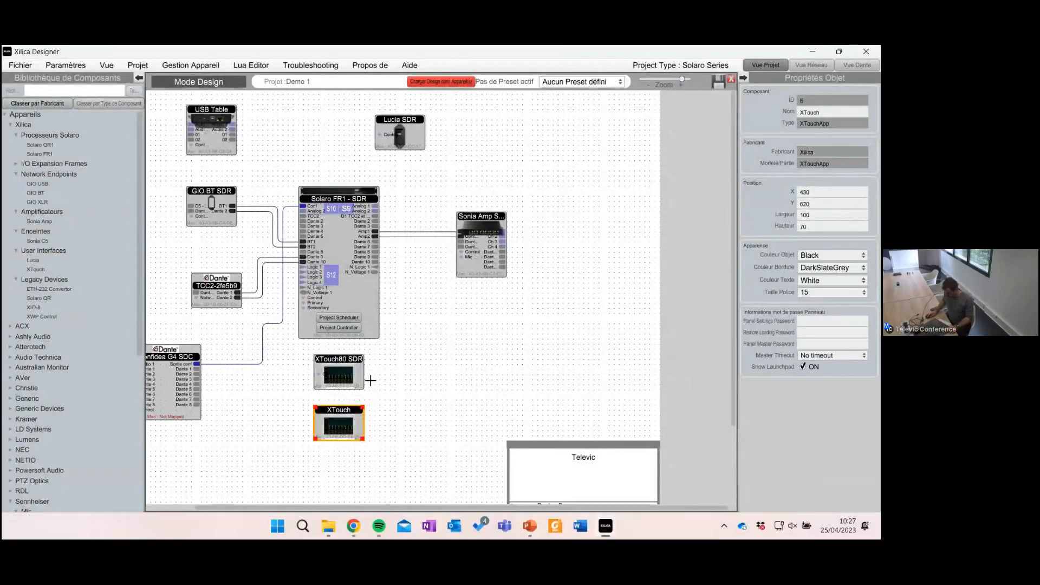
Step: Open the XTouch panel, move it clear of the blocks, and open the XTouch80 SDR panel as well
double_click(343, 422)
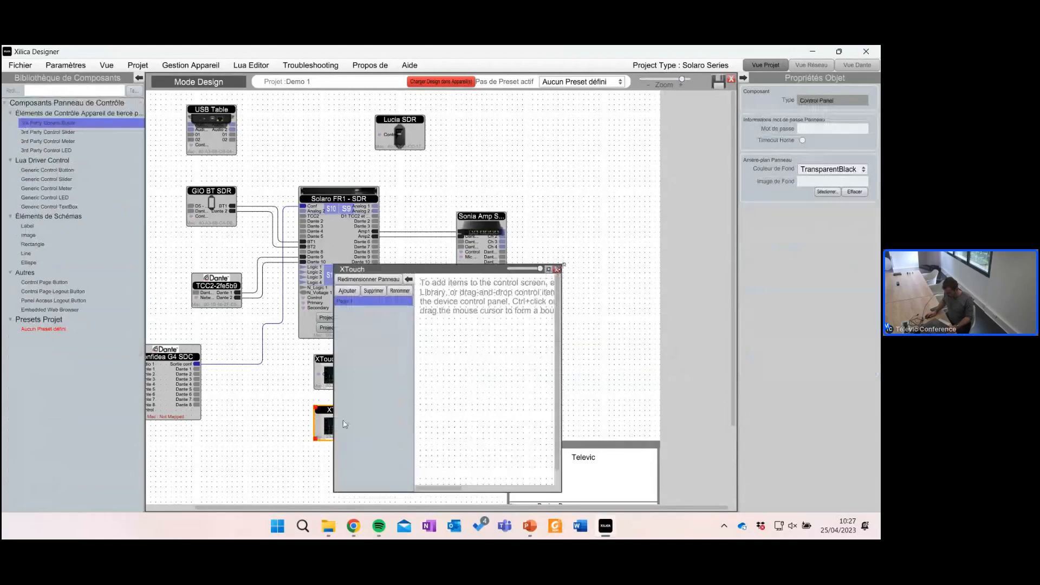
drag(476, 269, 596, 136)
click(325, 362)
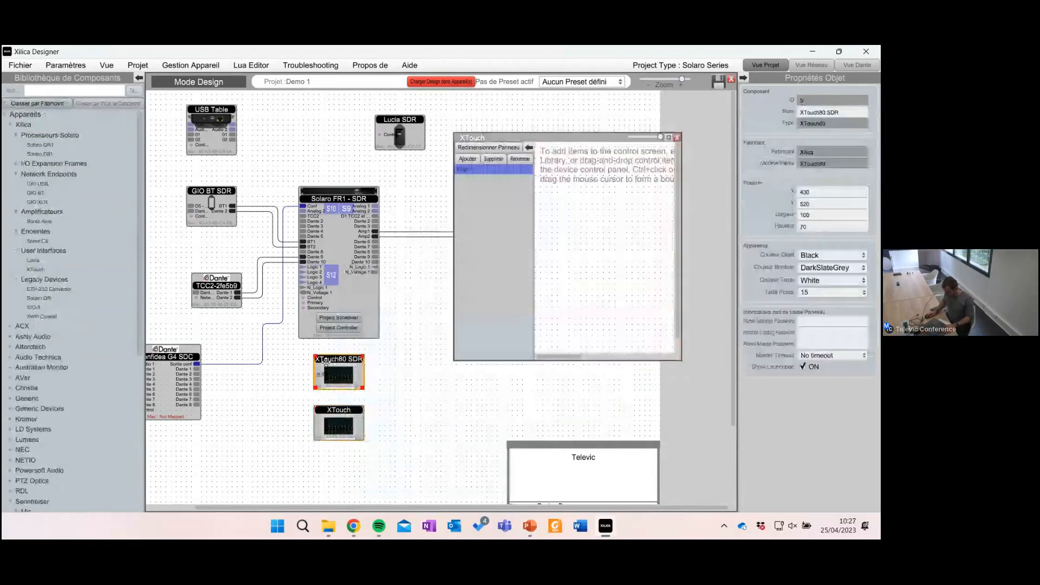
double_click(325, 362)
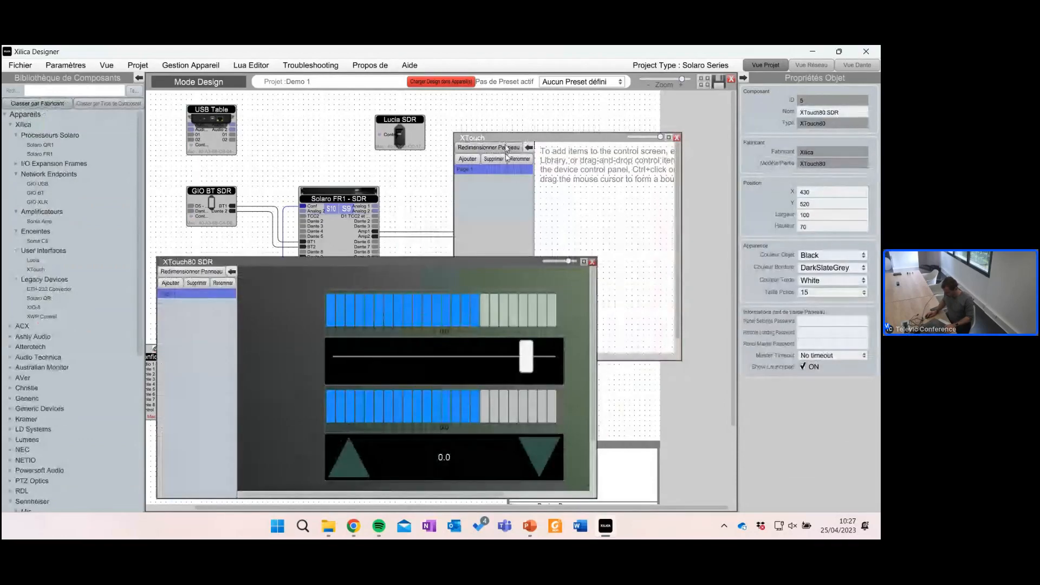
Step: Copy the channel 7 Up/Down Dial from the XTouch80 SDR page to the XTouch page and place it at X 0, Y 20
click(406, 464)
click(400, 486)
mouse_move(402, 455)
mouse_down()
mouse_move(629, 174)
mouse_move(485, 341)
mouse_move(402, 459)
mouse_up()
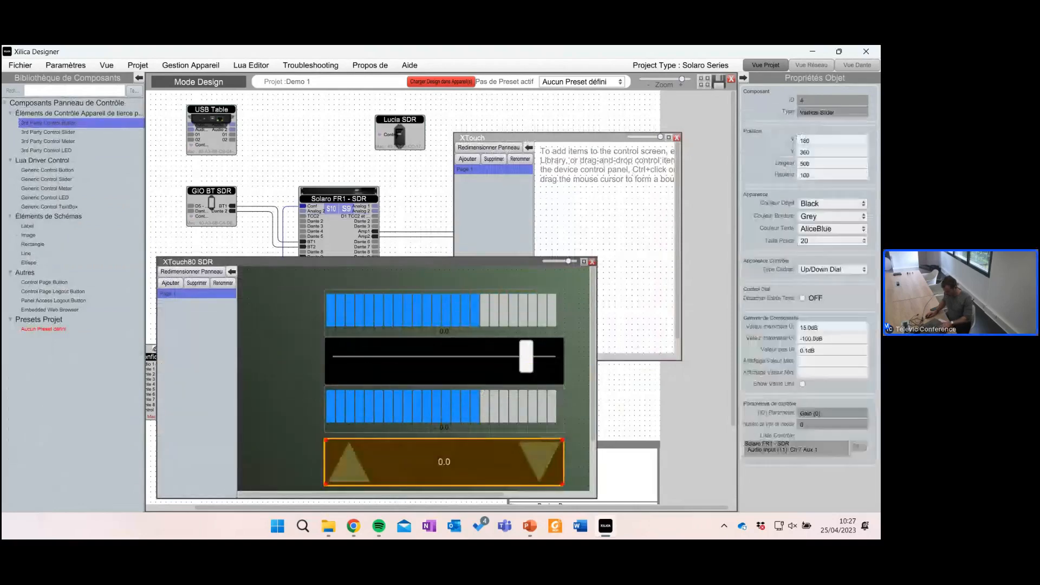
key(ctrl+c)
click(578, 193)
key(ctrl+v)
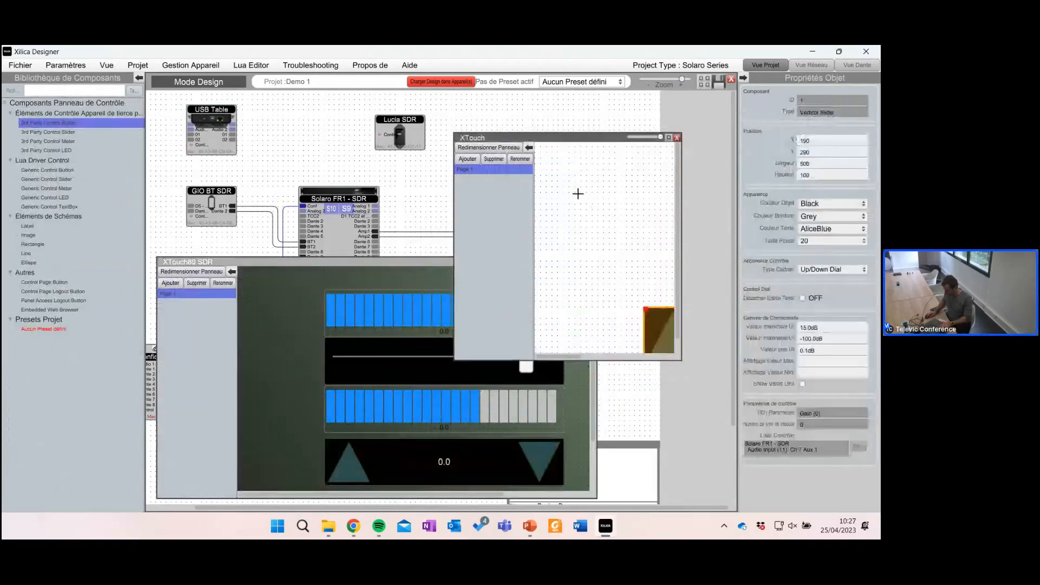
drag(659, 330, 577, 157)
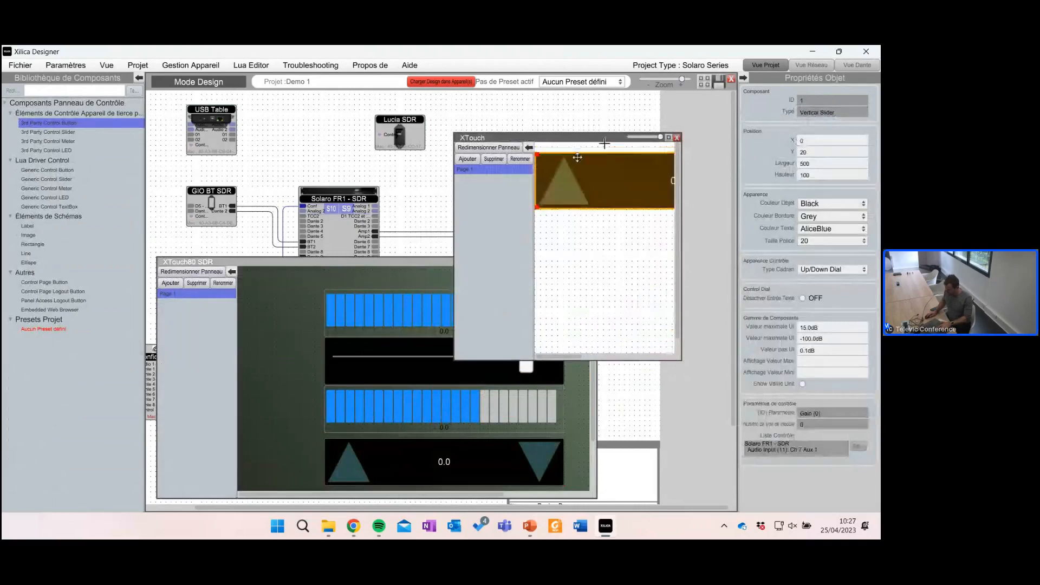
Step: Maximize the XTouch panel and resize its control page to the XTouch50 Portrait format
click(668, 137)
click(191, 108)
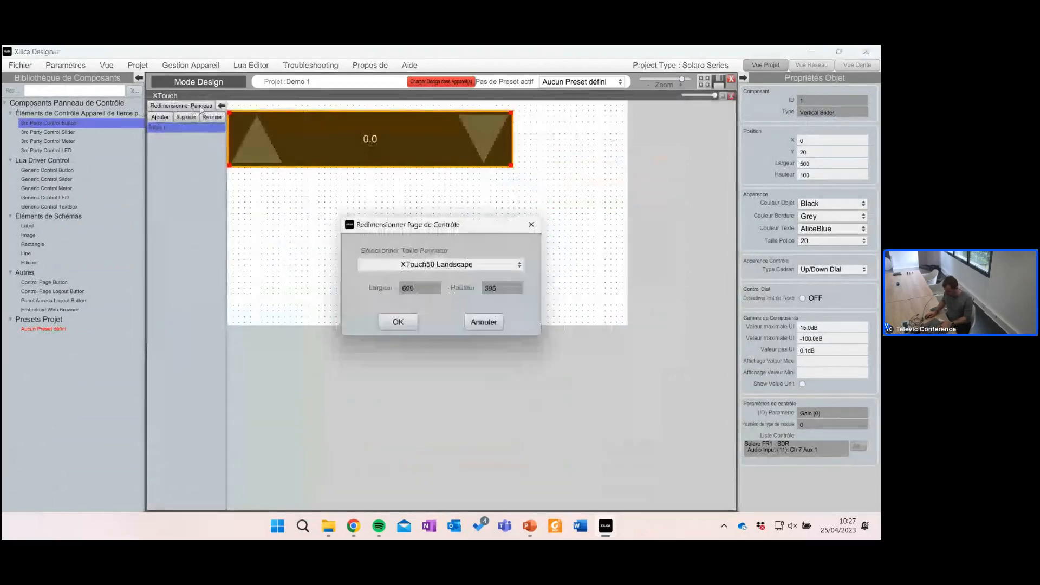
click(459, 264)
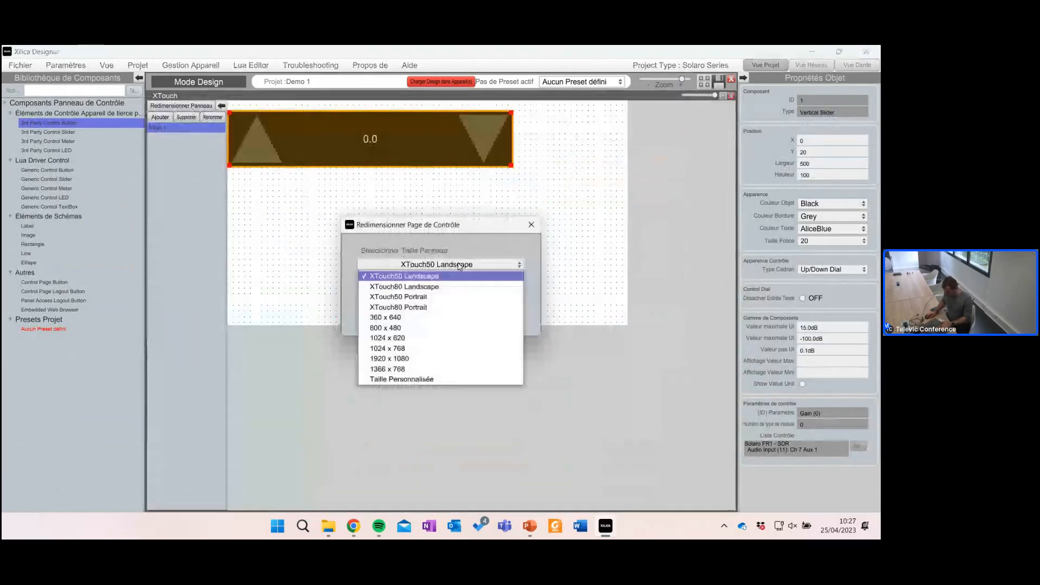
click(437, 297)
click(398, 322)
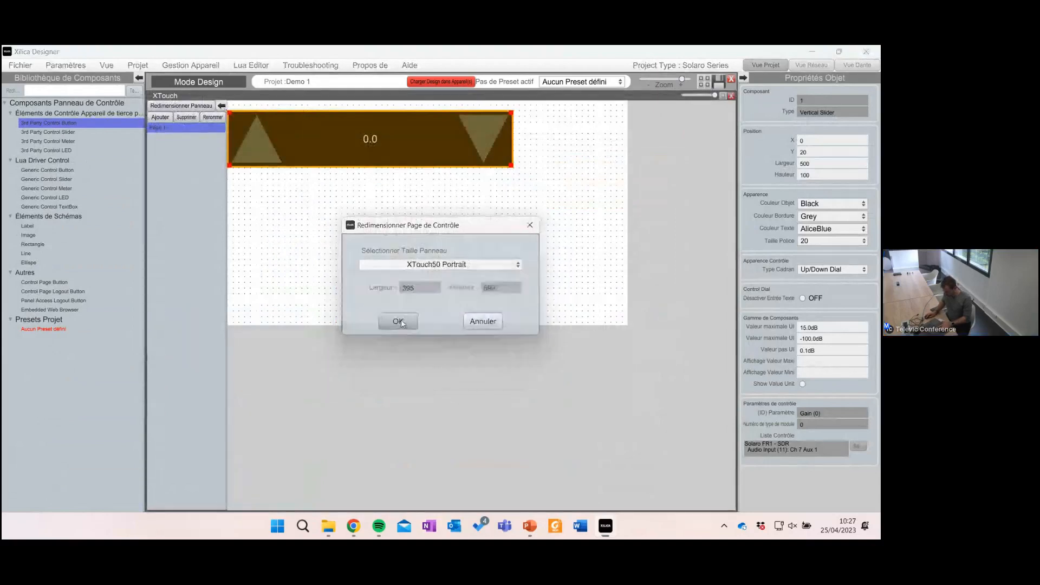
Step: Resize the Up/Down Dial to 240 by 160 and place it on the portrait page at X 60, Y 80
drag(434, 143, 315, 232)
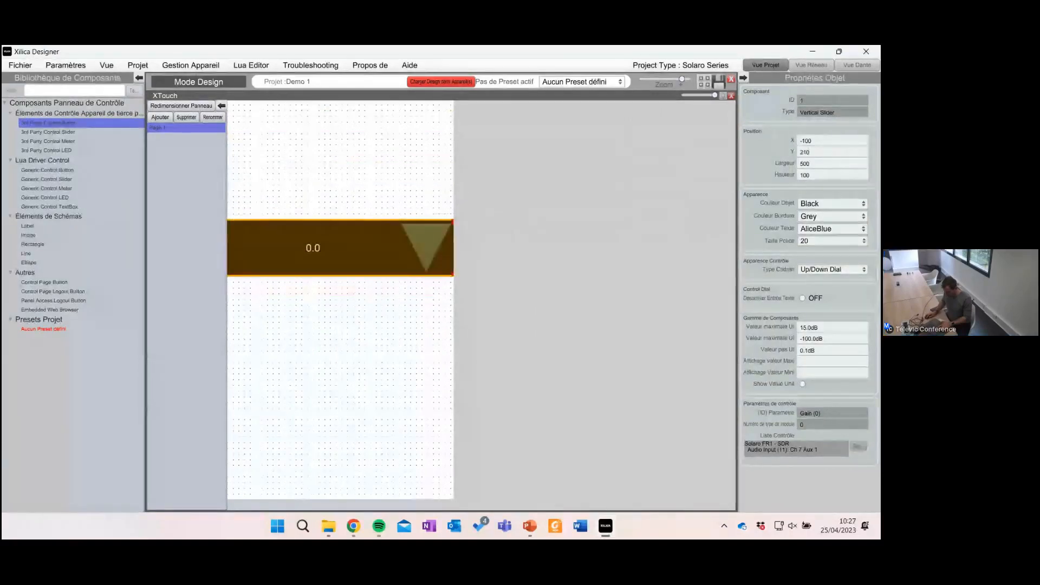
drag(454, 220, 307, 213)
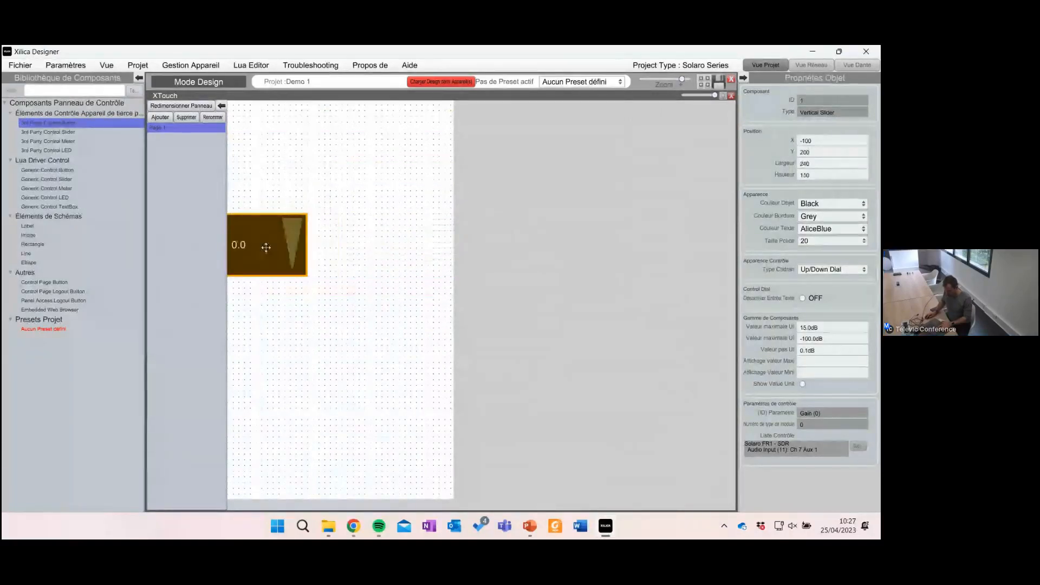
drag(265, 248, 348, 184)
drag(396, 206, 396, 234)
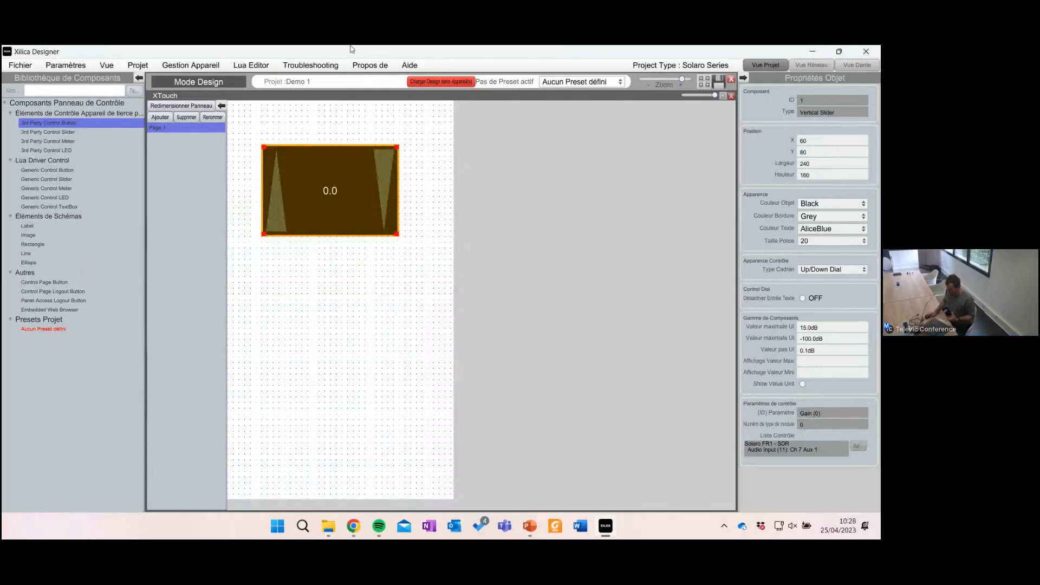
Step: Save the project changes and load the design into the selected devices, including XTouch and XTouch80 SDR
click(447, 86)
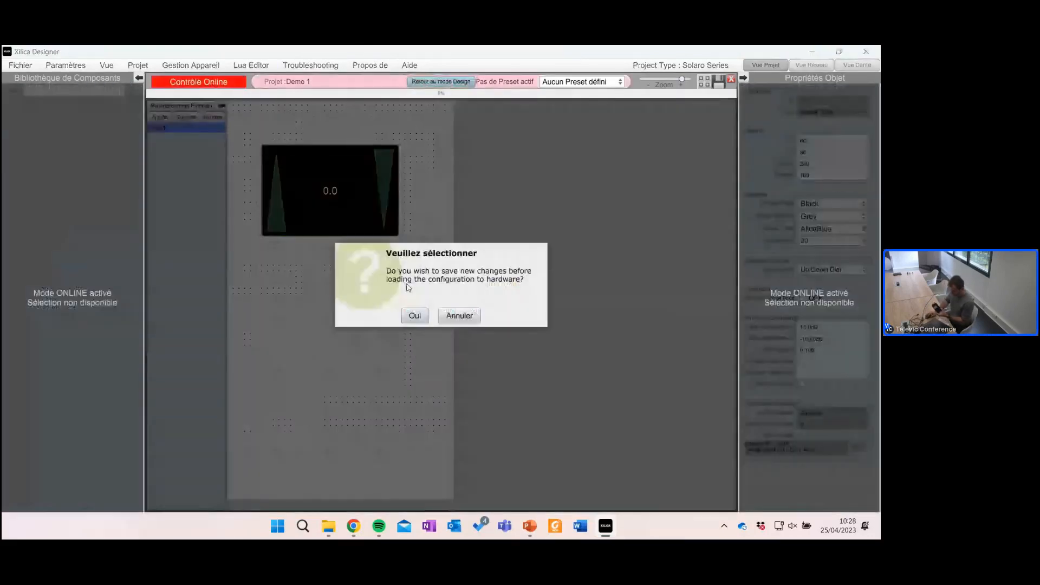
click(417, 314)
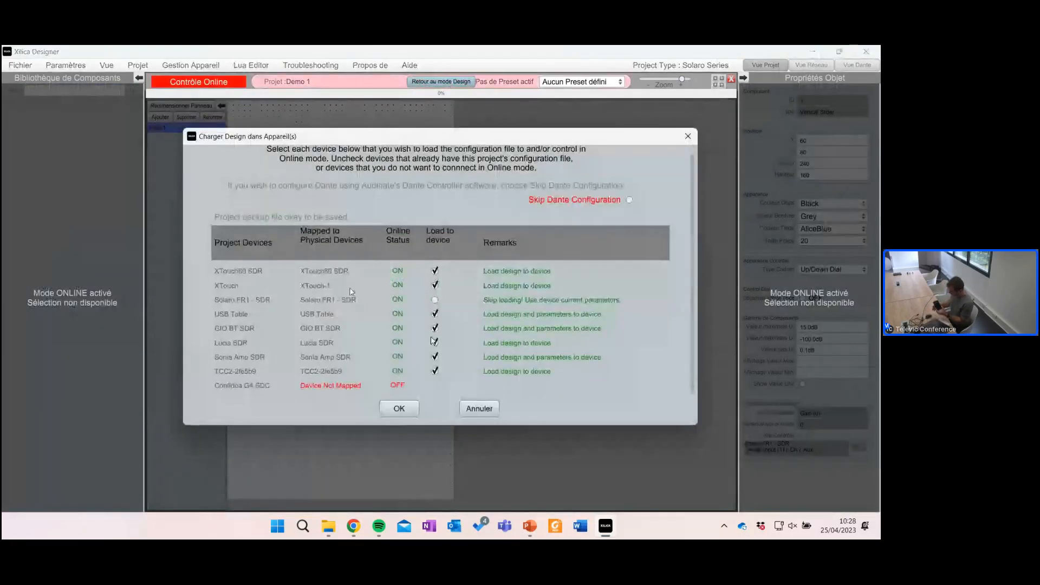
click(406, 410)
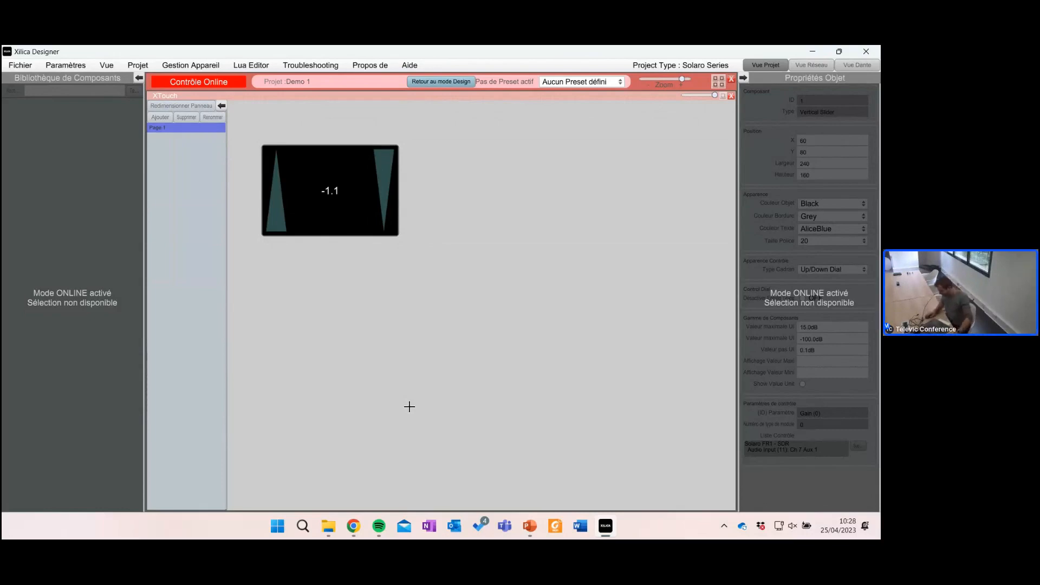
Step: Return to Design mode, discarding the online parameter values, and close the XTouch80 SDR panel
click(448, 82)
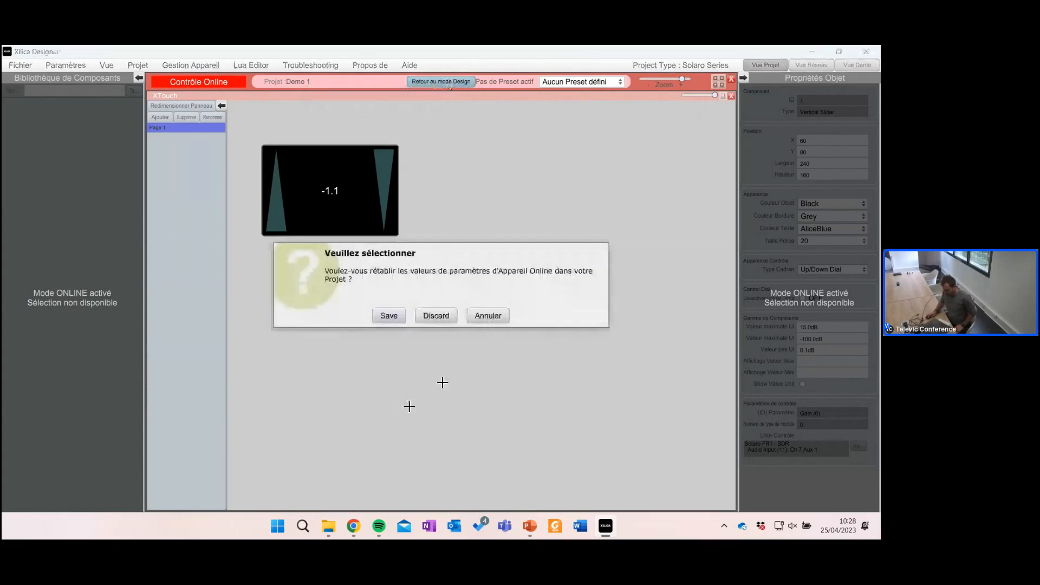
click(436, 315)
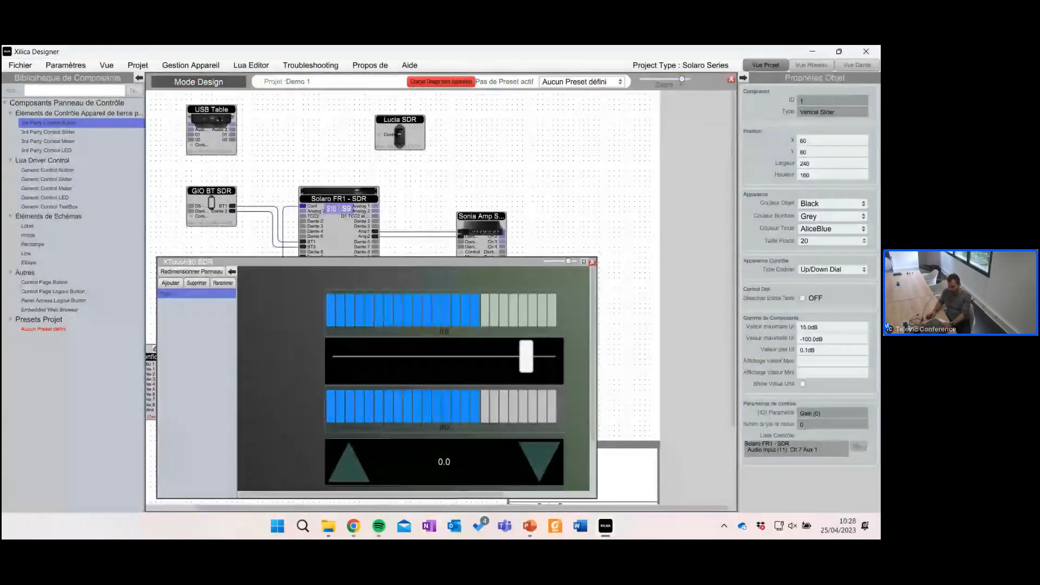
click(592, 261)
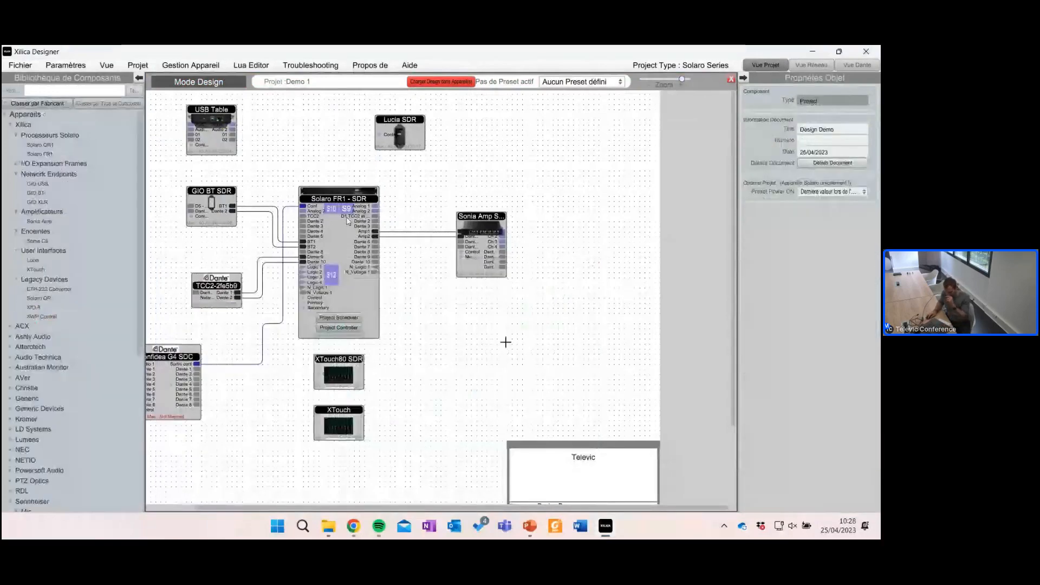
Step: Open the internal DSP schematic of the Solaro FR1 - SDR block
click(340, 227)
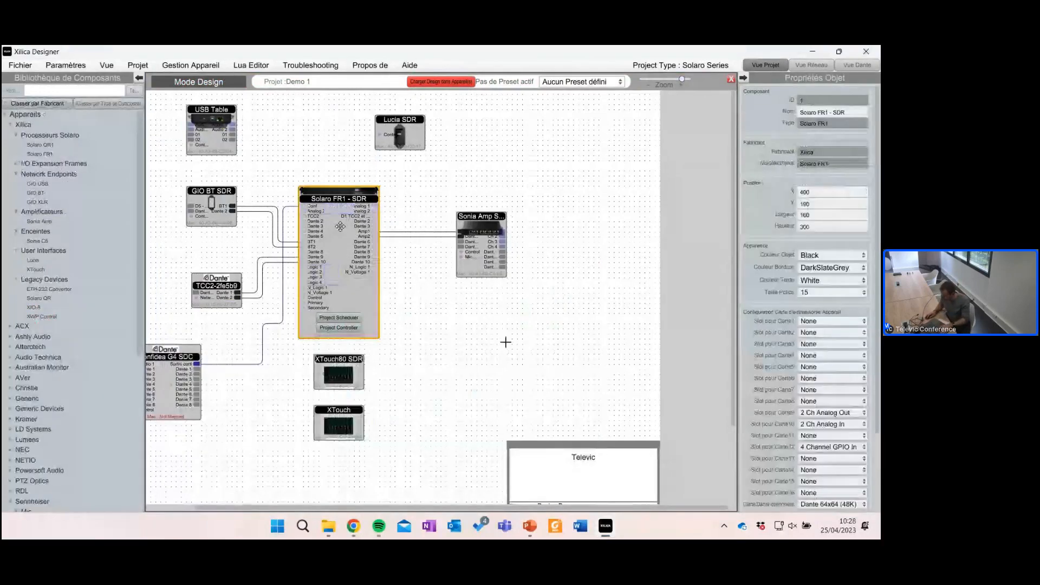
double_click(340, 227)
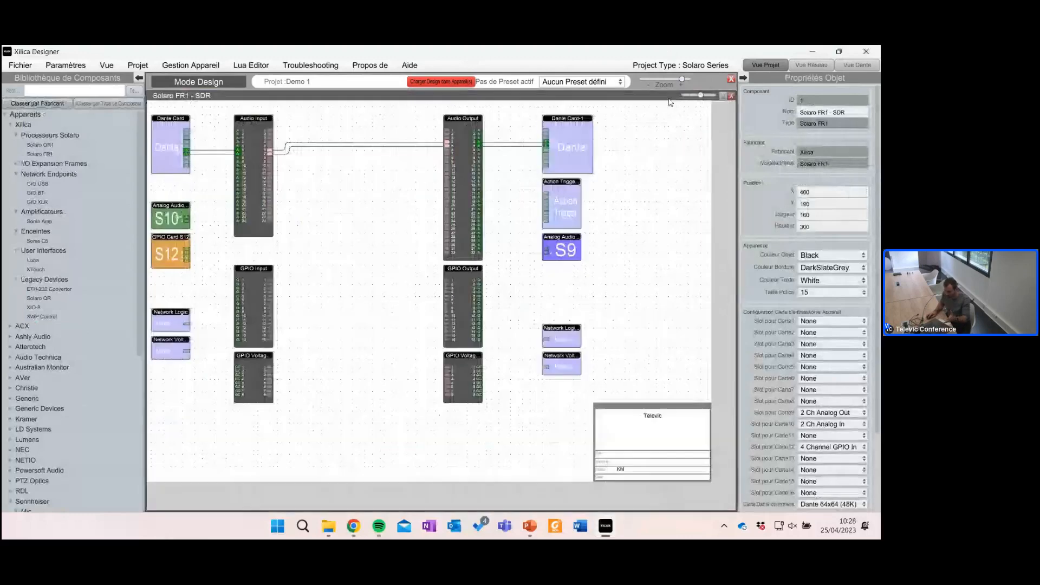
click(343, 145)
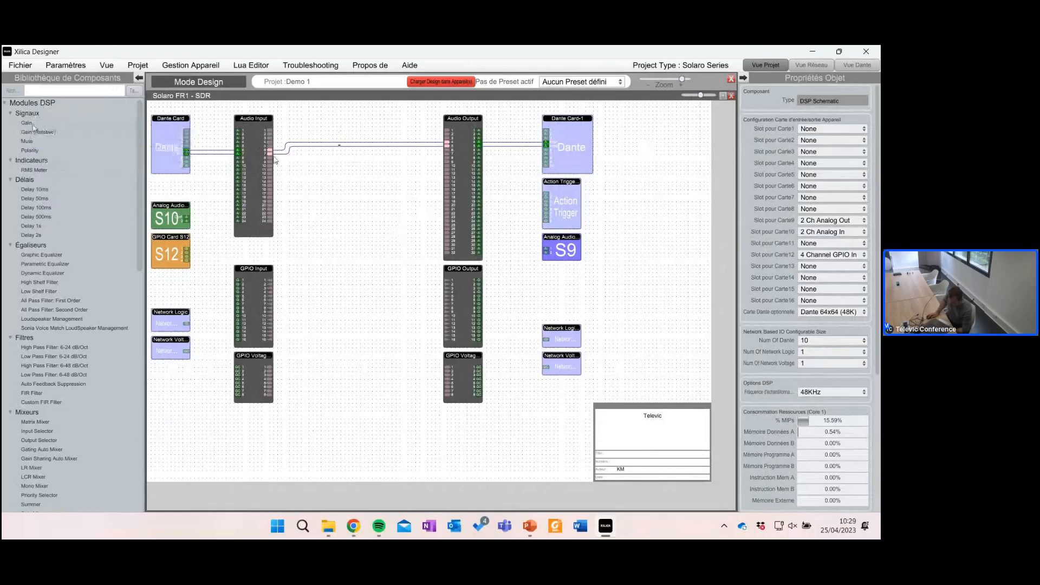
Step: Add a Parametric Equalizer between Audio Input and Audio Output at X 430, Y 210, and look at its controls
click(32, 170)
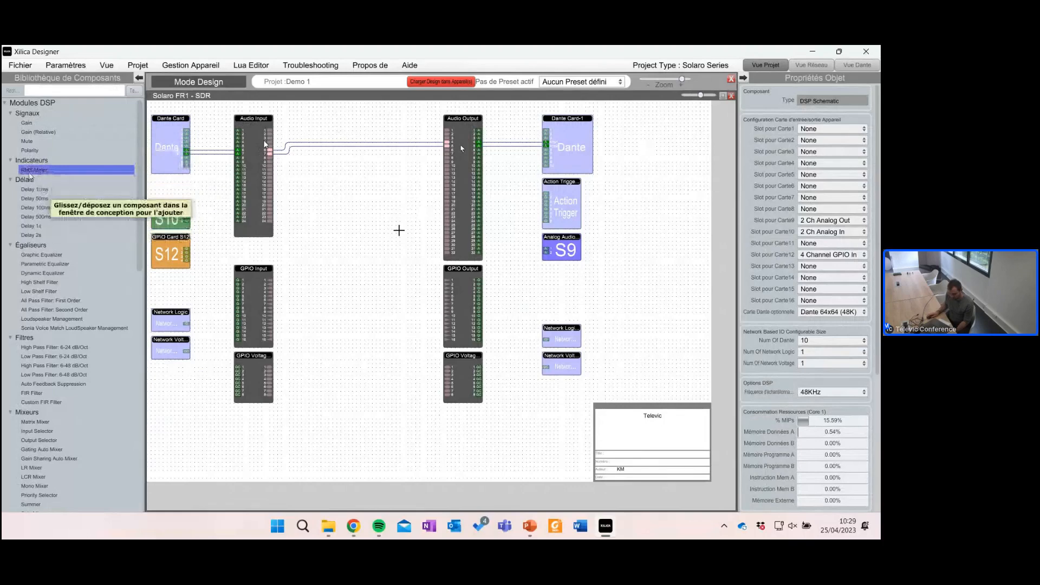
click(42, 255)
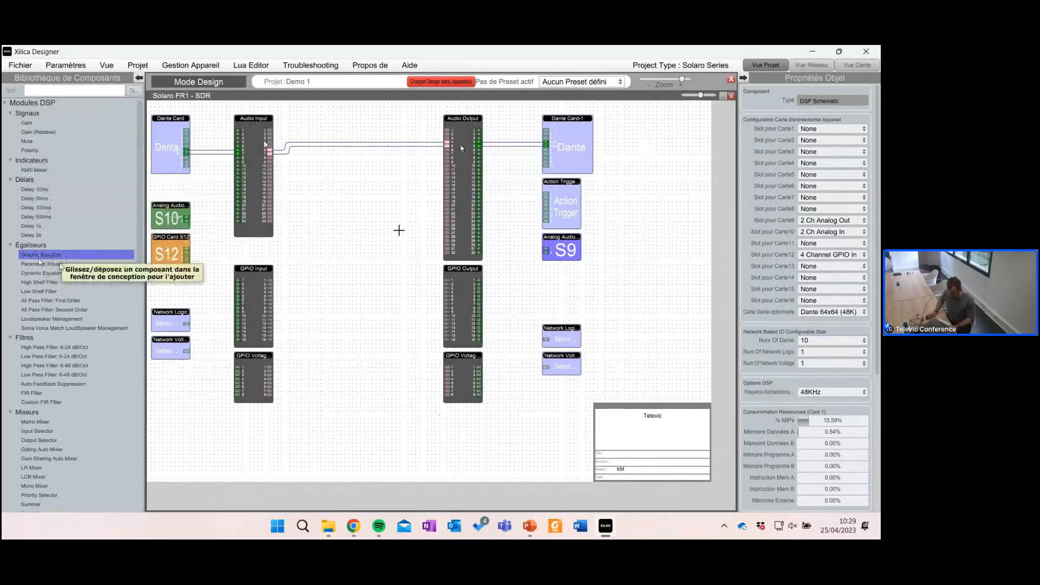
click(39, 264)
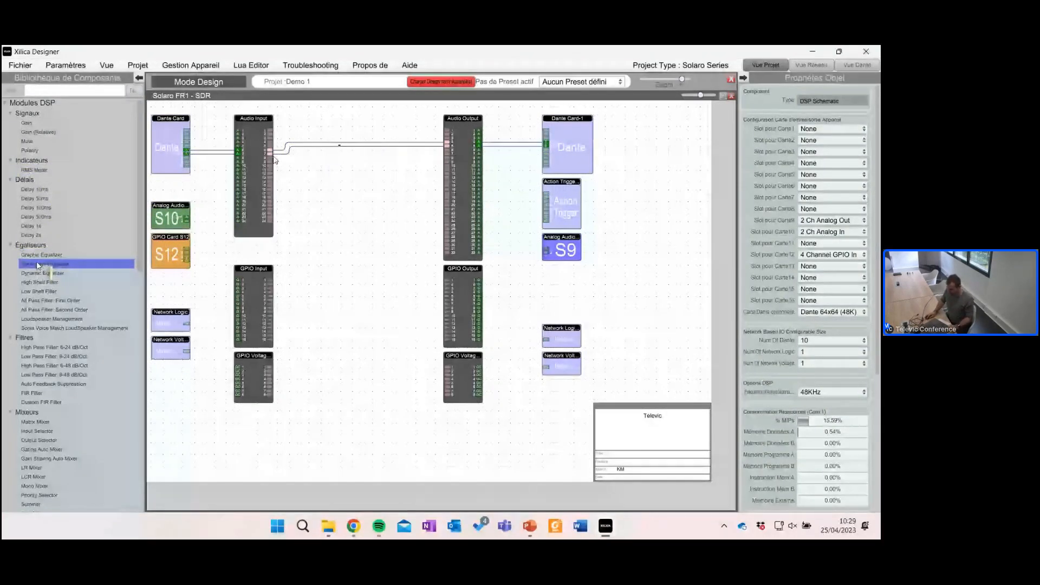
drag(38, 265, 338, 190)
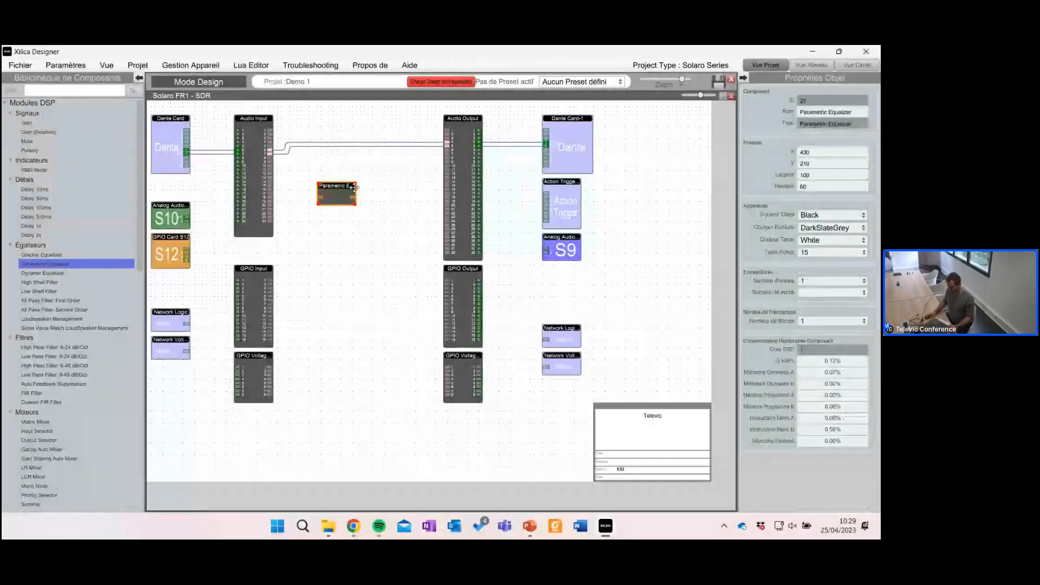
double_click(339, 190)
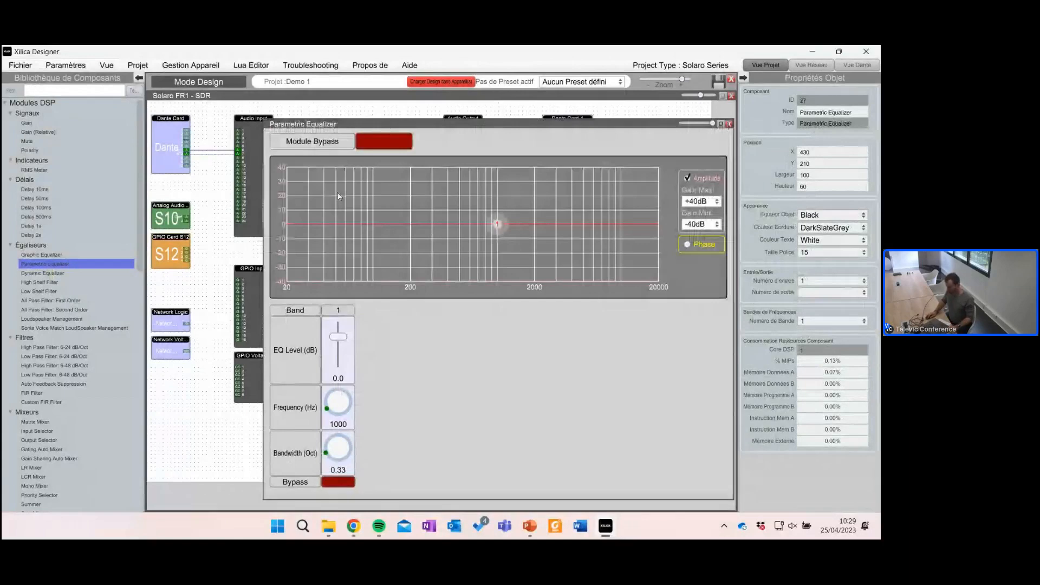
click(729, 124)
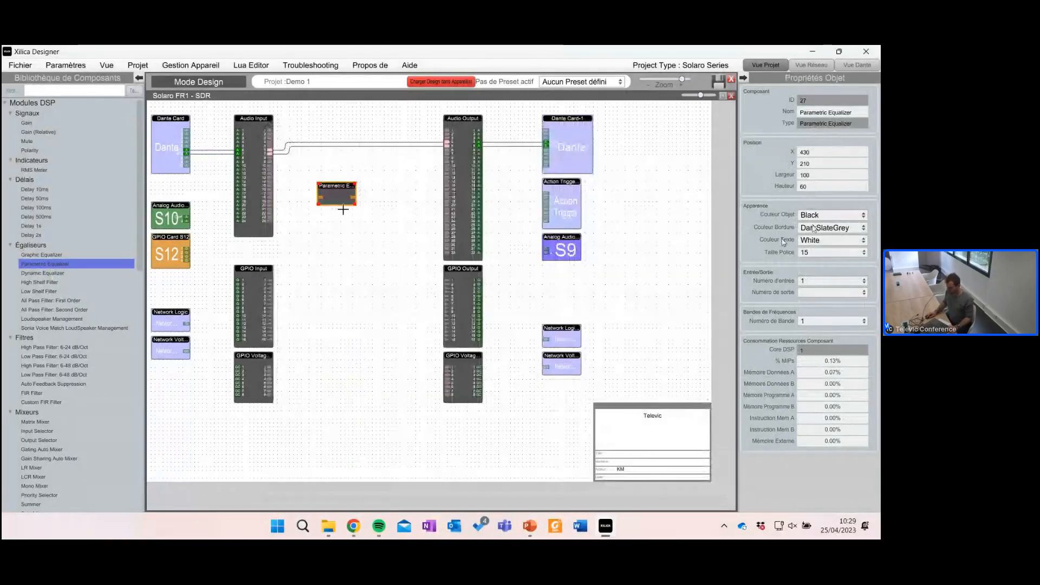
Step: Set the Parametric Equalizer's number of inputs to 2 and check its control window
click(822, 281)
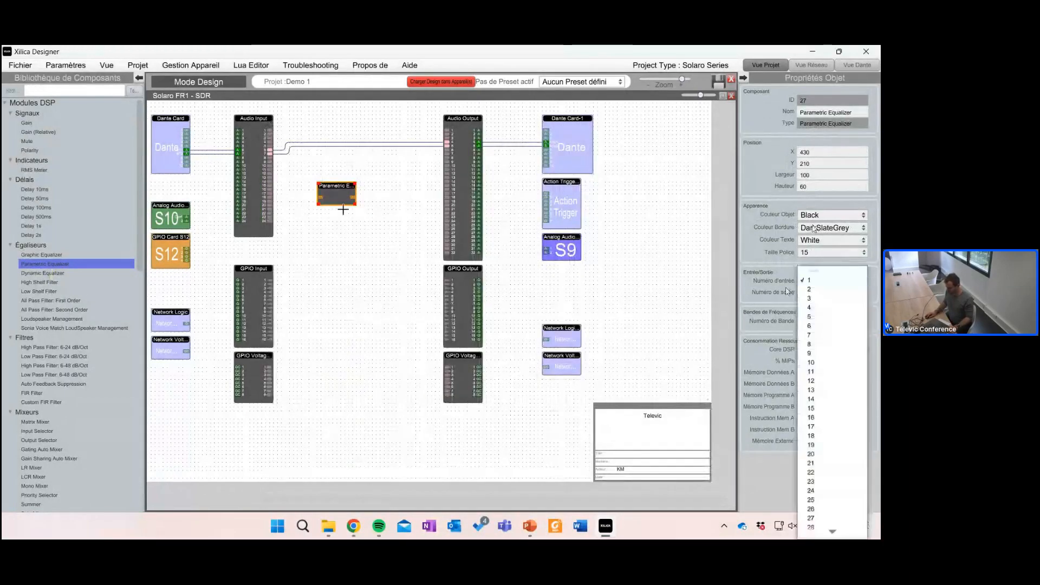
click(831, 290)
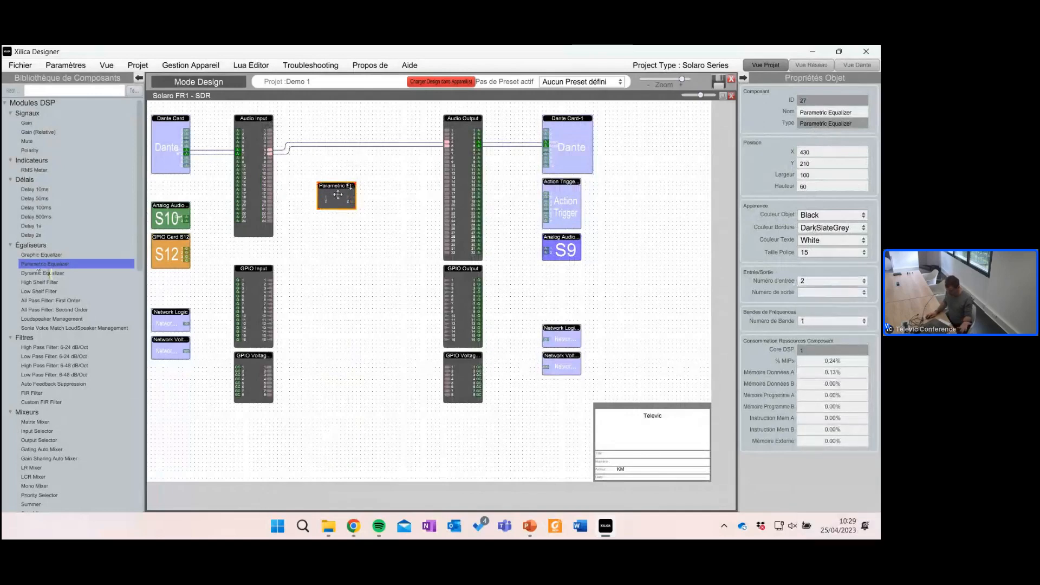
double_click(331, 199)
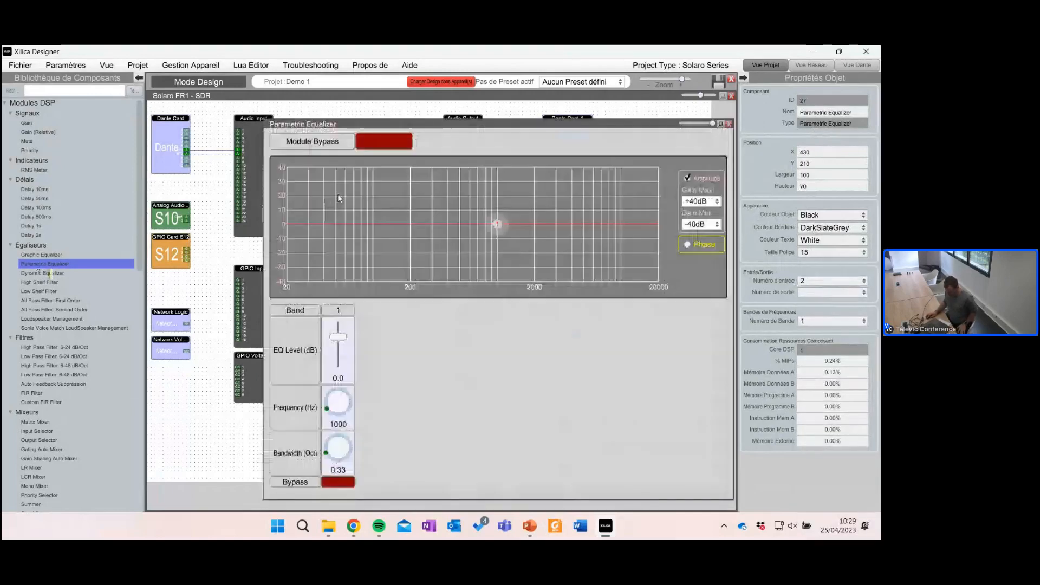
click(729, 124)
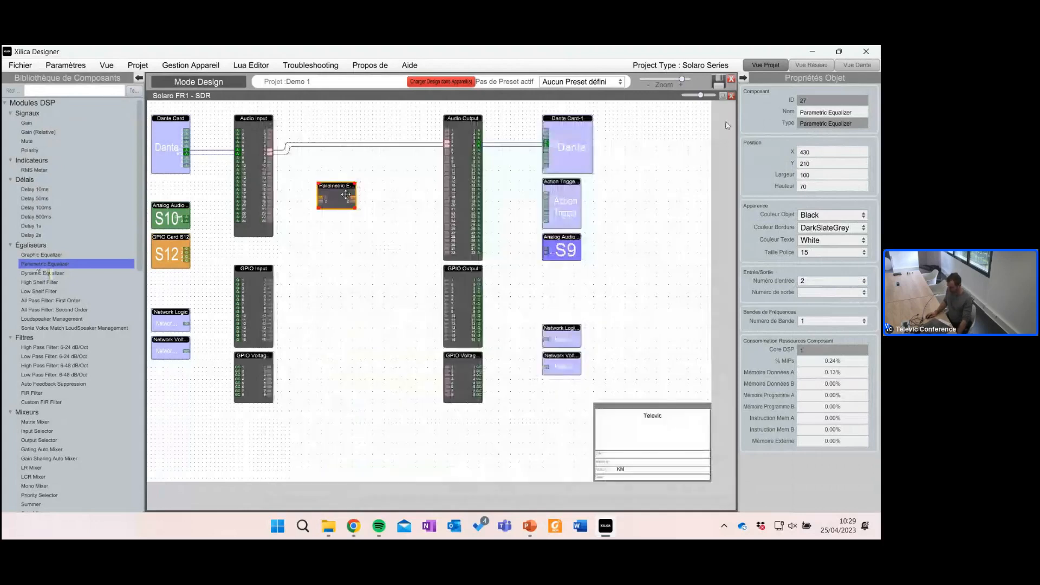
Step: Give the Parametric Equalizer 4 frequency bands, check its controls, and move the block up to Y 150
click(827, 320)
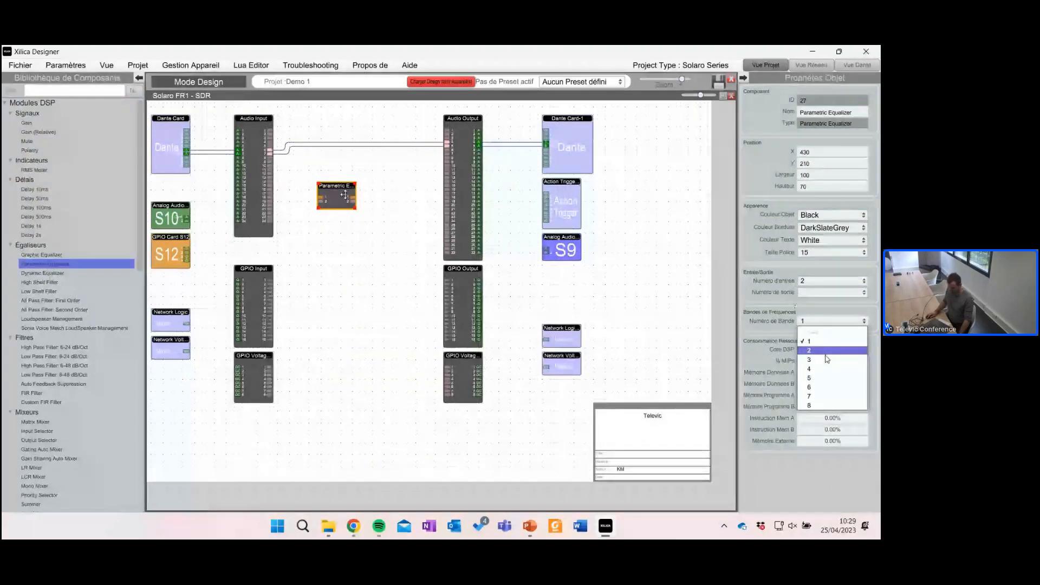
click(826, 368)
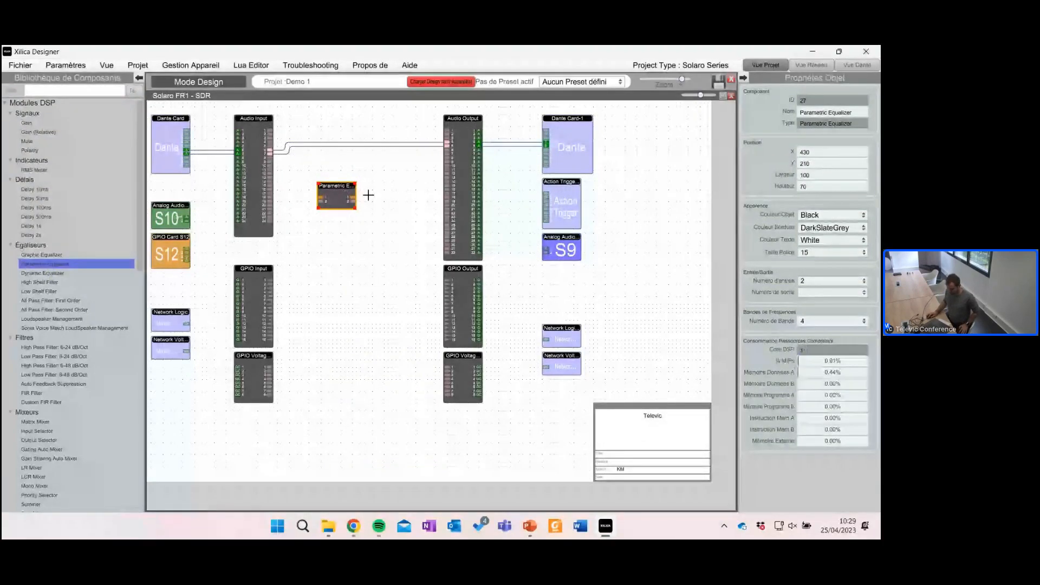
double_click(335, 196)
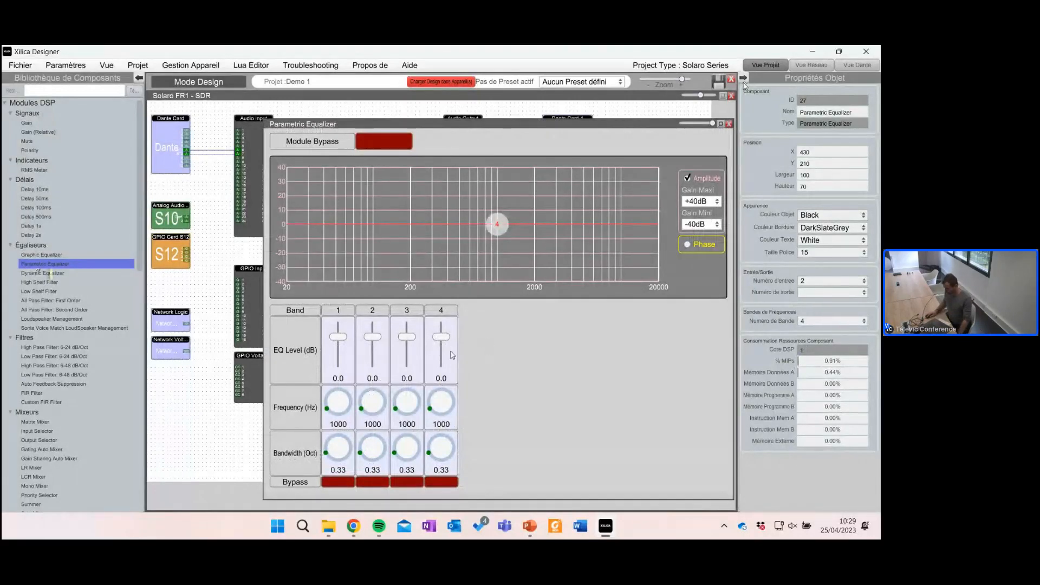
click(729, 125)
click(395, 247)
drag(336, 196, 336, 173)
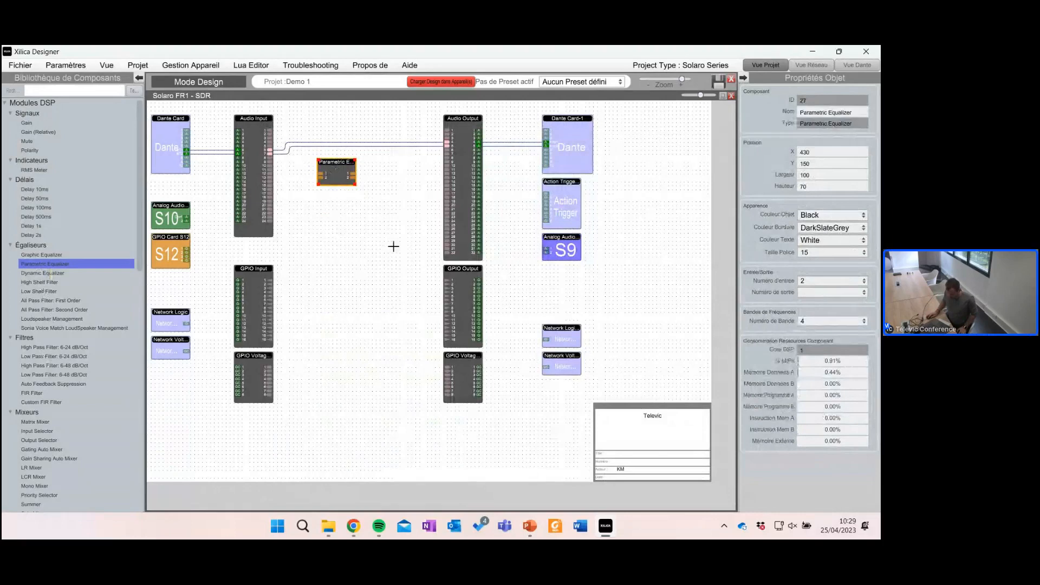
Step: Add a Sonia Voice Match LoudSpeaker Management module at X 550, Y 260, and look at its control window
scroll(40, 352, down, 6)
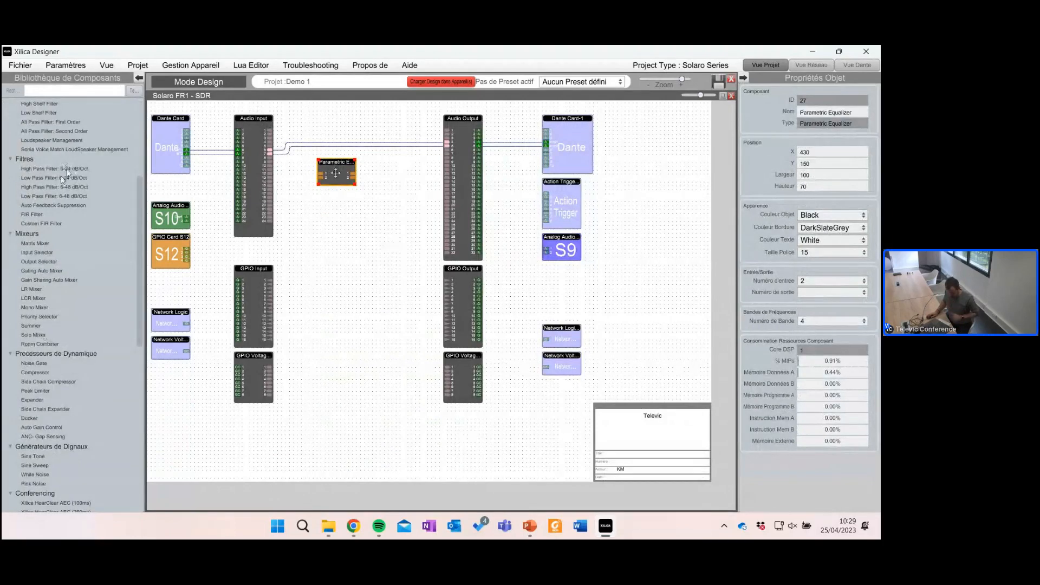
scroll(59, 184, up, 4)
click(45, 269)
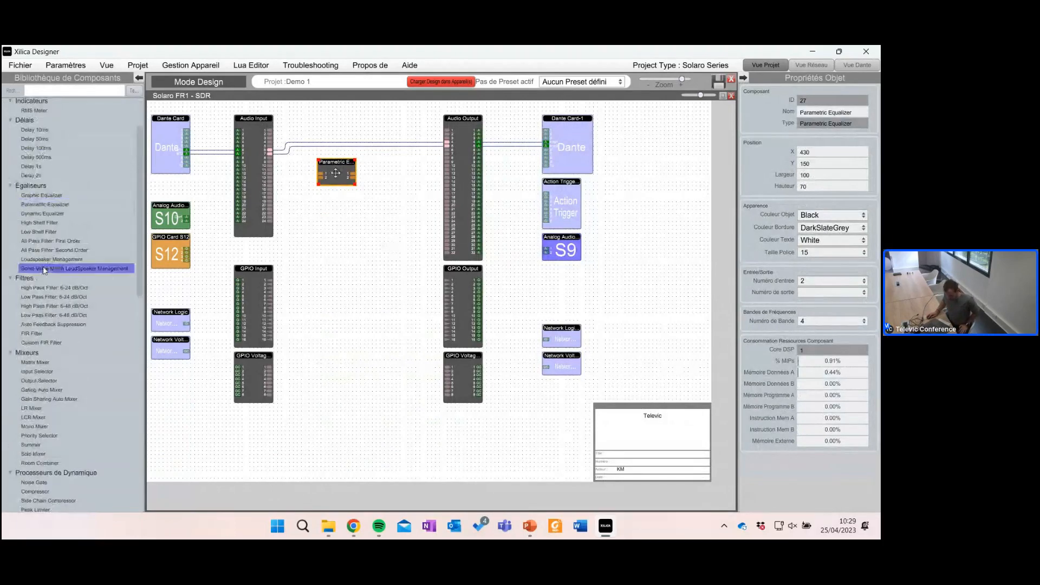
drag(58, 269, 384, 215)
double_click(385, 215)
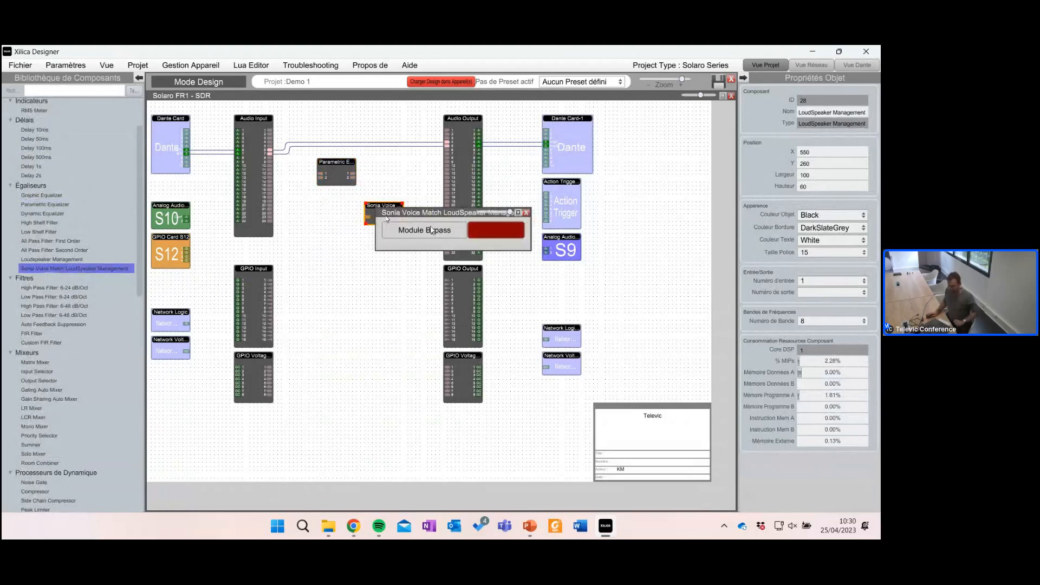
click(525, 212)
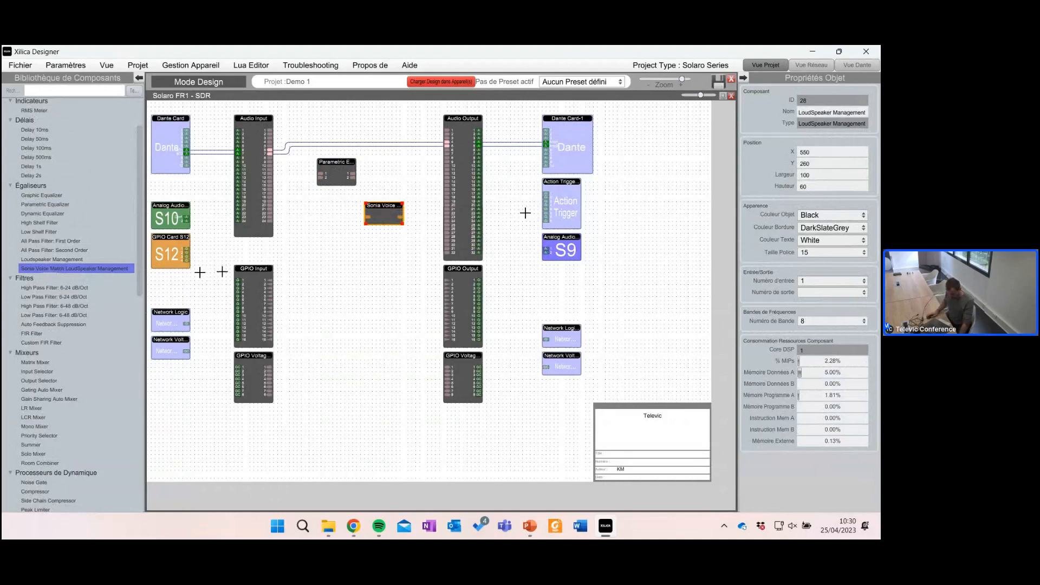
Step: Add a Matrix Mixer module to the DSP schematic at X 440, Y 380
scroll(29, 318, down, 4)
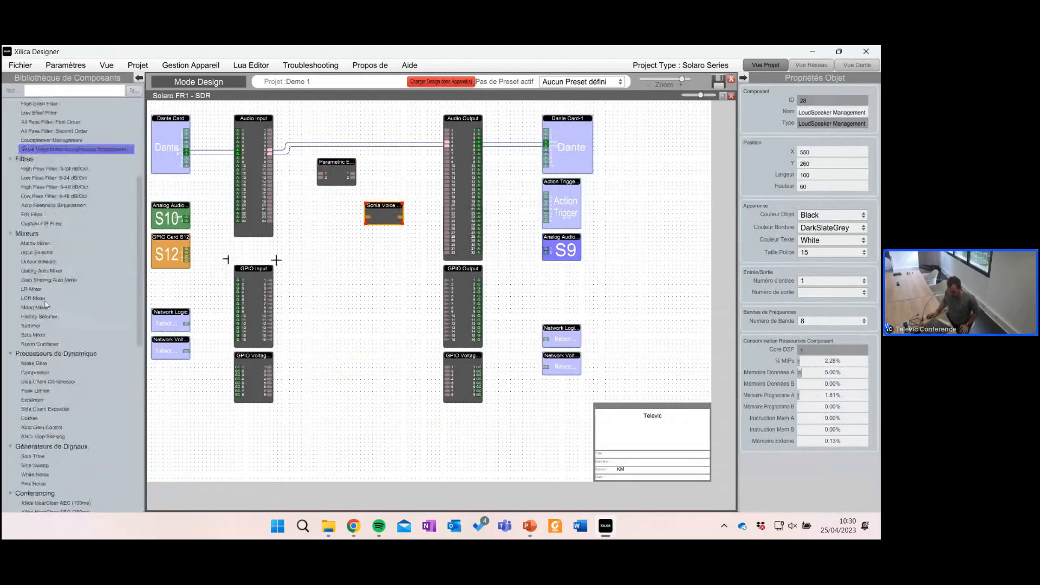
drag(34, 243, 344, 264)
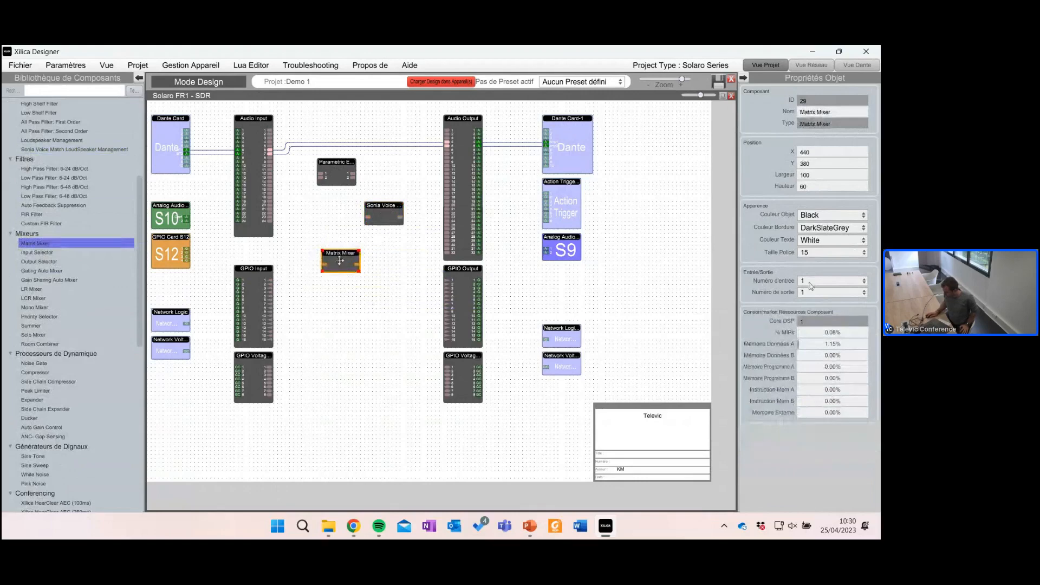
Step: Set the Matrix Mixer to 2 inputs and 2 outputs
click(860, 281)
click(840, 293)
click(840, 293)
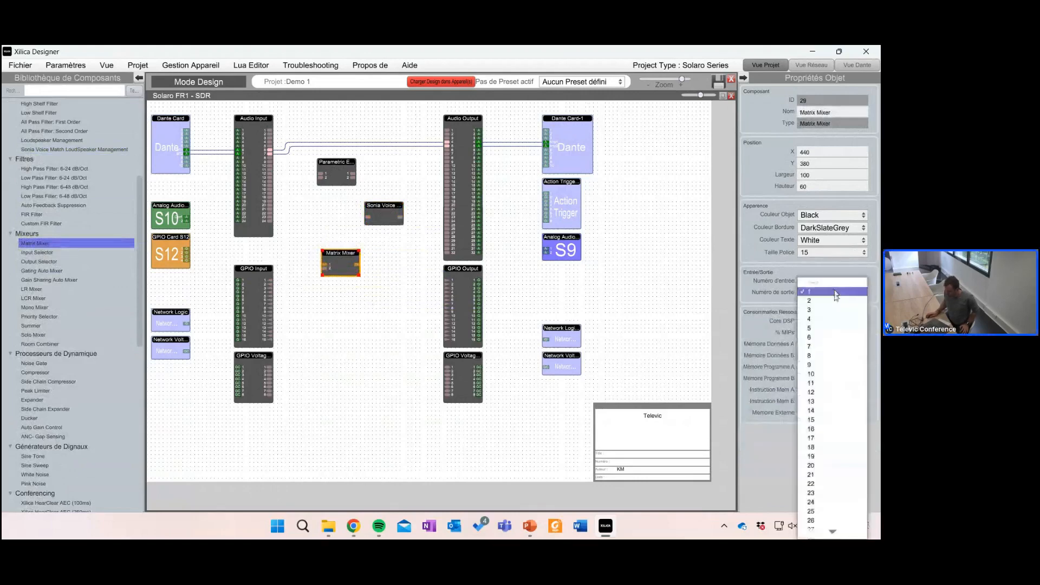
click(829, 311)
click(336, 352)
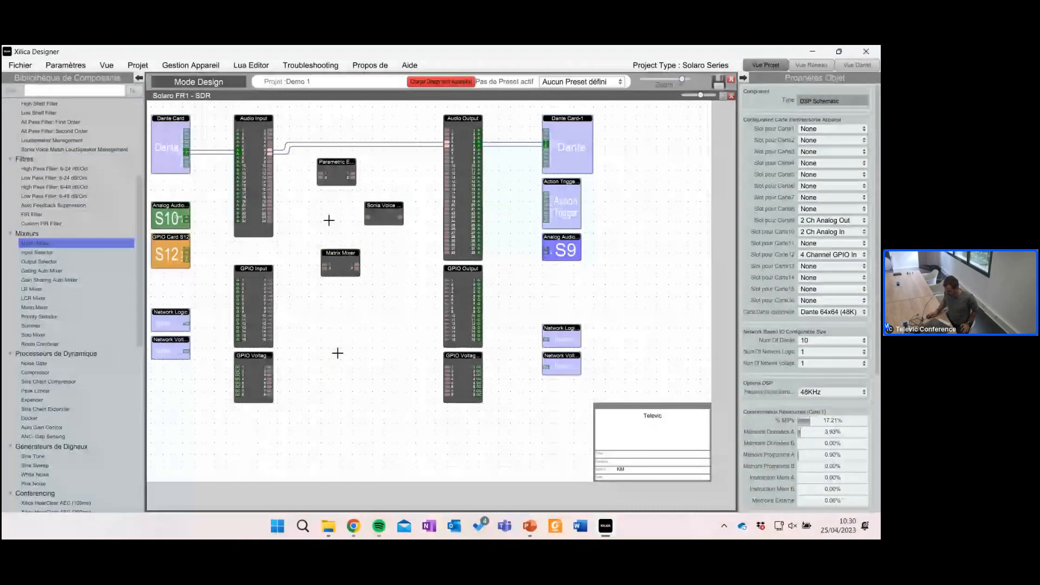
Step: In the Matrix Mixer controls, connect input 1 to both outputs and input 2 to output 1, with input 1's output 2 gain at -6.9 dB
double_click(342, 265)
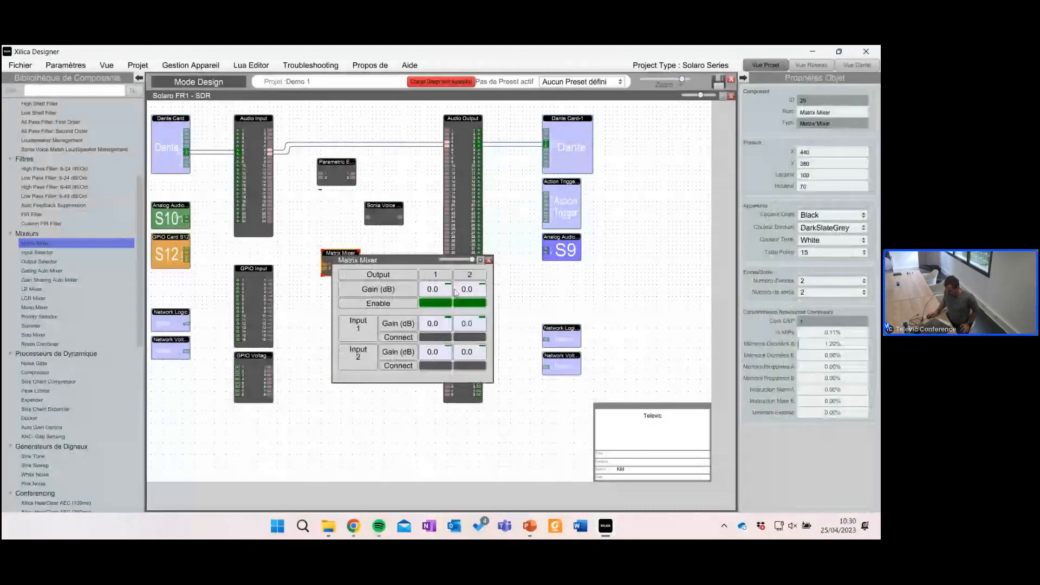
click(437, 338)
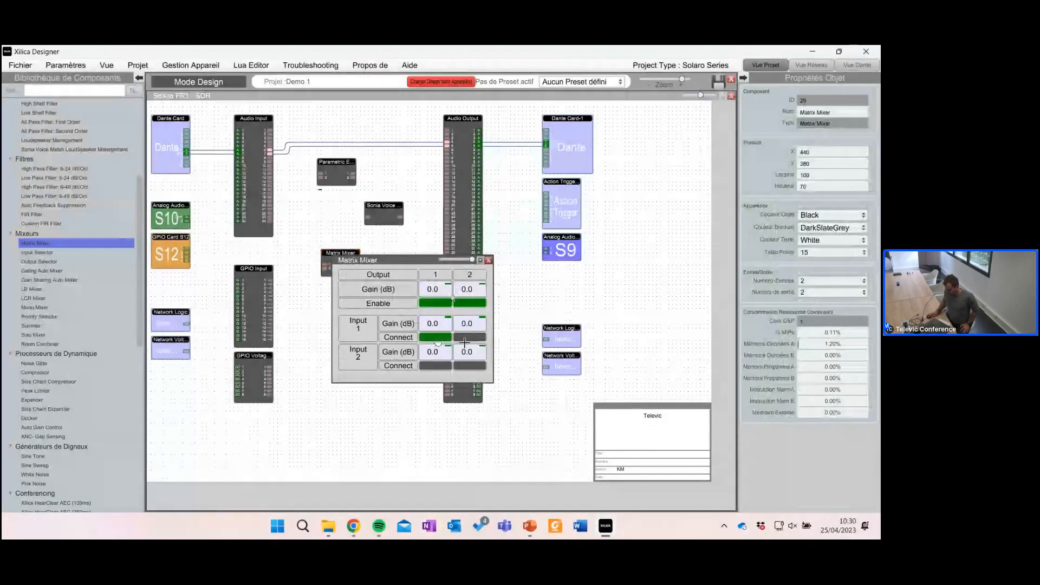
click(435, 366)
click(482, 338)
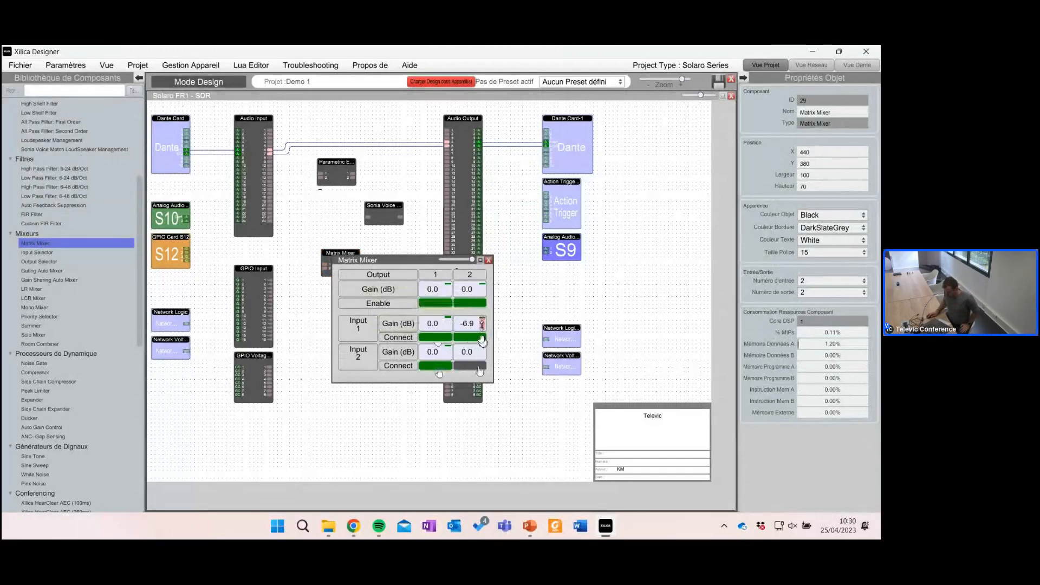
click(488, 260)
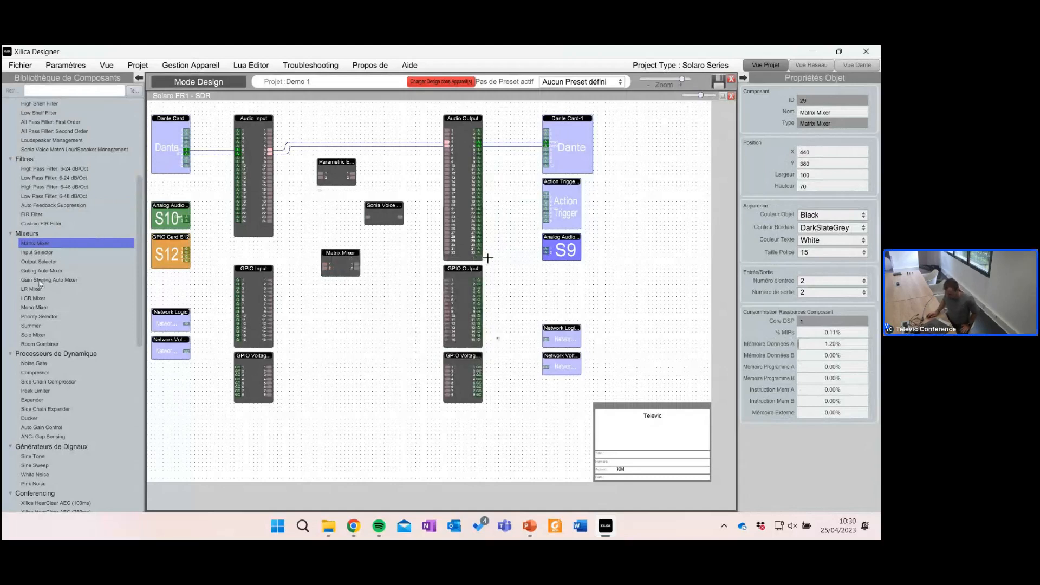
Step: Add a Mono Mixer module at X 420, Y 500 and reduce its block height to 80
click(32, 307)
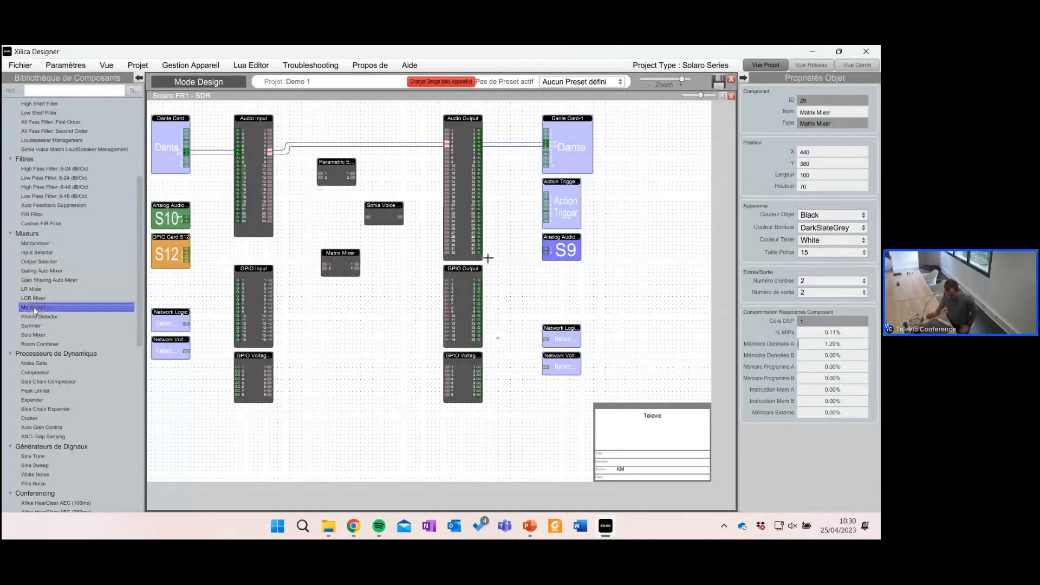
drag(34, 310, 374, 349)
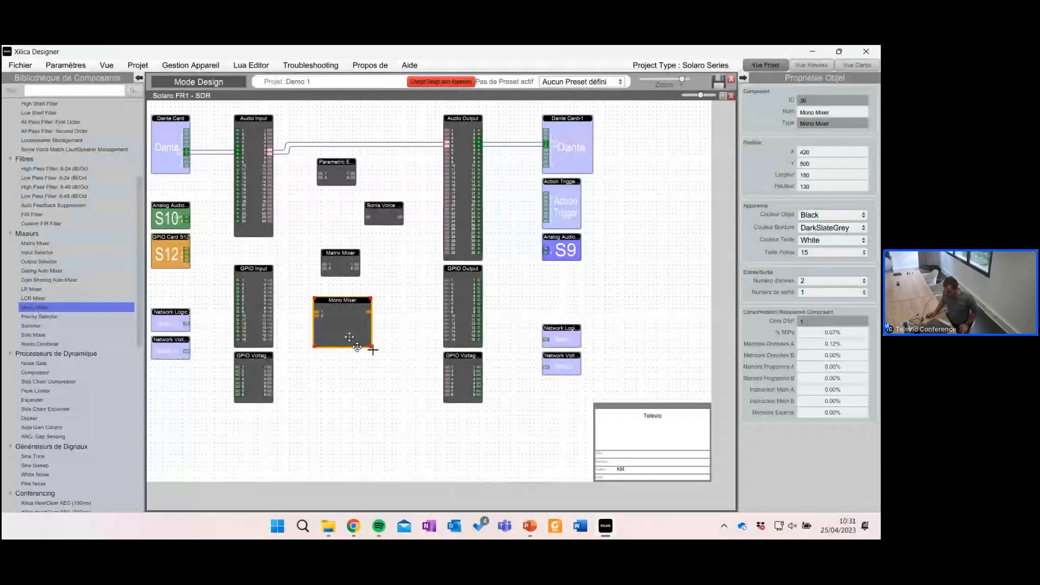
drag(371, 348, 374, 324)
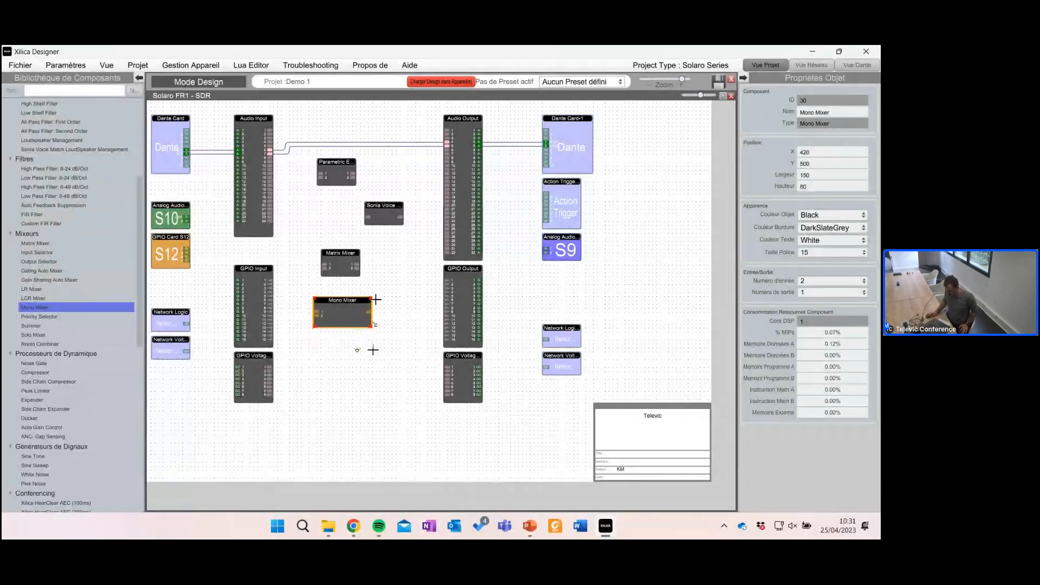
Step: Examine the mute, invert and gain controls in the Mono Mixer's control window
double_click(373, 322)
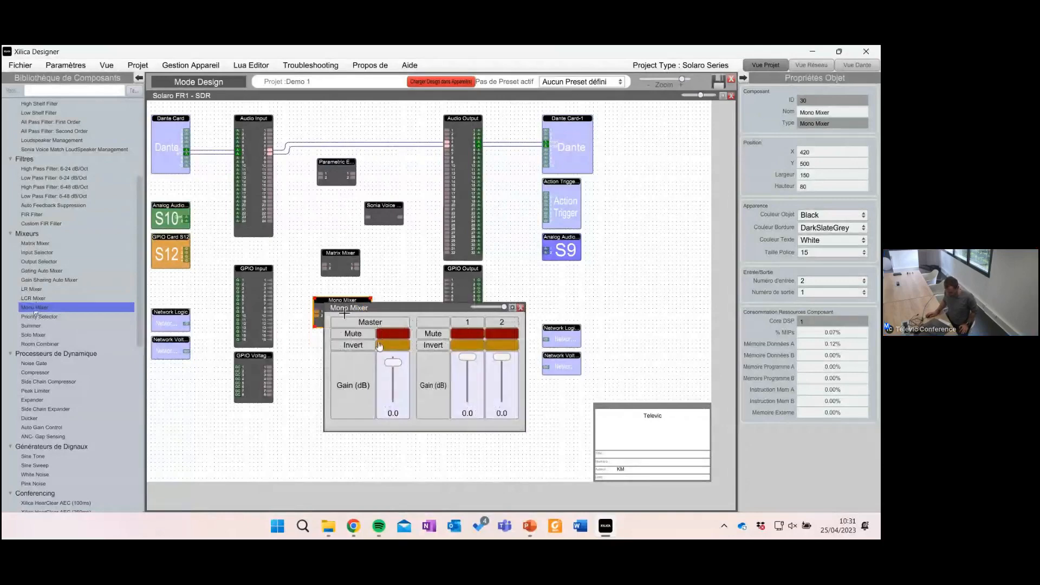
click(521, 307)
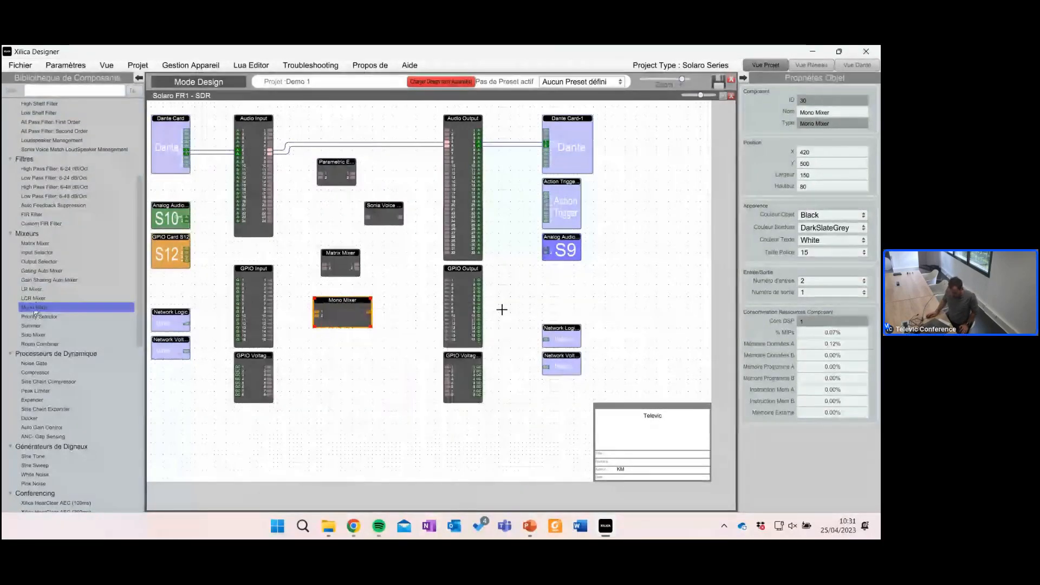
click(502, 309)
Step: Review the component library's dynamics, signal generator, conferencing, logic and control categories, including the Xilica HearClear AEC modules
scroll(44, 262, down, 2)
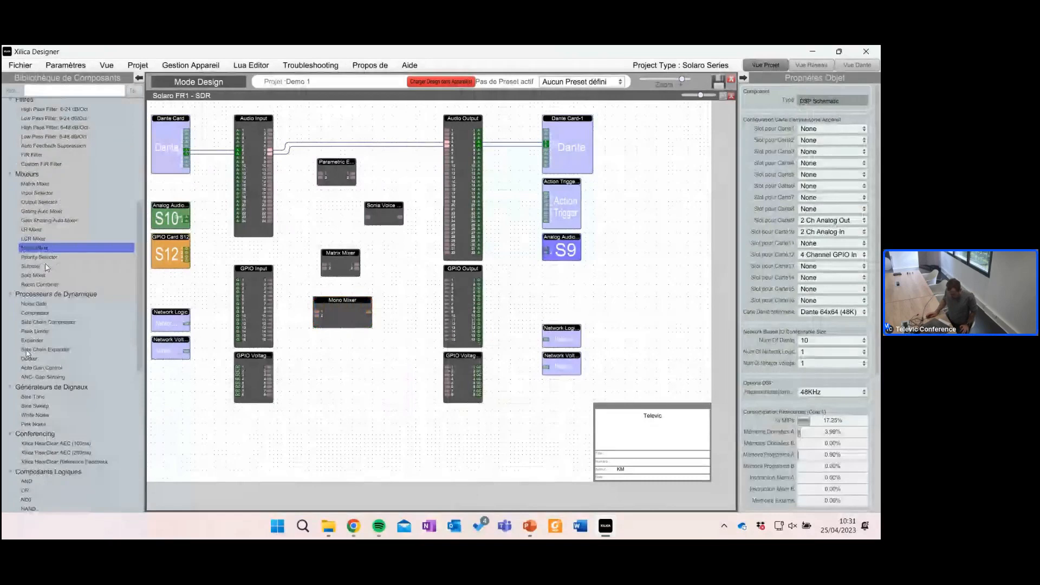
scroll(45, 308, down, 4)
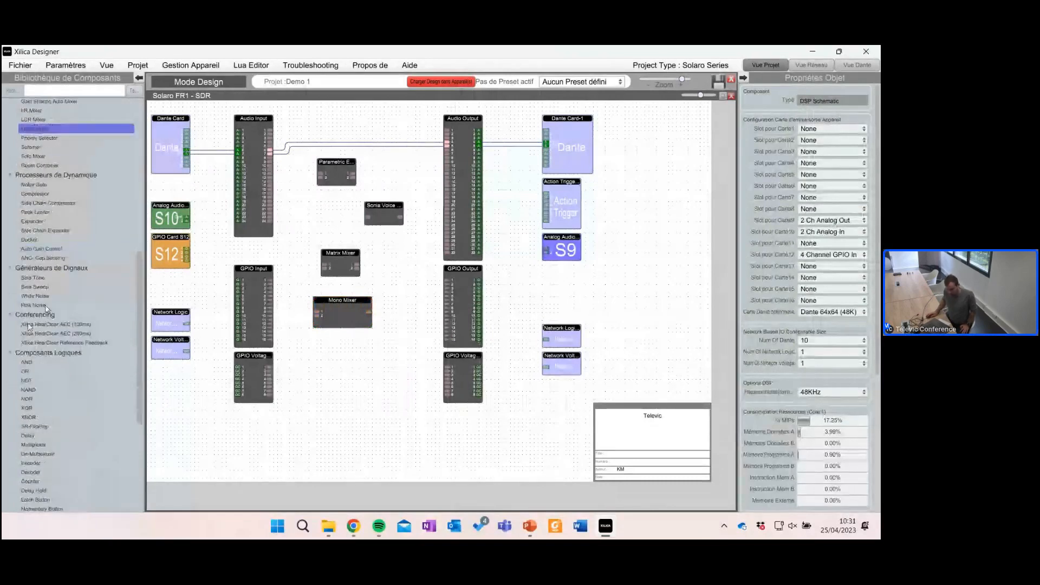
click(41, 323)
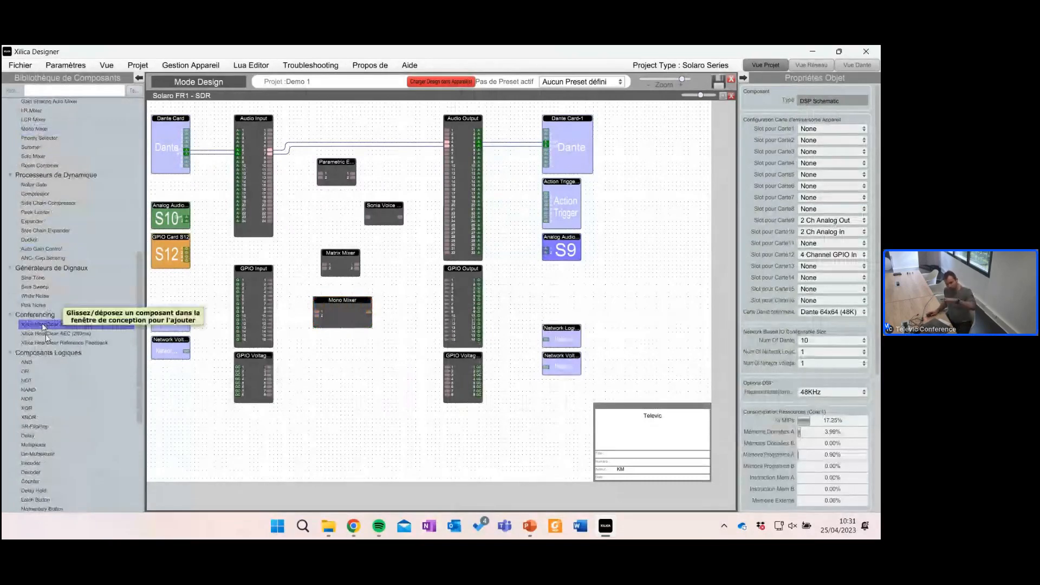
click(53, 333)
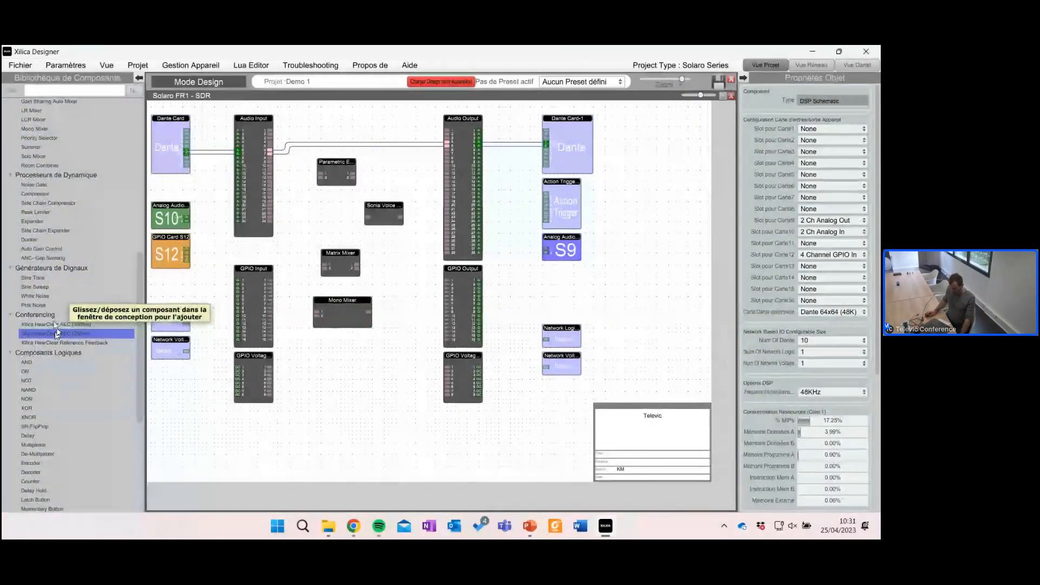
click(111, 322)
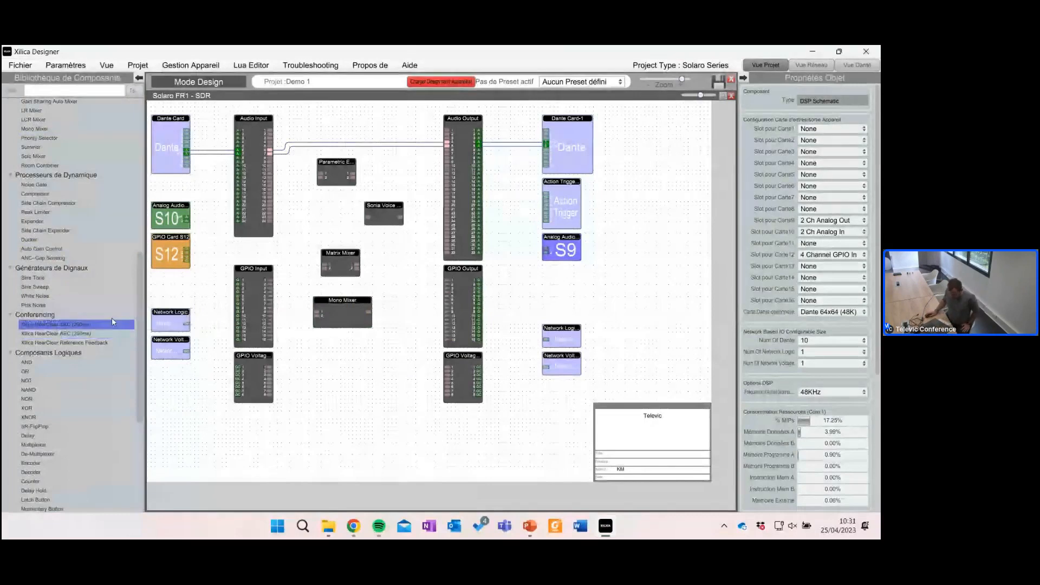
scroll(108, 353, down, 4)
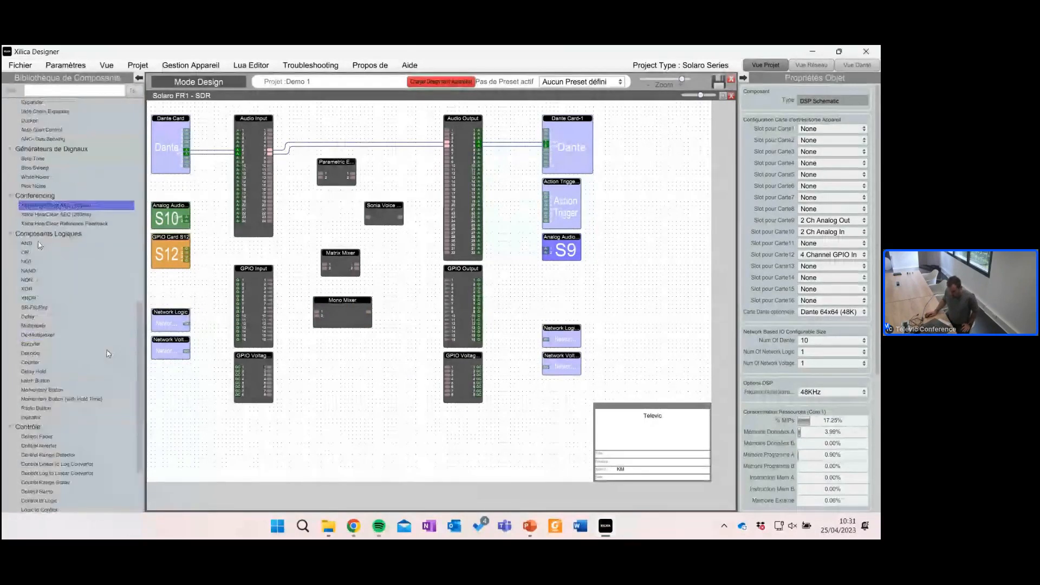
click(44, 237)
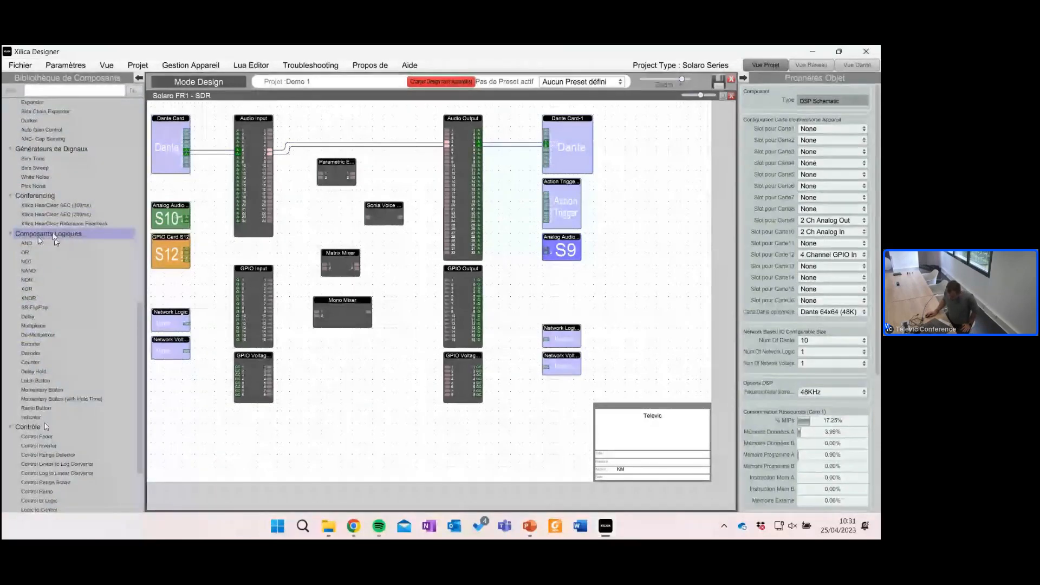
click(42, 390)
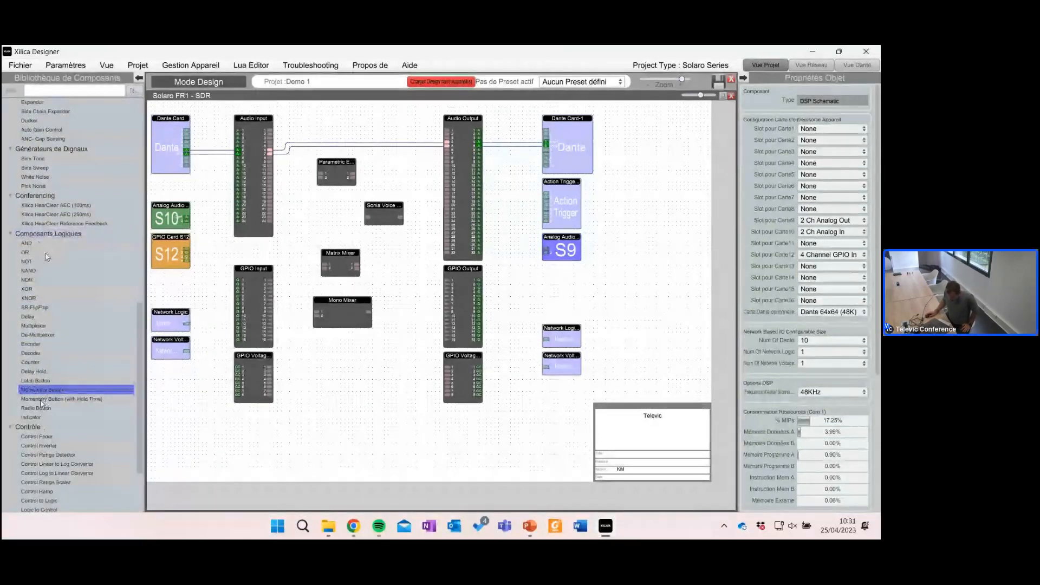
scroll(44, 253, down, 2)
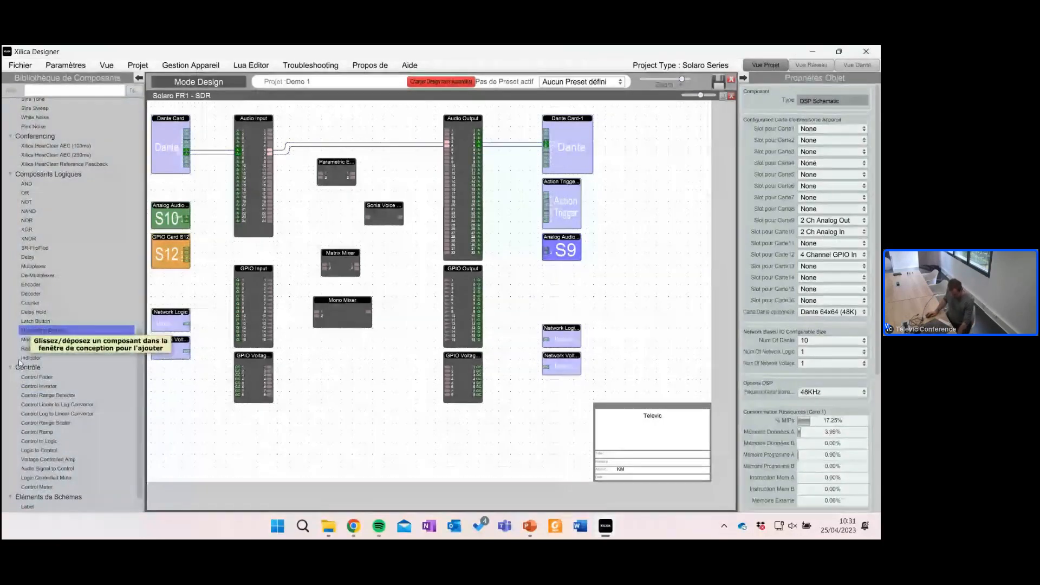
scroll(63, 385, down, 1)
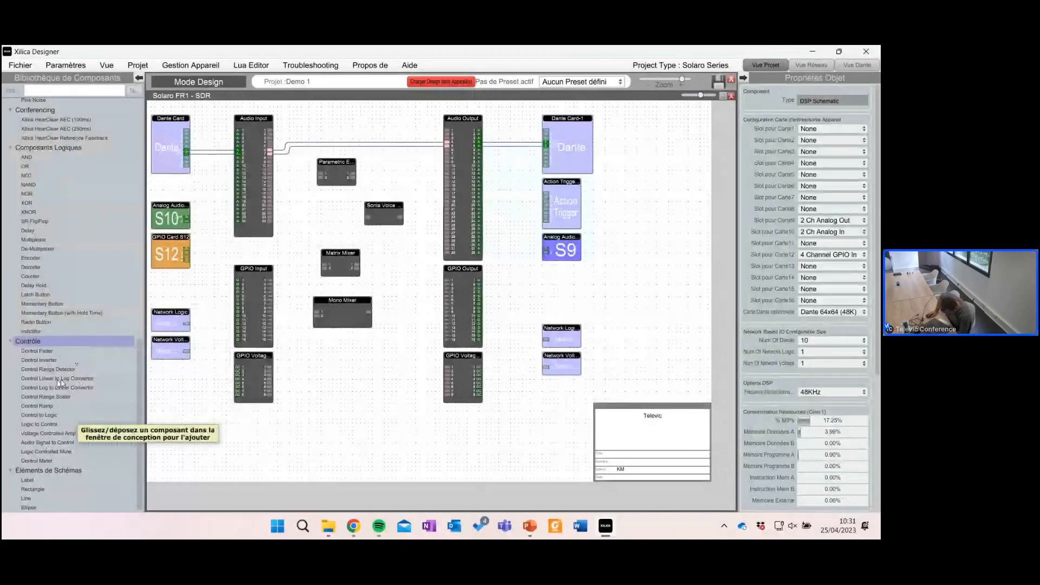
Step: Add an Audio Signal to Control module at X 430, Y 710 and a Logic to Control module at X 420, Y 820
drag(48, 442, 330, 385)
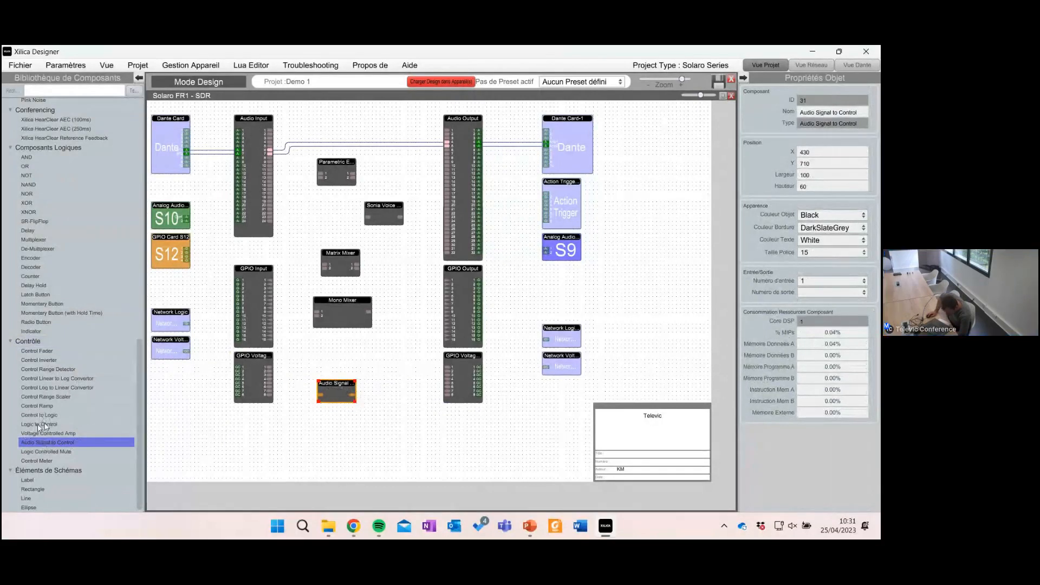
drag(41, 425, 320, 430)
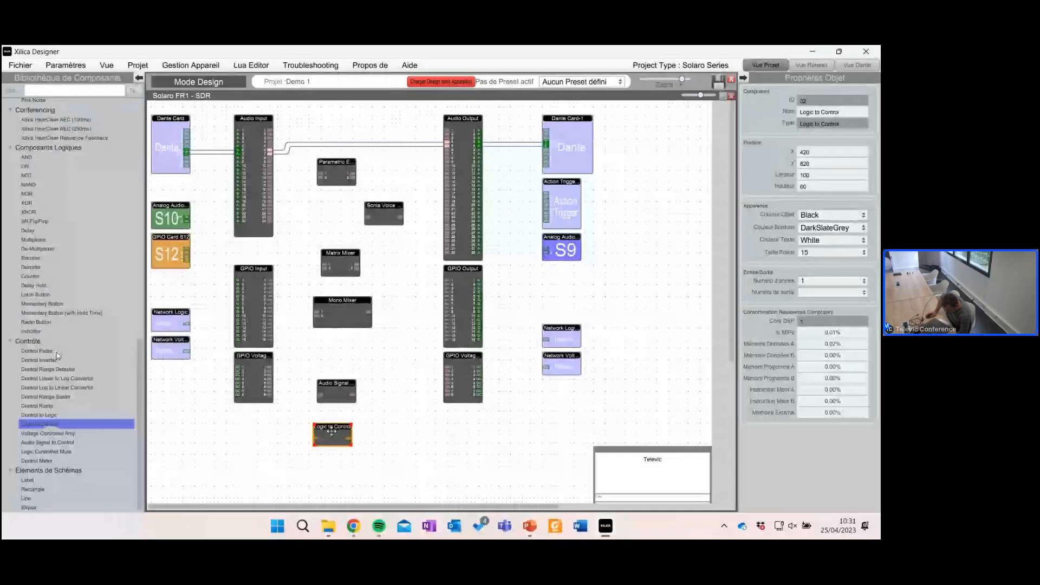
Step: Add a Logic Controlled Mute module to the schematic just below the Mono Mixer
scroll(36, 226, up, 2)
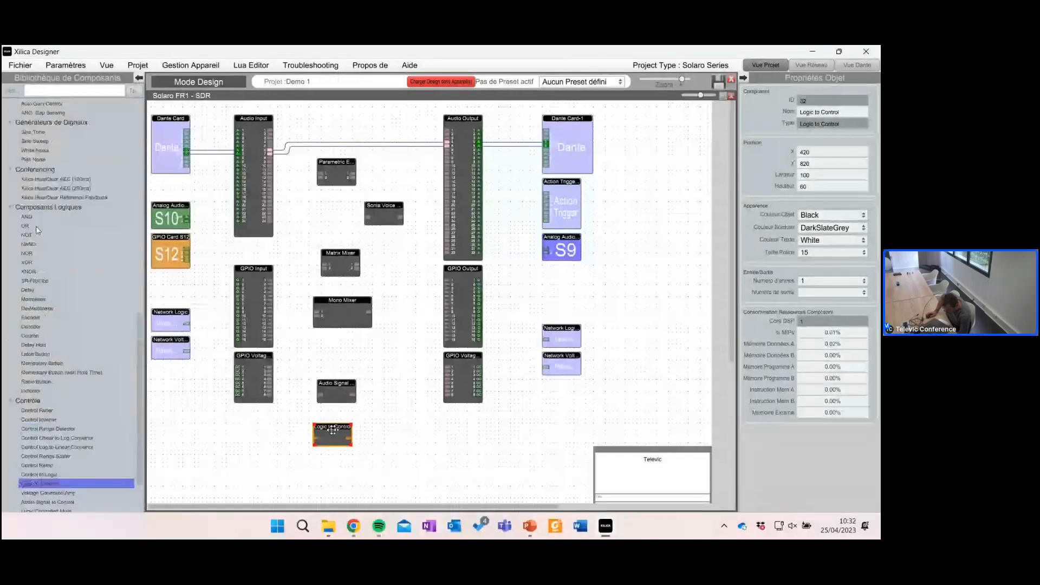
scroll(36, 226, down, 2)
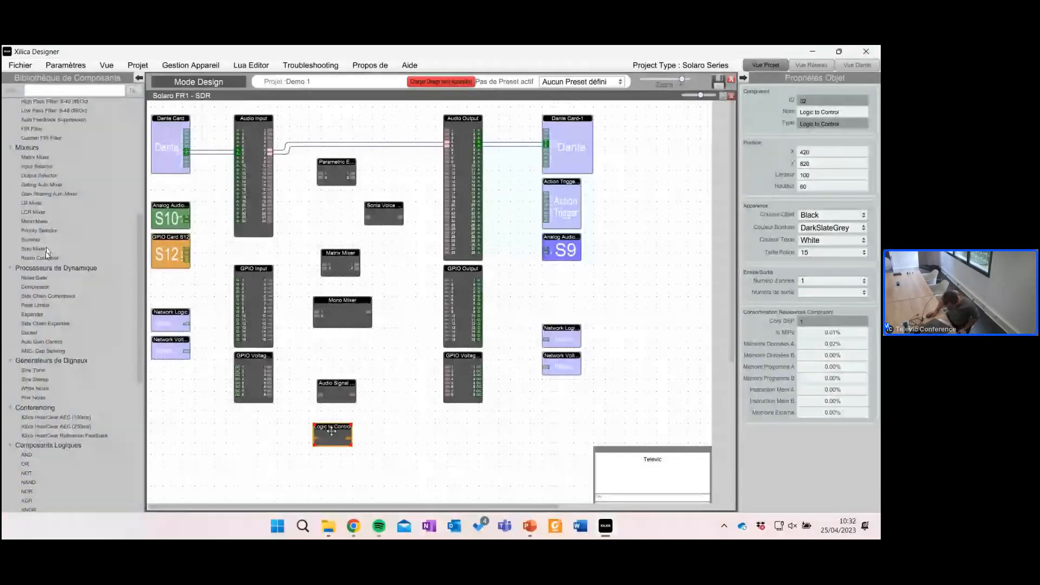
drag(129, 452, 350, 345)
Step: Delete the Audio Signal to Control and Logic to Control modules from the schematic
click(345, 384)
key(Delete)
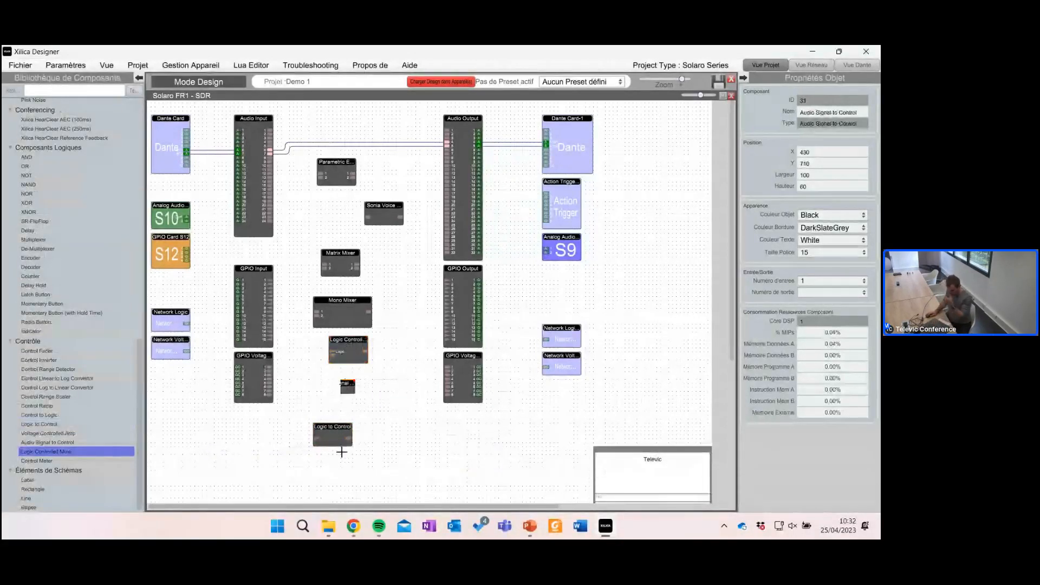
click(337, 436)
key(Delete)
Step: Move the Logic Controlled Mute block to X 430, Y 600 and enlarge it to 130 wide by 100 high
drag(351, 351, 339, 352)
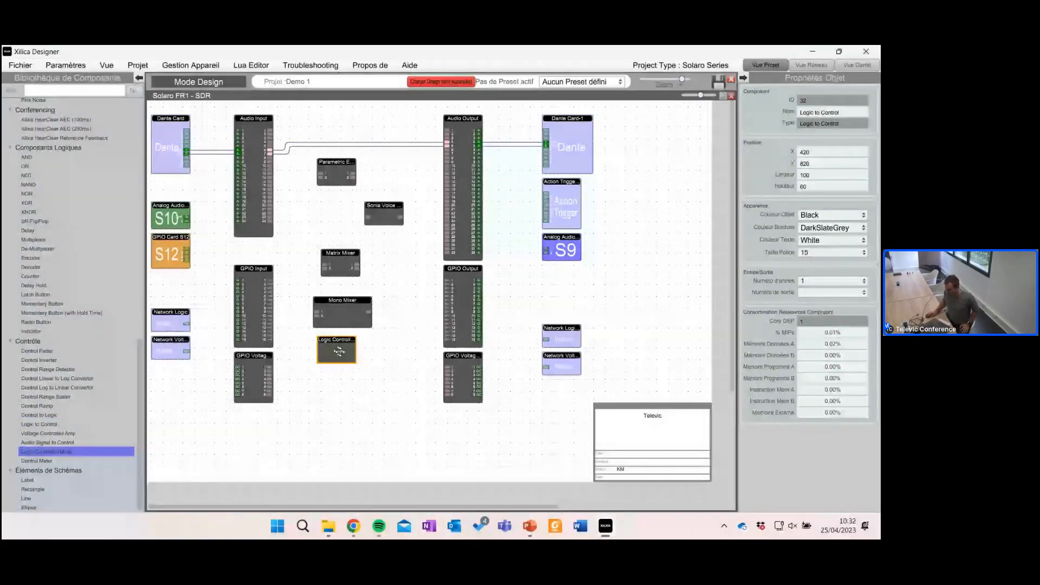
click(339, 352)
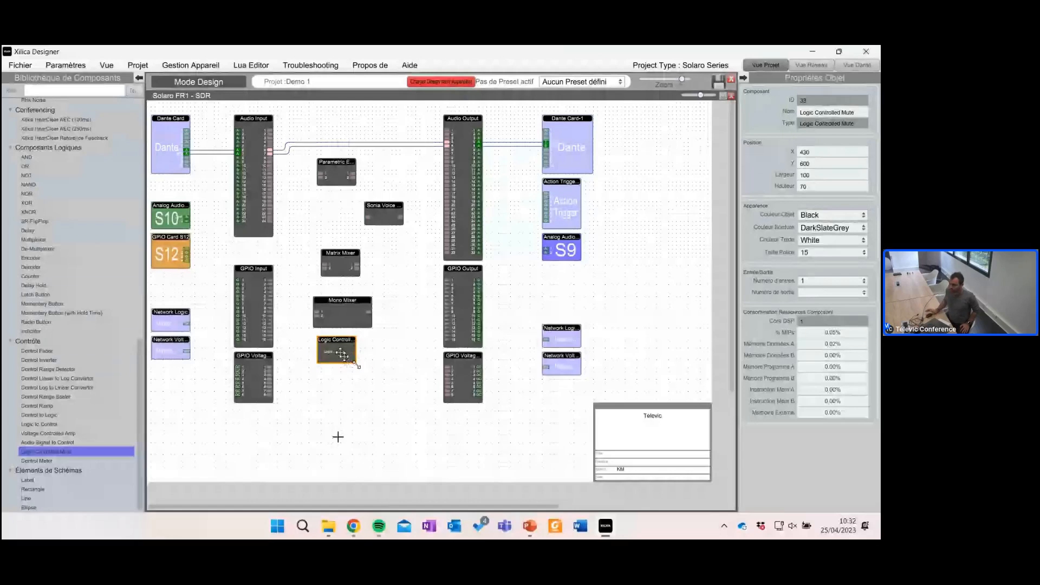
drag(356, 366, 367, 375)
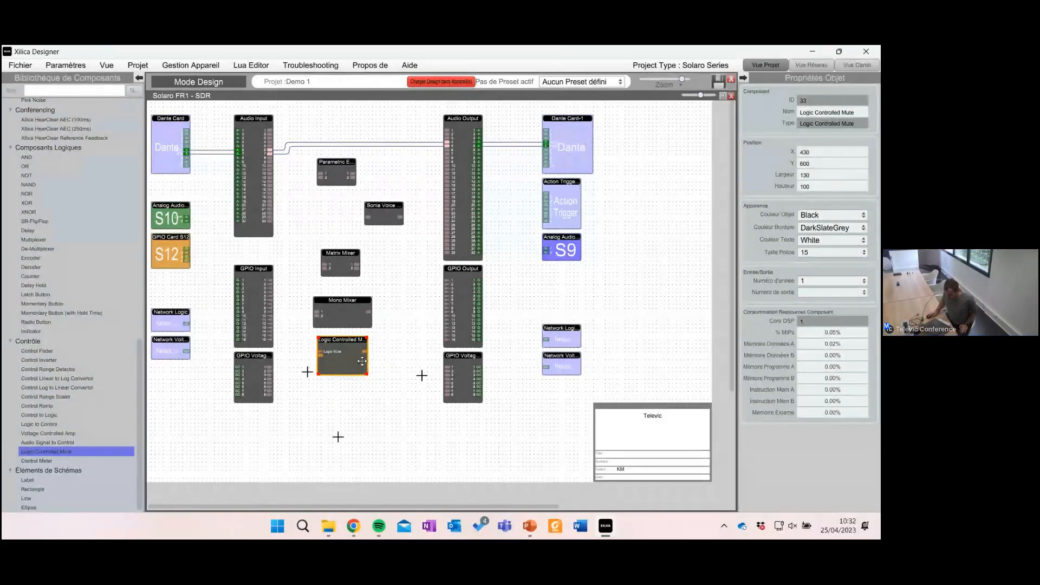
Step: Move GPIO Card S12 down beside the GPIO Input block and wire the card to GPIO Input channel 1
click(169, 237)
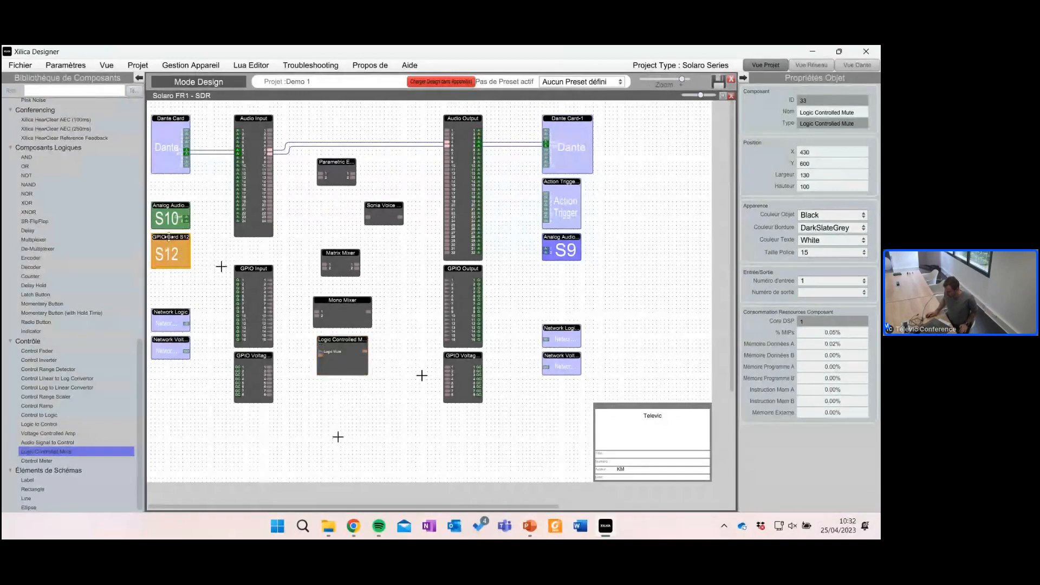
drag(169, 237, 168, 255)
click(625, 296)
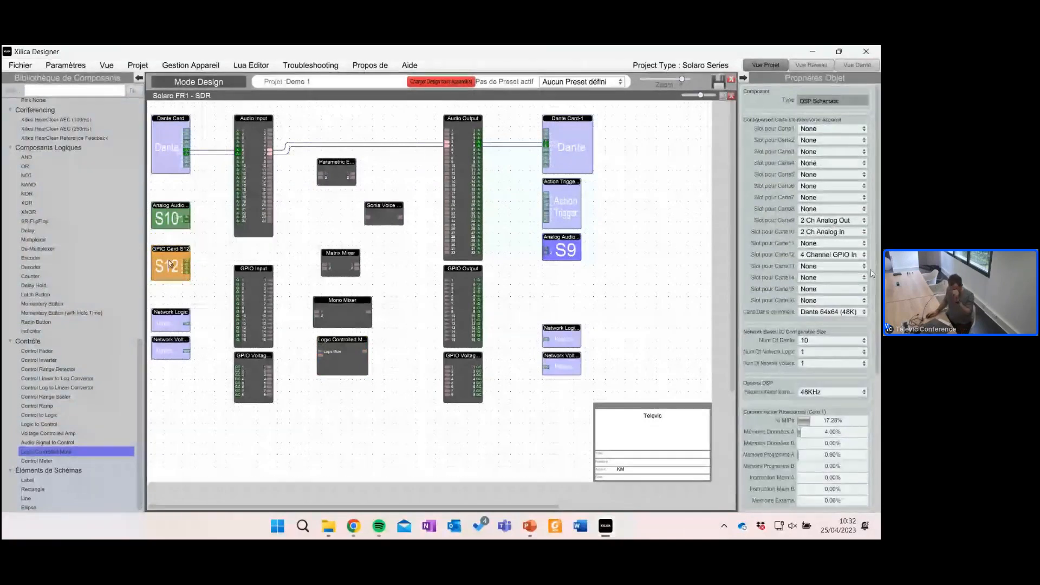
drag(171, 267, 237, 280)
click(623, 295)
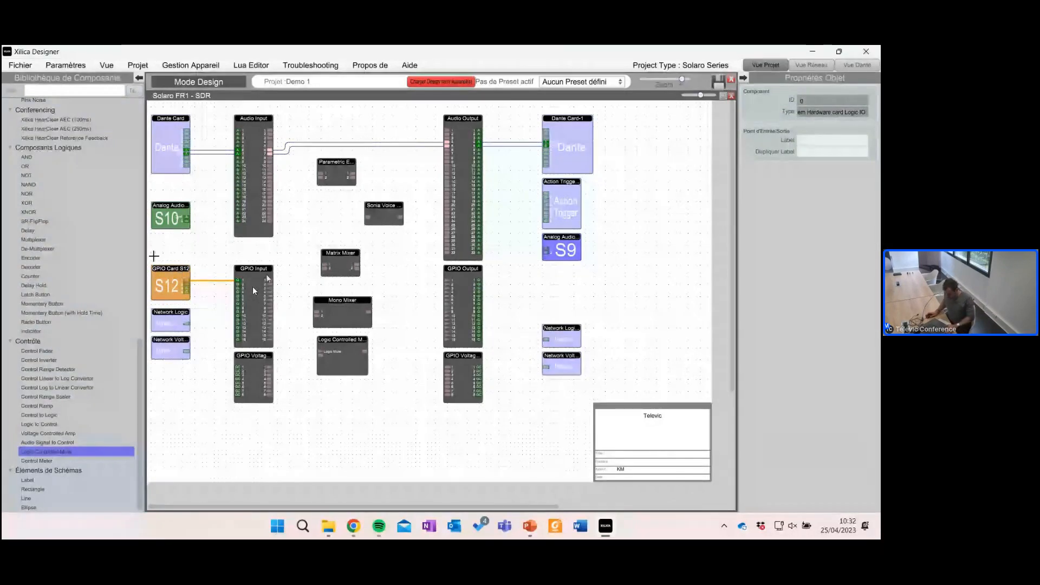
Step: Inspect the connection point types on the Audio Input, GPIO Voltage input and Mono Mixer blocks
scroll(275, 237, up, 1)
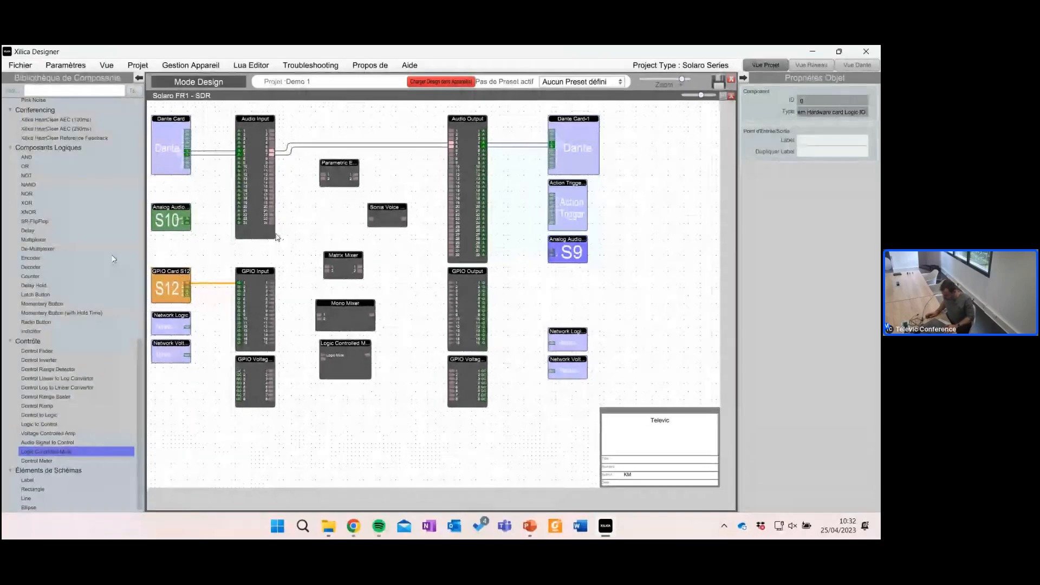
scroll(276, 237, up, 1)
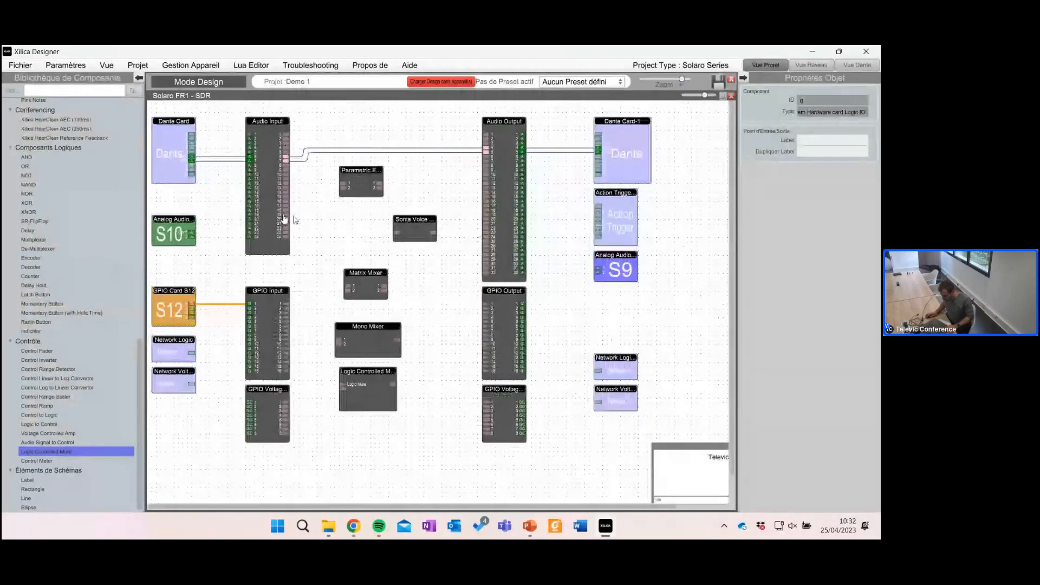
scroll(293, 216, up, 1)
drag(300, 139, 301, 140)
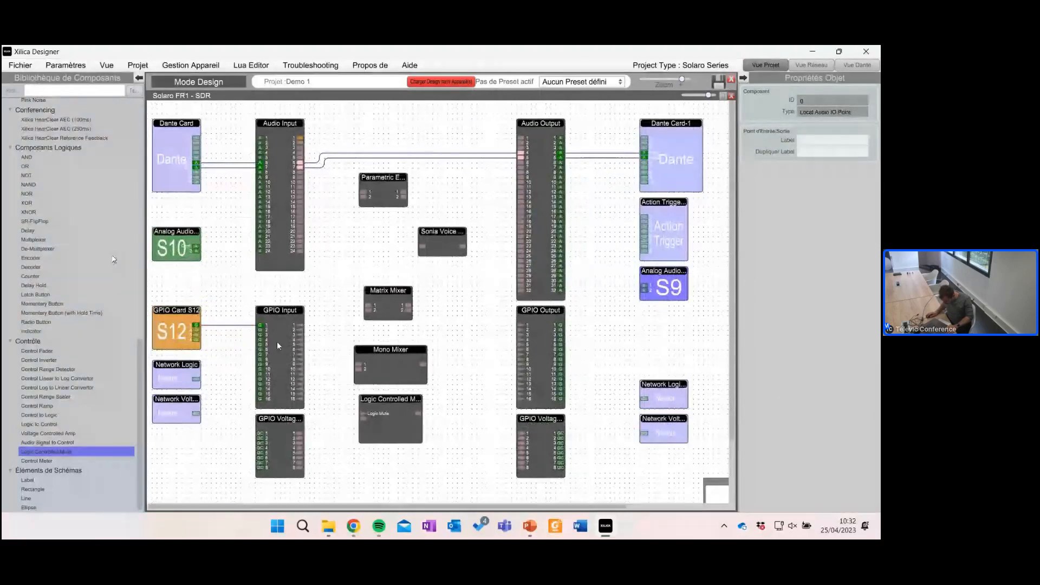
click(299, 433)
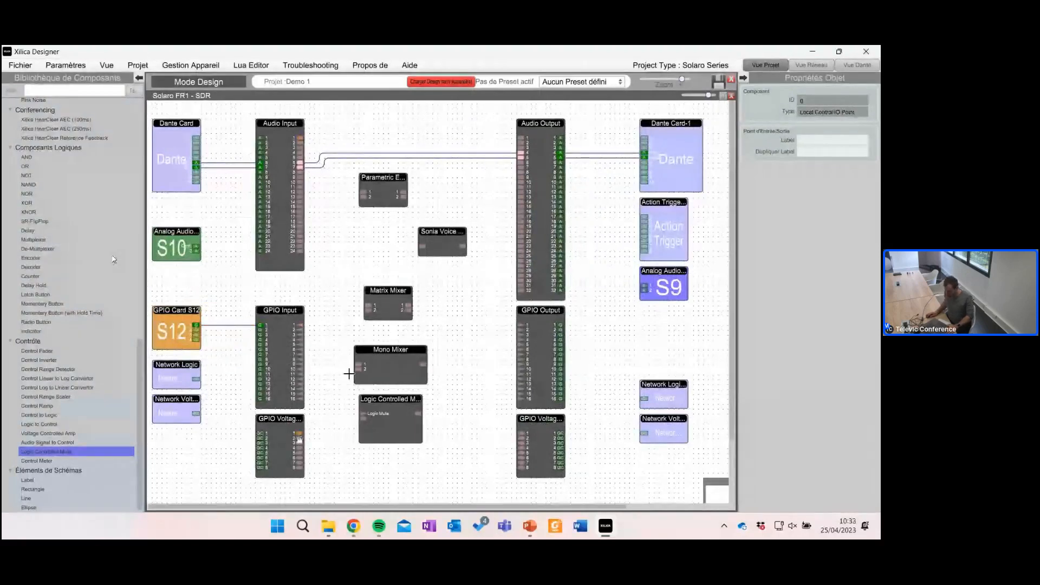
click(358, 365)
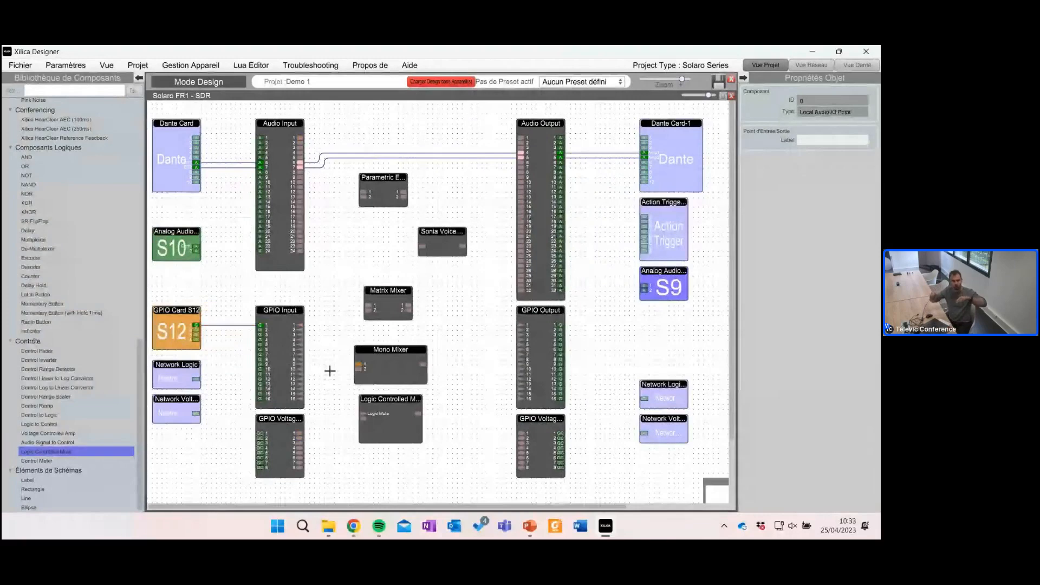
click(336, 370)
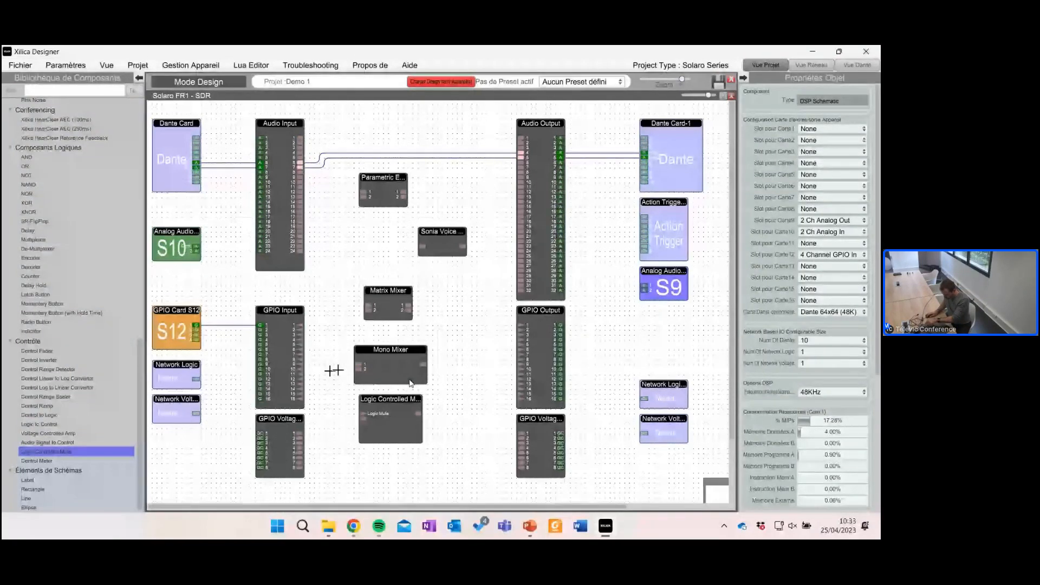
Step: Delete the Mono Mixer, Matrix Mixer, Sonia Voice and Parametric Equalizer blocks from the schematic
click(398, 349)
key(Delete)
click(391, 291)
key(Delete)
click(440, 232)
key(Delete)
click(389, 177)
key(Delete)
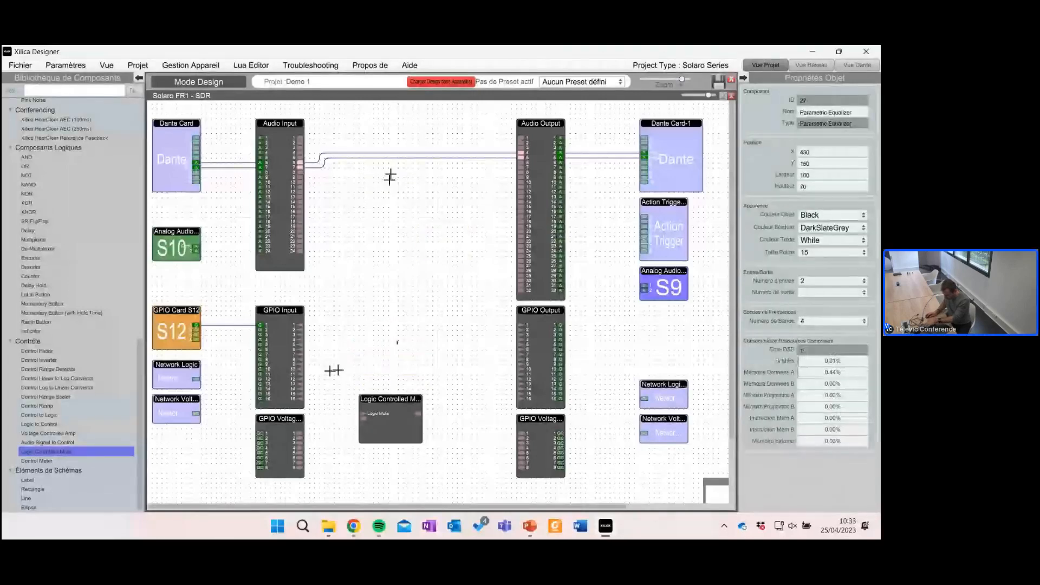
Step: Move the Logic Controlled Mute to X 510, Y 80 and delete the two direct links between Audio Input and Audio Output
drag(411, 413, 443, 207)
click(446, 157)
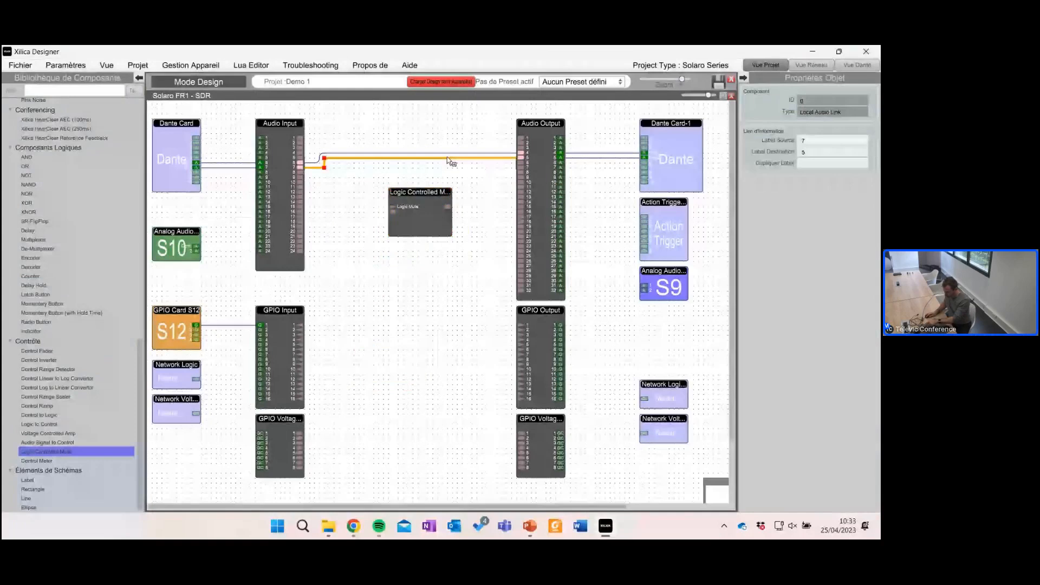
key(Delete)
drag(431, 221, 442, 171)
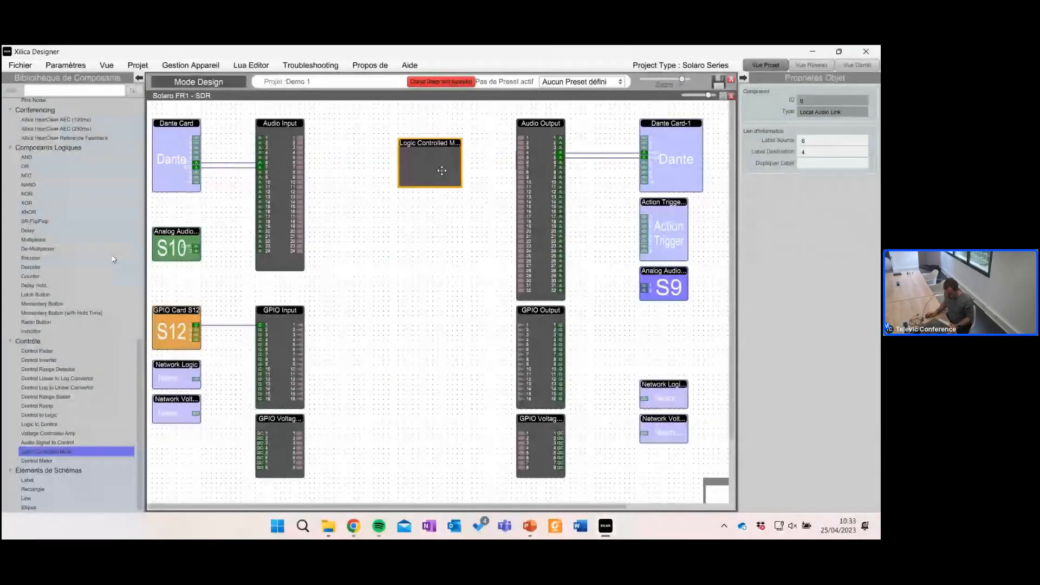
Step: Set the Logic Controlled Mute to 2 inputs and wire Audio Input 6 and 7 through it to Audio Output 4 and 5
click(301, 164)
click(435, 172)
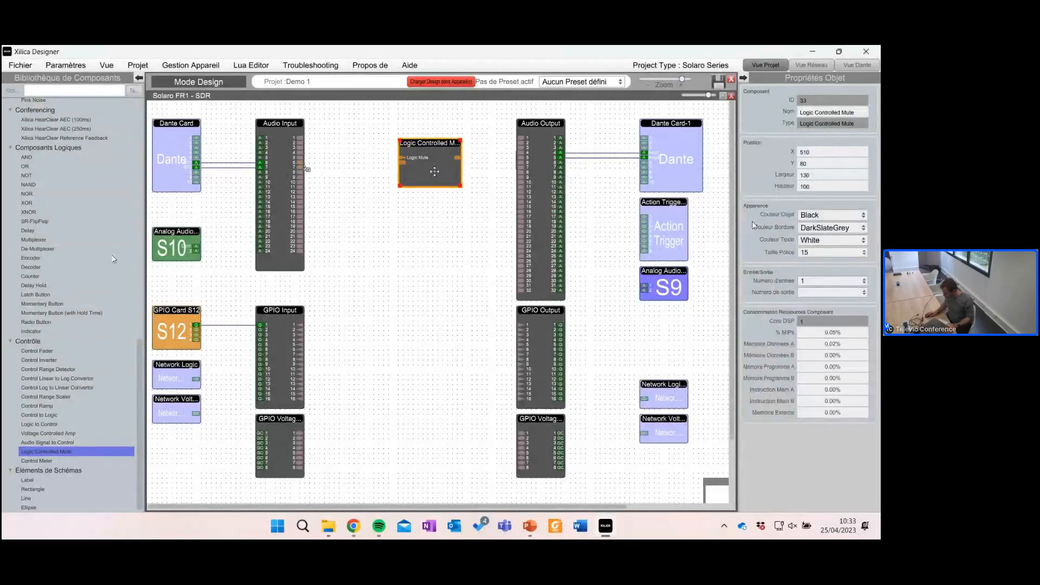
click(825, 281)
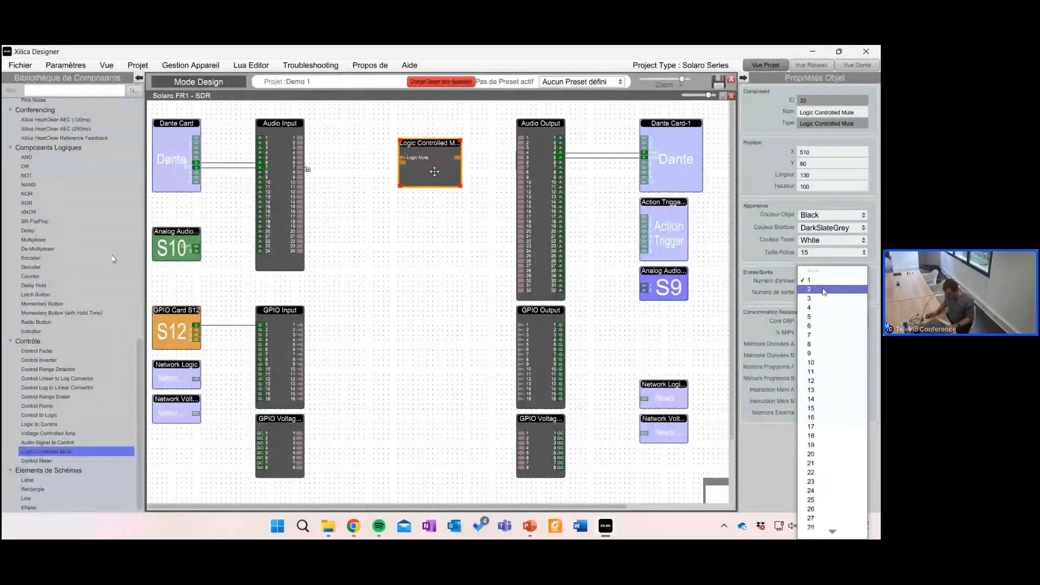
click(825, 291)
click(301, 163)
shift+click(301, 167)
drag(301, 166, 405, 165)
drag(473, 156, 521, 161)
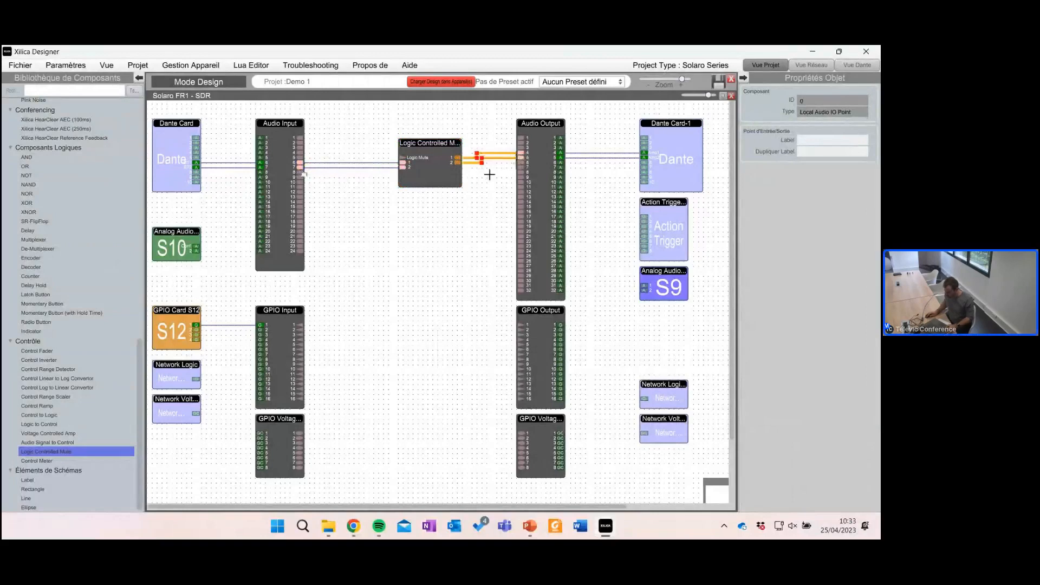
Step: Wire GPIO Input channel 1 to the Logic Mute input of the Logic Controlled Mute block
click(460, 185)
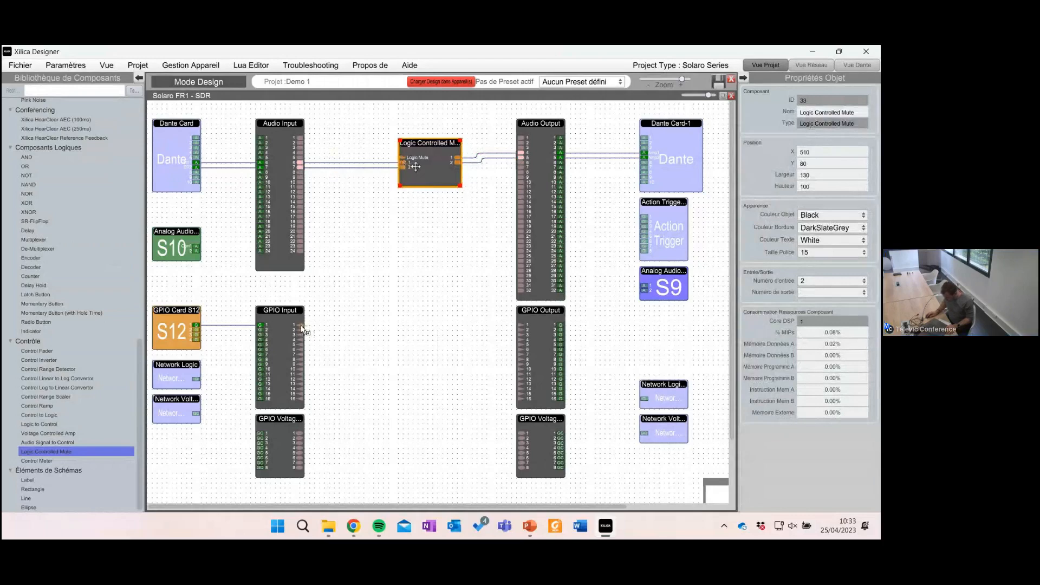
drag(301, 326, 403, 158)
double_click(438, 166)
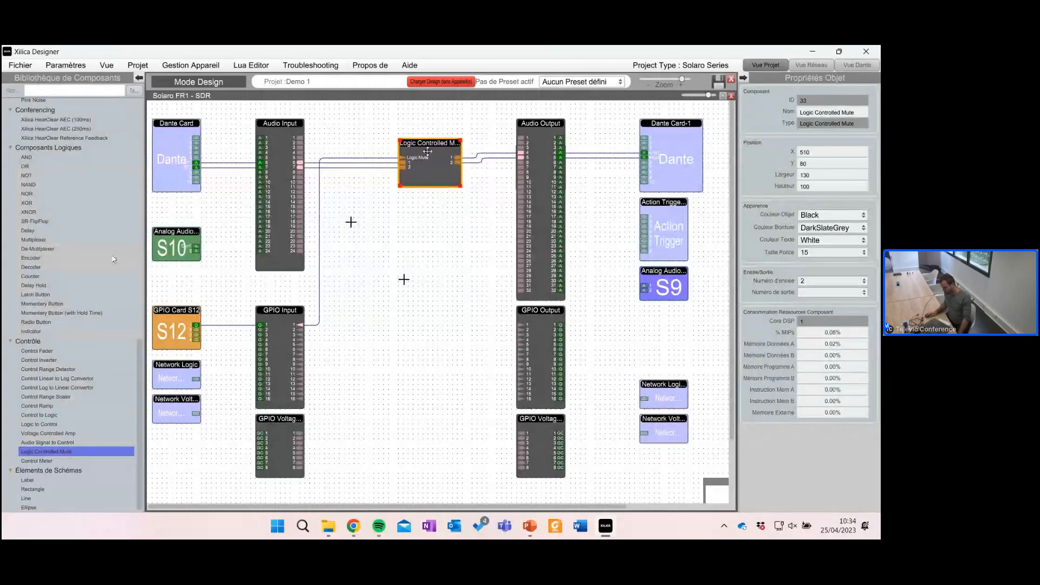
Step: Set the Logic Controlled Mute's number of inputs to 24
click(833, 280)
click(837, 482)
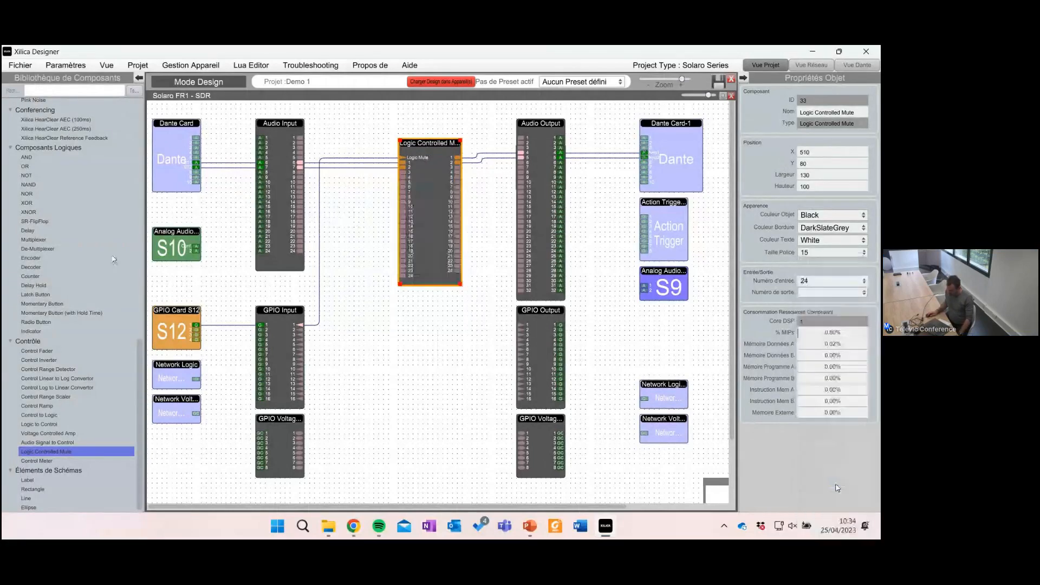
click(458, 376)
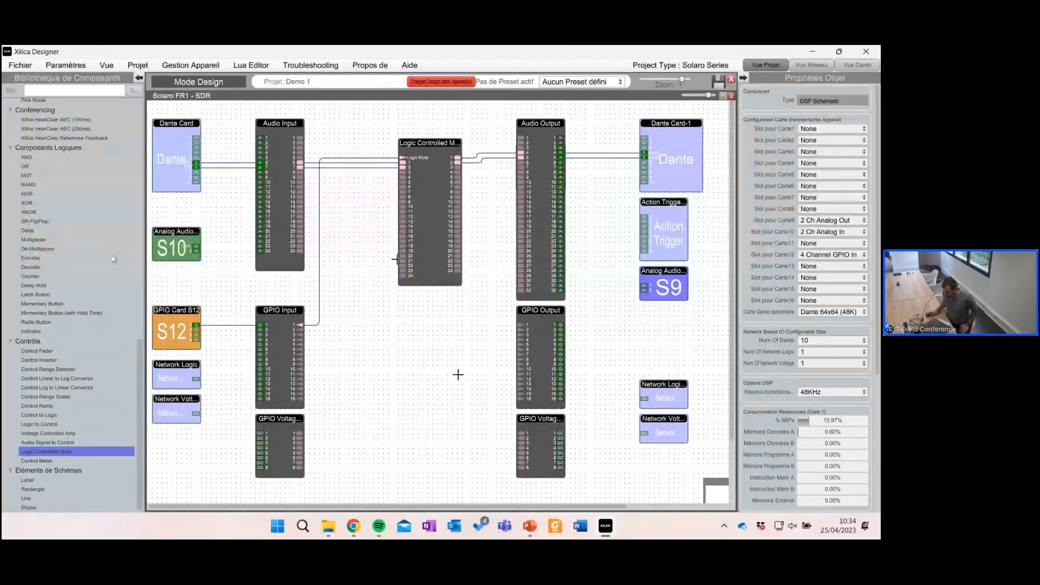
click(428, 211)
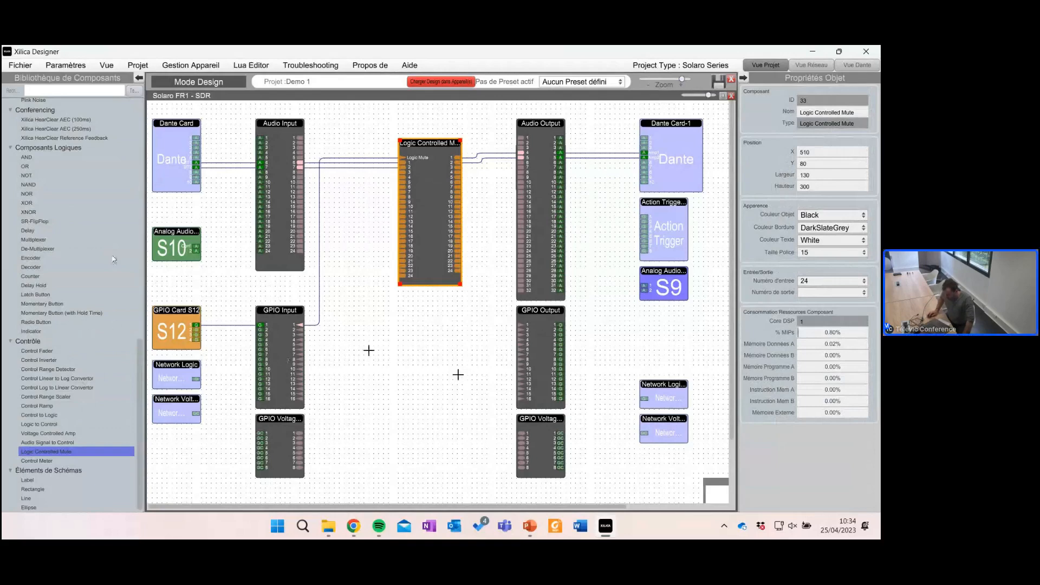
click(384, 330)
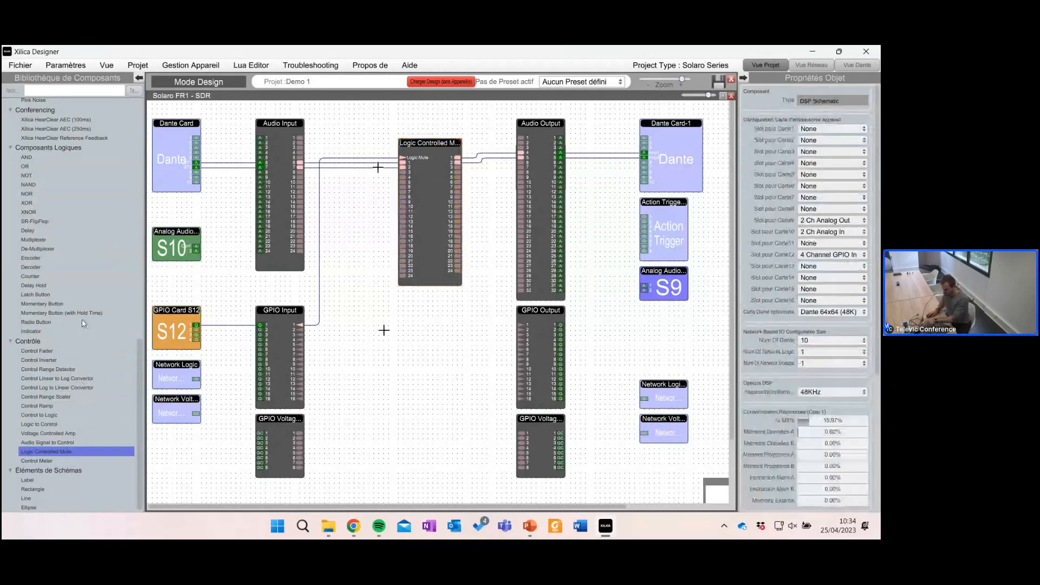
Step: Delete the Logic Controlled Mute block and close the Solaro FR1 schematic
click(432, 184)
key(Delete)
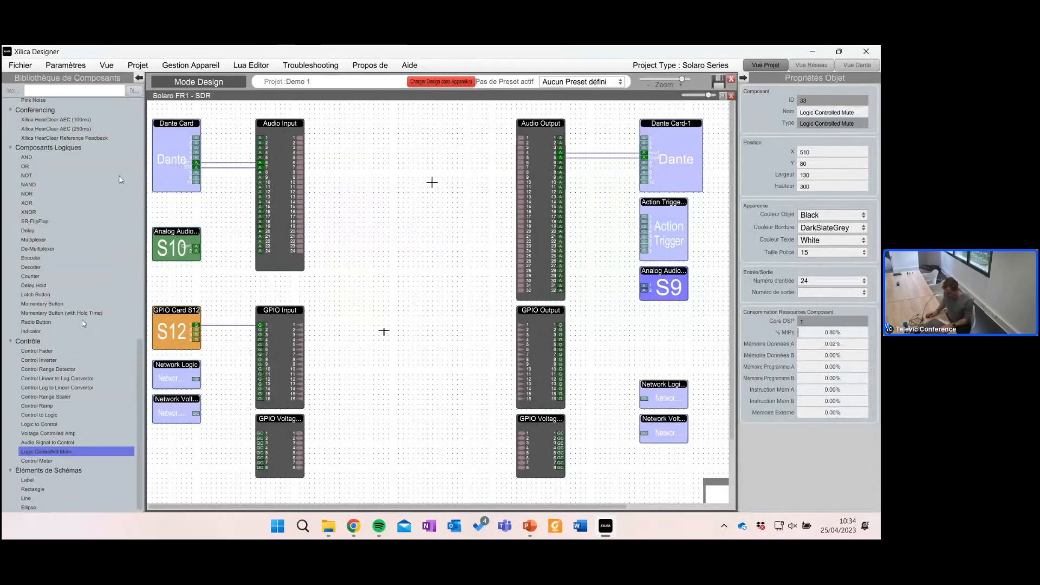
scroll(119, 175, up, 10)
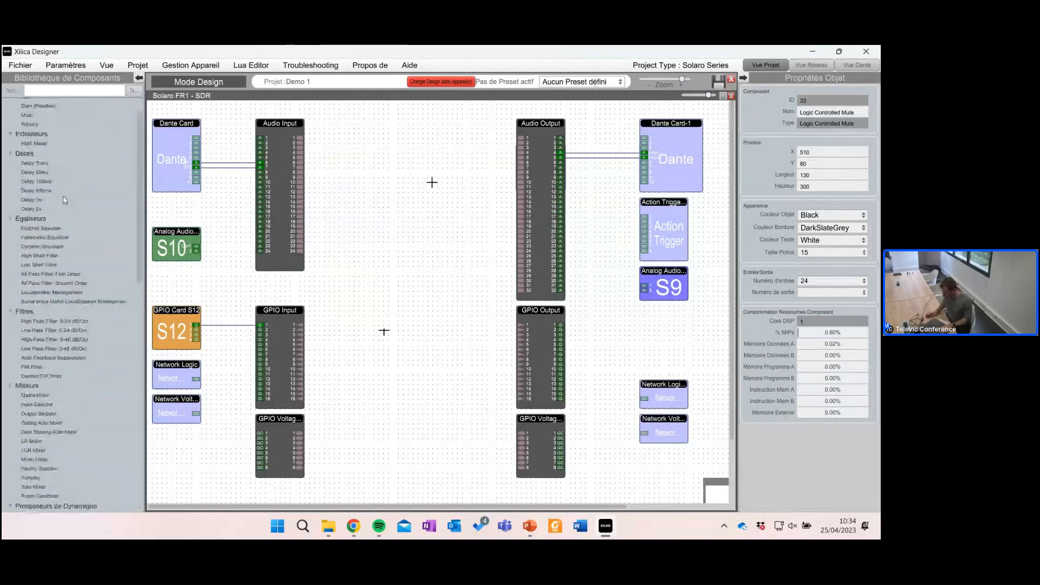
click(730, 96)
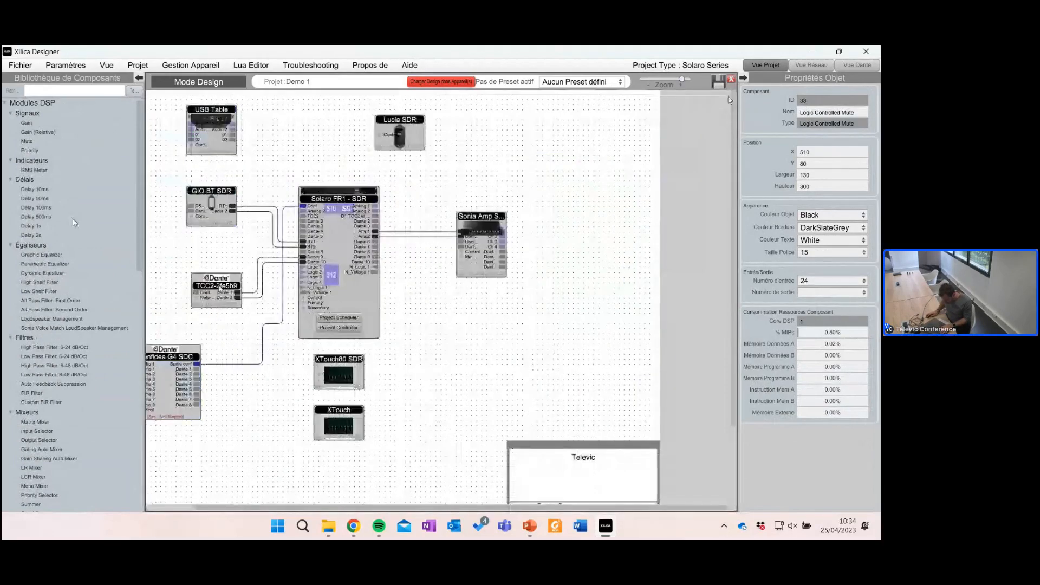
Step: Label the Solaro FR1's Dante 9 input as TCC2
click(315, 255)
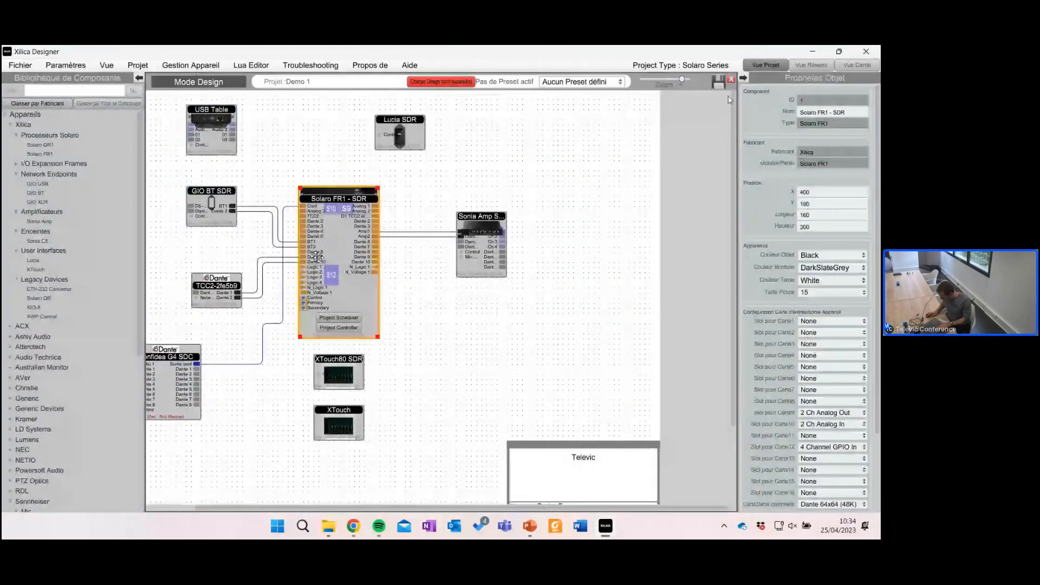
click(303, 257)
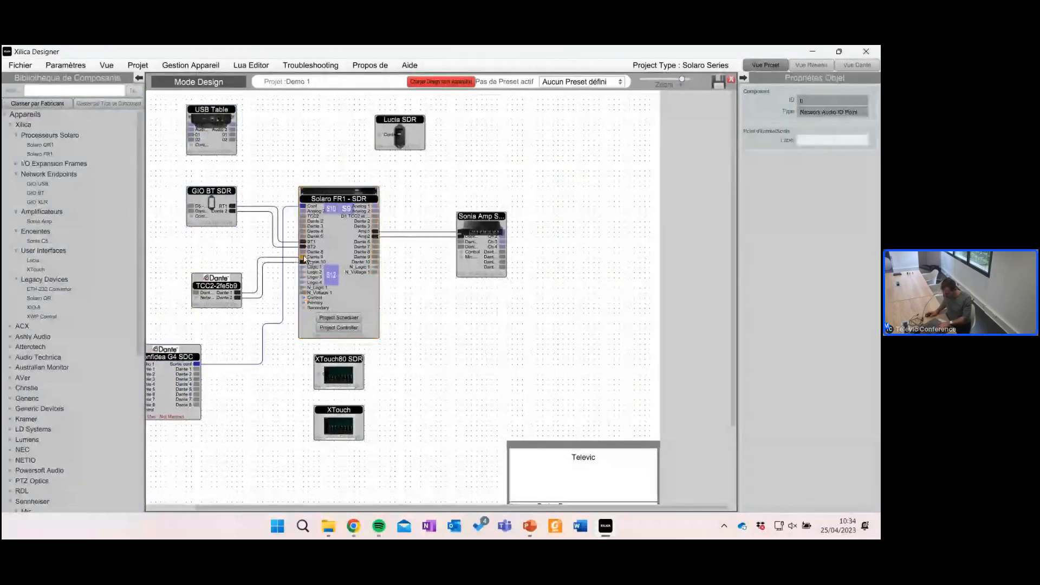
text(TCC2)
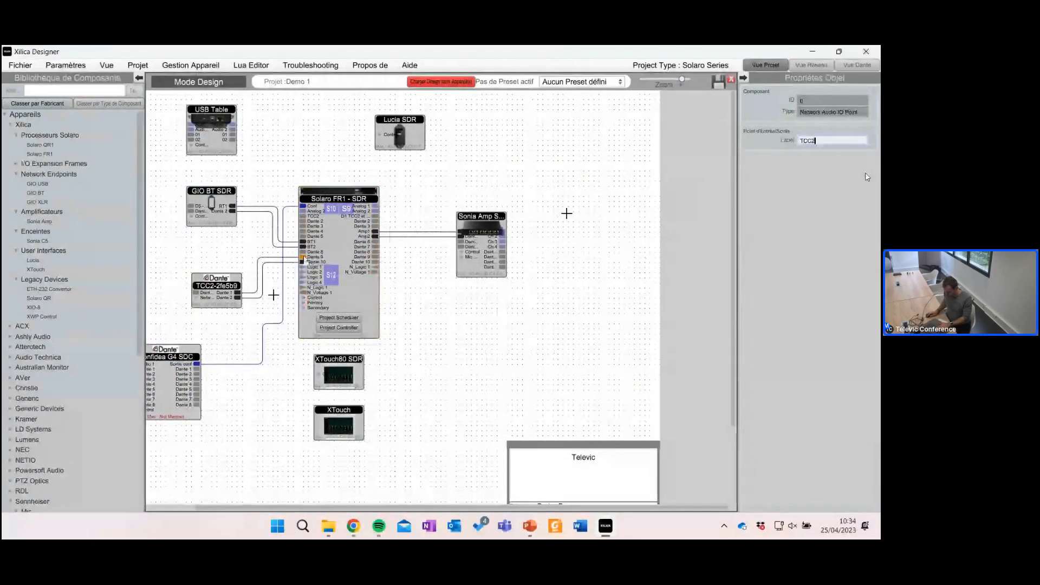
key(Return)
click(559, 208)
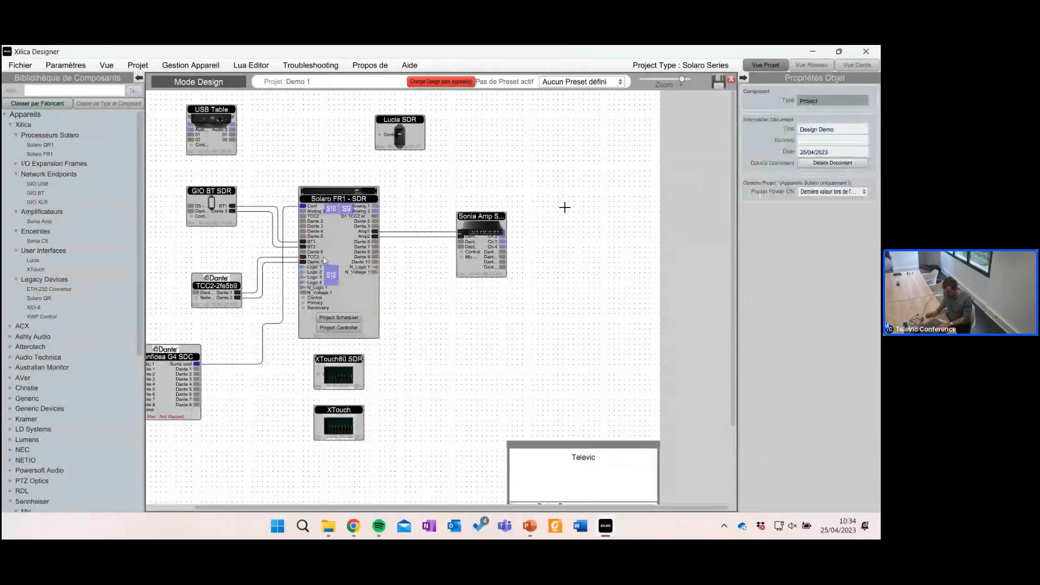
Step: Open the Solaro FR1 schematic and wire the Dante Card's ninth channel to Audio Input channel 9
click(336, 232)
double_click(339, 230)
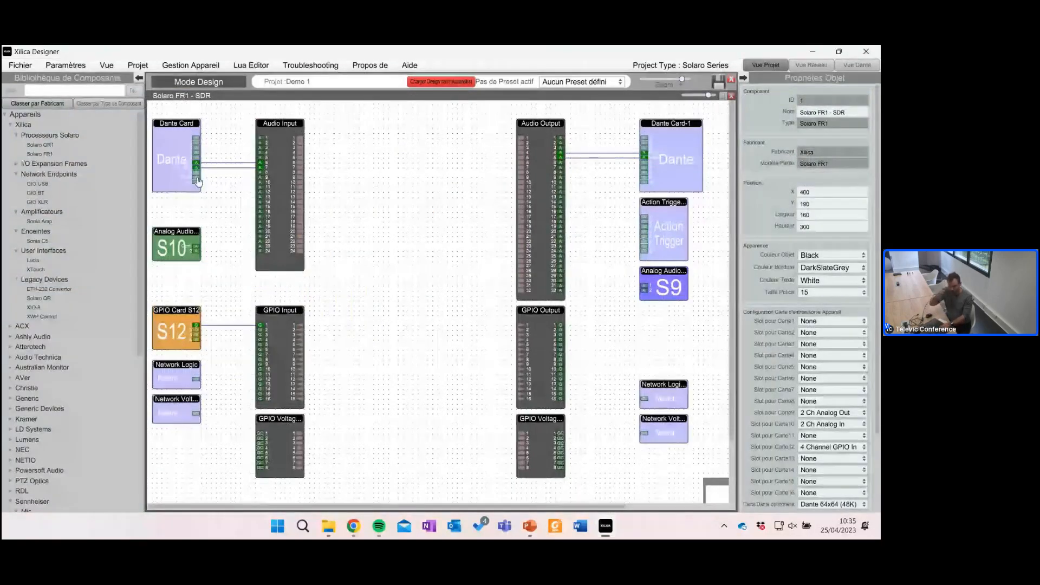
drag(197, 178, 262, 177)
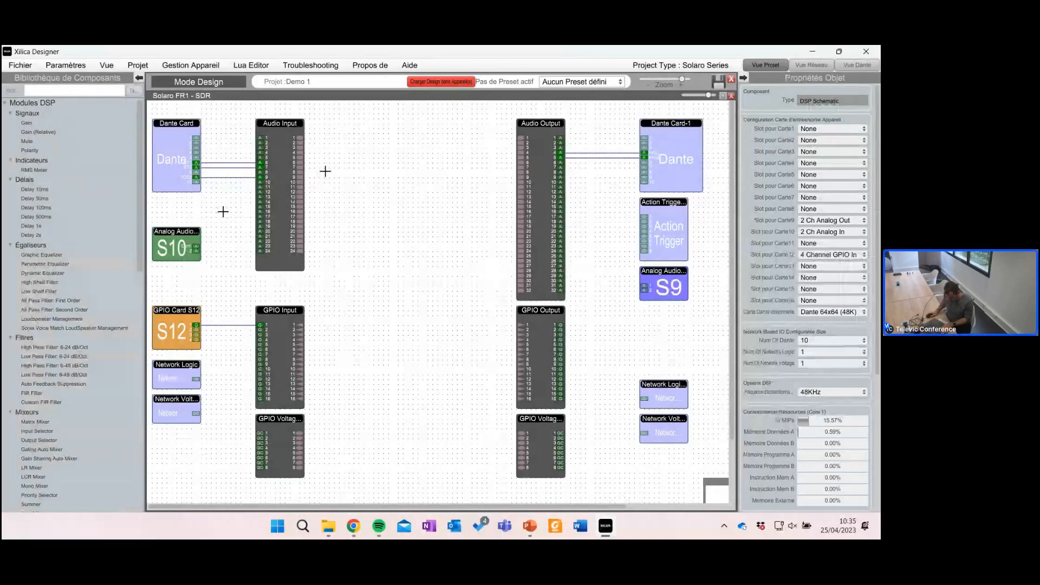
Step: Add a Matrix Mixer and a Mono Mixer to the schematic between the Audio Input and Audio Output blocks
scroll(58, 232, down, 6)
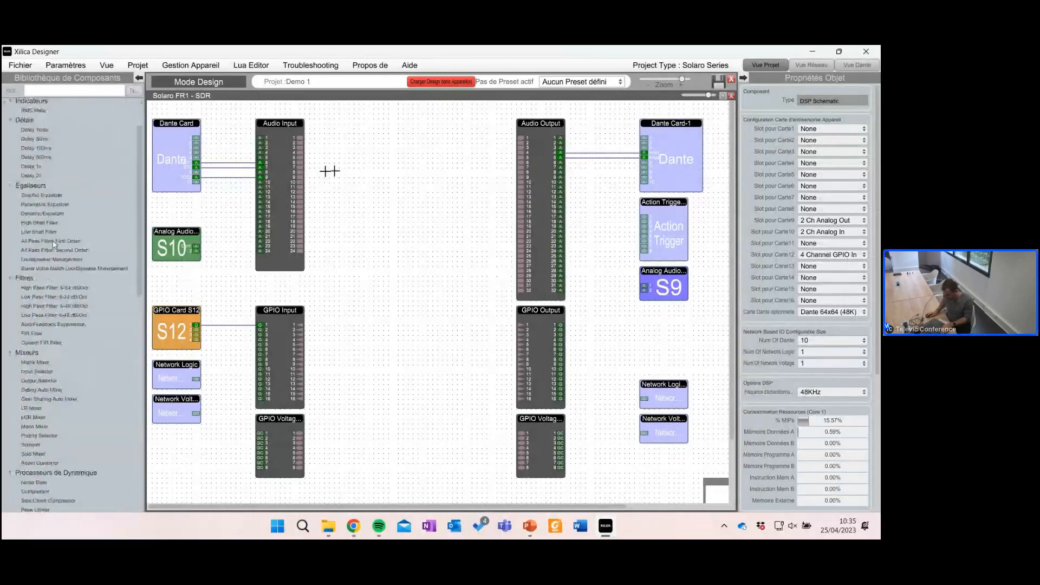
drag(35, 243, 375, 161)
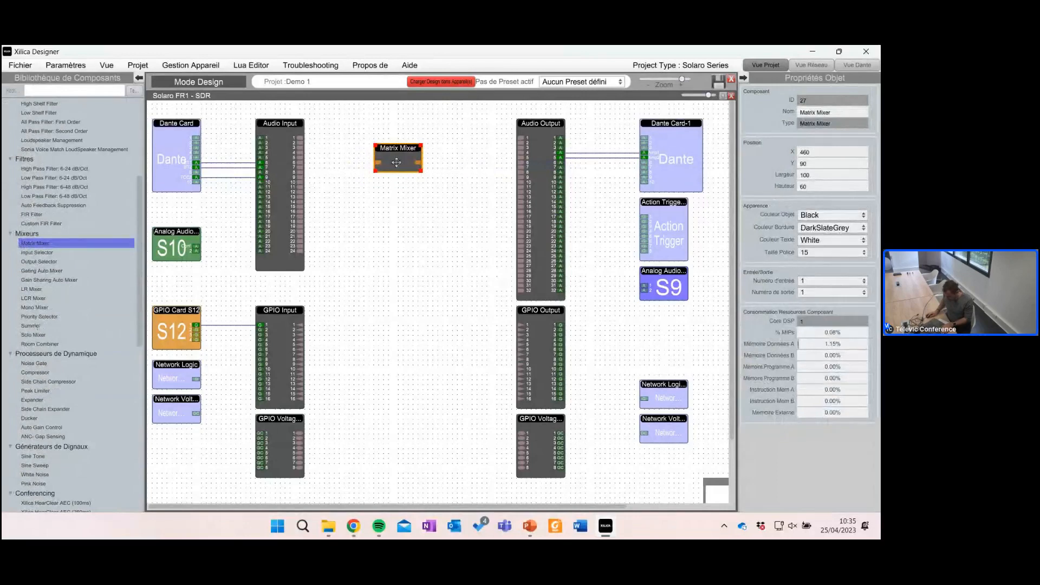
drag(34, 307, 412, 165)
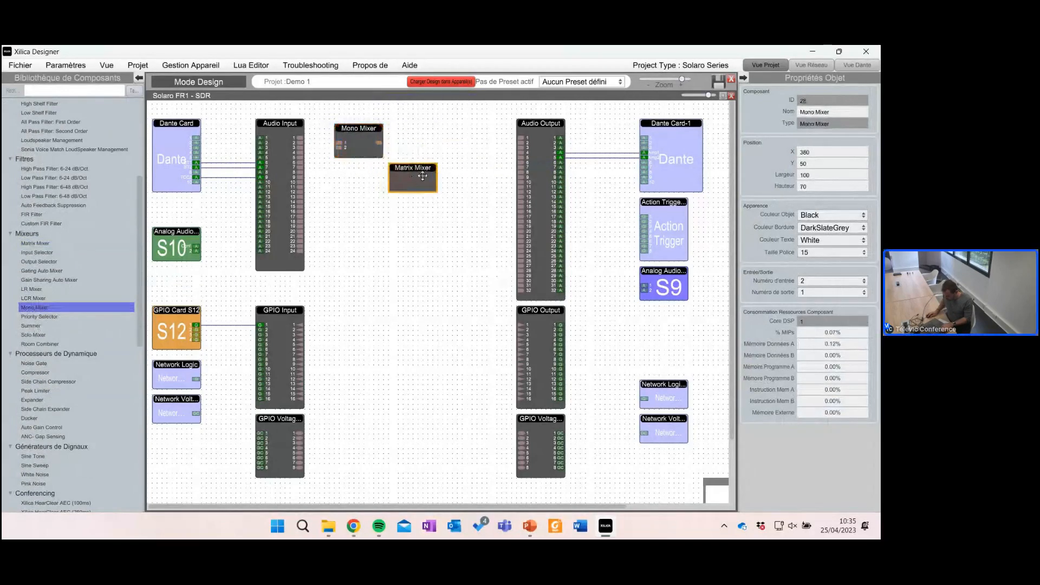
Step: Wire Audio Input 6 and 7 through the Mono Mixer to Matrix Mixer input 1, and set the Matrix Mixer to 2 inputs
drag(300, 165, 398, 174)
click(416, 176)
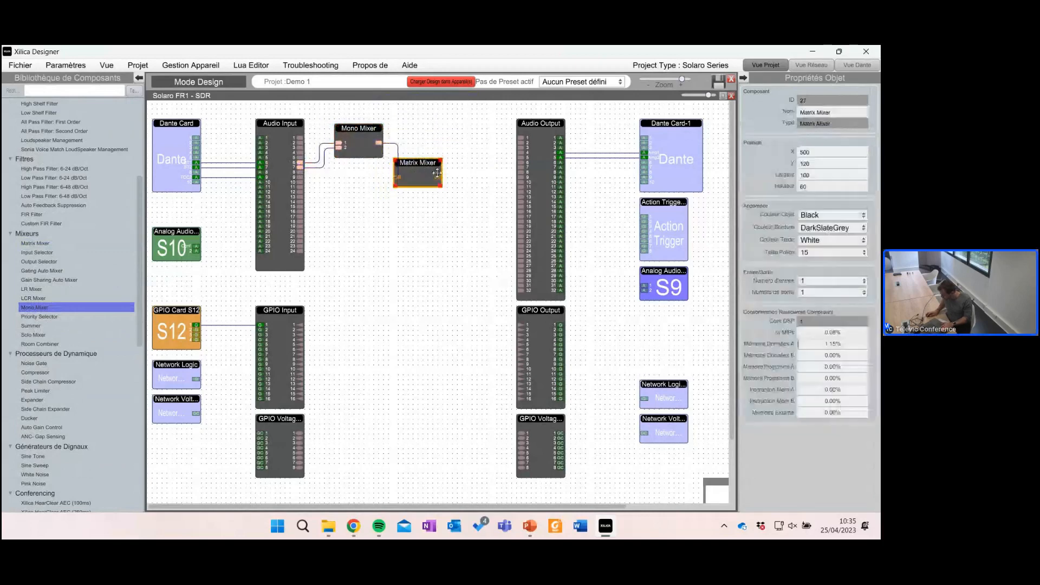
click(834, 281)
click(839, 293)
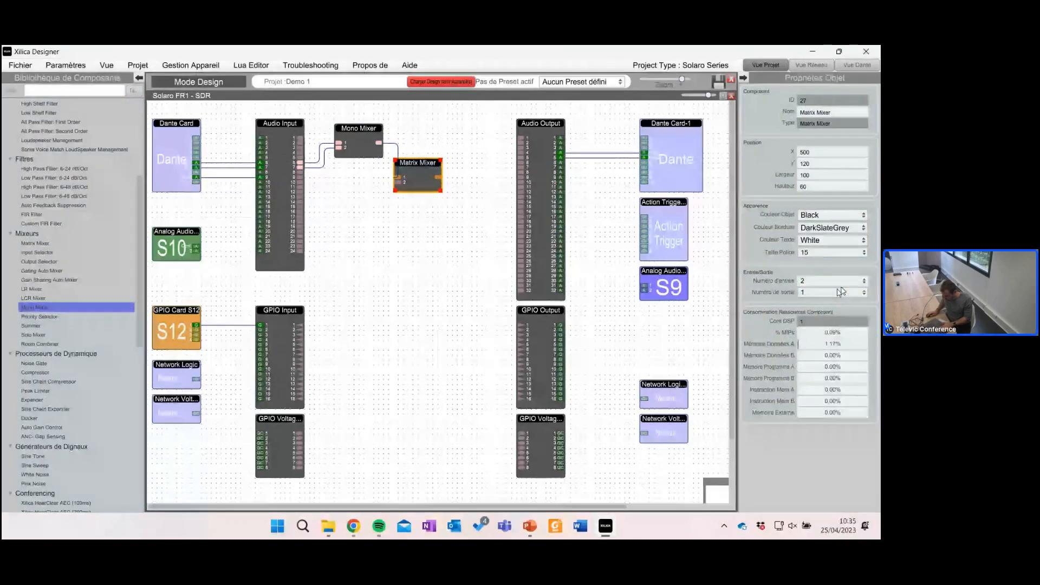
click(327, 154)
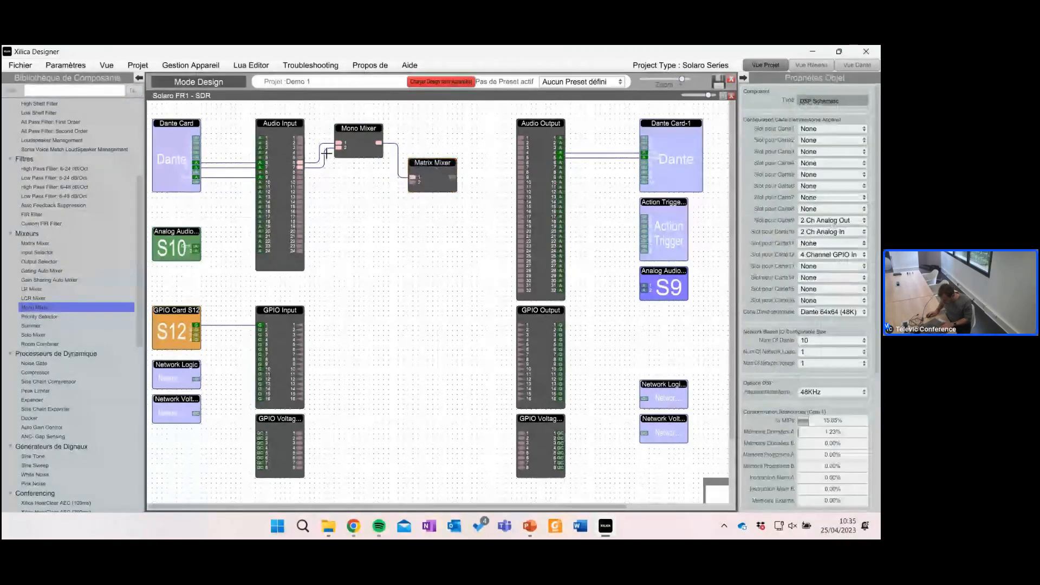
Step: Wire Audio Input channel 9 to Matrix Mixer input 2, and Matrix Mixer output 1 to Audio Output channels 4 and 5
drag(300, 179, 419, 181)
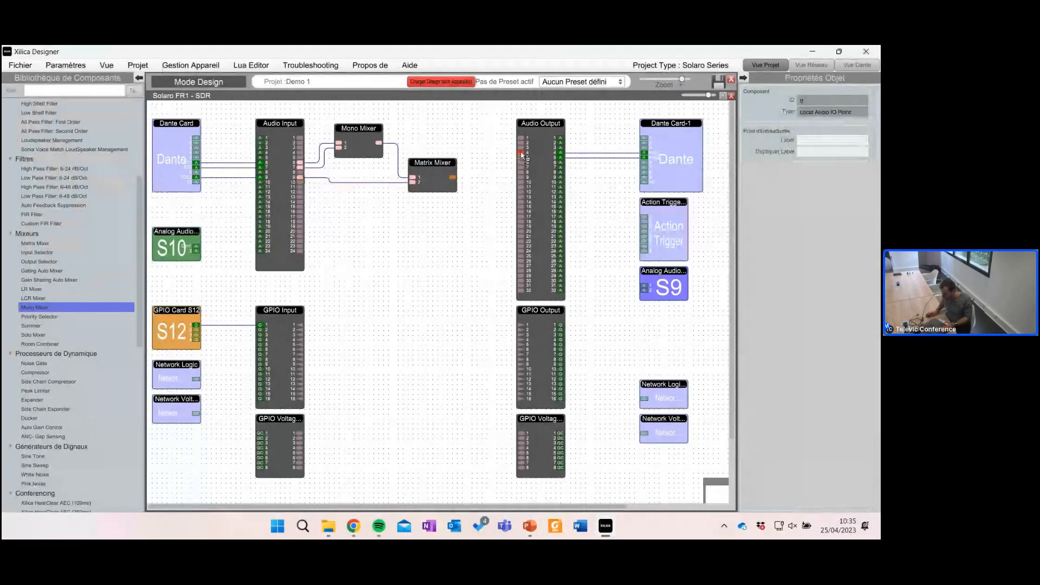
drag(521, 154, 453, 177)
click(499, 180)
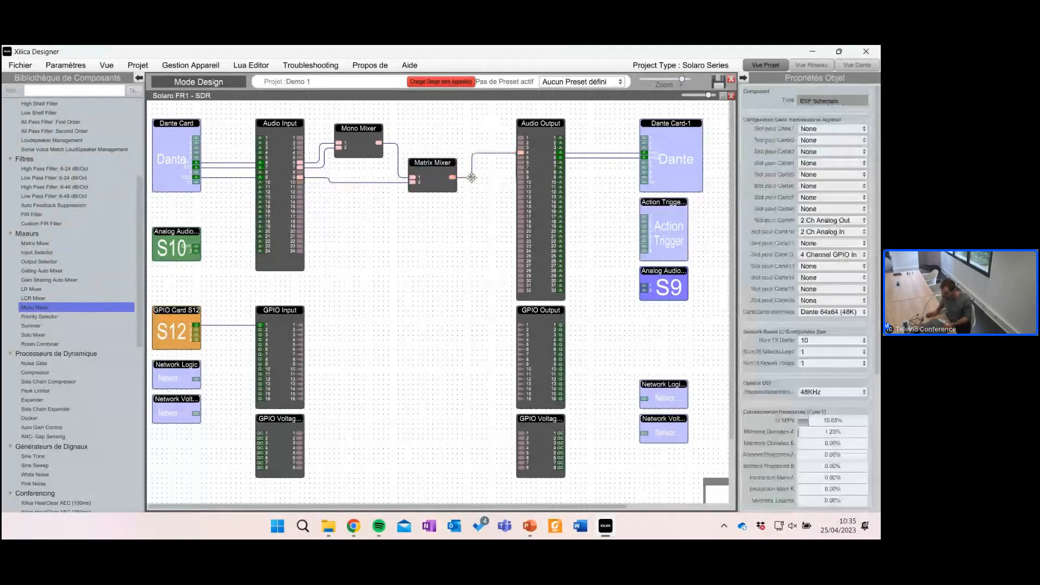
click(452, 177)
click(519, 157)
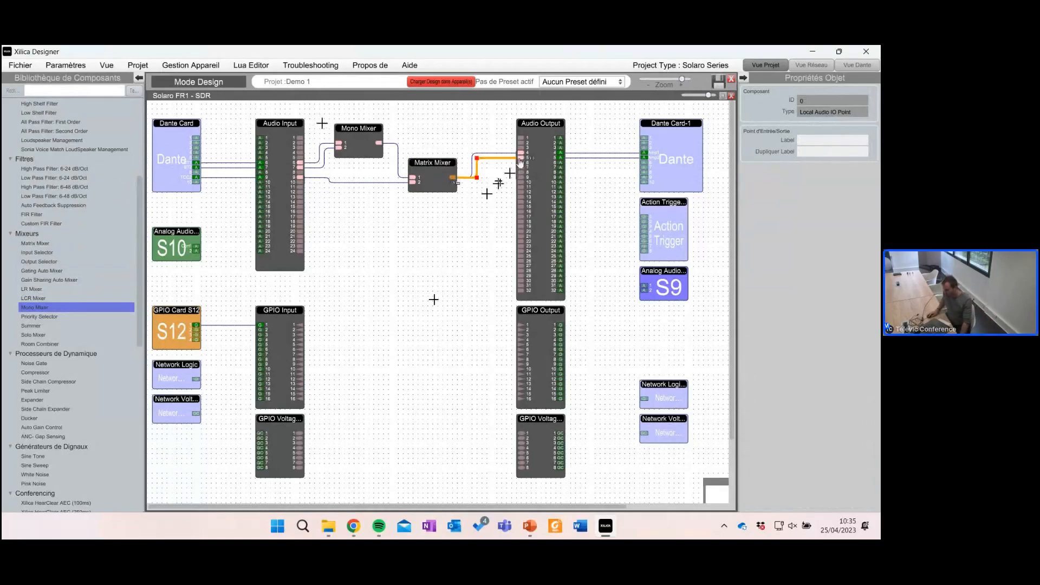
click(355, 136)
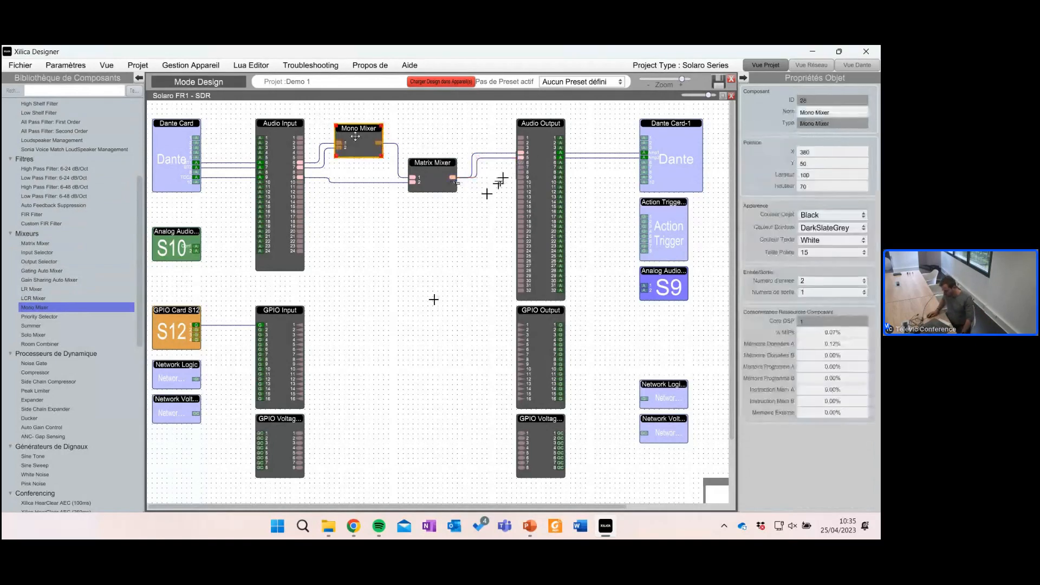
click(440, 164)
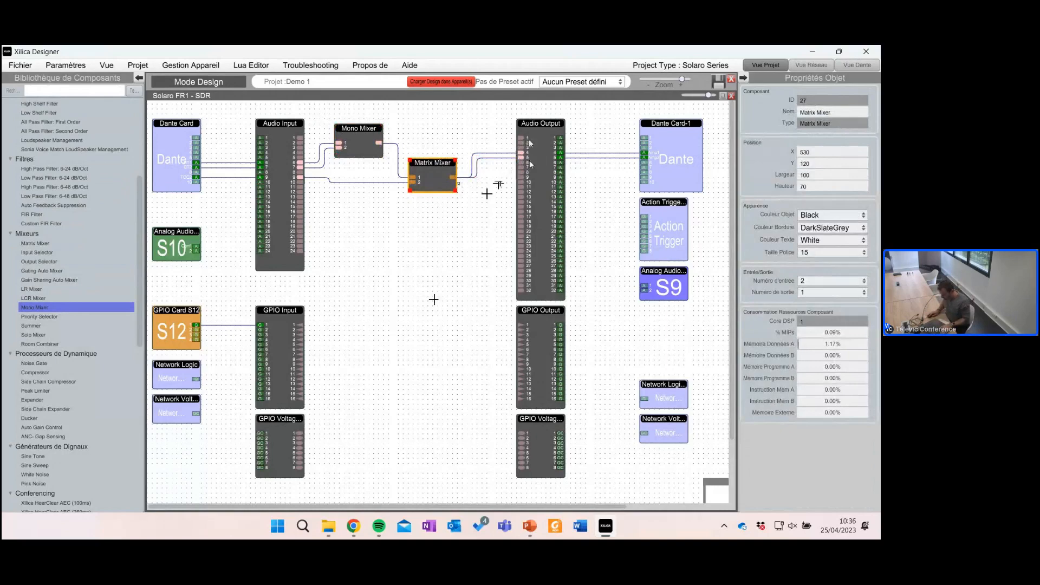
click(475, 223)
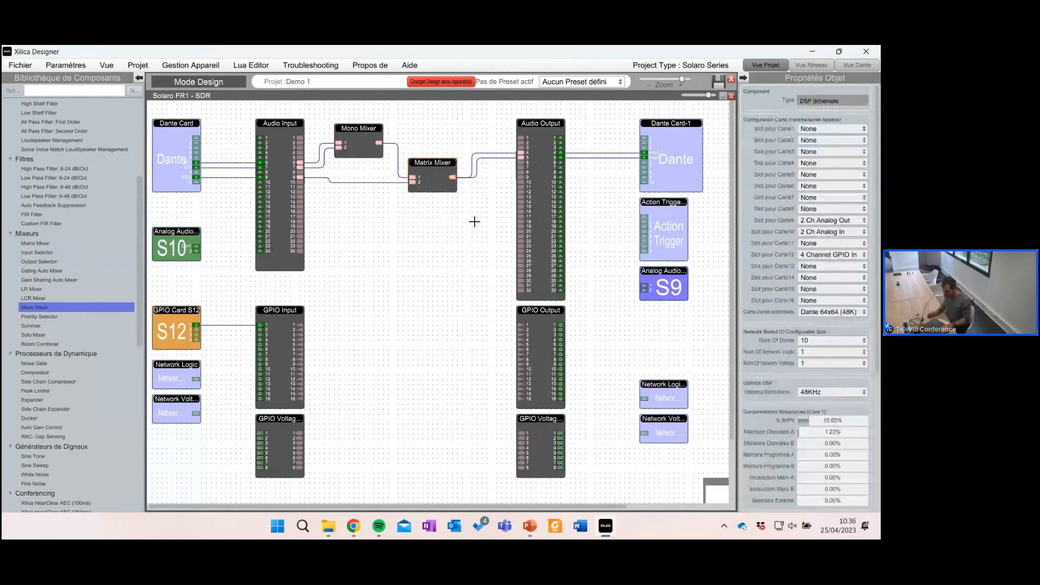
Step: Open the Matrix Mixer's control window, set its number of outputs to 4 and widen the window to fit all output columns
double_click(435, 174)
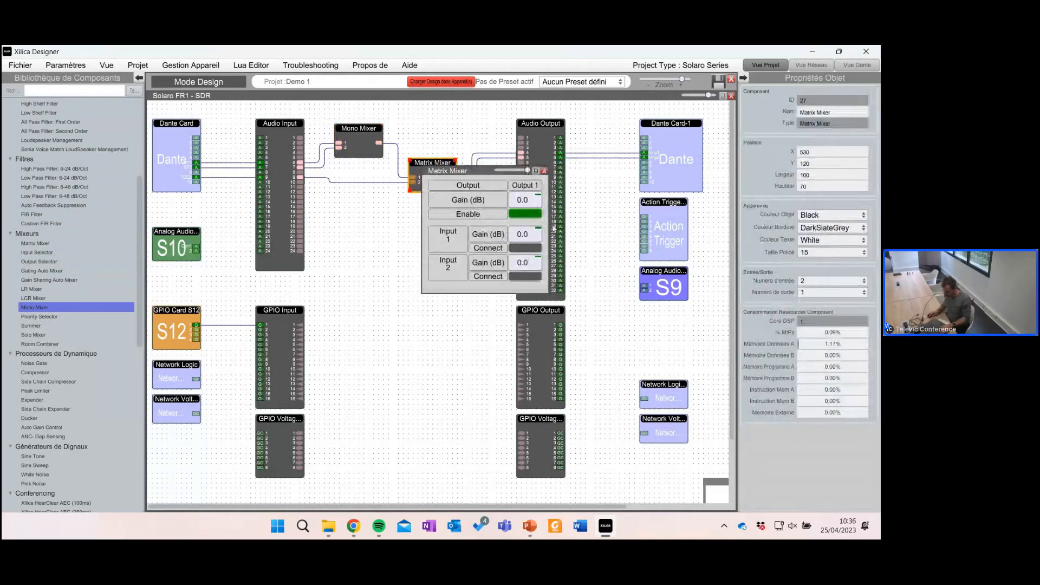
drag(548, 223, 627, 223)
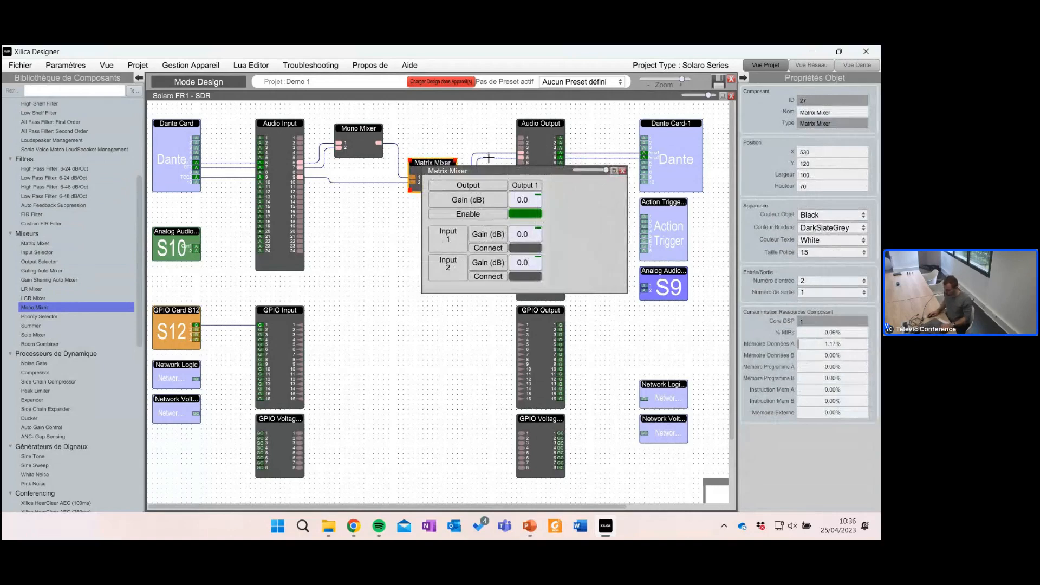
drag(498, 171, 465, 229)
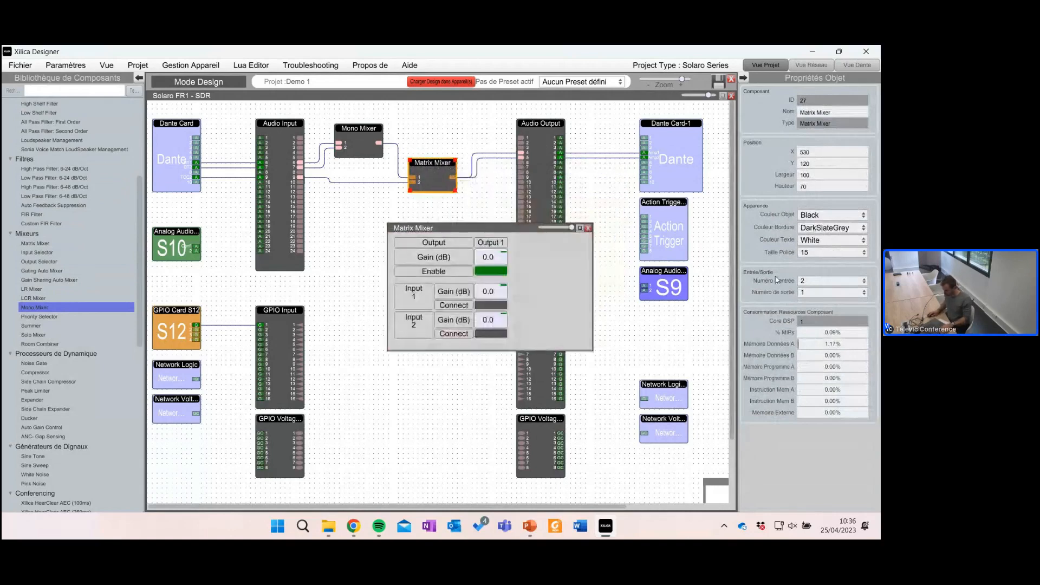
click(834, 281)
click(842, 320)
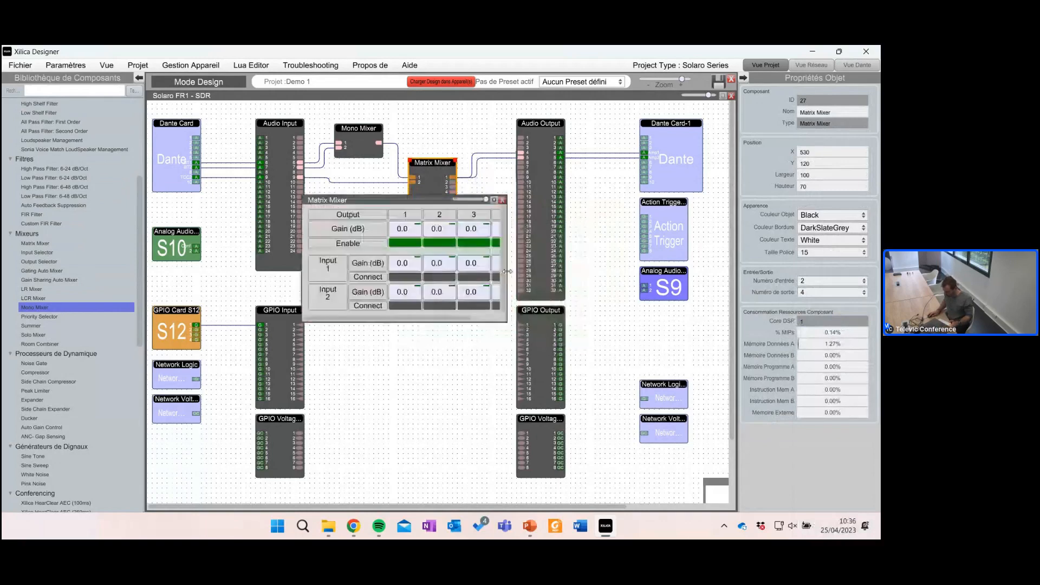
drag(585, 268, 594, 297)
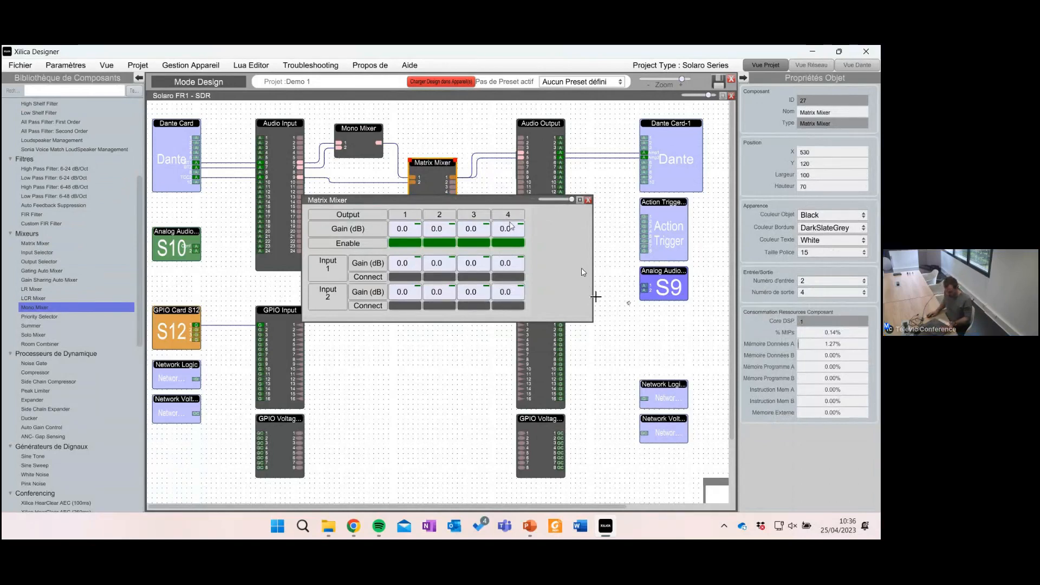
Step: Connect Input 1 to outputs 1 through 4 in the Matrix Mixer and close its control window
click(403, 280)
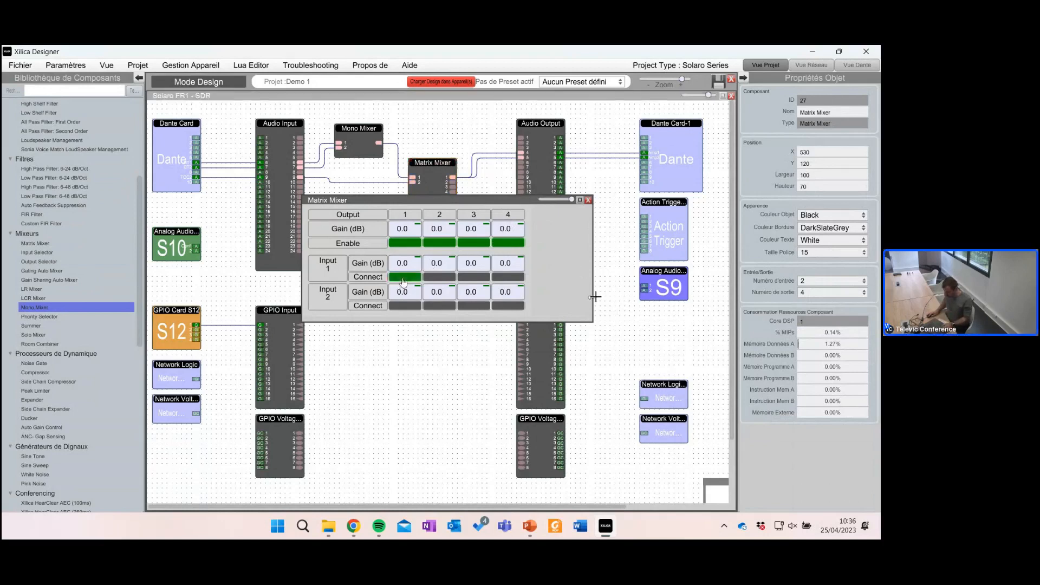
click(439, 276)
click(473, 277)
click(509, 278)
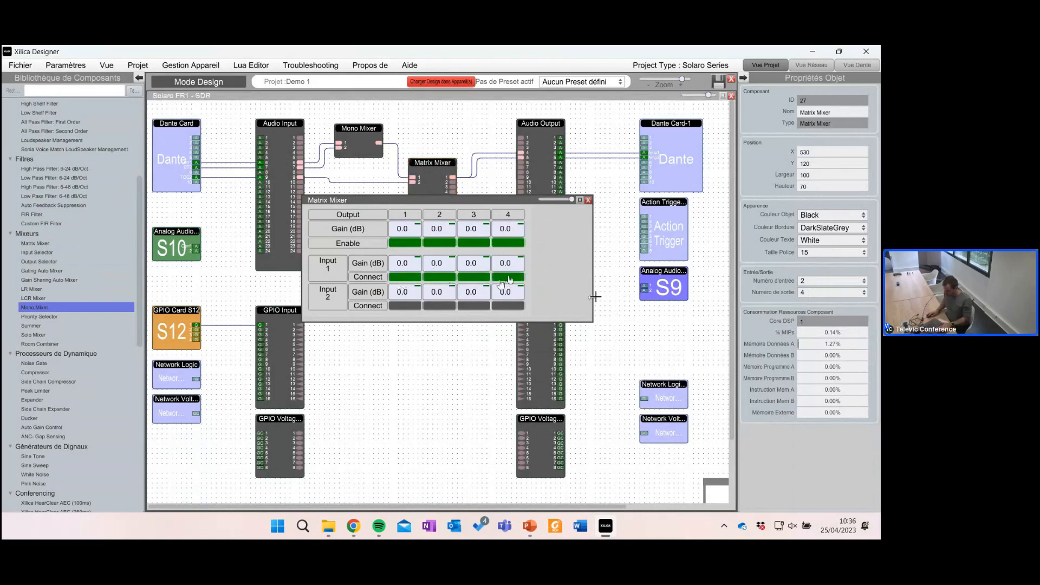
click(589, 202)
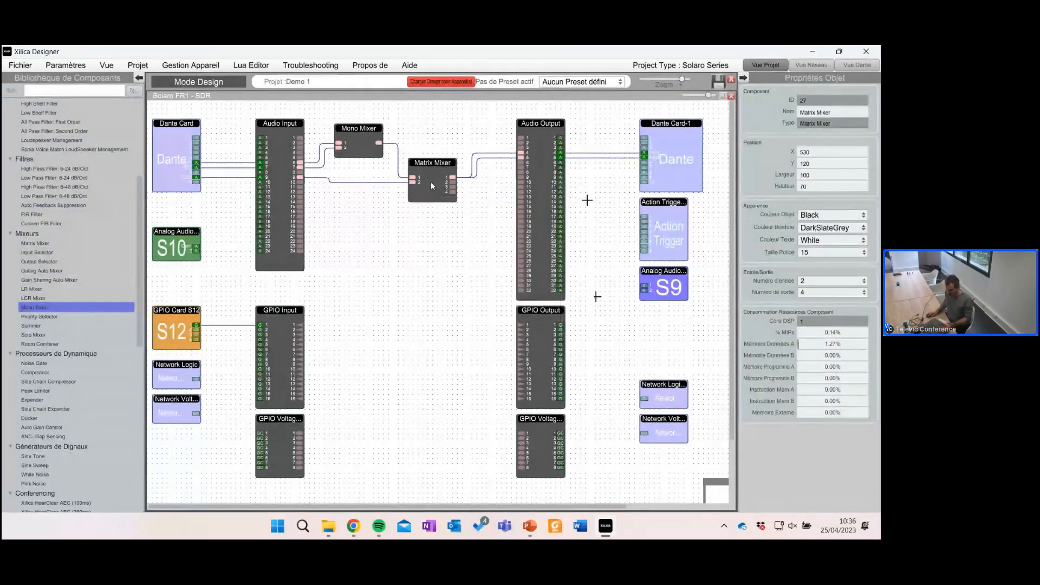
Step: Save the Matrix Mixer module's values in a new project preset, number 1, named "Musique"
click(573, 82)
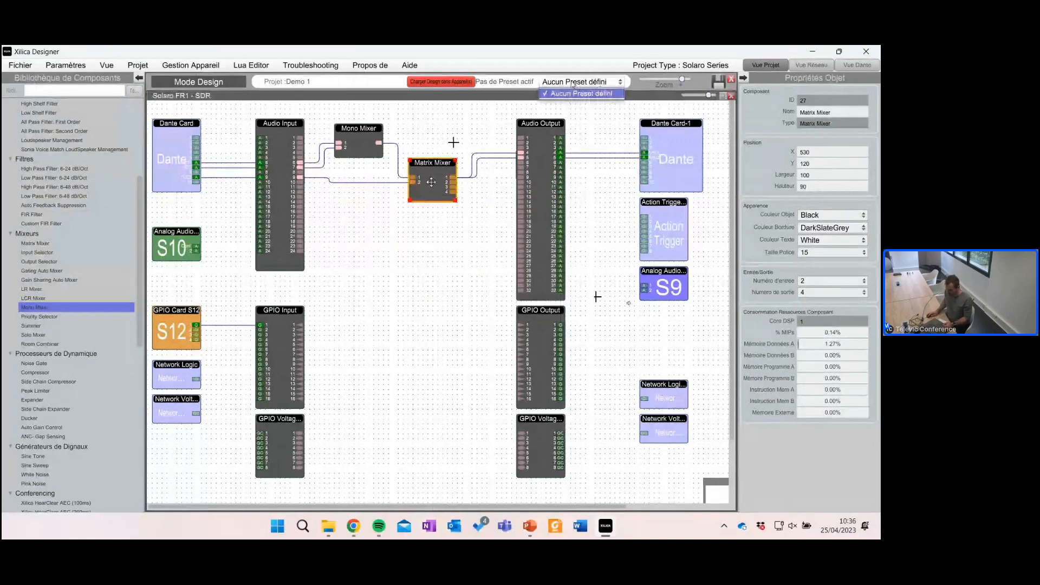
click(449, 122)
click(437, 183)
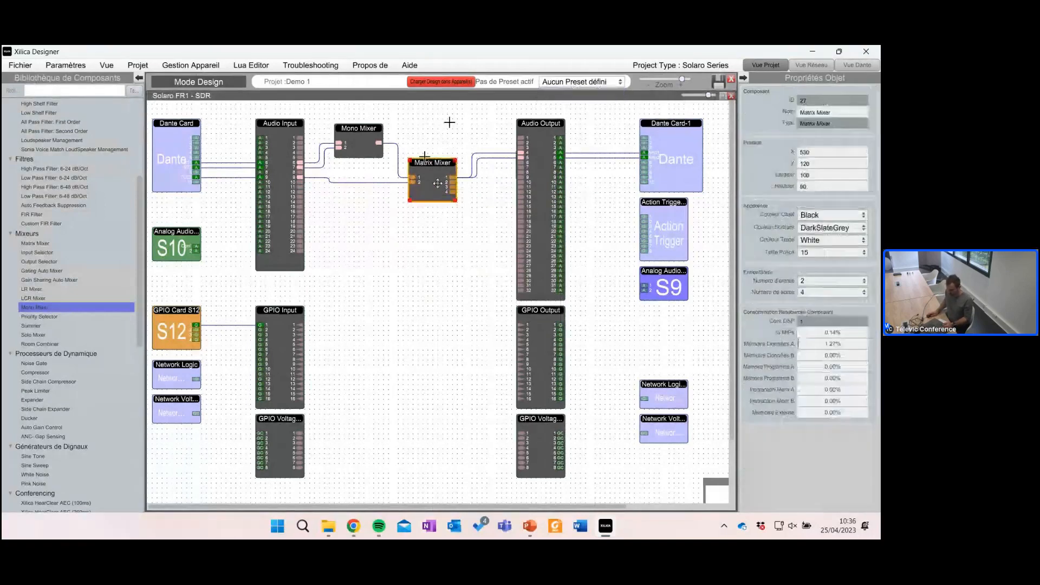
right_click(431, 177)
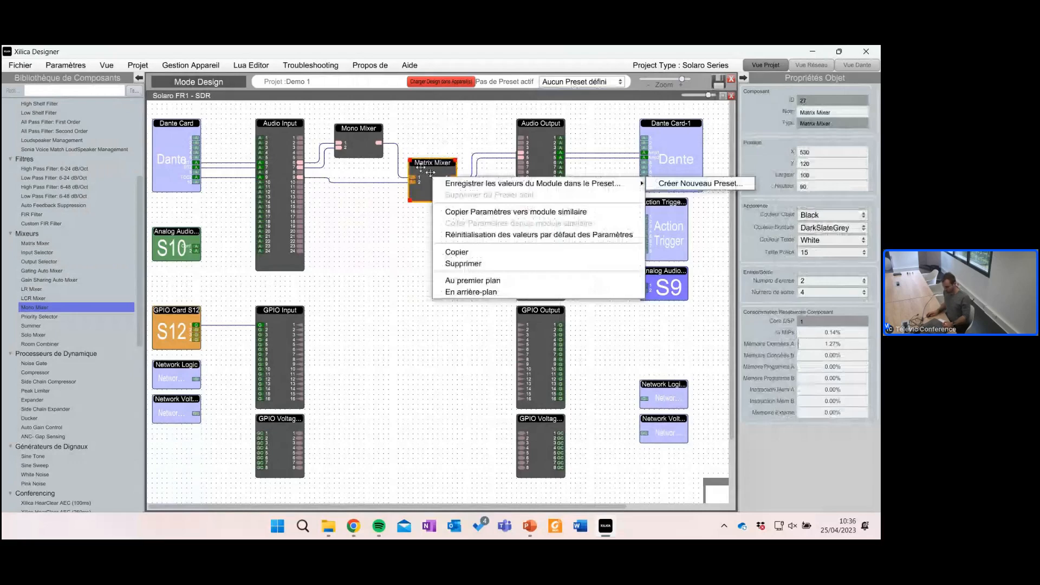
click(686, 184)
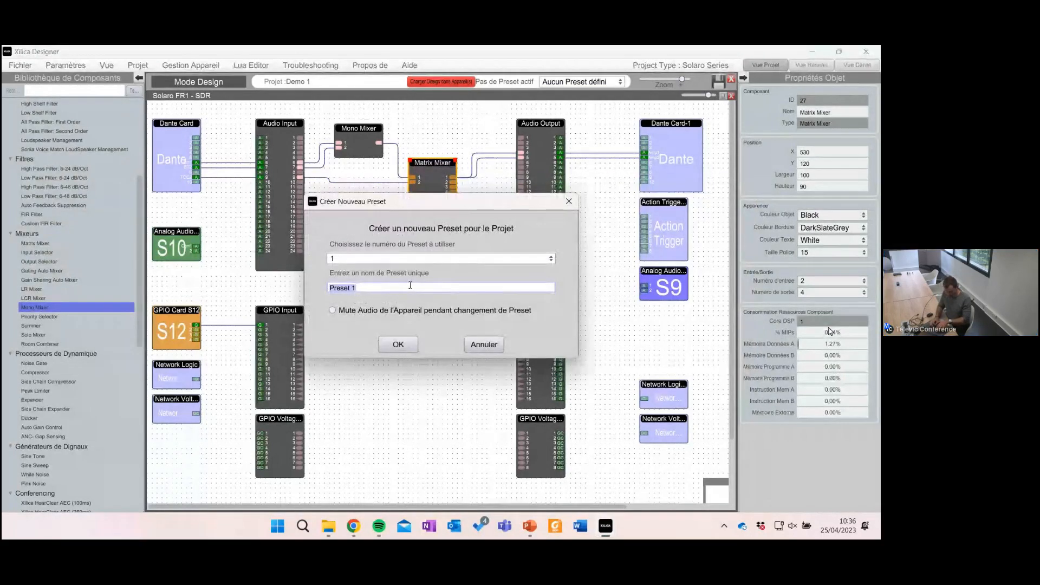
text(Musique)
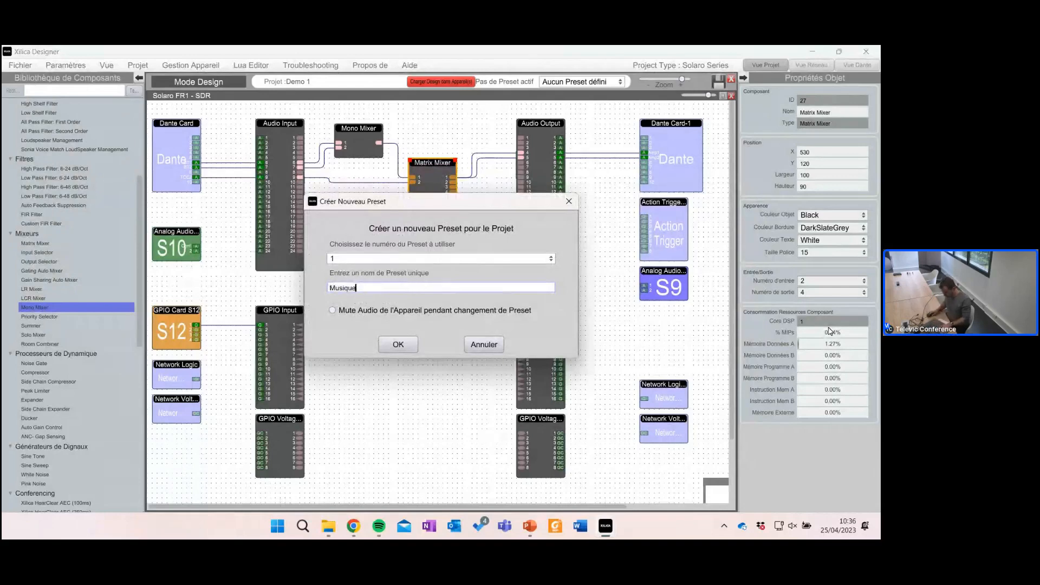
click(397, 345)
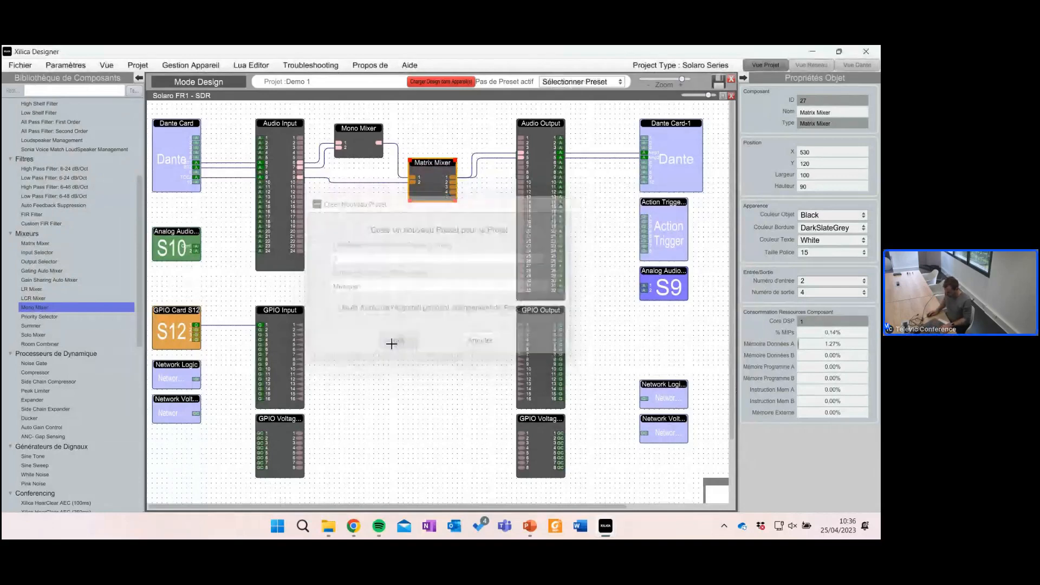
click(429, 291)
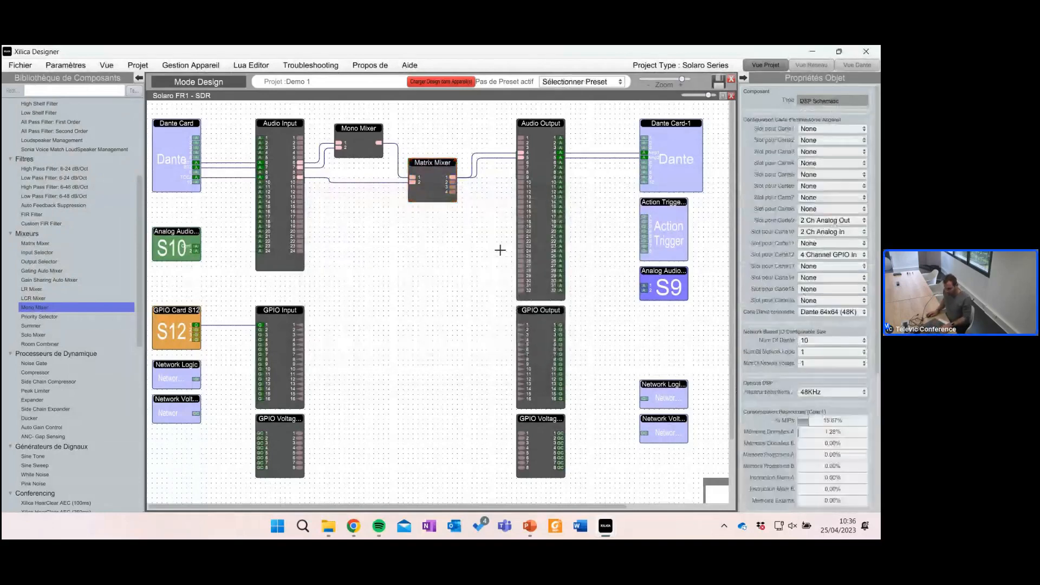
Step: Lower the Mono Mixer's master gain to -10.9 dB and close its control window
click(352, 143)
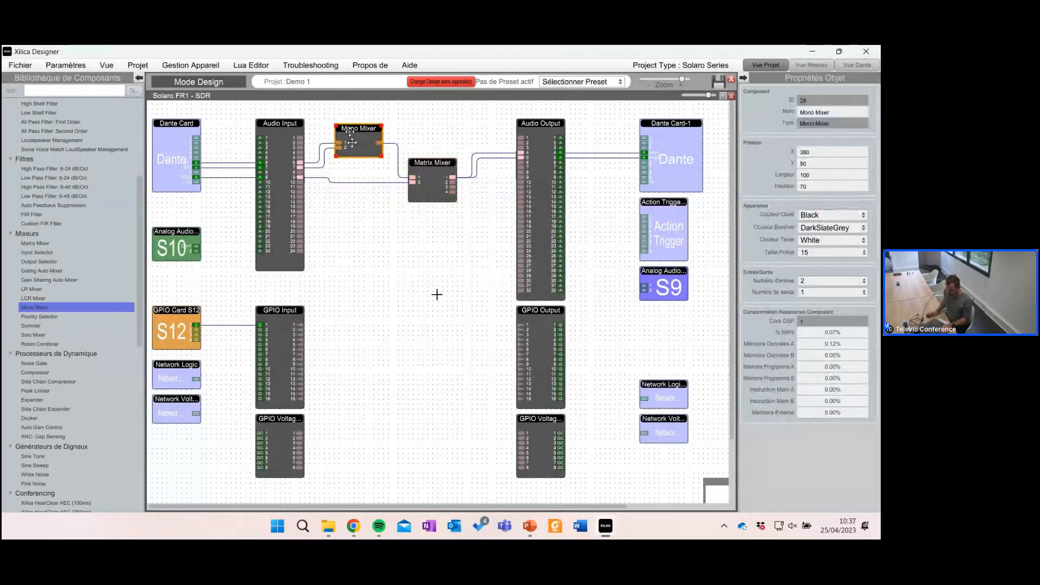
double_click(352, 142)
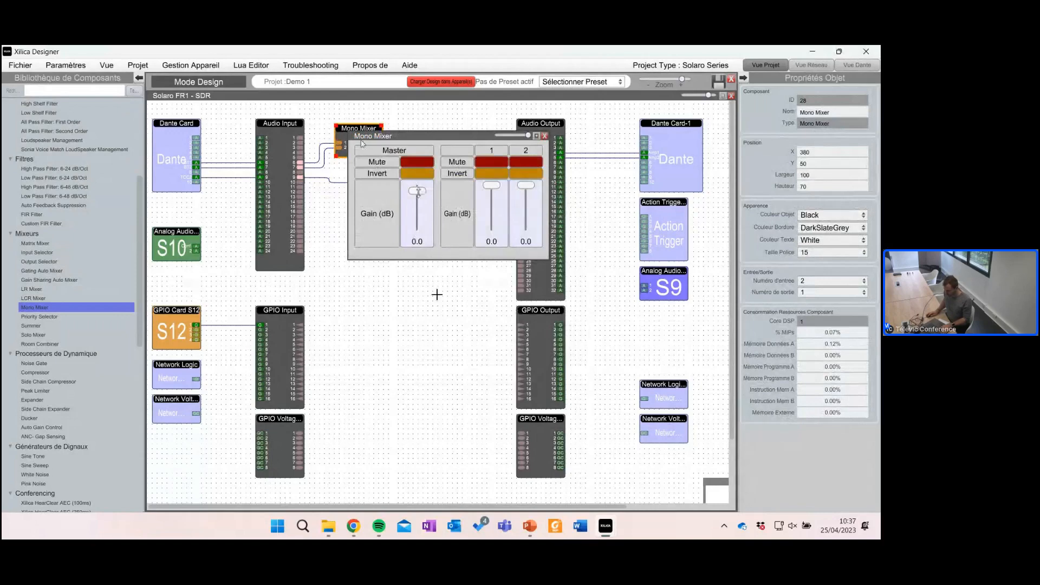
drag(416, 190, 416, 195)
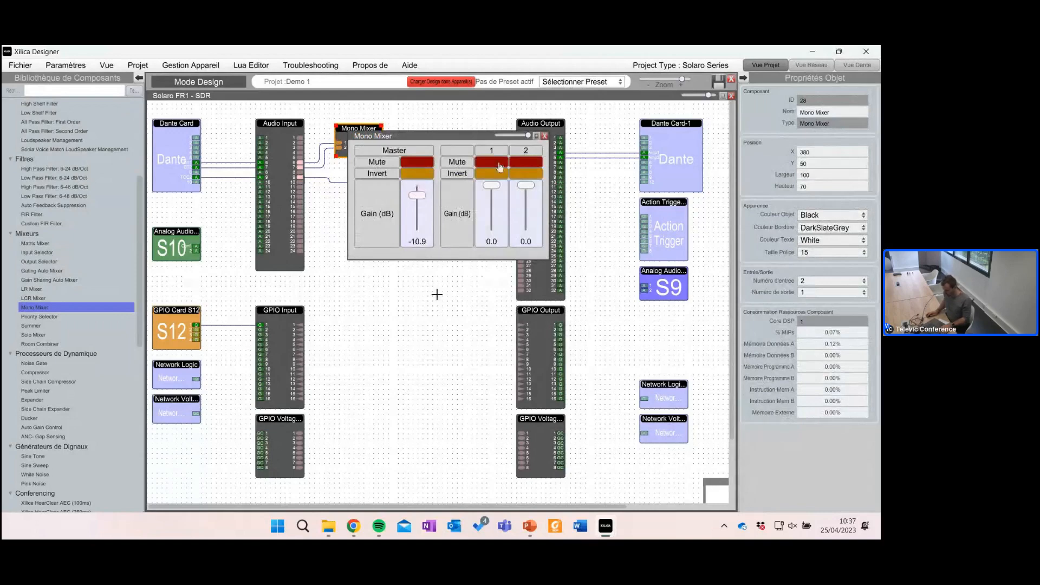
click(544, 136)
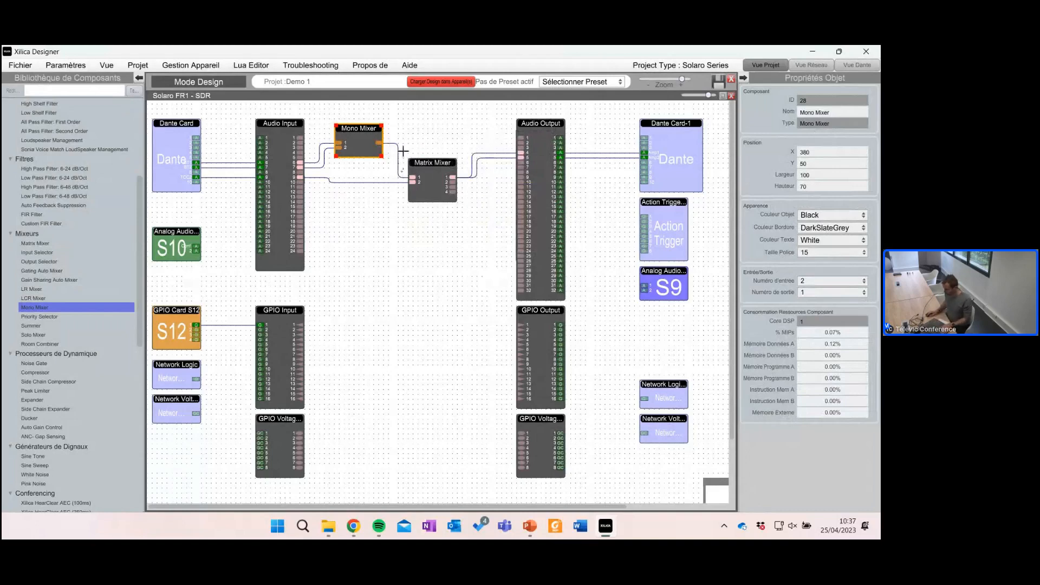
Step: Return to the project schematic and copy the Solaro FR1 - SDR device's values into a new preset, number 2, named "Musique Volume"
click(730, 96)
click(326, 192)
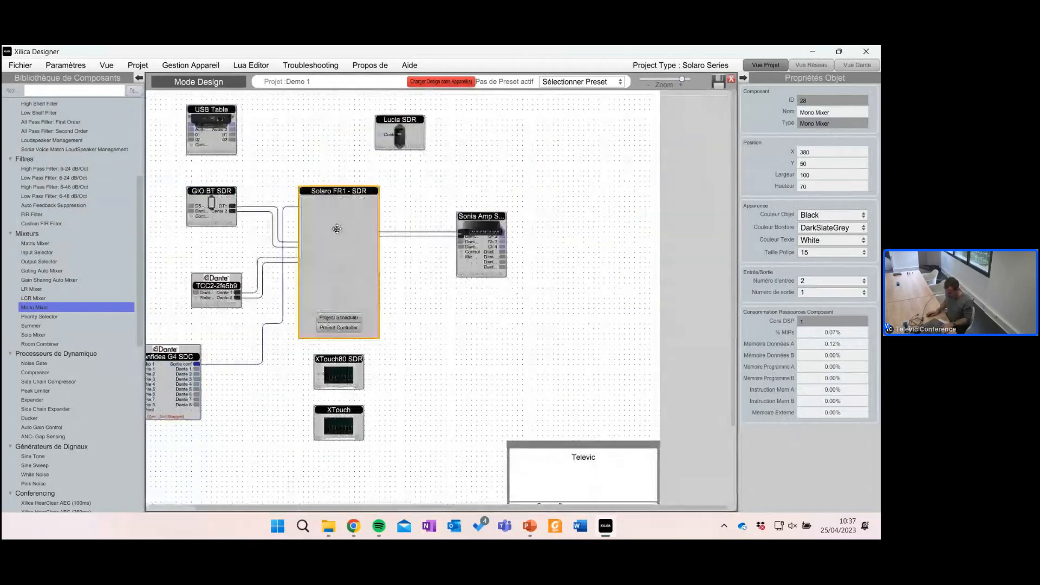
right_click(345, 233)
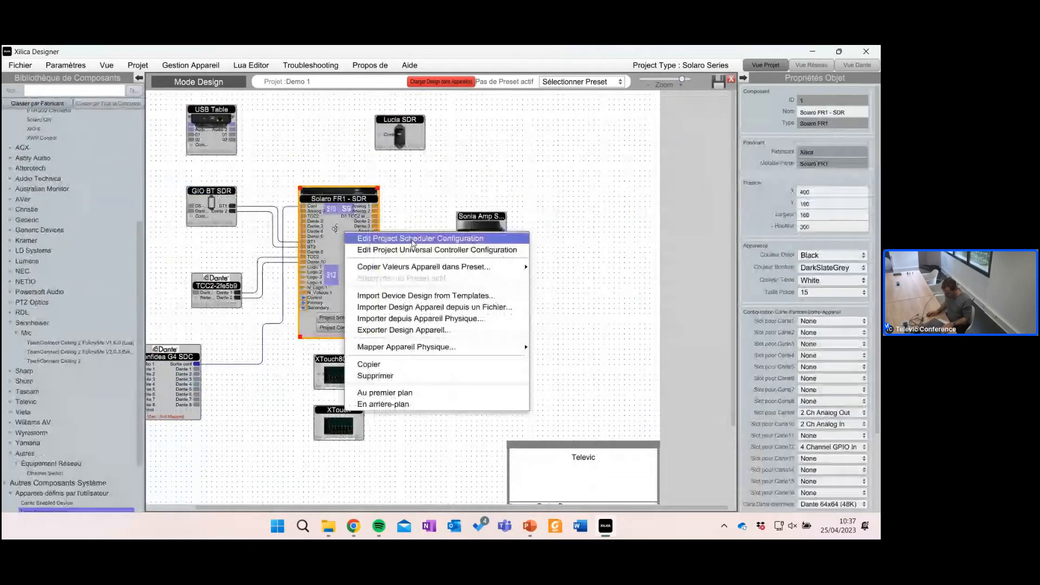
mouse_move(436, 270)
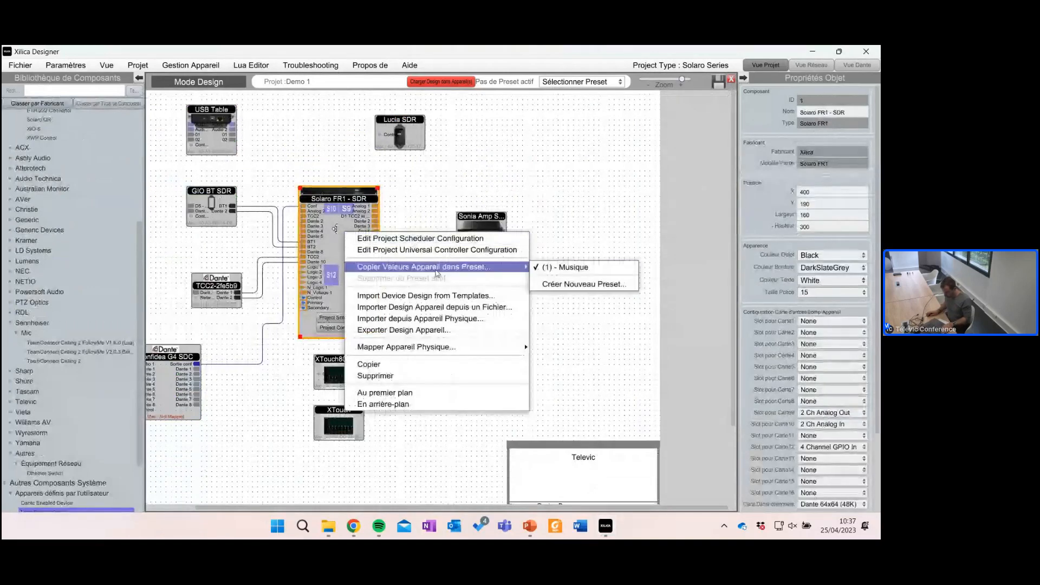
click(583, 284)
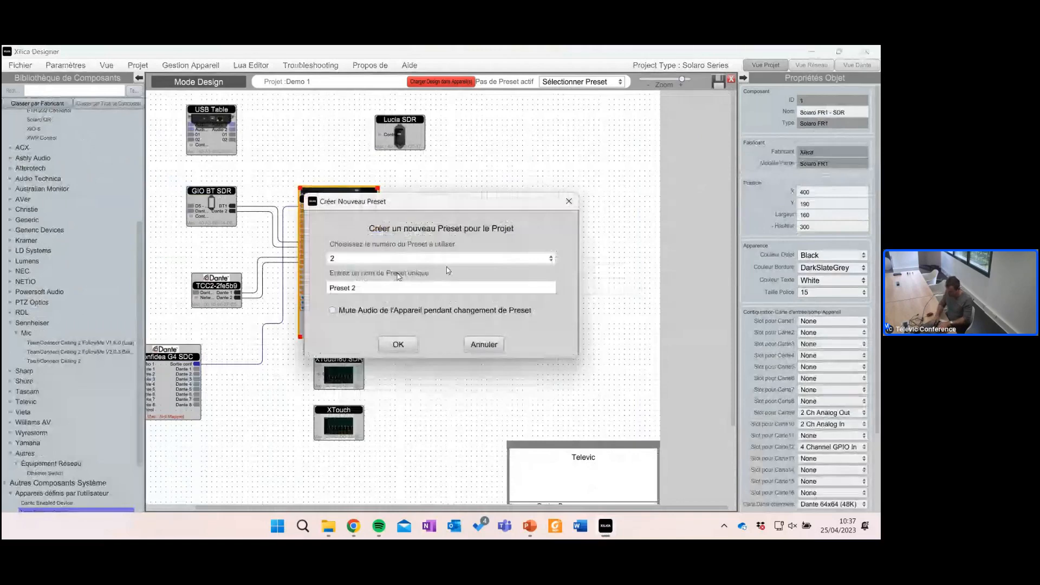
text(Musiqu)
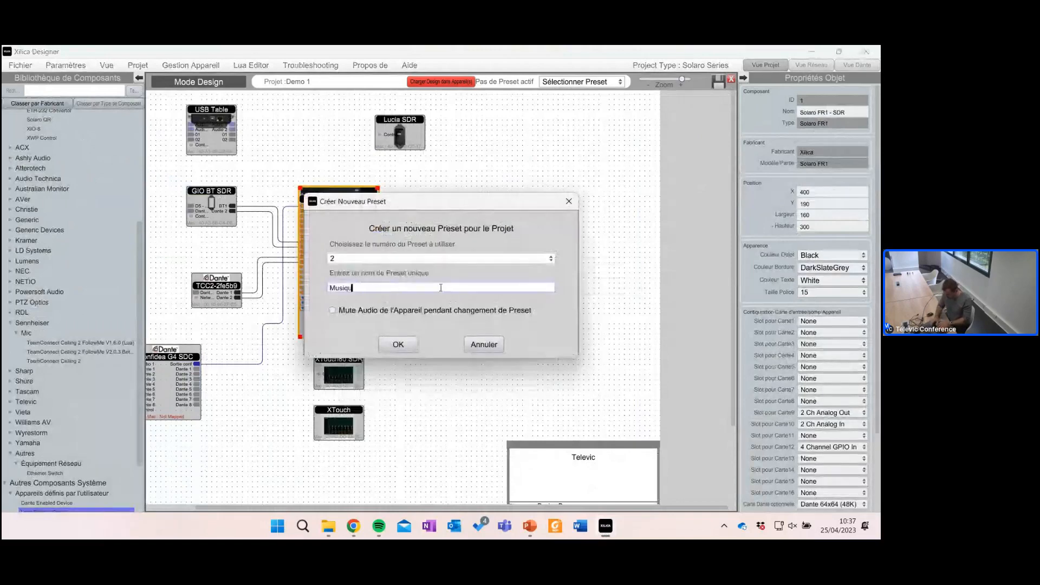
text(e Volume)
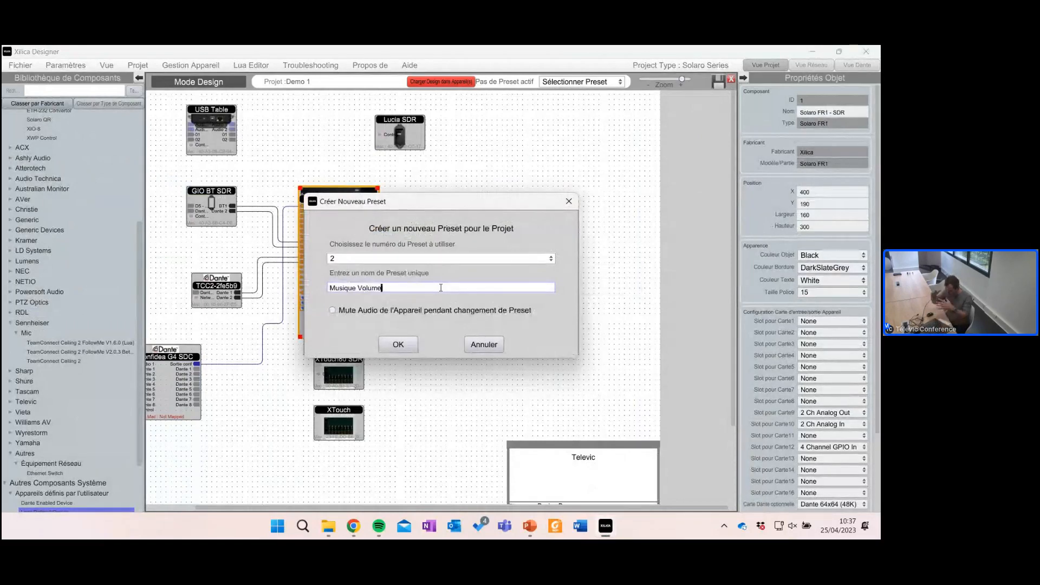
key(Return)
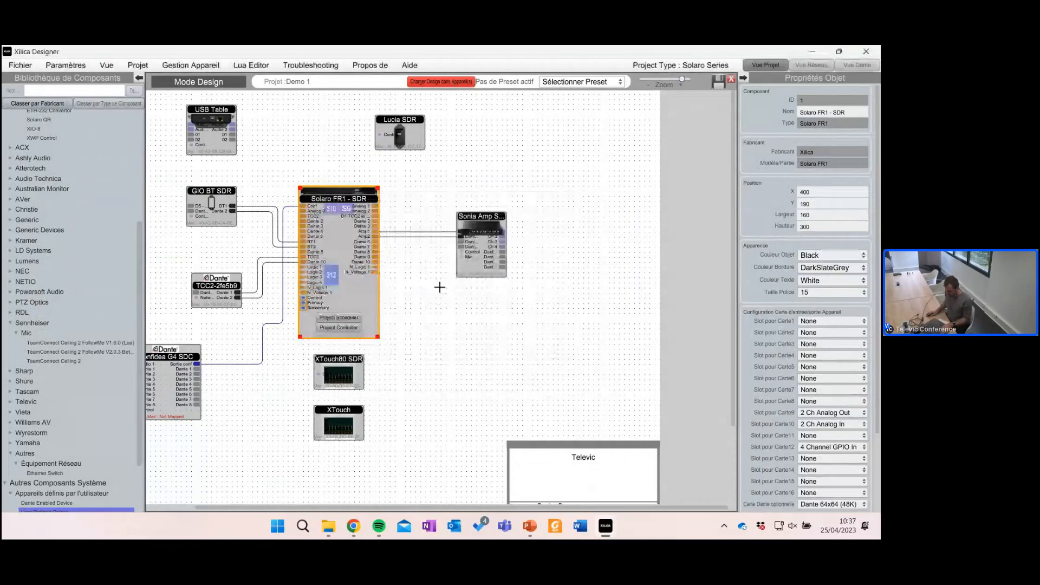
click(402, 198)
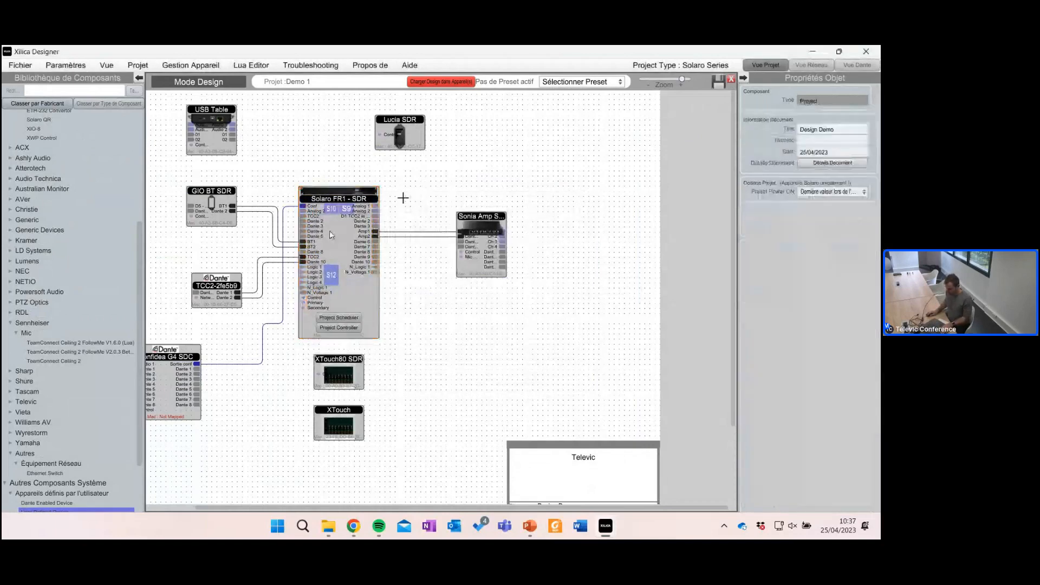
Step: Apply preset 2, "Musique Volume", to the design and acknowledge the confirmation
click(582, 81)
click(594, 113)
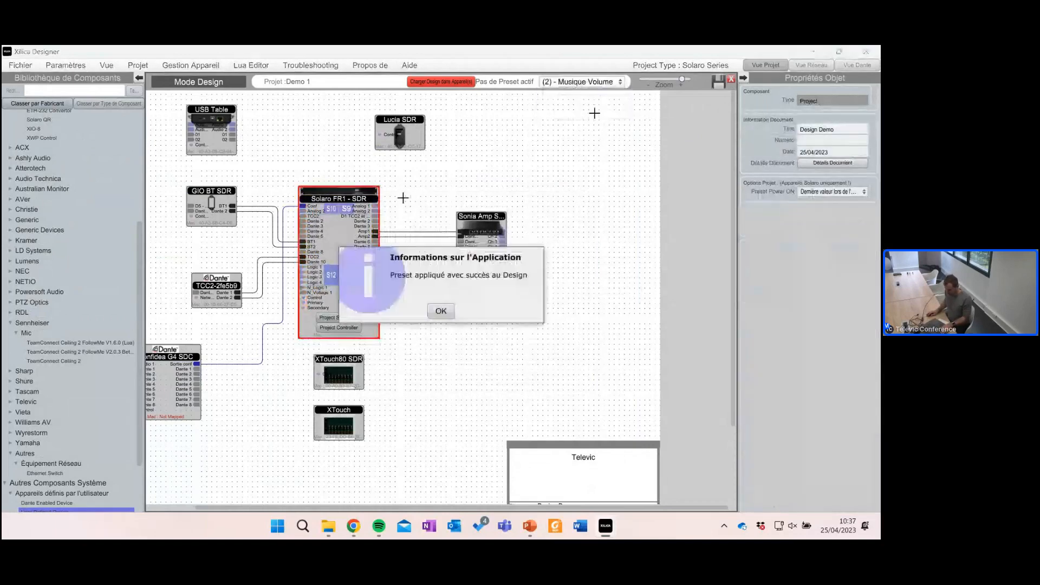
click(441, 310)
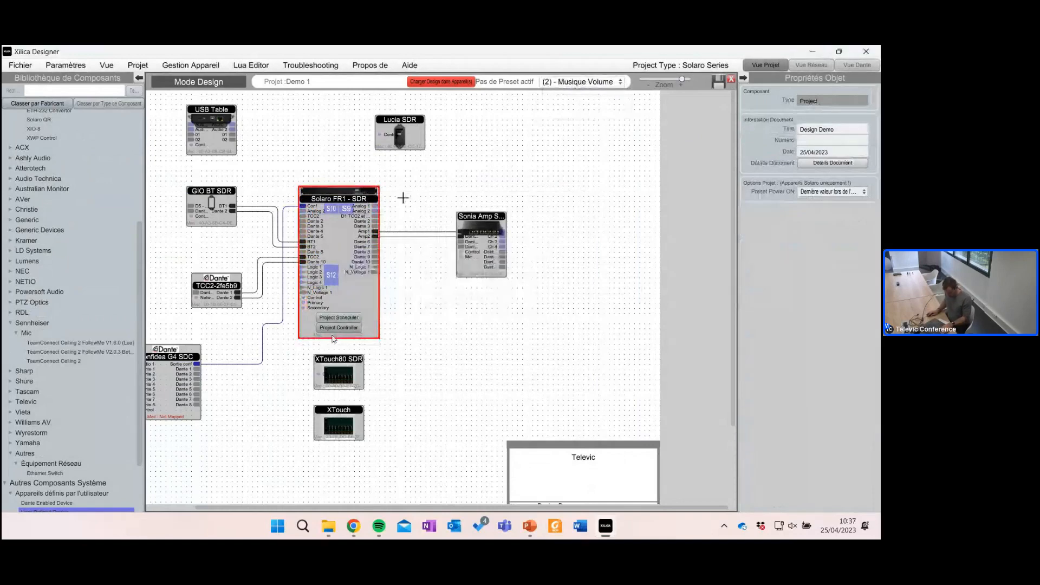
Step: Open the Solaro FR1 - SDR device's schematic and apply preset 1, "Musique", to the design
double_click(340, 231)
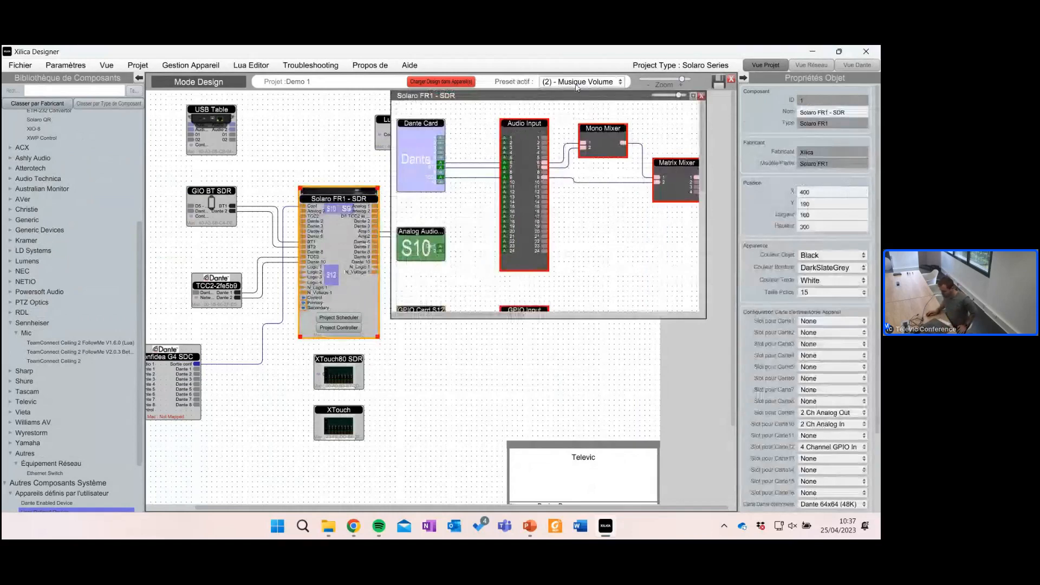
click(577, 88)
click(577, 118)
key(Return)
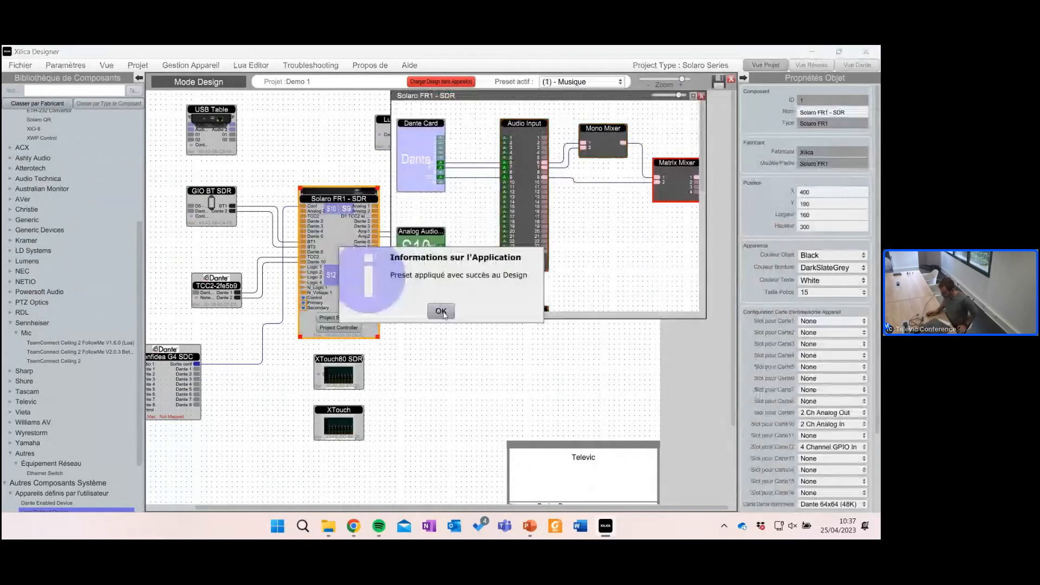
Step: In the Matrix Mixer, disconnect input 1 from all four outputs and connect input 2 to outputs 1 and 2
drag(634, 99, 468, 99)
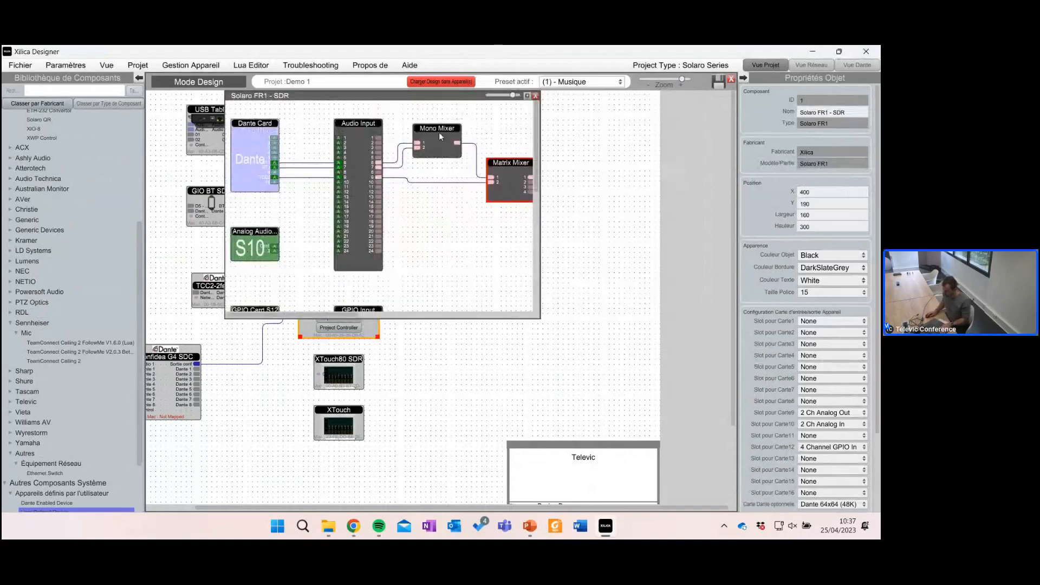
click(527, 96)
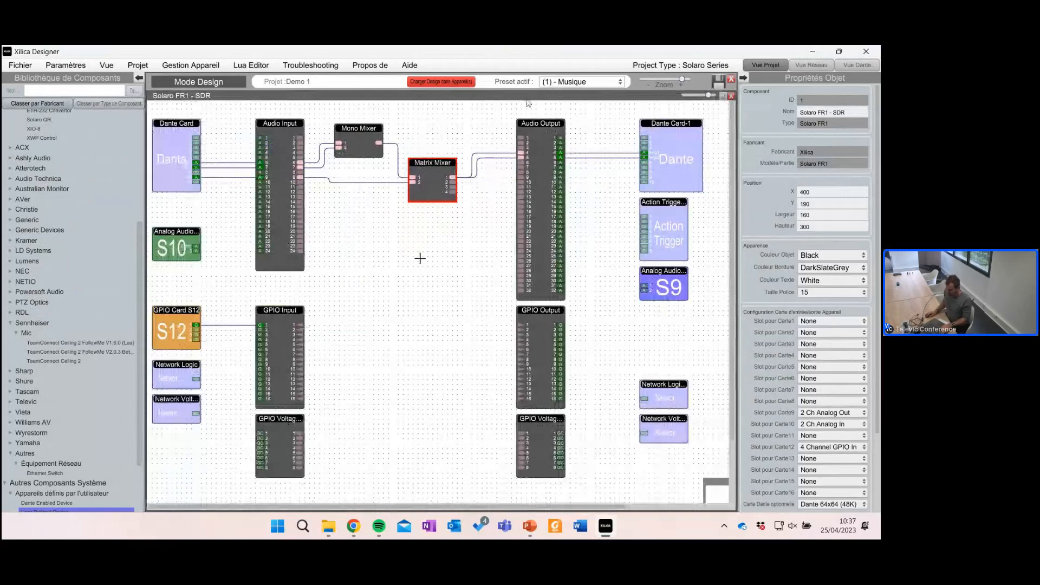
click(435, 171)
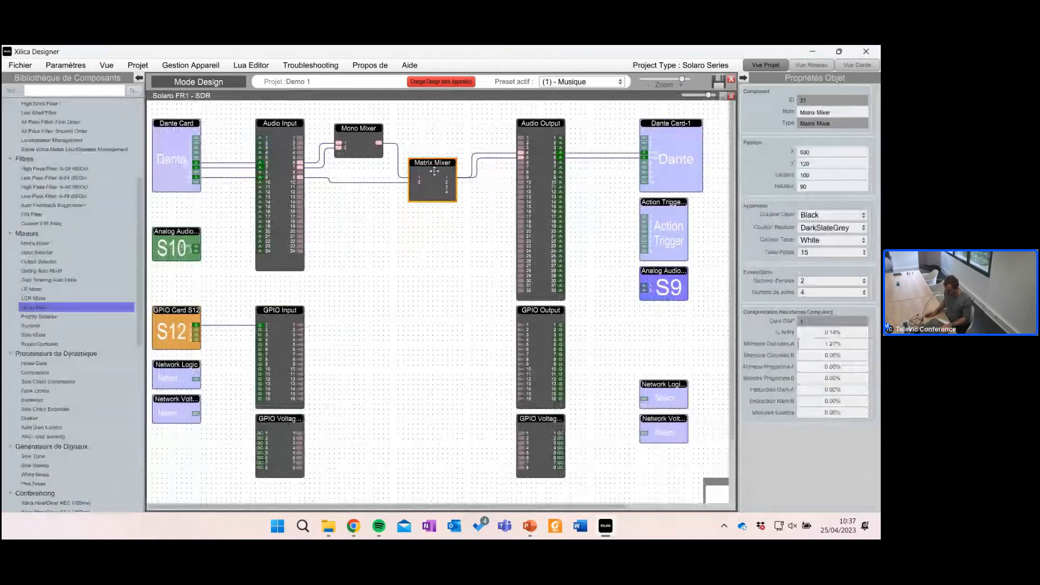
double_click(434, 172)
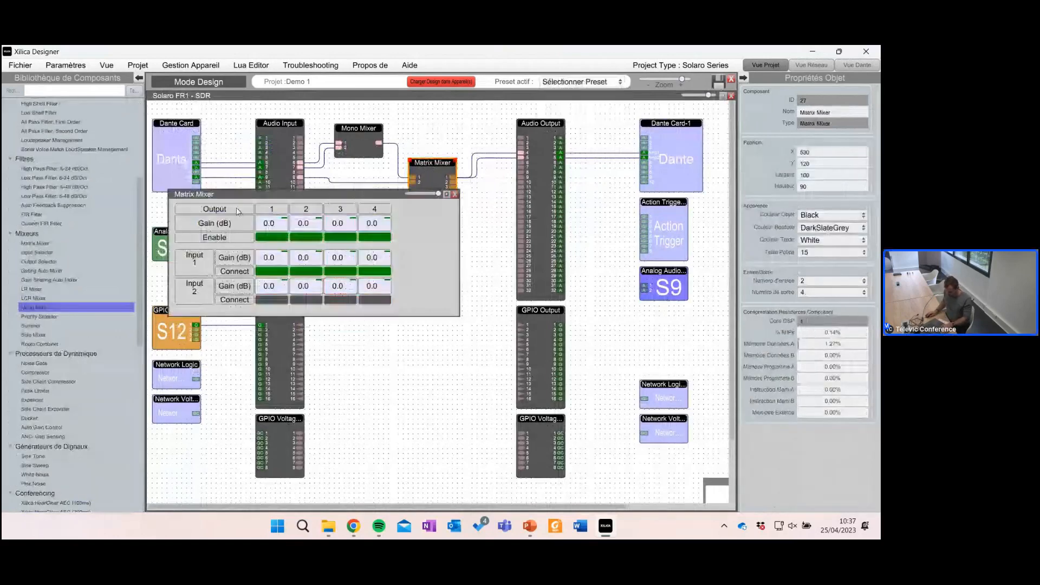
click(281, 272)
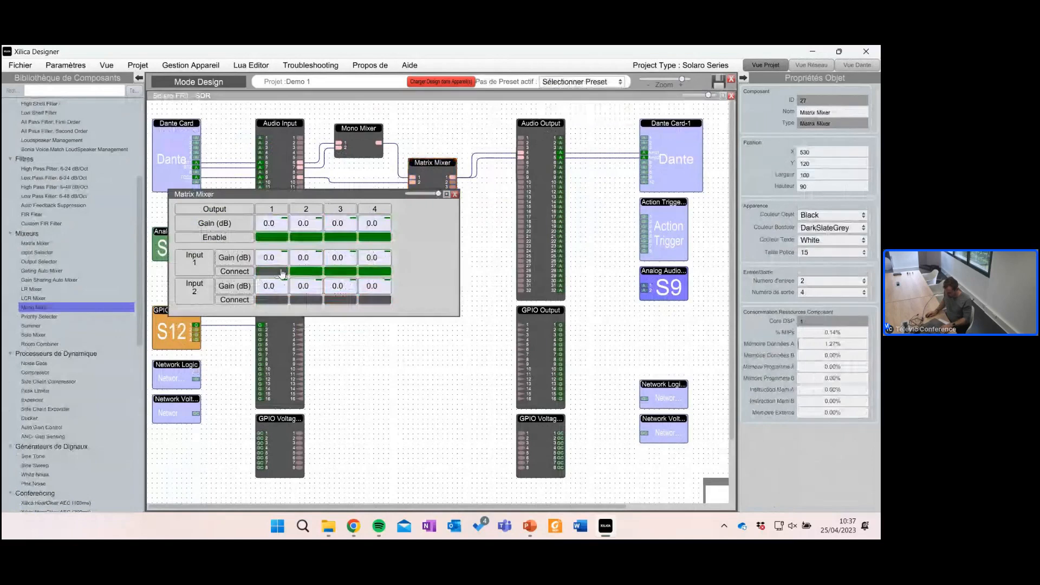
click(306, 273)
click(354, 273)
click(369, 274)
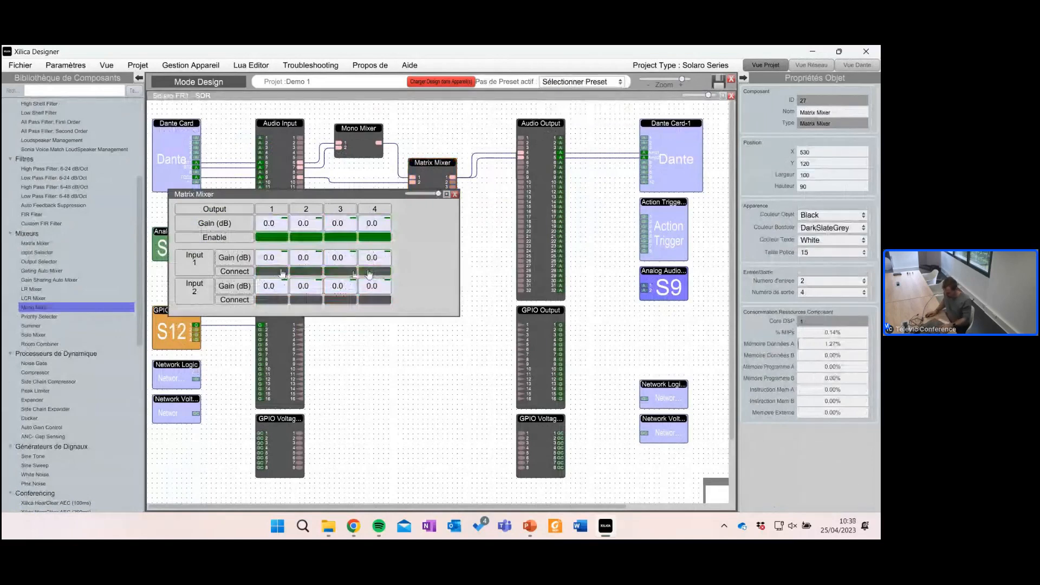
click(301, 303)
click(266, 301)
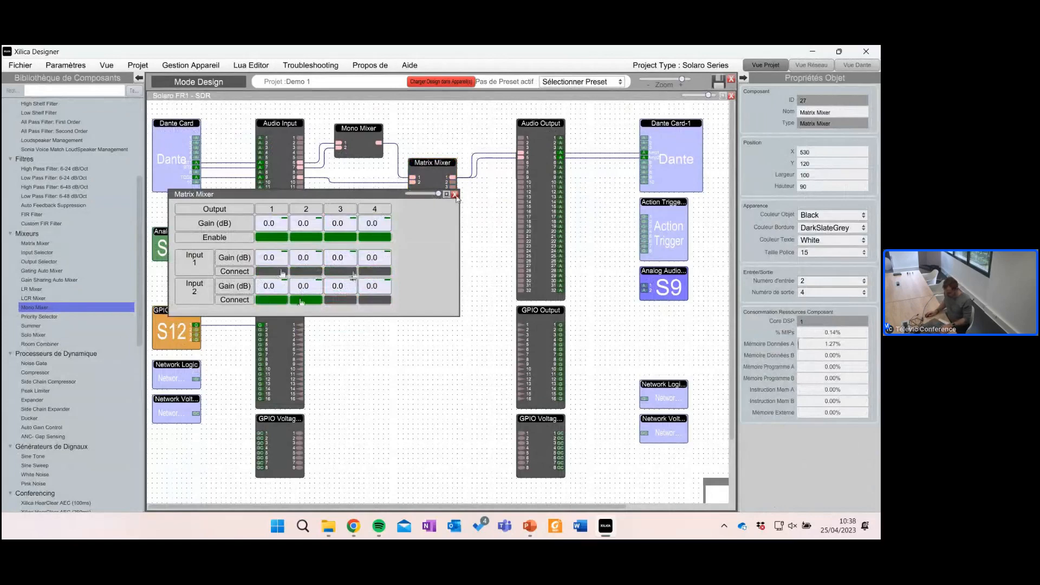
click(455, 194)
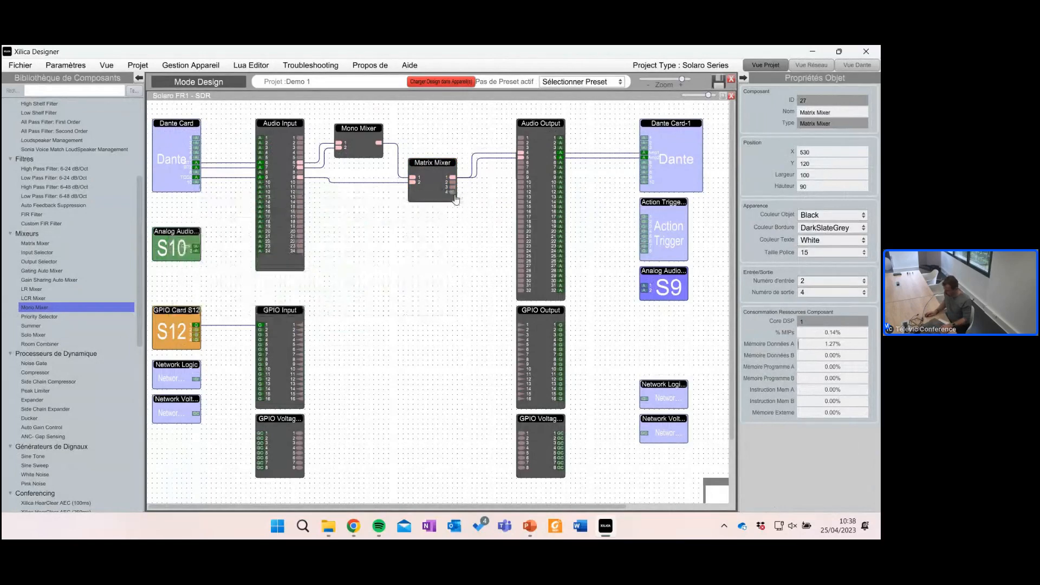
Step: Save the Matrix Mixer module's values in a new project preset, number 3, named "Visio"
right_click(429, 180)
mouse_move(555, 186)
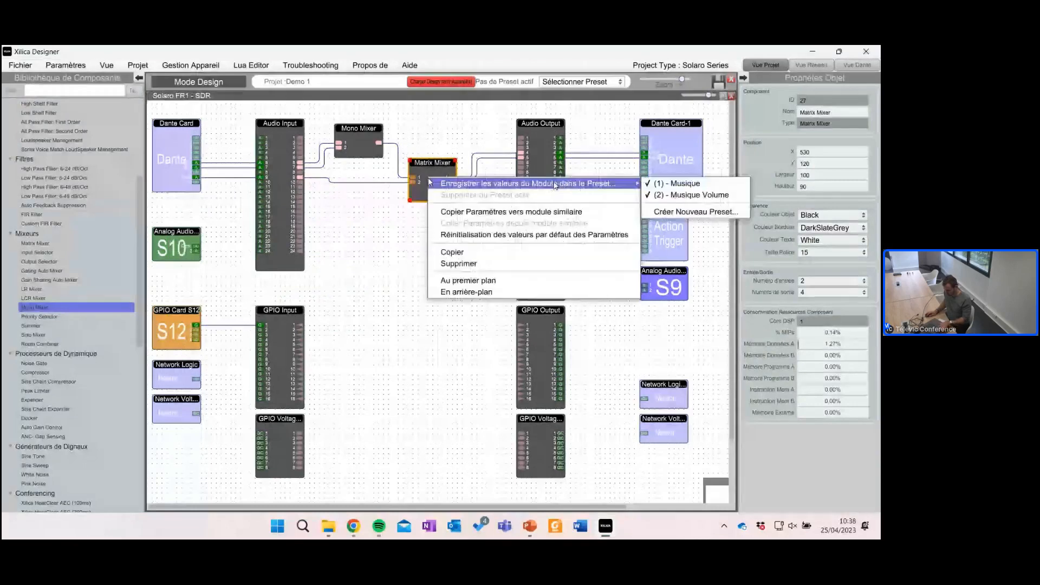
click(695, 211)
text(Visio)
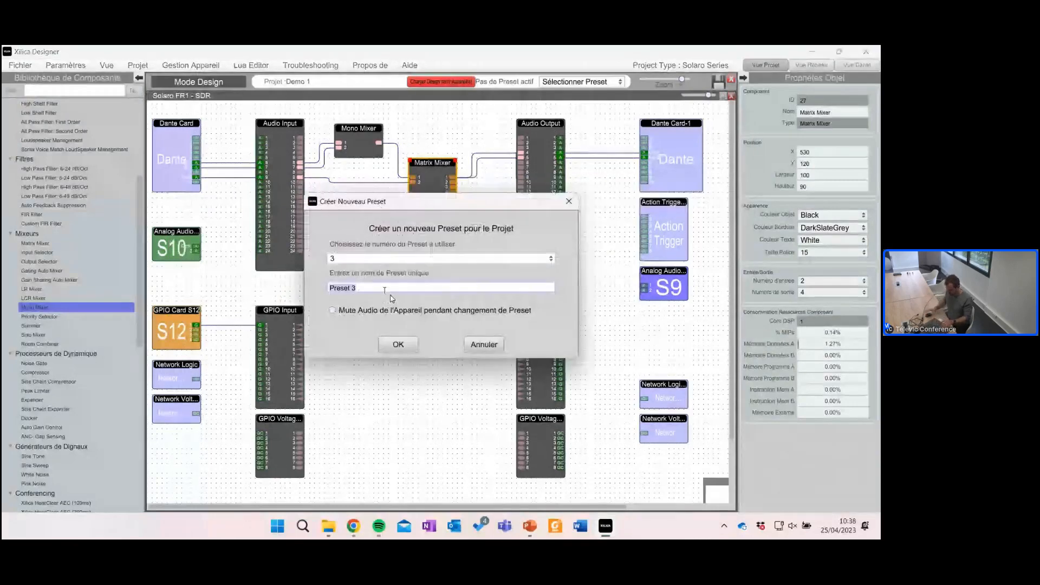
key(Return)
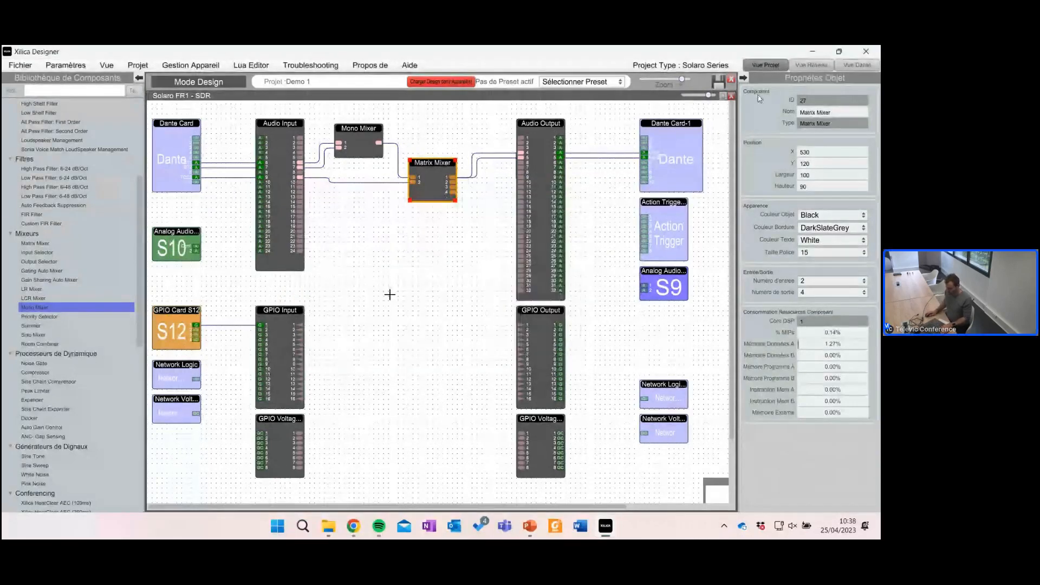
Step: Return to the project schematic and review the saved presets in the system preset manager
click(731, 96)
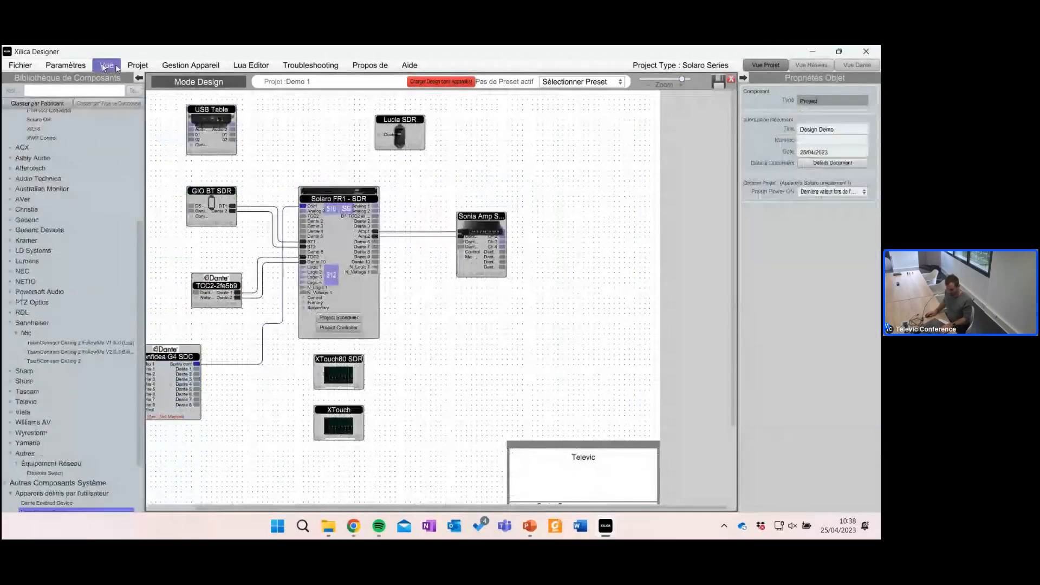
click(137, 65)
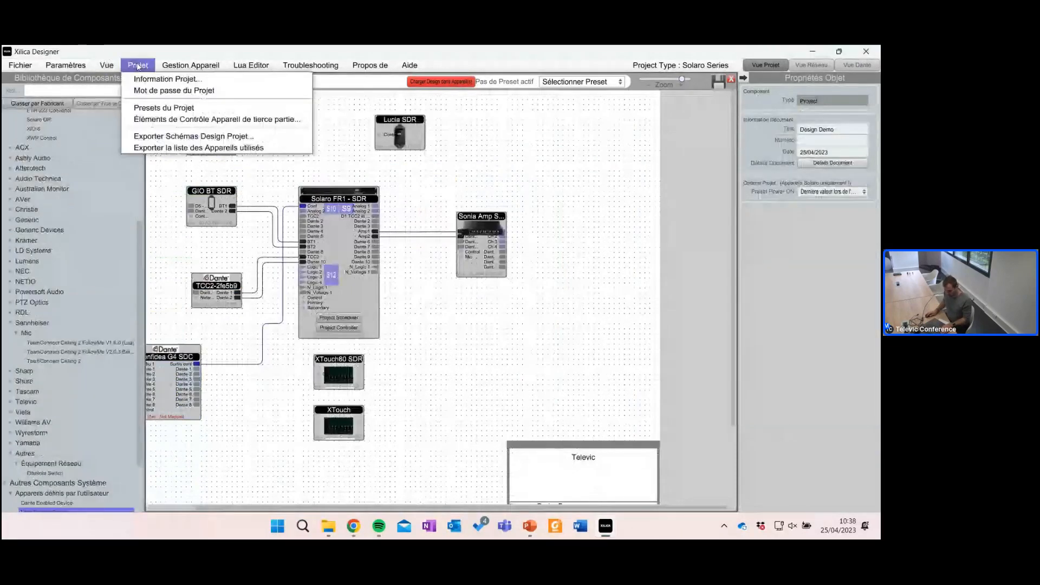
click(154, 108)
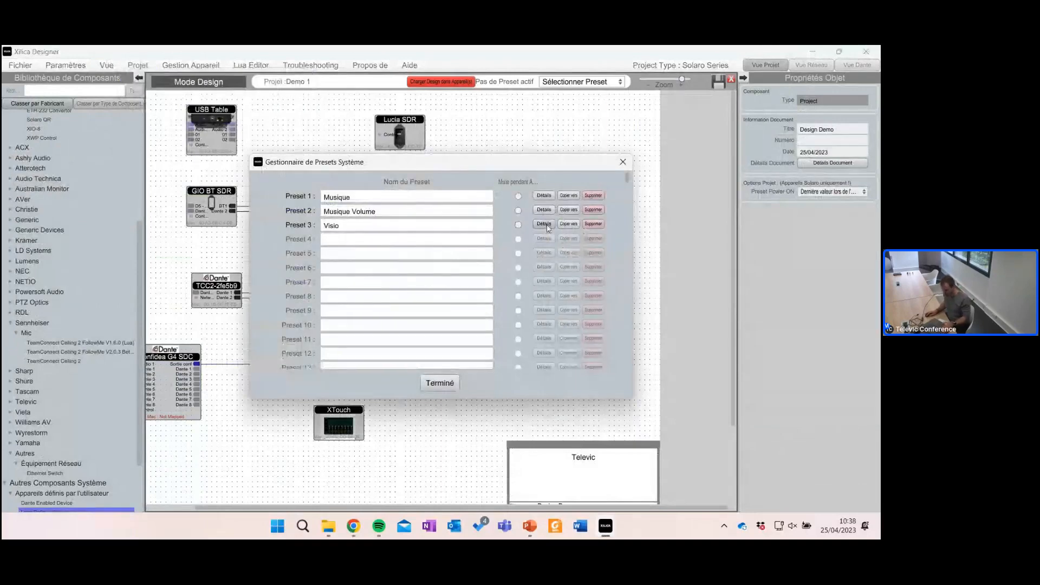
click(621, 162)
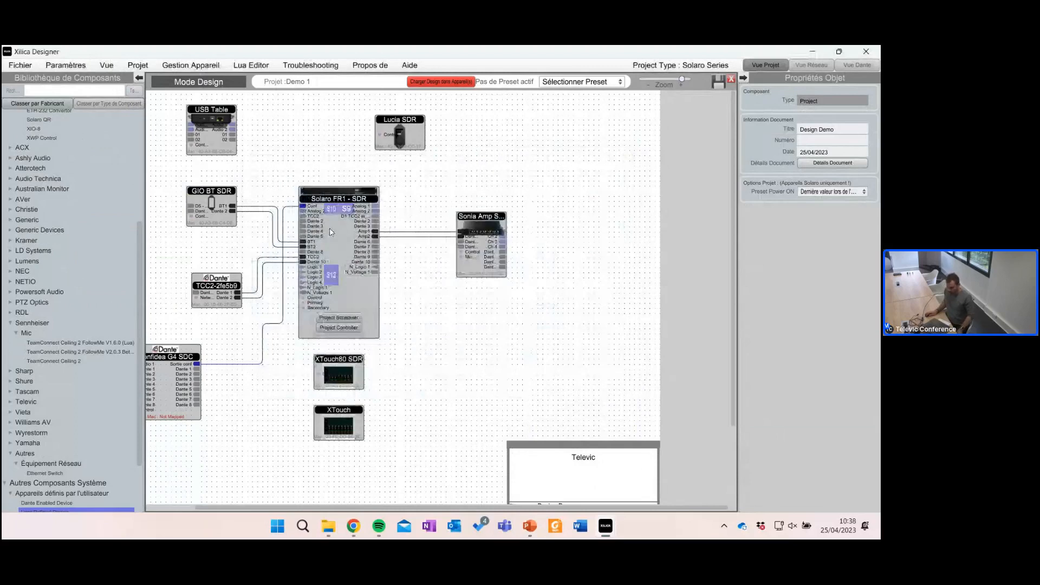
Step: Reopen the Solaro FR1 - SDR schematic at full size and move the Action Trigger module below the S9 analog card
click(342, 230)
double_click(343, 231)
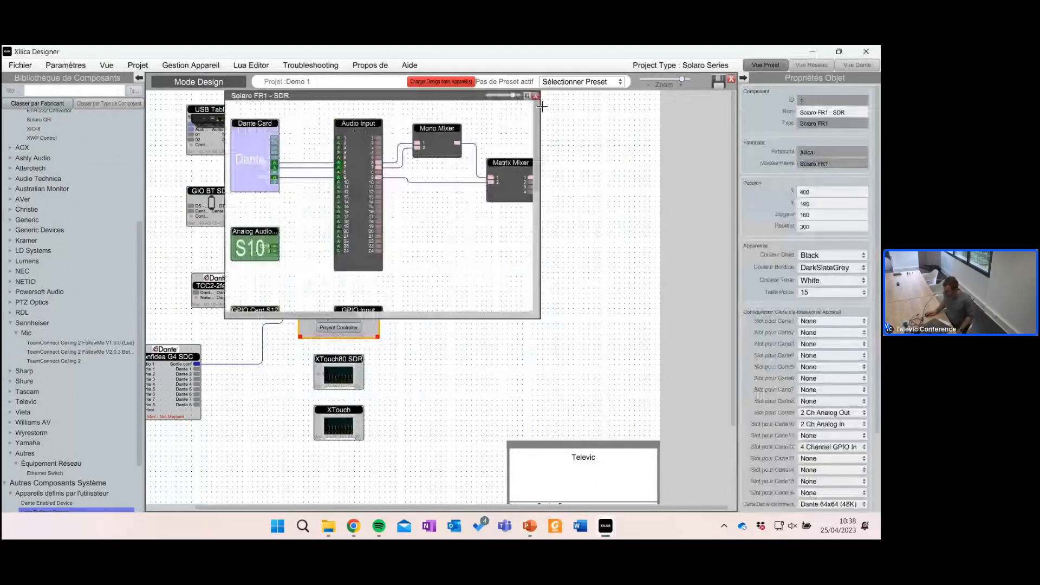
drag(622, 140, 663, 139)
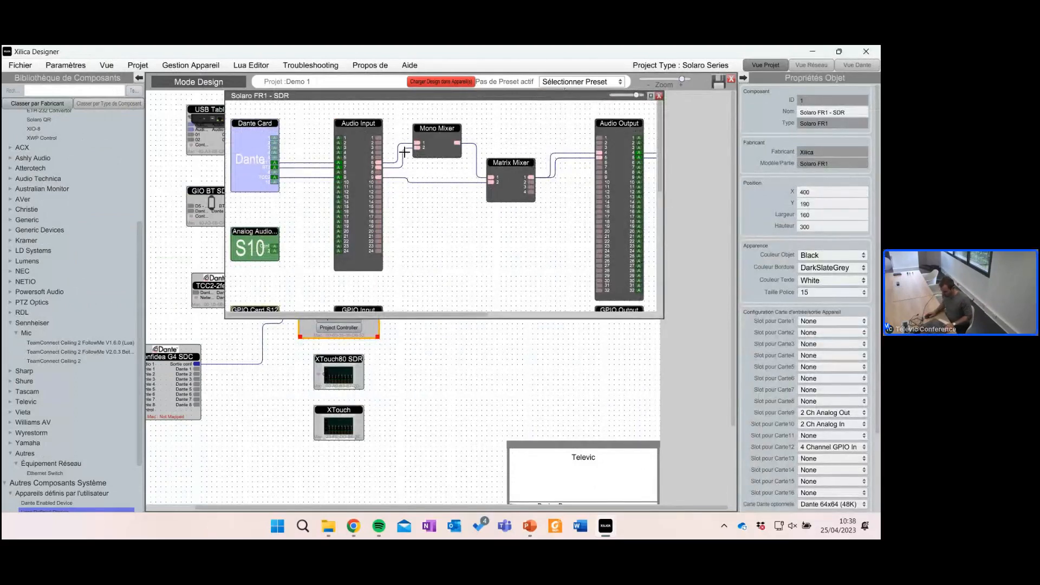
scroll(449, 225, down, 2)
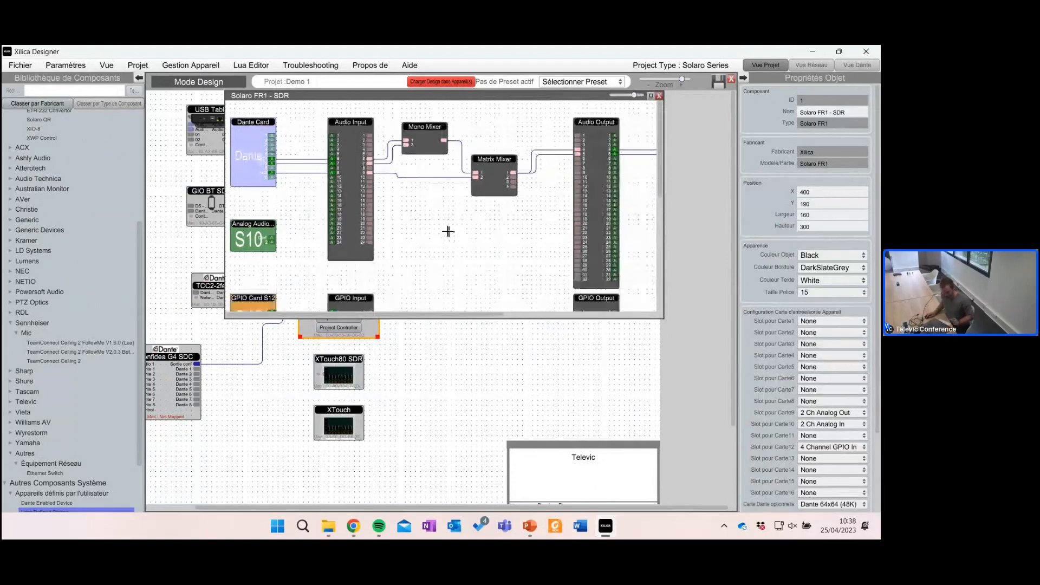
scroll(449, 221, down, 1)
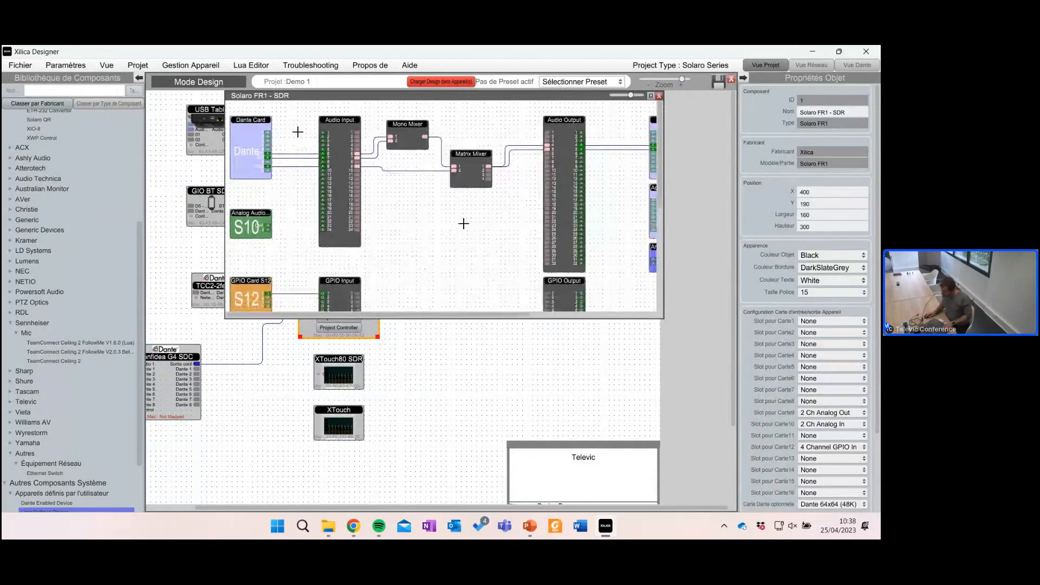
click(651, 96)
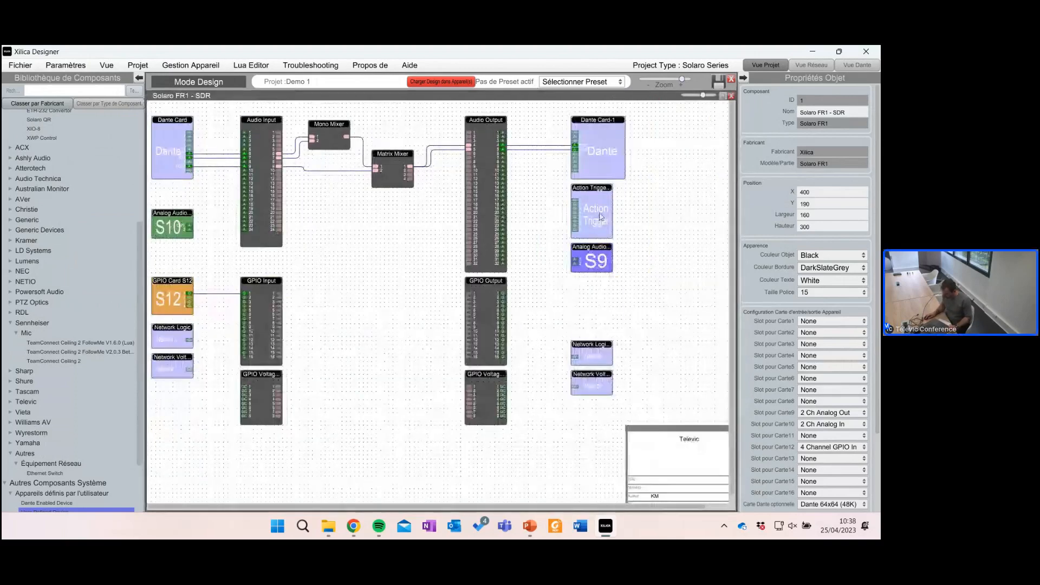
drag(597, 209, 600, 303)
click(519, 284)
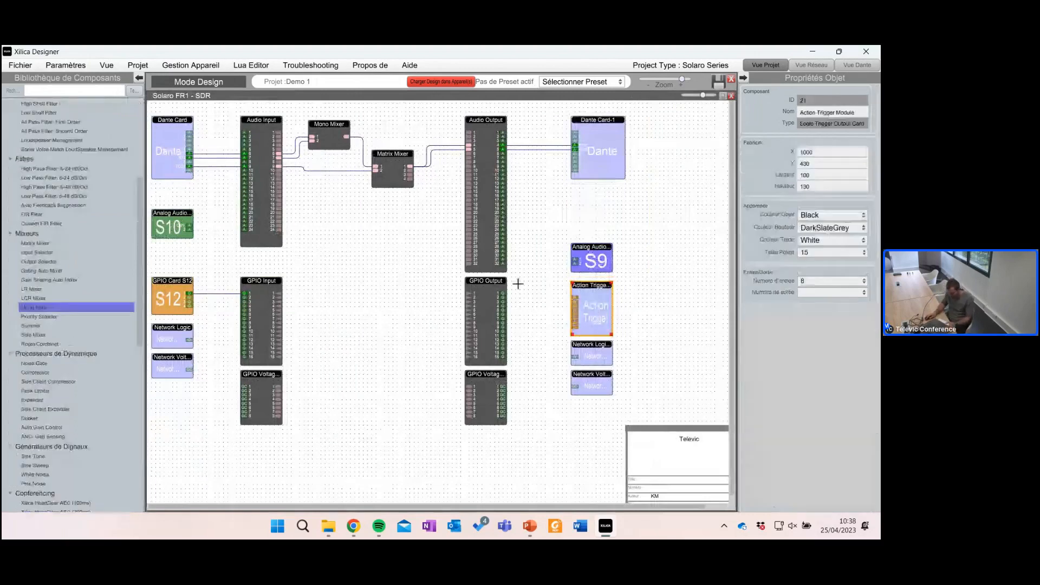
Step: Wire GPIO Input 1 to GPIO Output 1, and GPIO Output 1 to the first input of the Action Trigger module
click(472, 296)
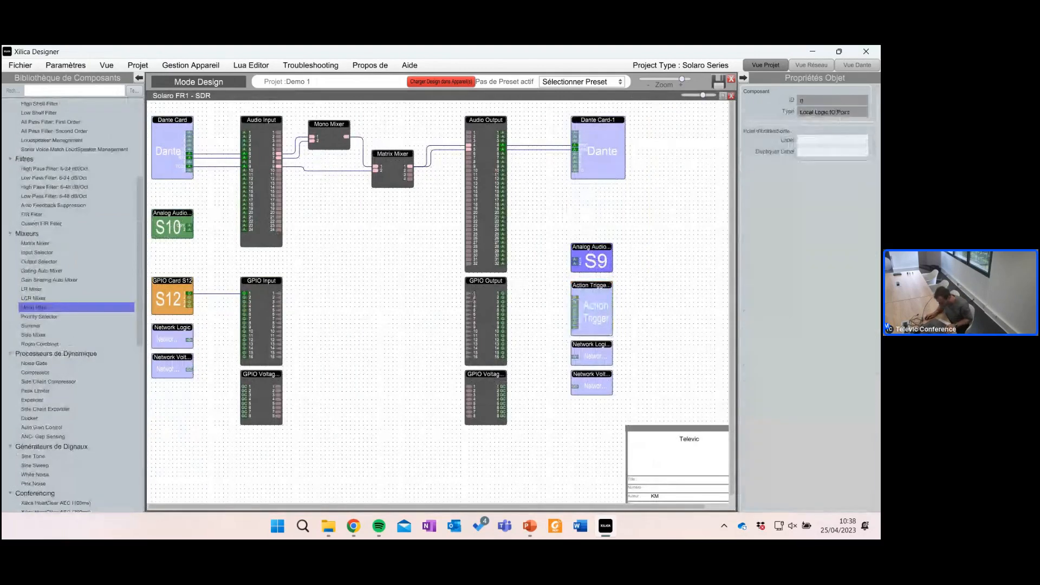
click(469, 292)
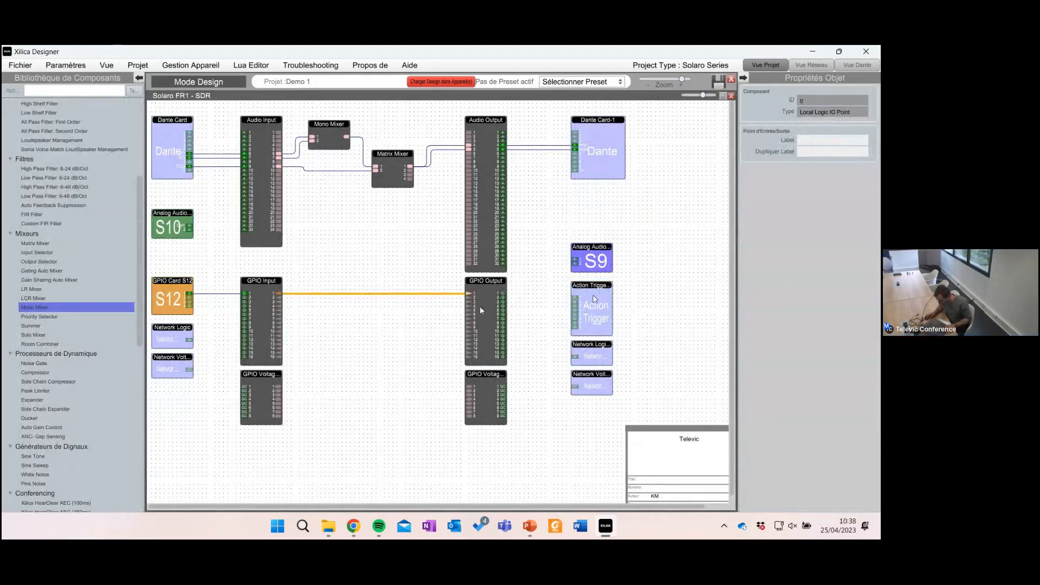
click(574, 297)
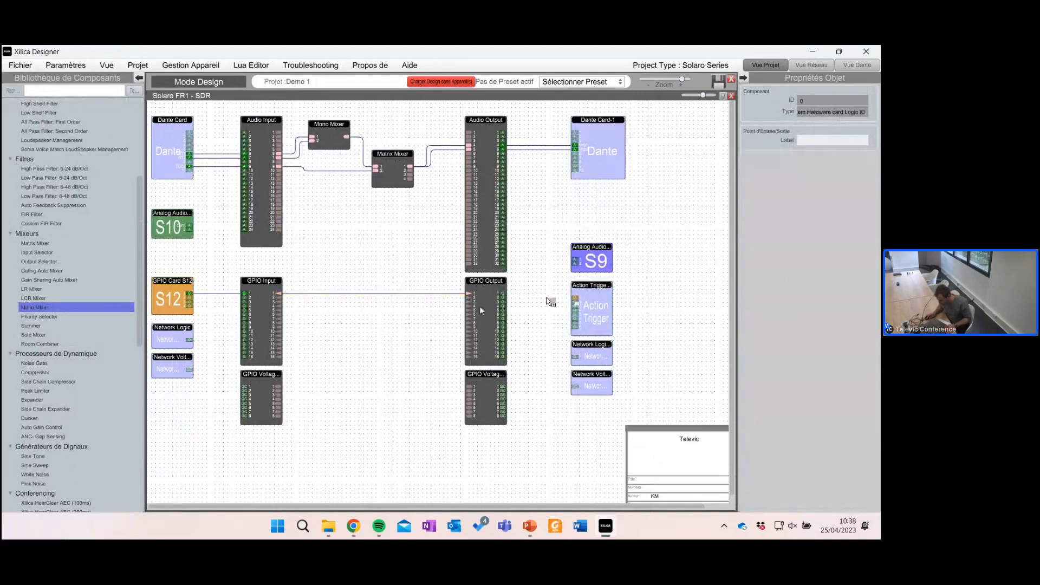
Step: Configure channel 1 of the Action Trigger module as a Preset Trigger that recalls Preset 1
double_click(600, 306)
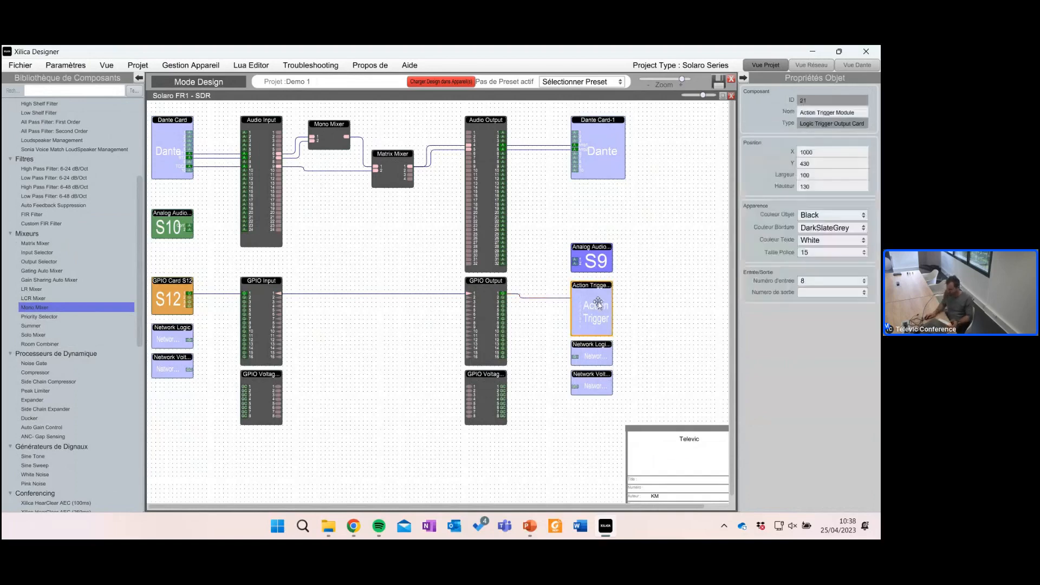
drag(623, 282, 592, 230)
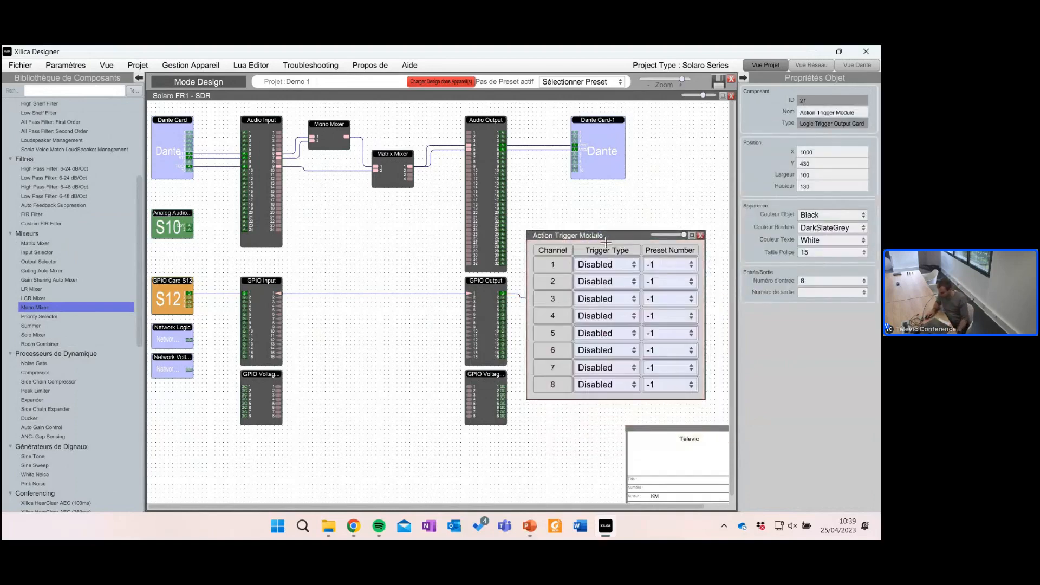
click(679, 264)
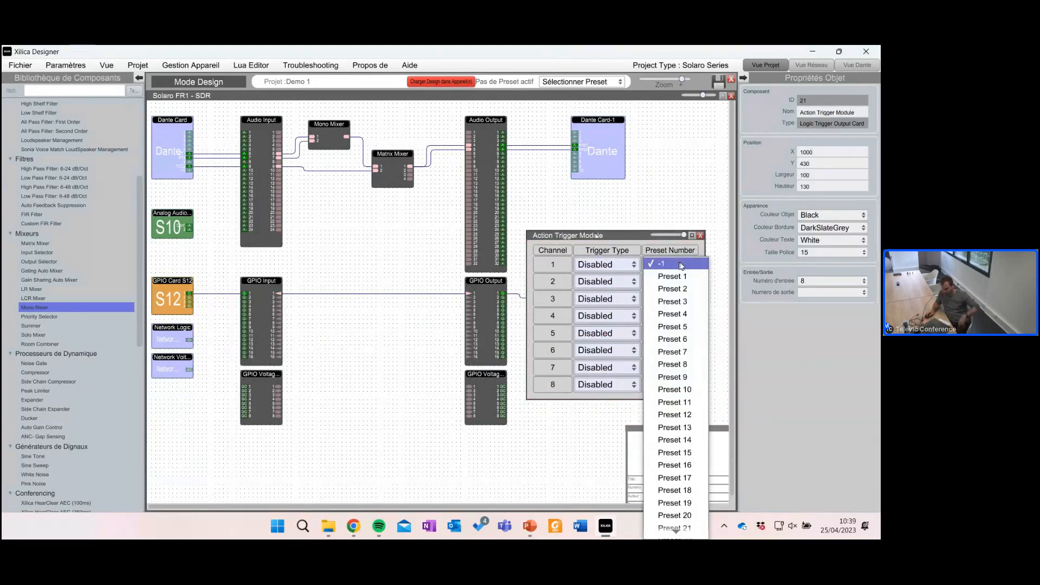
click(674, 276)
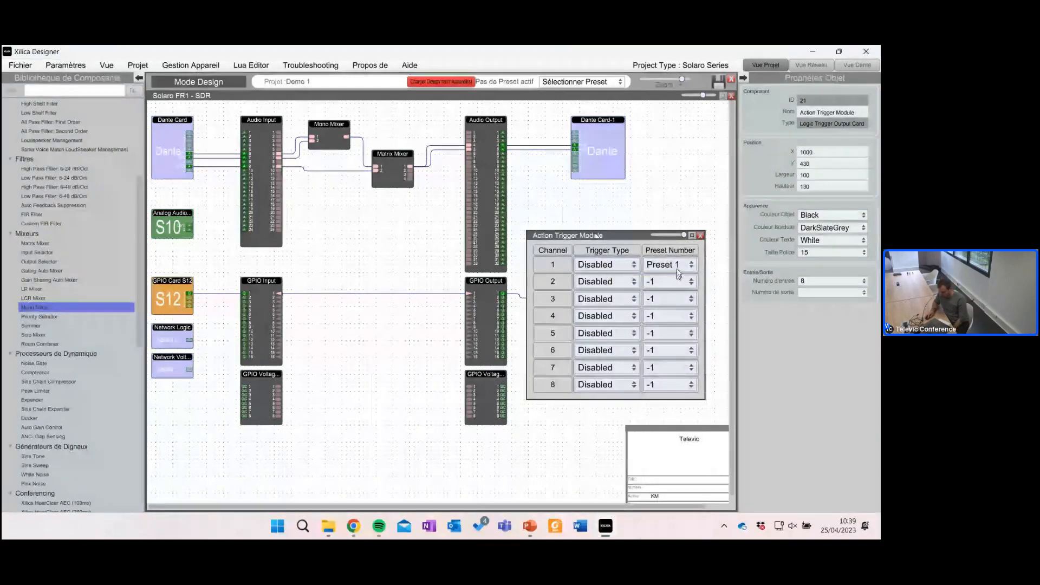
click(622, 286)
click(622, 290)
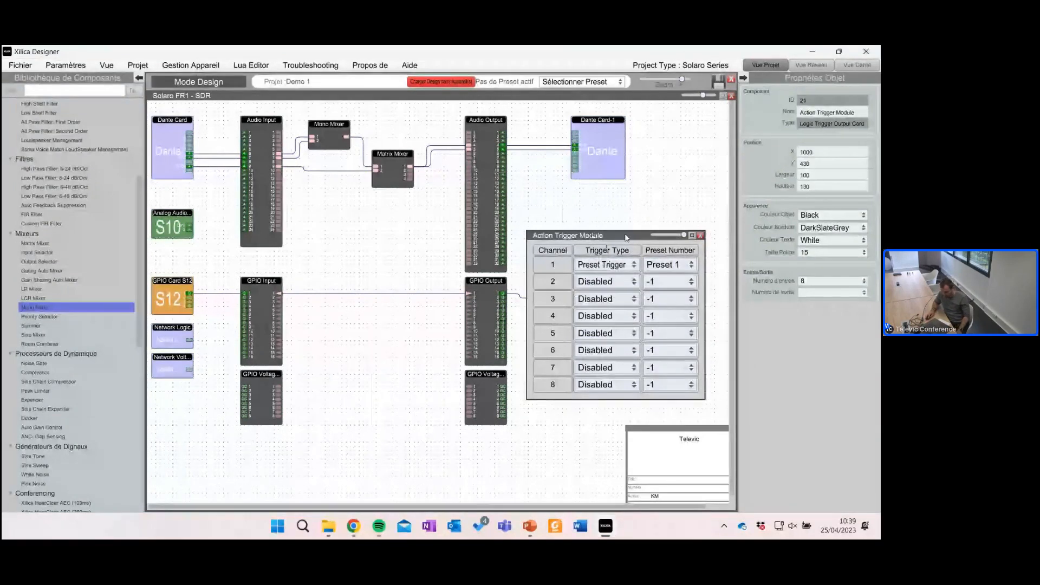
Step: Move the Action Trigger settings clear of the GPIO wiring and open the GPIO Output module's control window
drag(626, 237, 599, 108)
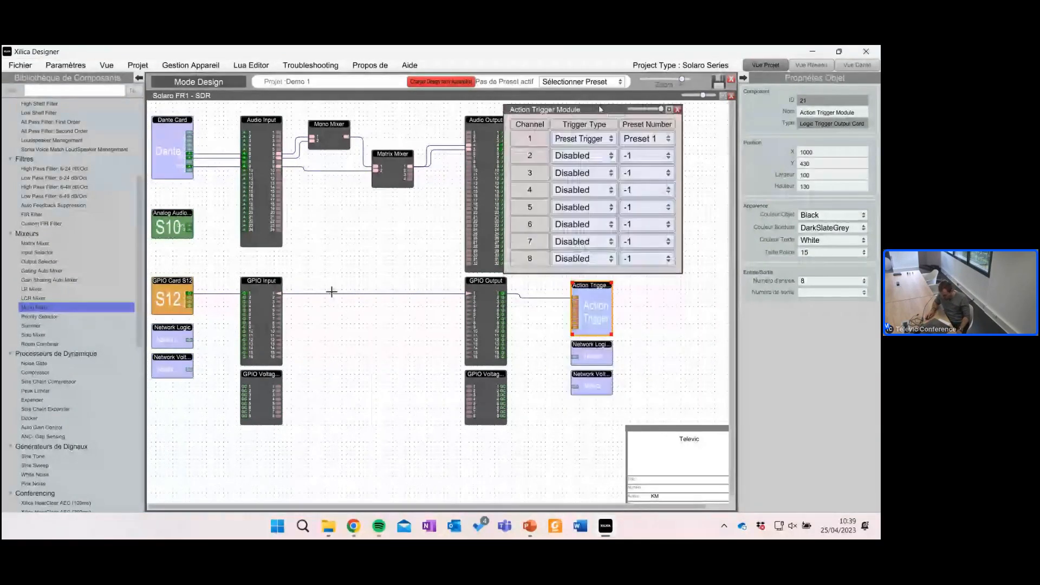
click(469, 295)
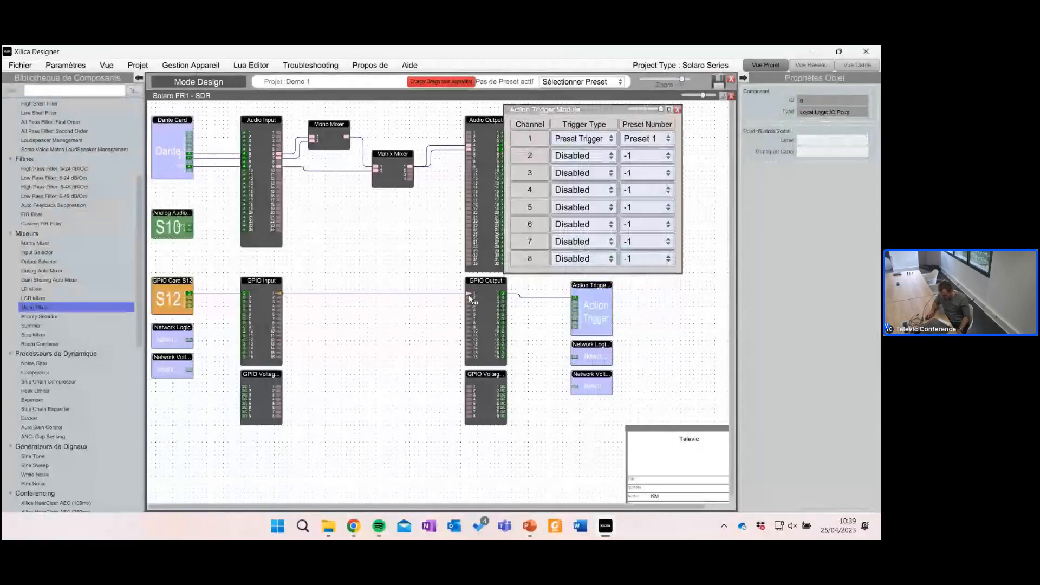
click(486, 297)
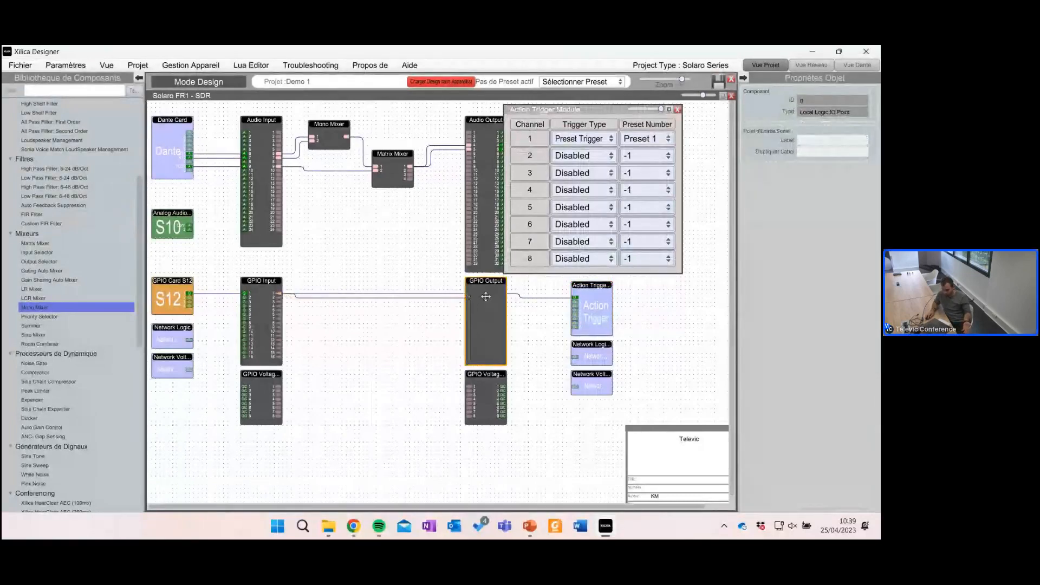
double_click(486, 296)
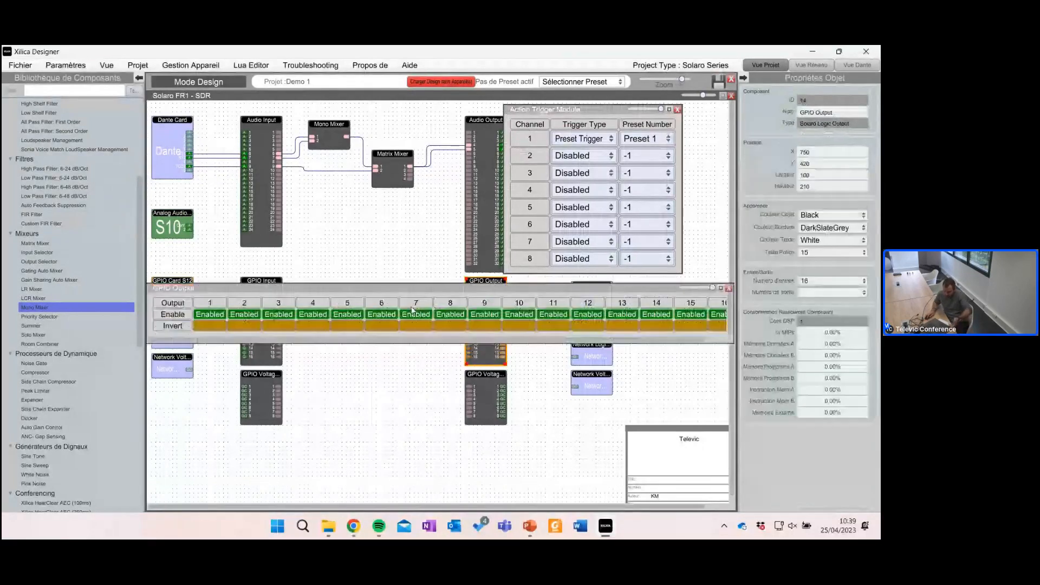
Step: Invert output 2 of the GPIO Output module and close its control window
click(243, 325)
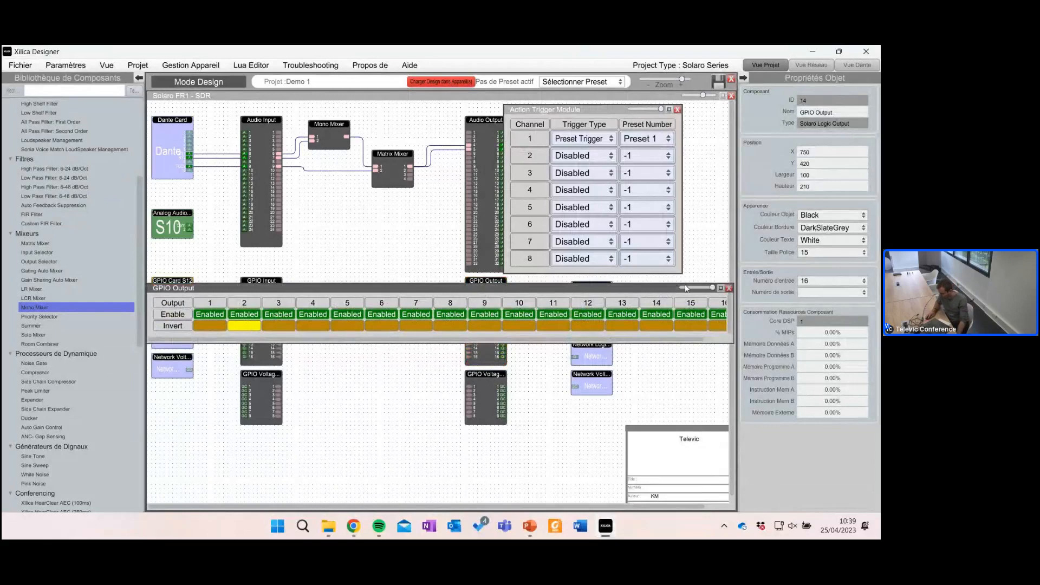
click(729, 289)
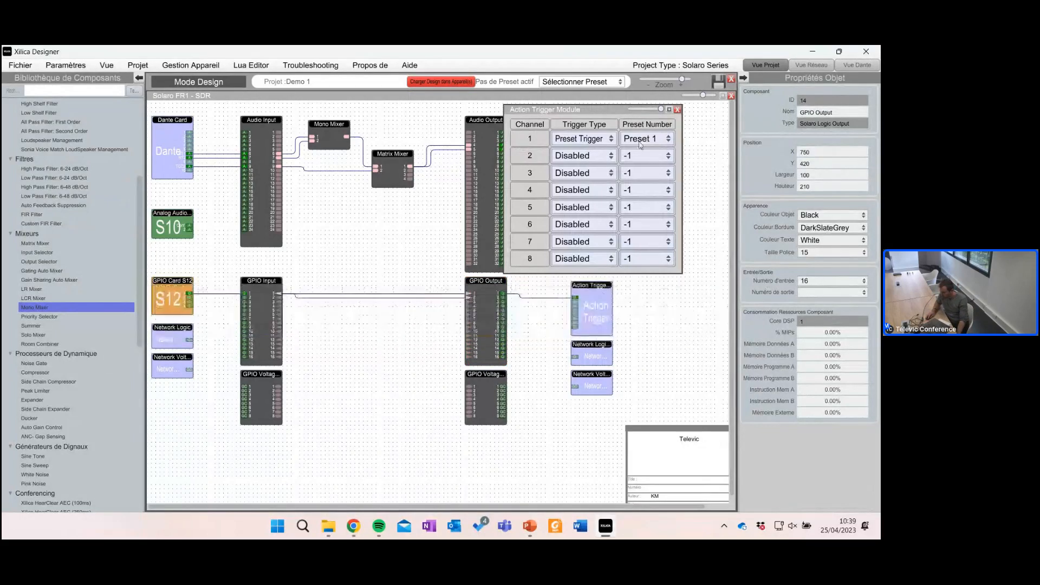
Step: Configure channel 2 of the Action Trigger module as a Preset Trigger recalling Preset 3, and check the project's preset list
click(642, 142)
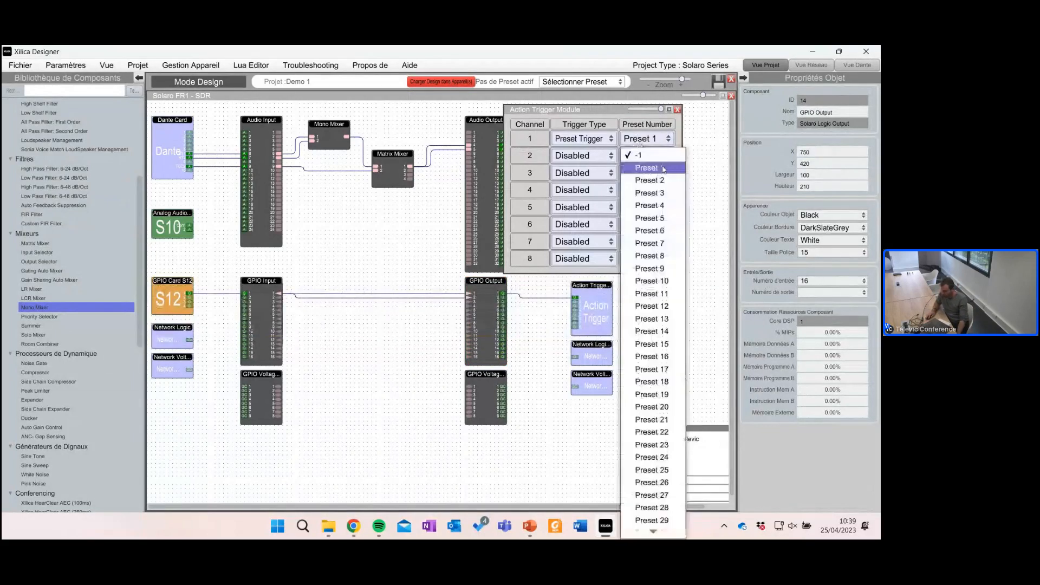
click(663, 169)
click(589, 156)
click(580, 167)
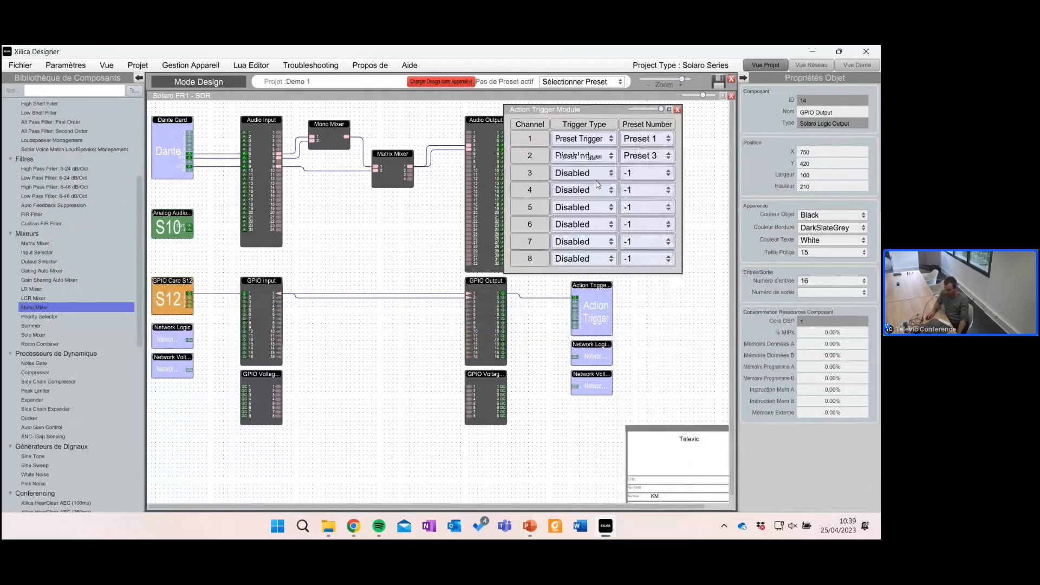
click(605, 83)
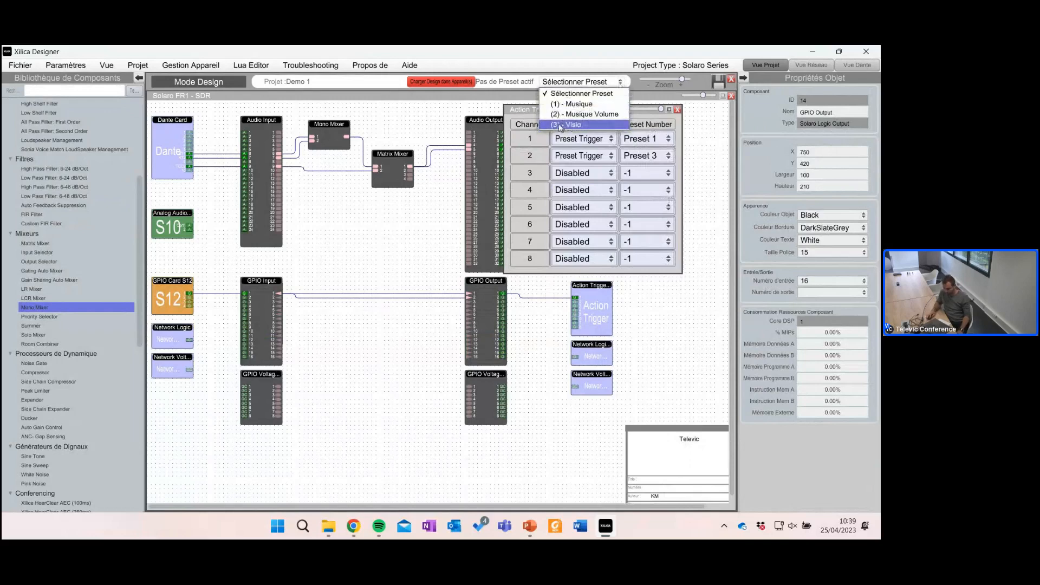
Step: Check the GPIO Card S12 for controllable parameters, then close its window and the Action Trigger settings
click(172, 297)
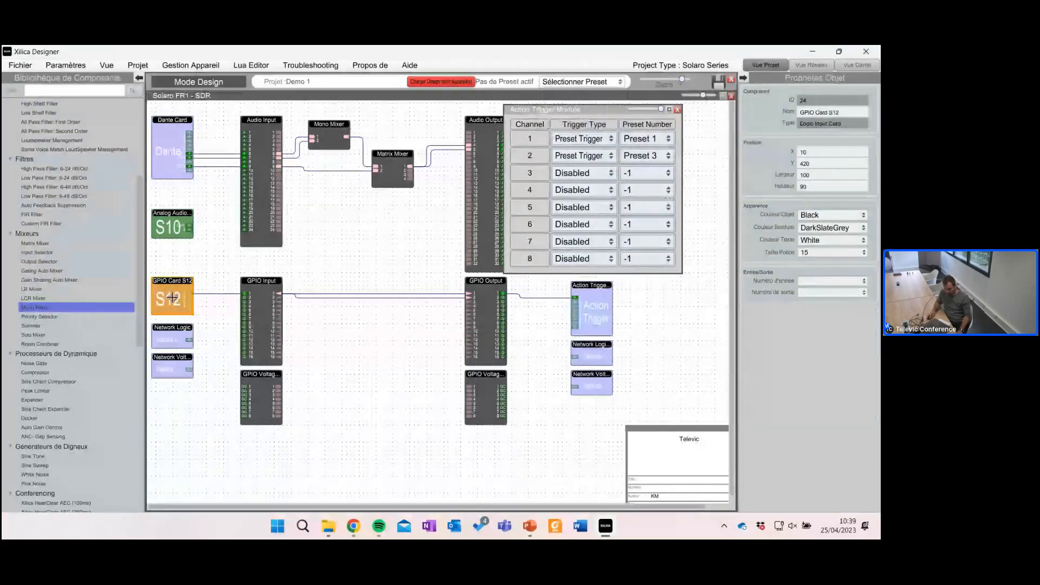
double_click(172, 298)
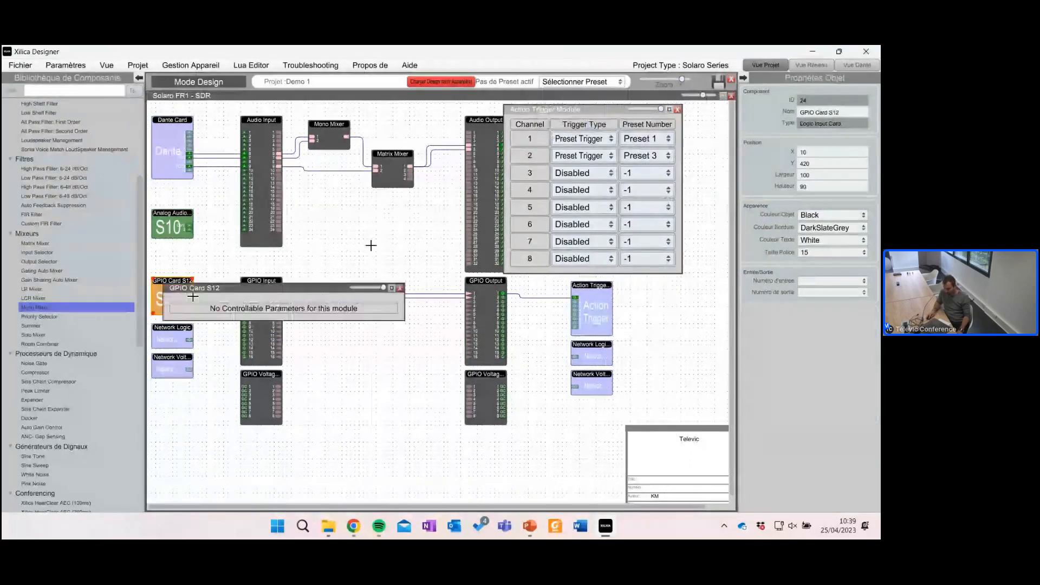
click(400, 288)
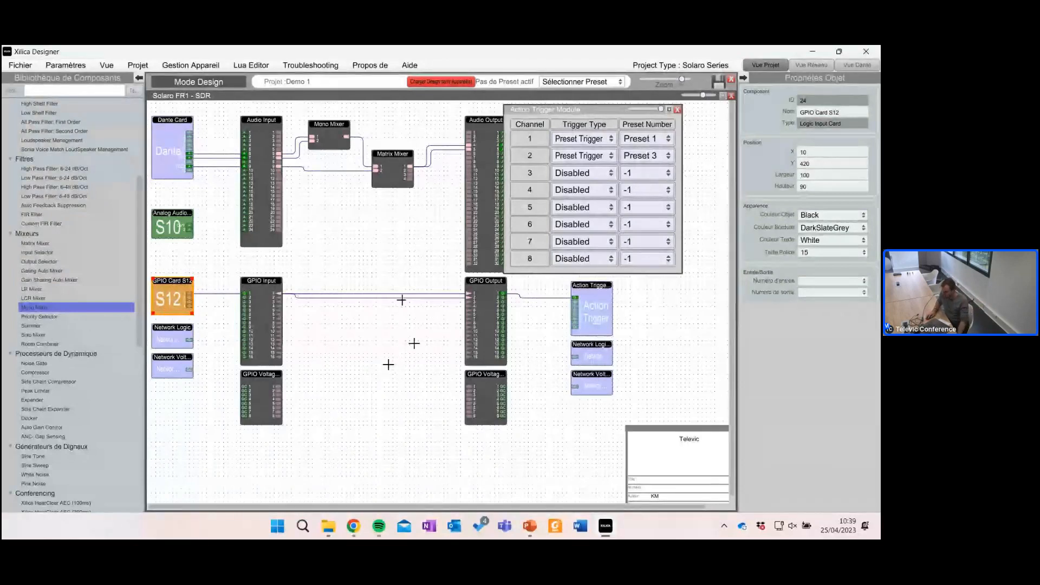
click(677, 110)
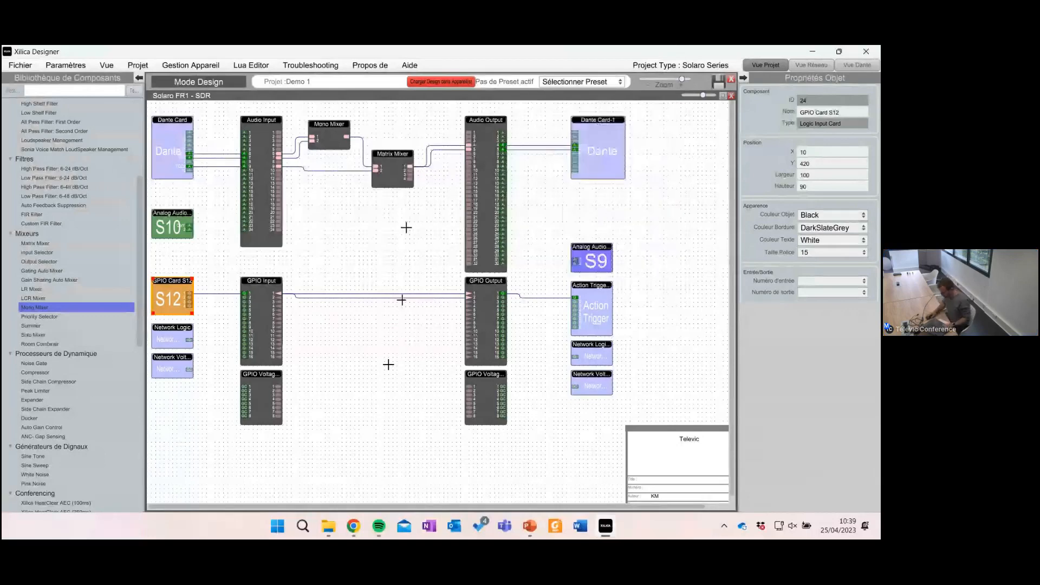
Step: Open the Mono Mixer's control window and mute its master output
click(406, 227)
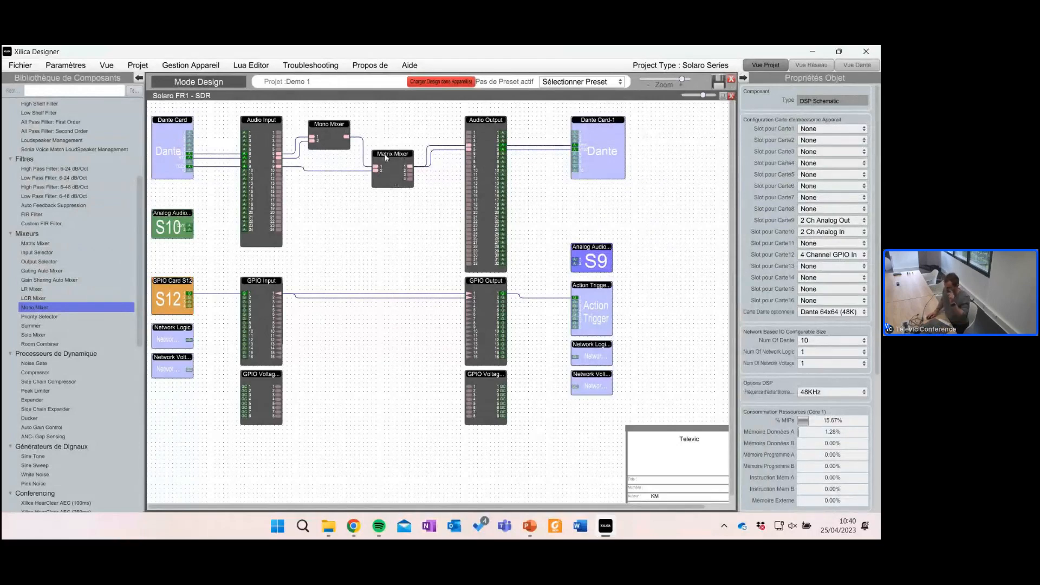
click(392, 171)
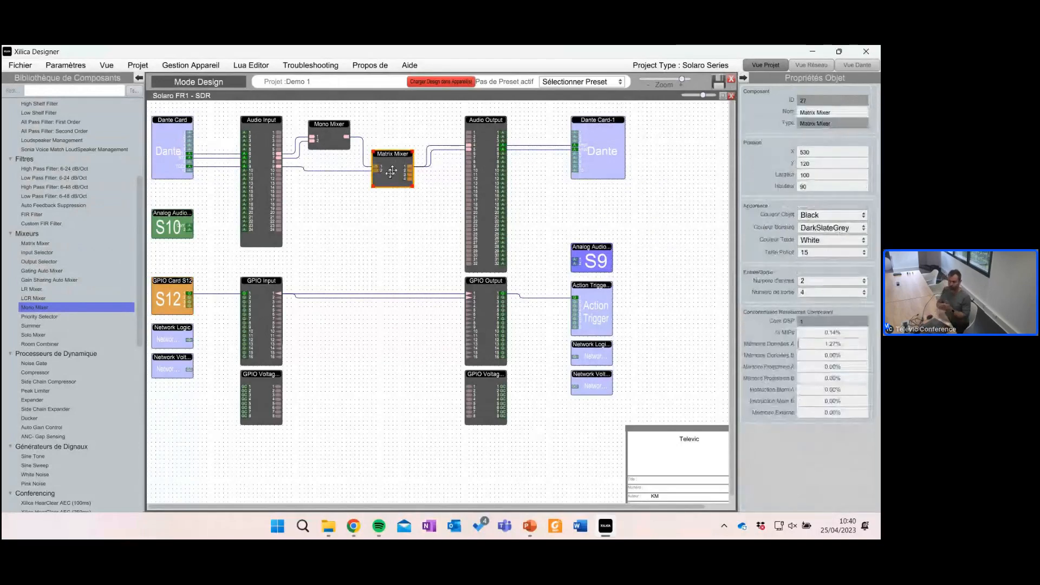
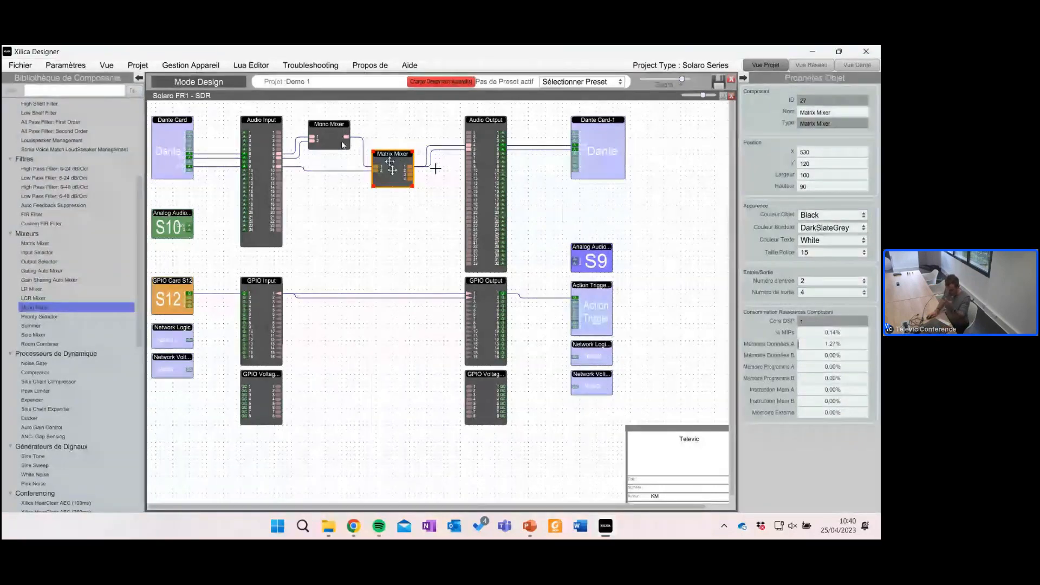
double_click(343, 145)
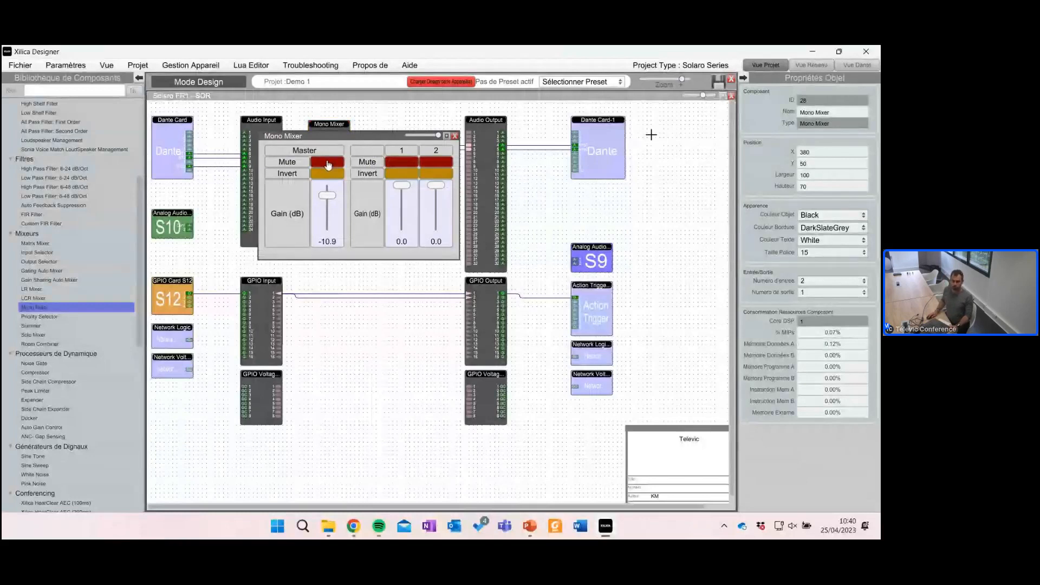
click(328, 164)
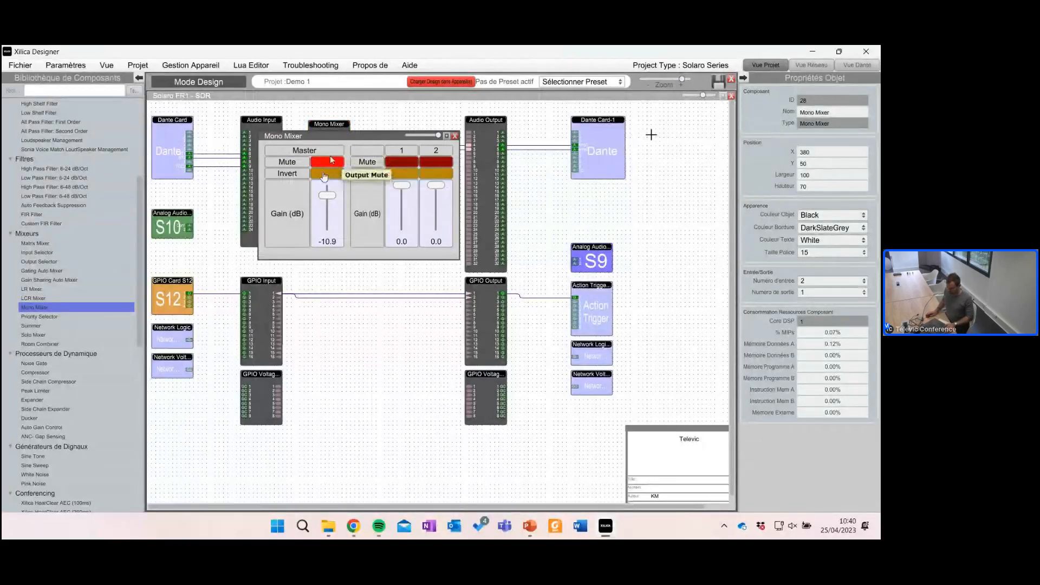
Step: Create a third-party control object named Mute-BT for the Mono Mixer's master mute and close the mixer window
click(329, 162)
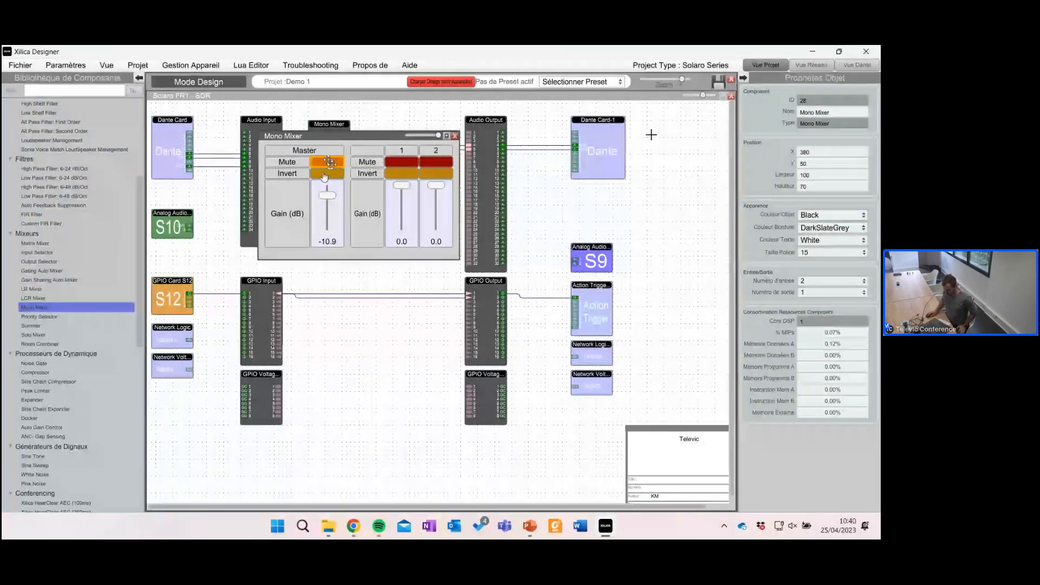
right_click(330, 162)
mouse_move(332, 166)
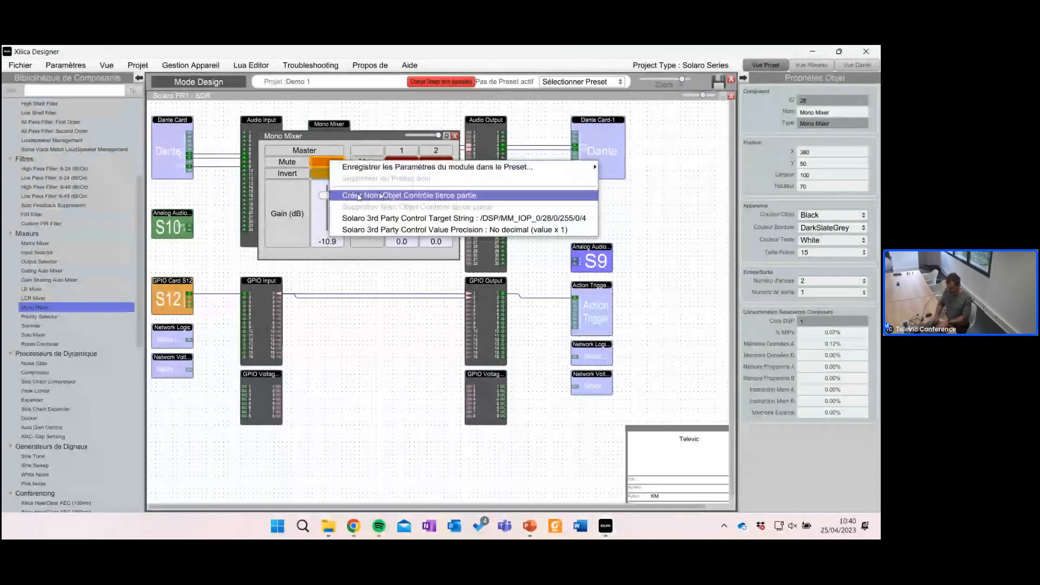
click(381, 196)
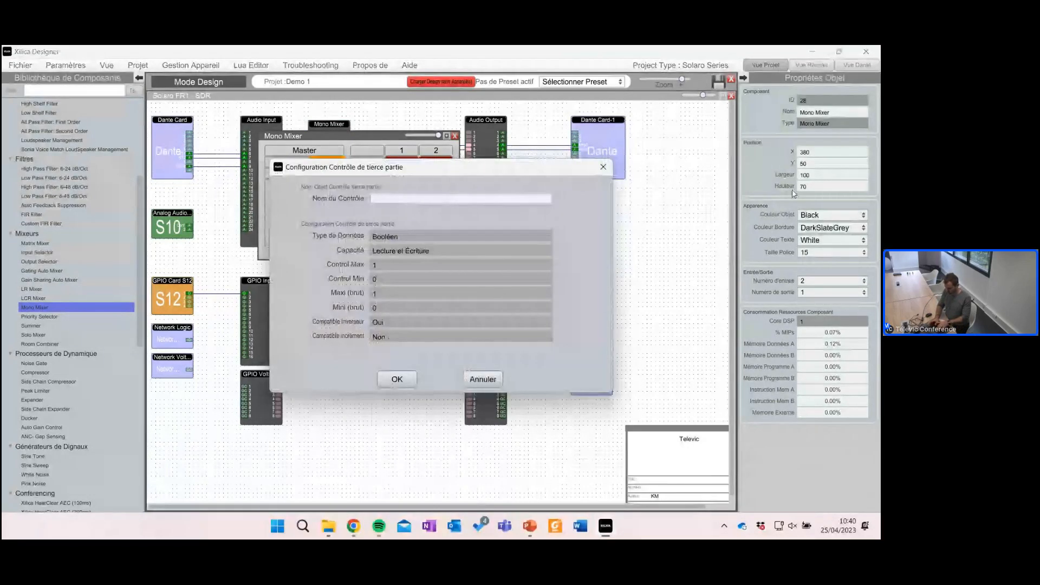
text(Mute-BT)
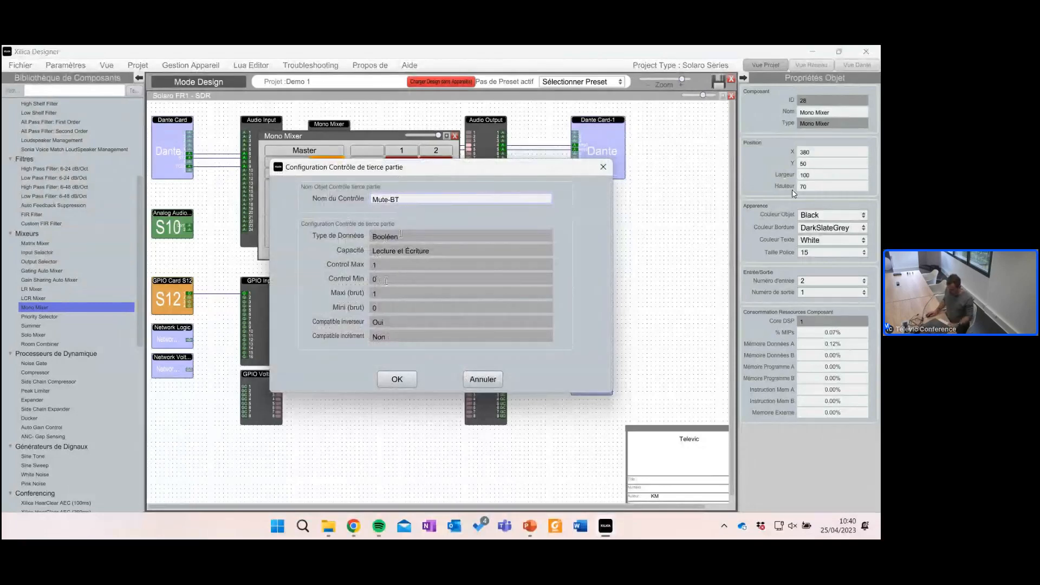
click(398, 380)
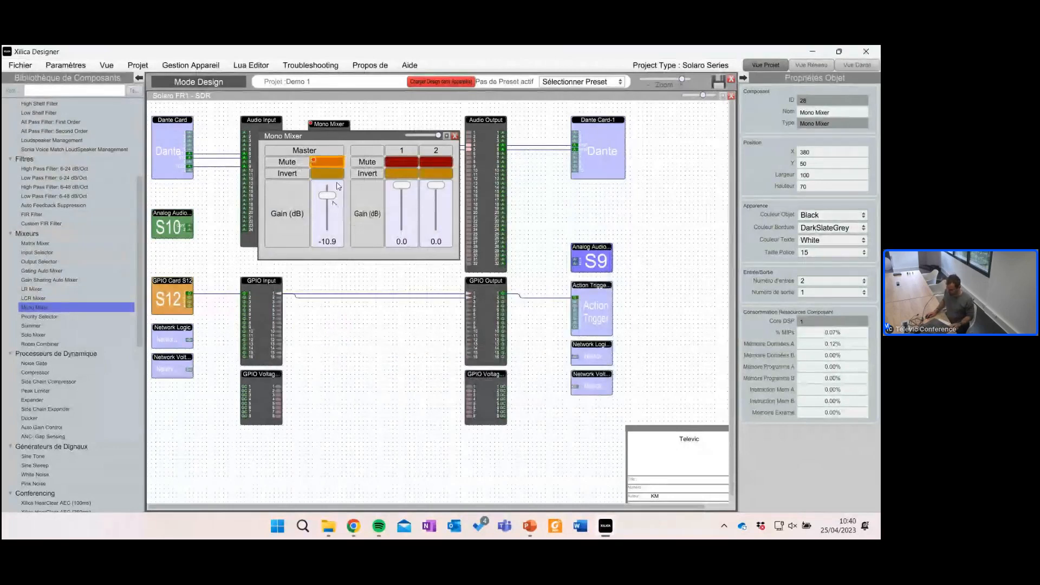
click(455, 136)
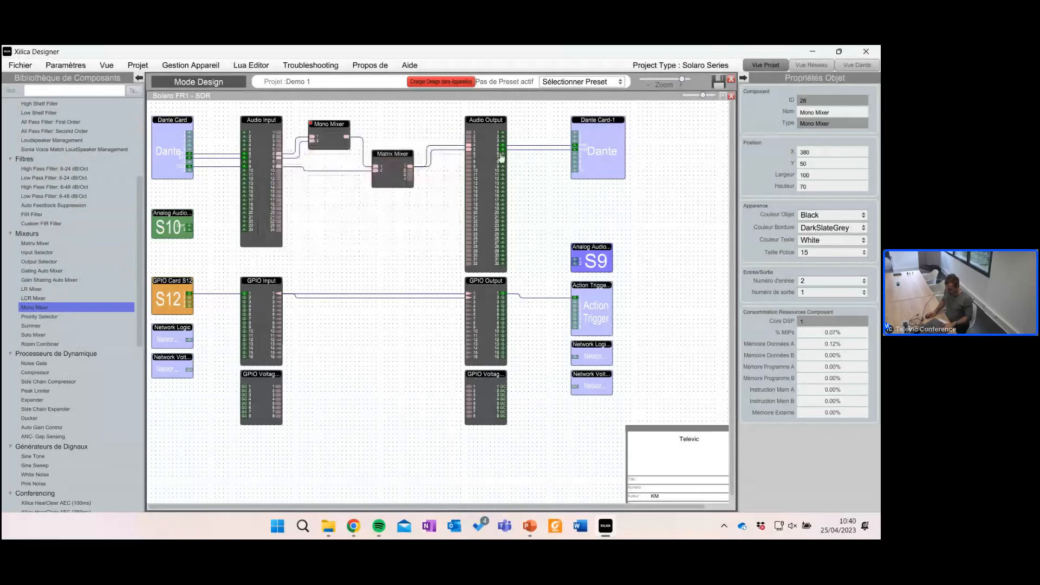
Step: Start a third-party control object for the Matrix Mixer's gain from input 2 to output 1
click(381, 167)
double_click(390, 172)
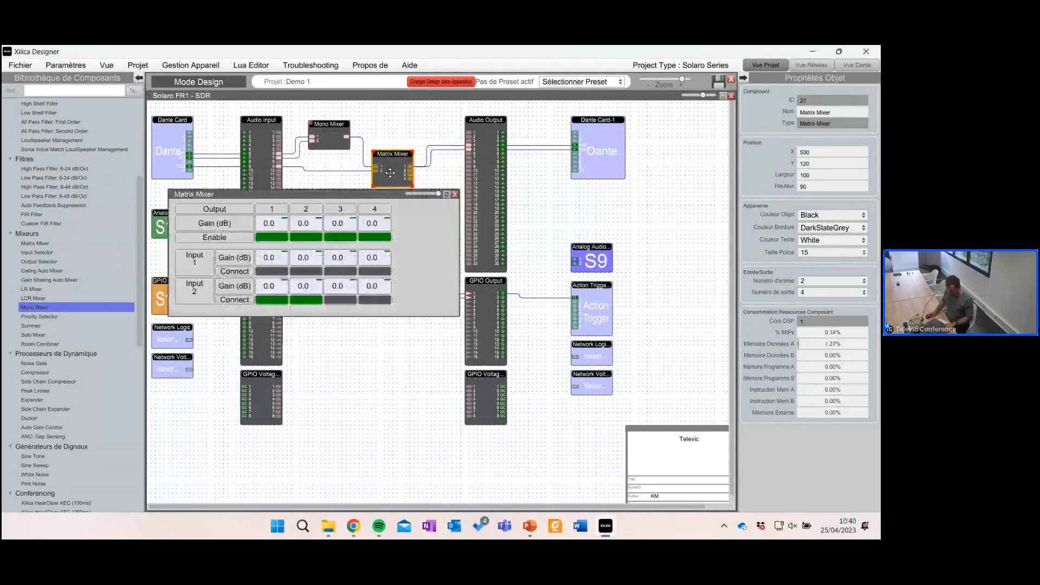
click(282, 288)
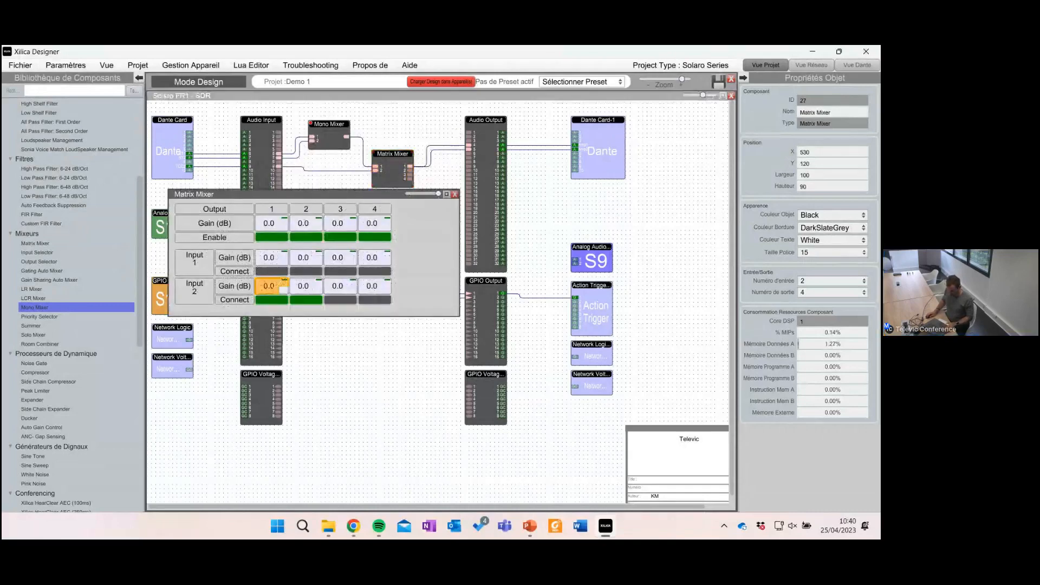
right_click(275, 286)
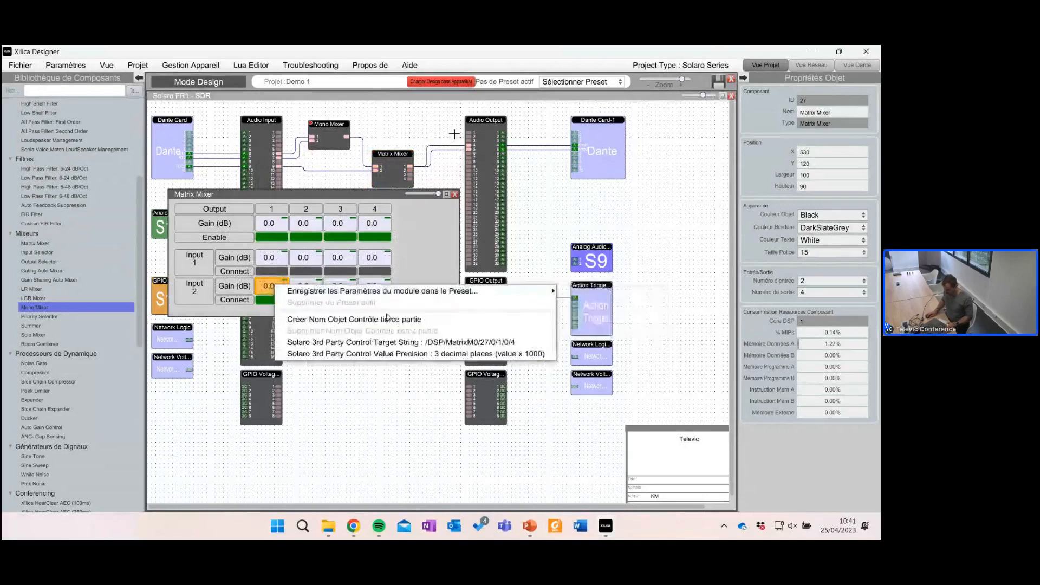
click(387, 319)
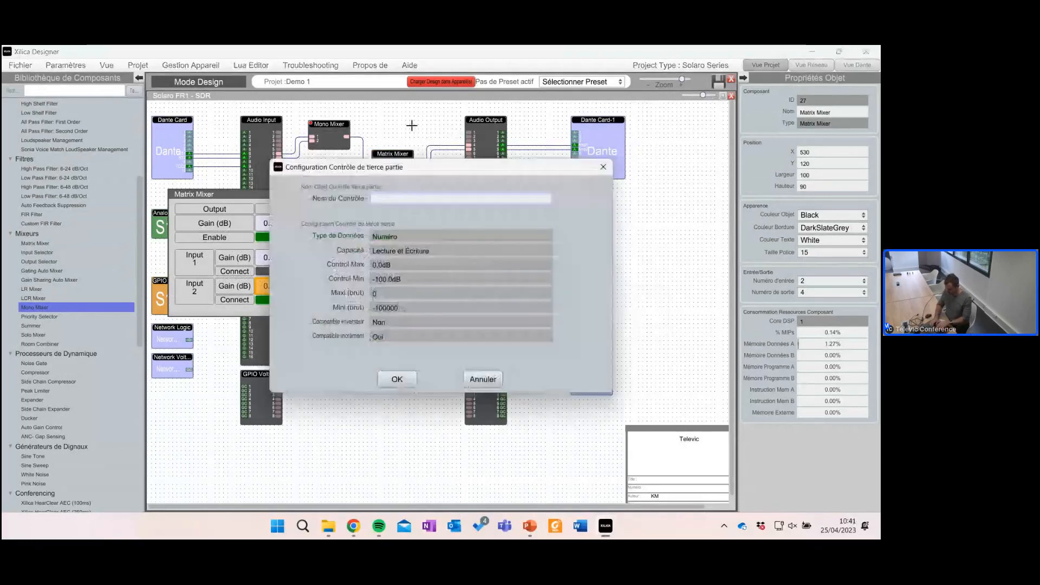
text(Error)
key(BackSpace)
key(BackSpace)
key(BackSpace)
key(BackSpace)
key(BackSpace)
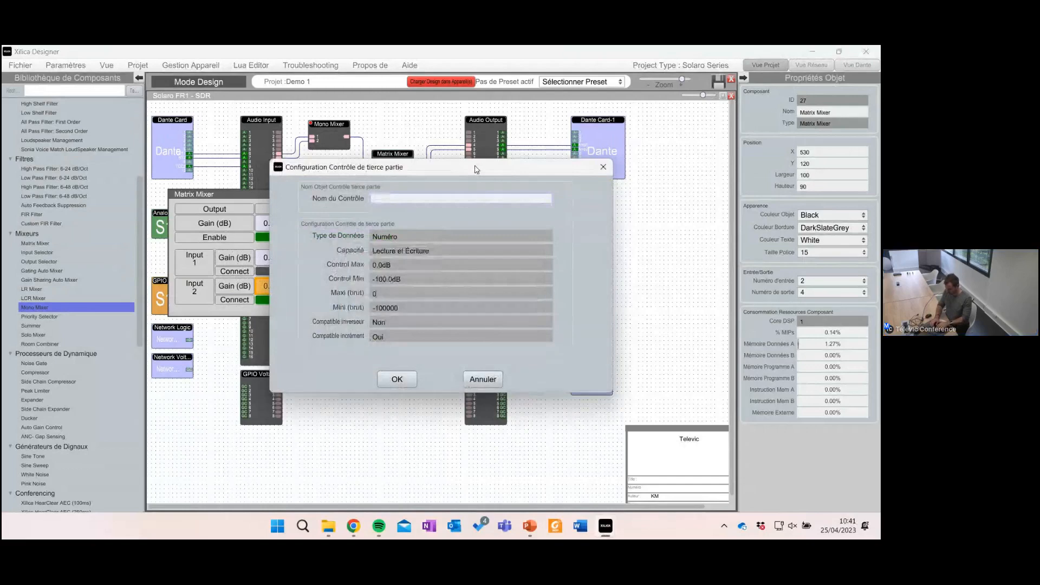
Step: Name the gain control object Visio_Gain, create it, and close the Matrix Mixer window
text(Visio Gain)
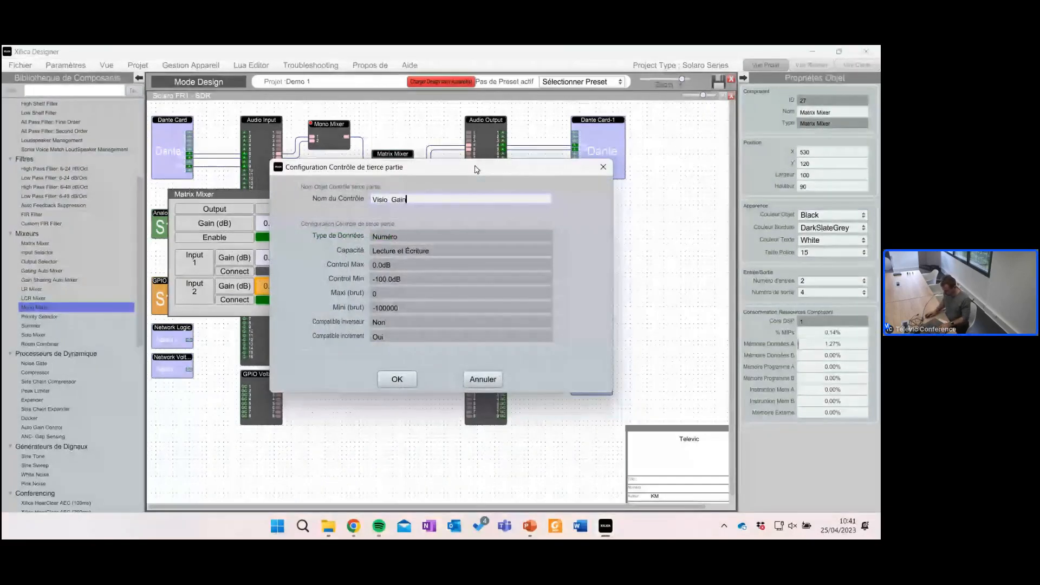
key(Return)
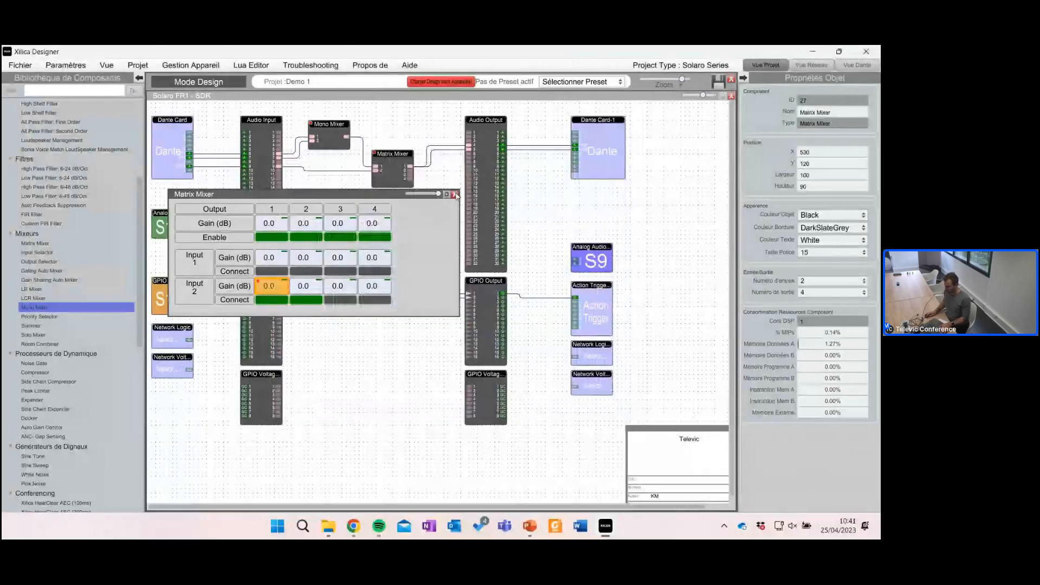
click(455, 194)
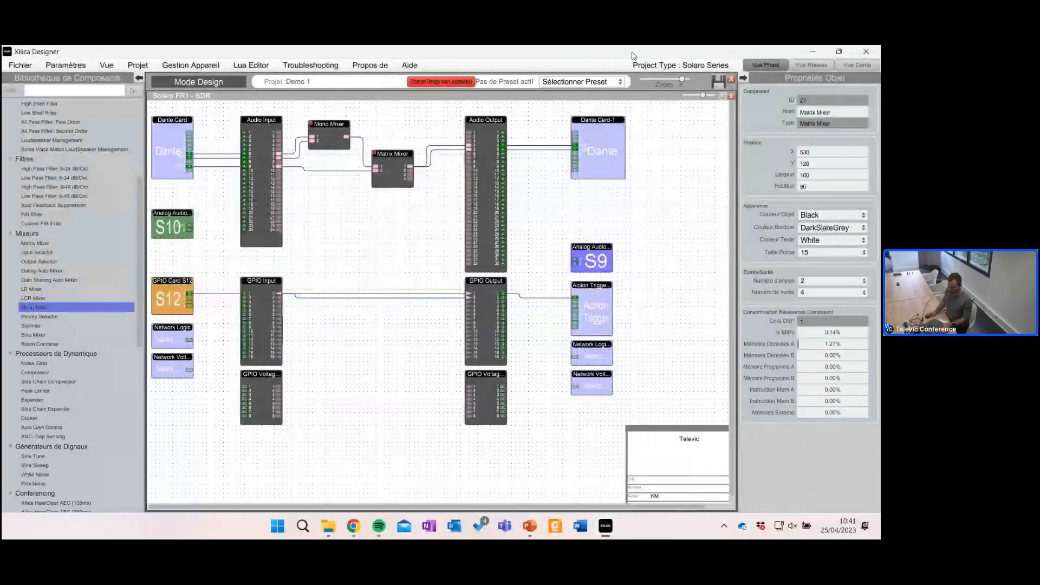
Step: Close the Solaro FR1 - SDR schematic and open the project's third-party device control manager
click(732, 97)
click(138, 65)
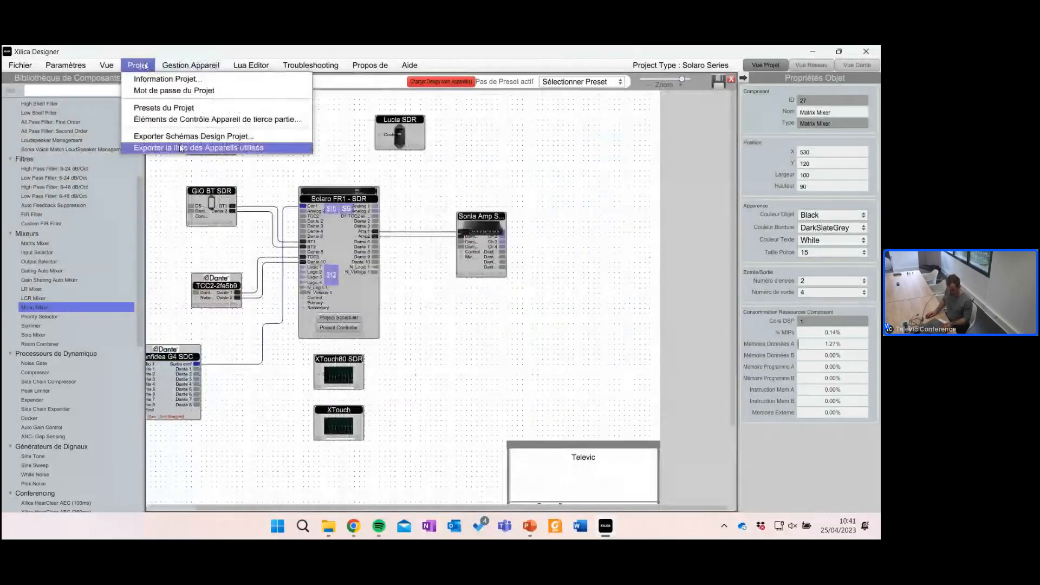
click(157, 123)
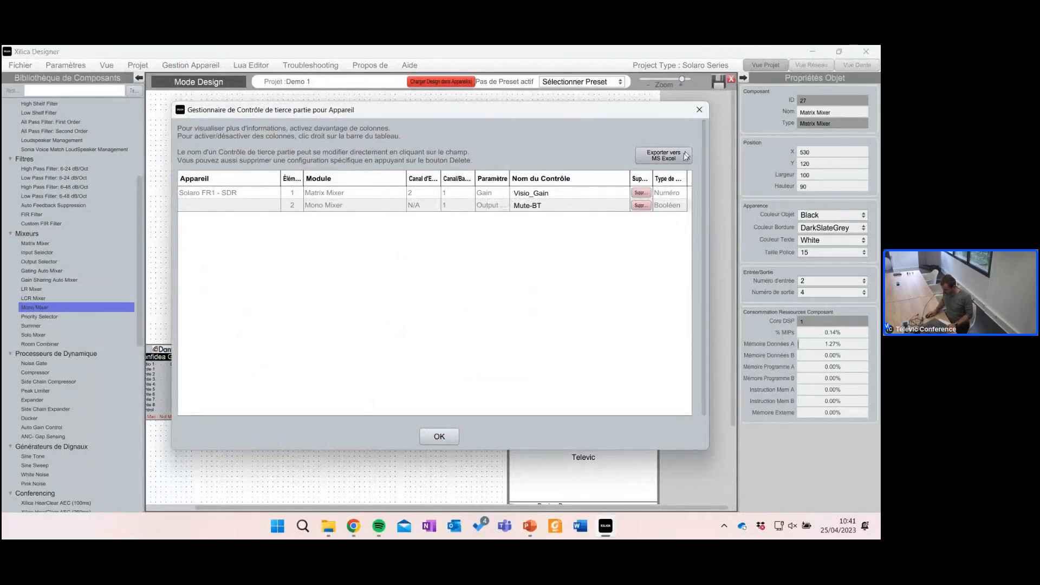
Step: Narrow the control name column and add the Control Max and Control Min columns to the third-party control table
double_click(629, 179)
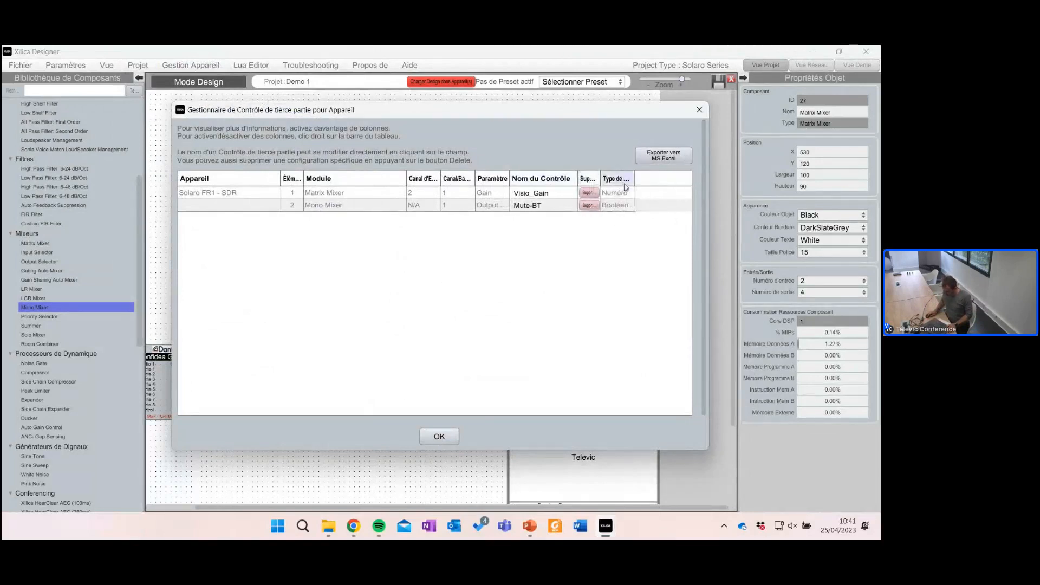
right_click(650, 183)
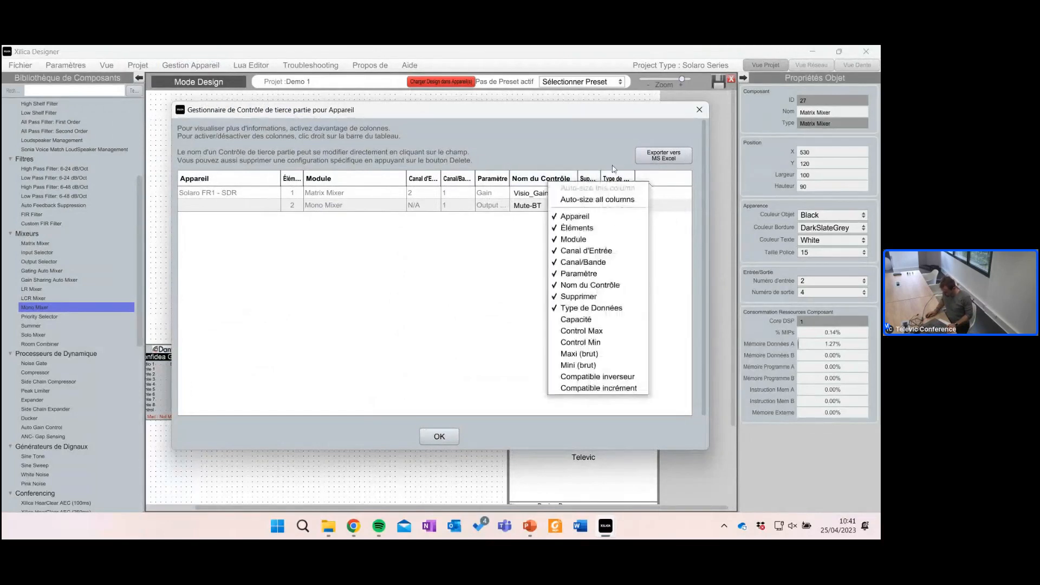
click(594, 332)
right_click(678, 179)
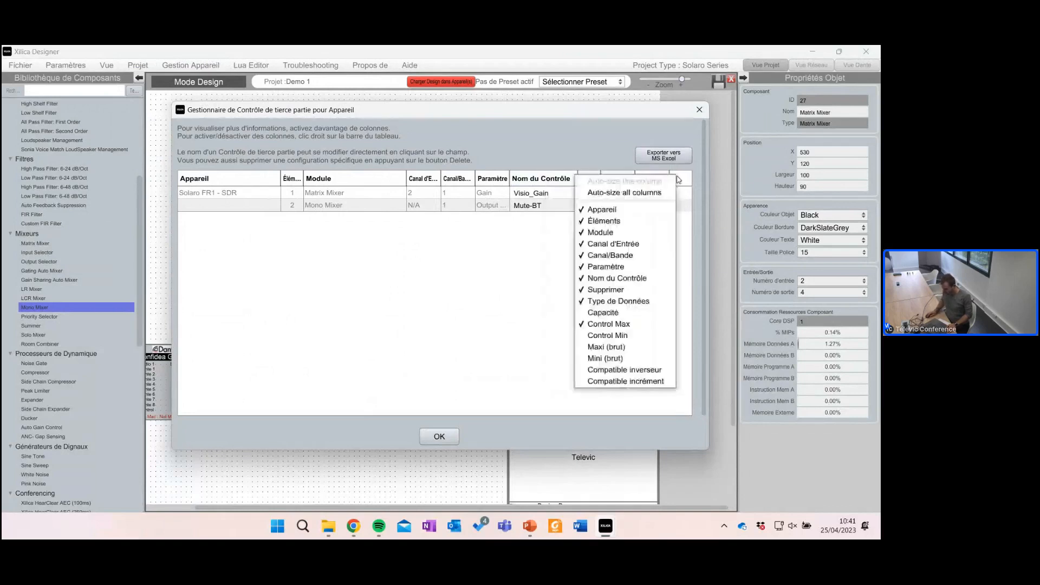
click(630, 336)
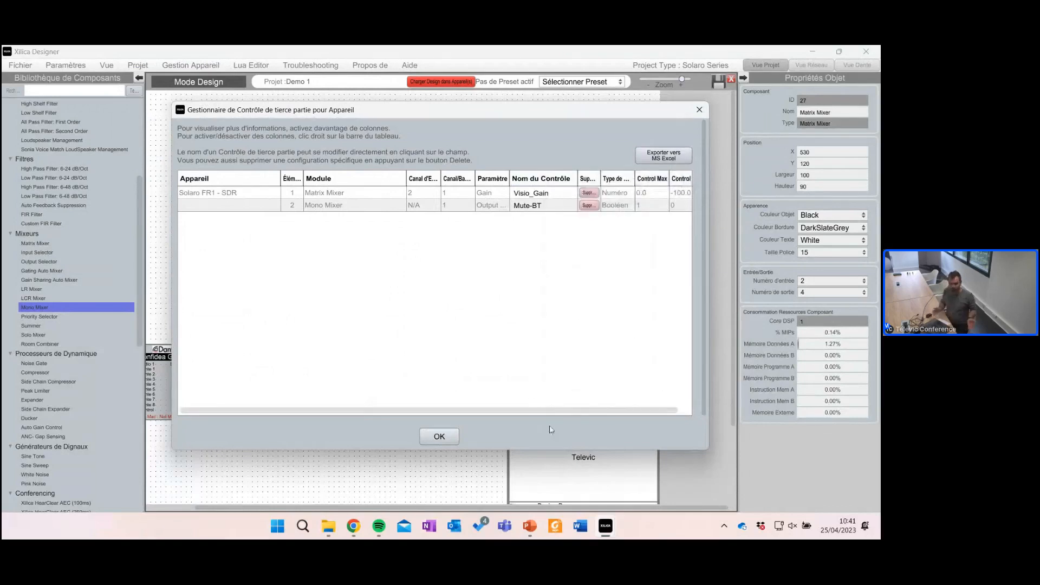
scroll(611, 407, right, 1)
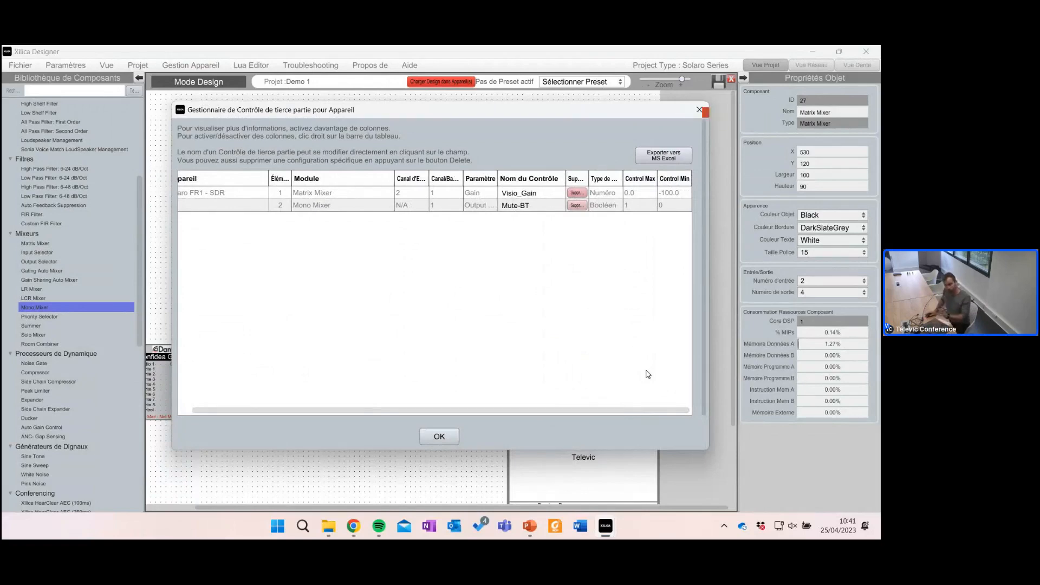
Step: Close the third-party control manager and the Demo 1 project, returning to the network view
click(699, 110)
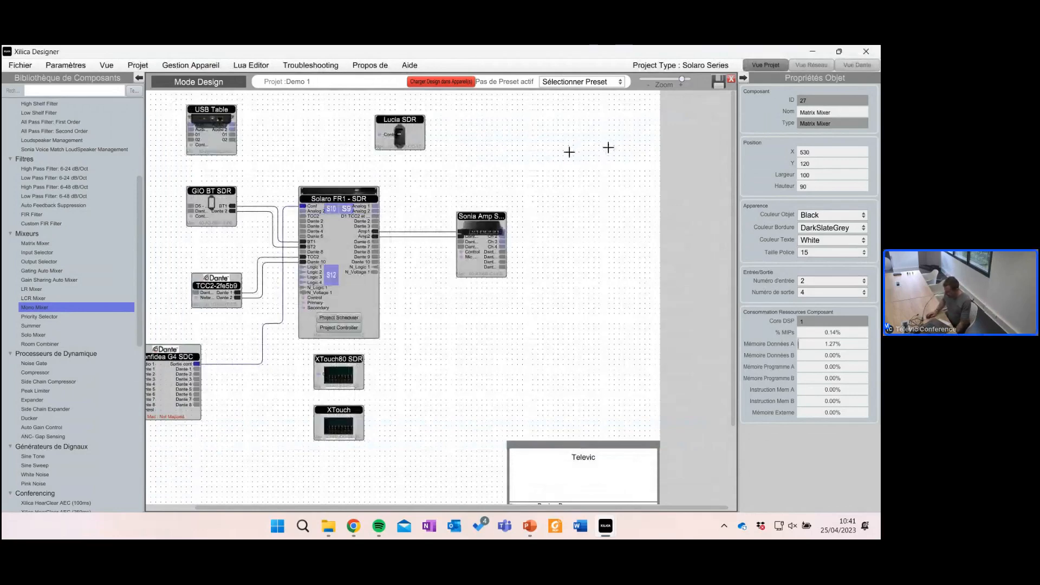
click(565, 147)
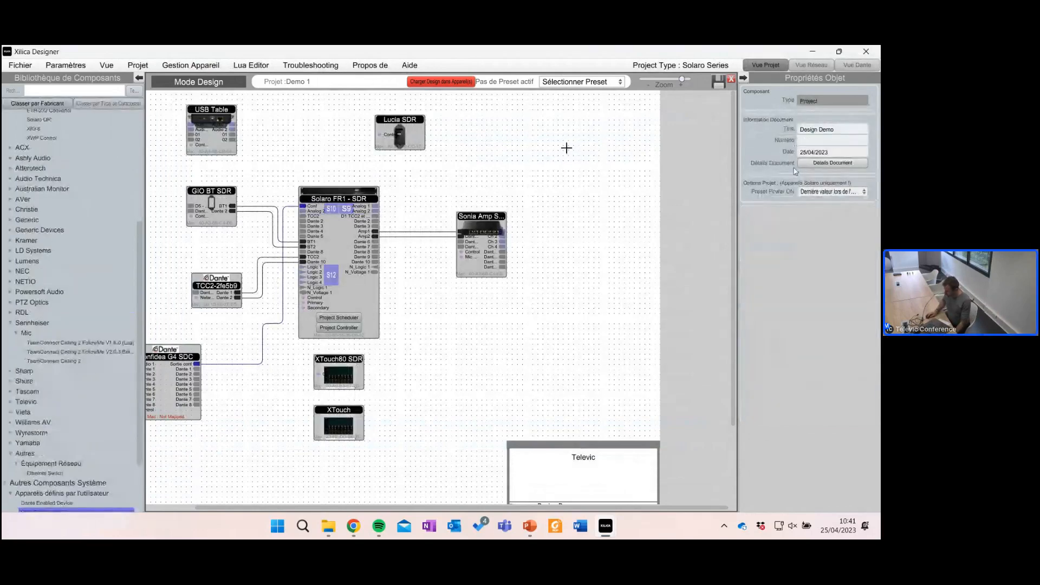
click(138, 65)
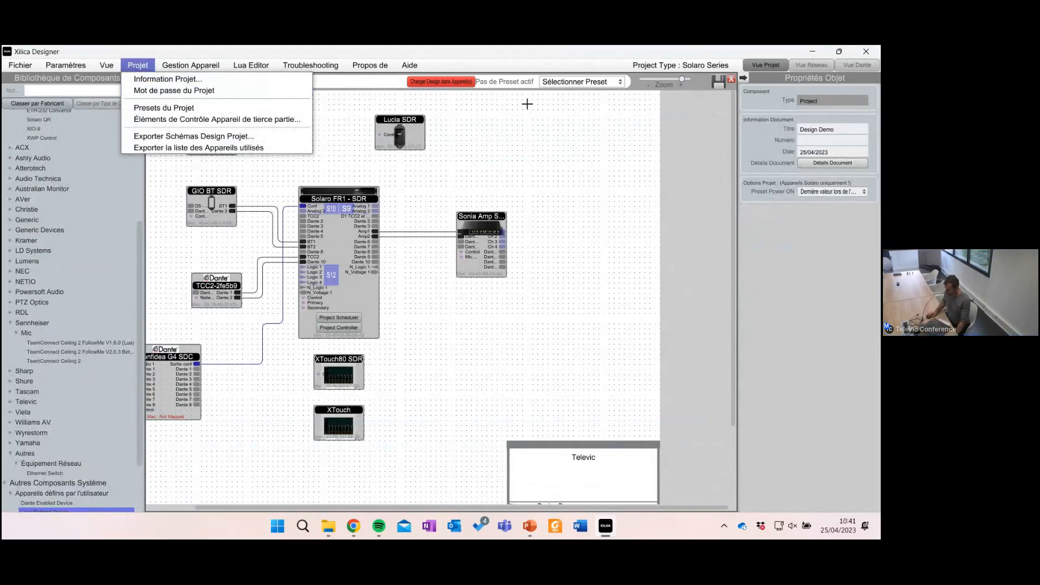
click(496, 112)
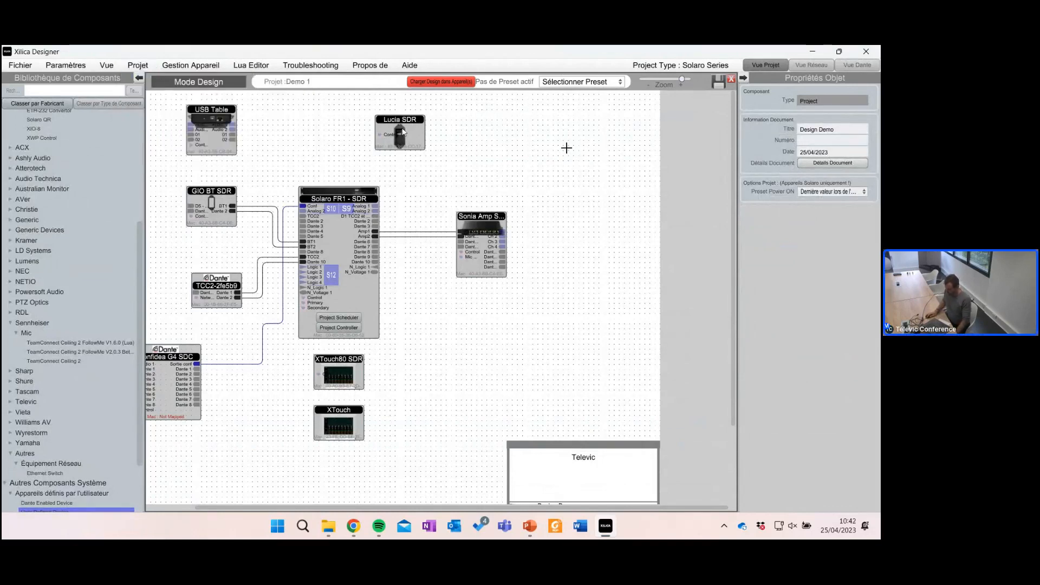
click(731, 81)
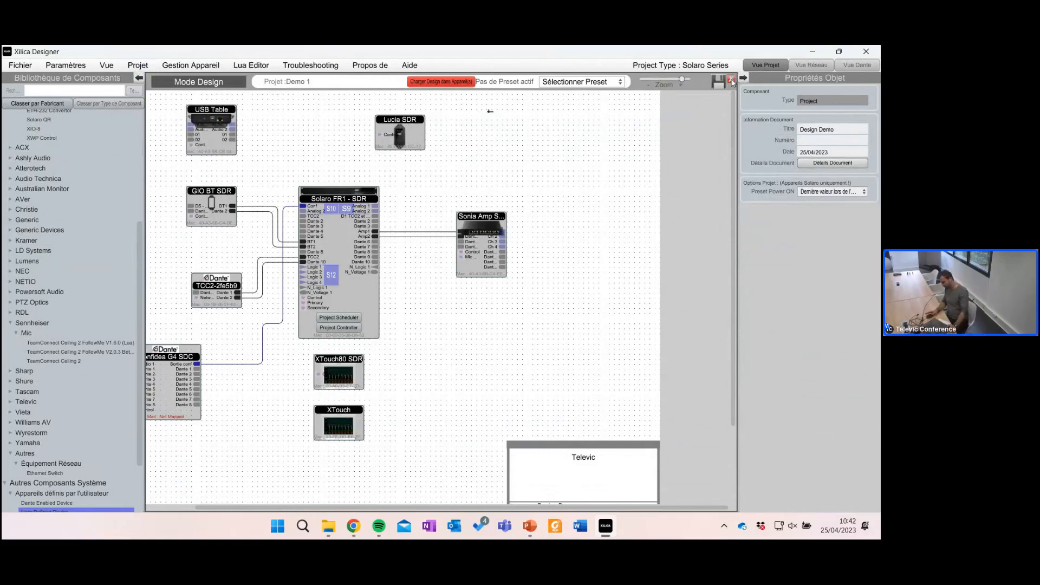
click(438, 311)
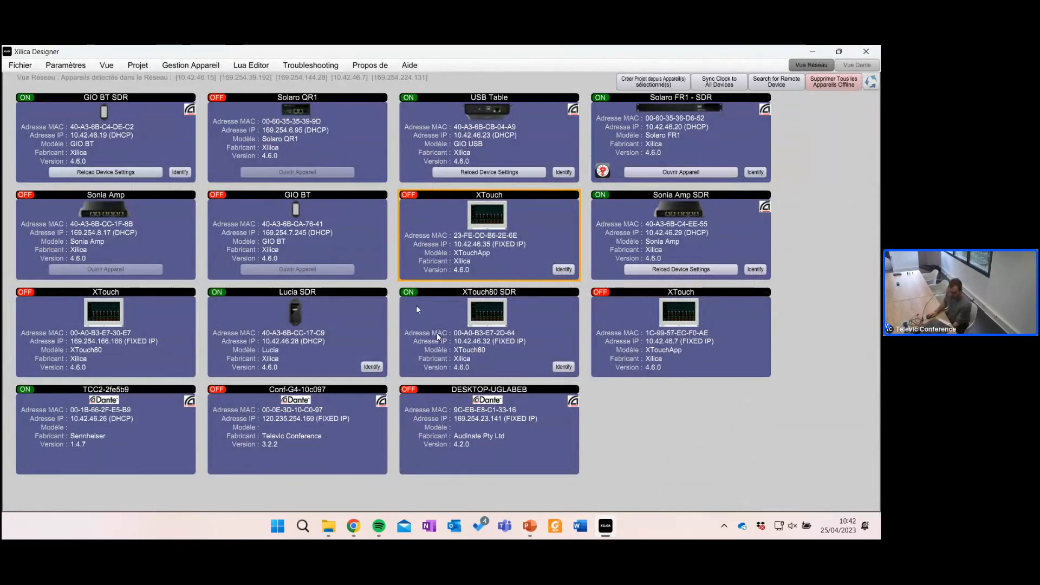
Step: Open the recent project Projet Xilica SDR Wambrechies v1
click(16, 65)
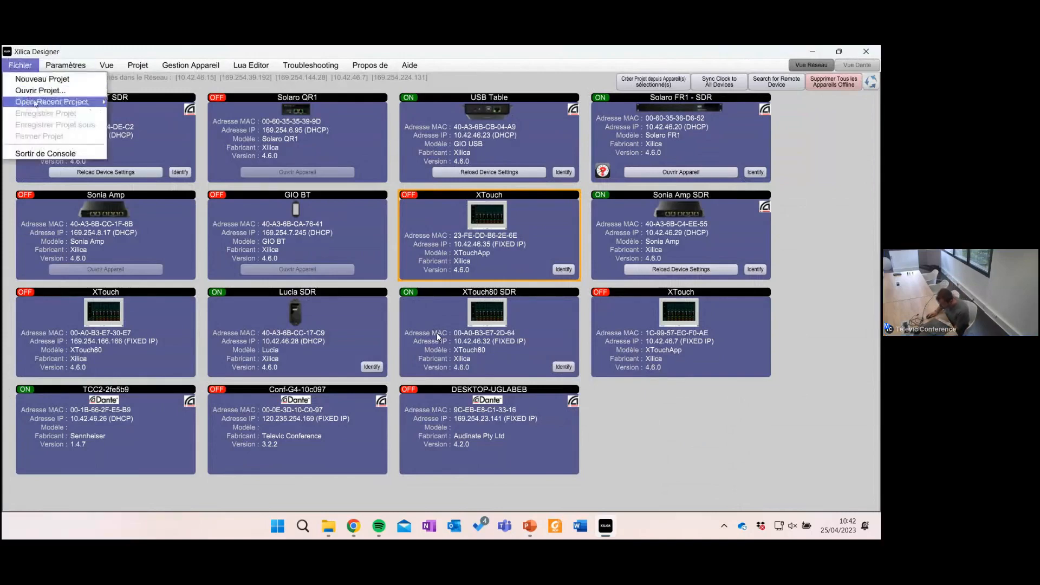
mouse_move(39, 106)
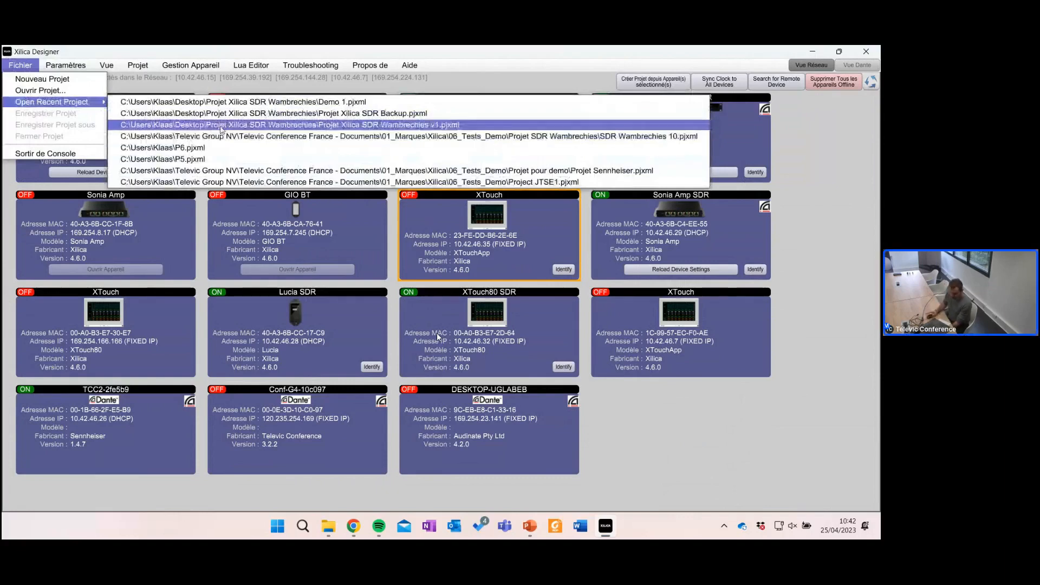
click(222, 125)
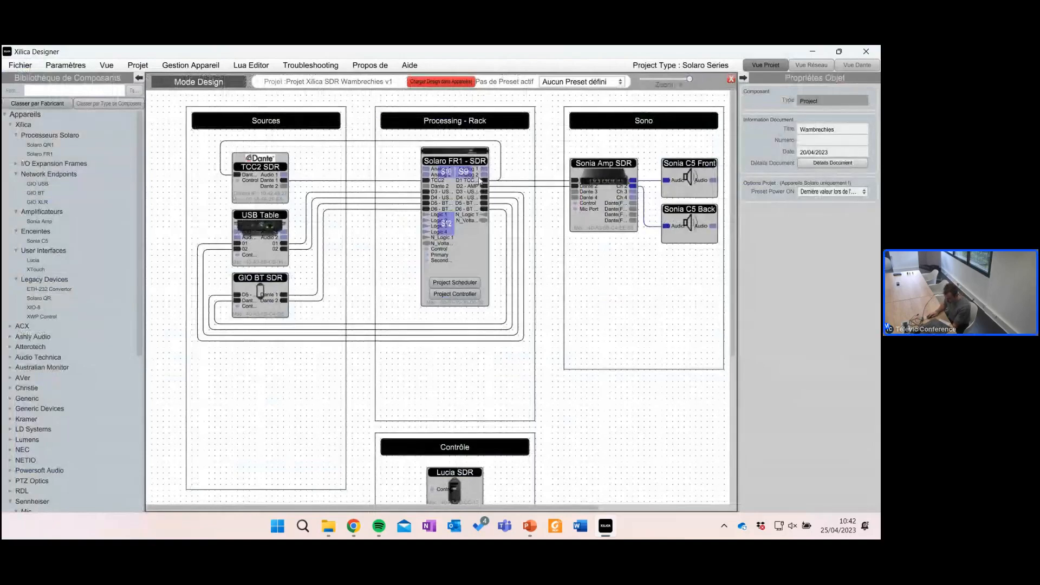
Step: Inspect the USB Table, GIO BT SDR, TCC2 SDR, Sonia Amp SDR and Sonia C5 Front devices one by one
click(228, 214)
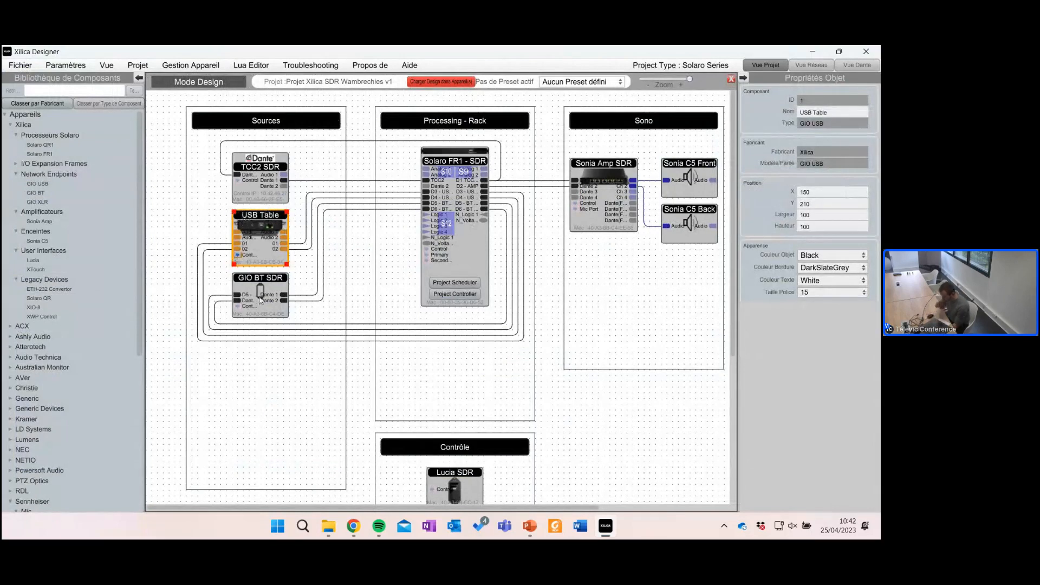
click(260, 285)
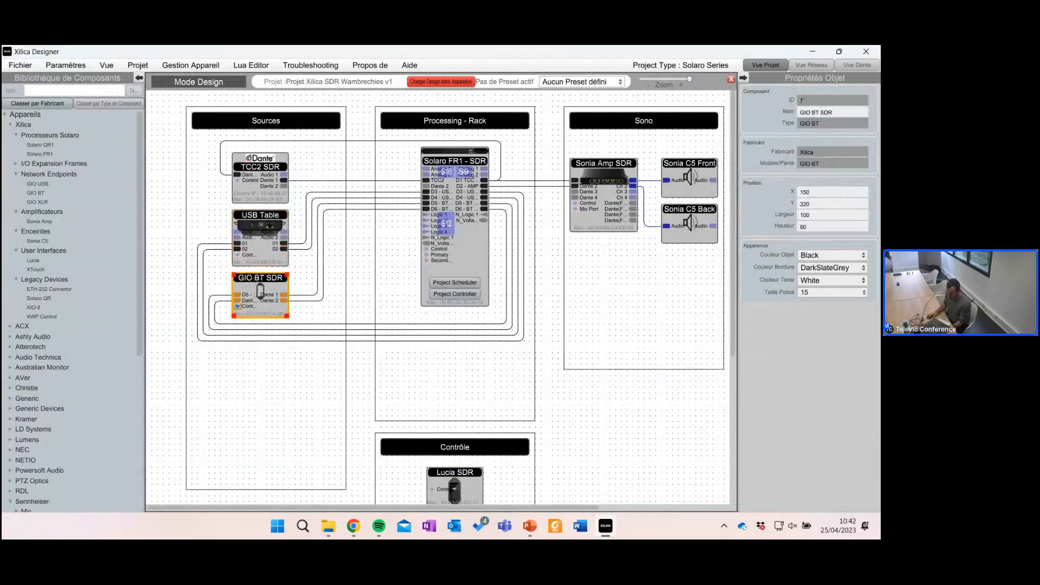
click(267, 159)
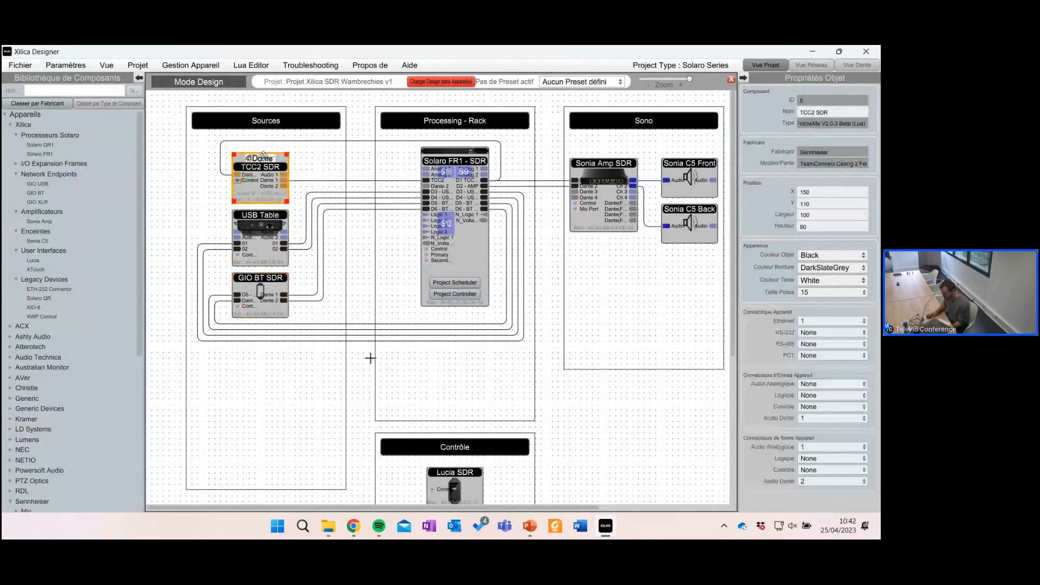
click(606, 166)
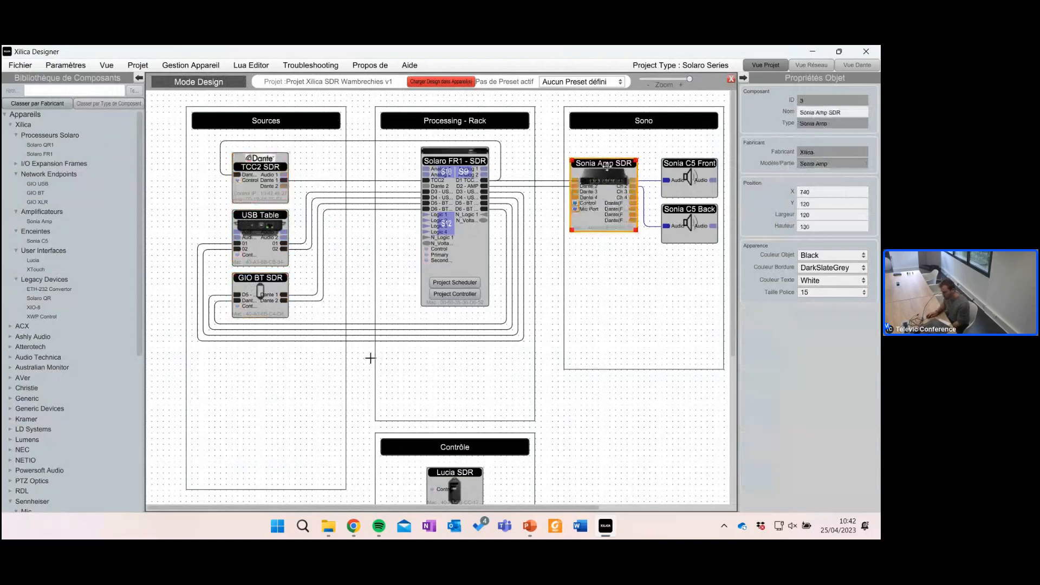
click(672, 164)
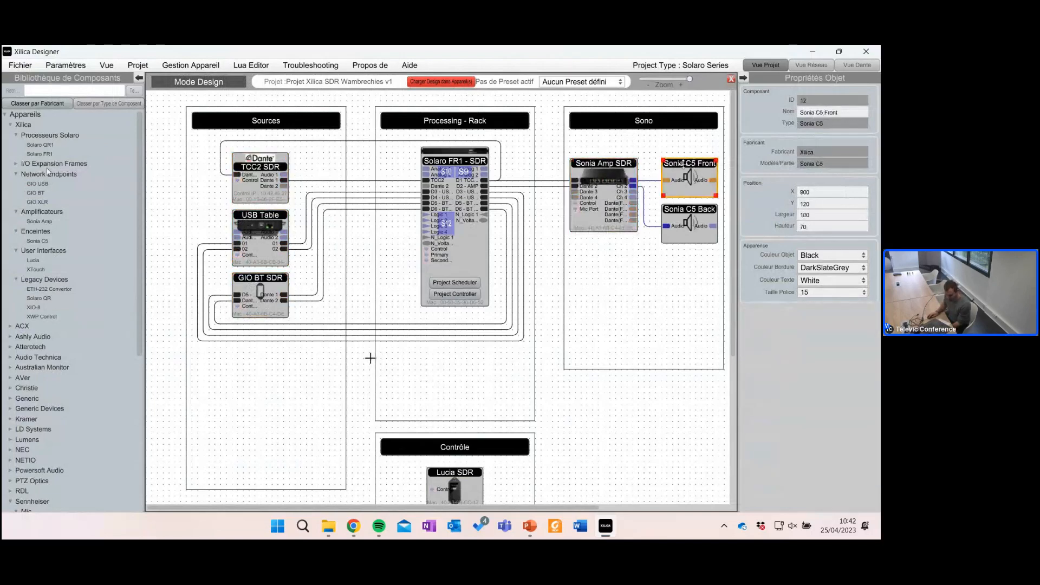
Step: Place a trial Sonia C5 speaker in the Sono section, delete it, and look over the Contrôle section
drag(37, 242, 650, 268)
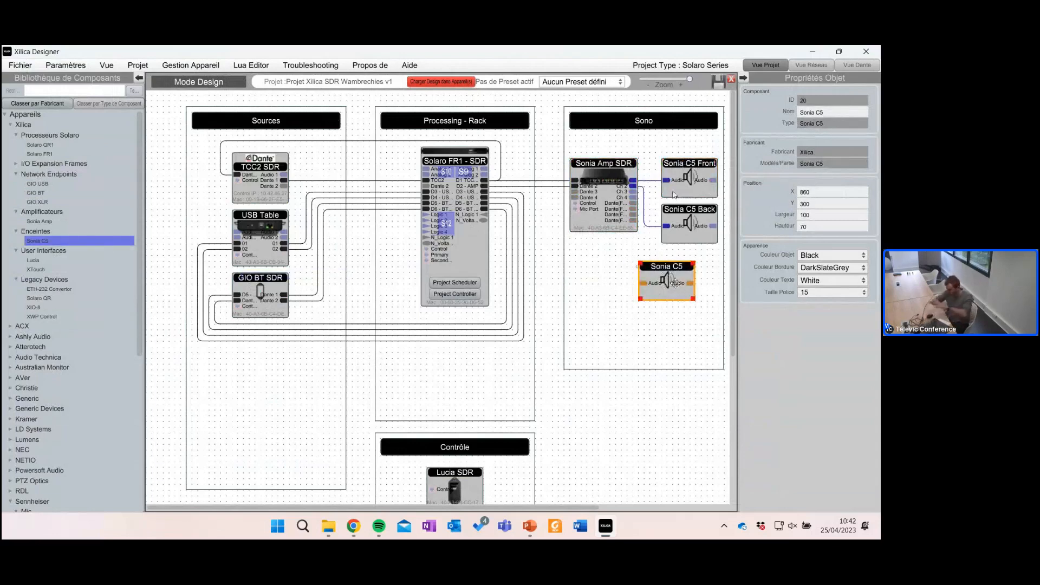
key(Delete)
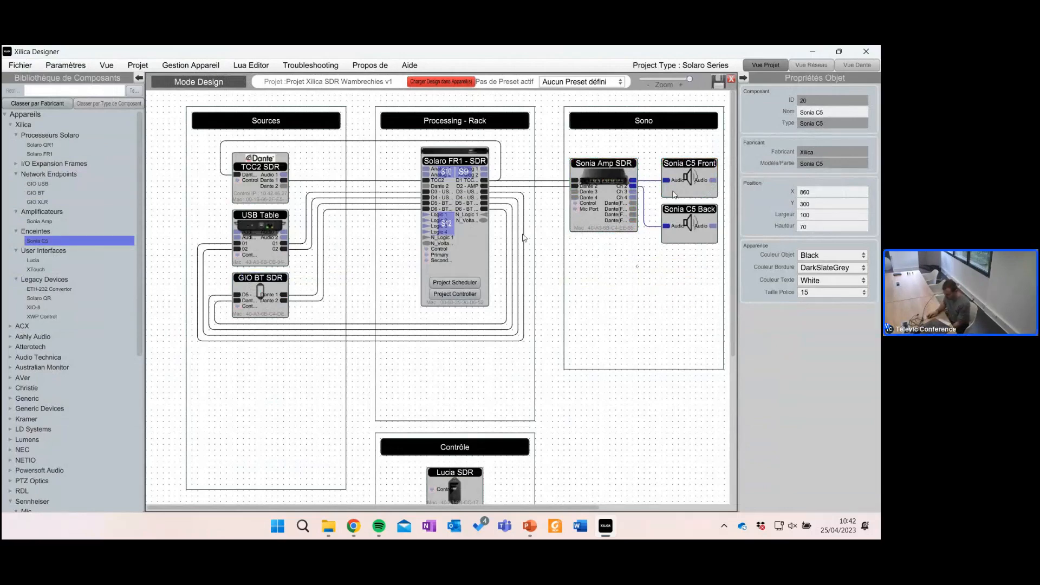
scroll(488, 330, down, 3)
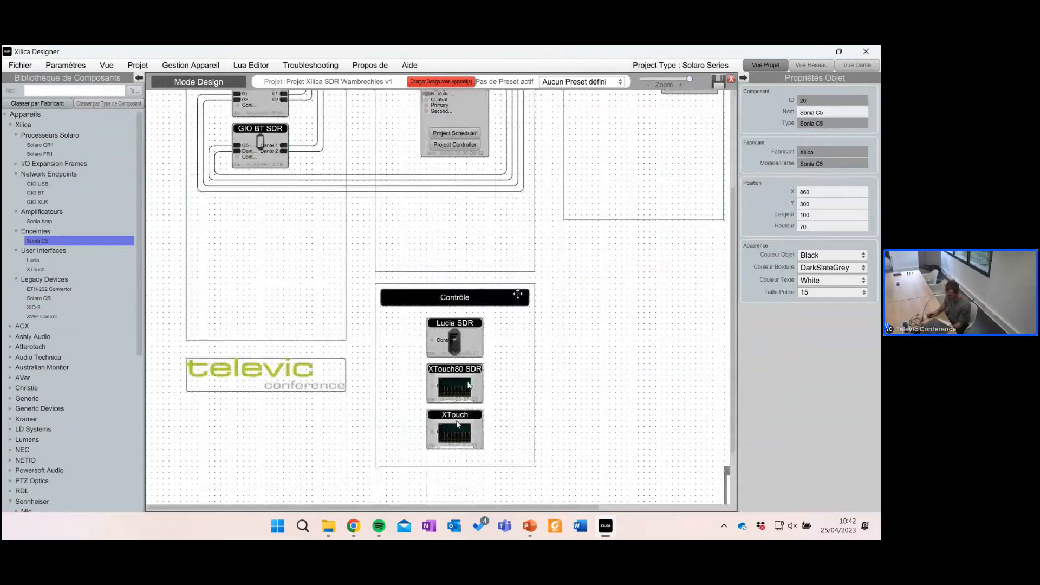
scroll(682, 383, up, 3)
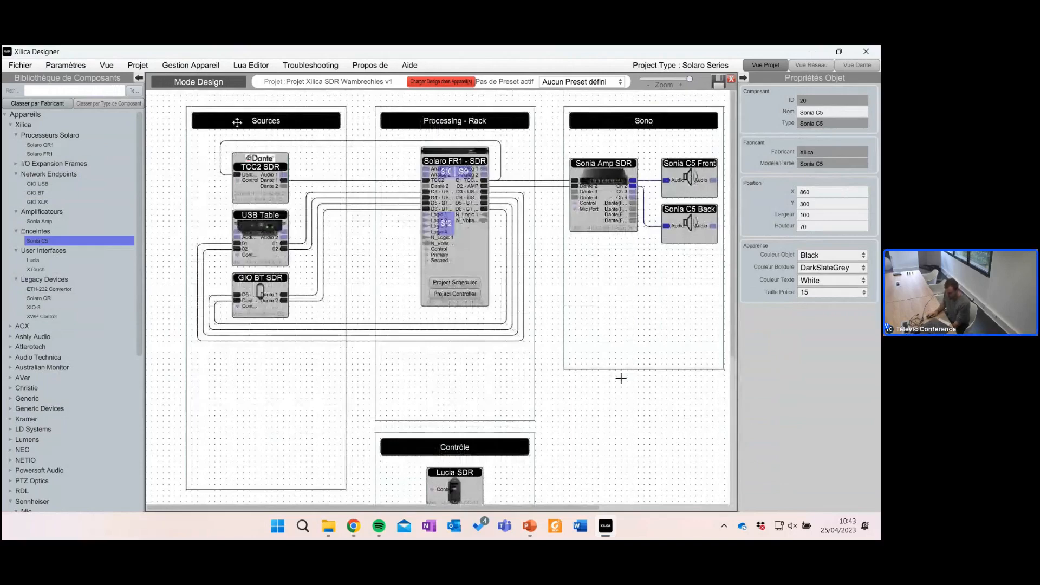
Step: Collapse the Sennheiser group and expand the Lumens, Generic and Generic Devices groups in the component library
click(168, 171)
scroll(43, 185, down, 5)
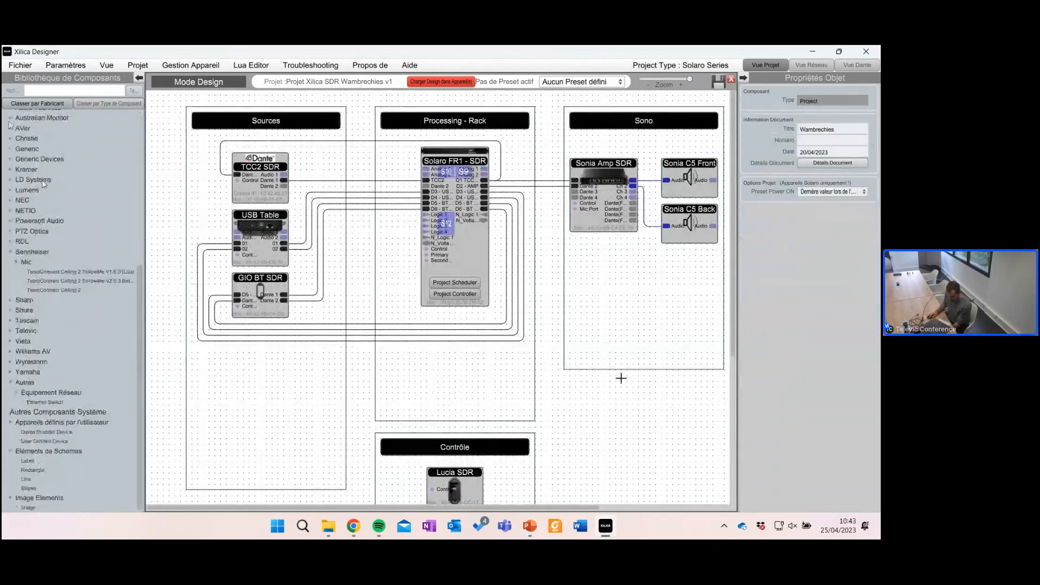
click(9, 251)
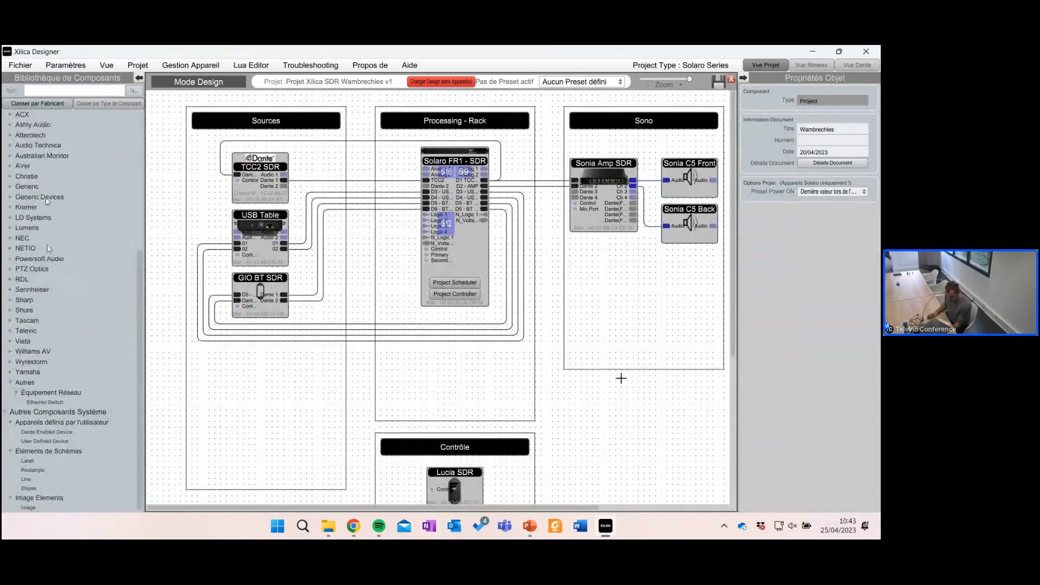
scroll(105, 288, up, 5)
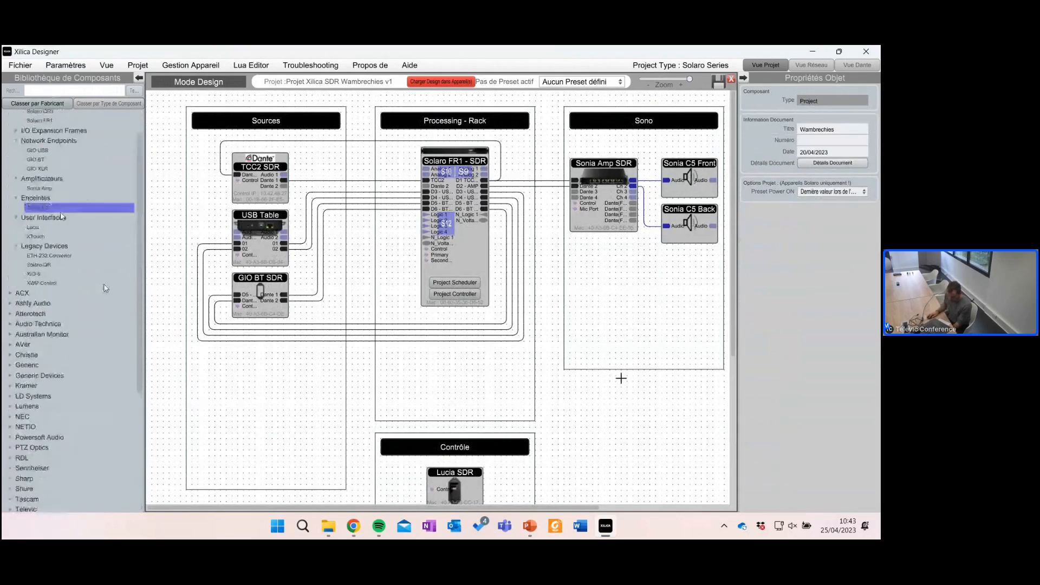
scroll(36, 189, up, 2)
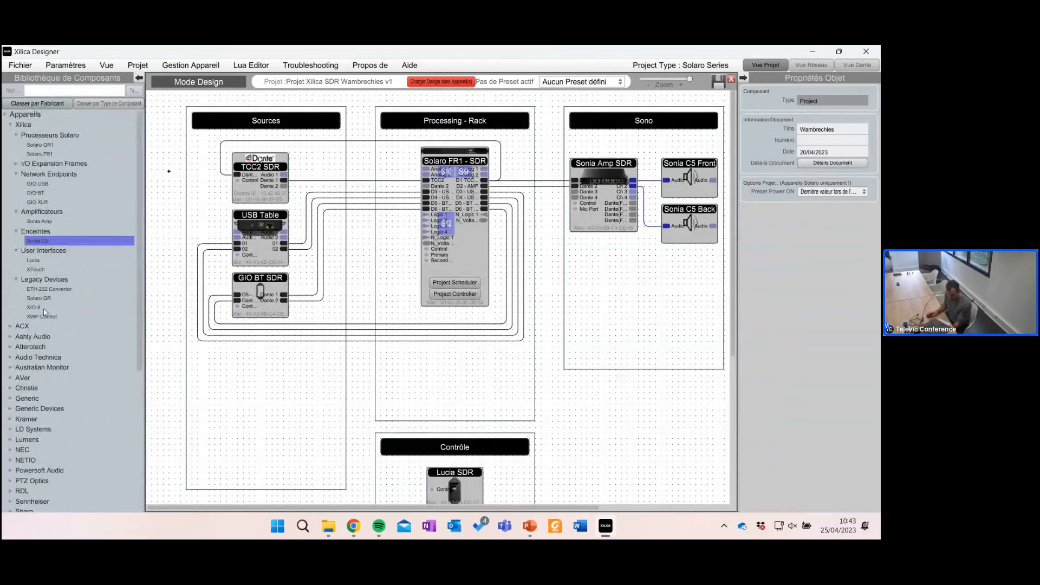
scroll(44, 311, down, 5)
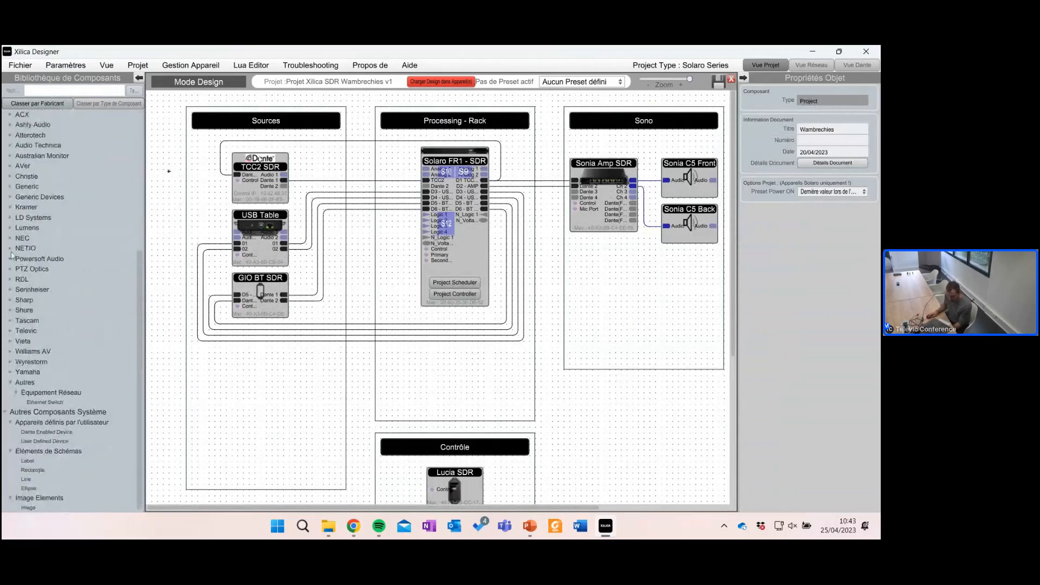
click(9, 228)
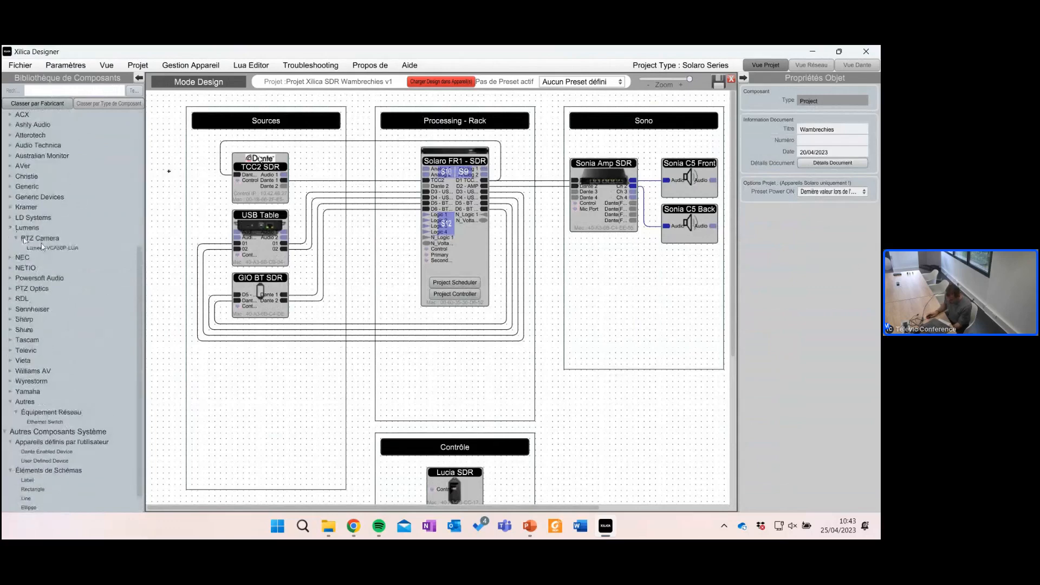
click(10, 186)
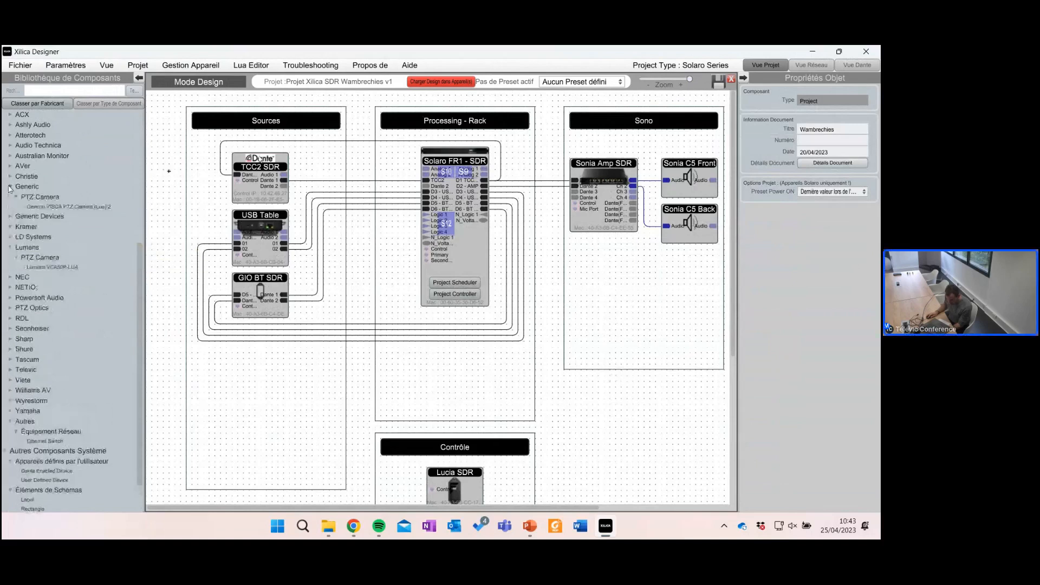
click(10, 217)
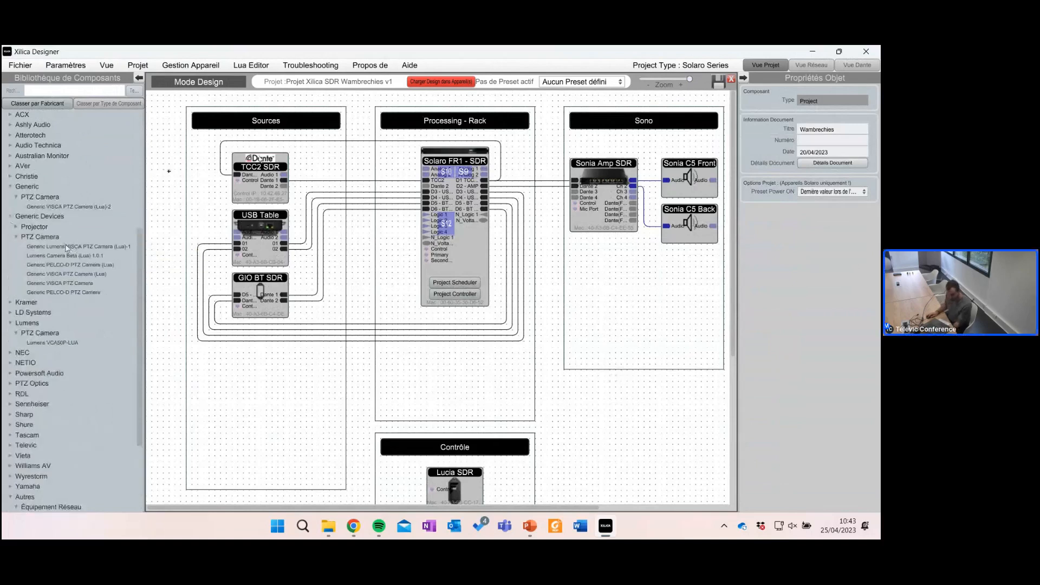
Step: Place a Lumens Camera Beta (Lua) 1.0.1 in the Sources section at X 150, Y 480 and view its control window
drag(67, 255, 273, 403)
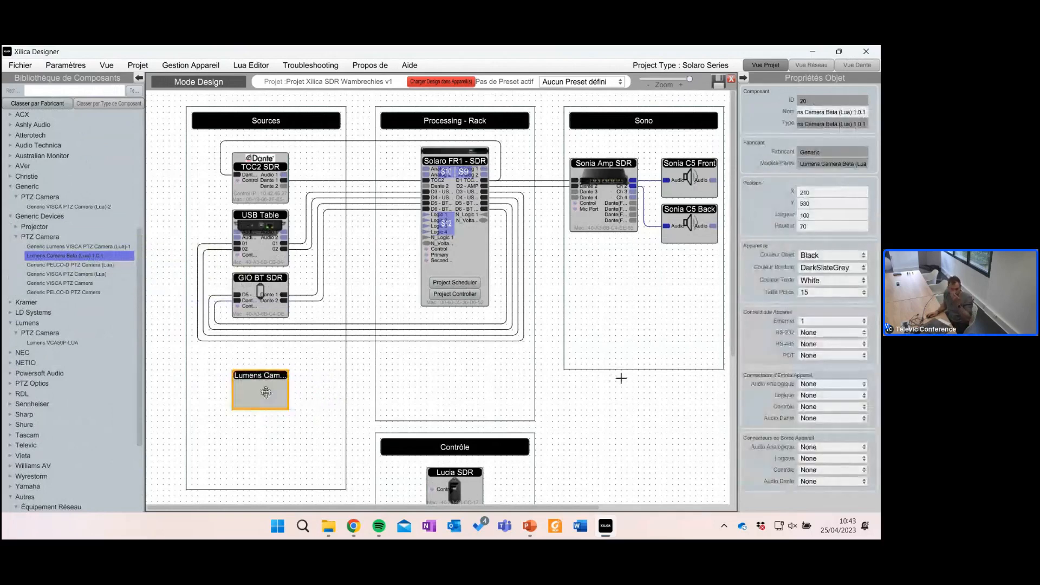
drag(266, 391, 267, 387)
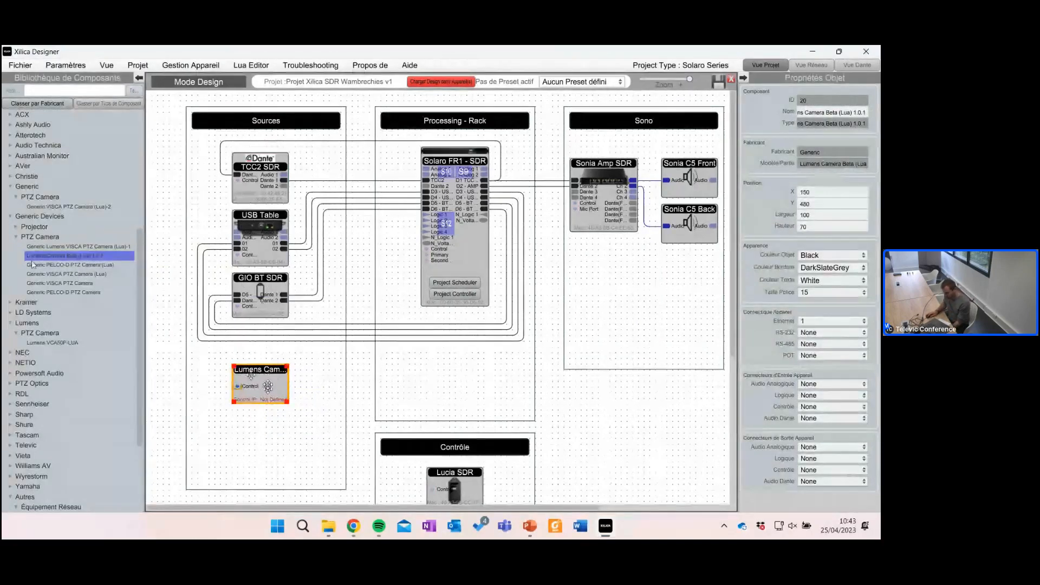
double_click(267, 384)
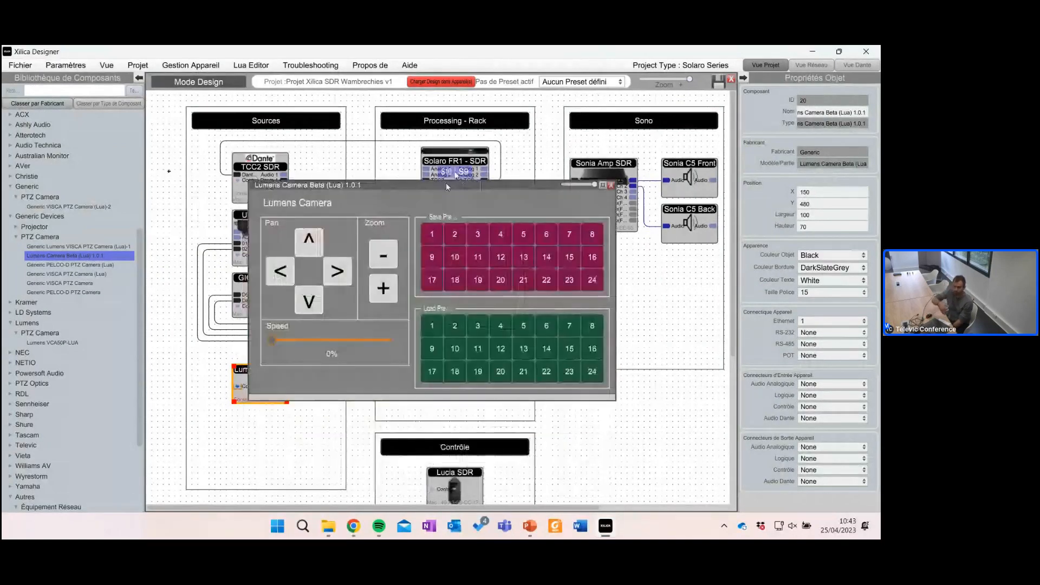
drag(447, 183, 516, 180)
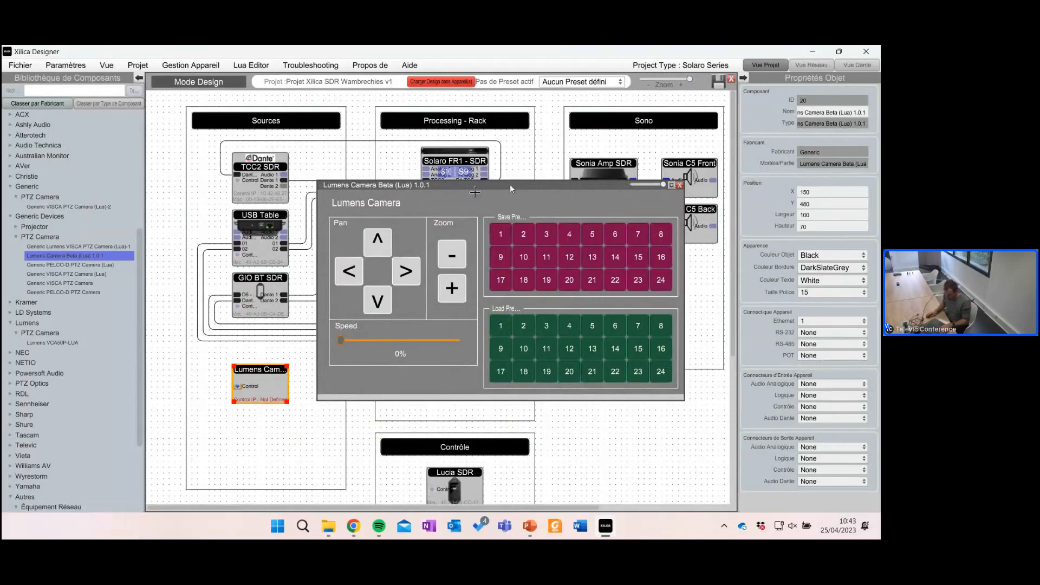
click(678, 186)
Step: Open the Lumens camera's control IP configuration, cancel it without entering an address, and delete the camera
right_click(280, 381)
mouse_move(347, 316)
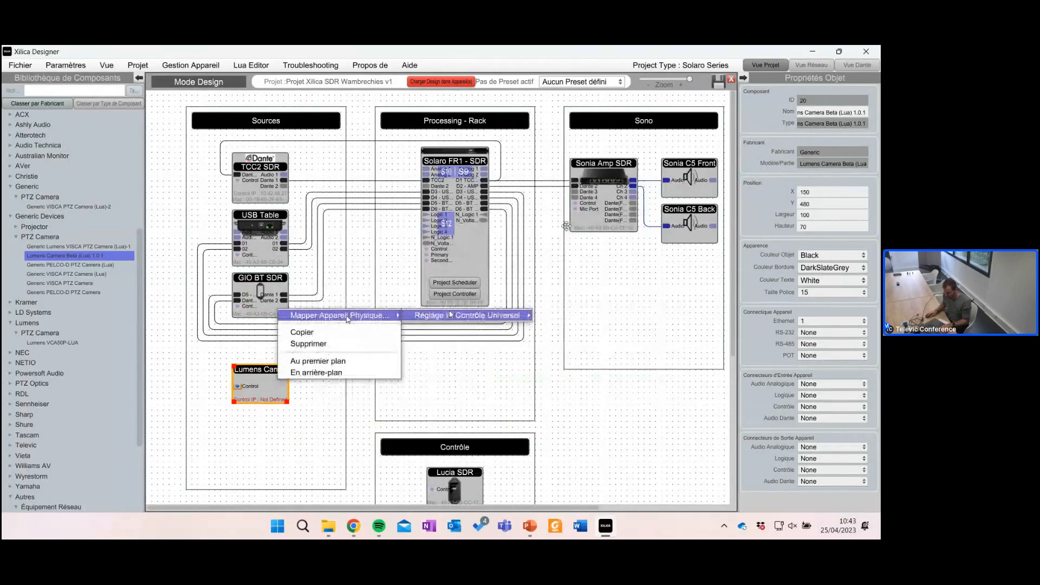
mouse_move(467, 315)
click(568, 317)
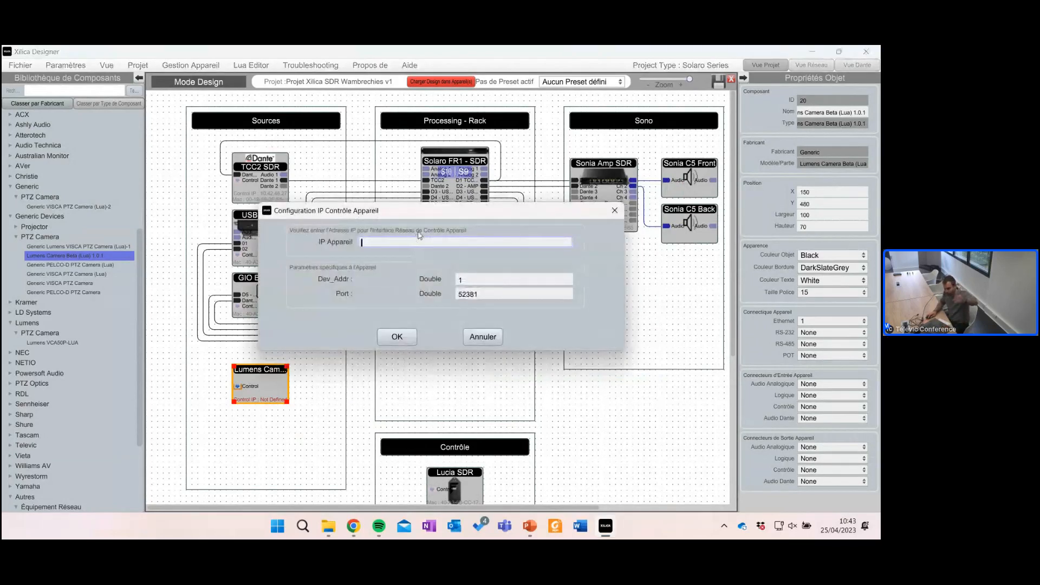
double_click(502, 292)
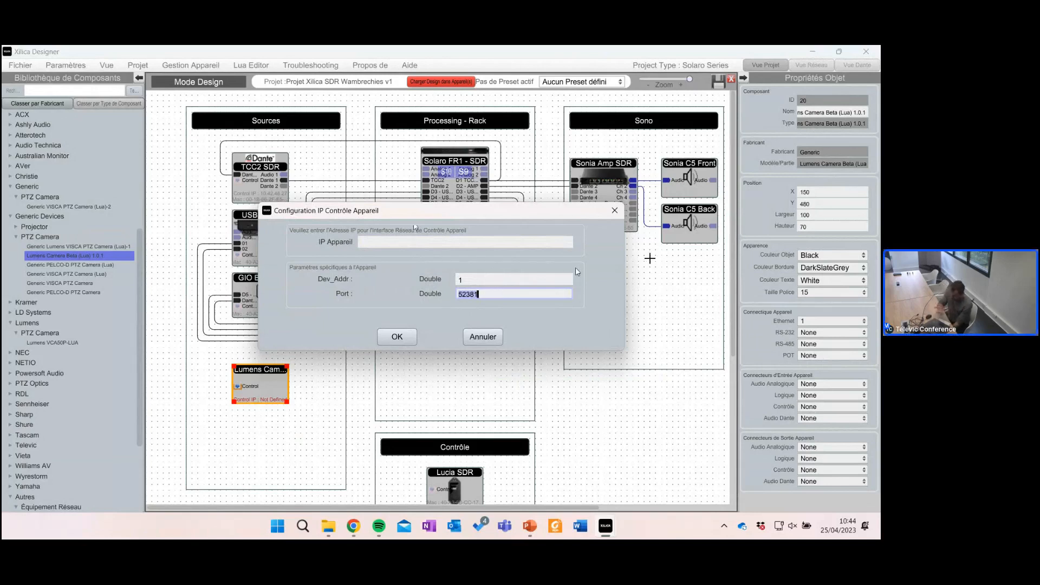
click(614, 212)
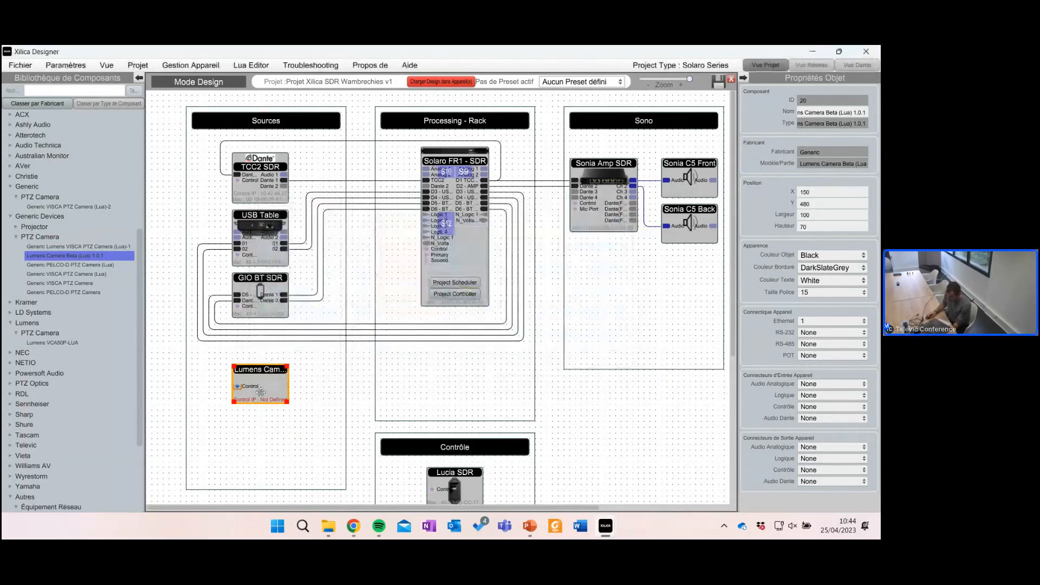
key(Delete)
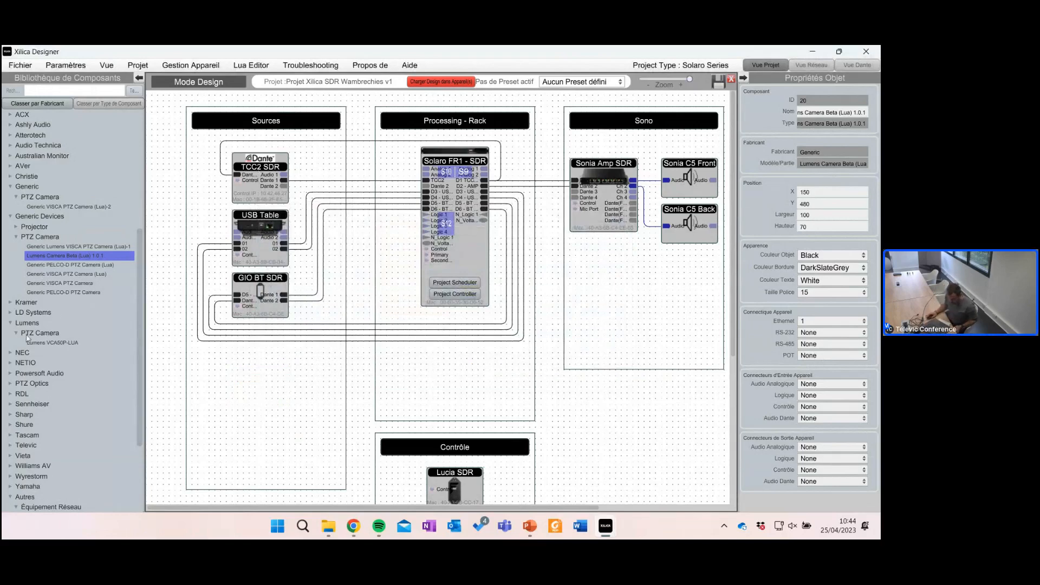
Step: Place a Sennheiser TeamConnect Ceiling 2 FollowMe V2.0.3 Beta (Lua) microphone in the Sources section at X 160, Y 470
scroll(54, 390, down, 4)
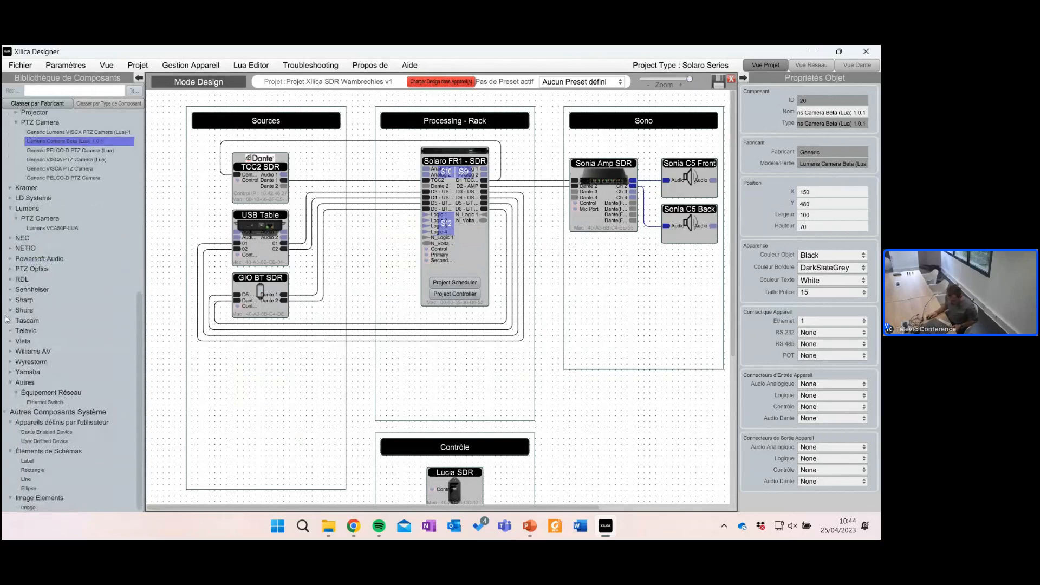
click(12, 291)
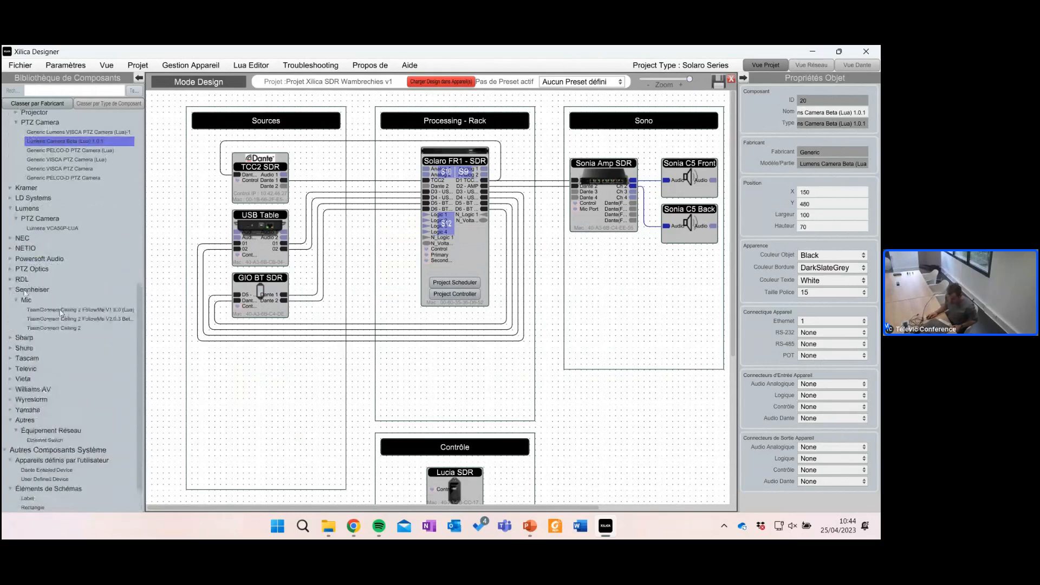
drag(54, 319, 273, 377)
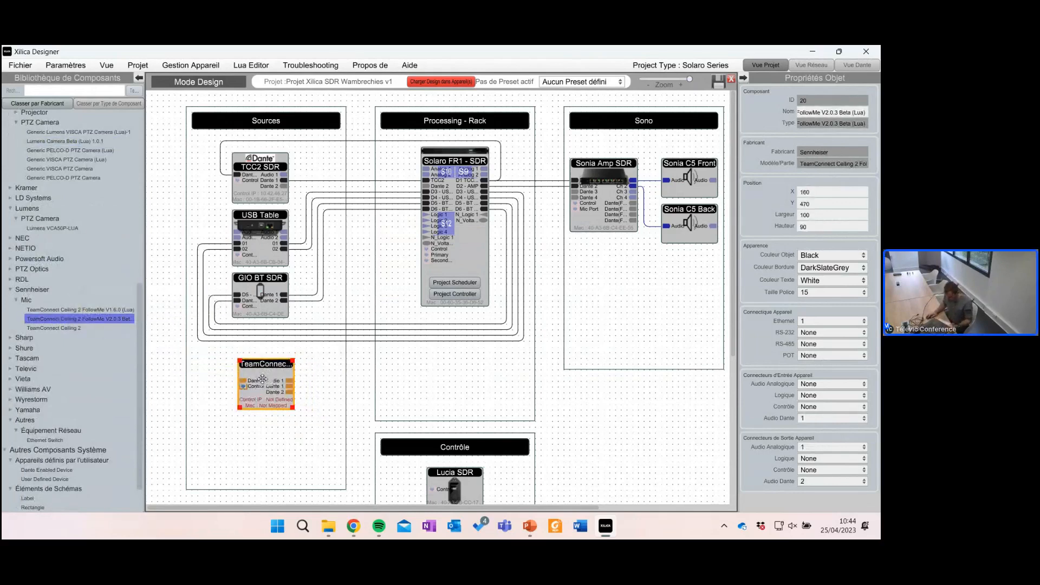
Step: Review the new TeamConnect microphone's Audio, Device, FollowMe and Camera control pages, and close its control window
double_click(260, 377)
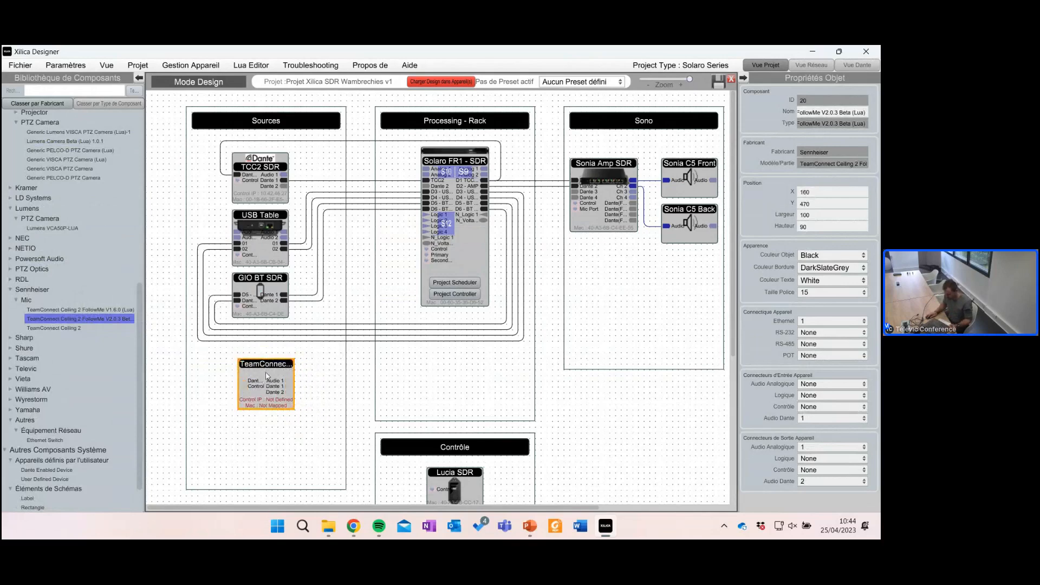
drag(422, 242, 427, 162)
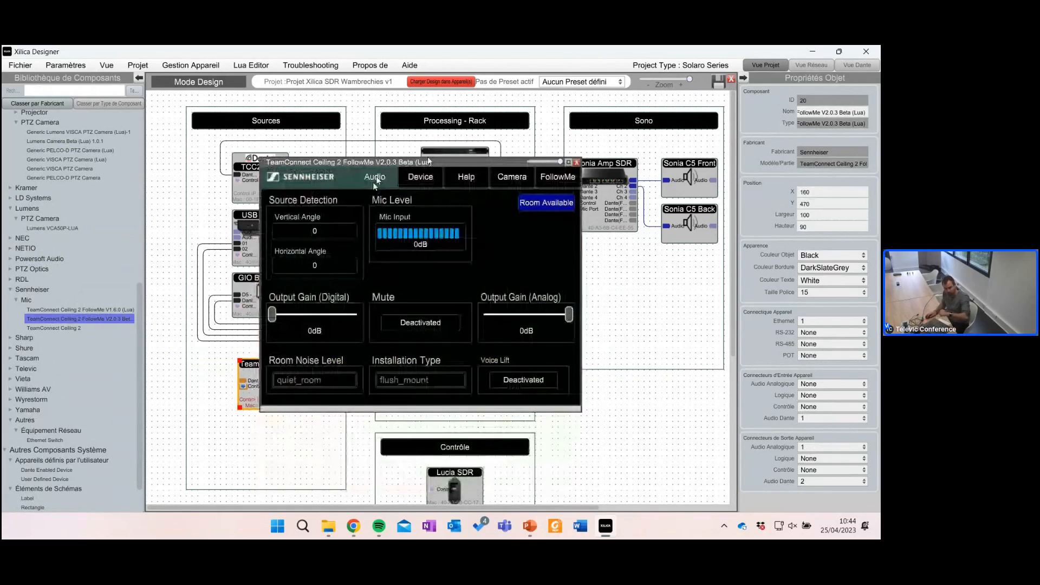
click(430, 182)
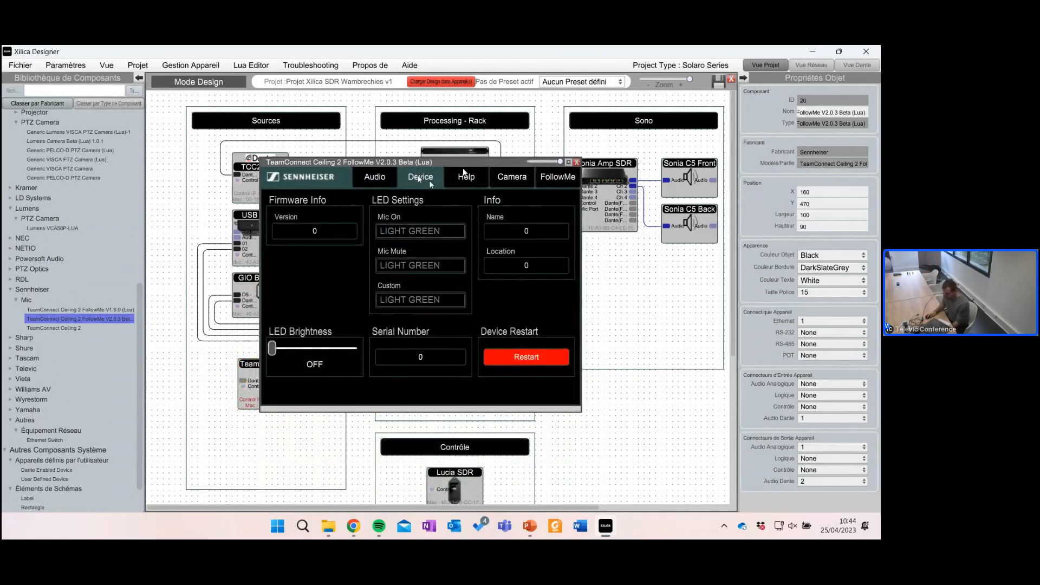
drag(516, 177, 539, 181)
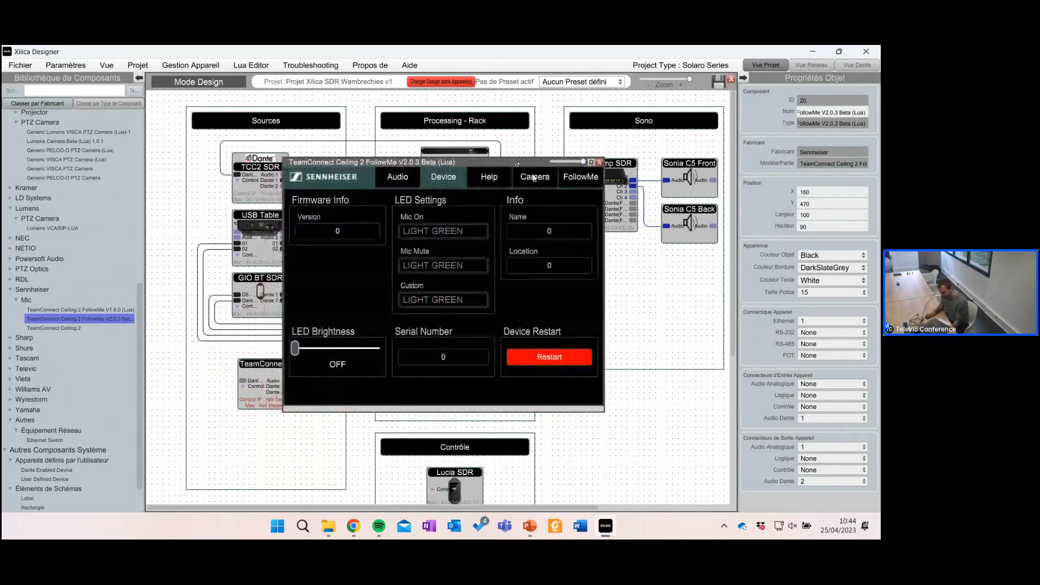
click(589, 178)
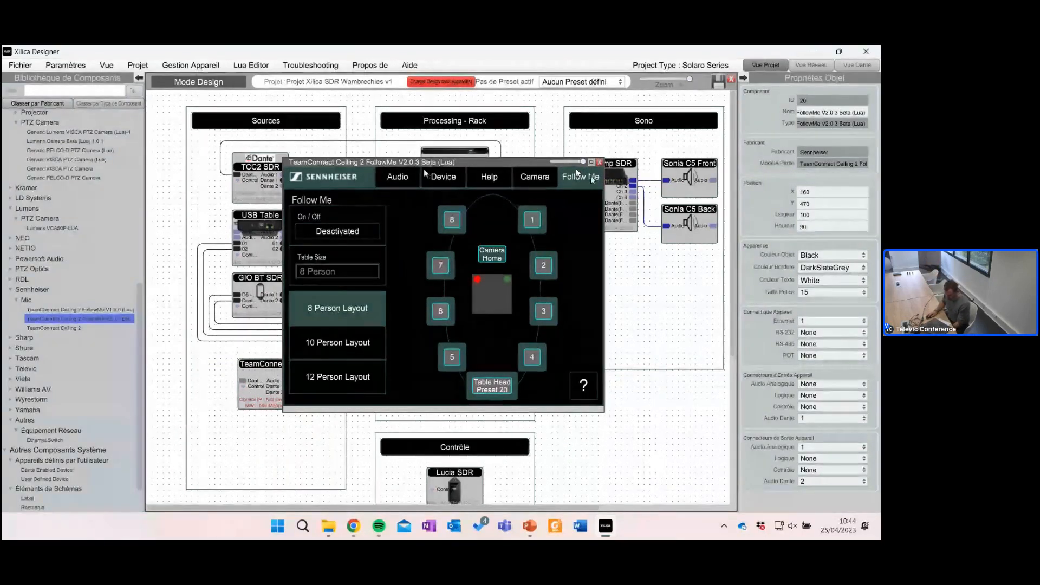
click(398, 178)
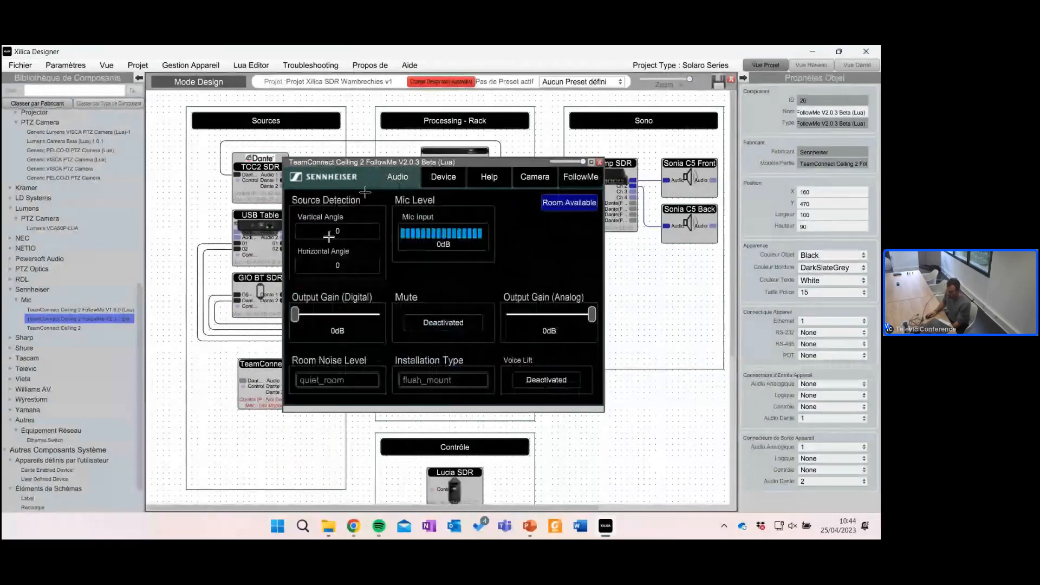
click(588, 180)
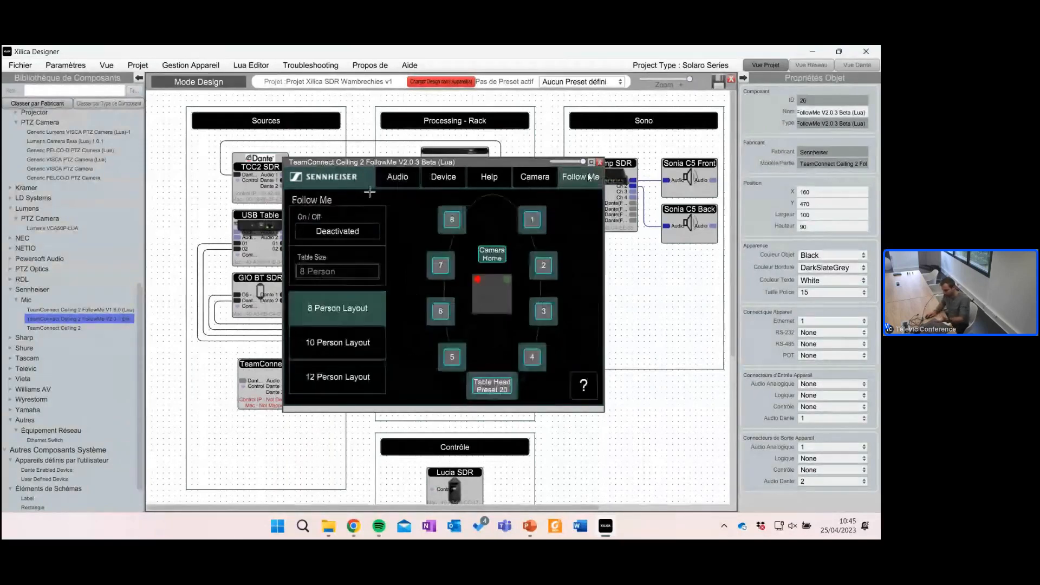
click(540, 176)
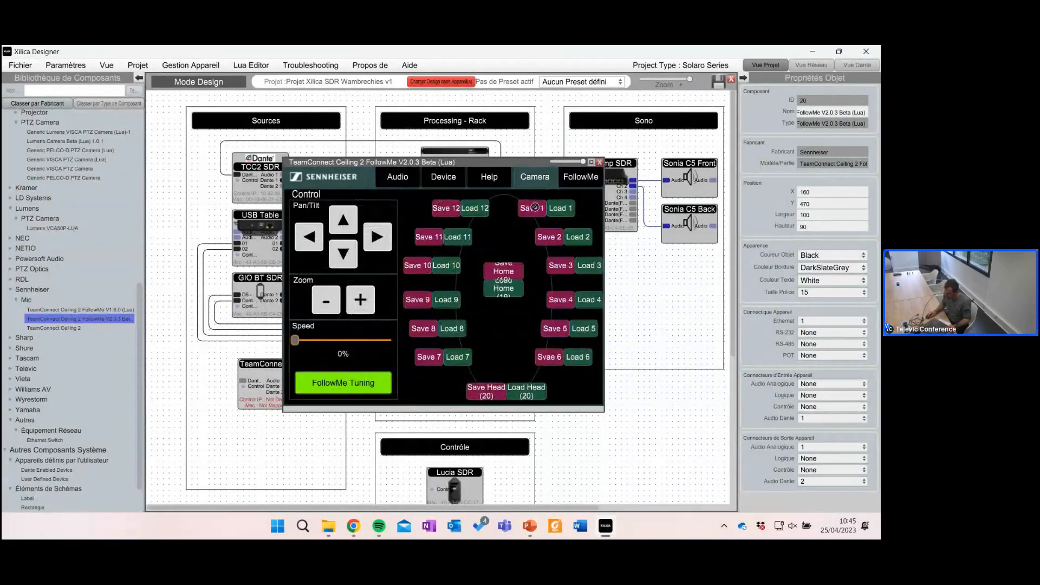
click(586, 185)
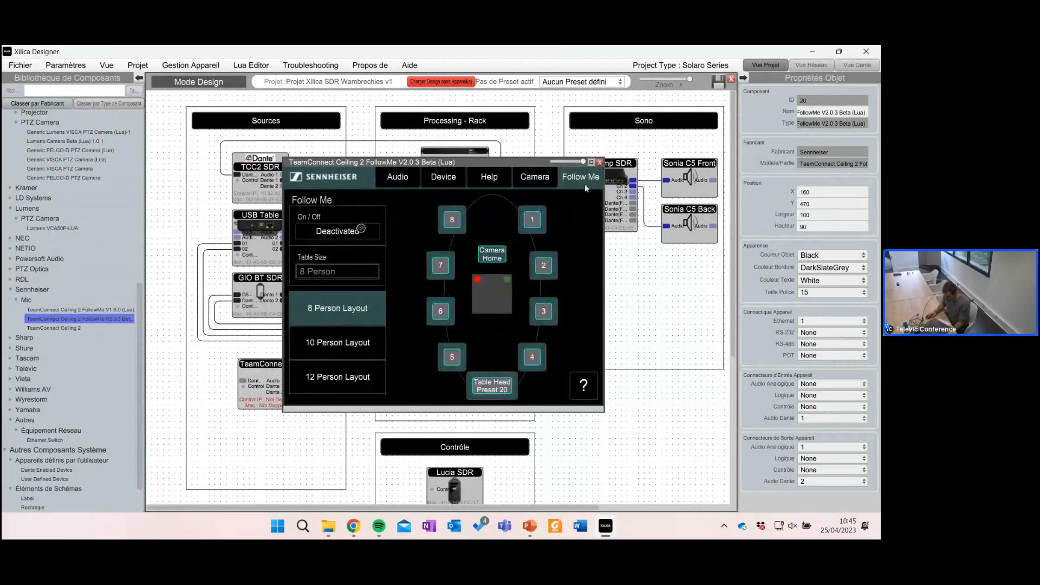
click(514, 177)
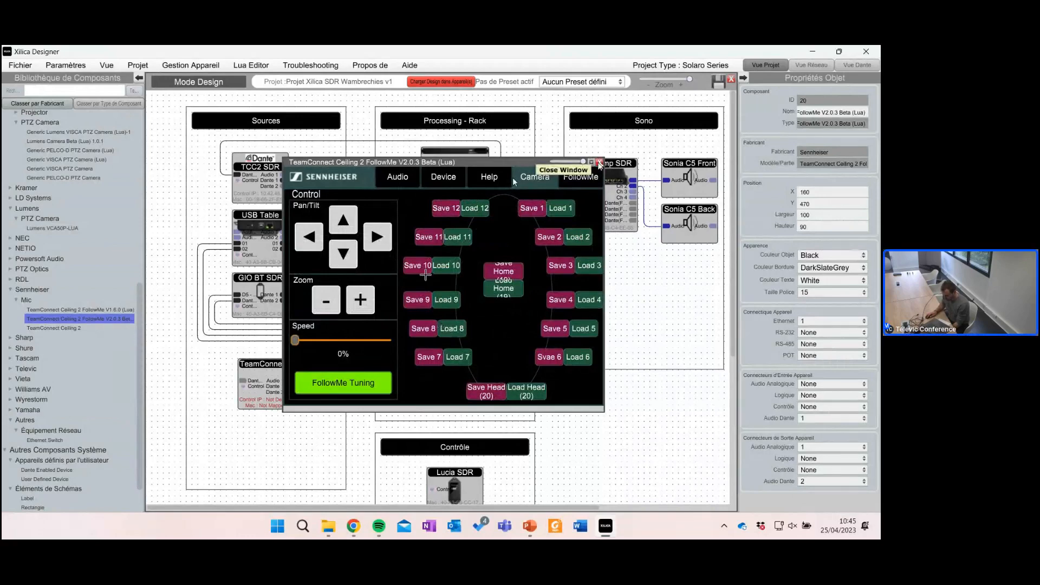
click(599, 162)
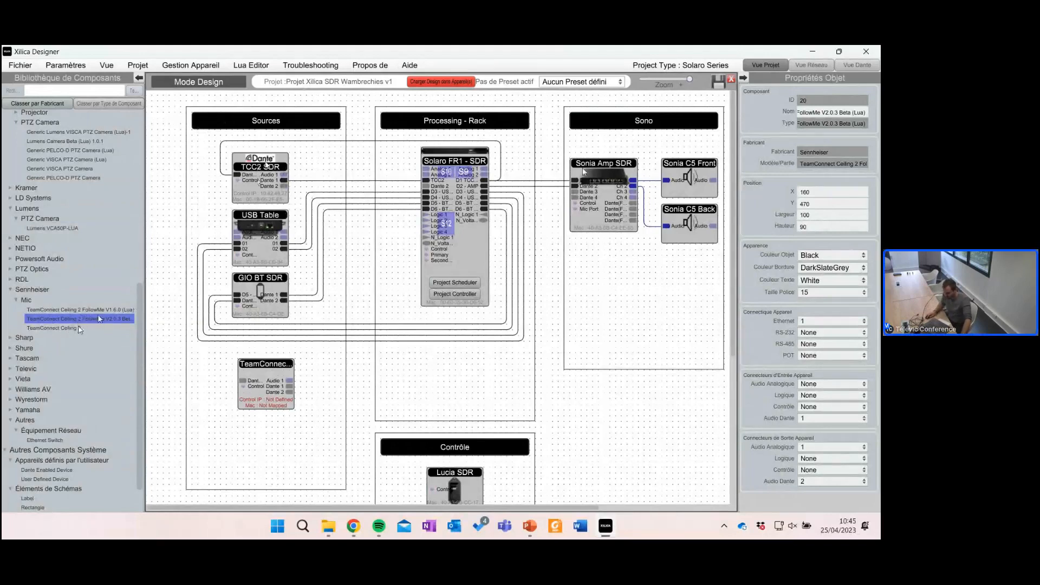
Step: Check the TCC2 SDR microphone's Dante device mapping and open its universal control IP configuration
click(266, 163)
right_click(265, 162)
mouse_move(360, 170)
mouse_move(403, 166)
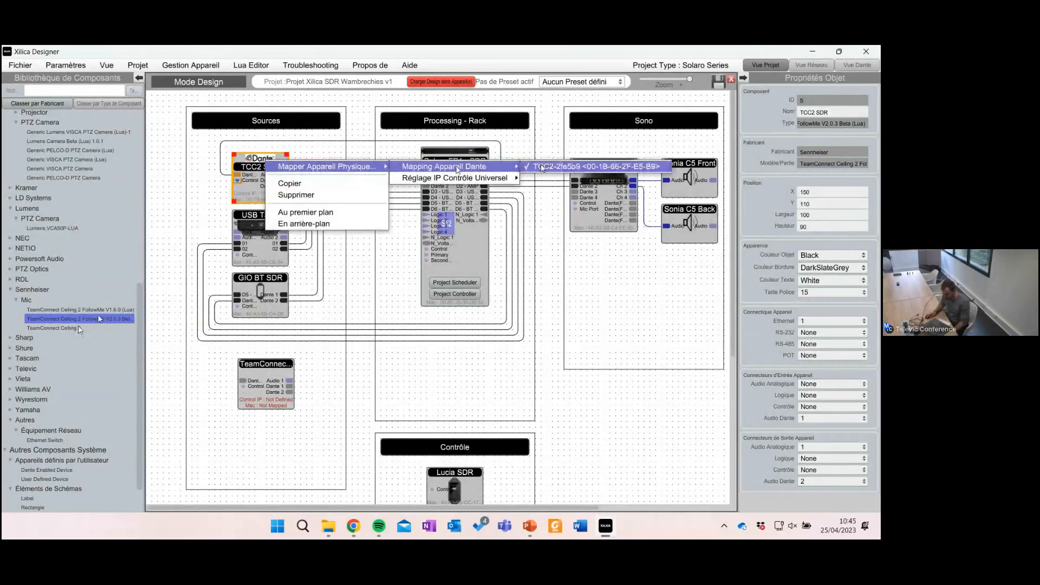
mouse_move(481, 183)
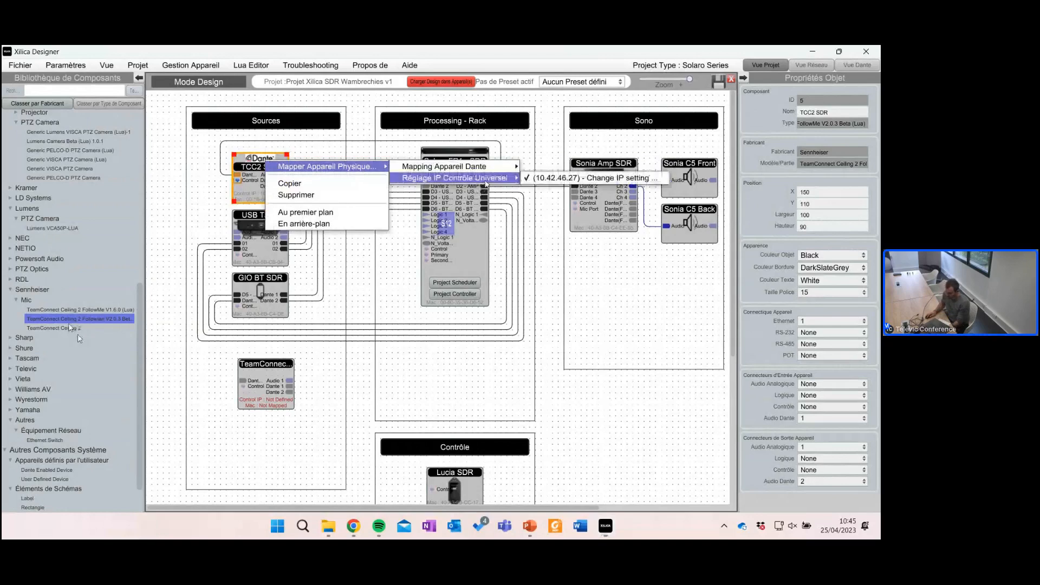
click(574, 178)
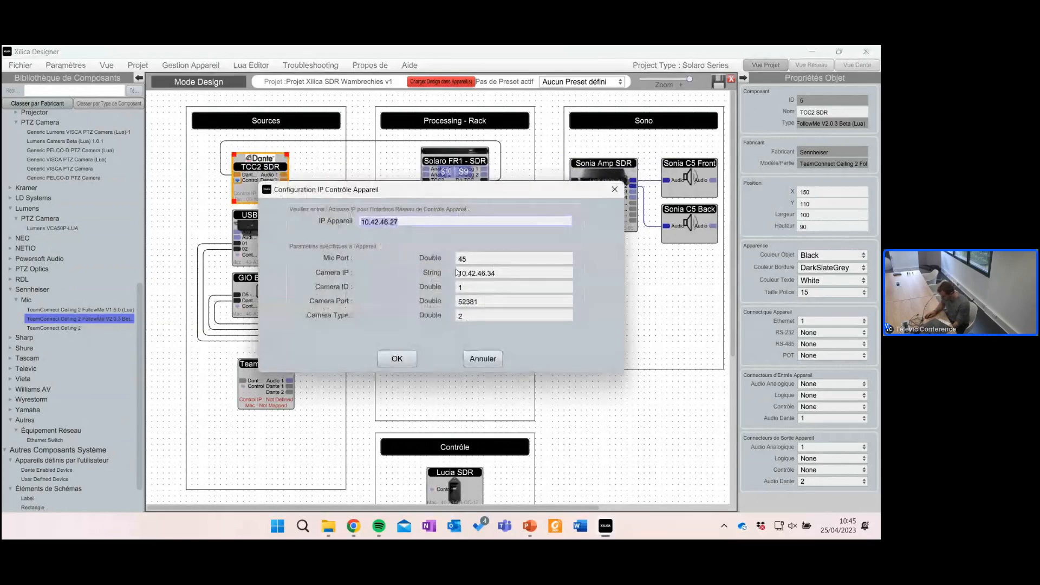
Step: Look up the SLCM2 microphone's Ethernet IP address in Sennheiser Control Cockpit, return to Xilica Designer and cancel the IP configuration
click(725, 526)
right_click(747, 467)
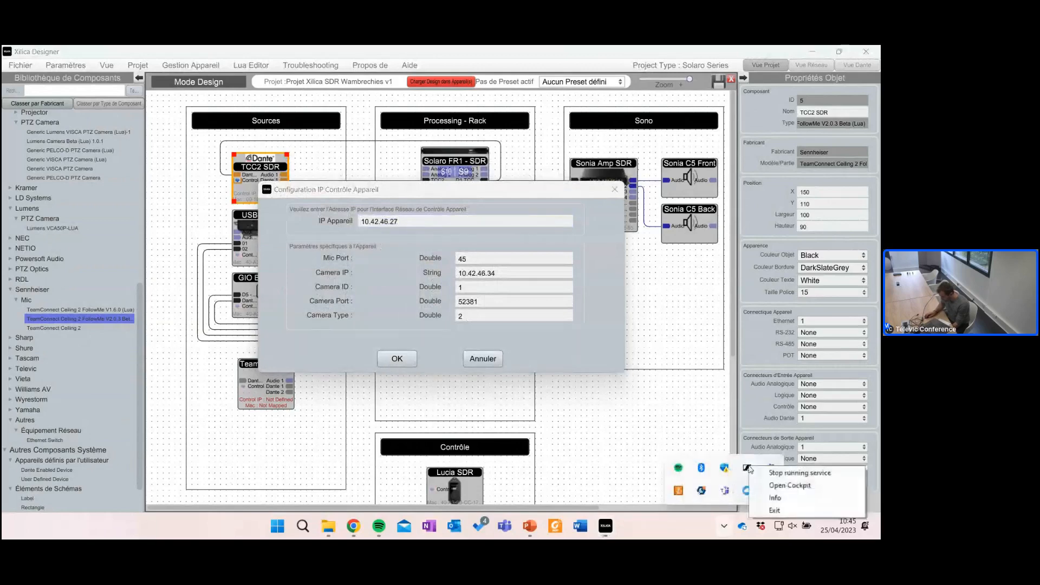
click(807, 485)
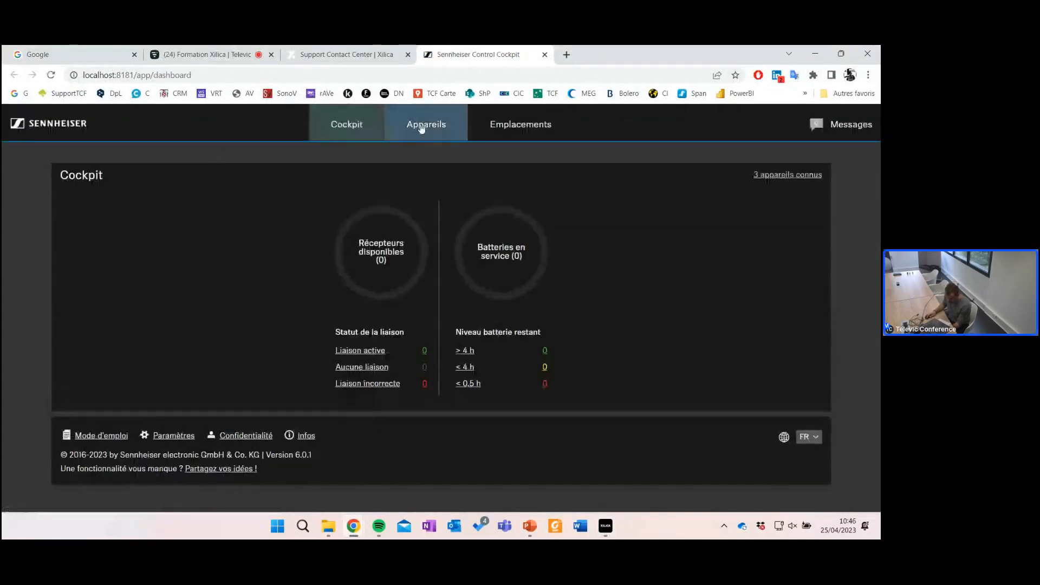
click(422, 126)
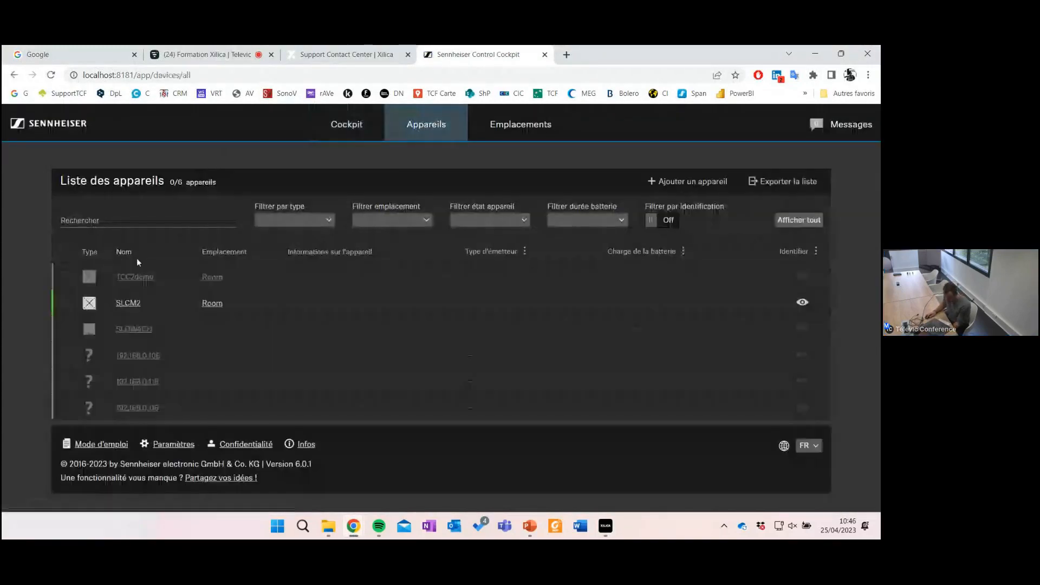
click(130, 303)
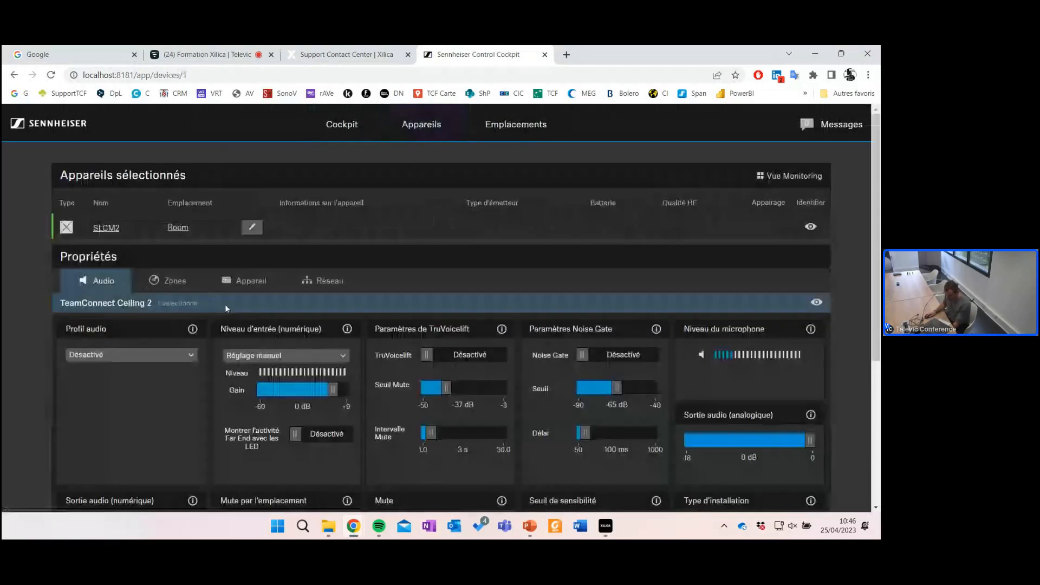
click(338, 282)
drag(150, 391, 101, 386)
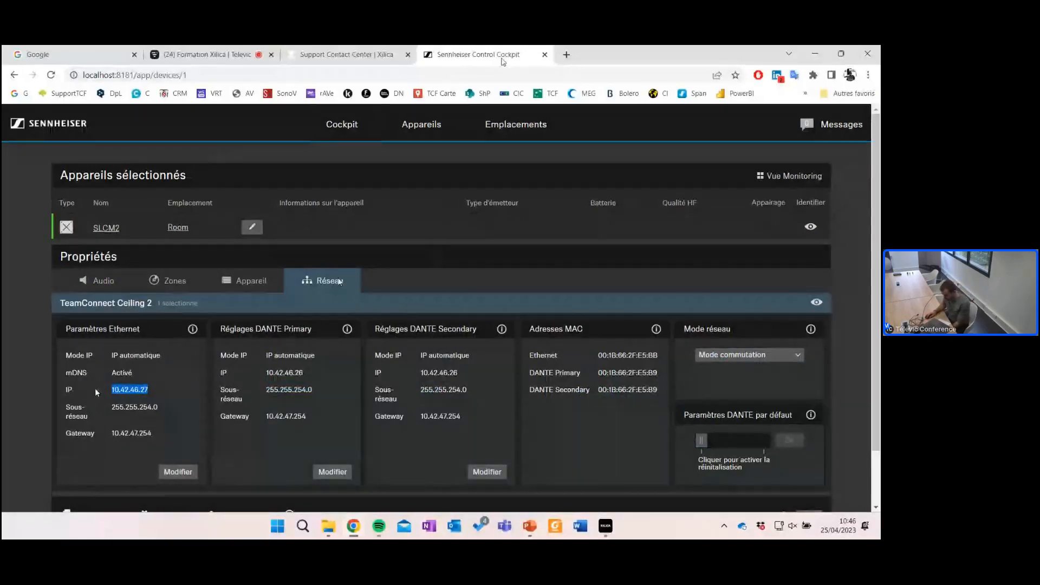
click(818, 54)
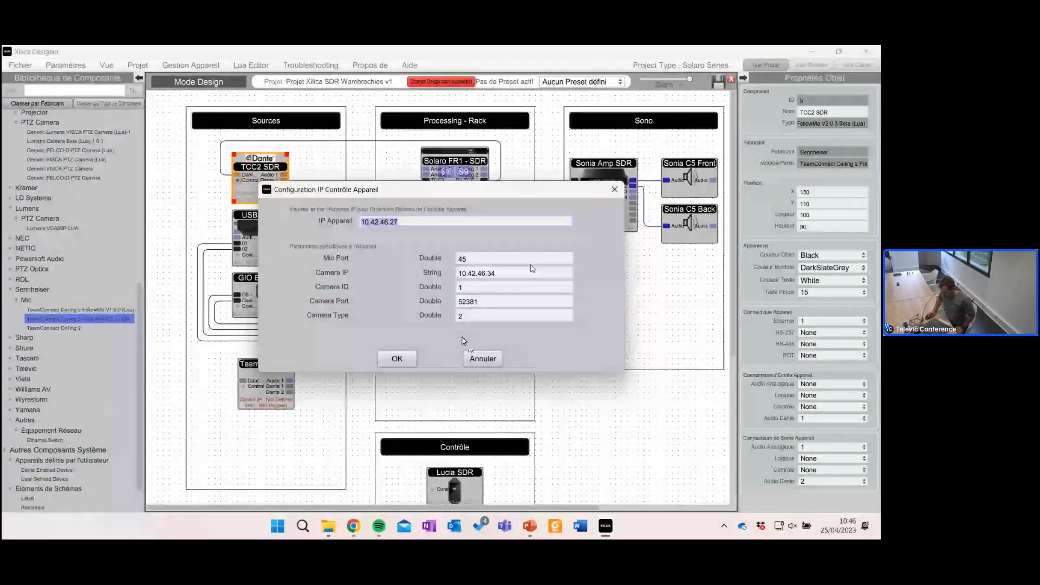
click(474, 356)
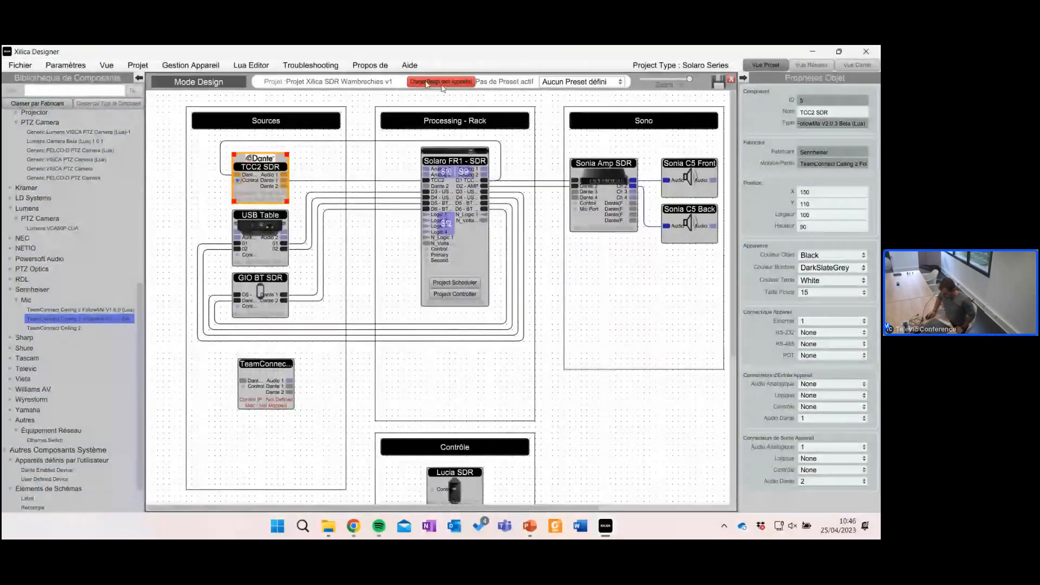
Step: Open the Solaro FR1 - SDR schematic at full size and point out the 100 ms and 250 ms HearClear AEC components
double_click(469, 247)
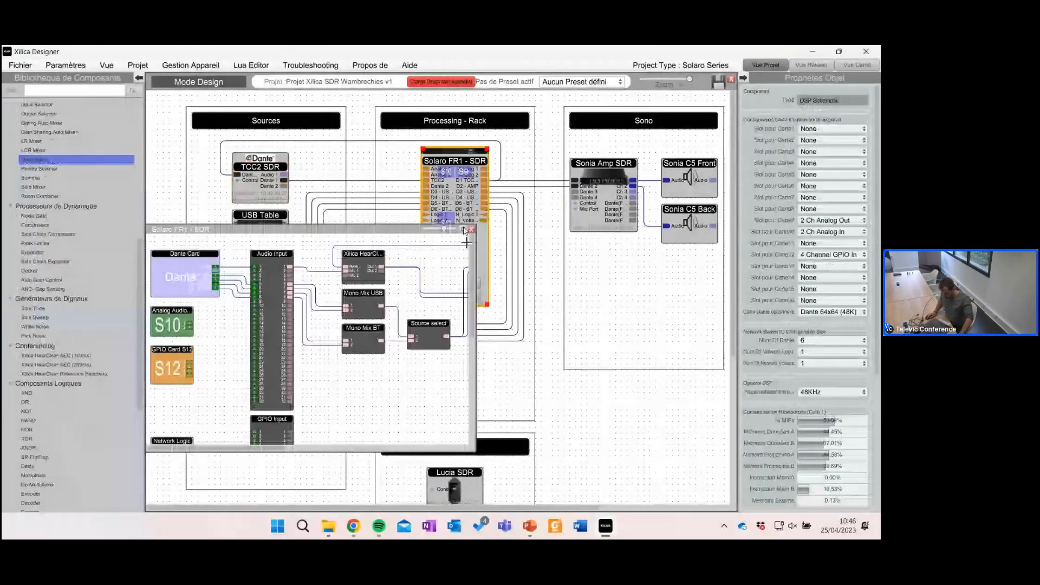
click(463, 229)
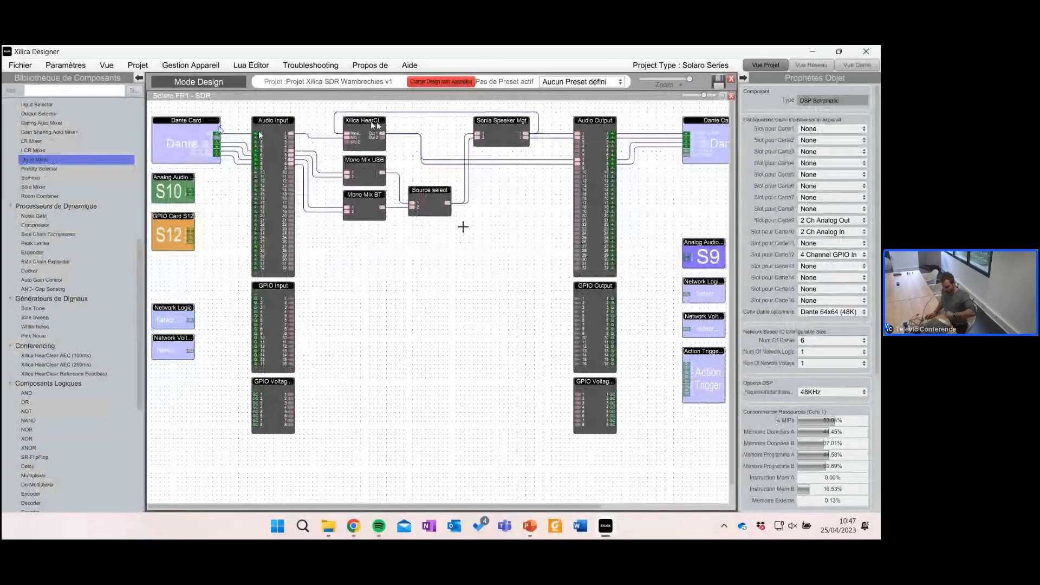
click(54, 355)
click(62, 365)
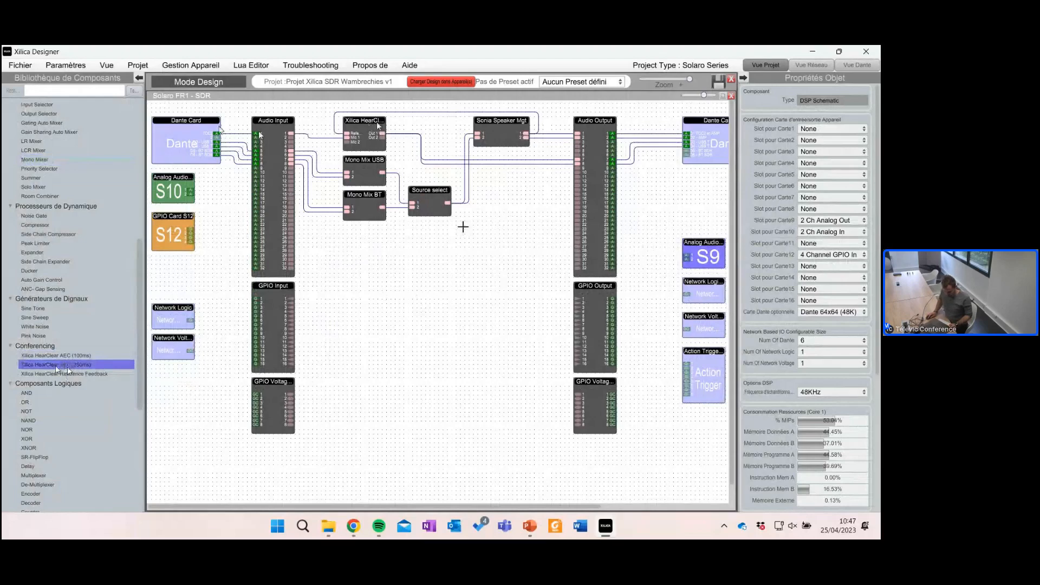
click(70, 356)
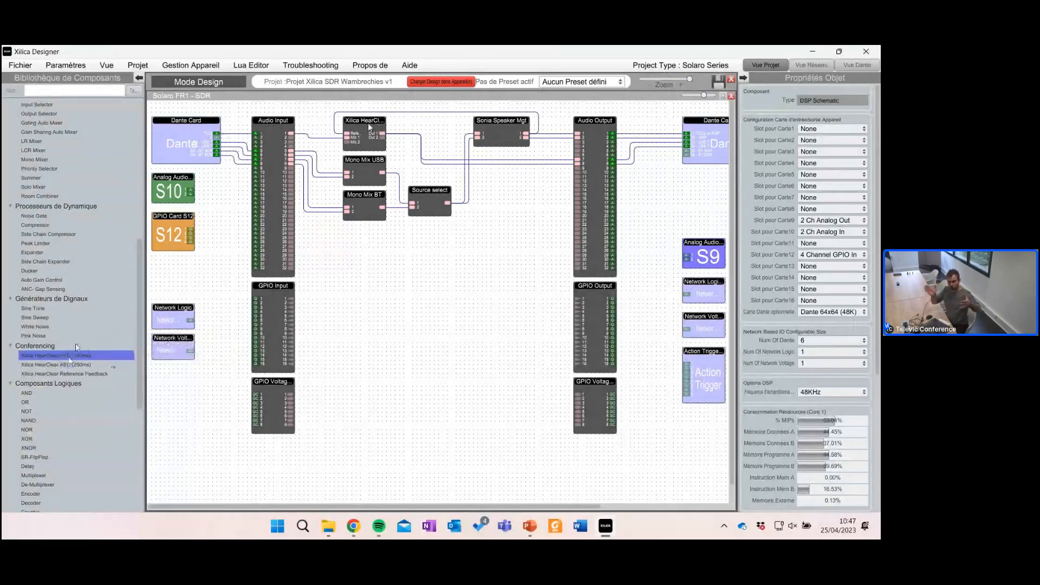
Step: Place a trial Xilica HearClear AEC (250ms) block in the schematic at X 470, Y 360, and delete it
drag(70, 359, 462, 227)
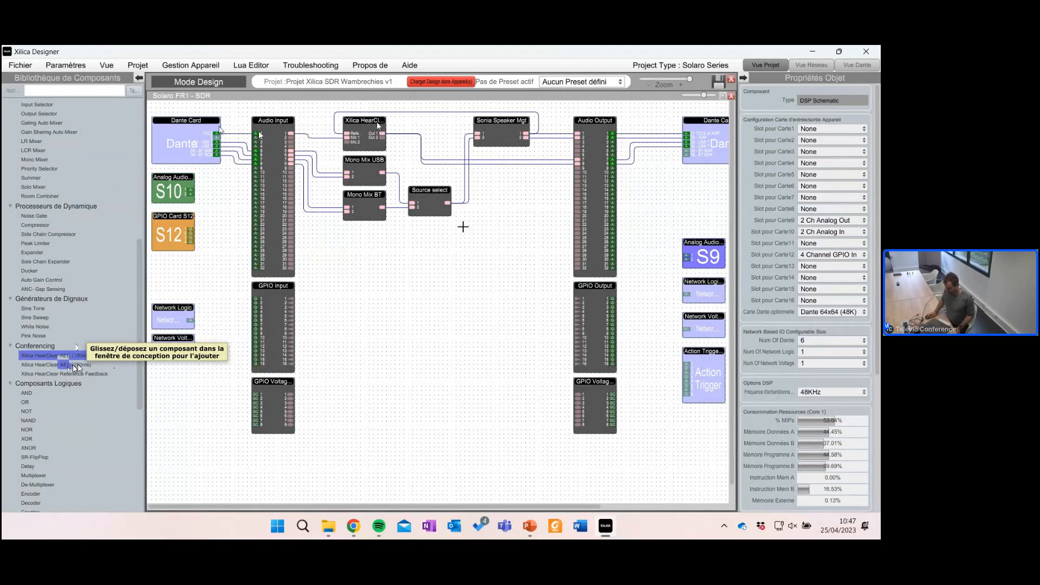
drag(77, 364, 435, 290)
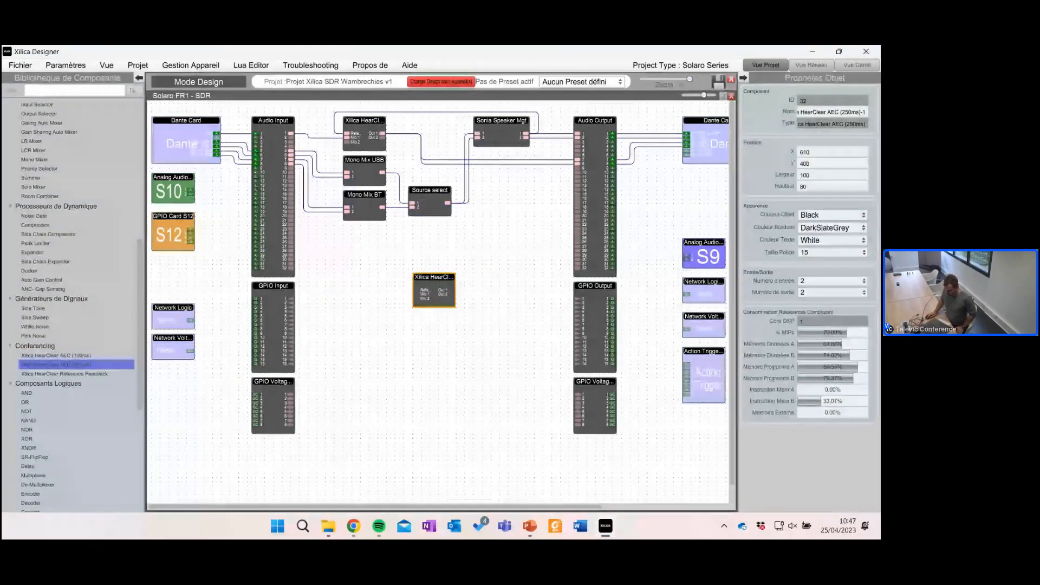
drag(438, 285, 378, 269)
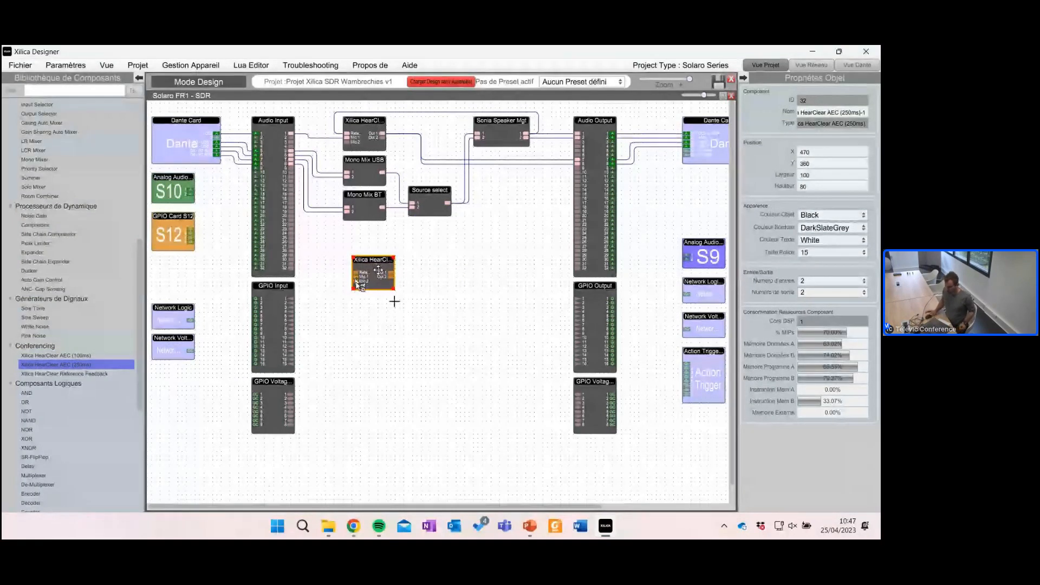
click(424, 293)
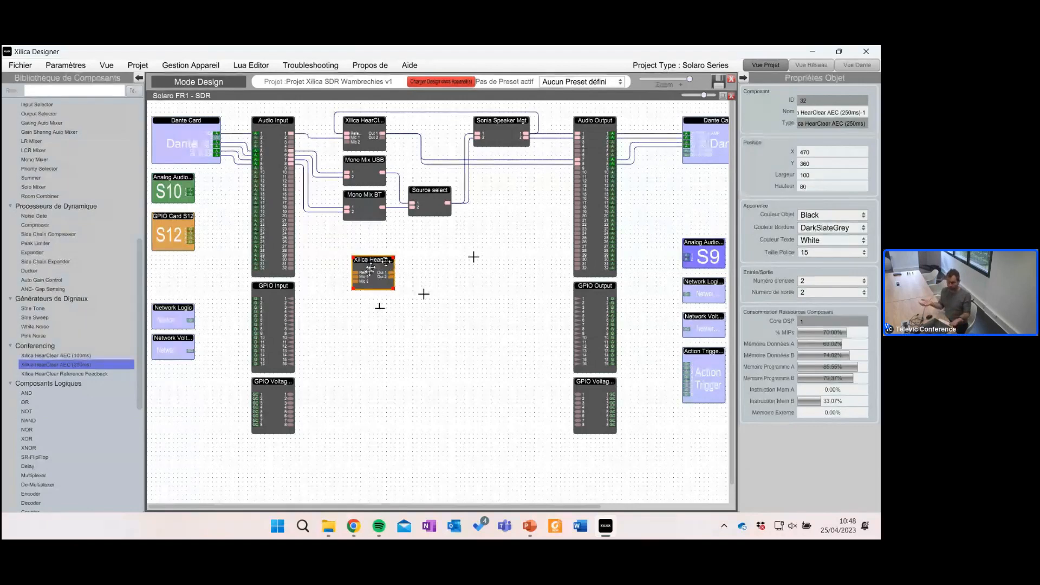
click(72, 357)
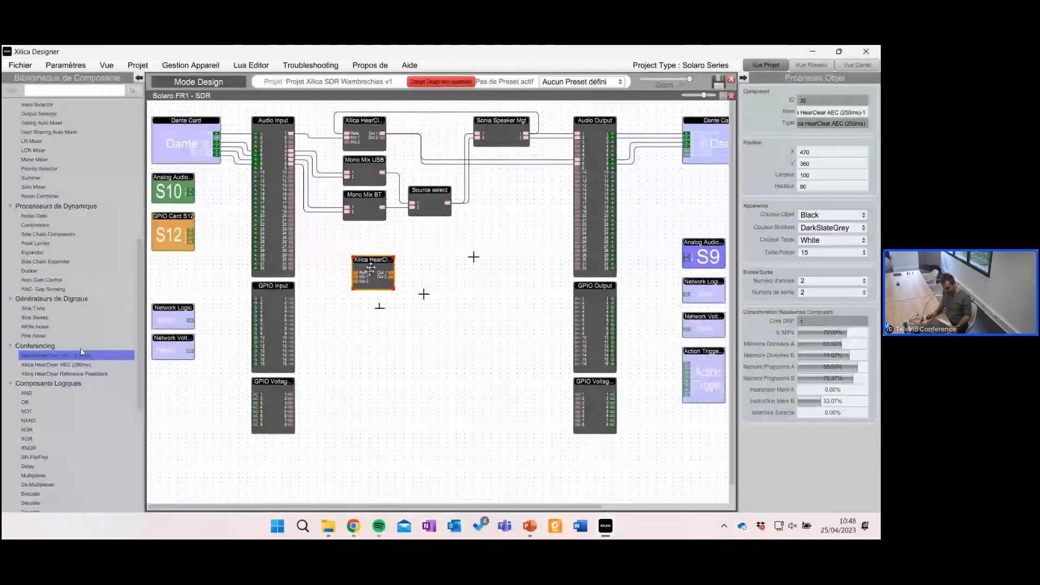
mouse_move(80, 349)
mouse_down()
mouse_move(360, 319)
mouse_move(72, 359)
mouse_up()
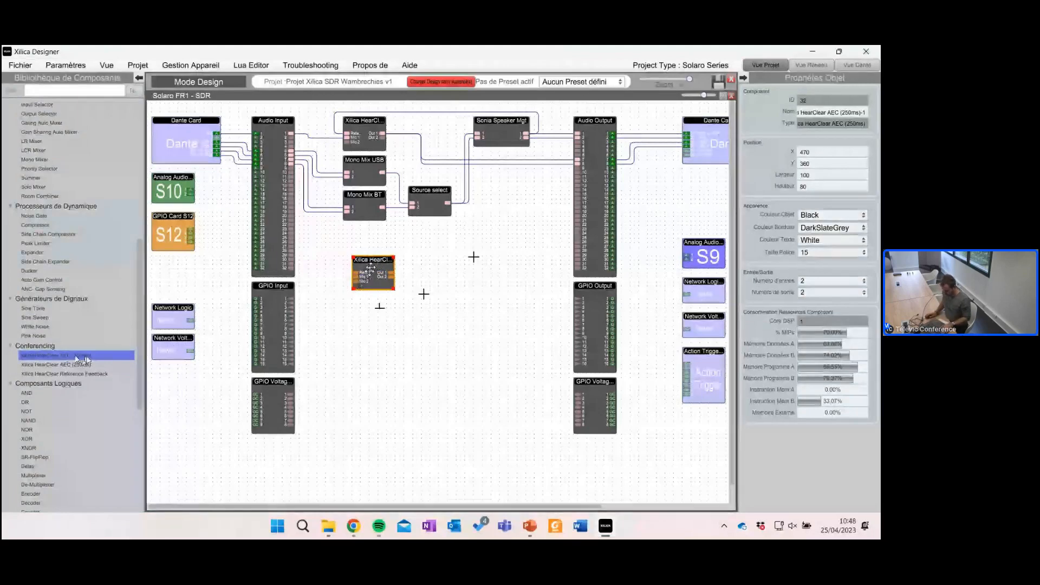
key(Delete)
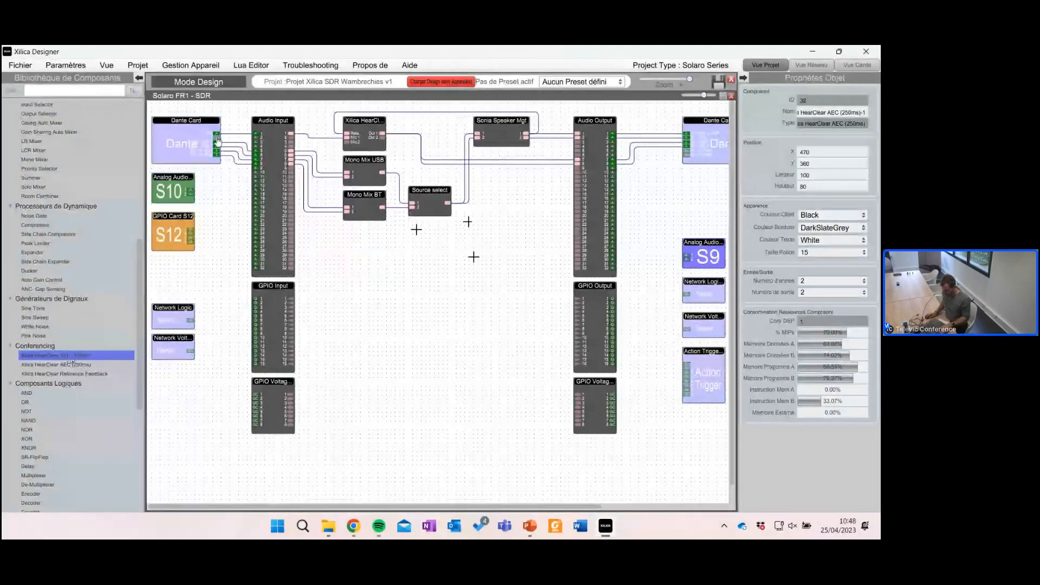
Step: Open the HearClear AEC (250ms) block's settings and review its echo cancelling, noise reduction and comfort noise controls
double_click(367, 130)
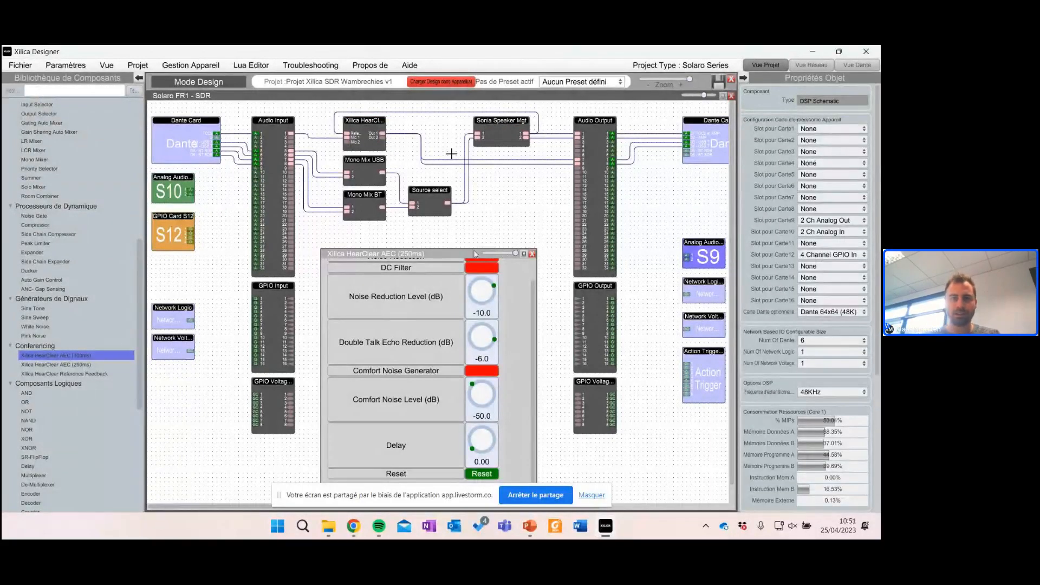
mouse_move(459, 258)
mouse_down()
mouse_move(459, 184)
mouse_move(456, 241)
mouse_up()
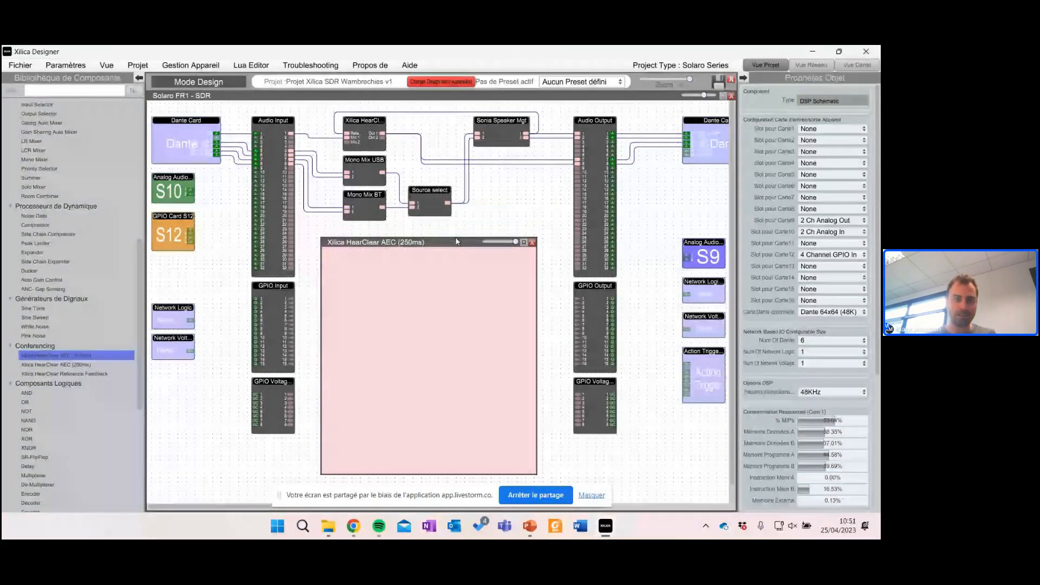
scroll(406, 369, up, 1)
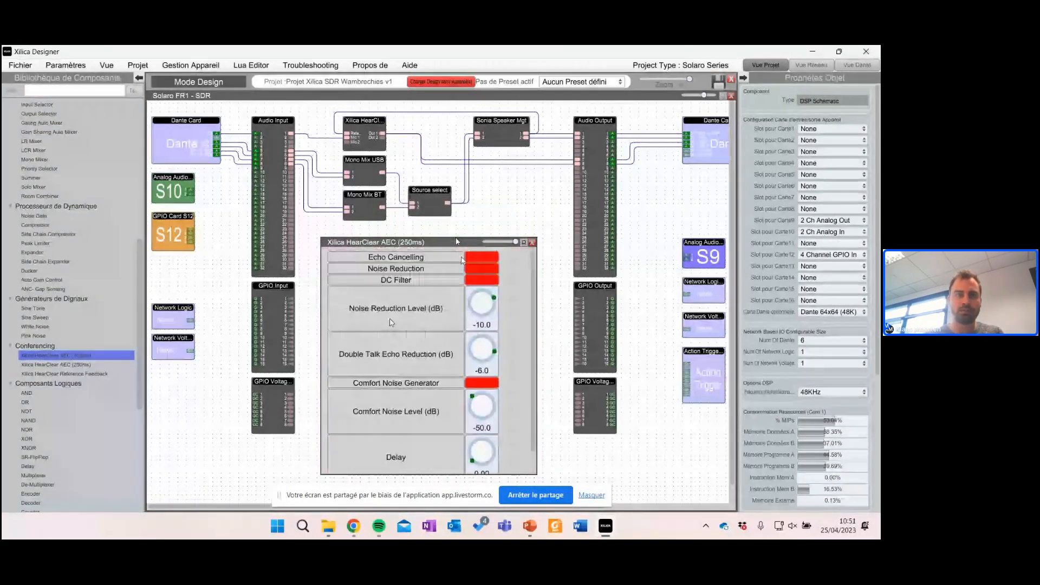
click(373, 136)
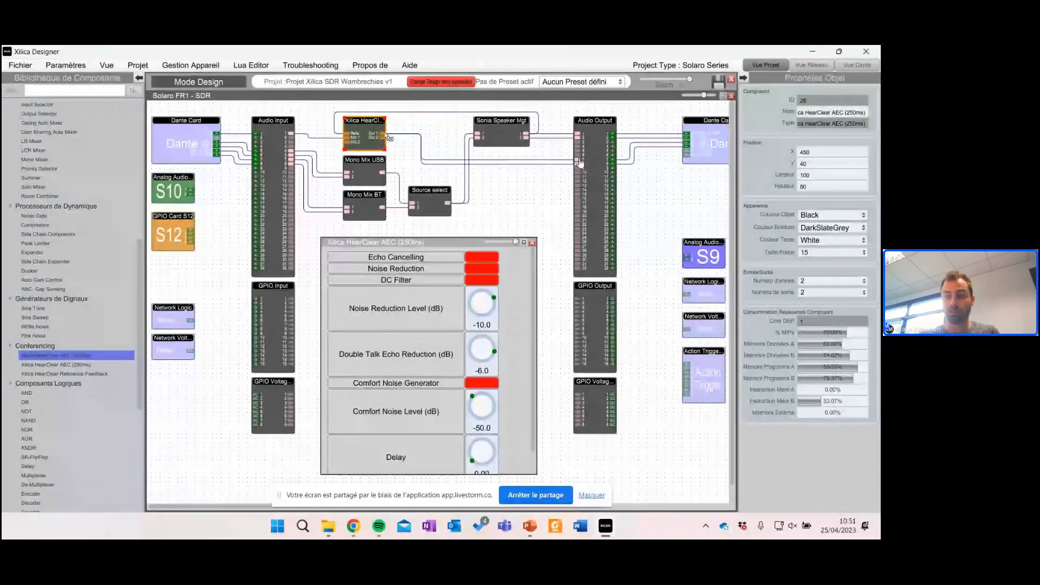
Step: Inspect the Mono Mix USB and Source select mixers, and close the HearClear AEC settings and the Solaro schematic
click(360, 181)
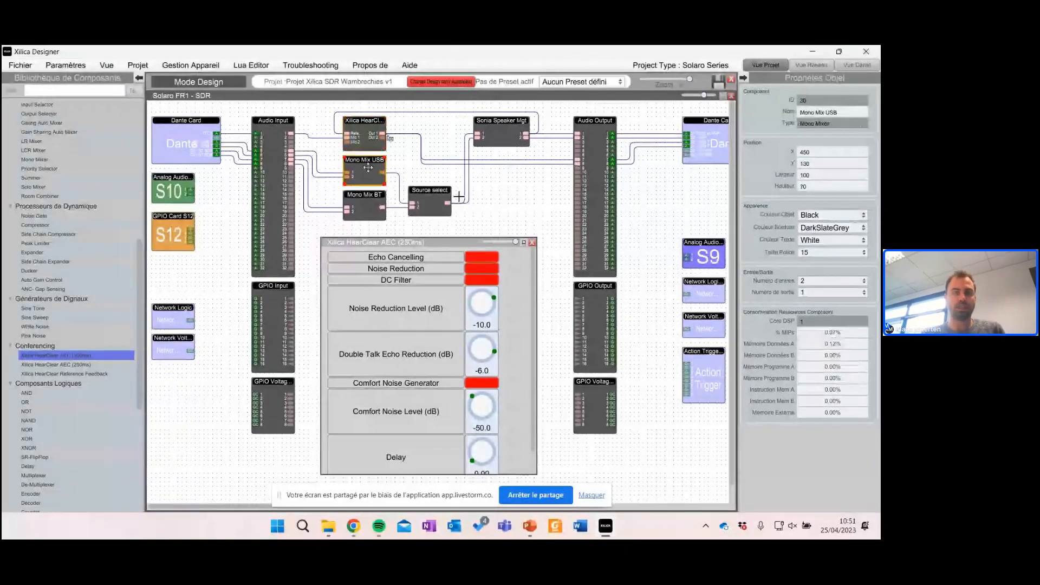
double_click(434, 204)
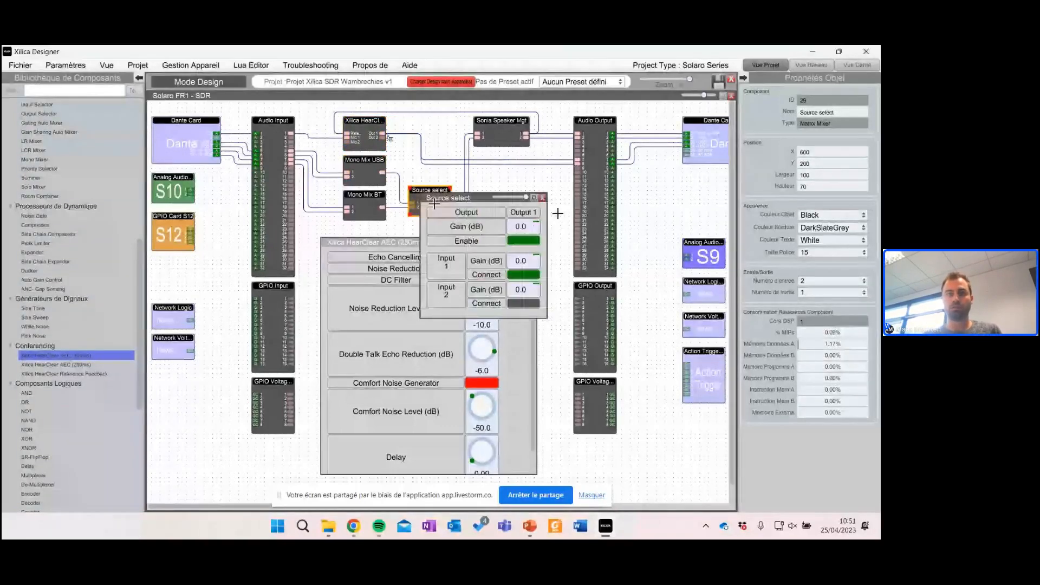
click(542, 198)
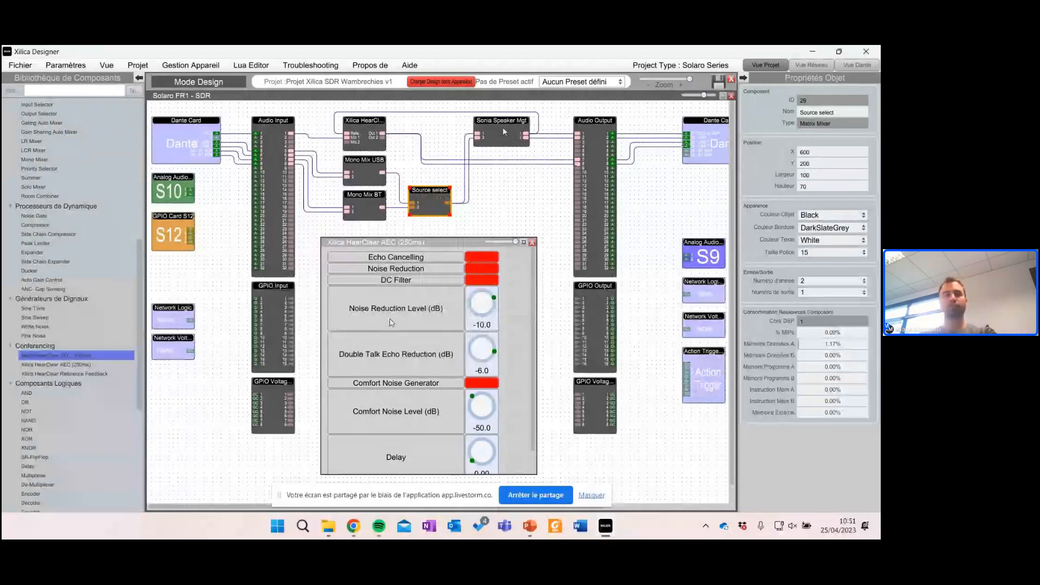
click(367, 135)
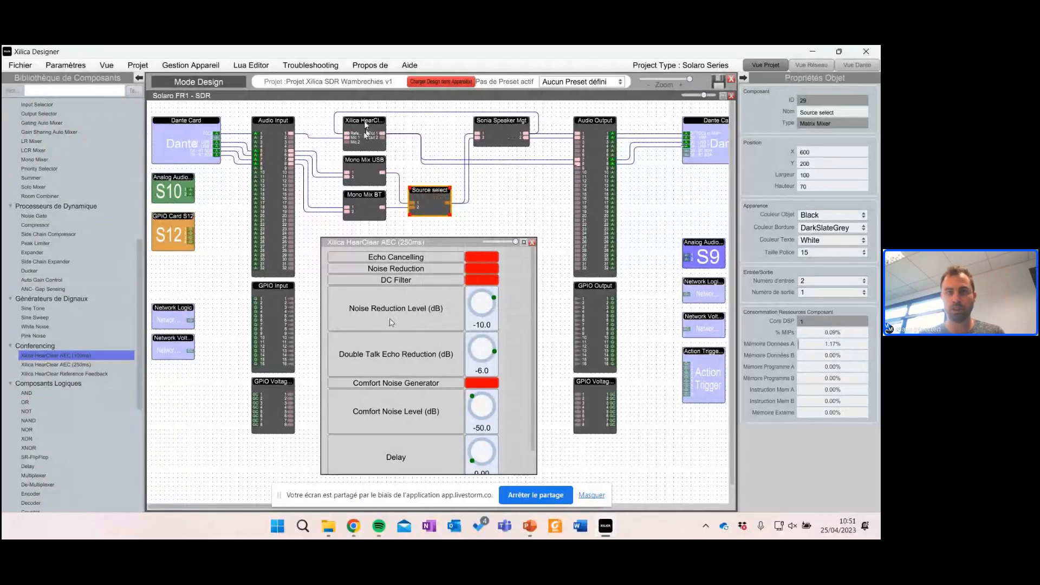
click(525, 197)
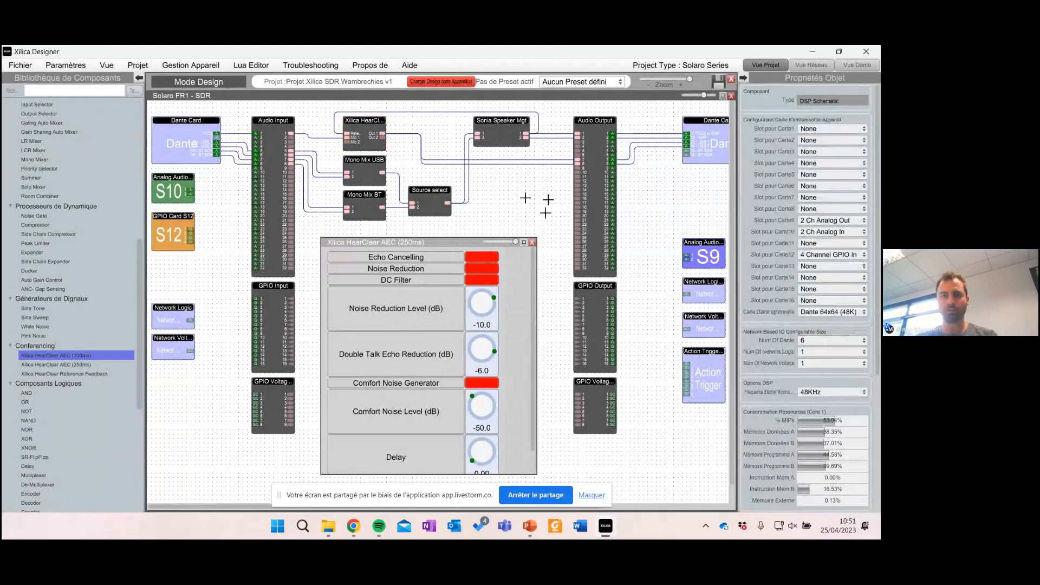
click(532, 242)
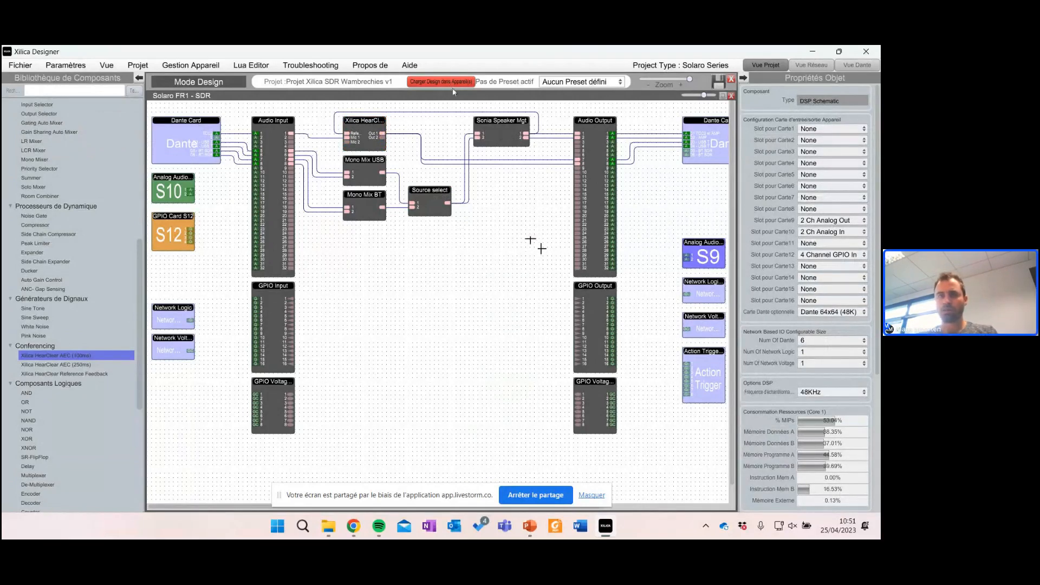
click(731, 96)
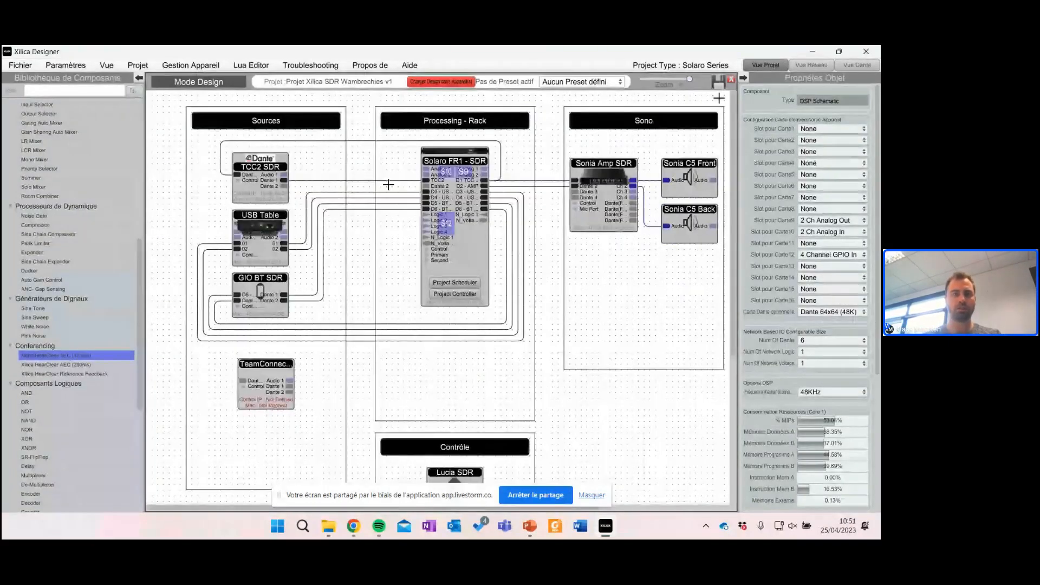
Step: Open the TCC2 SDR microphone's Camera controls and move their window clear of the XTouch80 SDR device
scroll(488, 352, down, 3)
scroll(529, 328, up, 2)
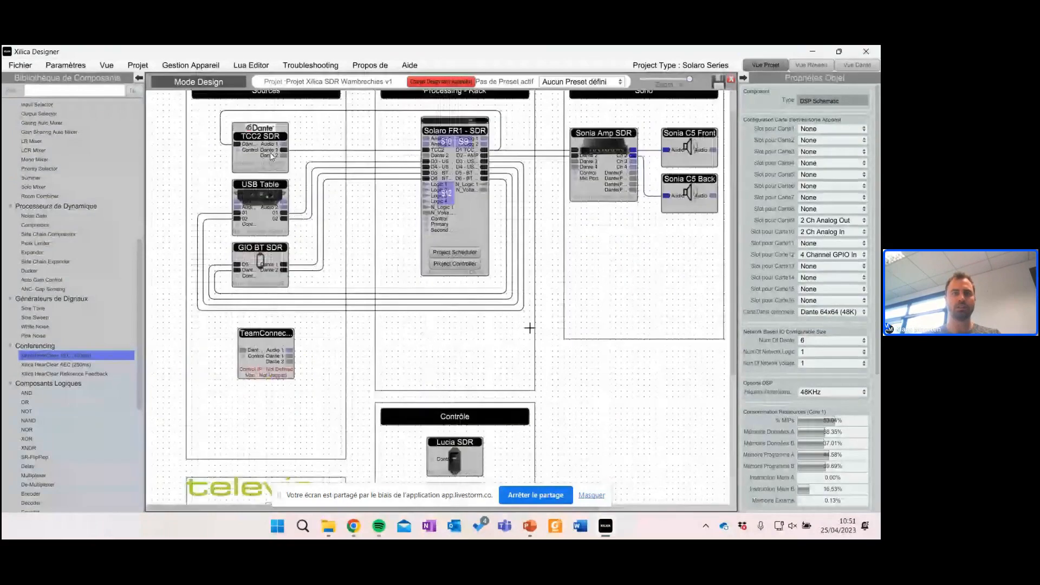
double_click(271, 156)
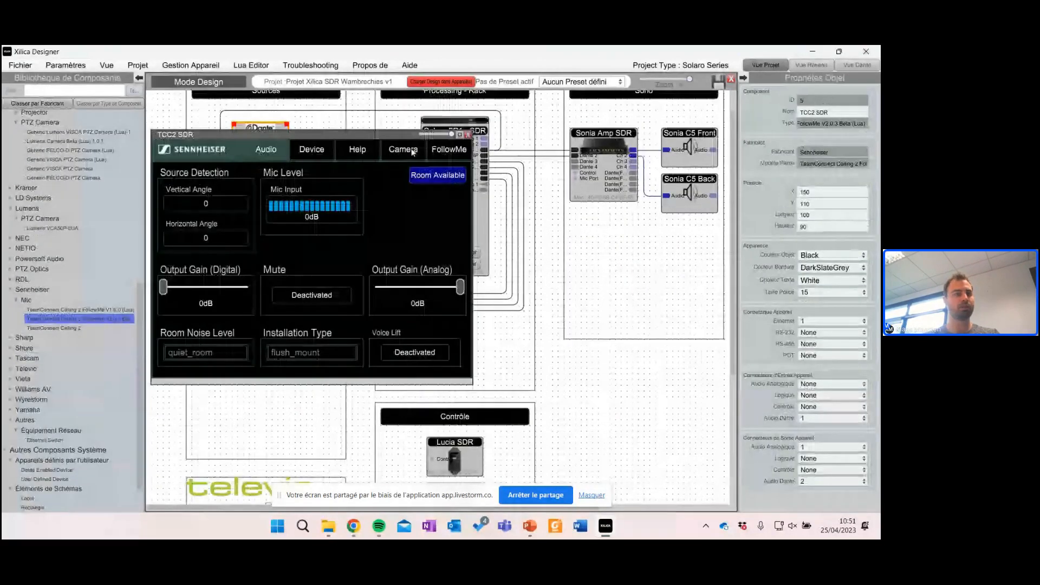
click(412, 152)
scroll(529, 328, down, 3)
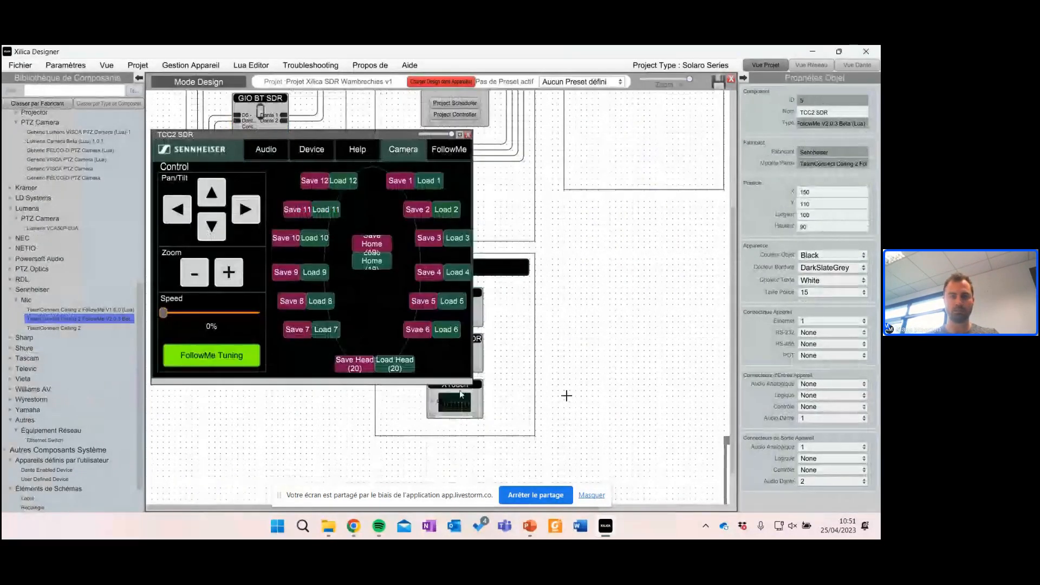
drag(383, 132, 370, 83)
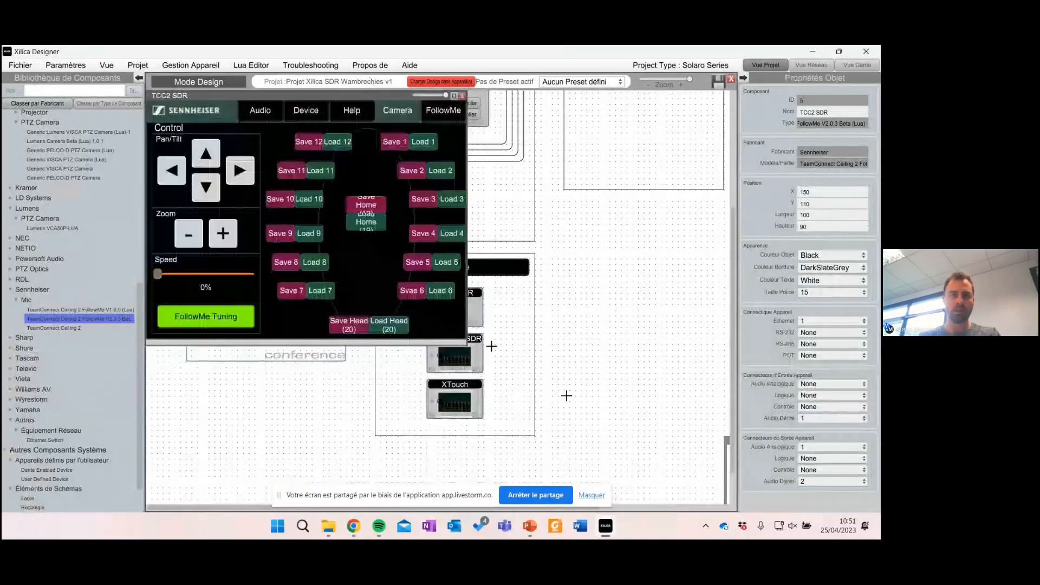
Step: Open the XTouch80 SDR control panel at full size and examine its camera Pan/Tilt, Zoom and Load buttons
double_click(458, 354)
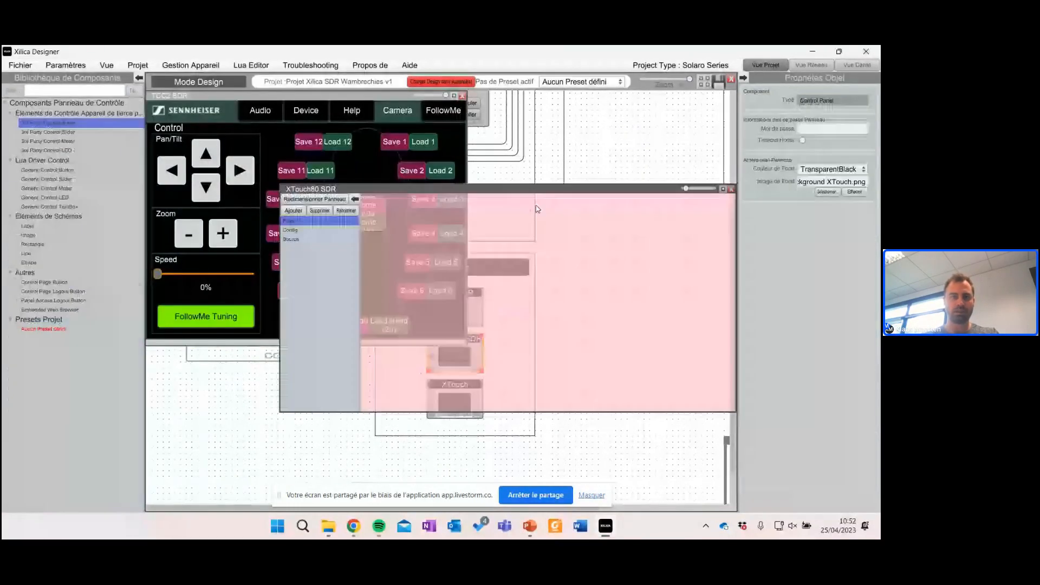
click(421, 259)
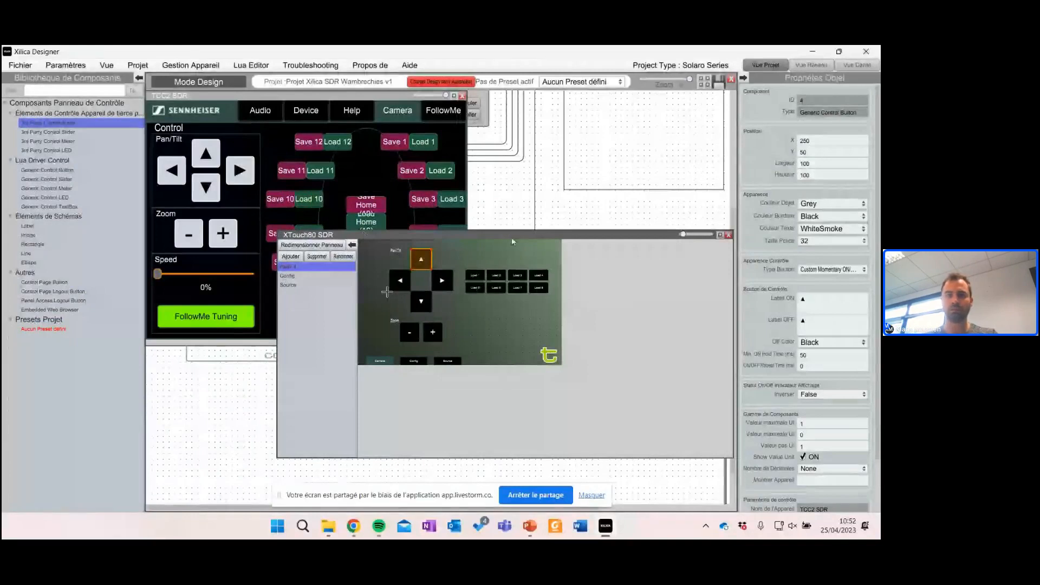
click(720, 235)
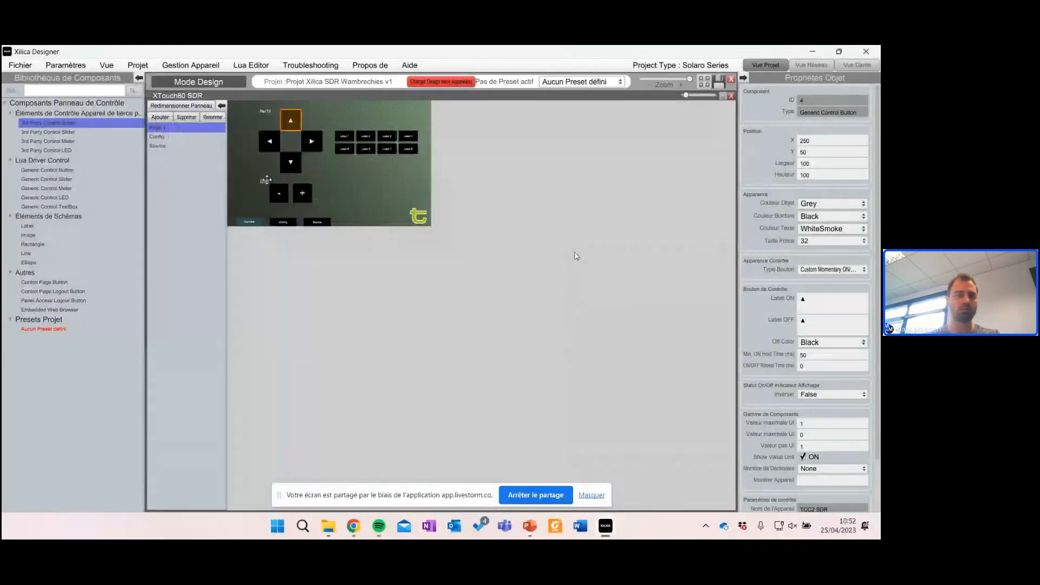
scroll(379, 167, up, 15)
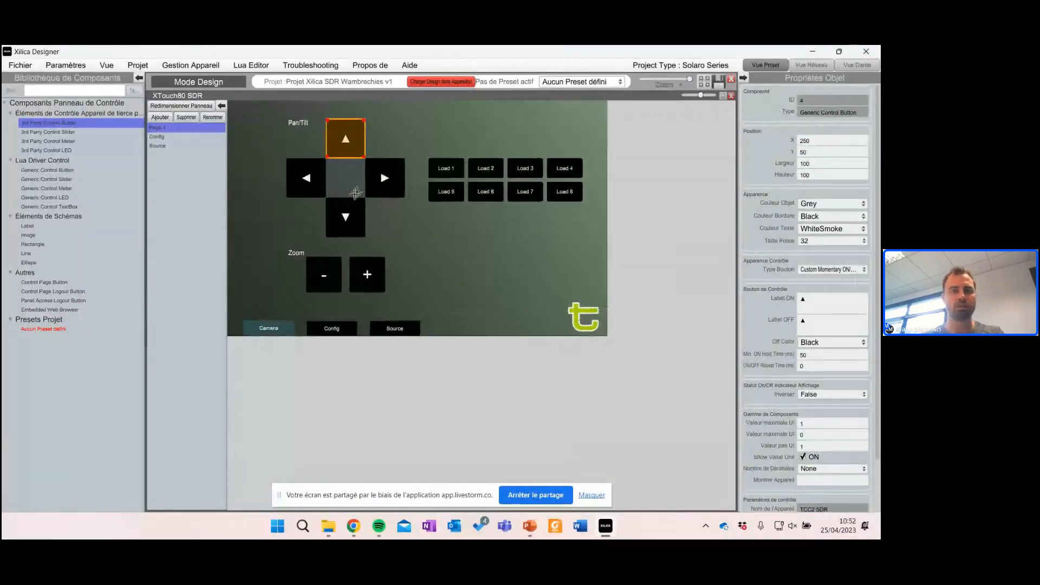
scroll(438, 229, up, 3)
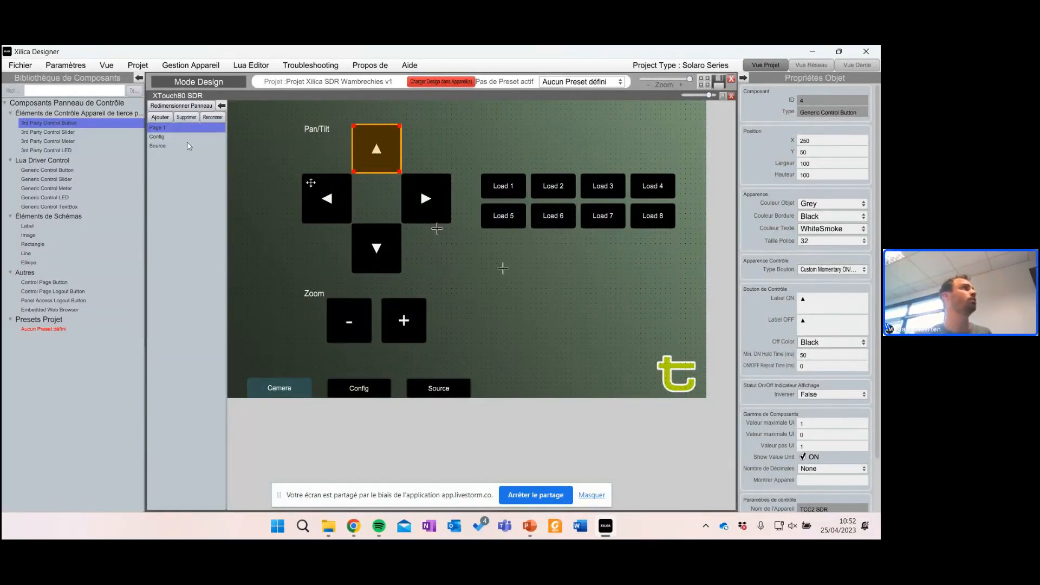
Step: Review the panel's Config page with its password setting and the Source page, and return to Page 1
click(161, 139)
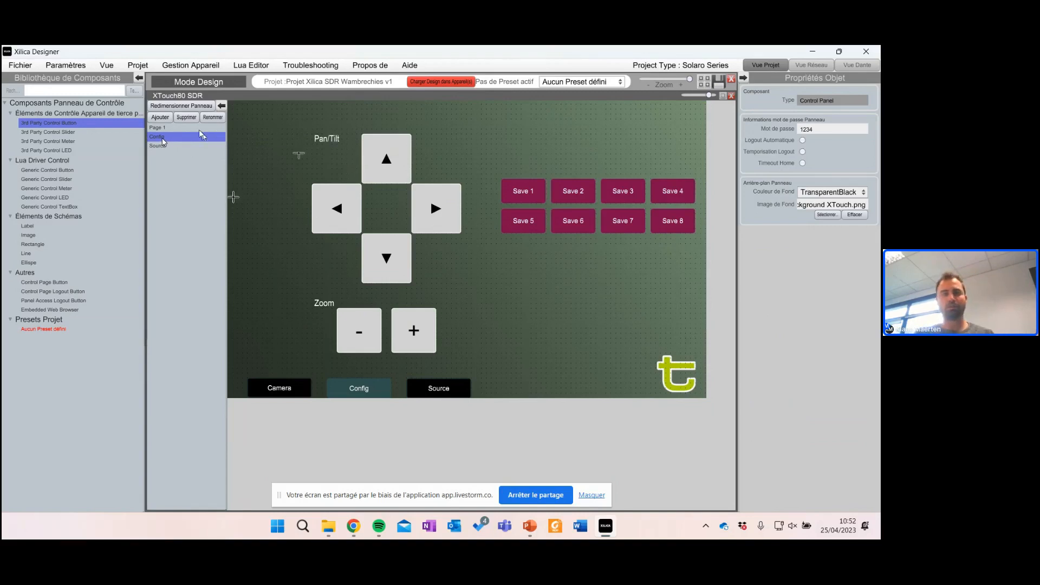
double_click(831, 129)
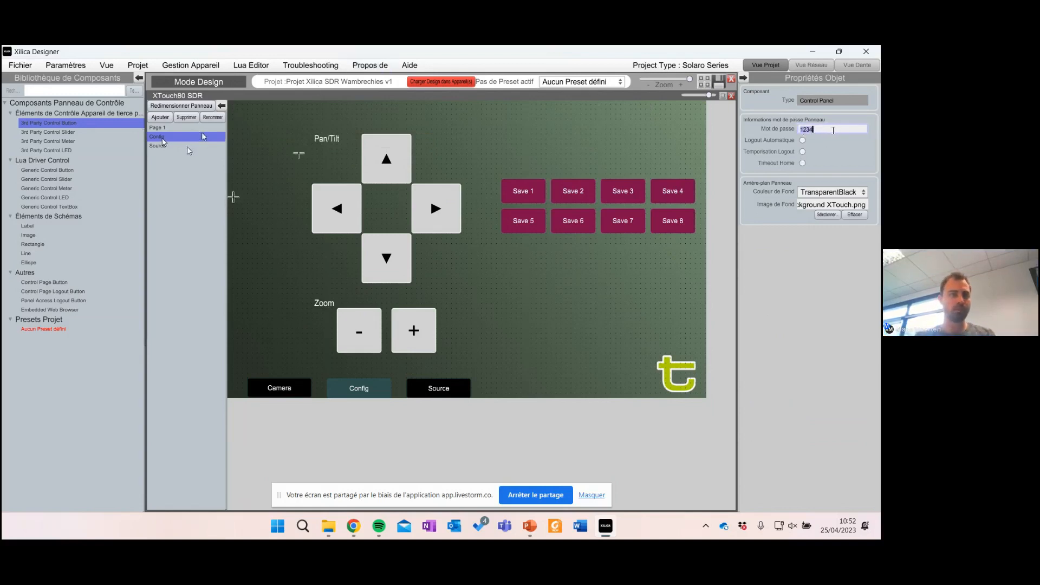
click(158, 148)
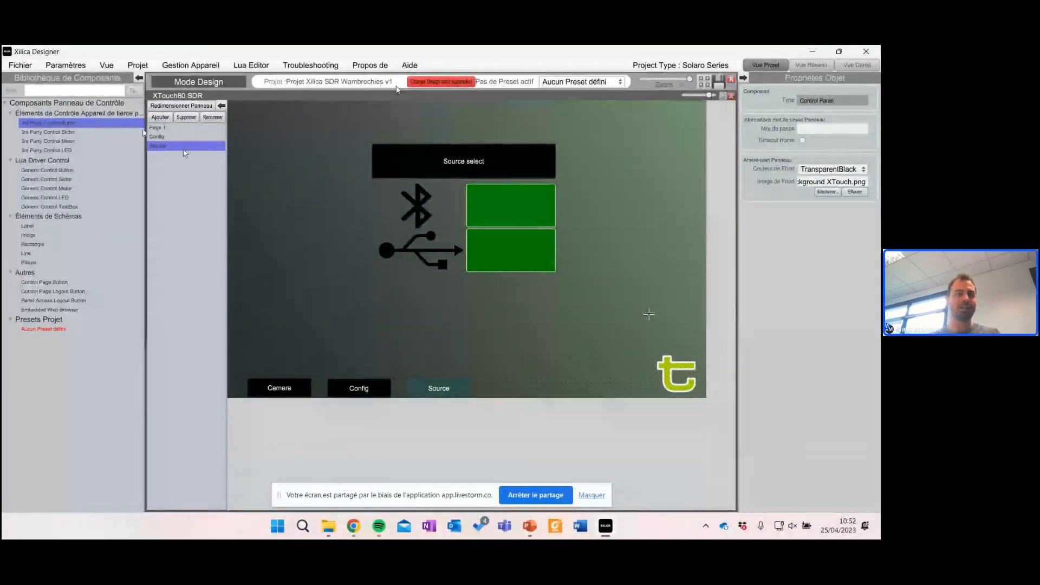
click(157, 129)
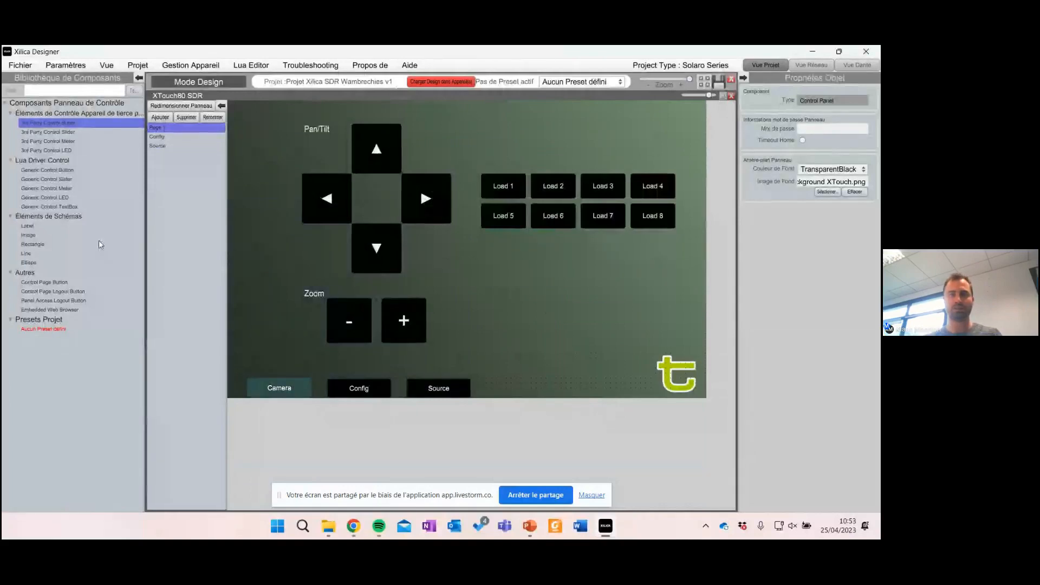
Step: Show the panel's Source page again and check the project preset list and the preset entry in the component library
click(167, 145)
click(596, 83)
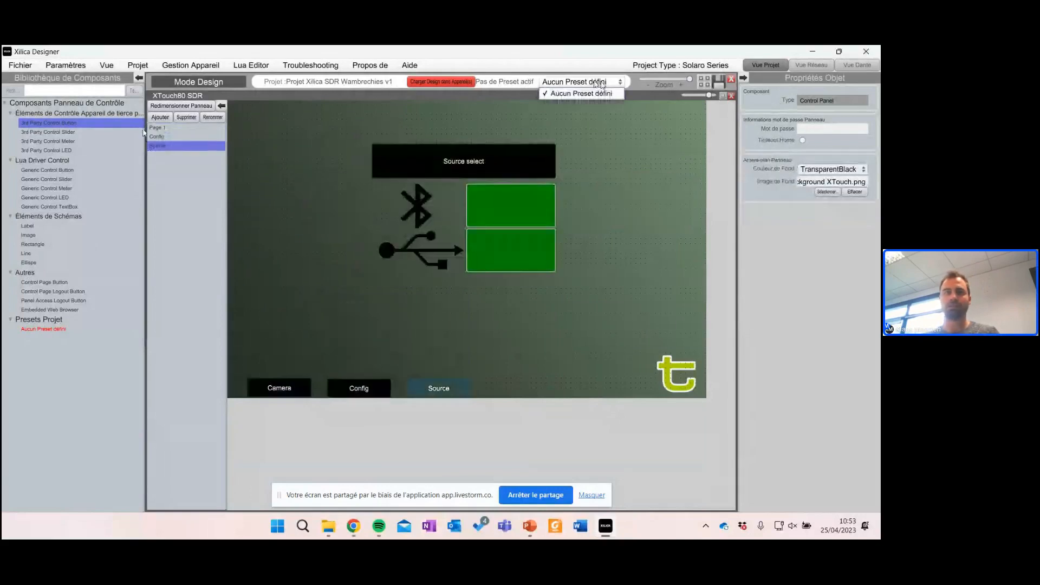
click(595, 83)
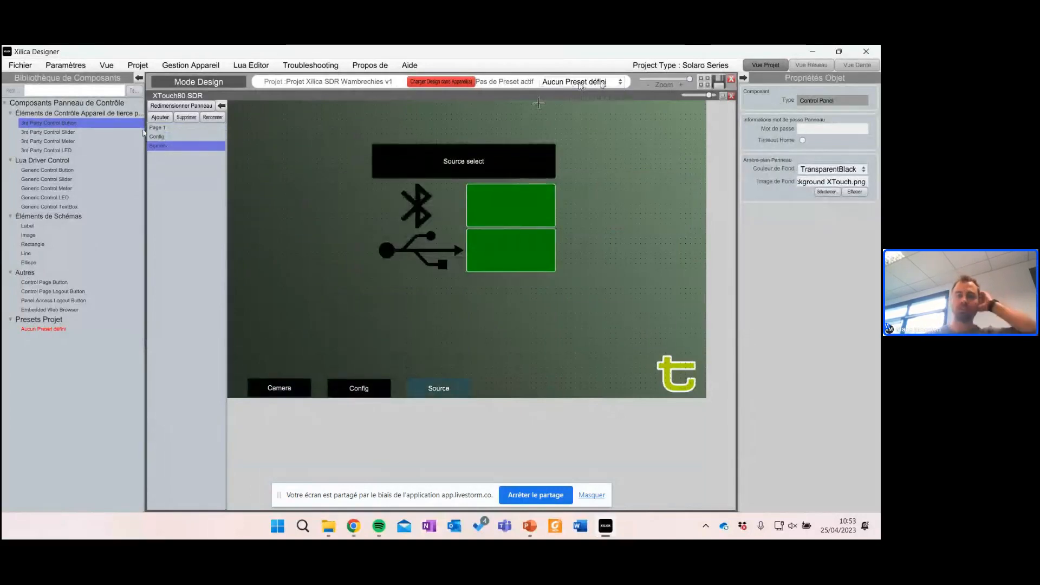
click(37, 330)
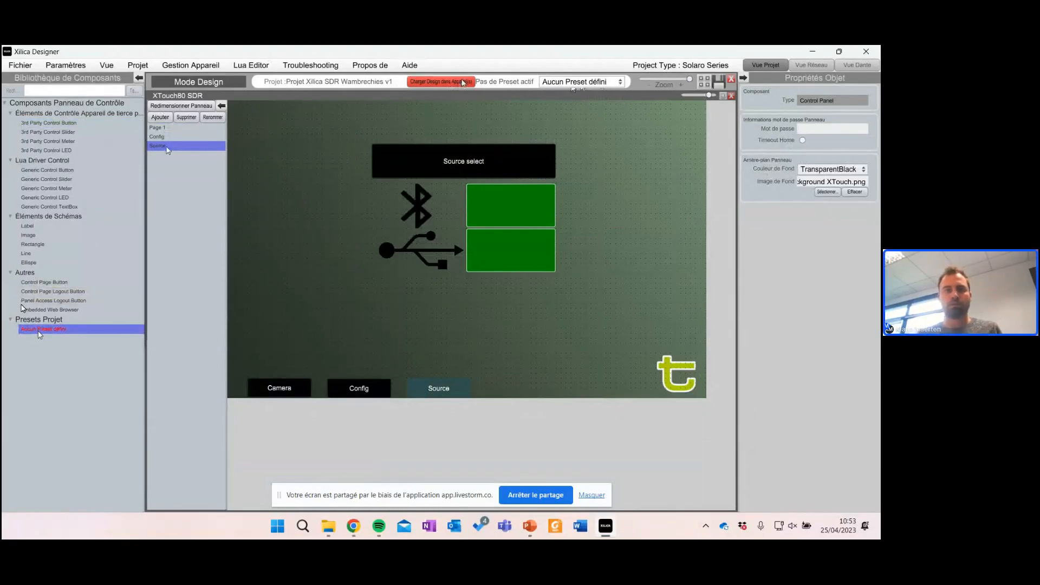
Step: Load the design into the checked project devices and switch the project to online control
click(463, 82)
click(415, 317)
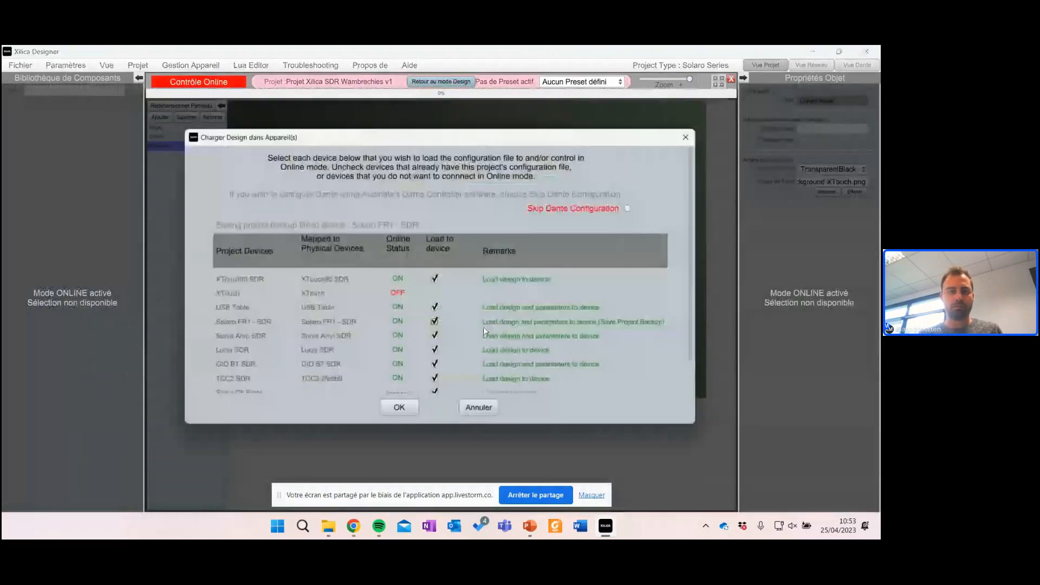
click(398, 410)
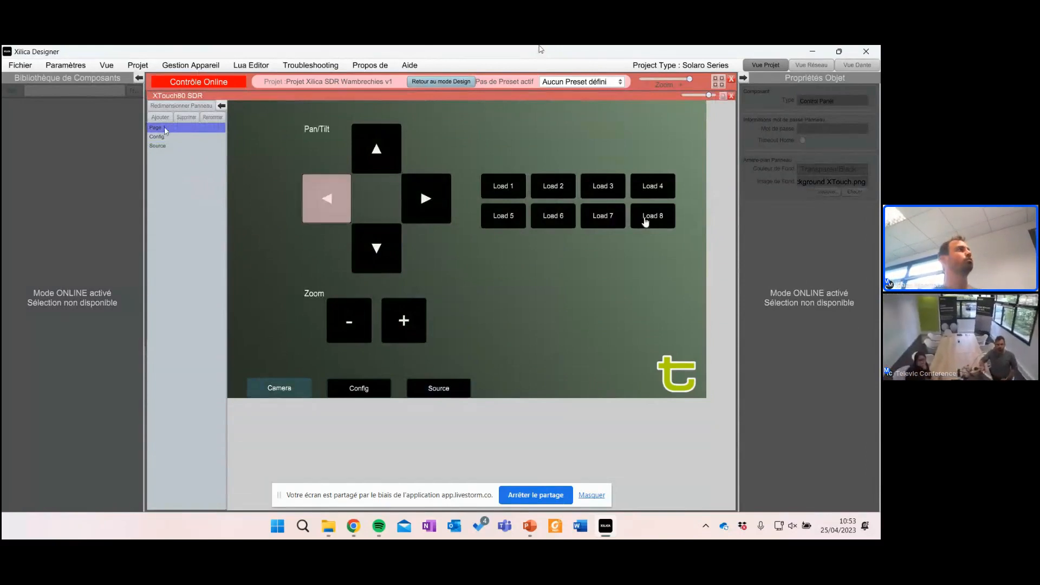
Step: Test the live camera controls on Page 1 by panning the camera right and left and zooming in
click(425, 198)
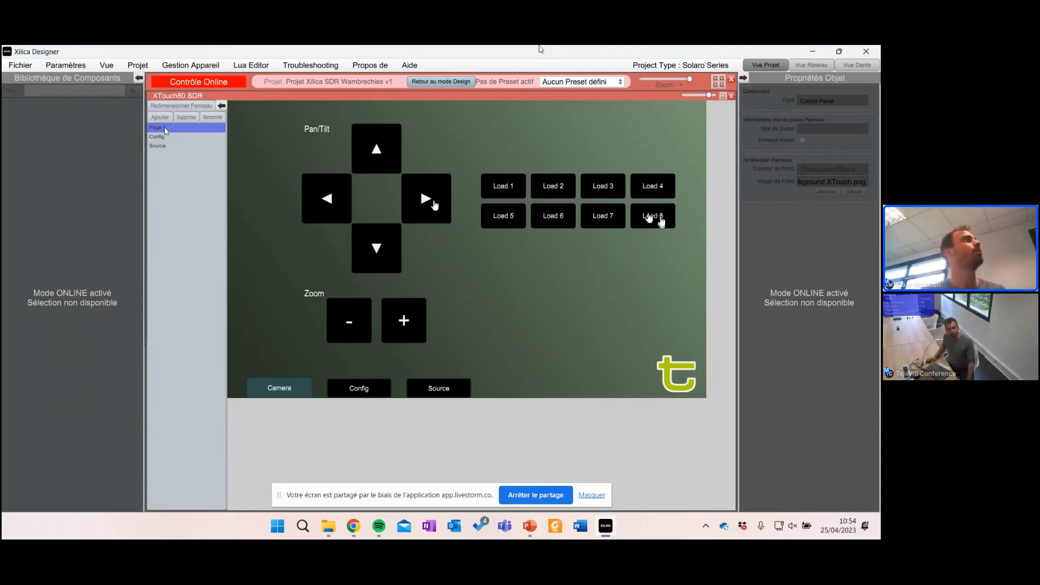
click(433, 203)
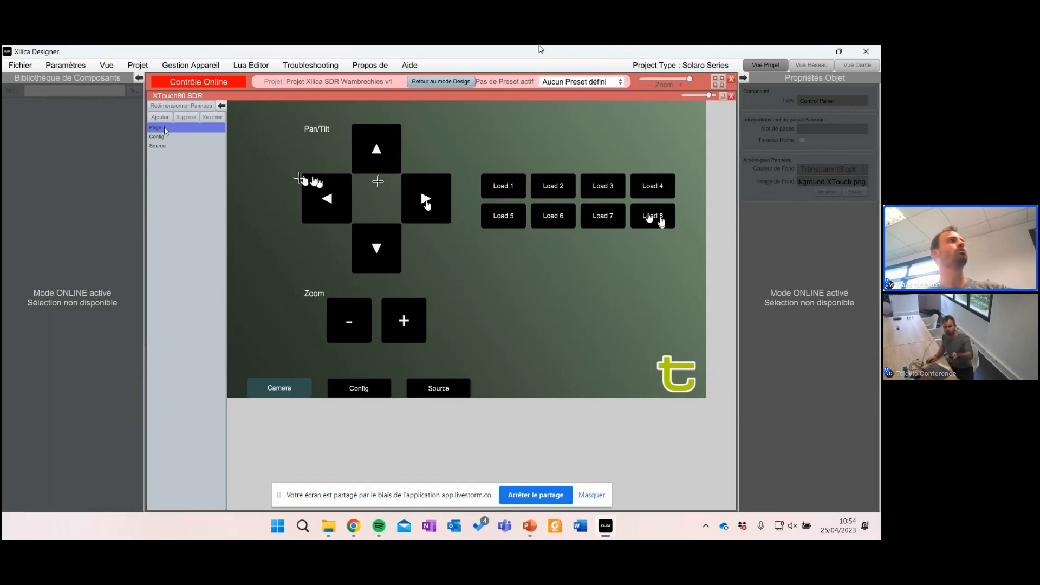
click(313, 187)
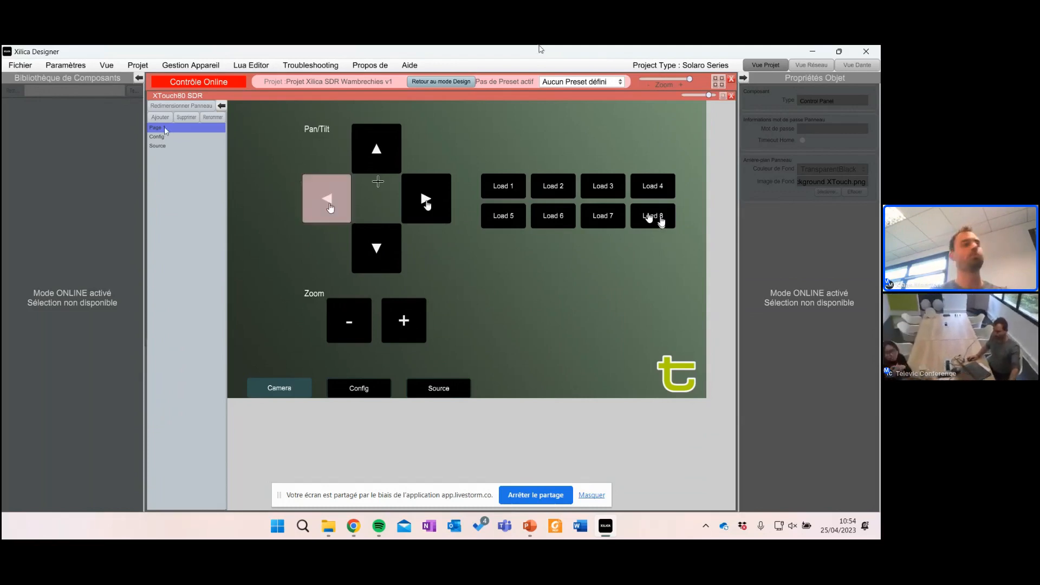
click(427, 202)
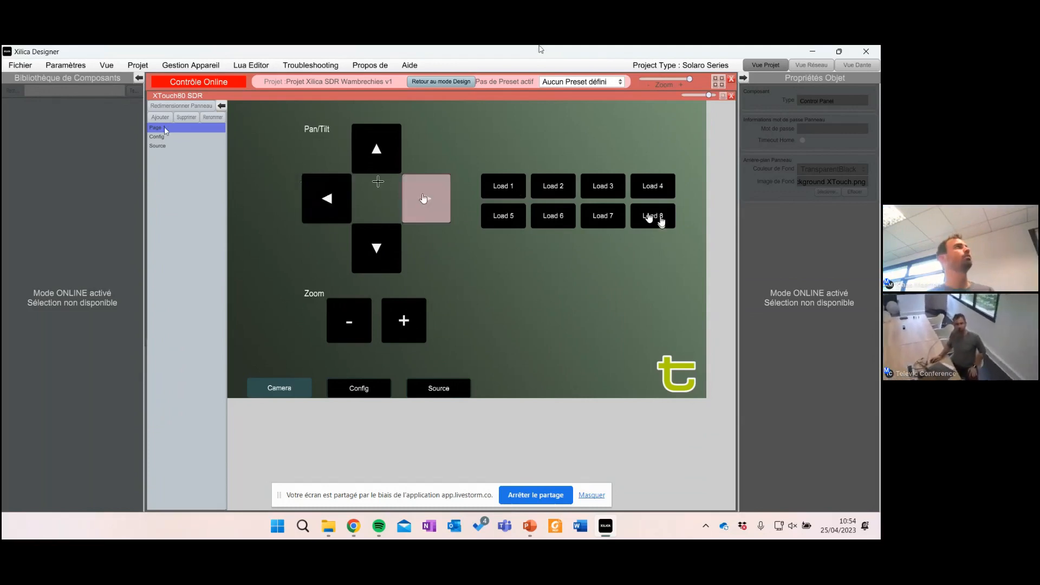
click(424, 197)
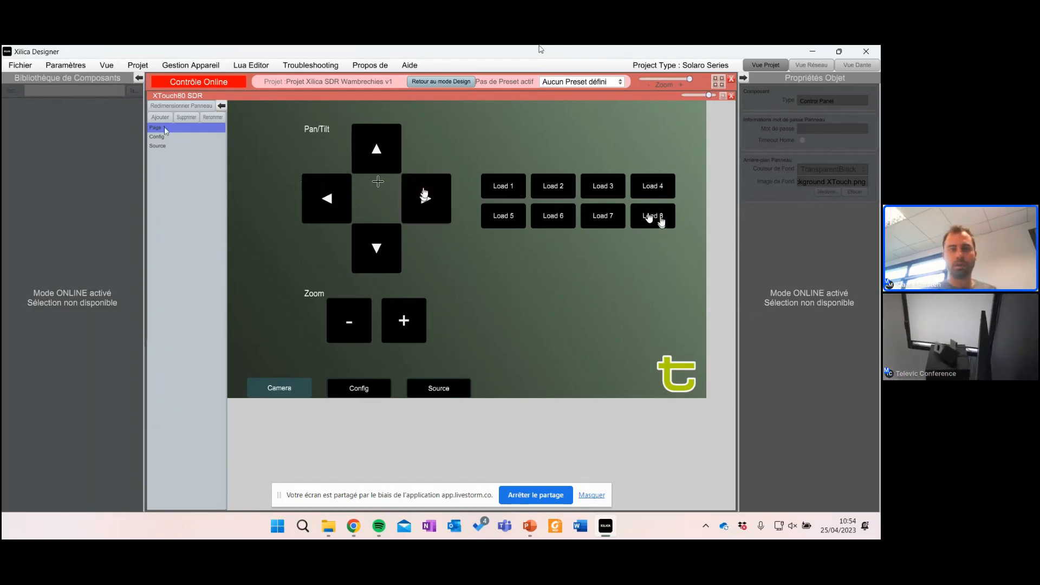
click(424, 321)
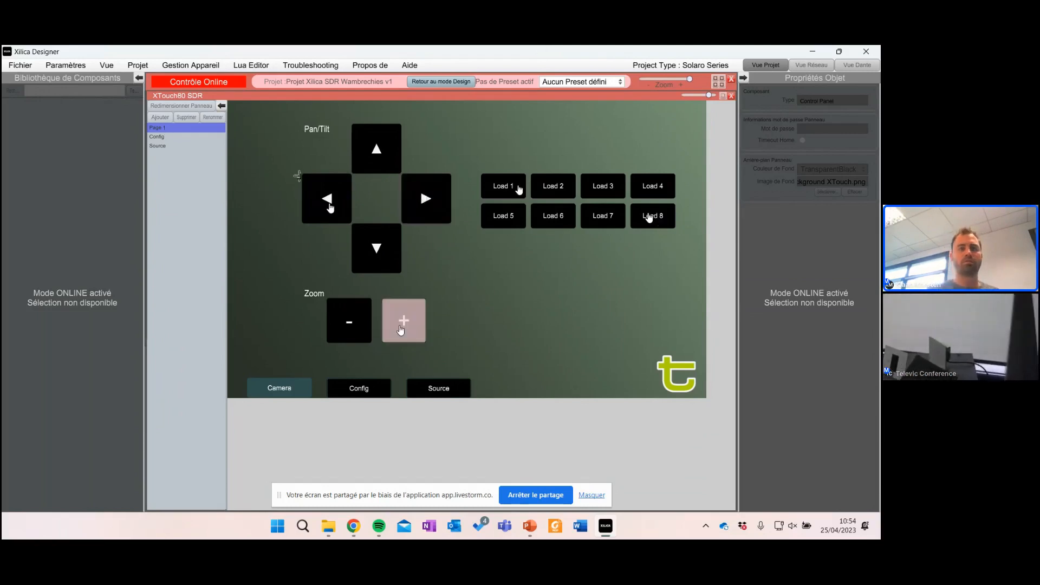
Step: Test the live Pan/Tilt control on Page 1 by tilting the camera down
click(380, 253)
click(379, 253)
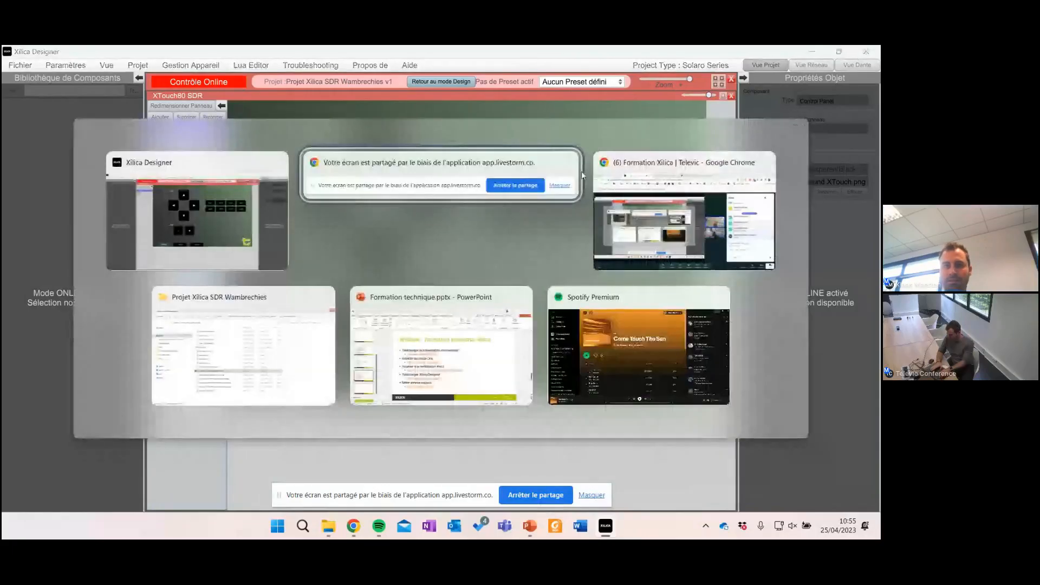
key(Escape)
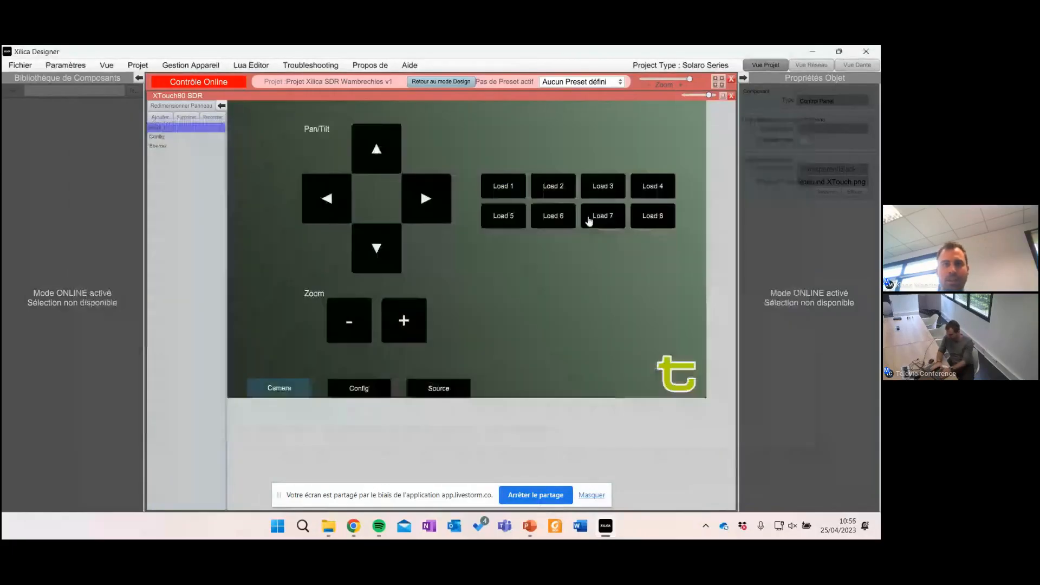
Step: Return the project to design mode and close the XTouch80 SDR panel and TCC2 SDR windows to get back to the project layout
click(439, 83)
click(388, 316)
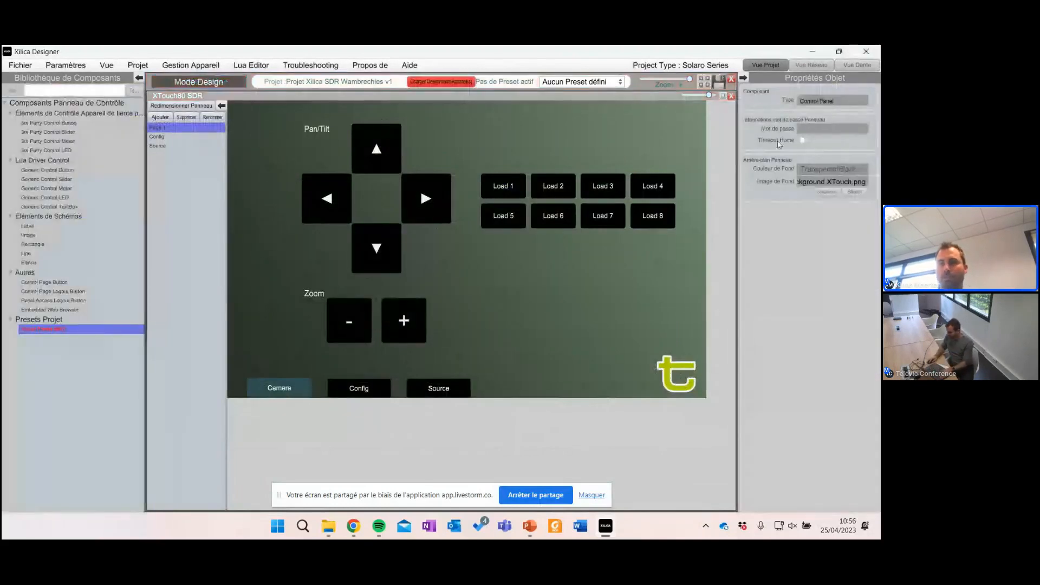
click(731, 96)
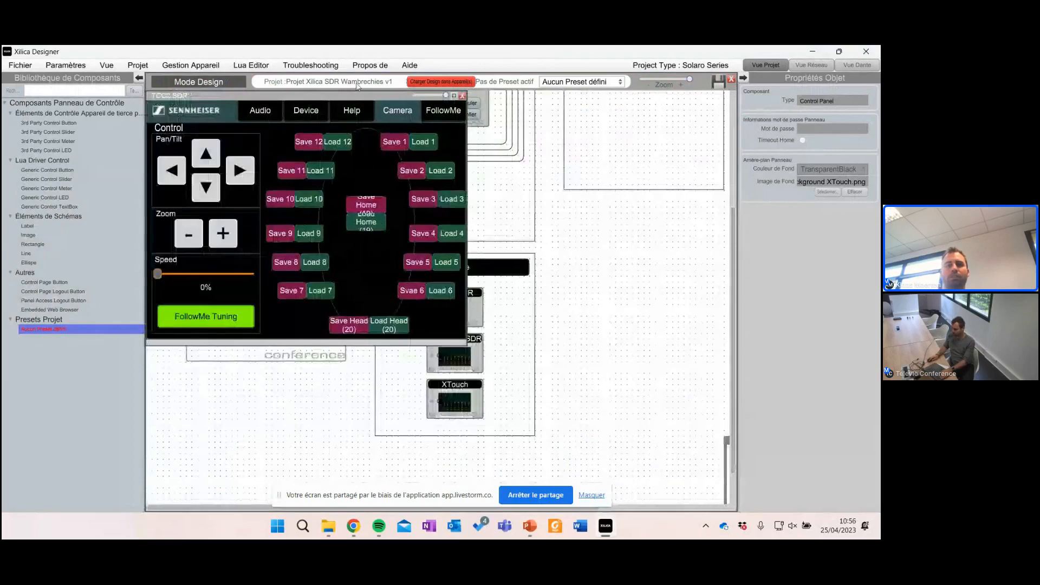
click(463, 96)
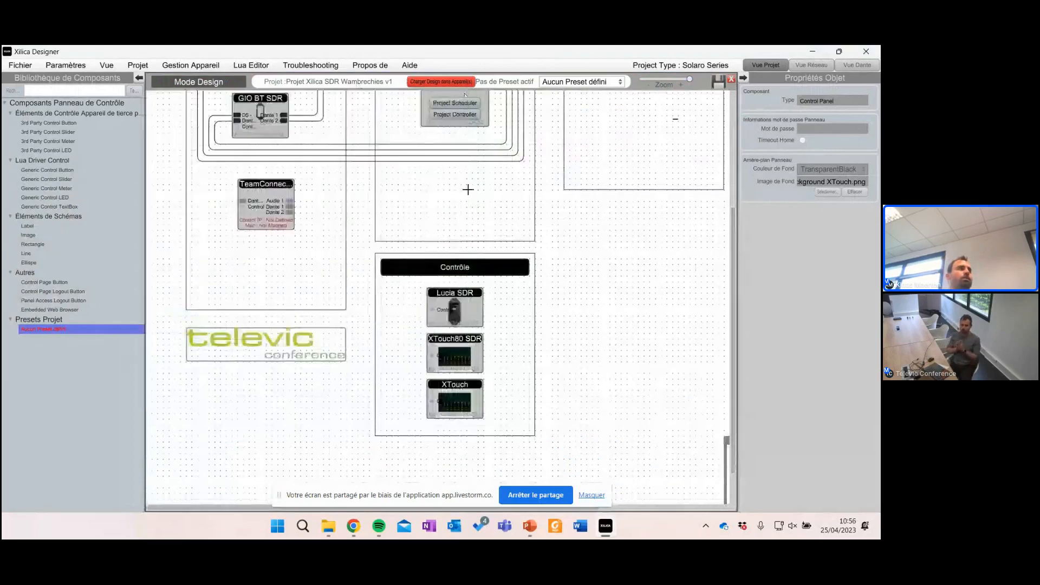
scroll(468, 190, up, 3)
click(571, 321)
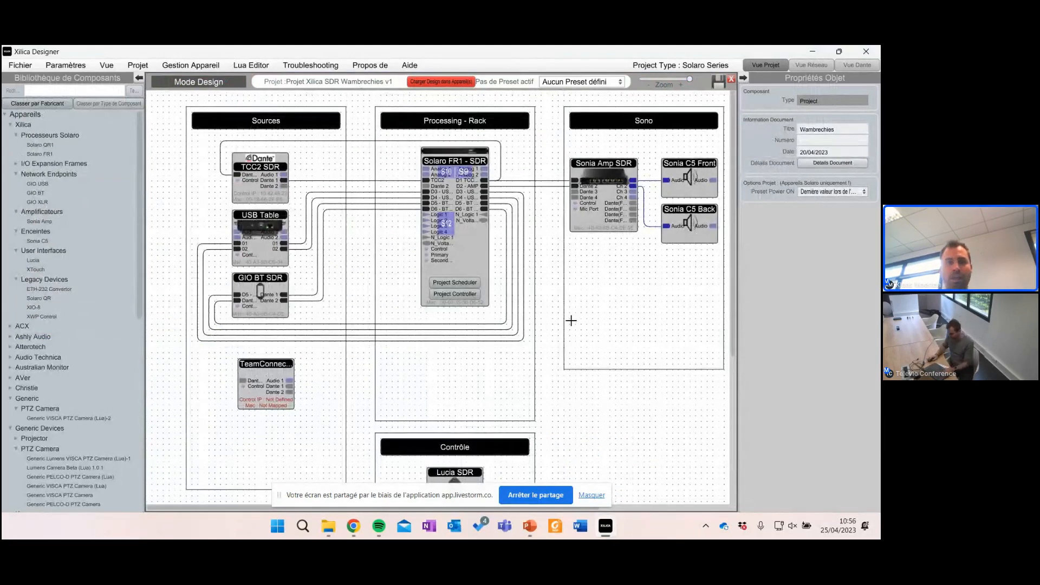
click(251, 187)
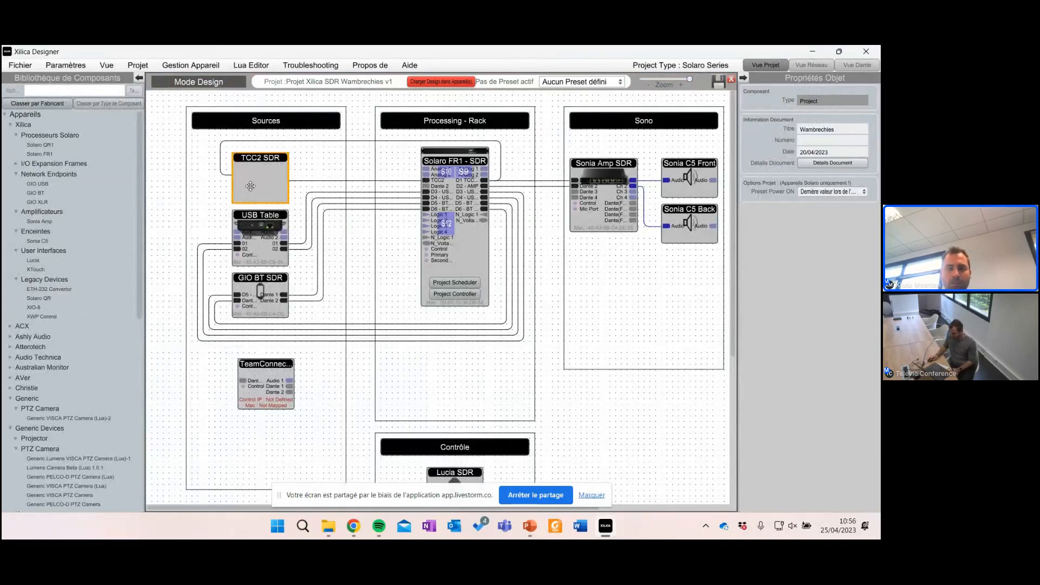
Step: Open the Project Scheduler of the Solaro FR1 - SDR, widen it to view its schedule columns, and close it
click(454, 284)
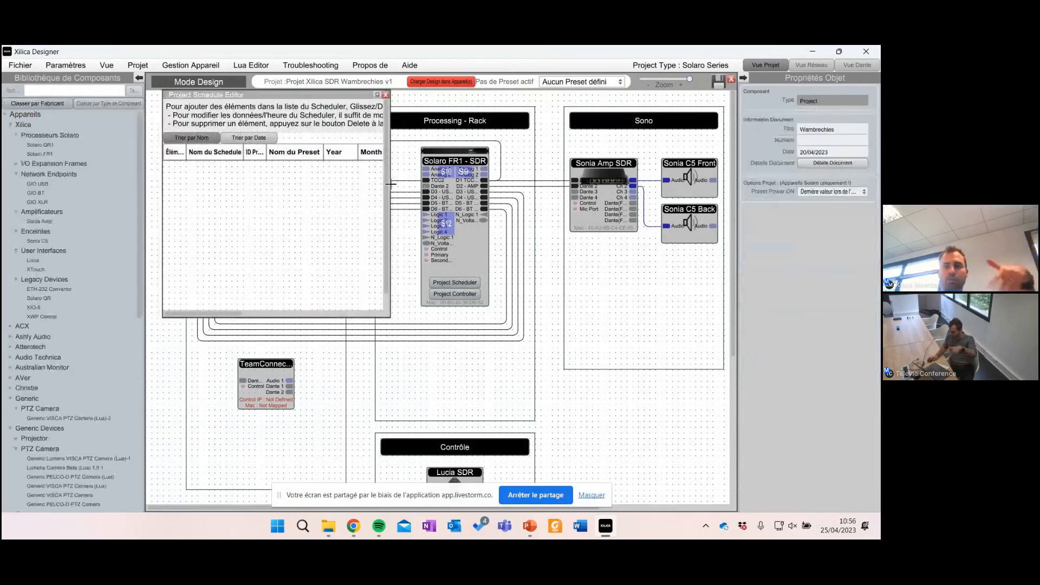
drag(391, 184, 665, 111)
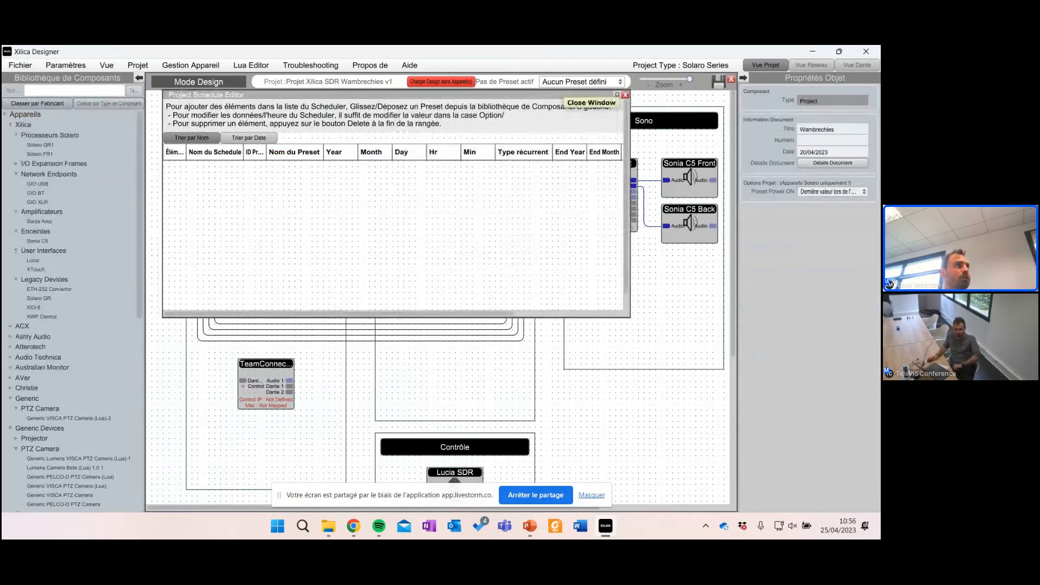
click(626, 95)
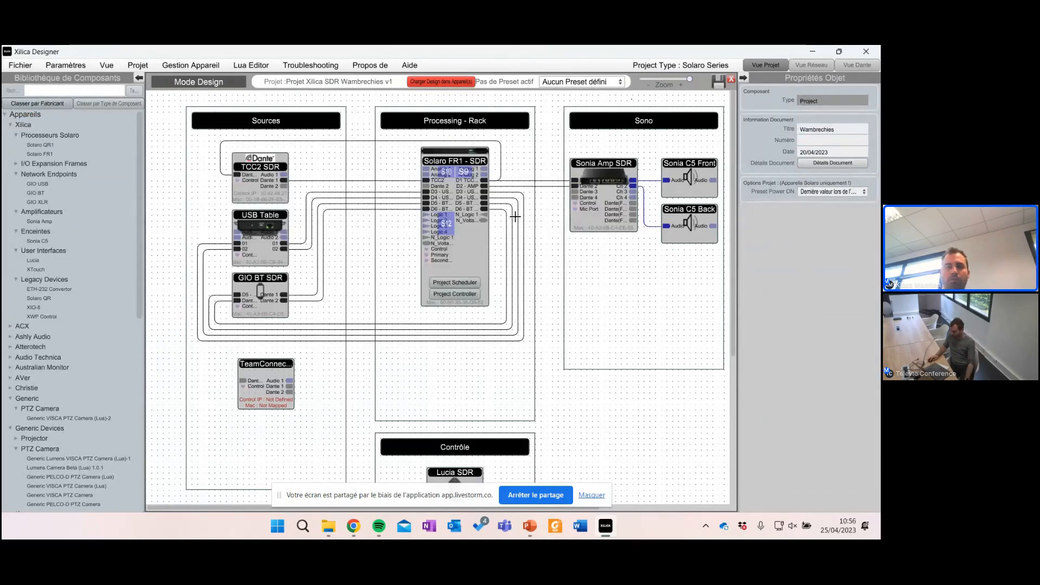
Step: Open the Project Controller of the Solaro FR1 - SDR, enlarge its editor and place it clear of the source devices
click(462, 292)
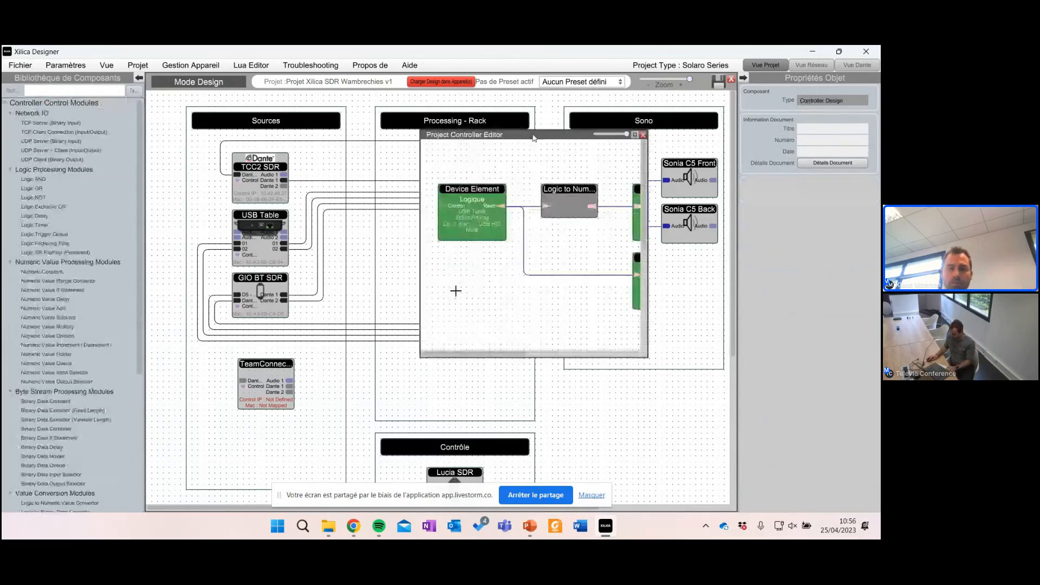
drag(482, 142, 391, 166)
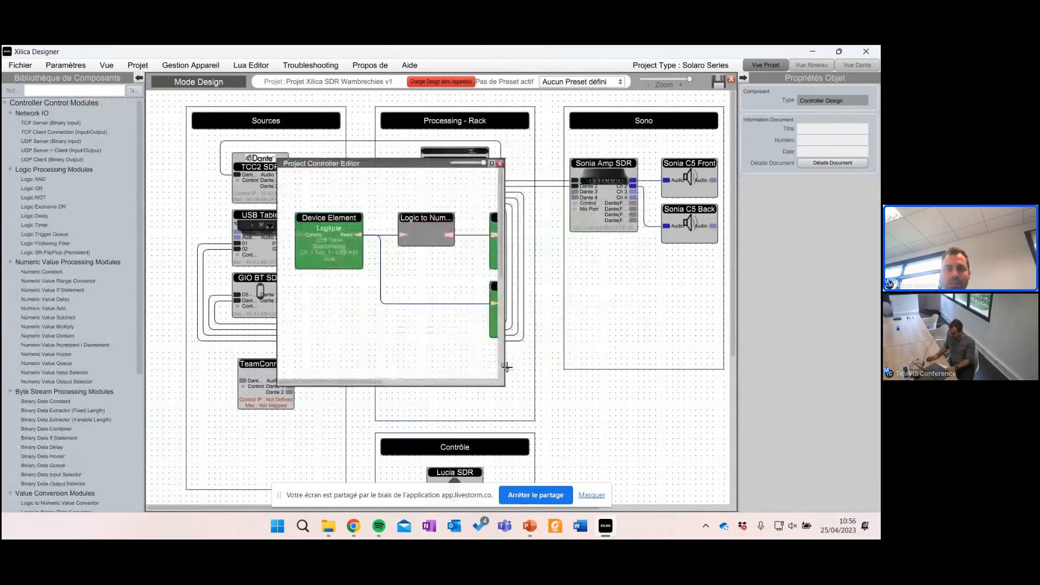
drag(506, 367, 665, 424)
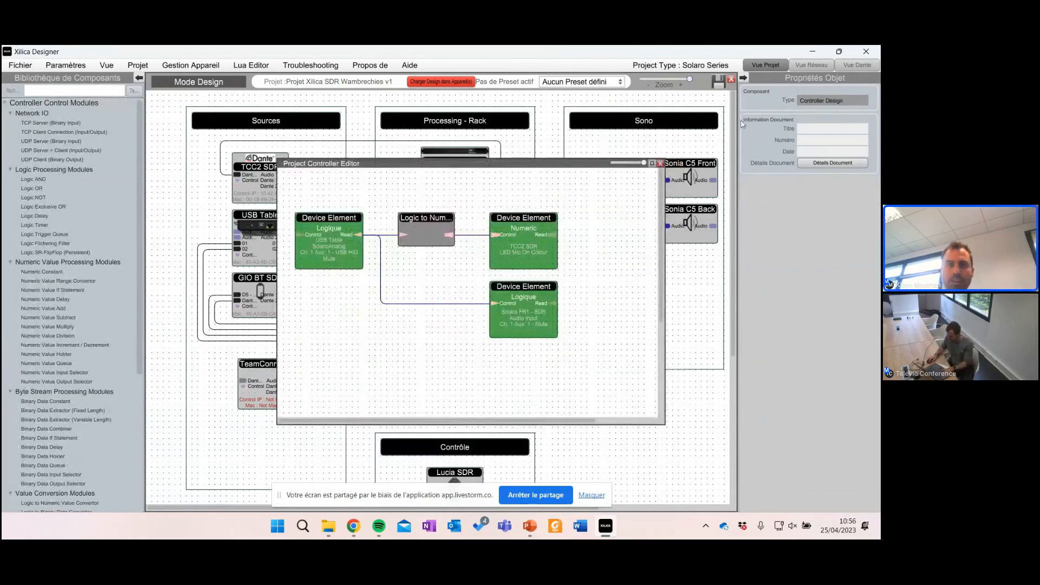
drag(428, 167, 505, 203)
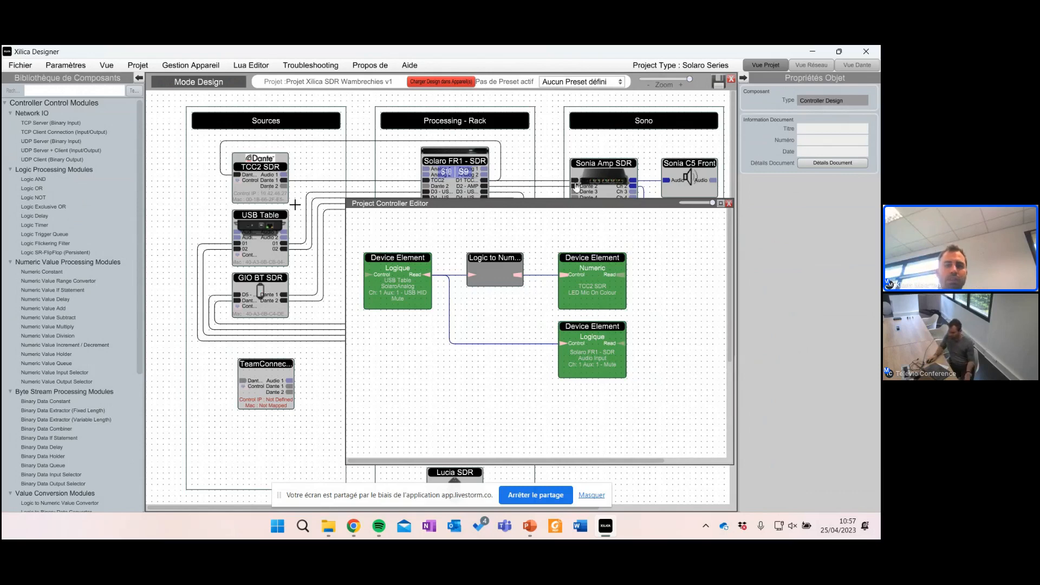
drag(545, 205, 565, 308)
Step: Try adding the USB Table's HID Mute control to the Project Controller as a Device Element, delete that element and close the USB Table window
double_click(260, 217)
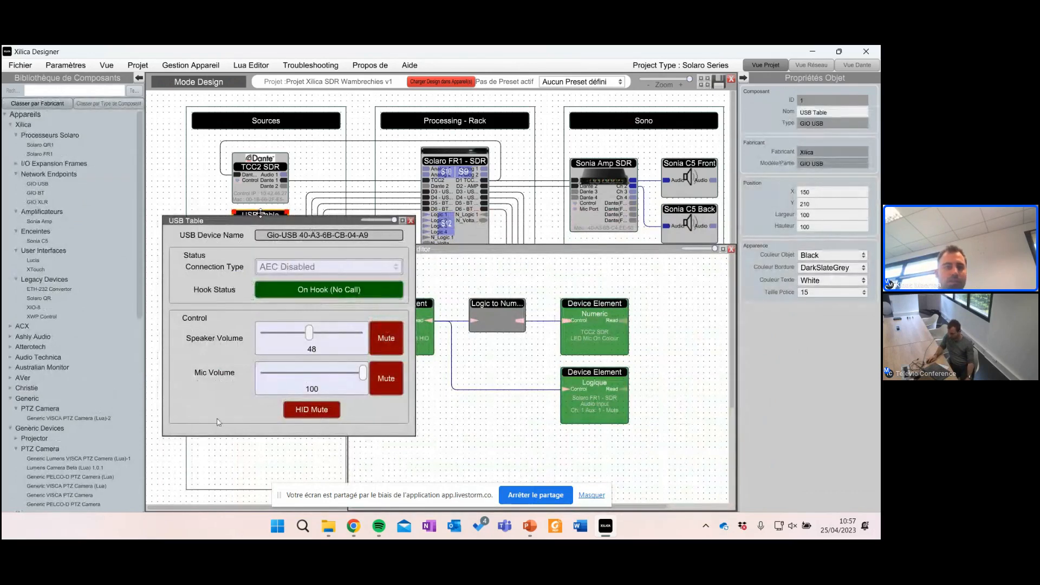
click(319, 410)
click(318, 413)
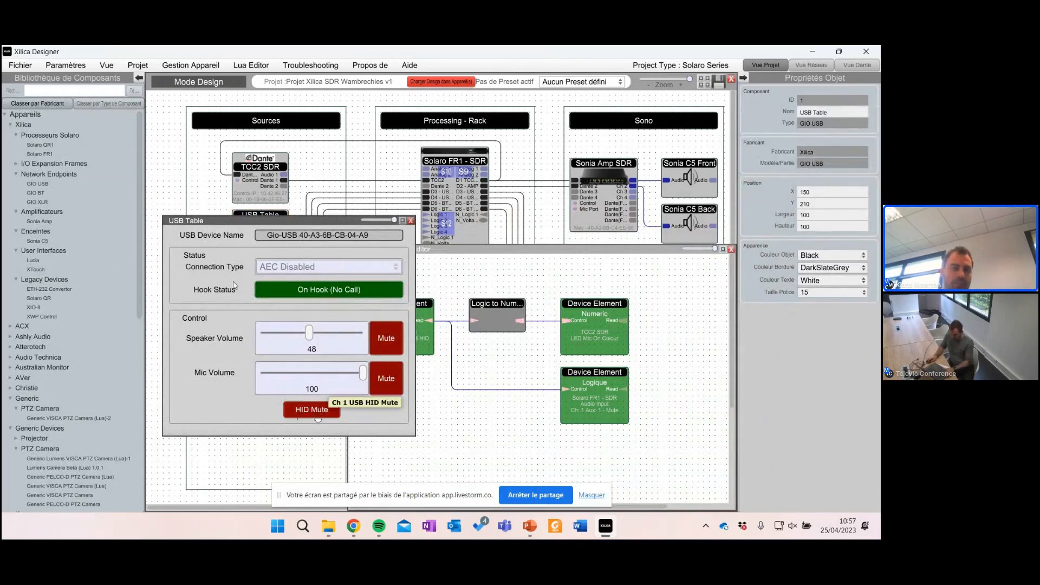
click(313, 408)
drag(312, 407, 390, 443)
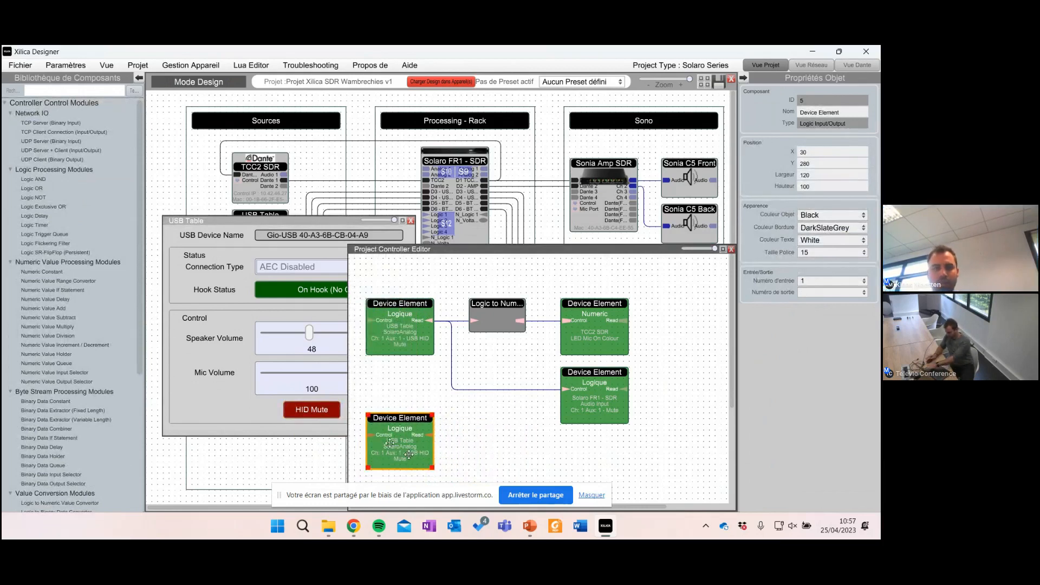
key(Delete)
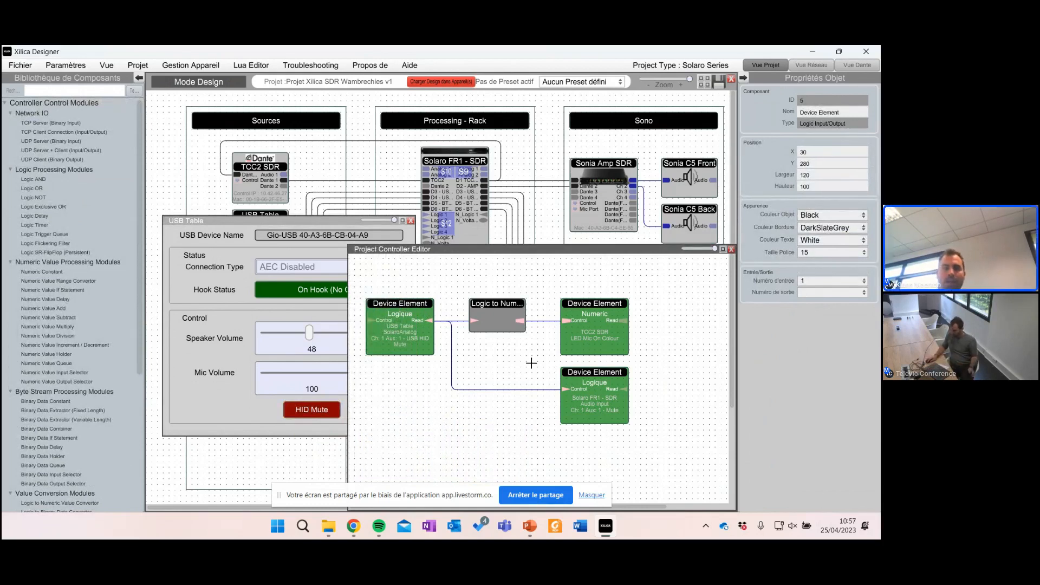
click(403, 340)
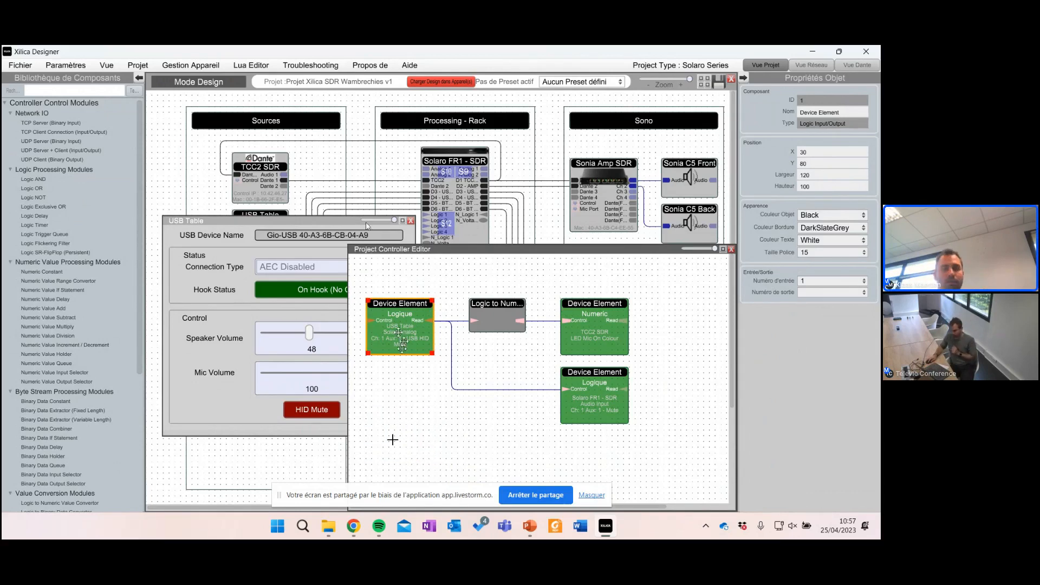
click(411, 220)
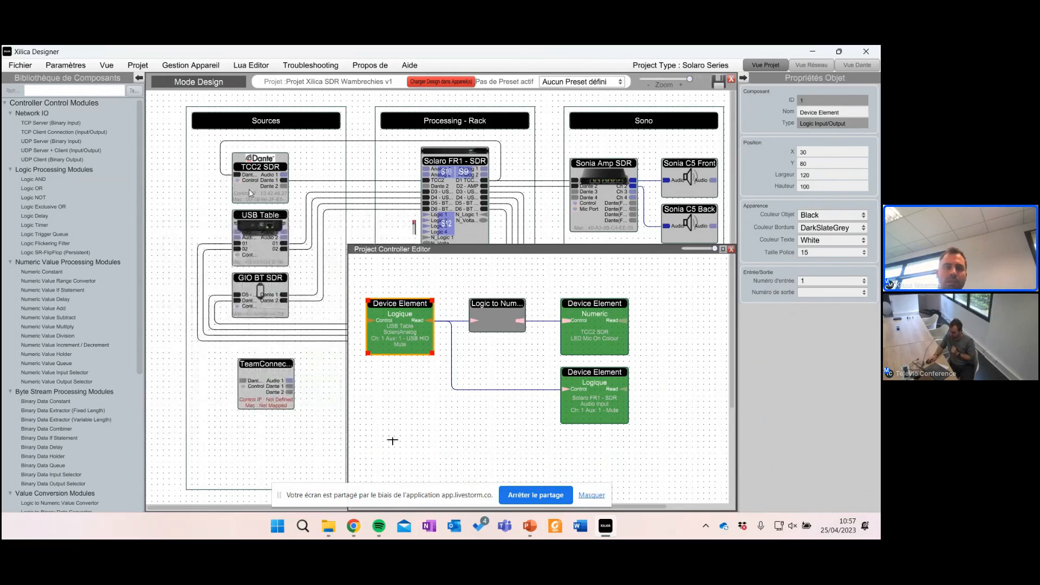
Step: Add the TCC2 SDR's Mic On LED setting to the Project Controller and place its Device Element below the Audio Input mute element
double_click(251, 193)
click(306, 110)
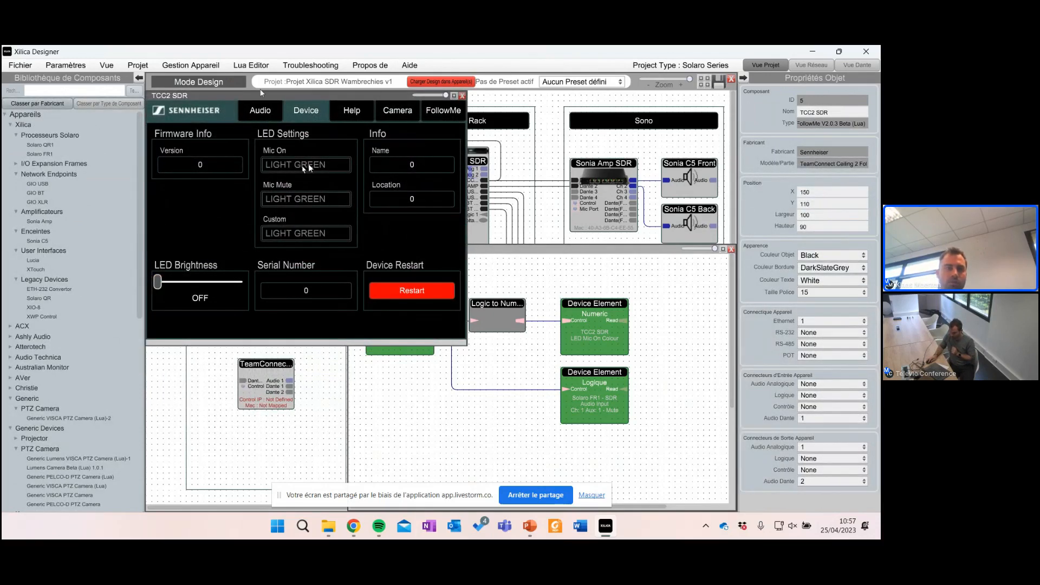
drag(269, 99, 271, 123)
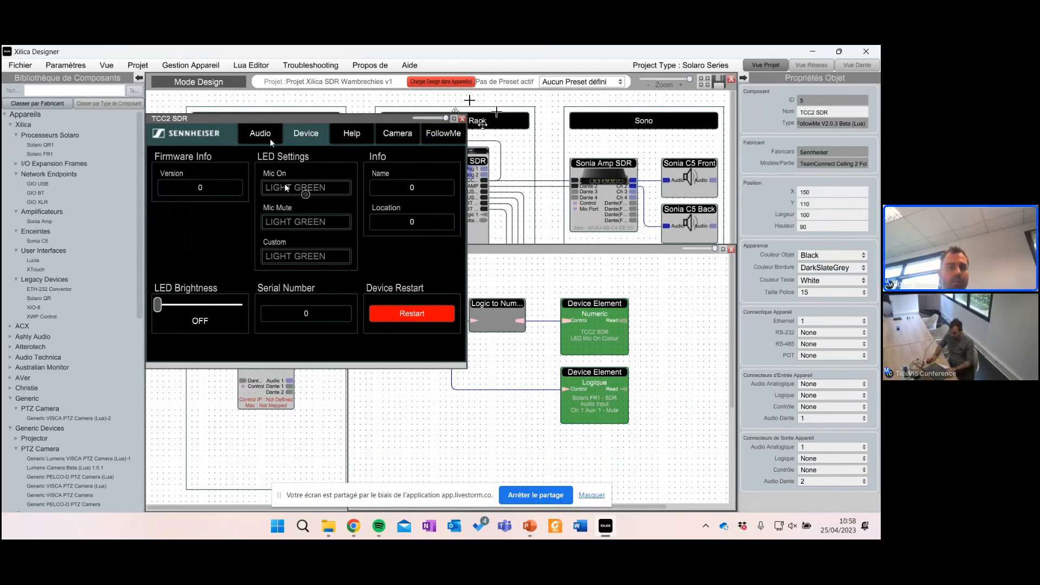
click(294, 187)
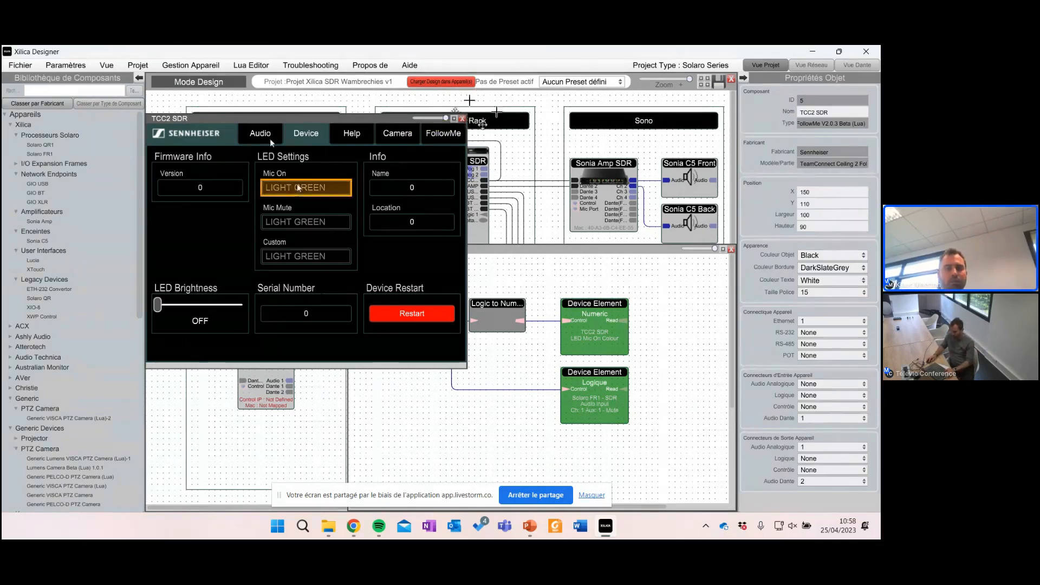
drag(297, 187, 483, 429)
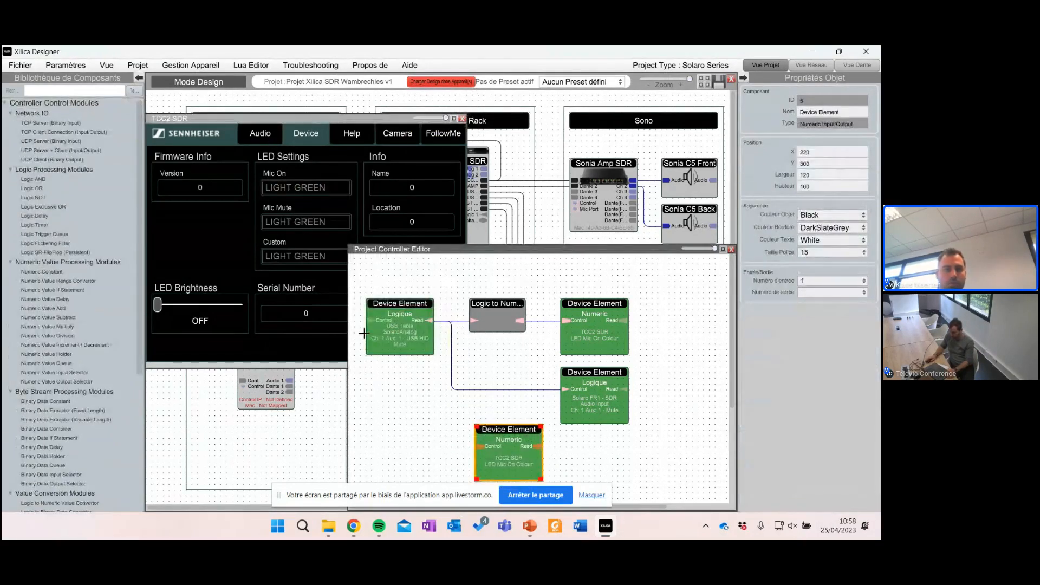
scroll(646, 350, down, 1)
scroll(646, 350, up, 1)
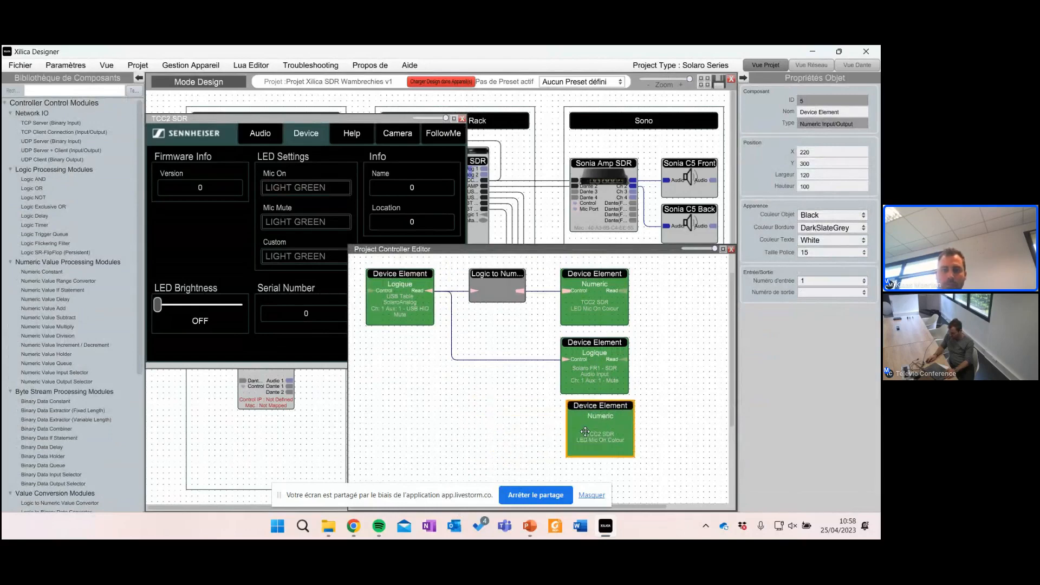
drag(511, 427, 583, 435)
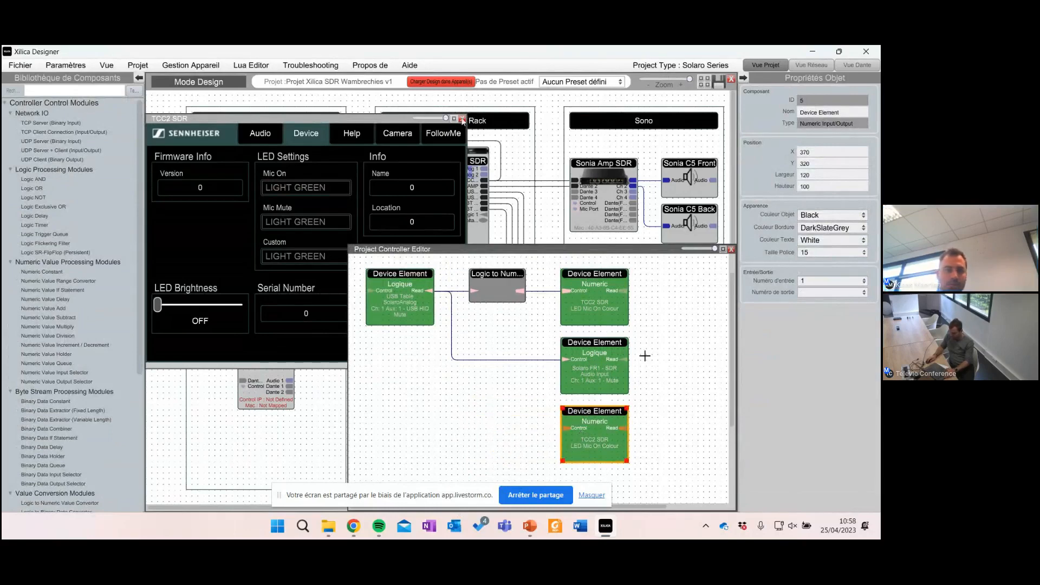
click(462, 119)
Step: Add the USB Table's HID Mute control to the Project Controller as a Device Element, level with the new LED Mic On Colour element
double_click(262, 252)
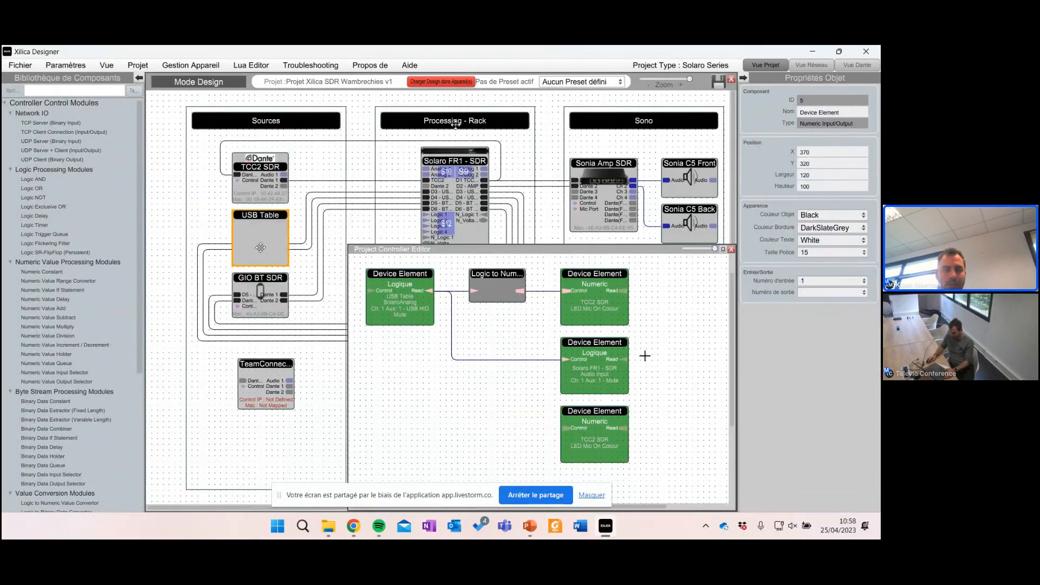
drag(315, 411, 405, 433)
click(509, 444)
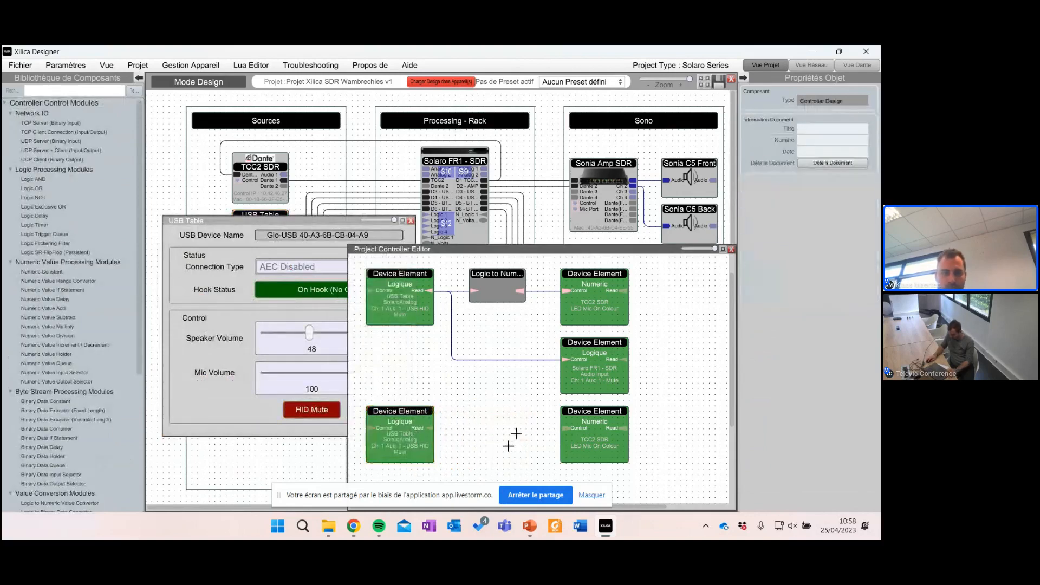
Step: Try to wire the new HID Mute element's Read output directly to the Control input of the LED Mic On Colour element
click(430, 433)
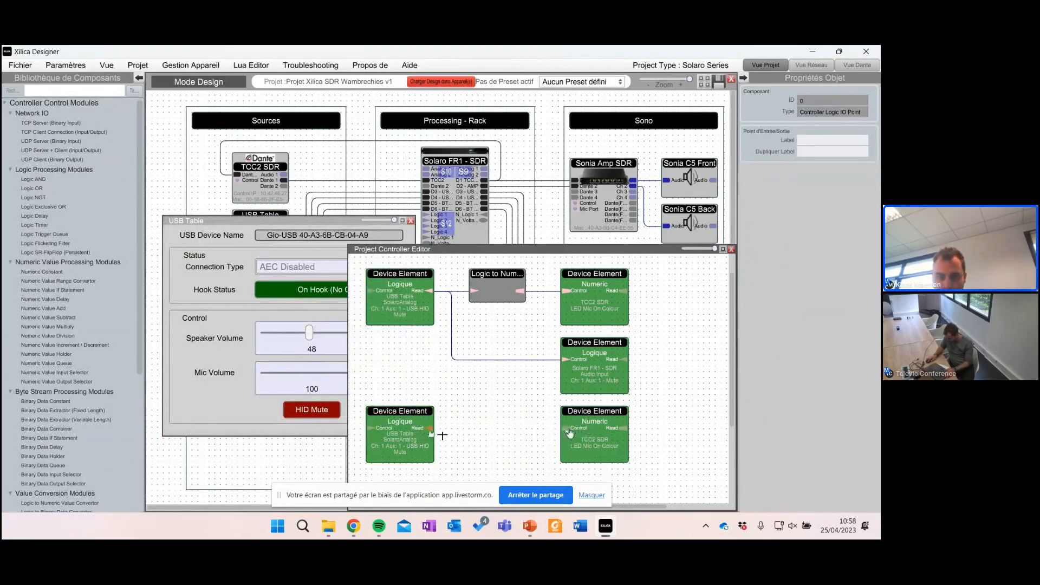
click(570, 431)
click(423, 428)
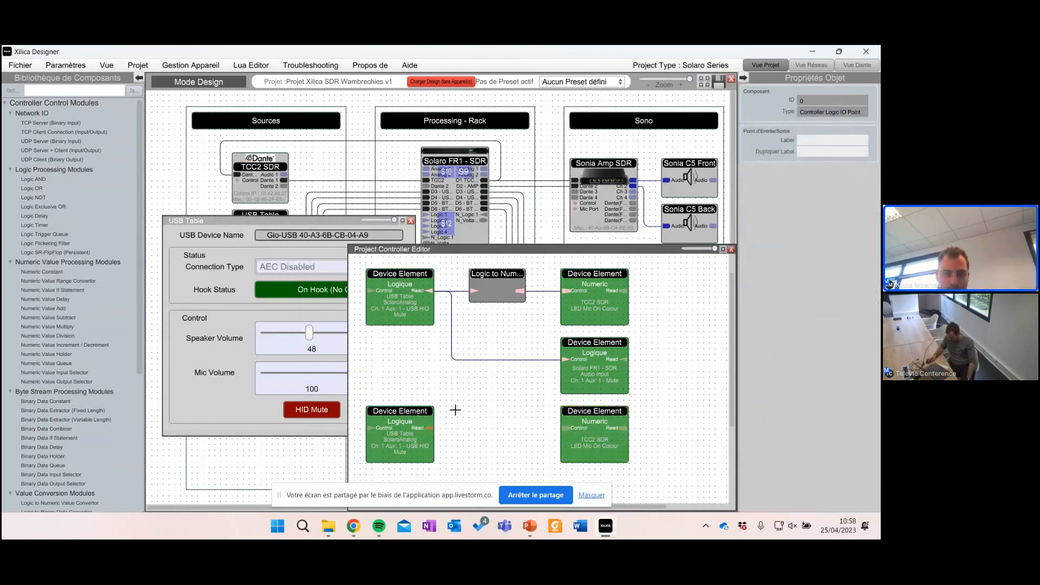
click(404, 416)
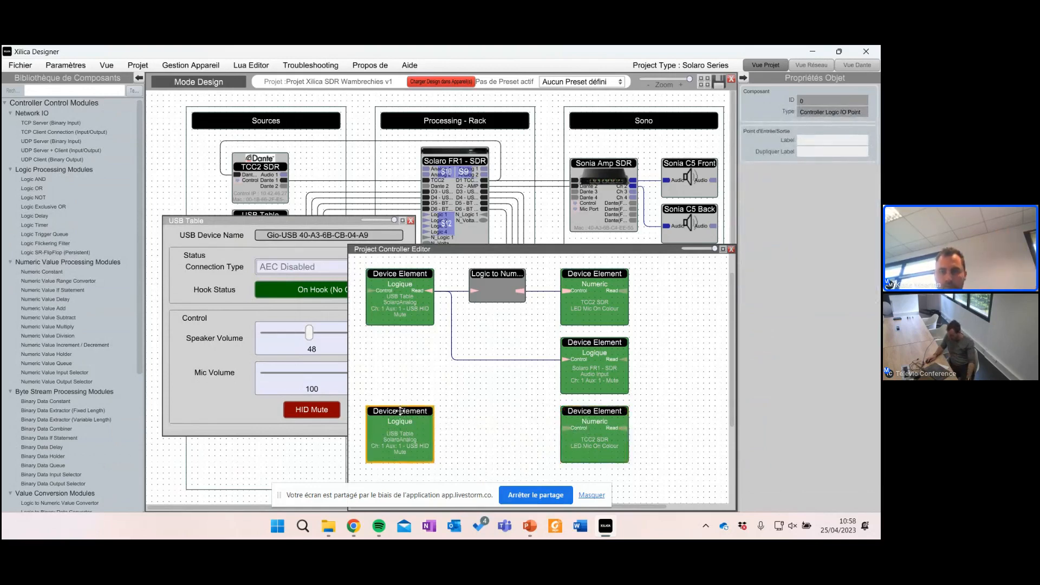
click(594, 430)
Step: Place a Logic to Numeric Value Convertor between the new HID Mute and LED Mic On Colour elements
scroll(44, 370, down, 5)
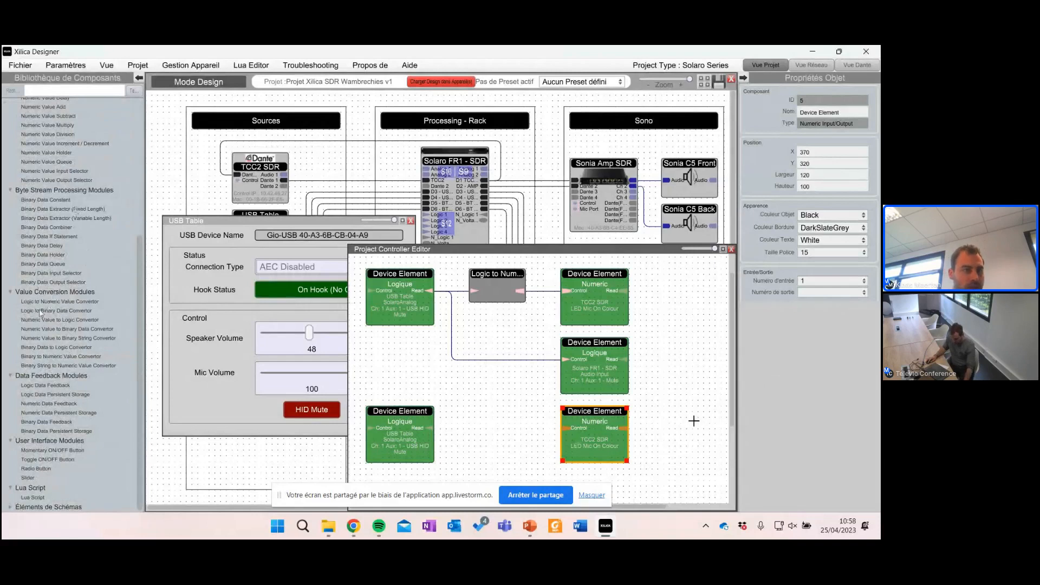
click(43, 312)
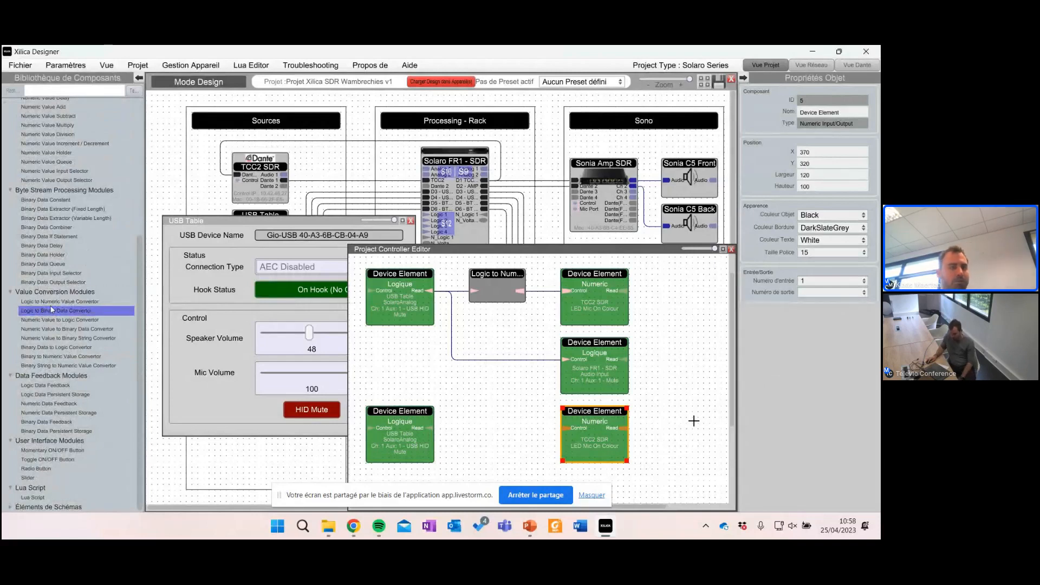
click(54, 302)
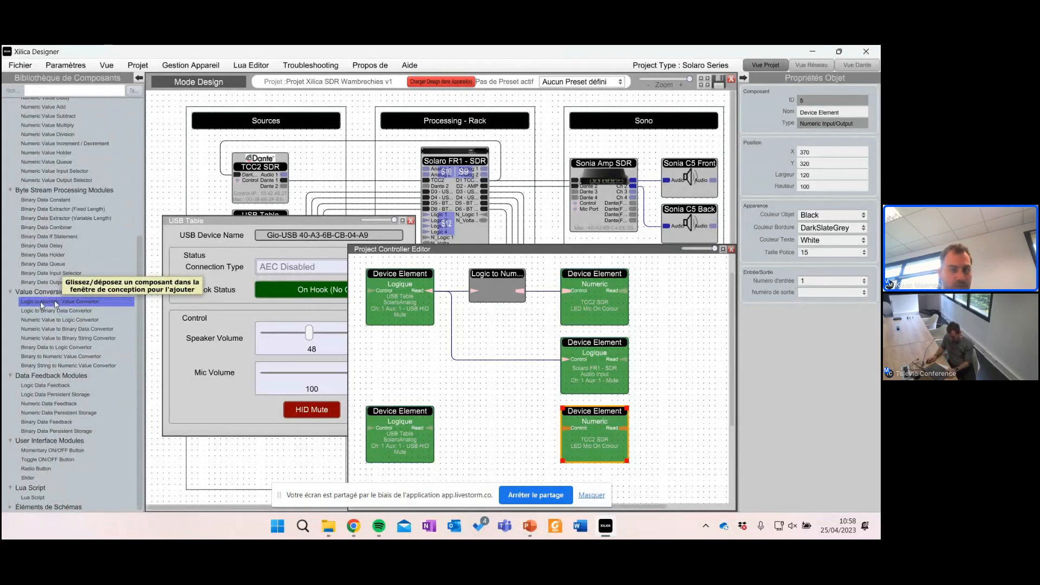
drag(50, 302, 498, 421)
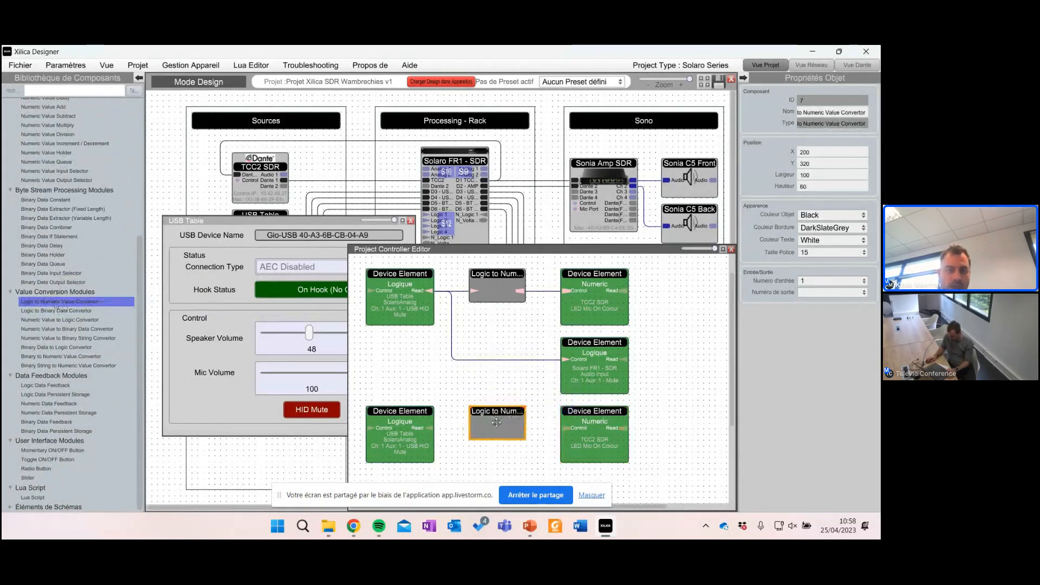
Step: Wire the lower HID Mute element's Read output through the new Logic to Numeric Value Convertor into the LED Mic On Colour element's Control input
drag(432, 432, 475, 429)
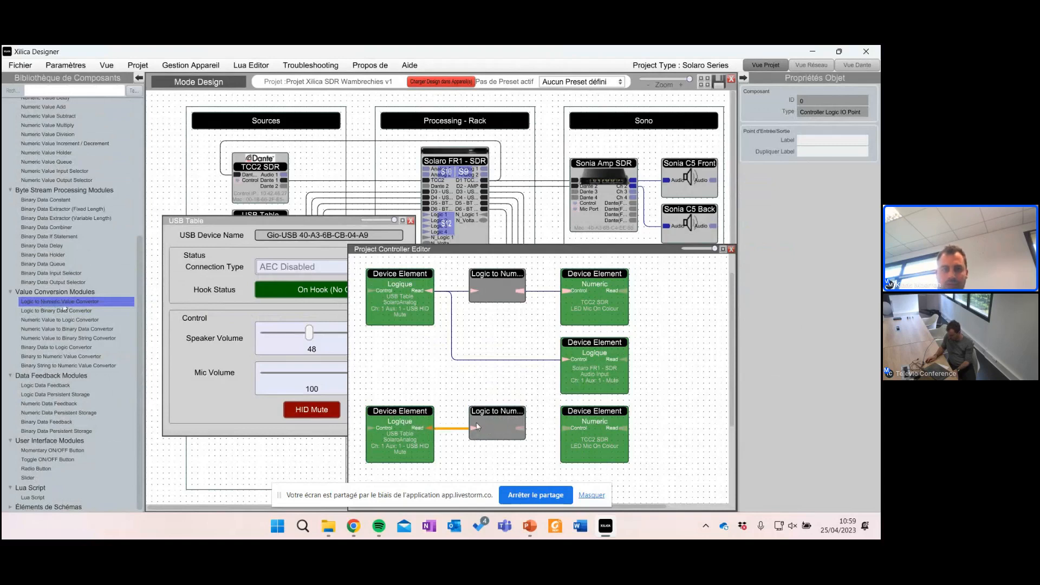
click(505, 410)
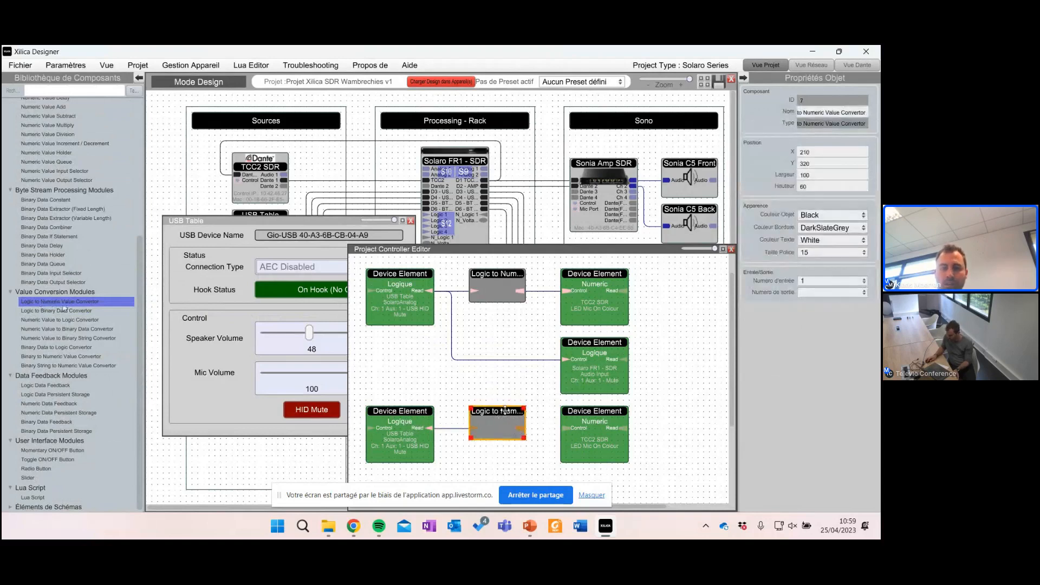
drag(524, 428, 568, 428)
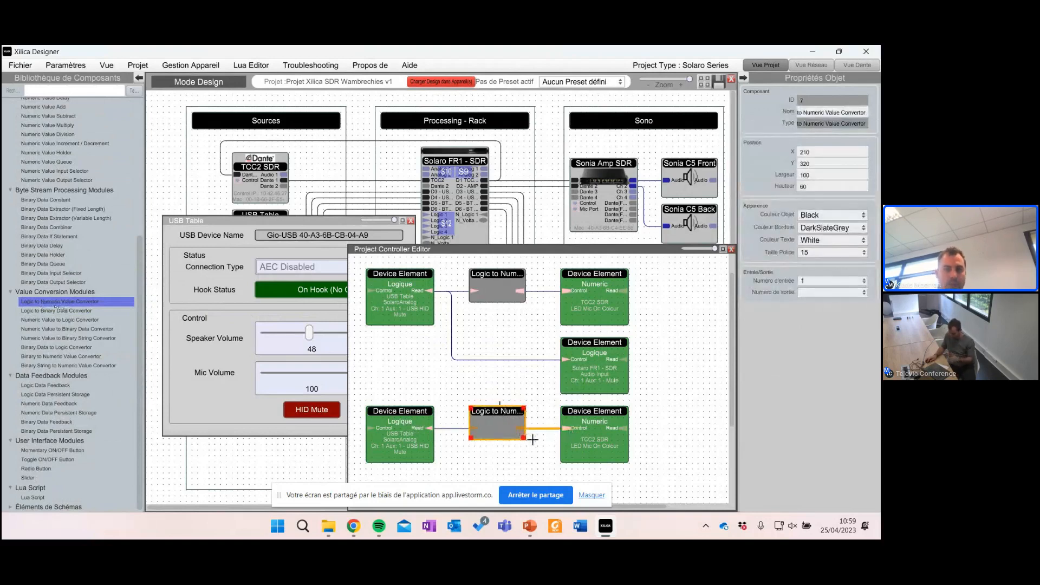
Step: Set the new Logic to Numeric Value Convertor's On Numeric Value to 4 and its Off Numeric Value to 2
double_click(503, 426)
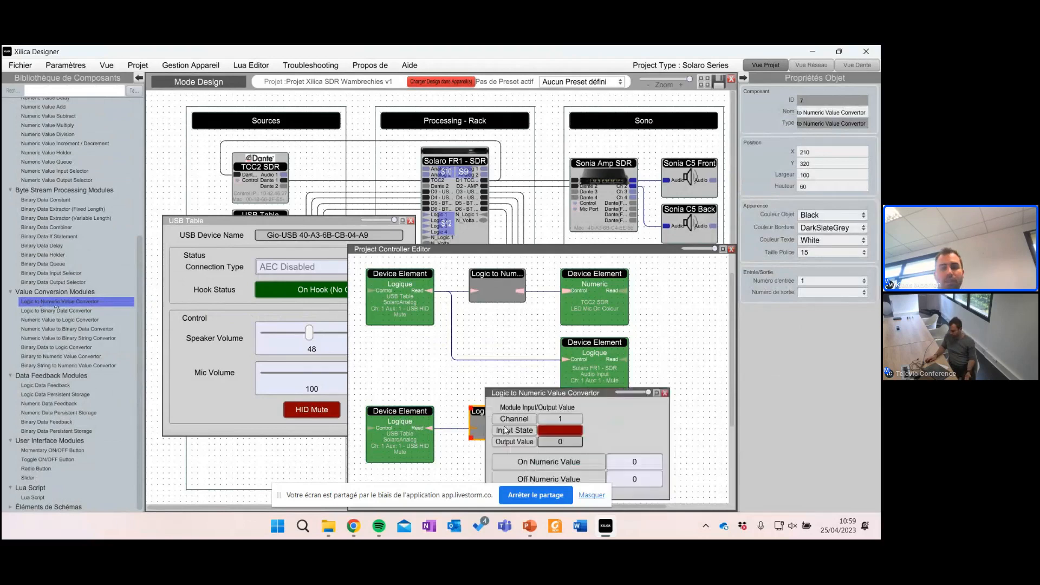
drag(547, 392, 535, 278)
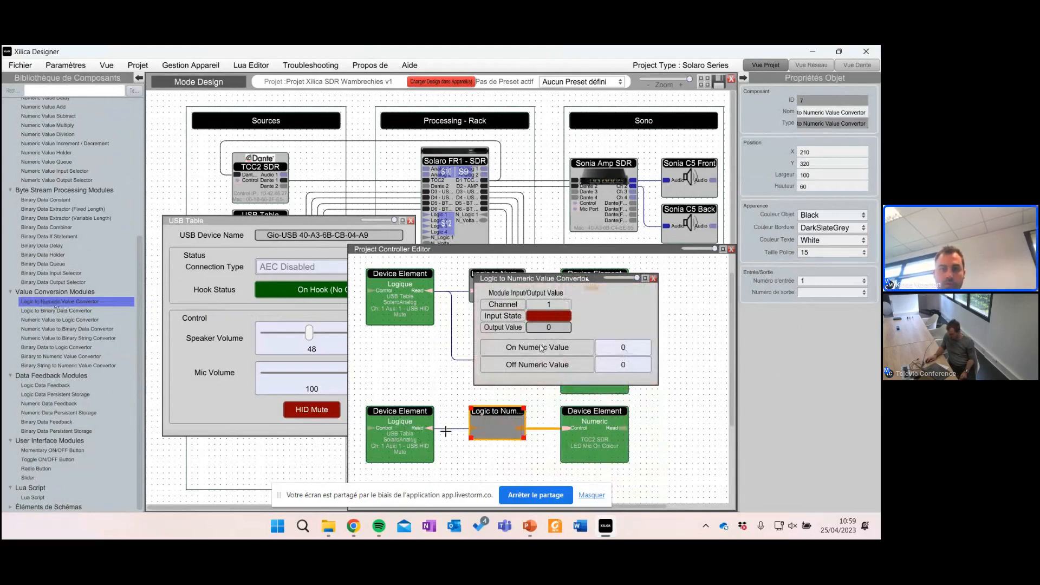
double_click(637, 347)
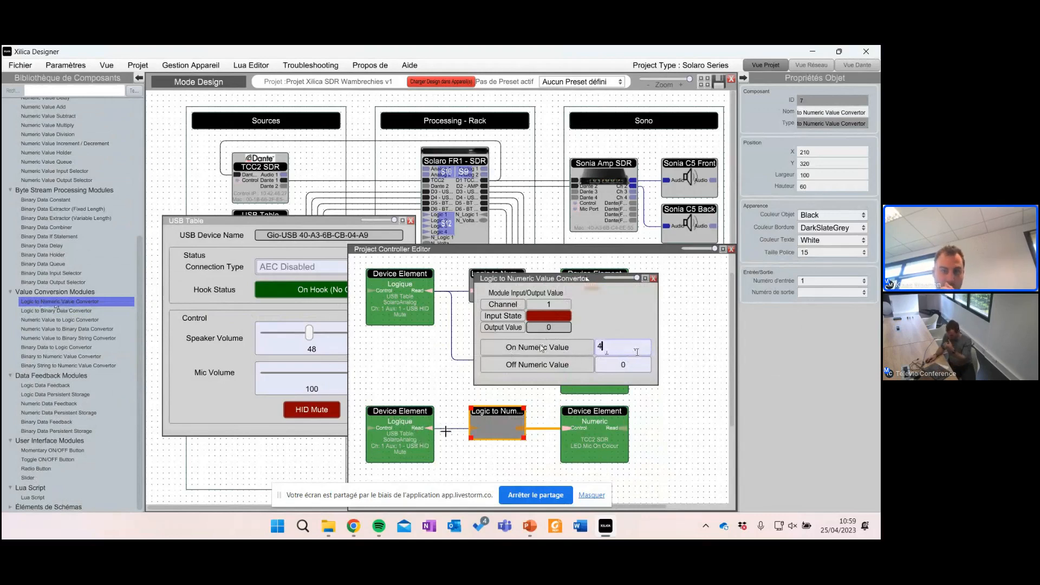
text(4)
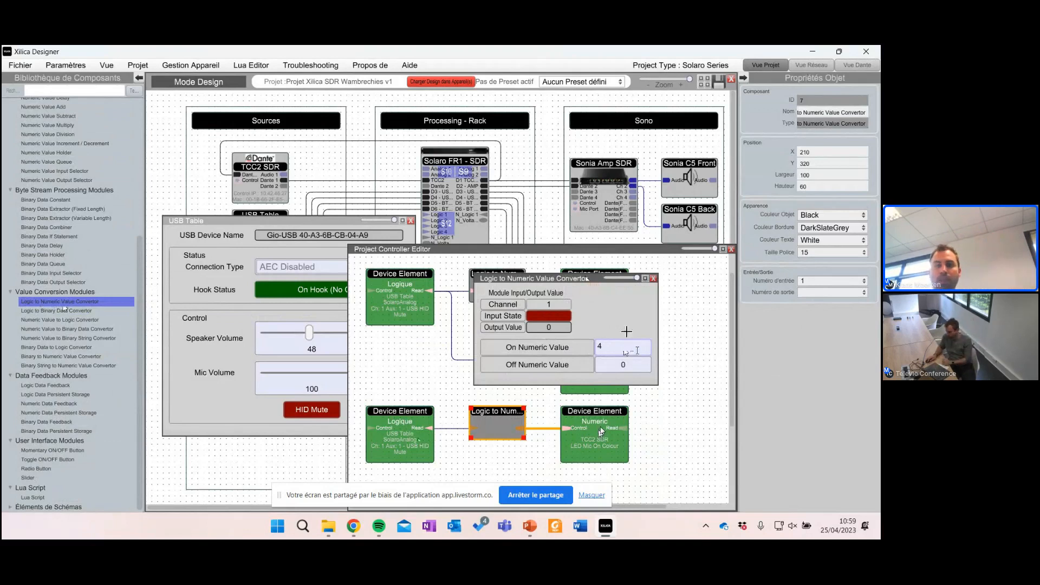
key(Return)
click(627, 368)
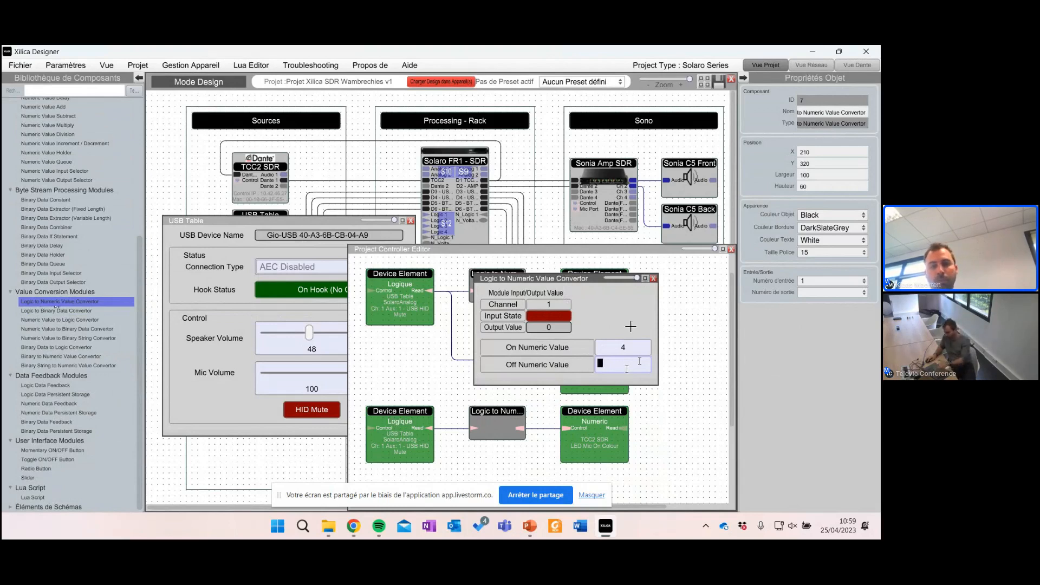
key(Return)
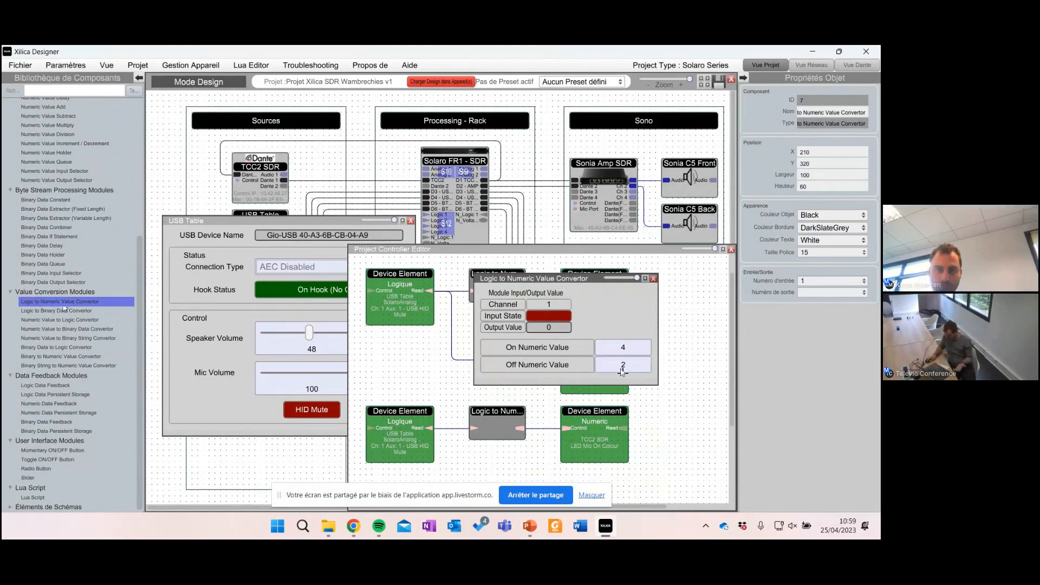
click(654, 278)
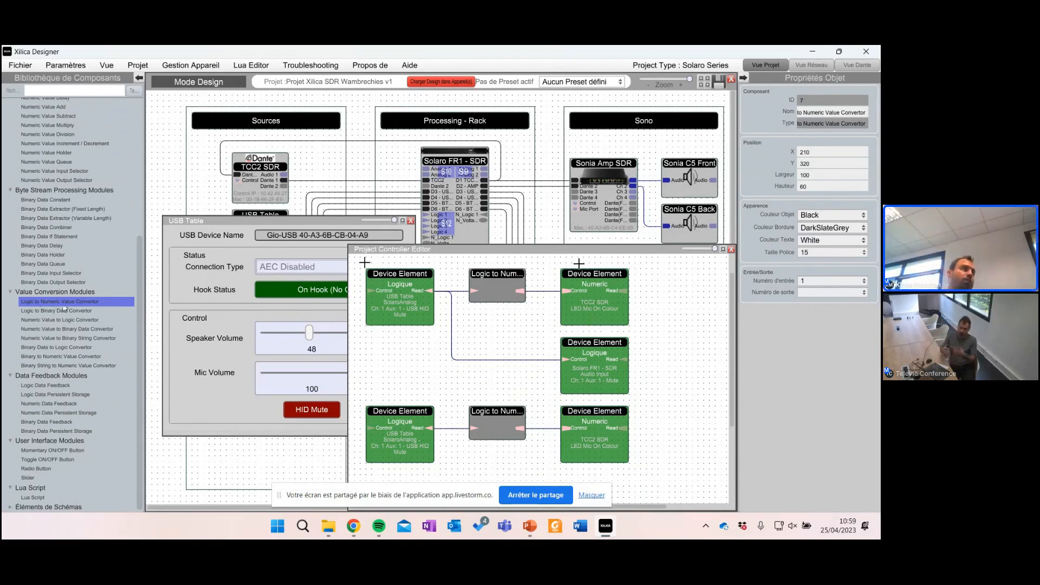
Step: Close the Project Controller editor and the USB Table control window to return to the project design
click(731, 249)
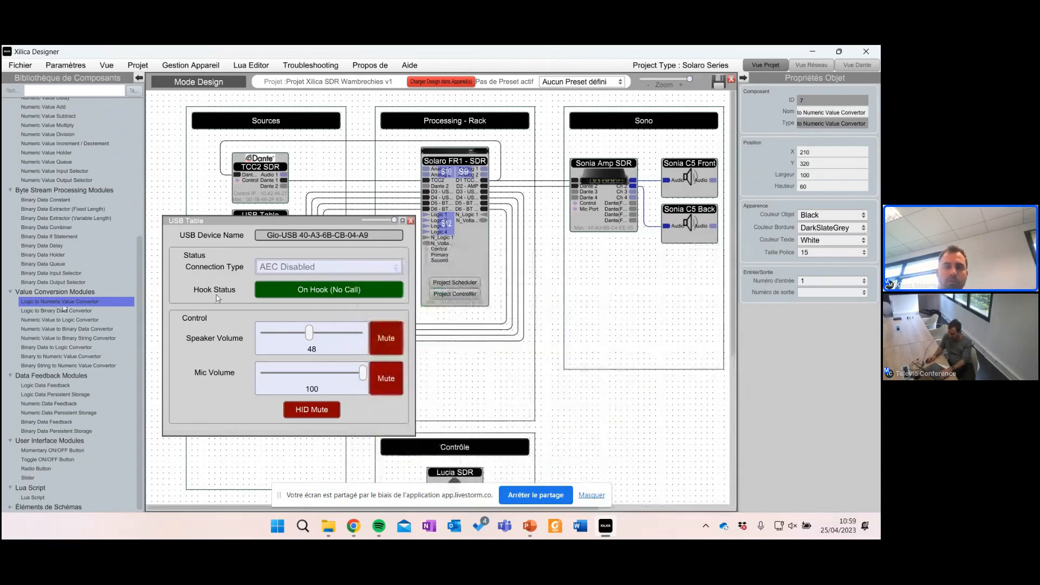
click(410, 220)
click(612, 411)
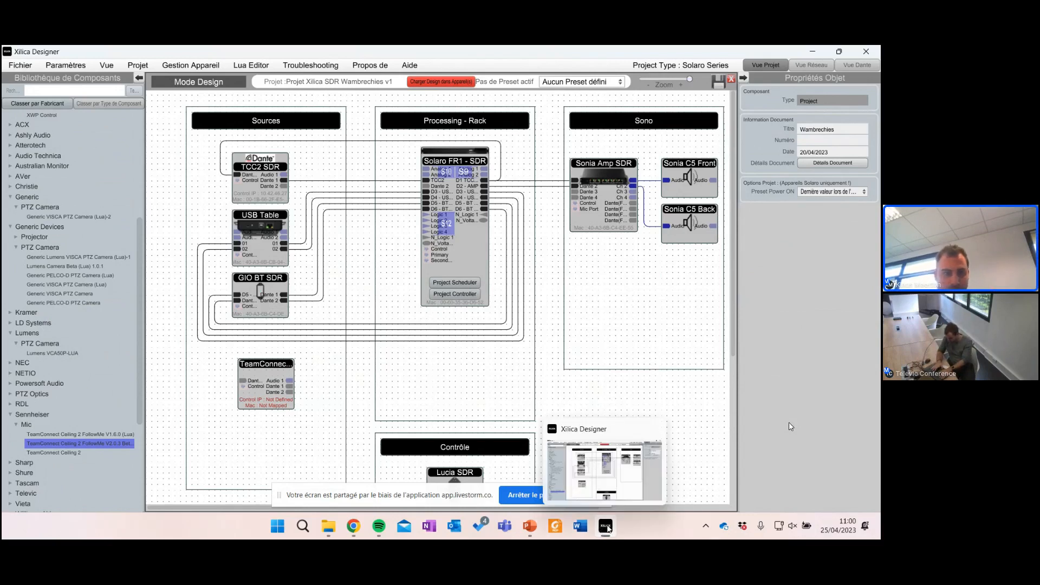
Step: Switch to the Livestorm webinar in Chrome to read the participants' chat messages, and return to Xilica Designer
mouse_move(353, 527)
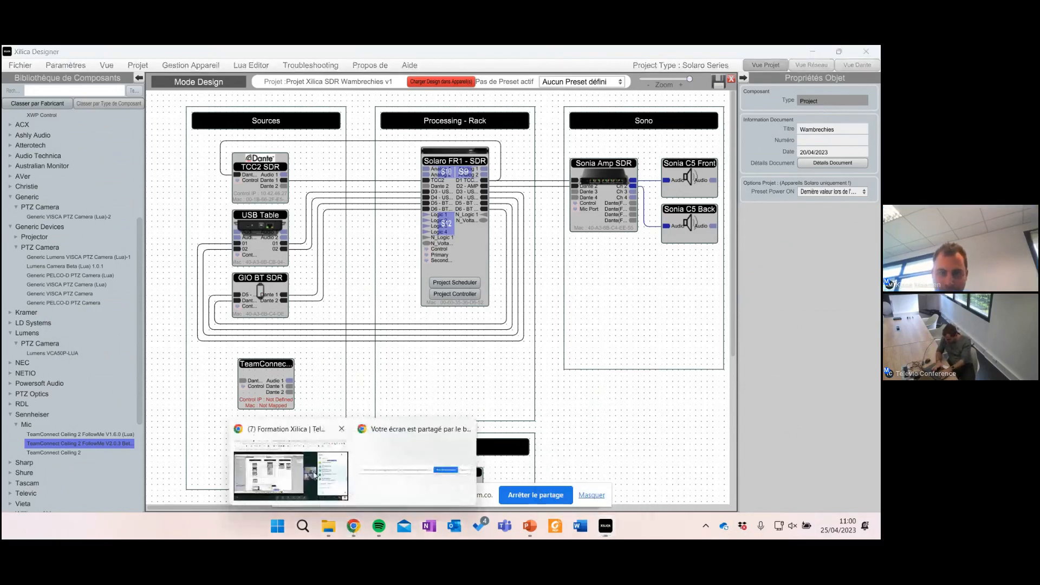
click(297, 487)
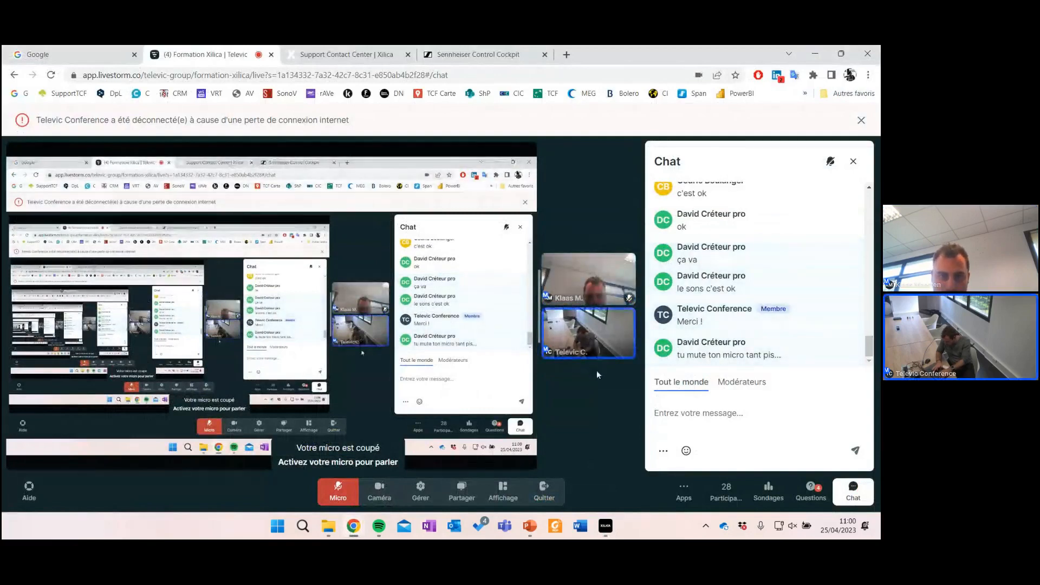
mouse_move(378, 523)
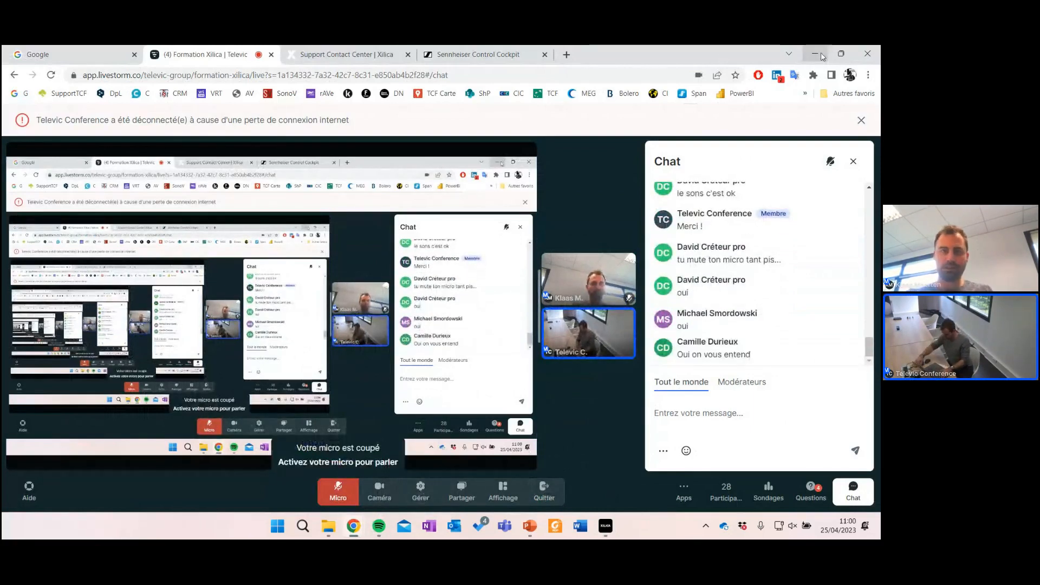
key(alt+Tab)
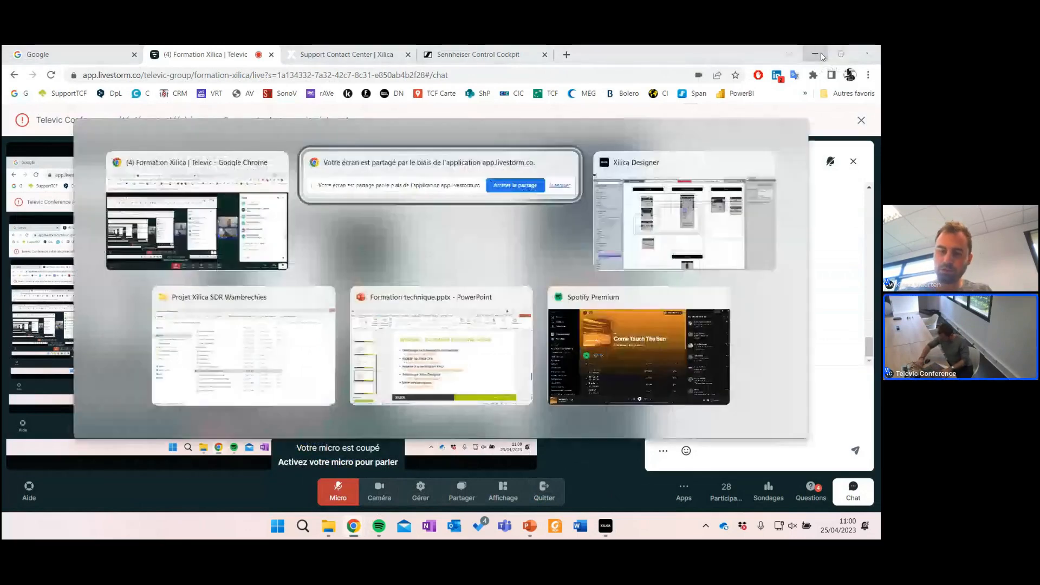
click(823, 57)
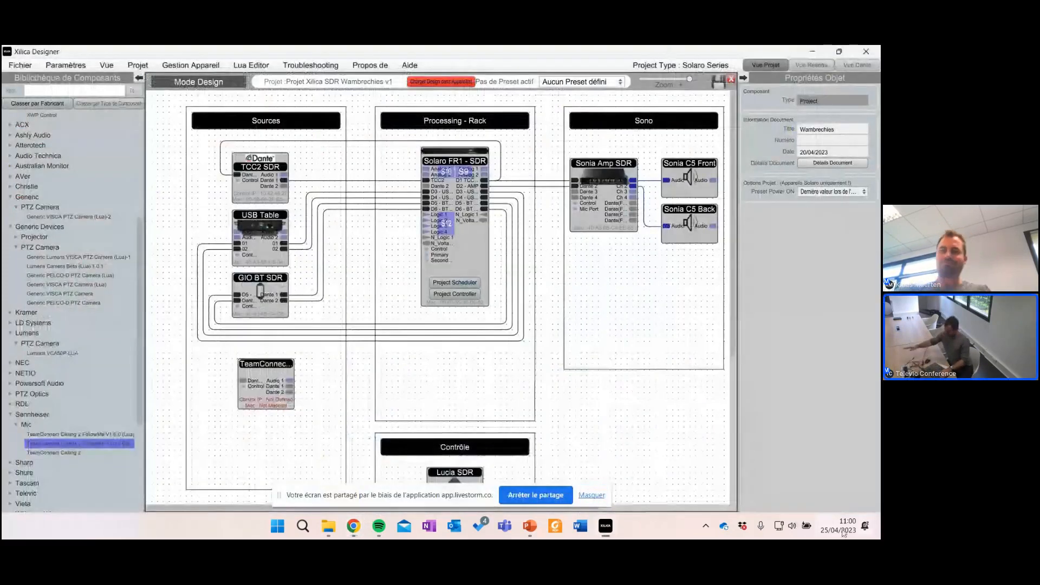
click(586, 504)
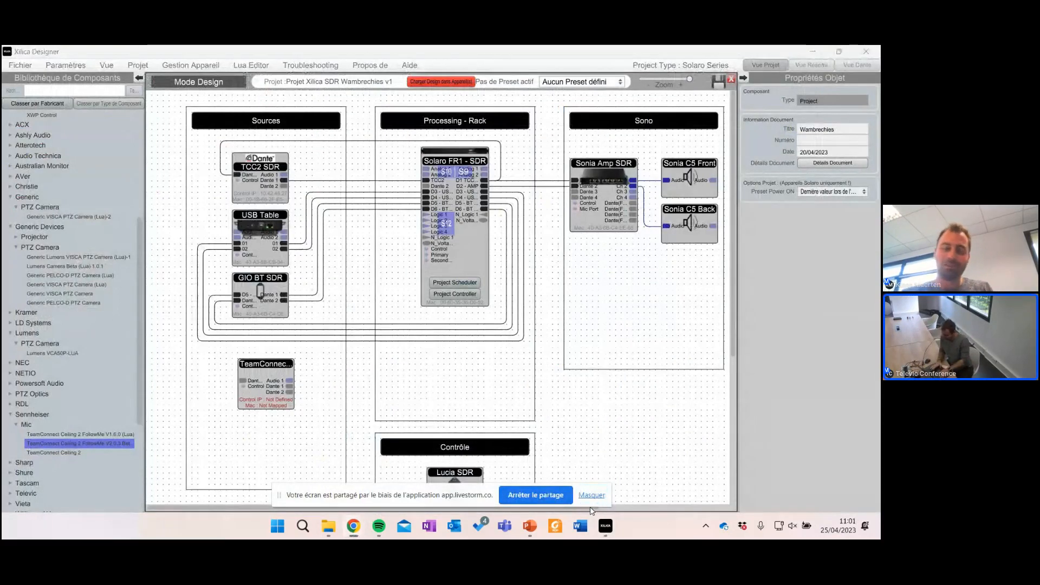
key(alt+Tab)
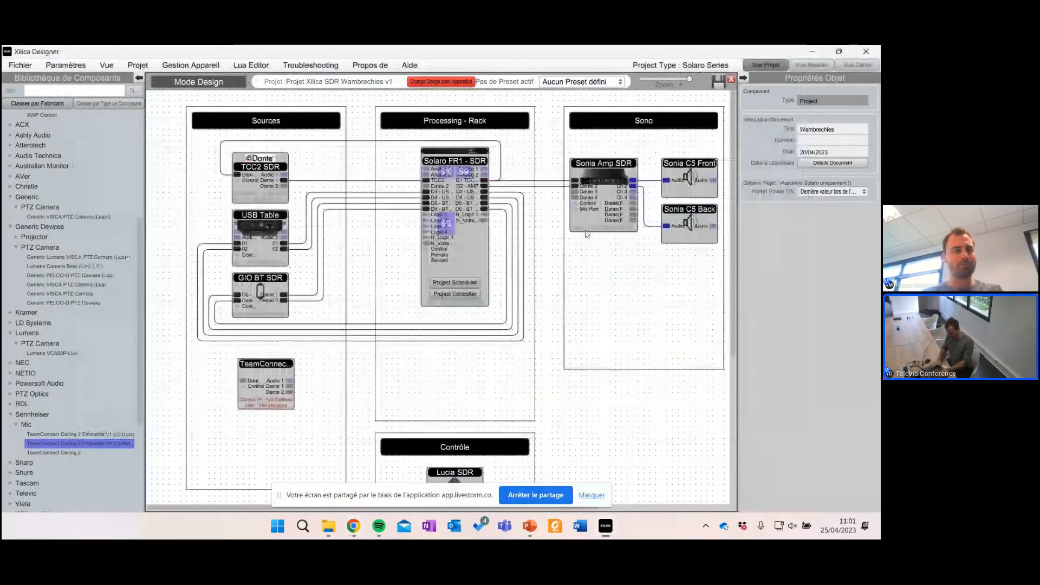
key(alt+Tab)
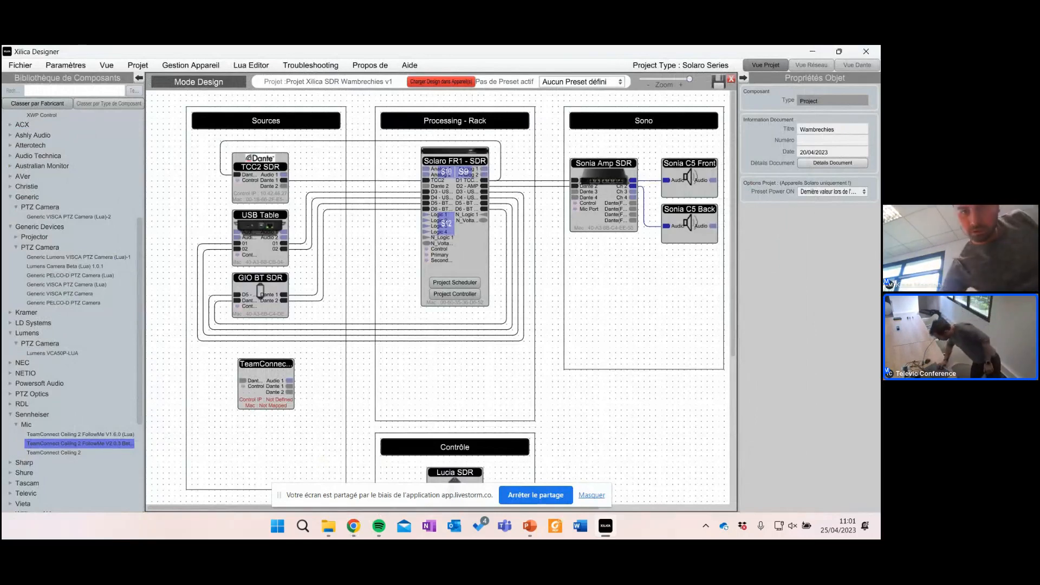
Step: Save the project changes and load the design into the preselected devices to go online
click(438, 81)
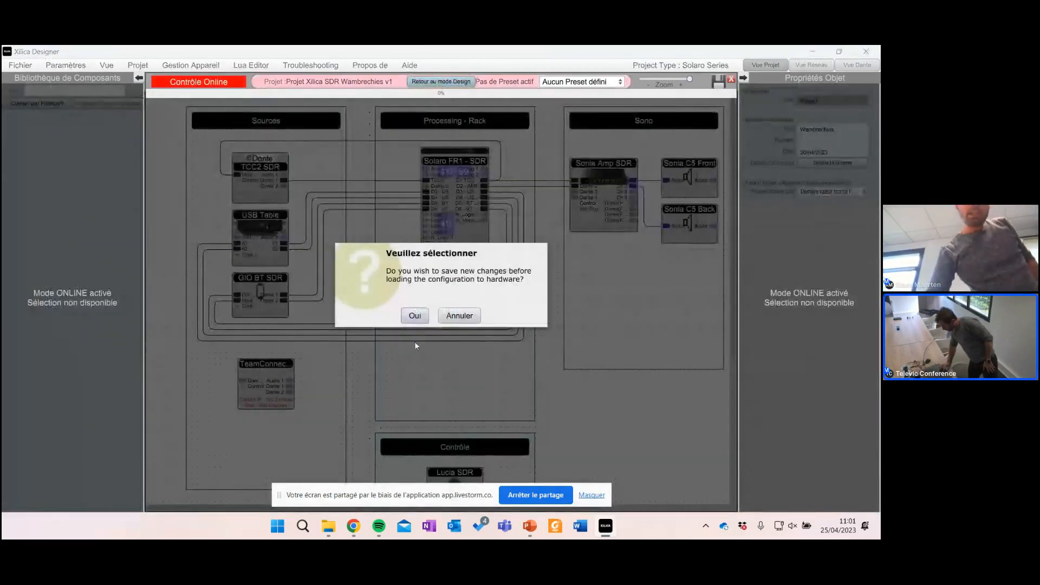
click(416, 316)
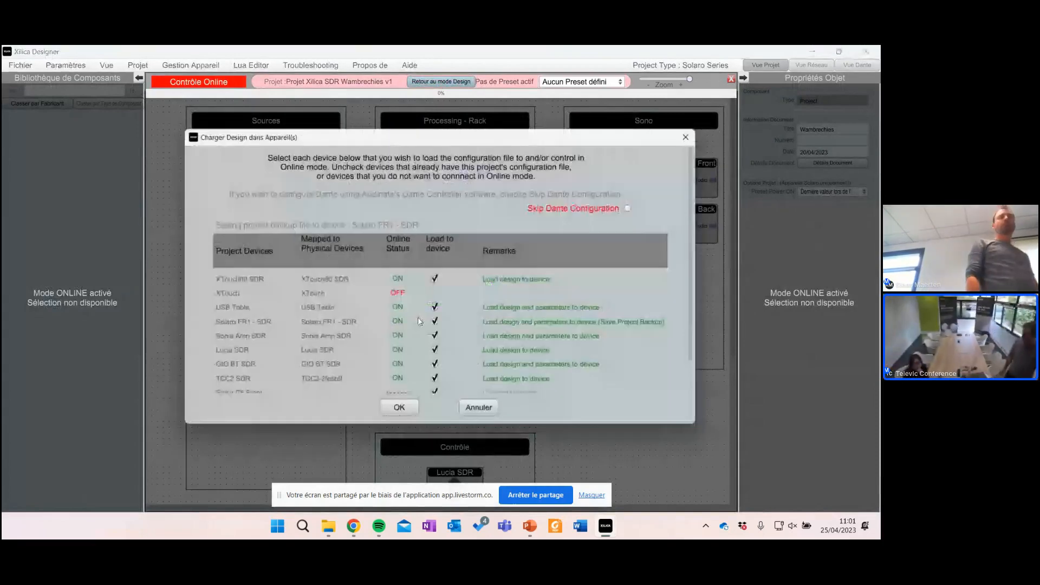
click(400, 406)
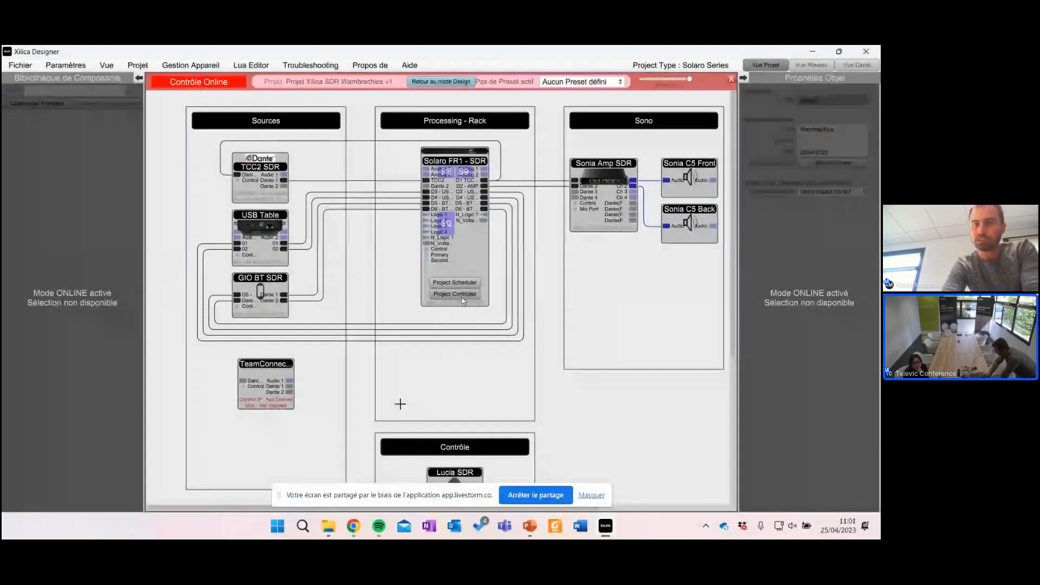
Step: Open the Lucia SDR control window in the Contrôle section to view its LED, USB Level and BT Level items
scroll(400, 404, down, 3)
click(458, 366)
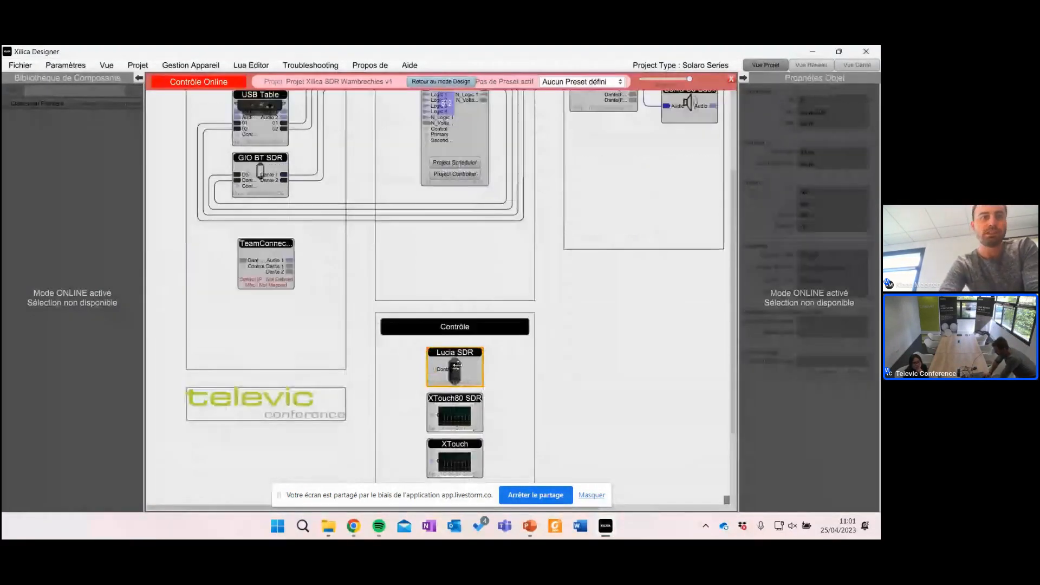
double_click(456, 366)
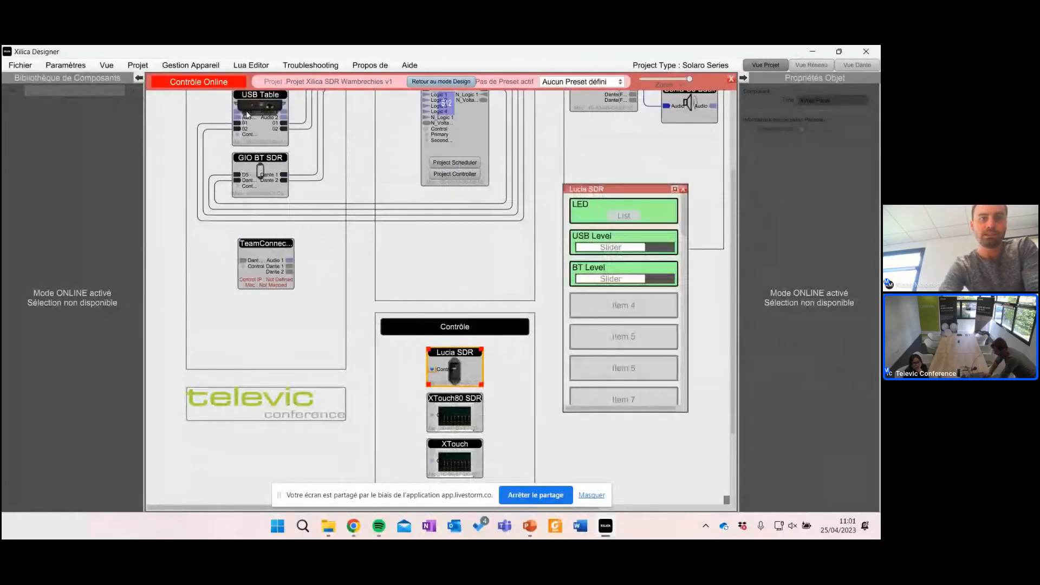
Step: Examine the Mic On LED colour options in the TCC2 SDR's device settings, and close the TCC2 SDR and Lucia SDR windows
scroll(284, 161, up, 1)
scroll(284, 160, up, 1)
double_click(281, 163)
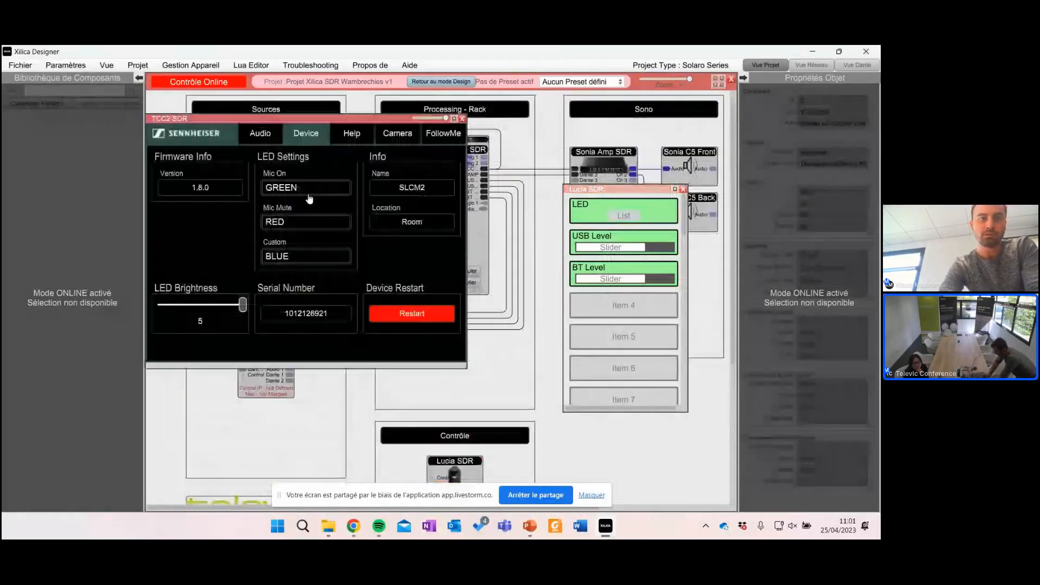
click(294, 187)
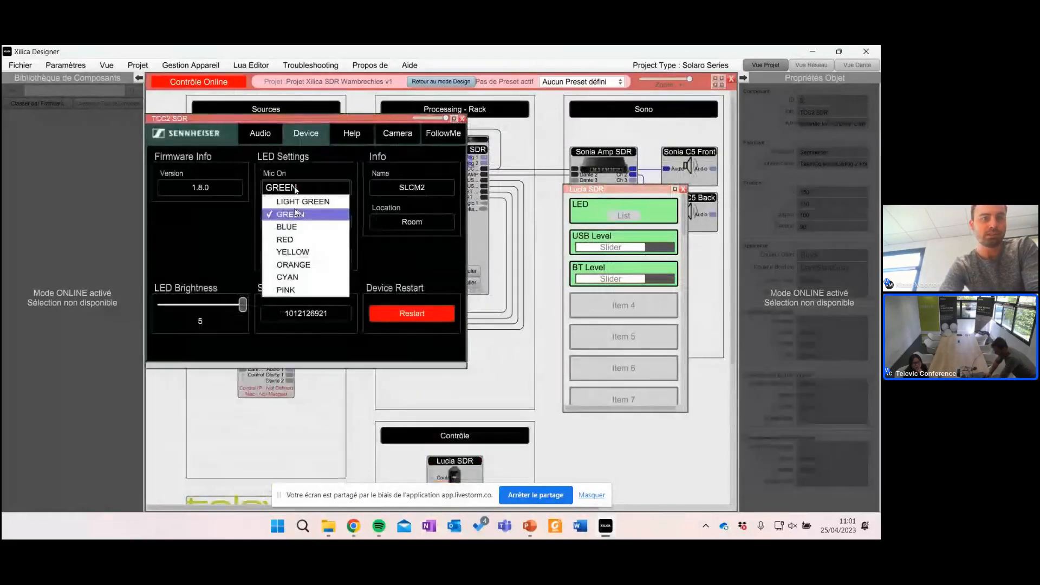
click(369, 349)
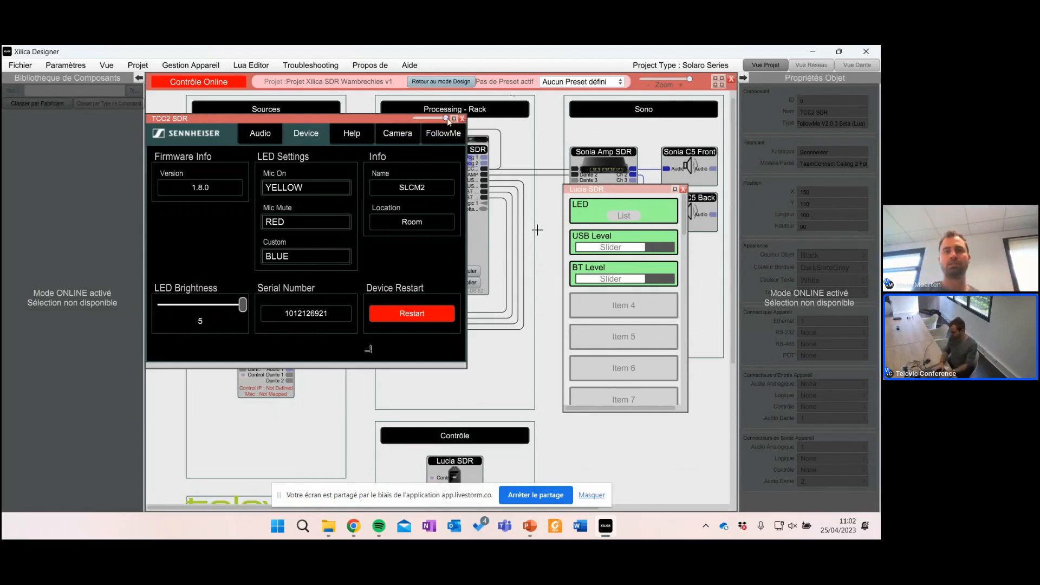
click(462, 119)
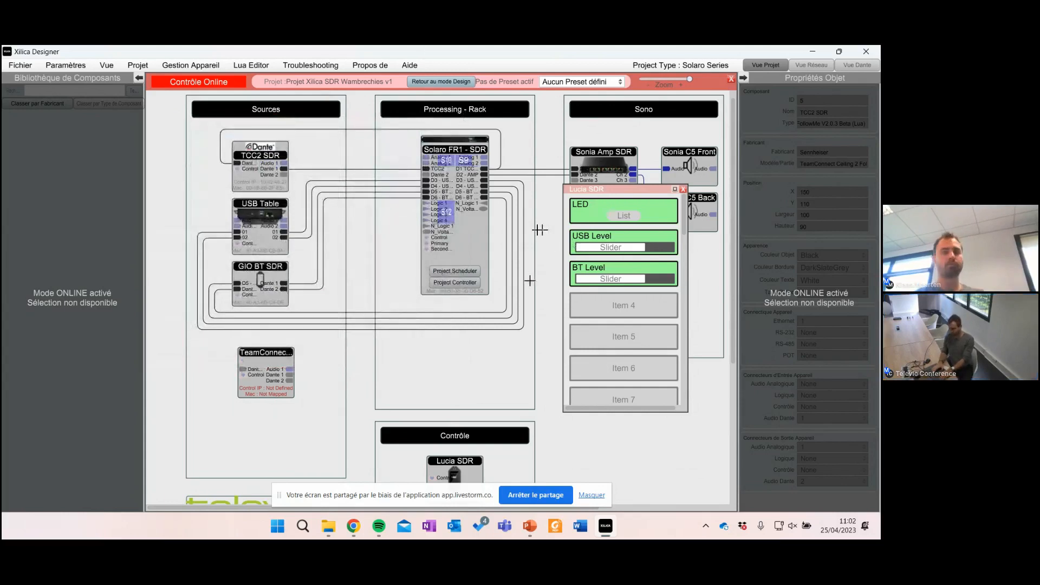
click(681, 189)
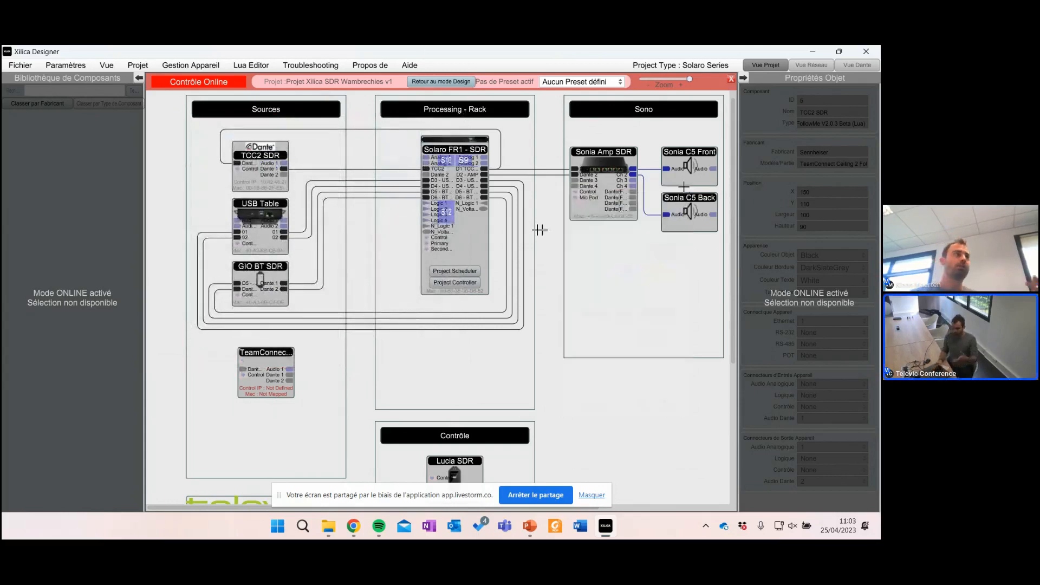